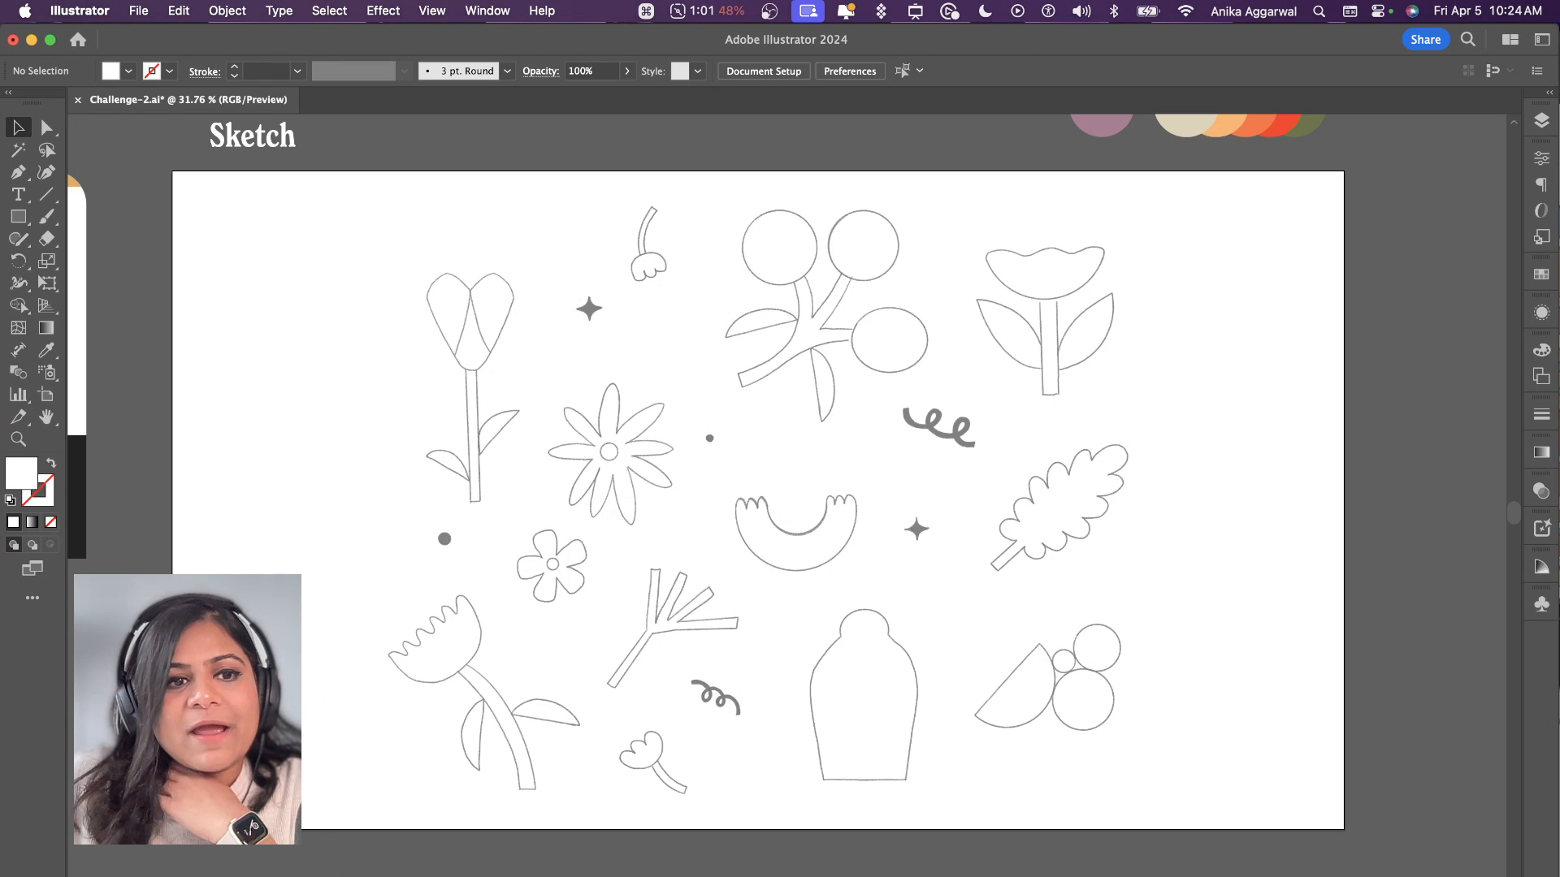
Step: Switch to Chrome to look through the Generative Recolor page, and return to the sketch artboard in Illustrator
scroll(787, 495, "left", 10)
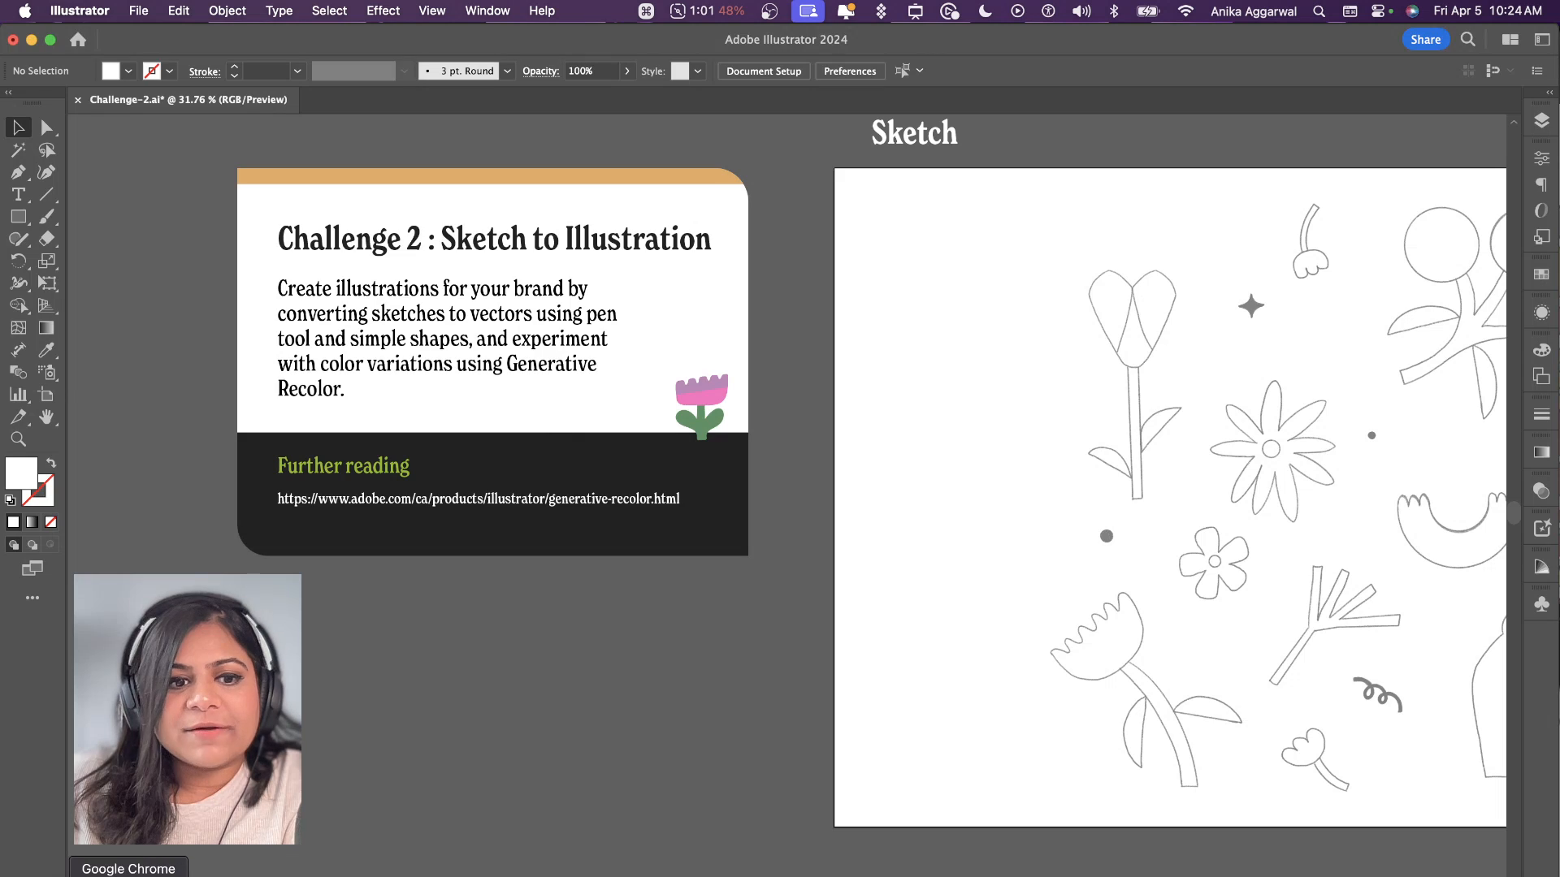
left_click(128, 876)
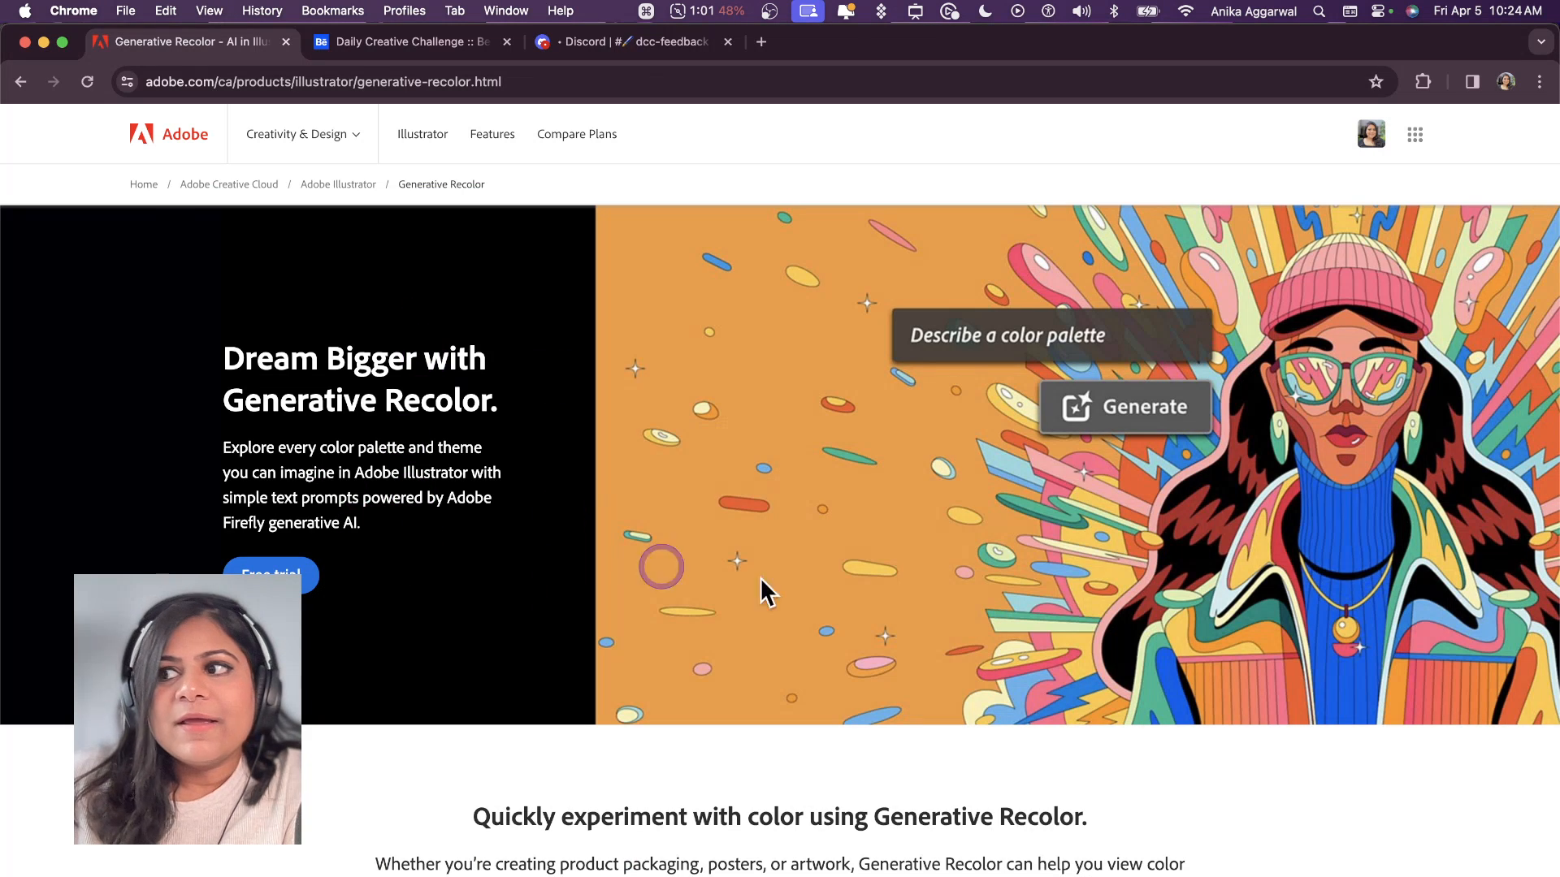
scroll(749, 730, "down", 2)
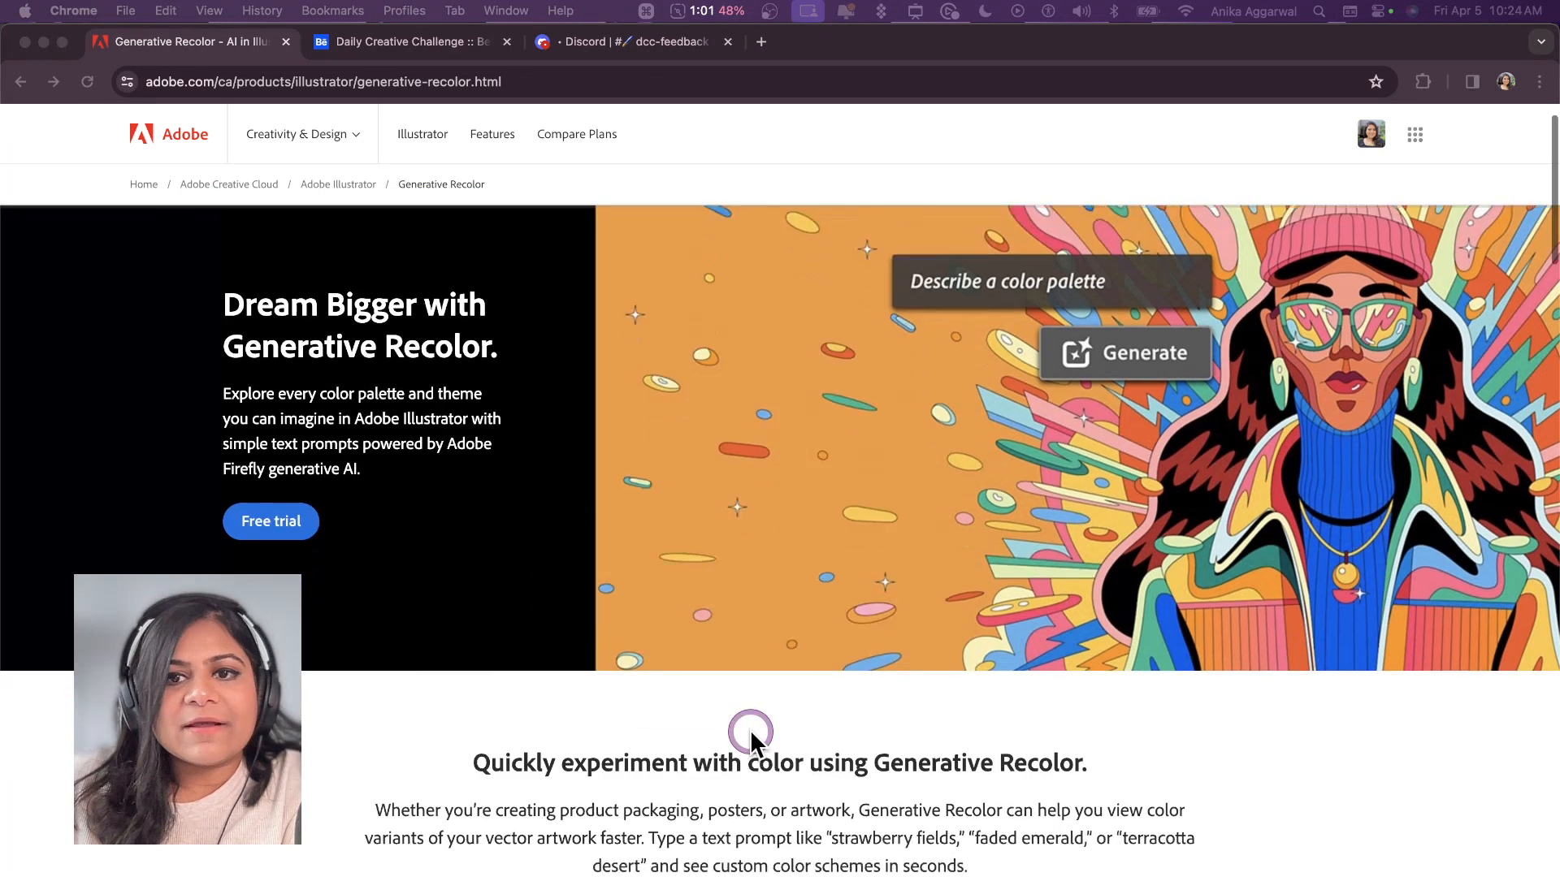
scroll(749, 730, "down", 6)
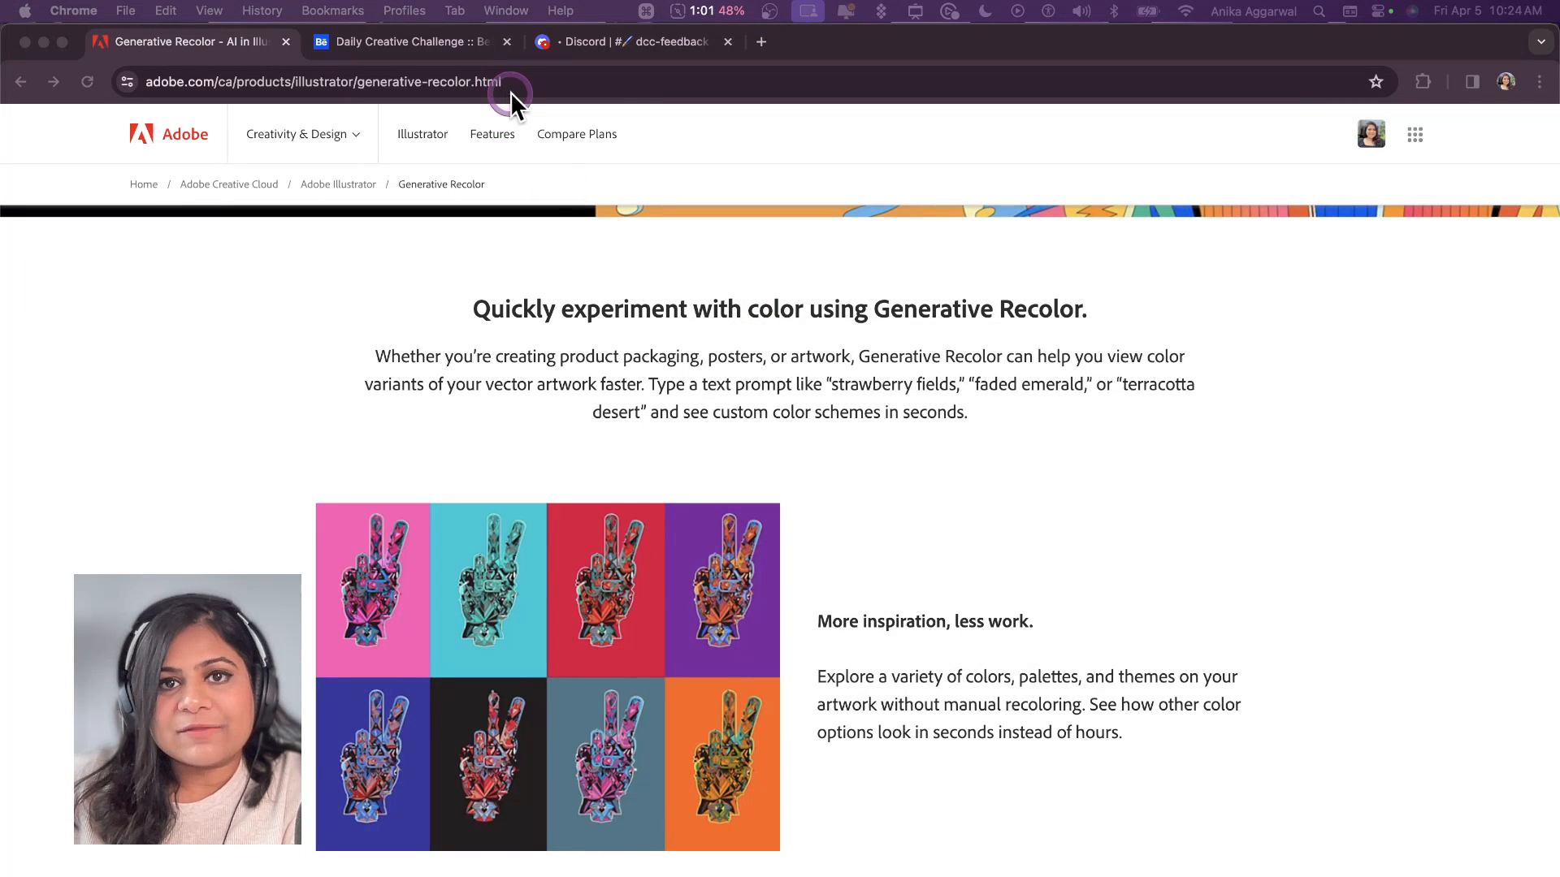
scroll(626, 523, "down", 13)
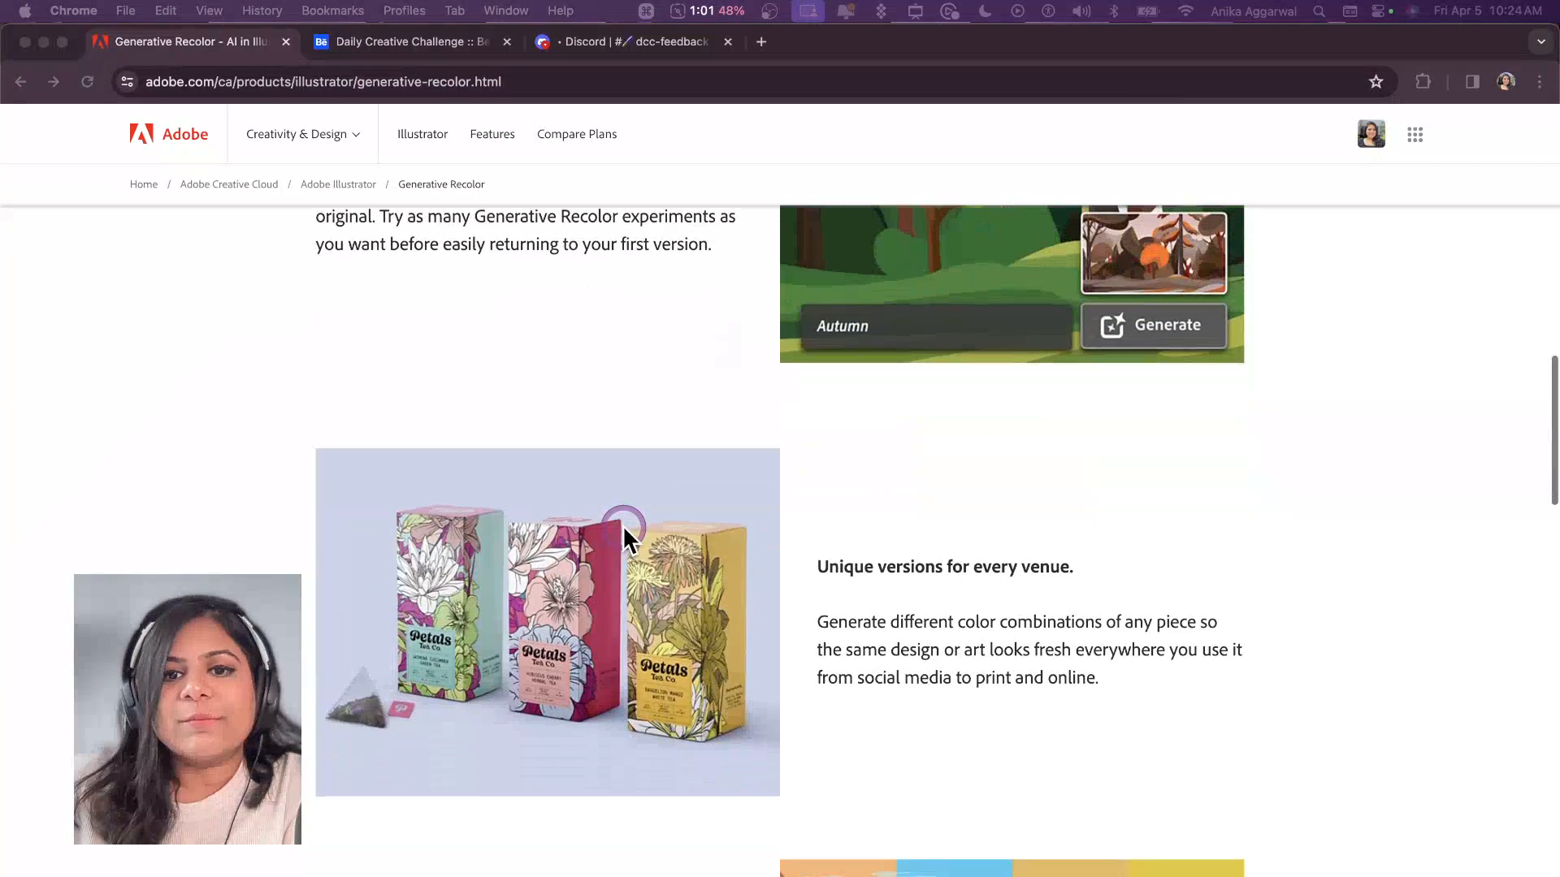
left_click(334, 871)
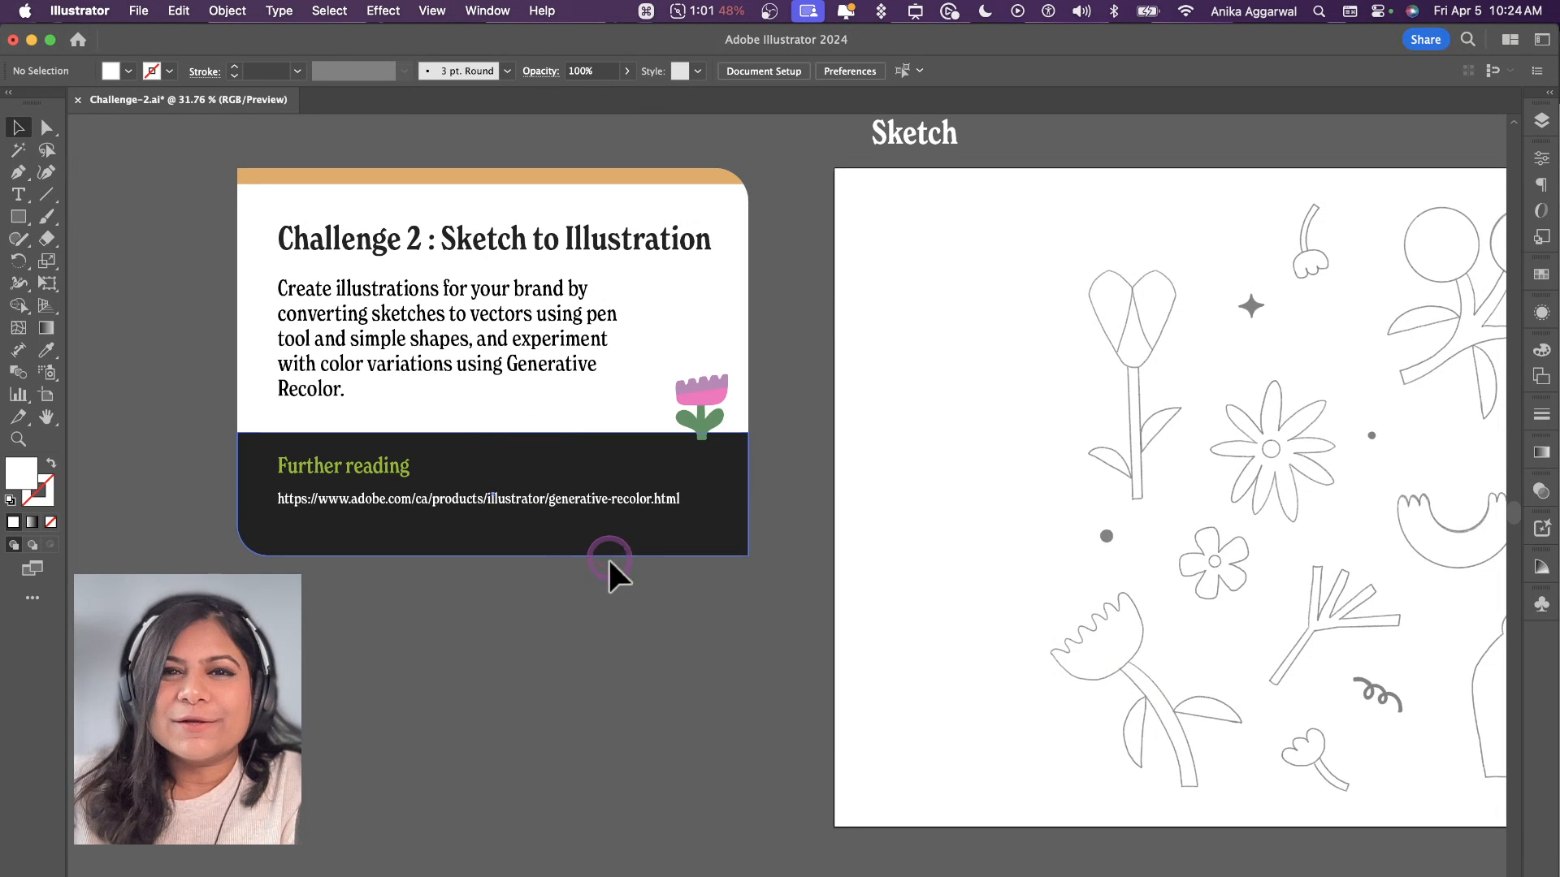
scroll(614, 601, "right", 10)
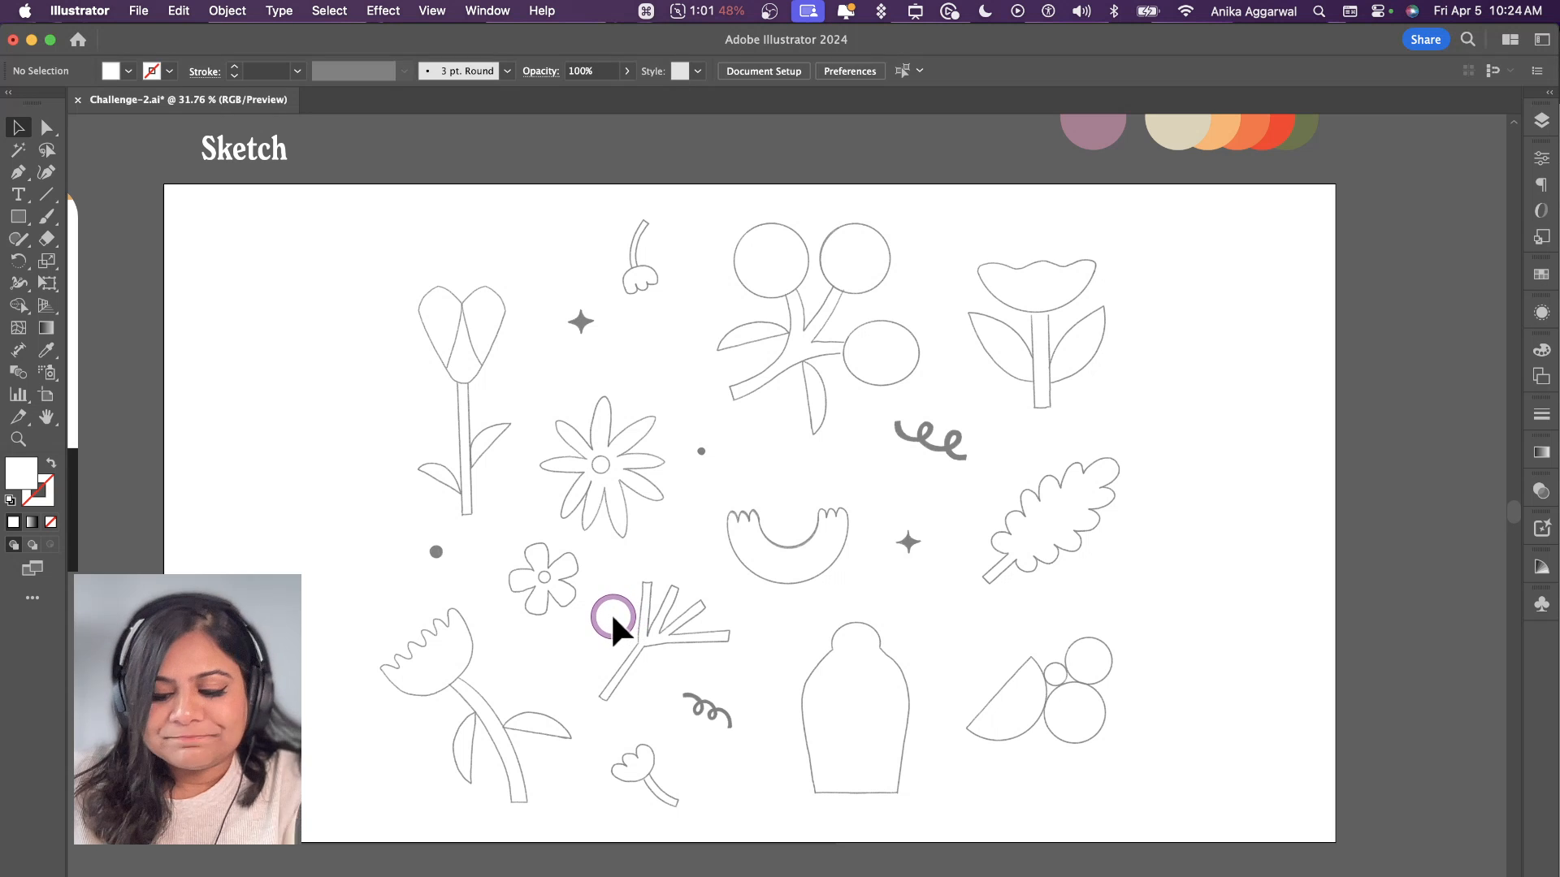
key("p")
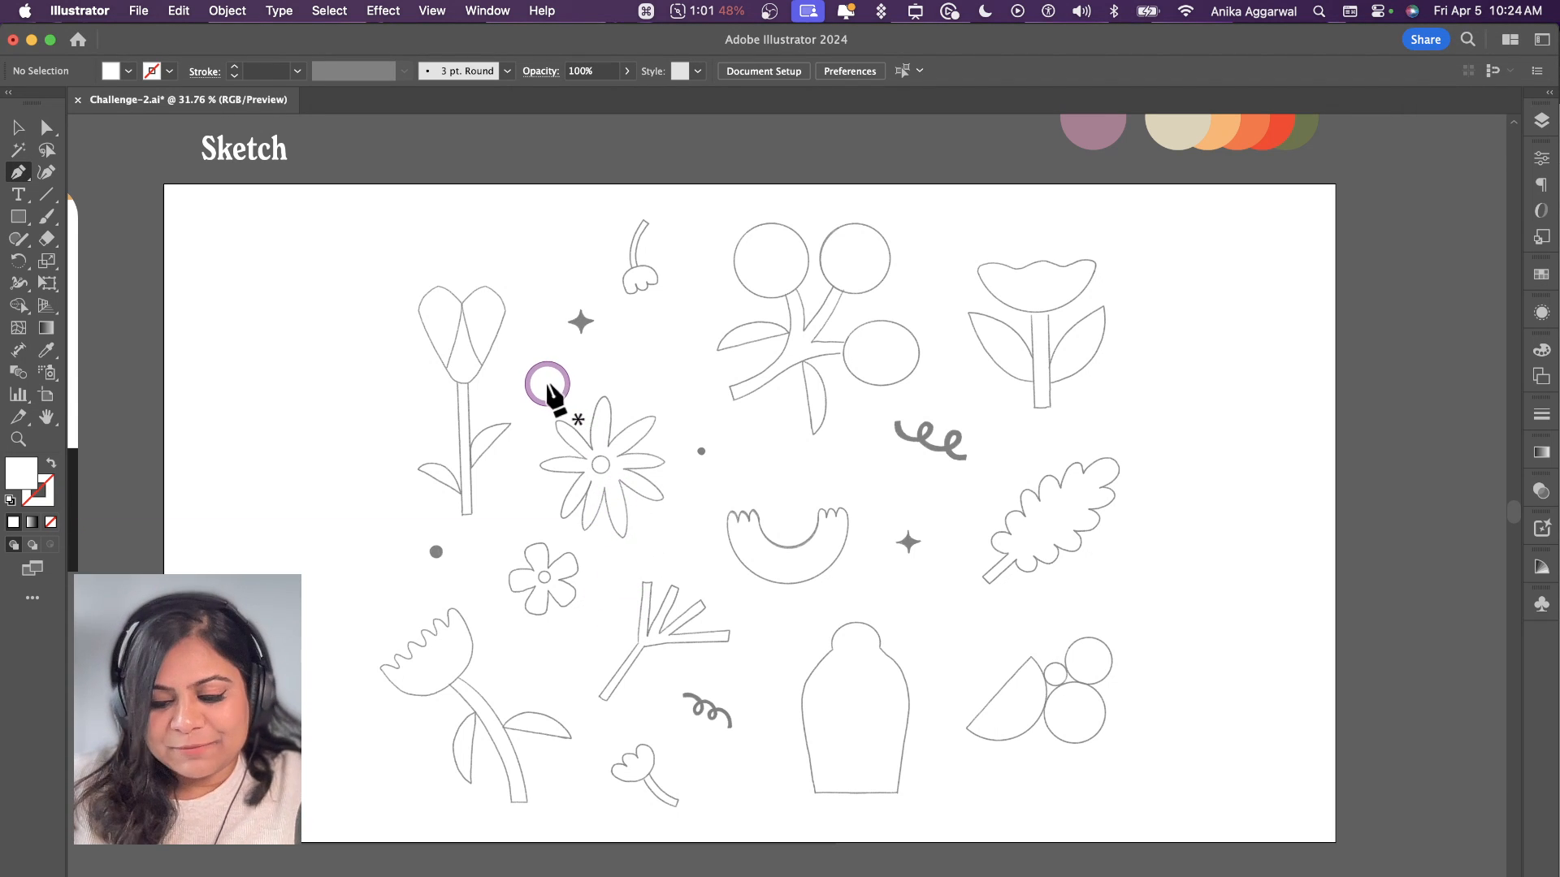
key("l")
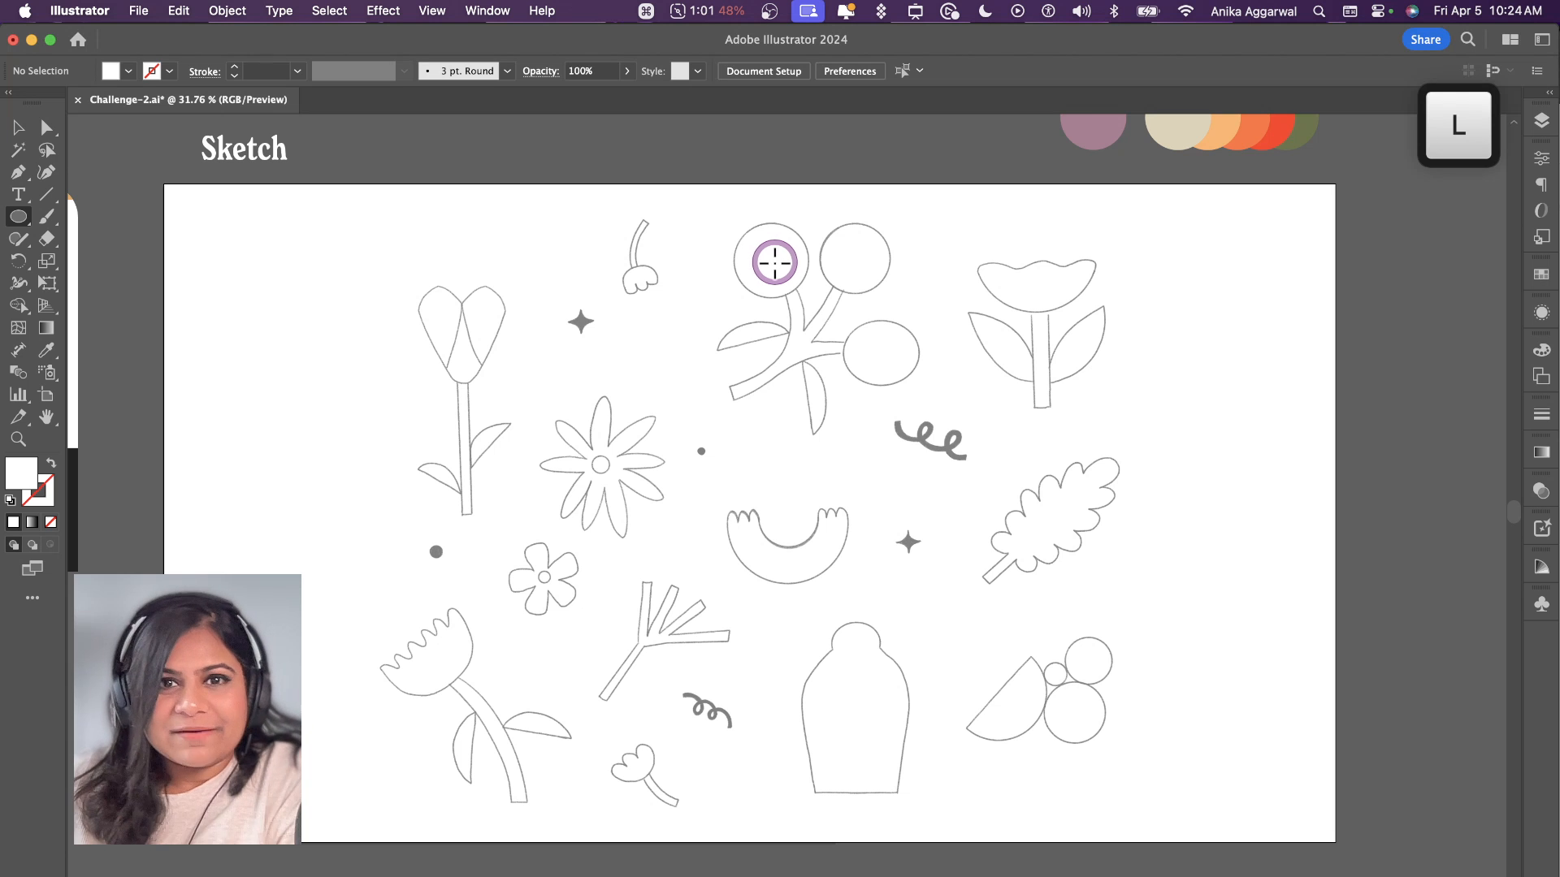
scroll(774, 263, "up", 3)
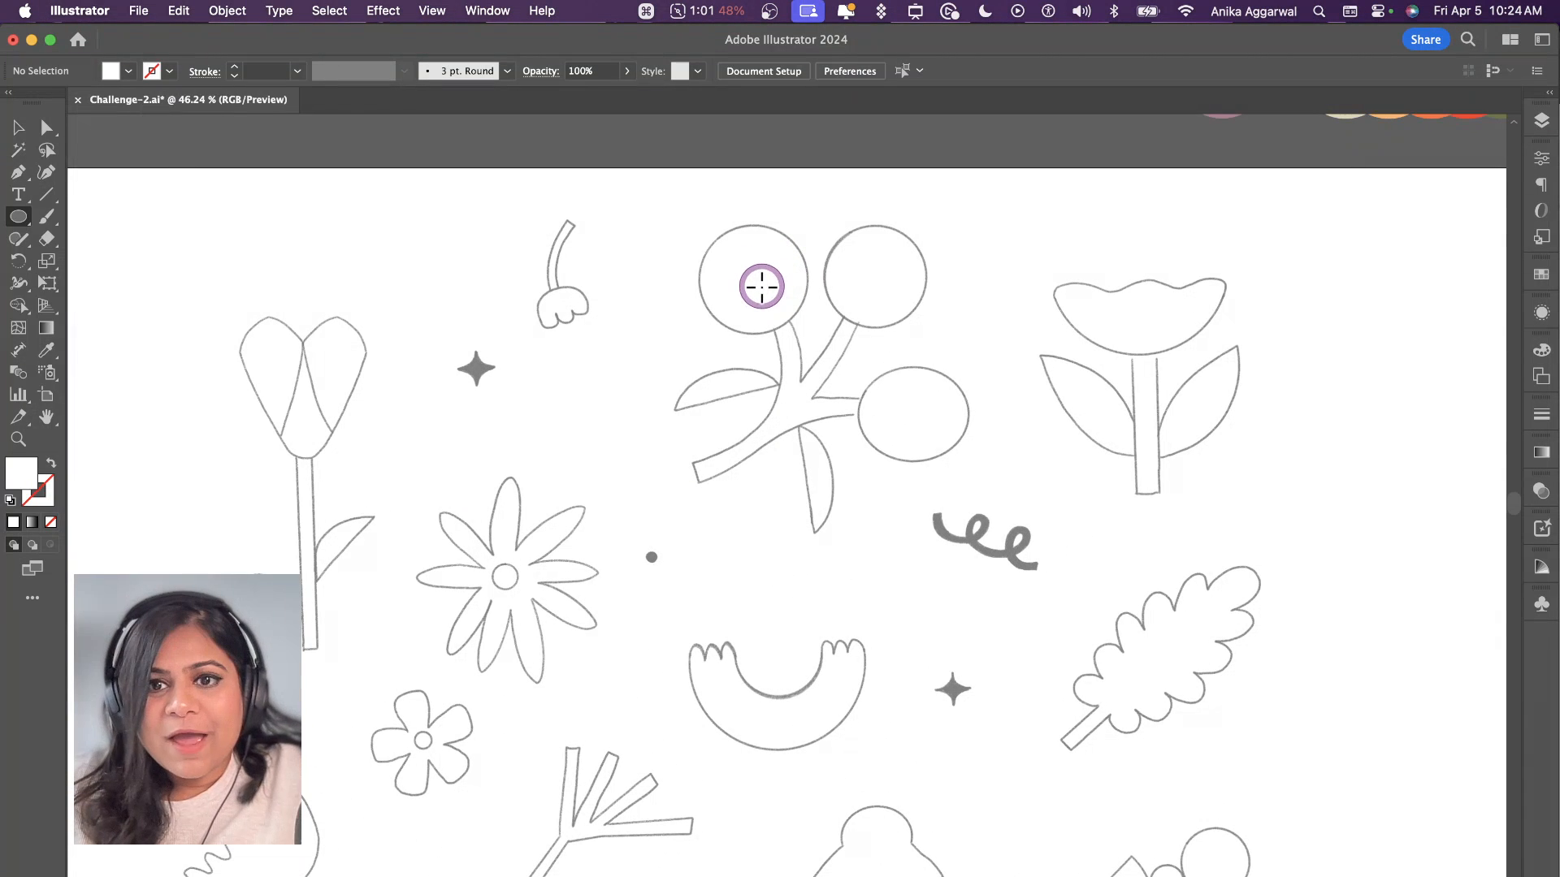
scroll(764, 293, "down", 2)
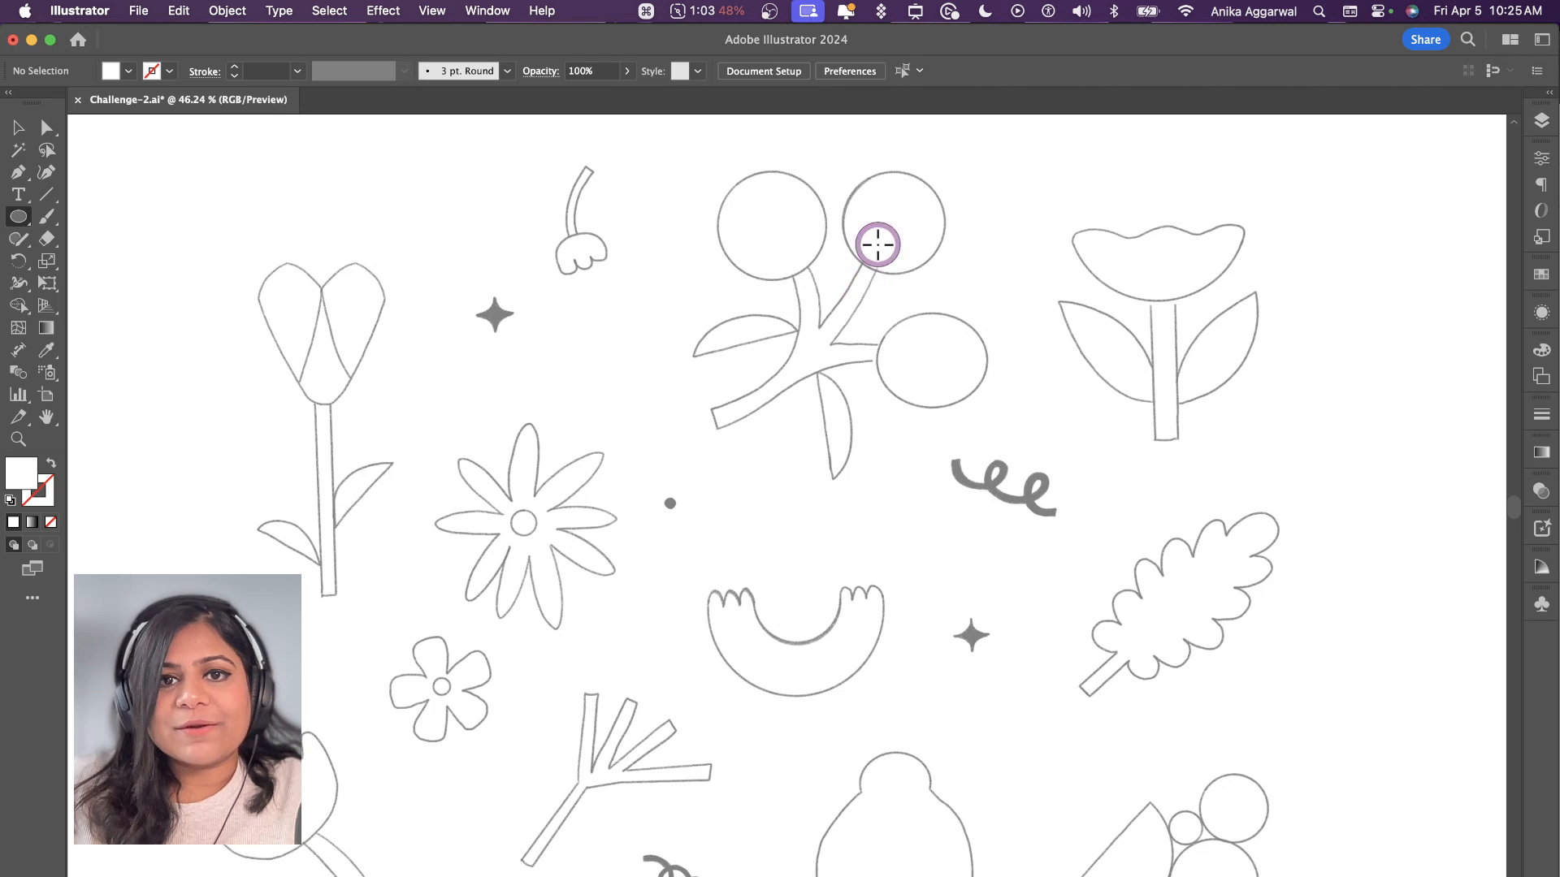
key("Escape")
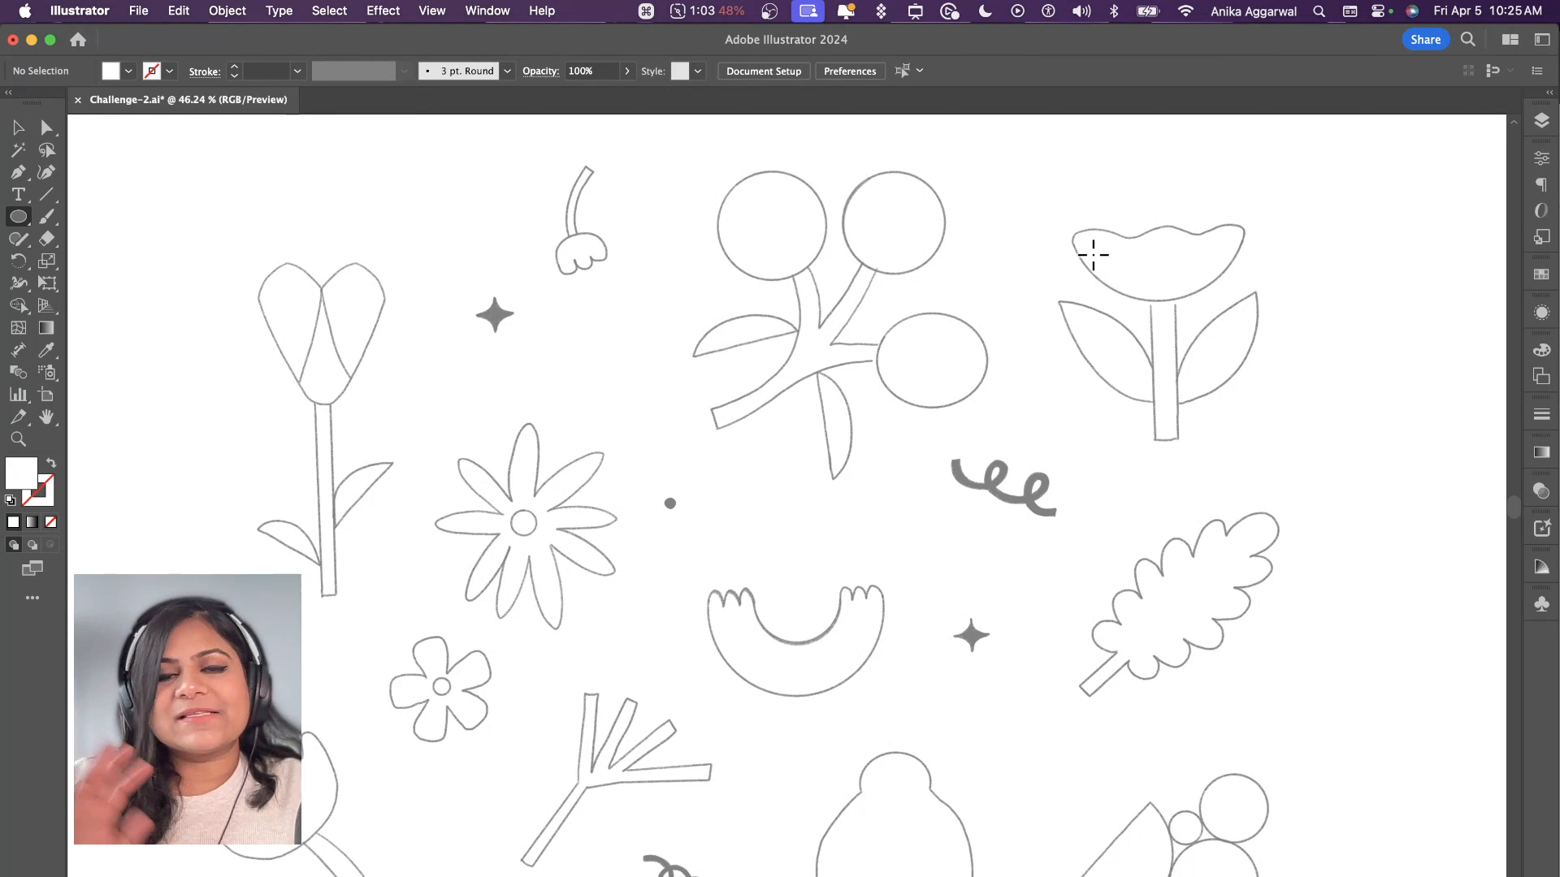
scroll(971, 518, "down", 3)
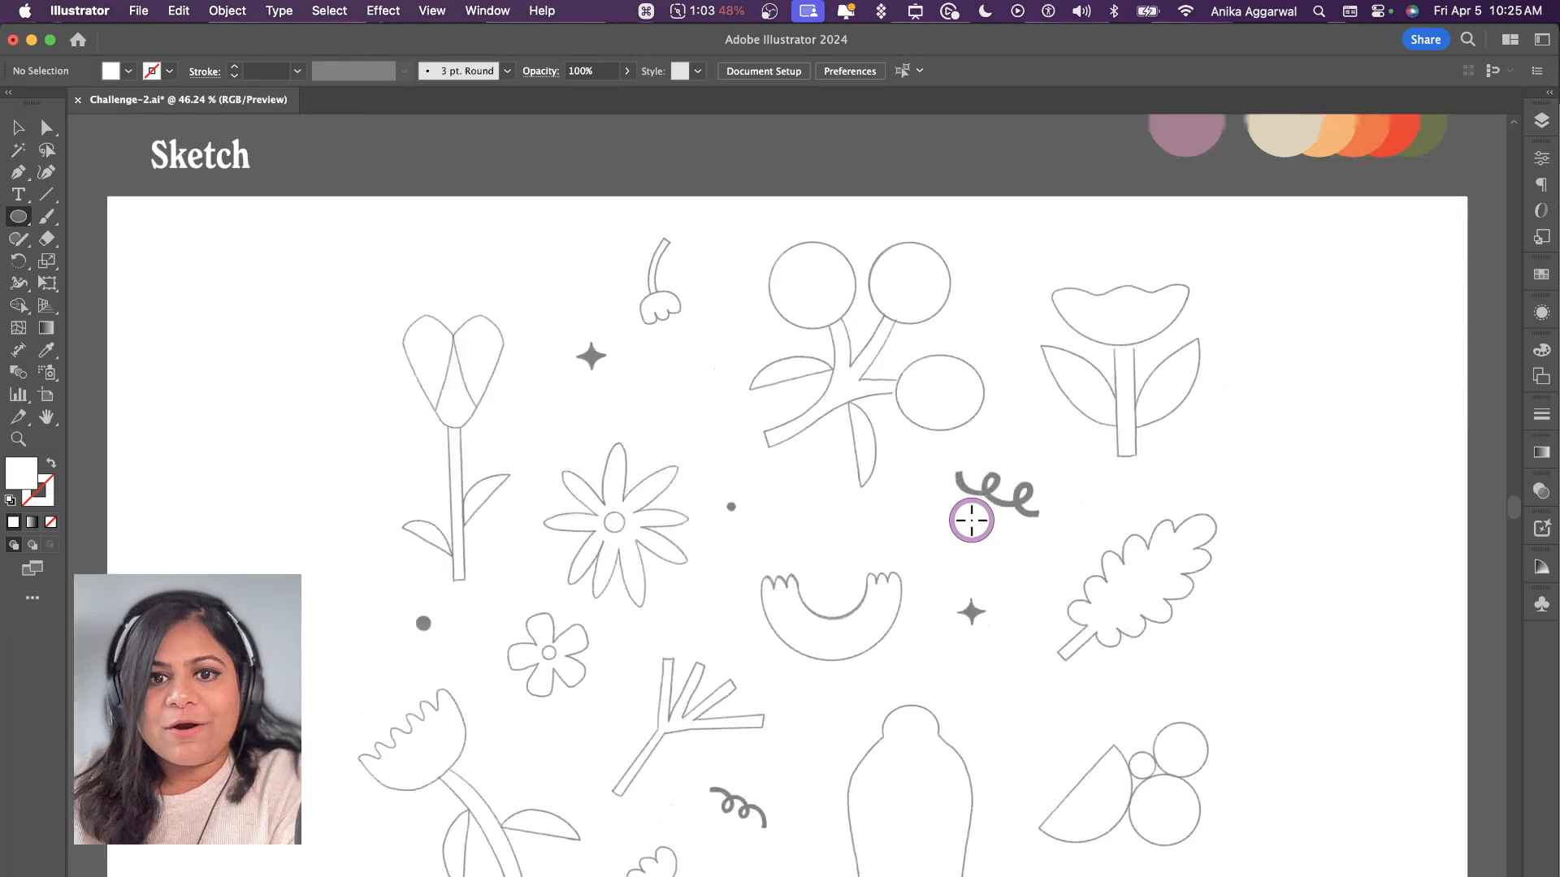
scroll(971, 518, "down", 1)
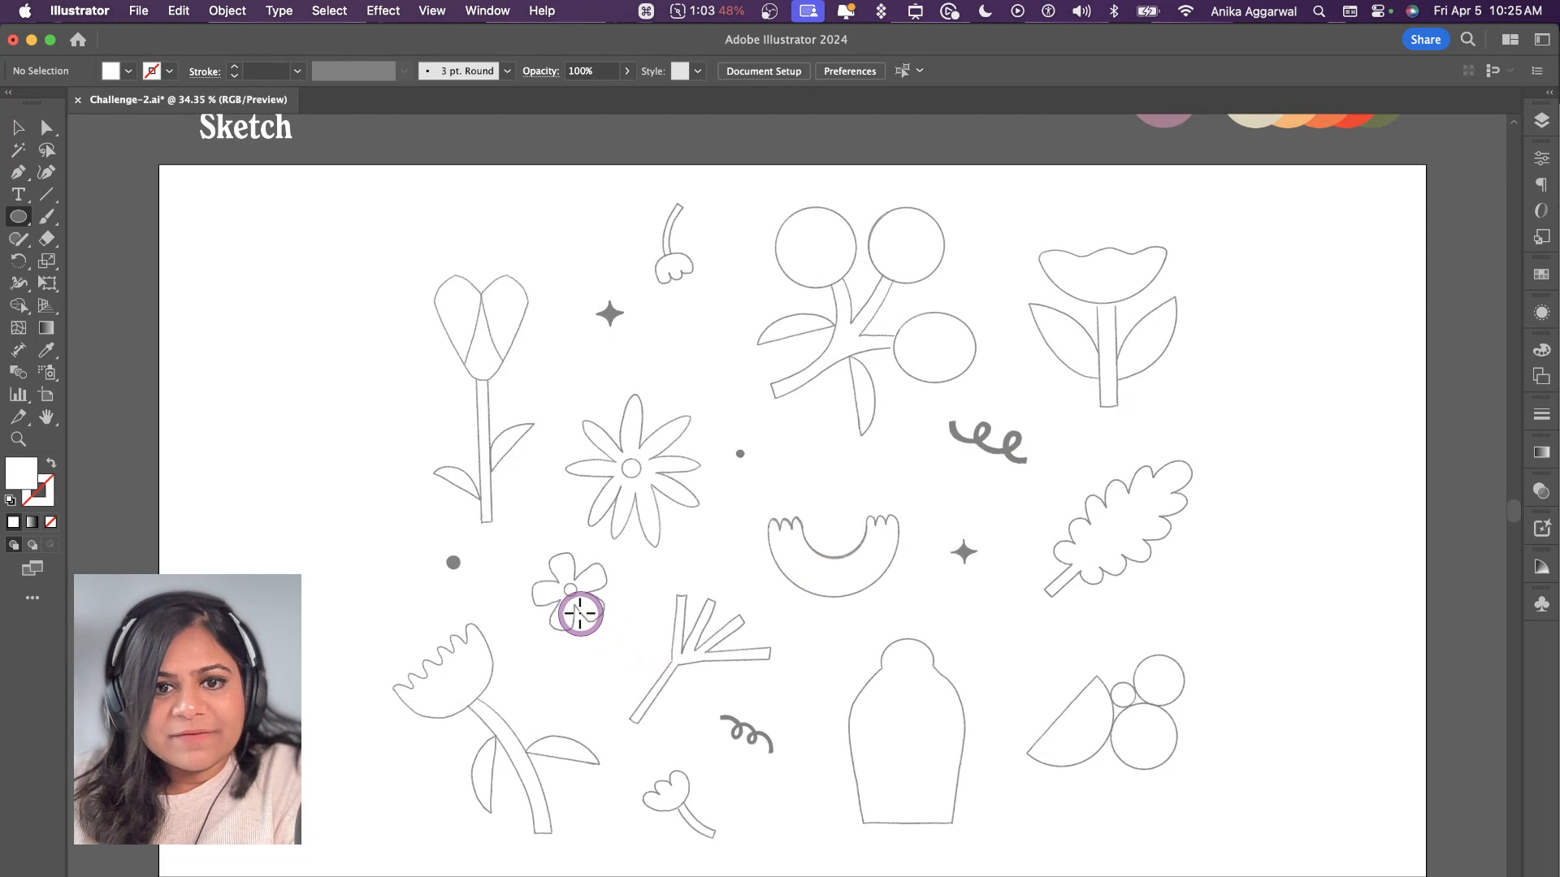
Step: Activate the Pen tool for the bare branch sketch and switch the workspace to Essentials Classic
scroll(617, 634, "up", 3)
scroll(746, 605, "up", 2)
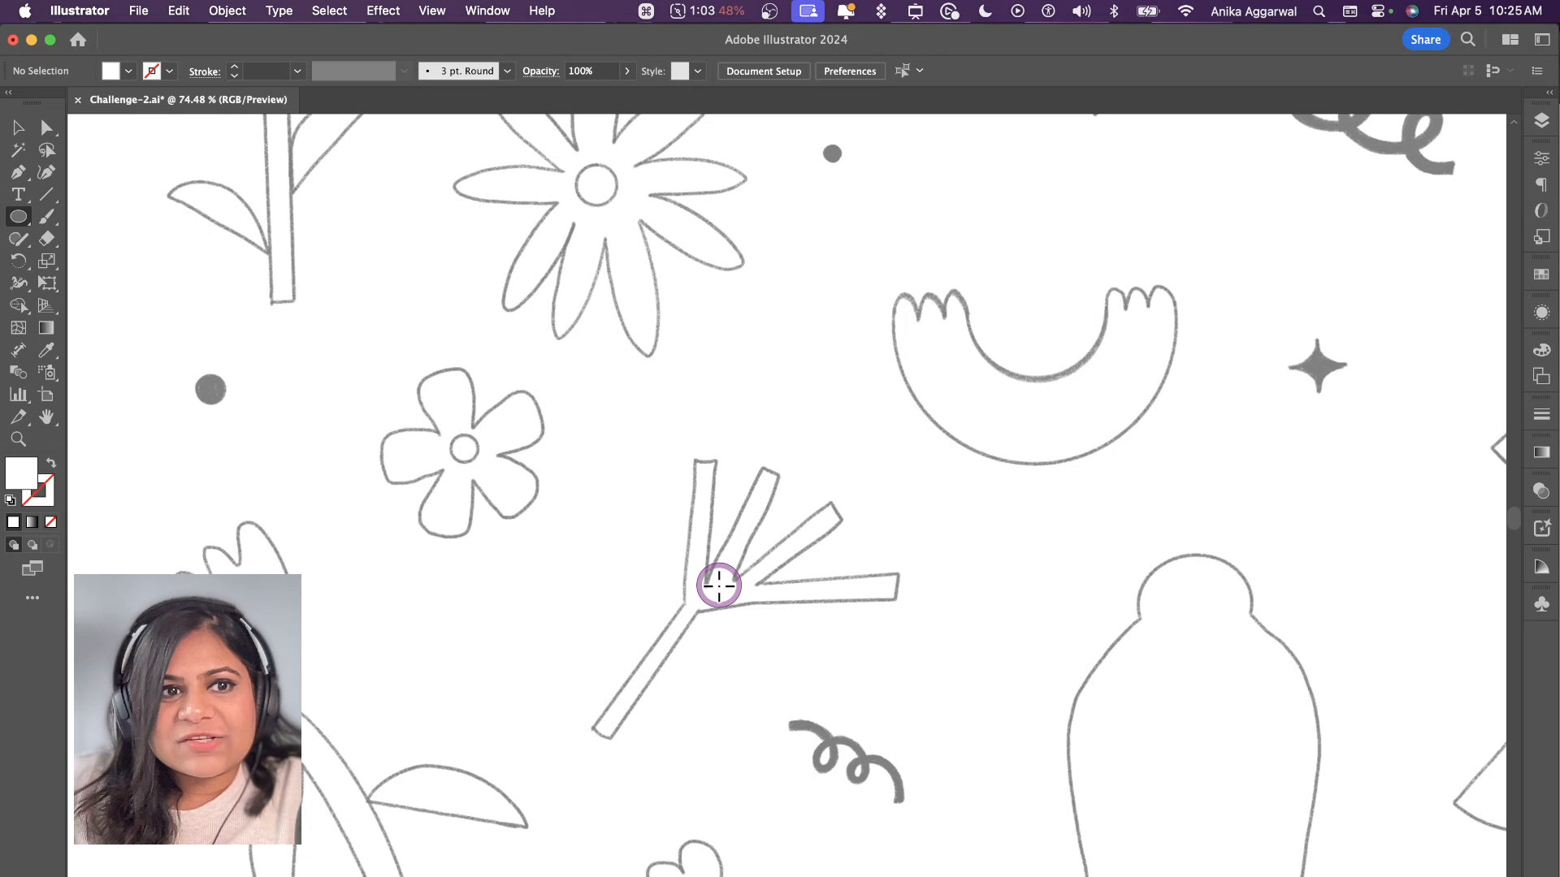
key("p")
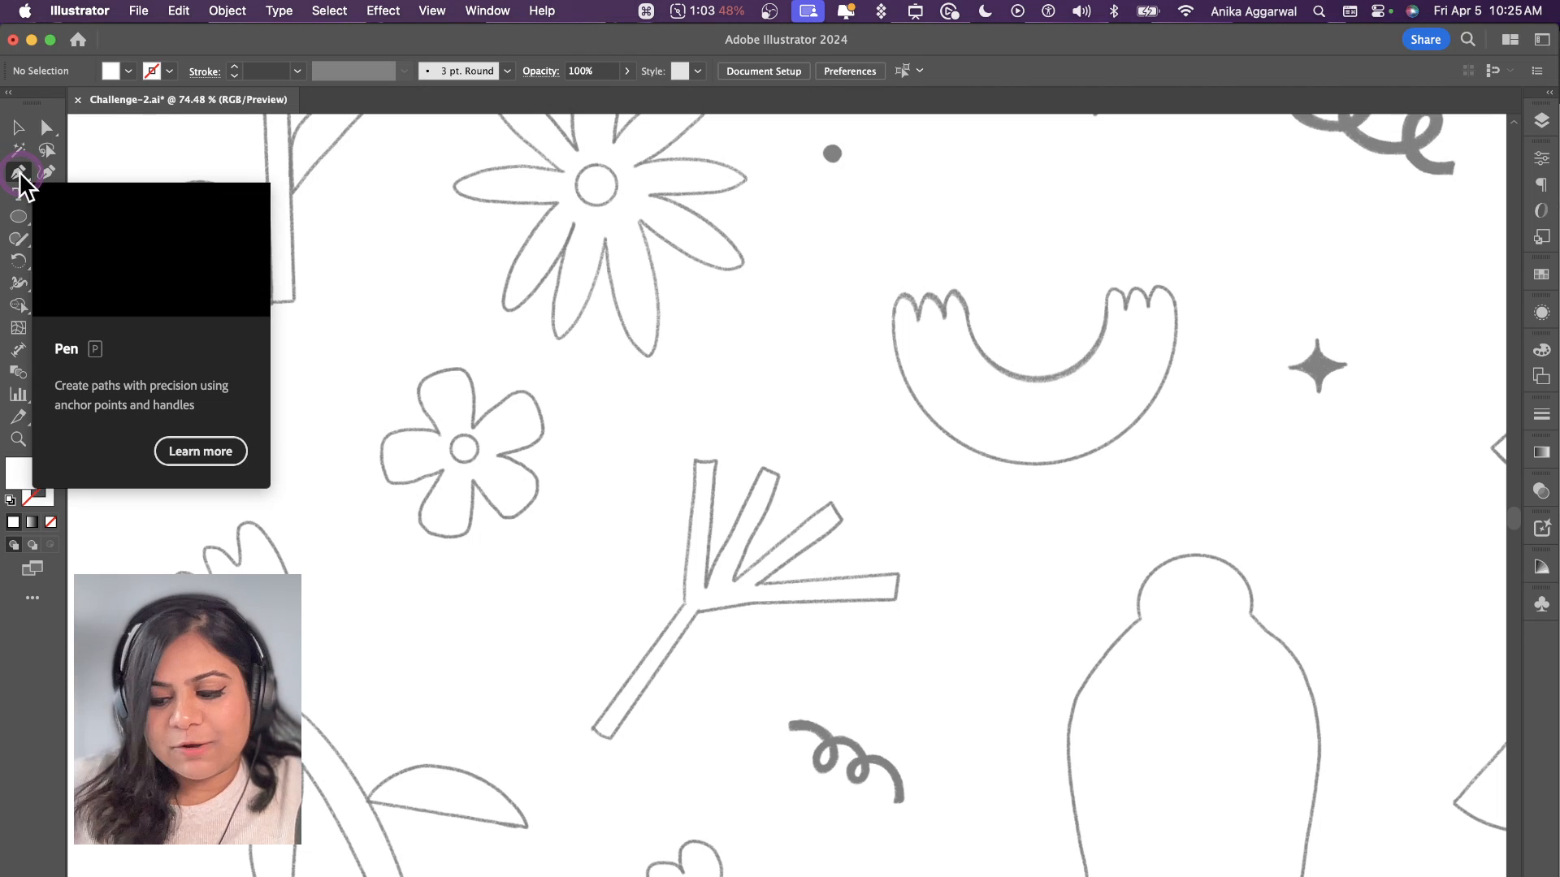
key("p")
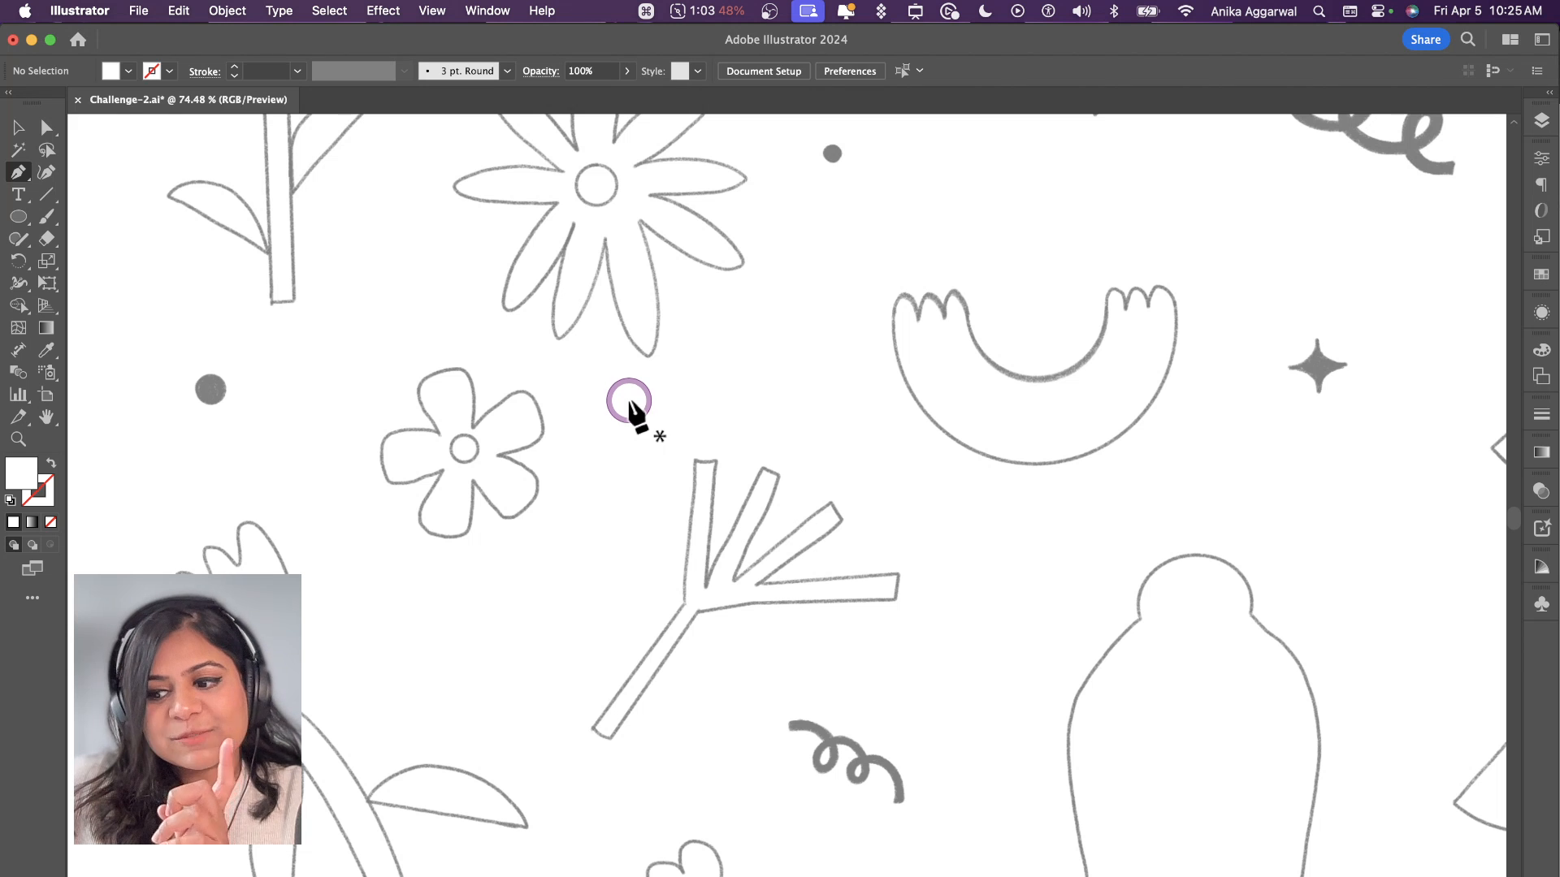
left_click(479, 12)
mouse_move(681, 138)
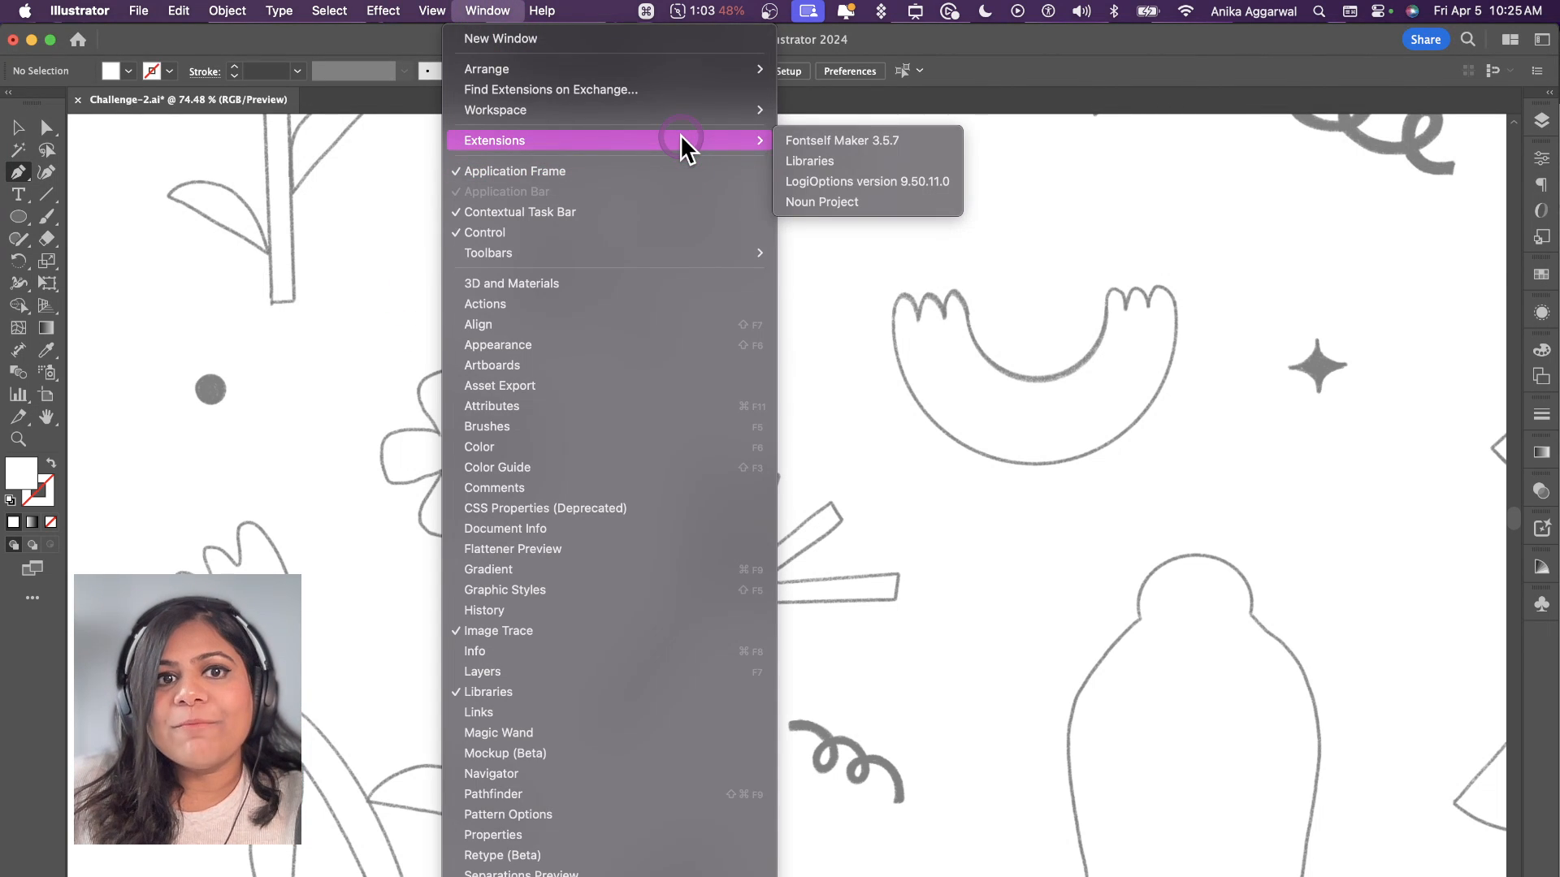
mouse_move(694, 107)
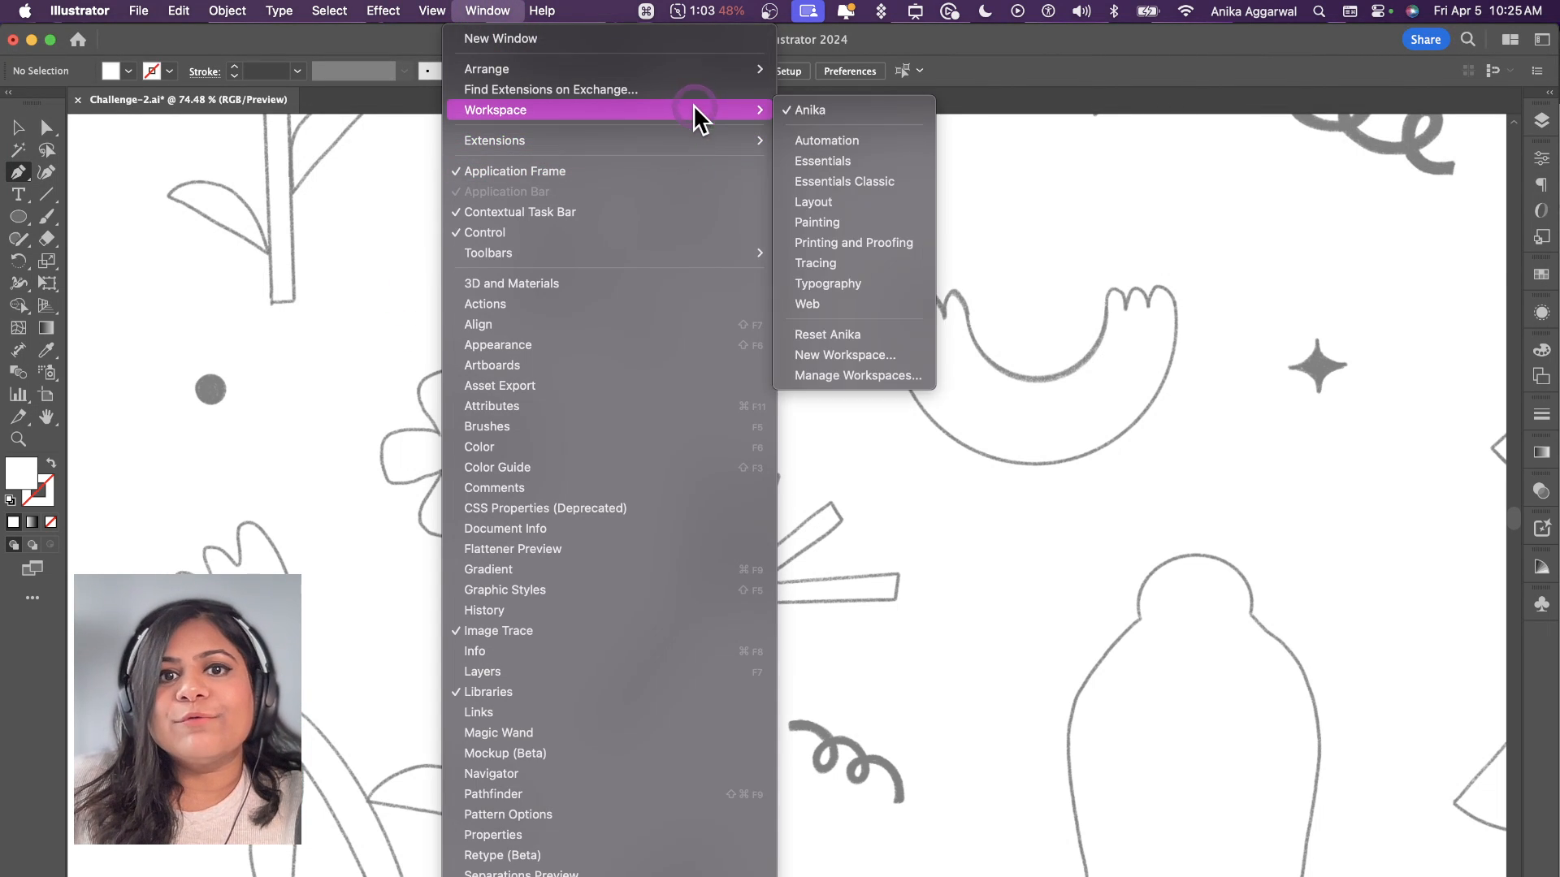
left_click(866, 182)
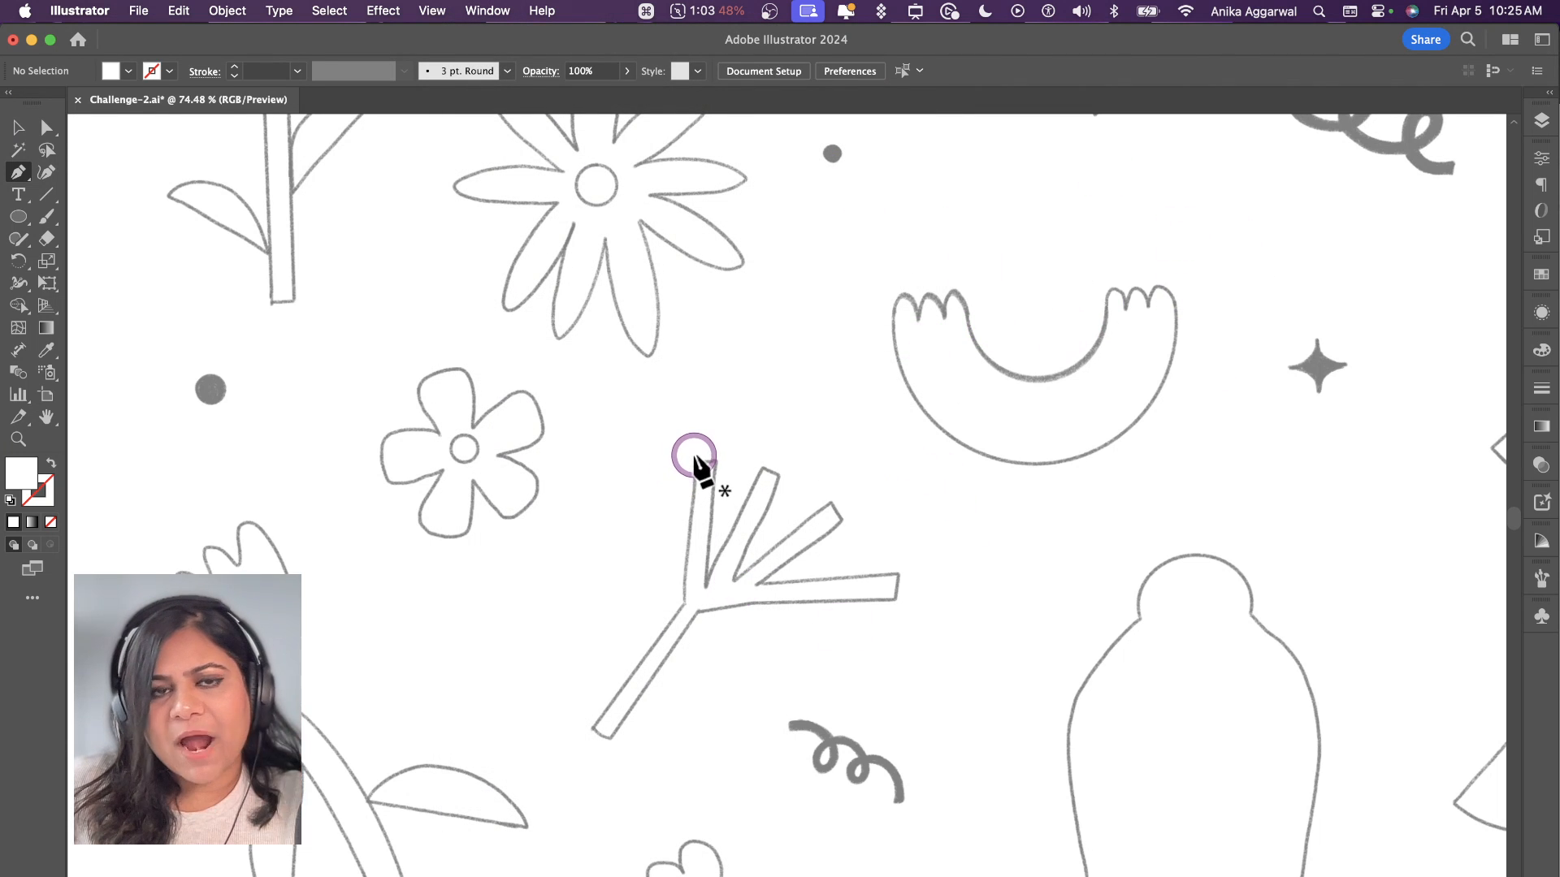
left_click(485, 16)
mouse_move(578, 114)
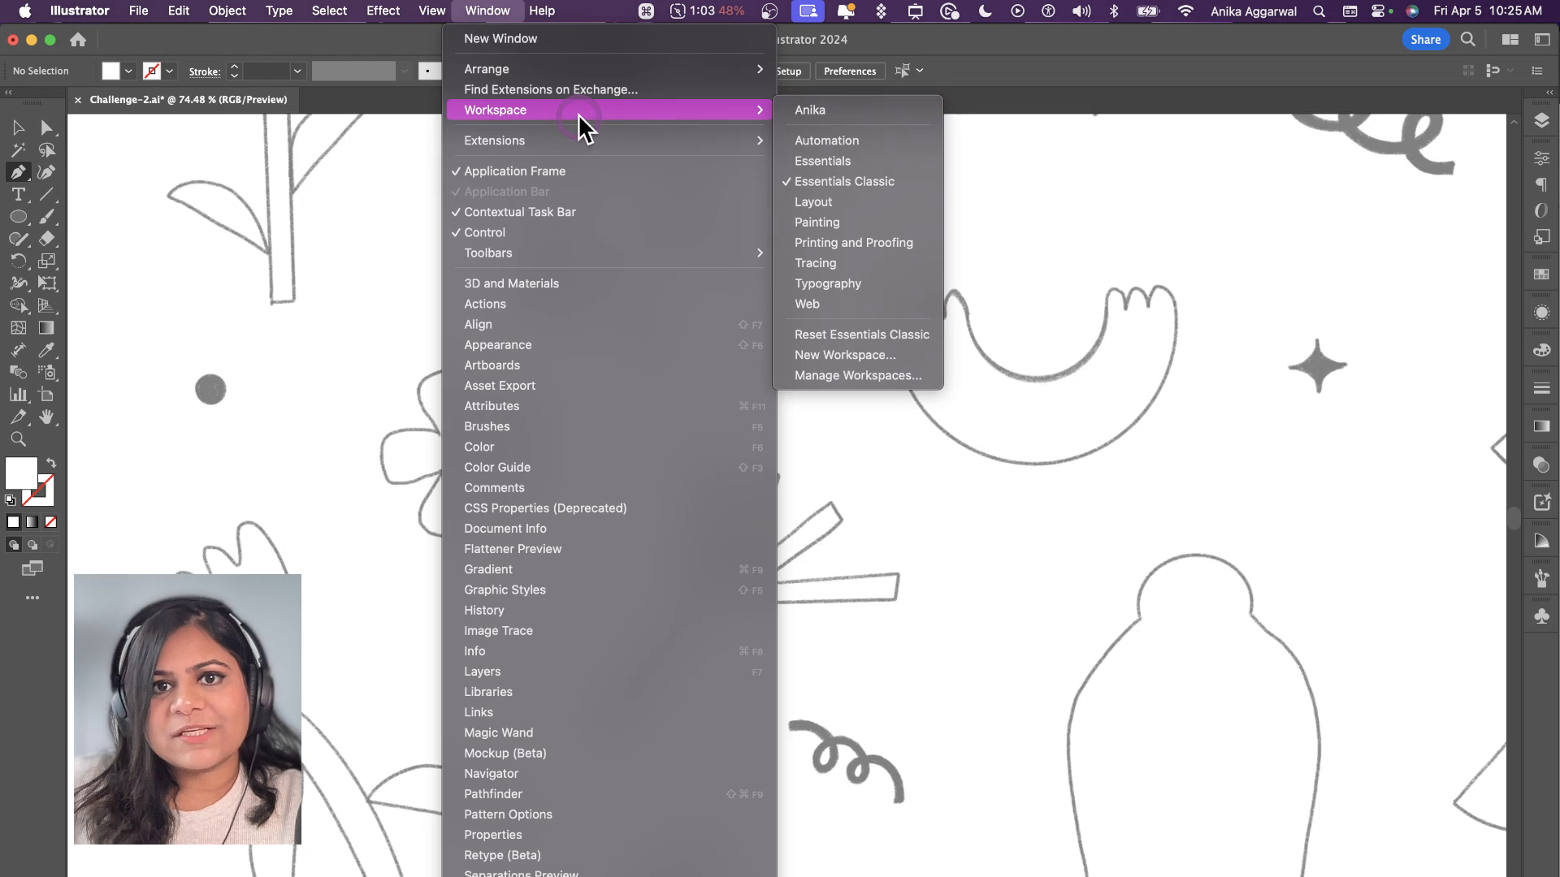
left_click(873, 390)
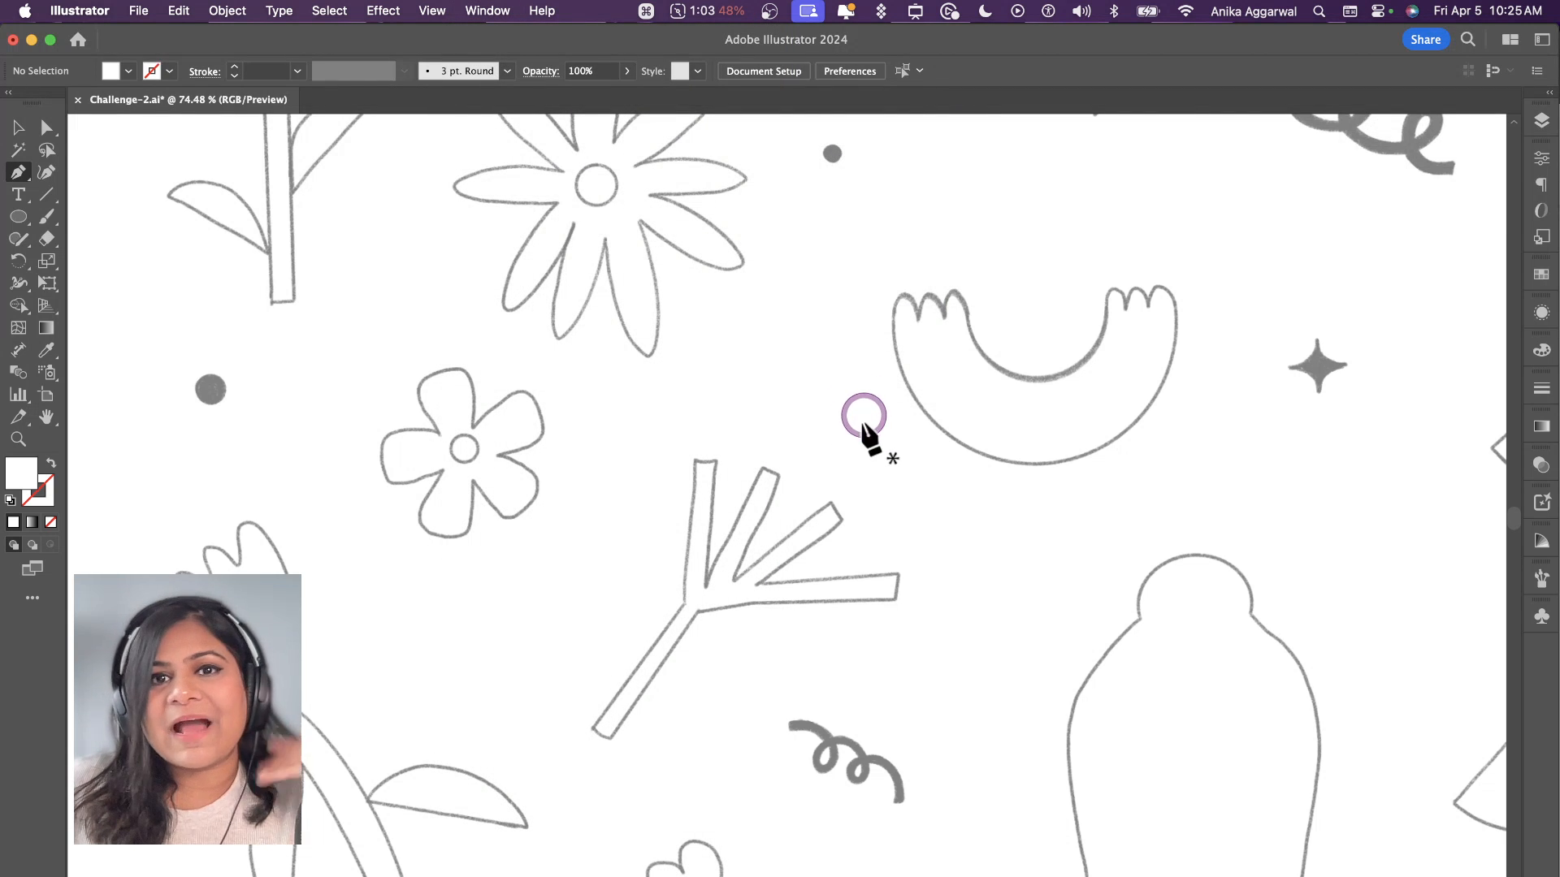
Step: Trace the branch's upright twig edge, long diagonal stem and horizontal twig with straight Pen tool segments
left_click(693, 461)
left_click(684, 599)
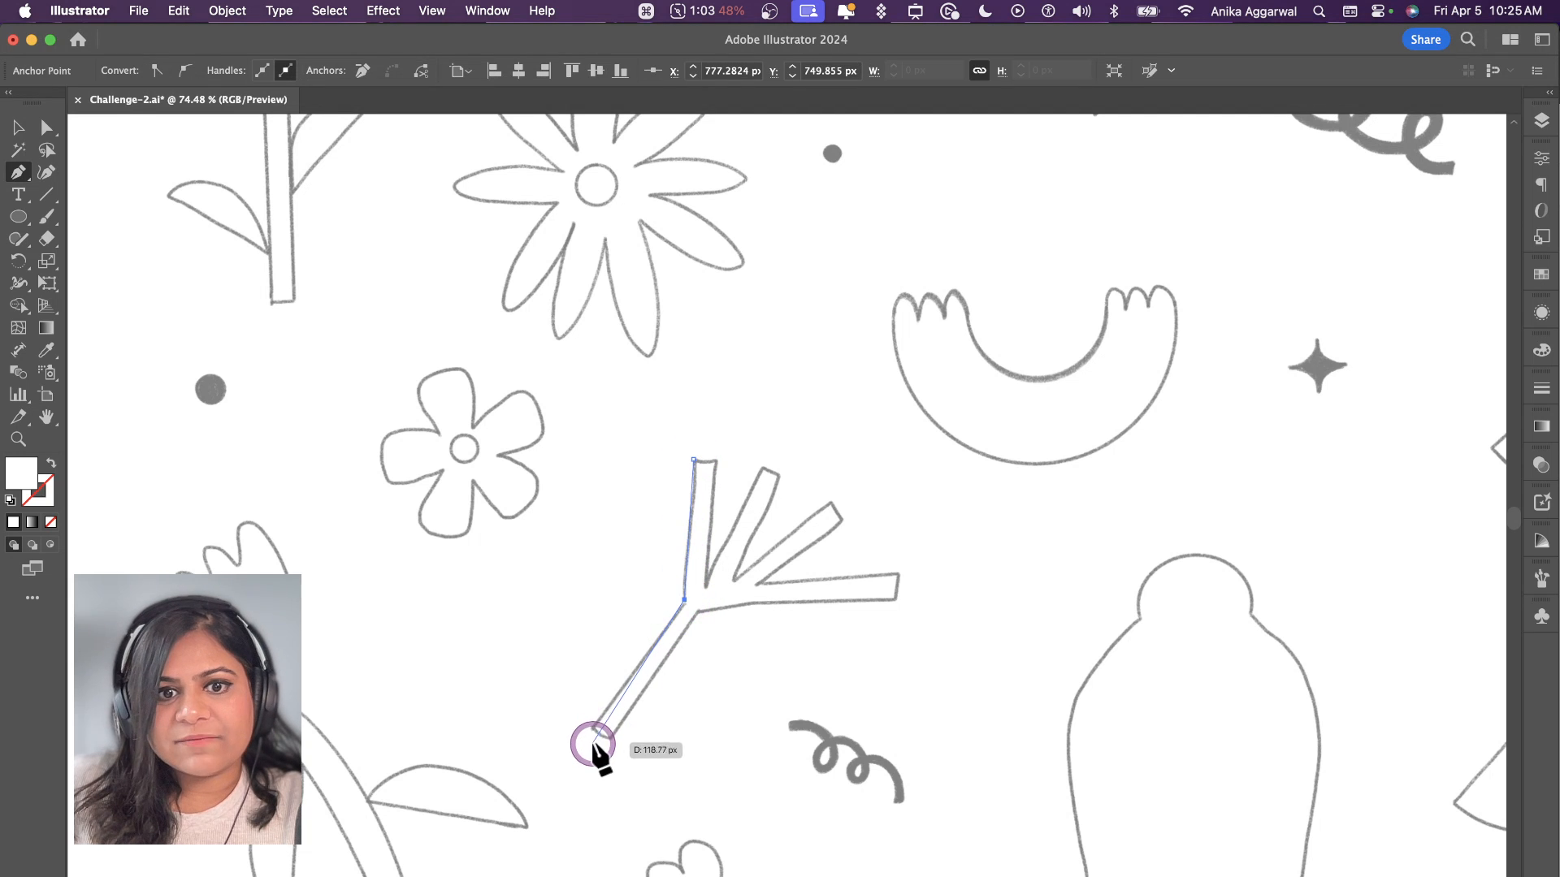
left_click(591, 729)
left_click(606, 739)
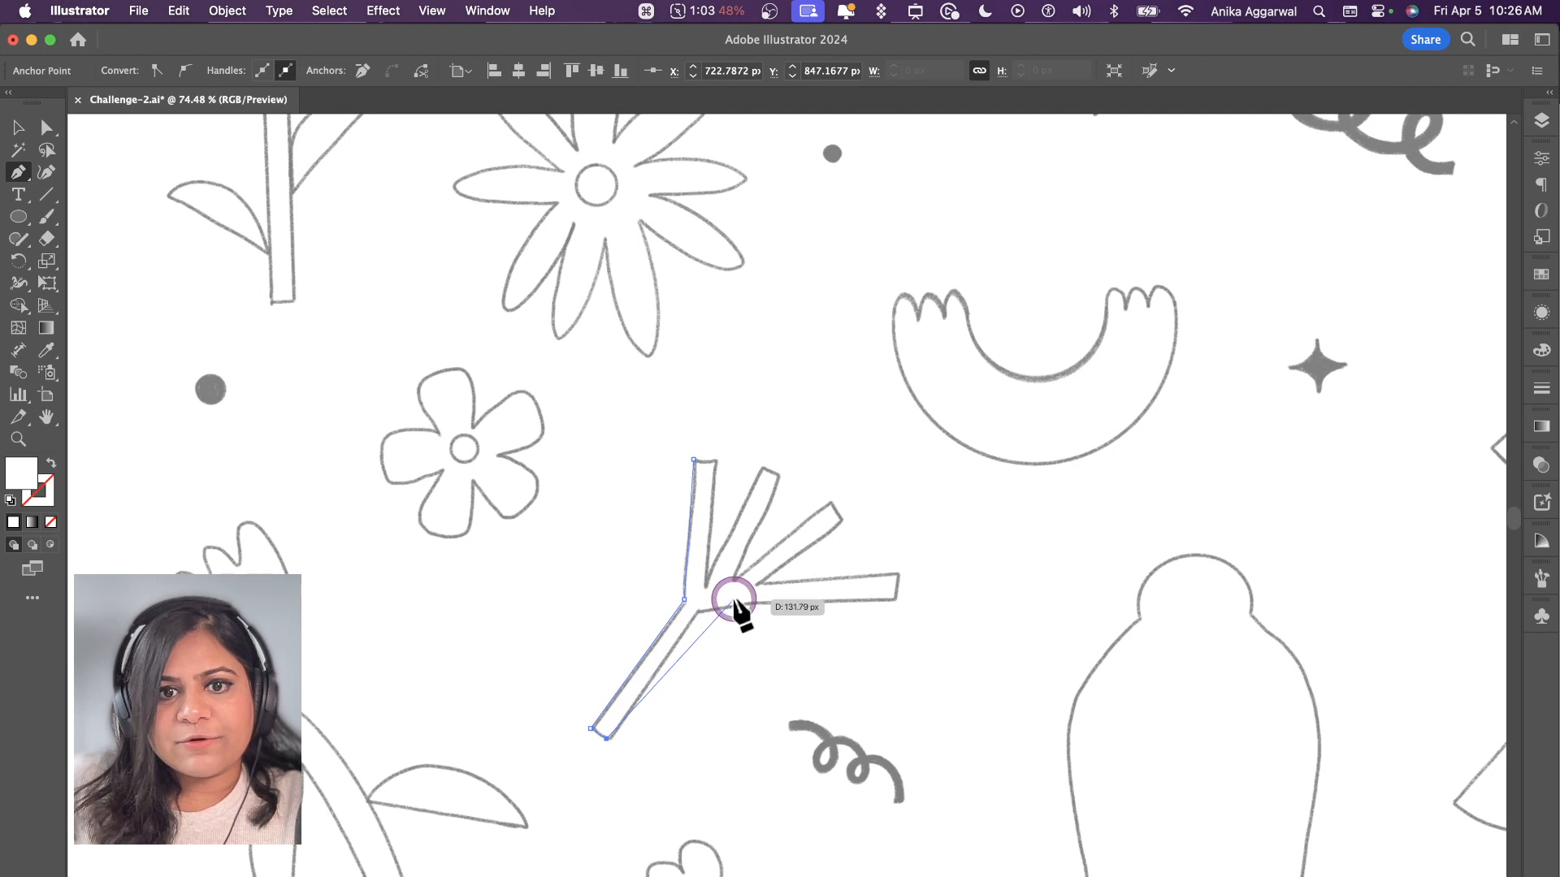
left_click(699, 612)
left_click(757, 600)
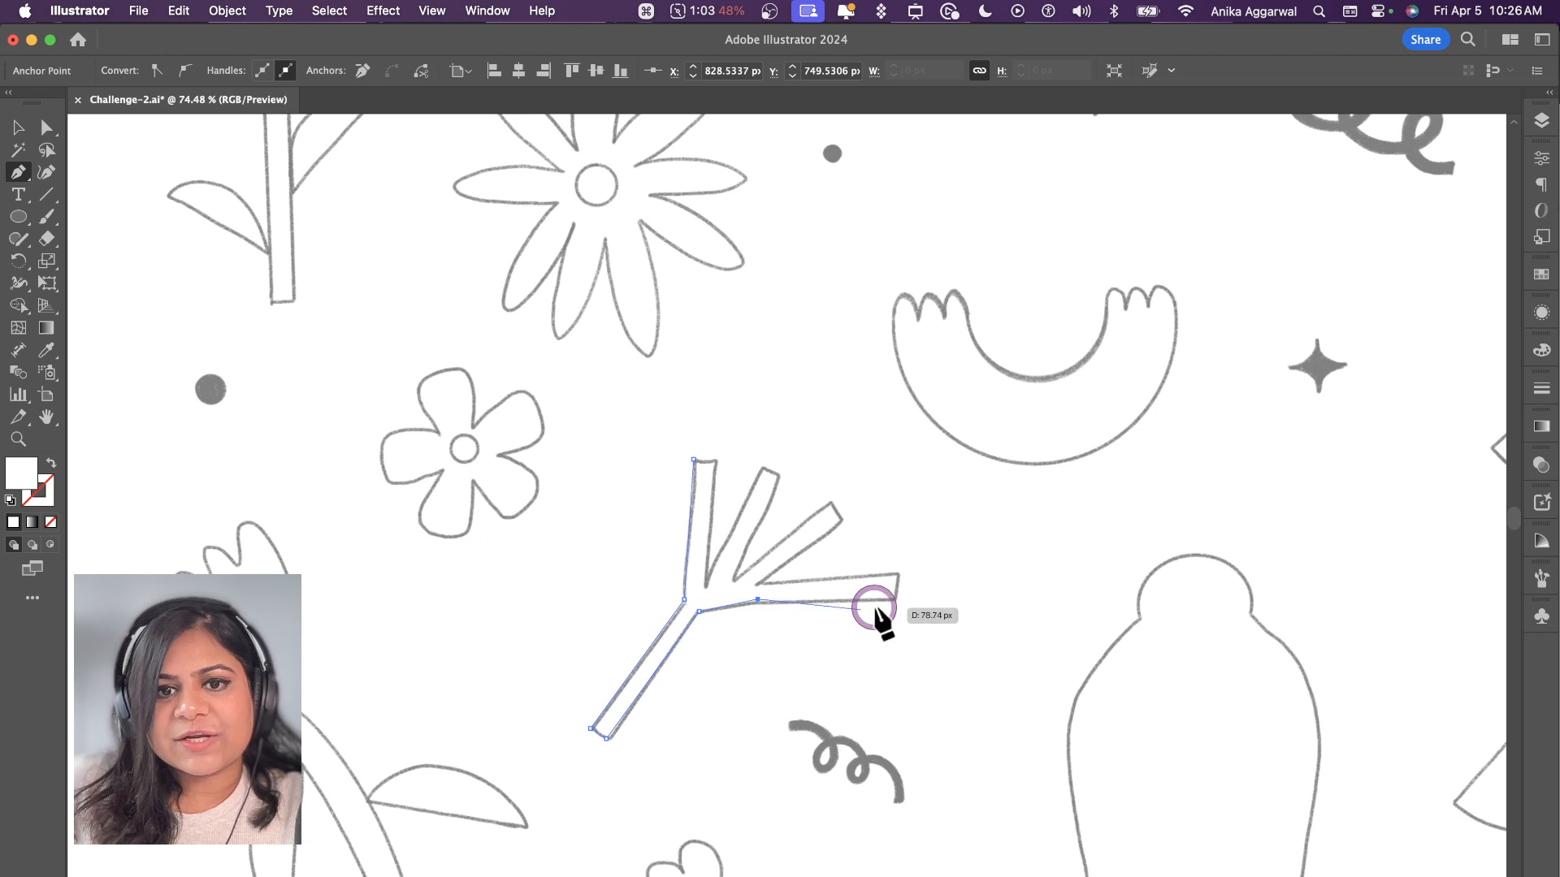
left_click(894, 600)
left_click(900, 571)
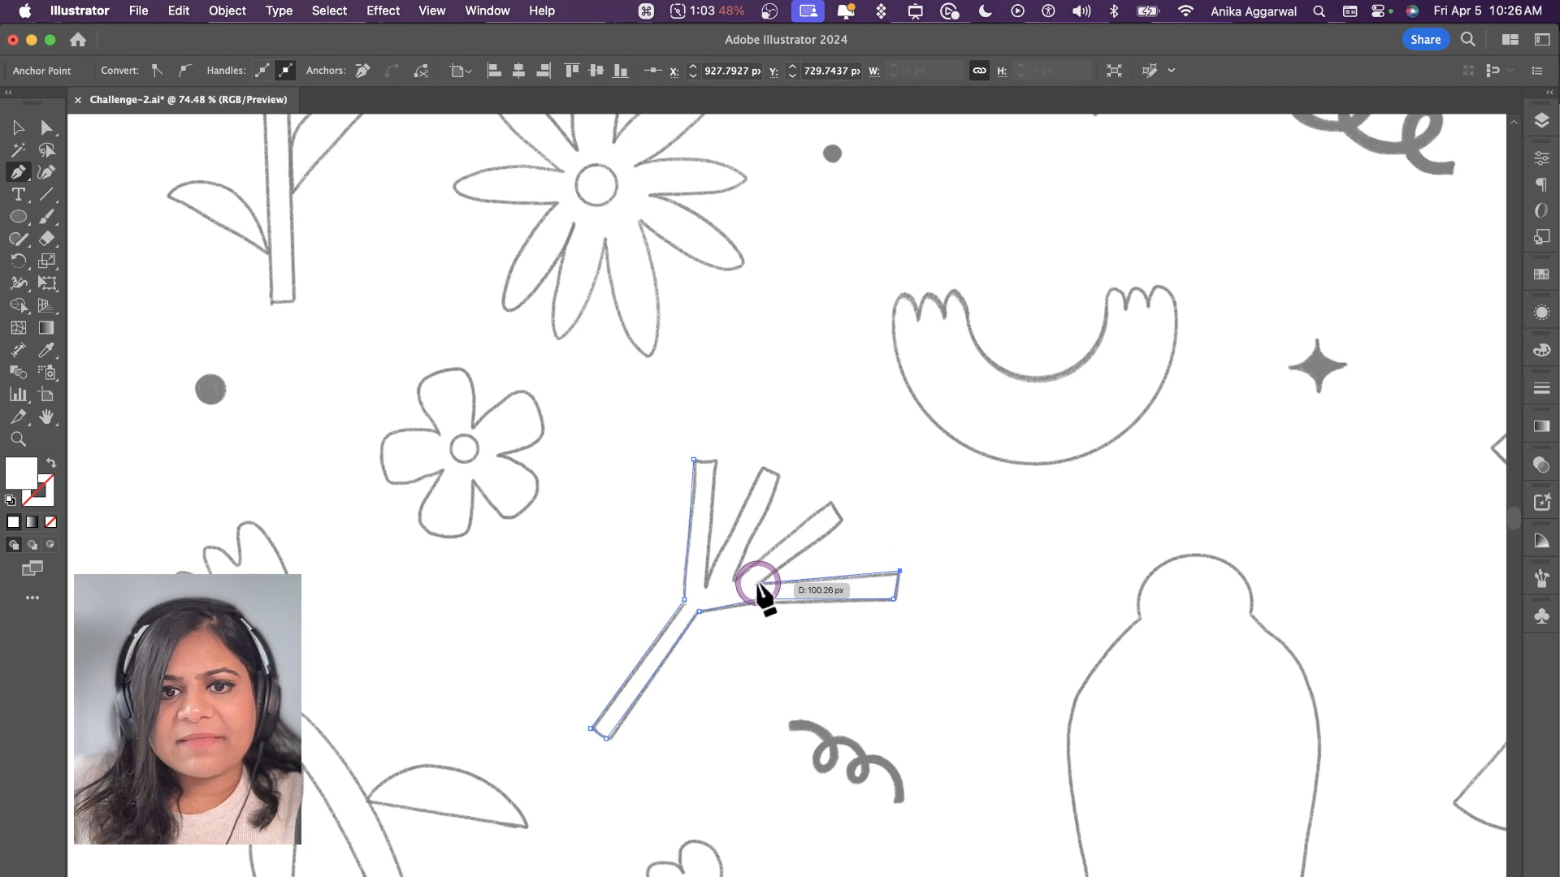
Step: Continue the outline around the two slanted twigs and the upright twig, closing the branch path
left_click(757, 583)
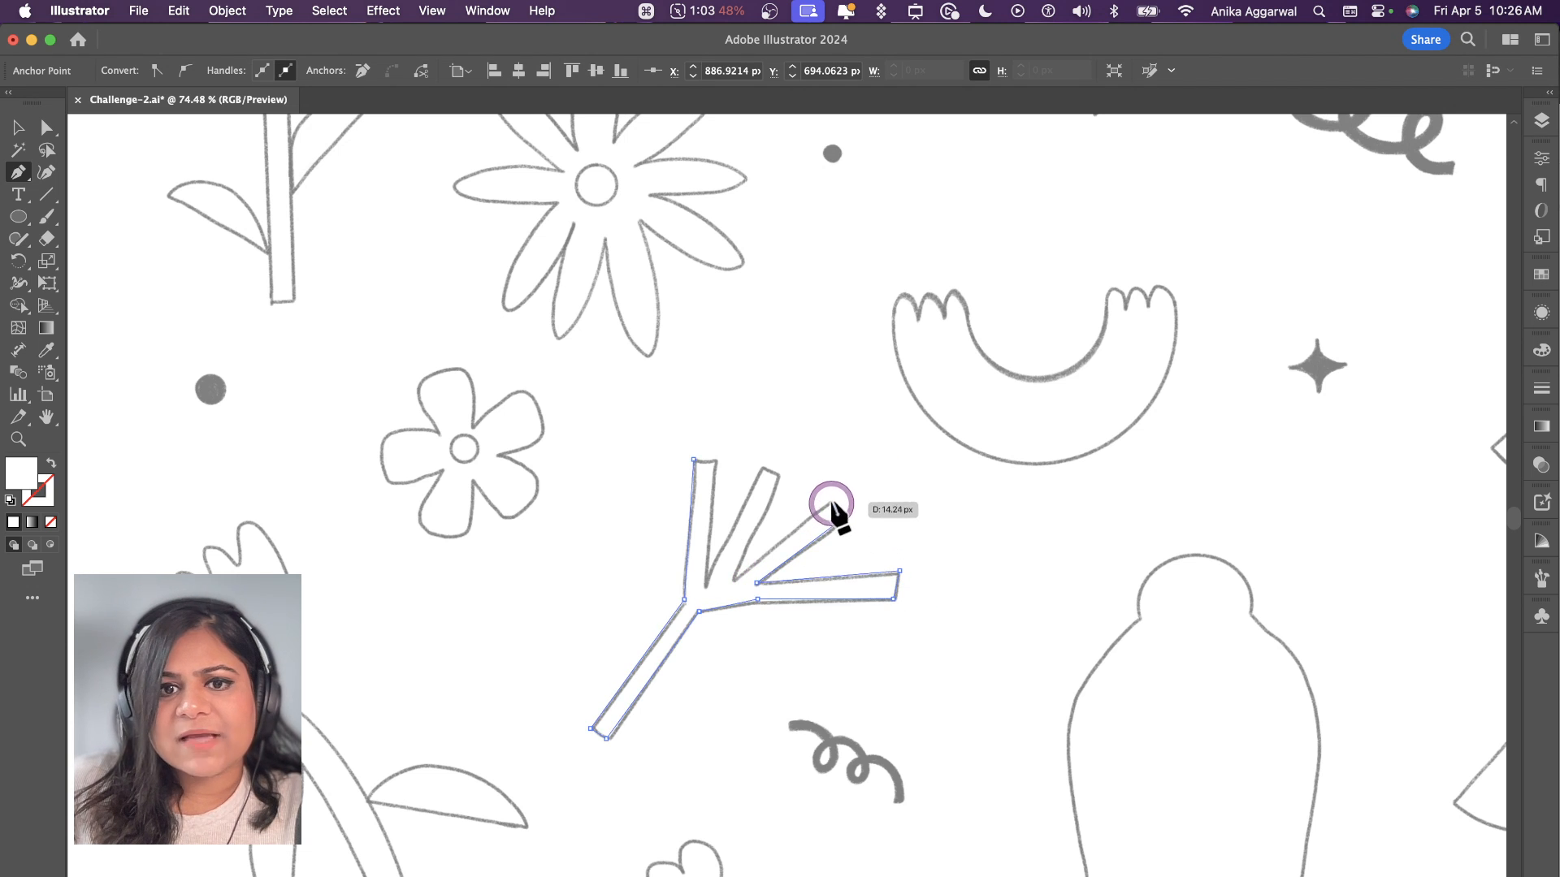
left_click(831, 504)
left_click(736, 579)
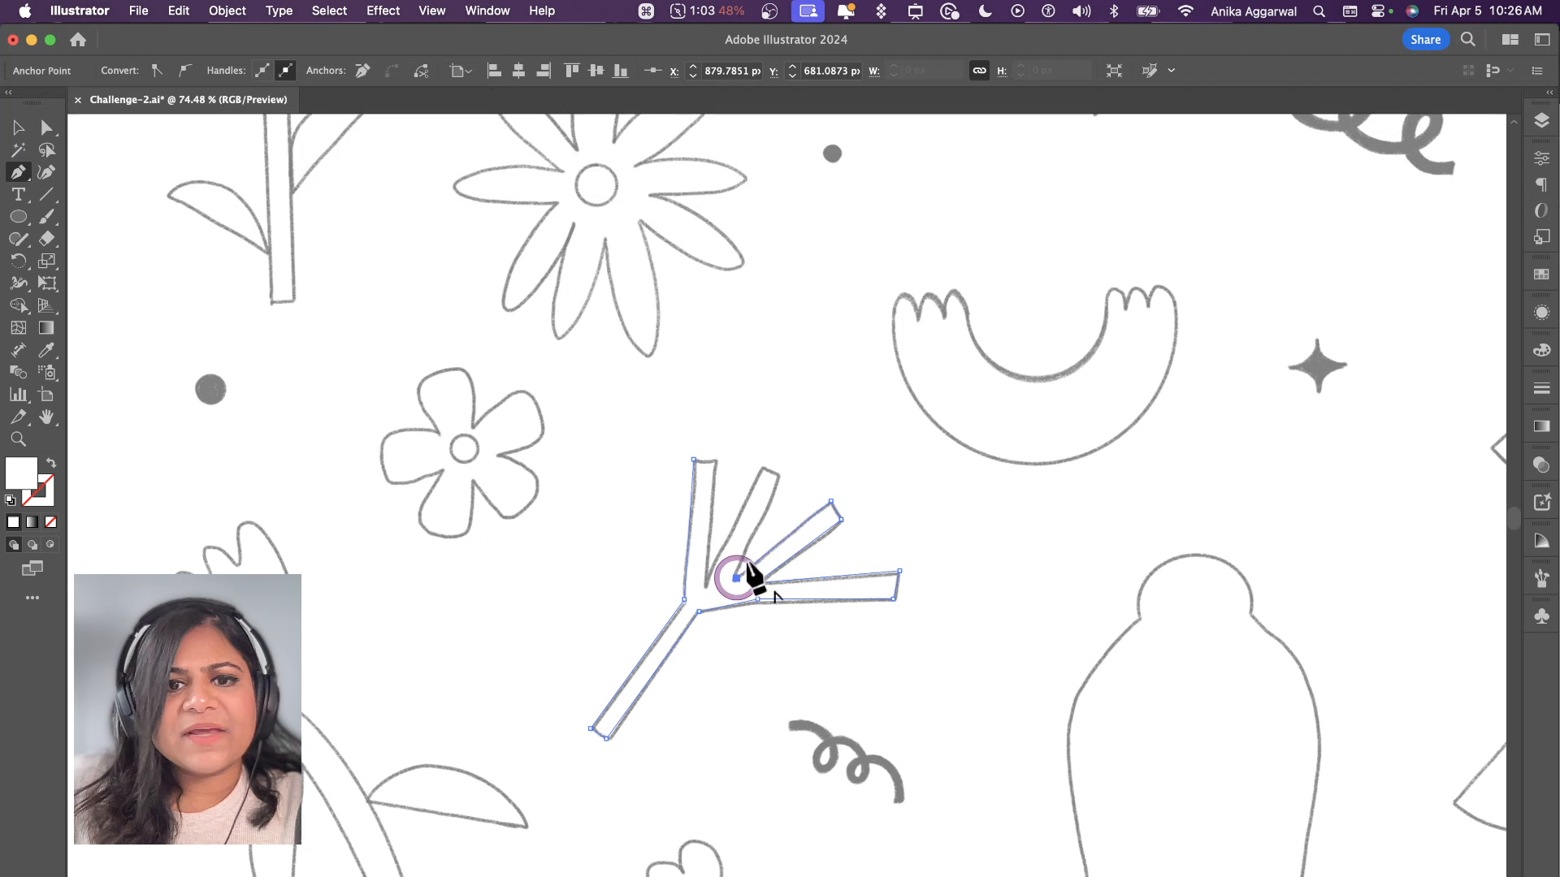
left_click(780, 476)
left_click(759, 468)
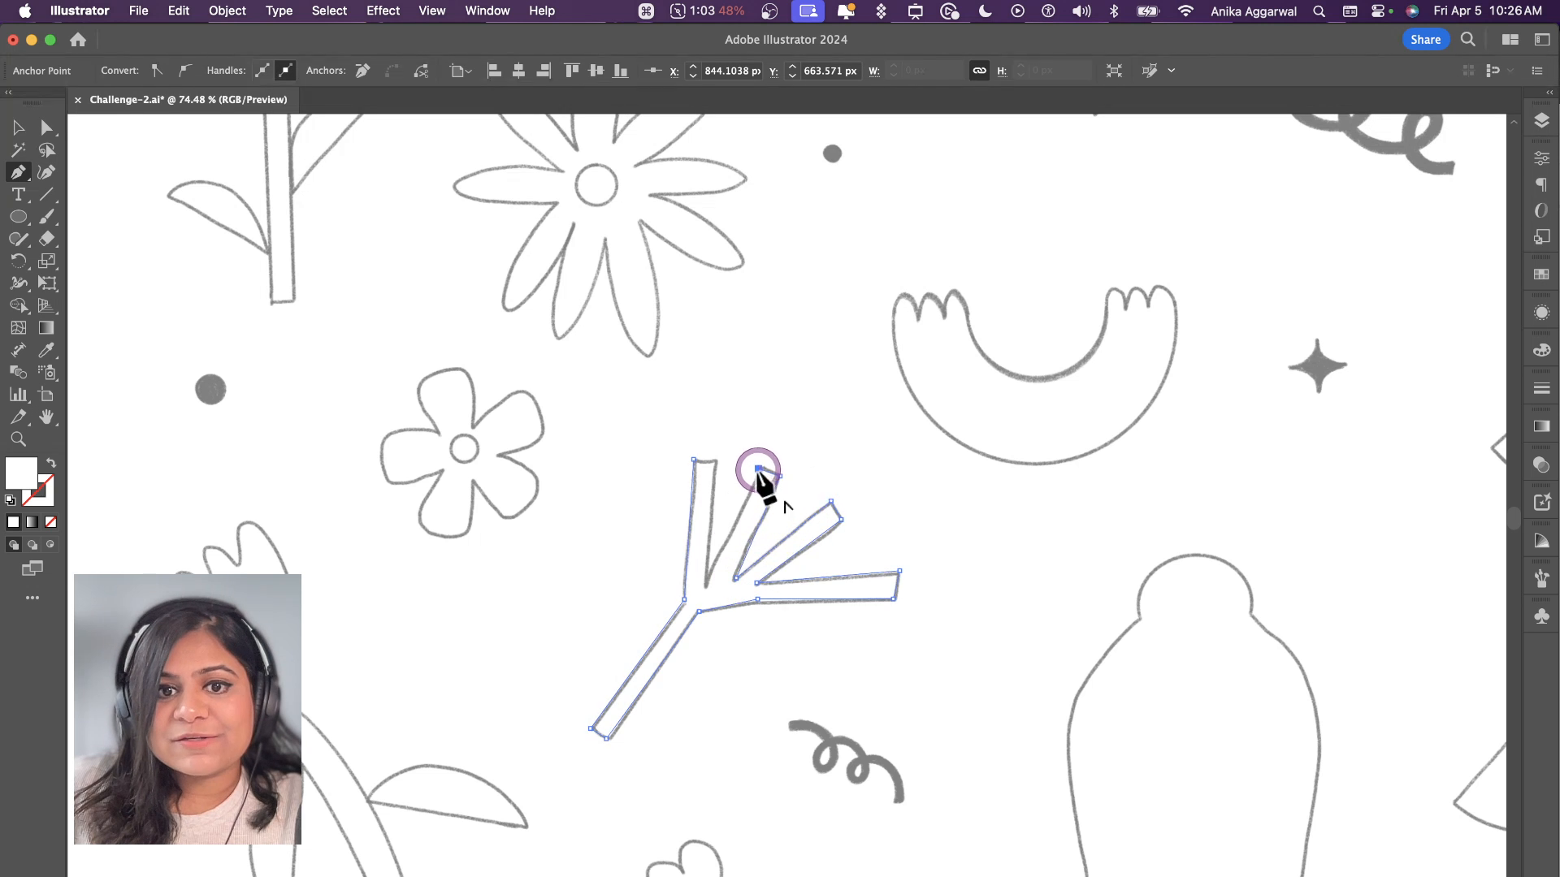
left_click(706, 584)
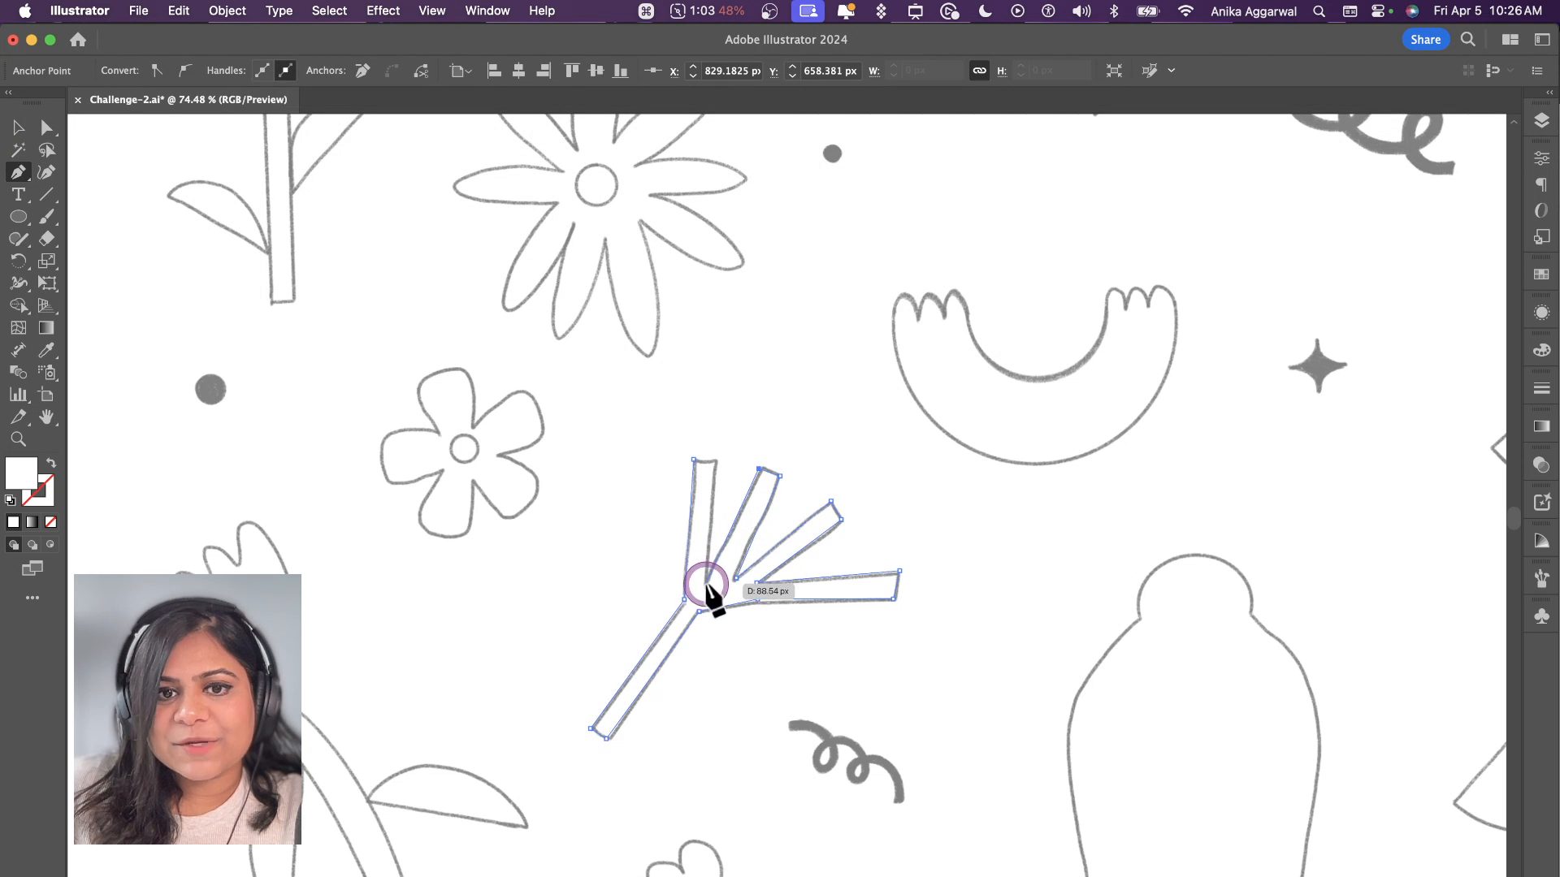
left_click(697, 460)
Step: Fill the traced branch shape with grey 9e9e9e and deselect it
key("v")
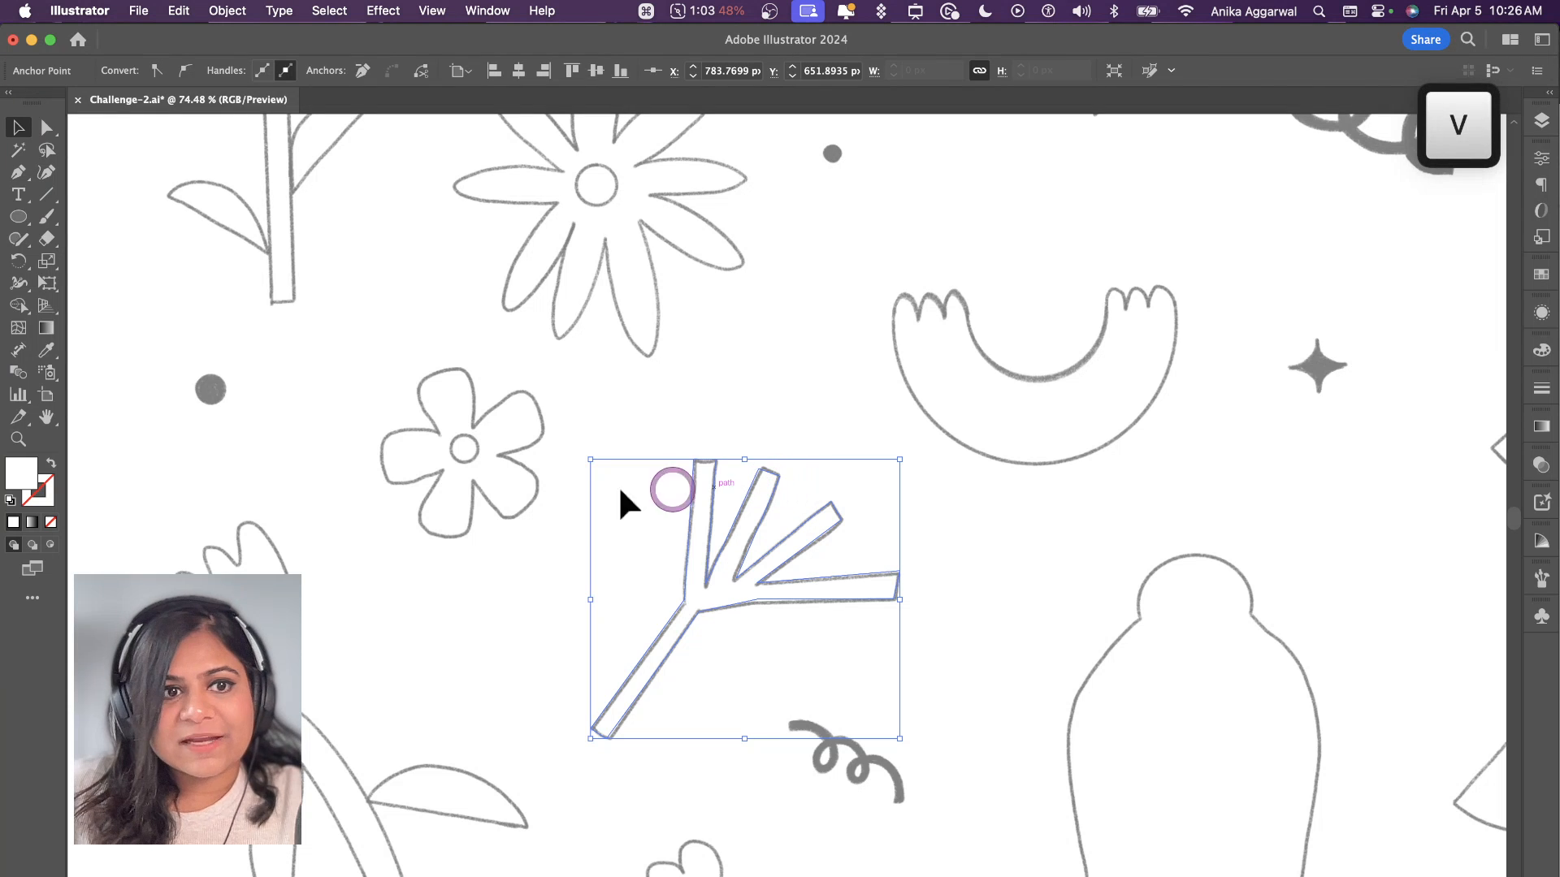
double_click(37, 479)
left_click(928, 586)
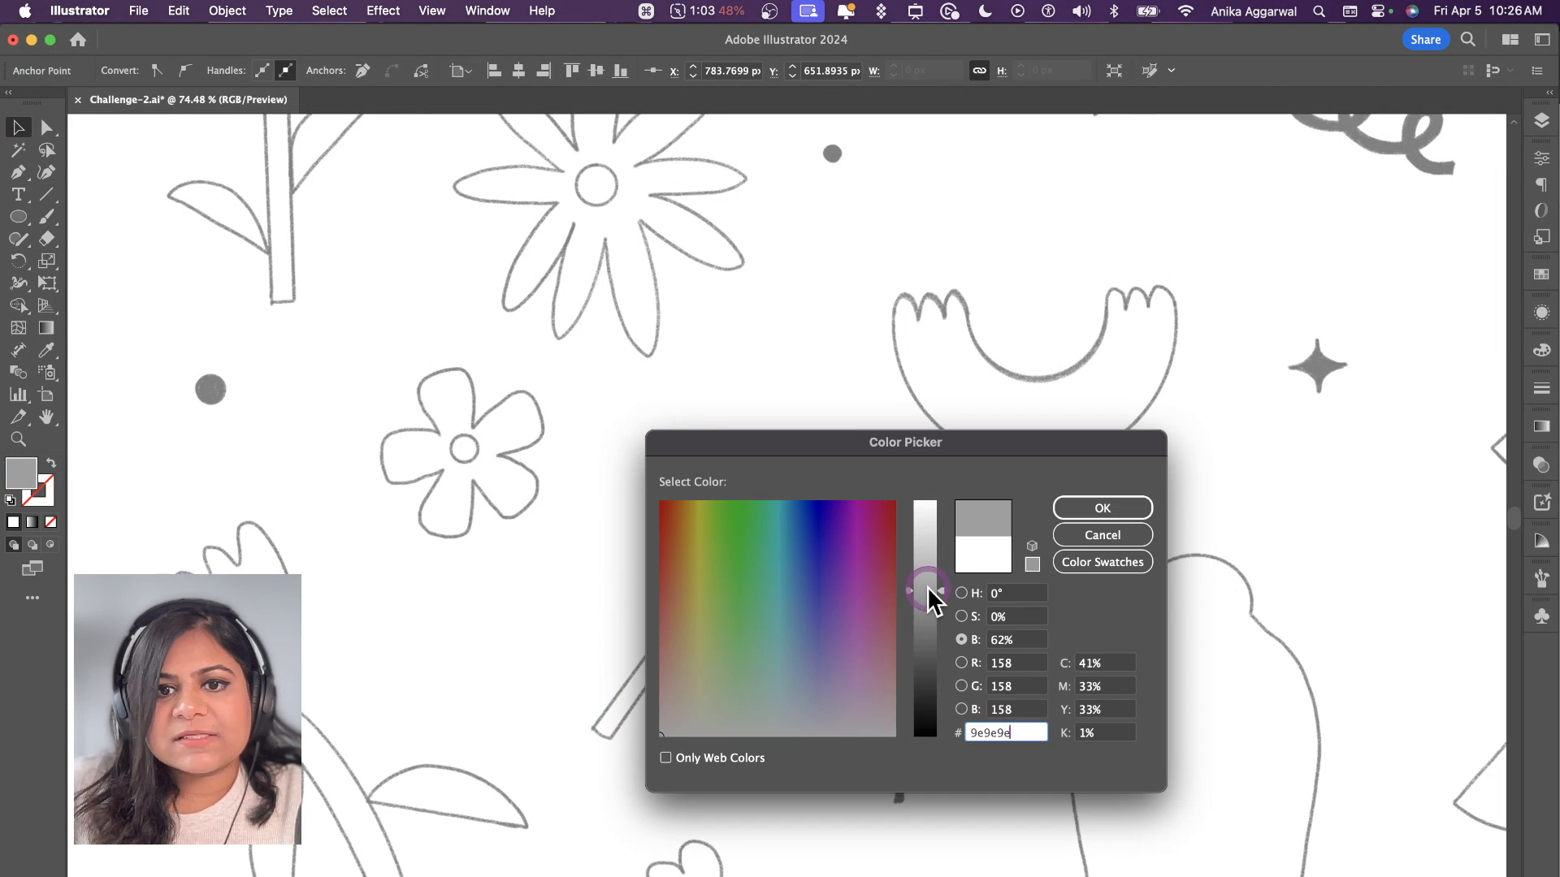
left_click(1080, 505)
left_click(910, 463)
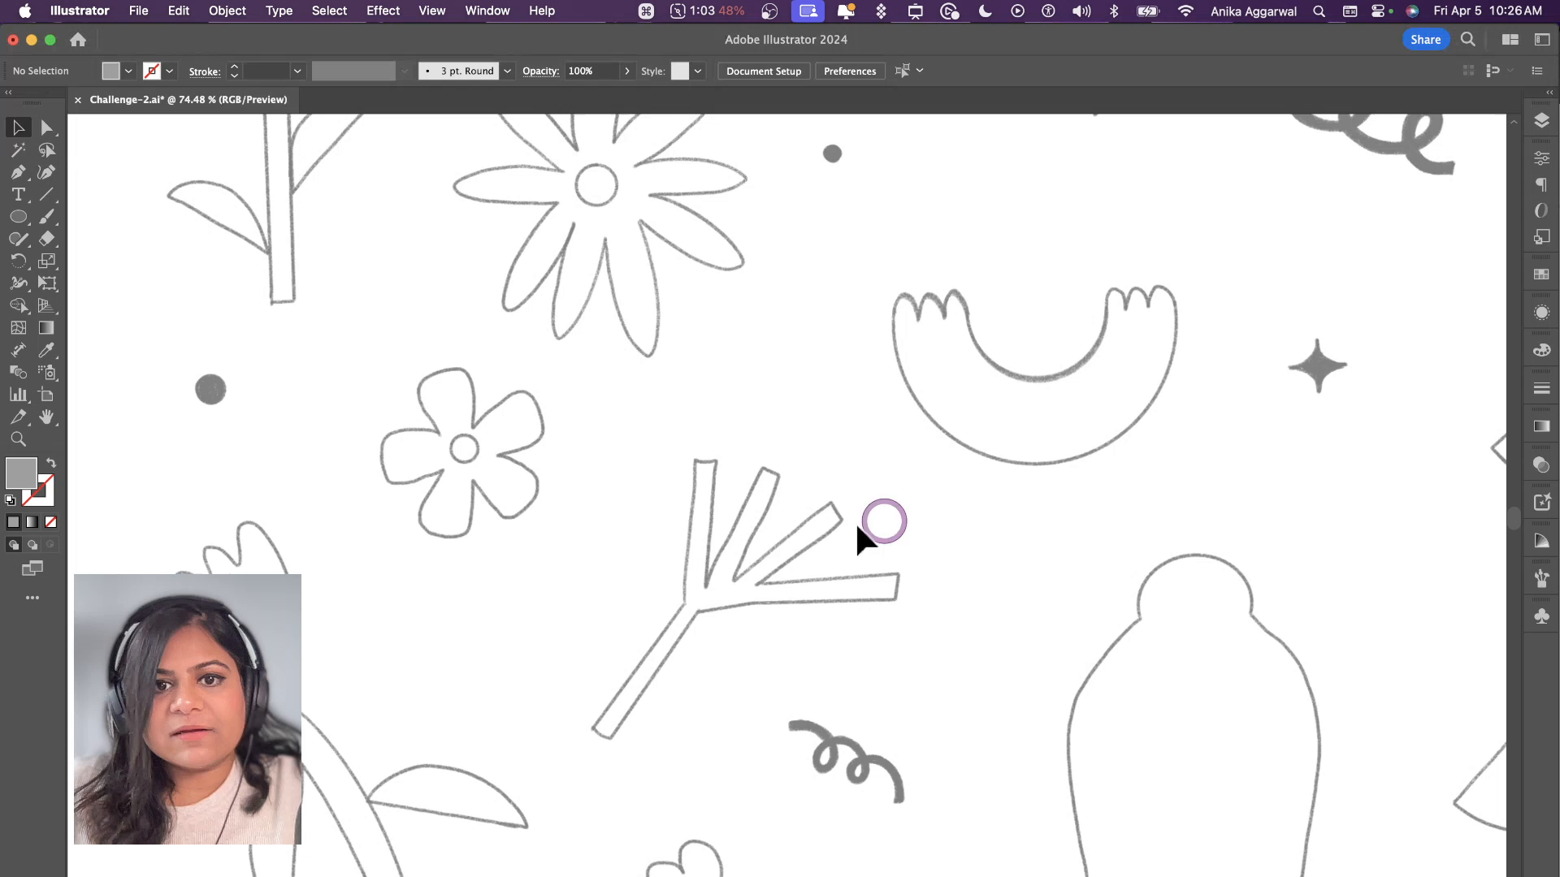
Step: Move the traced branch shape to the Design Here layer and deselect it
left_click(732, 564)
key("super+shift+bracketright")
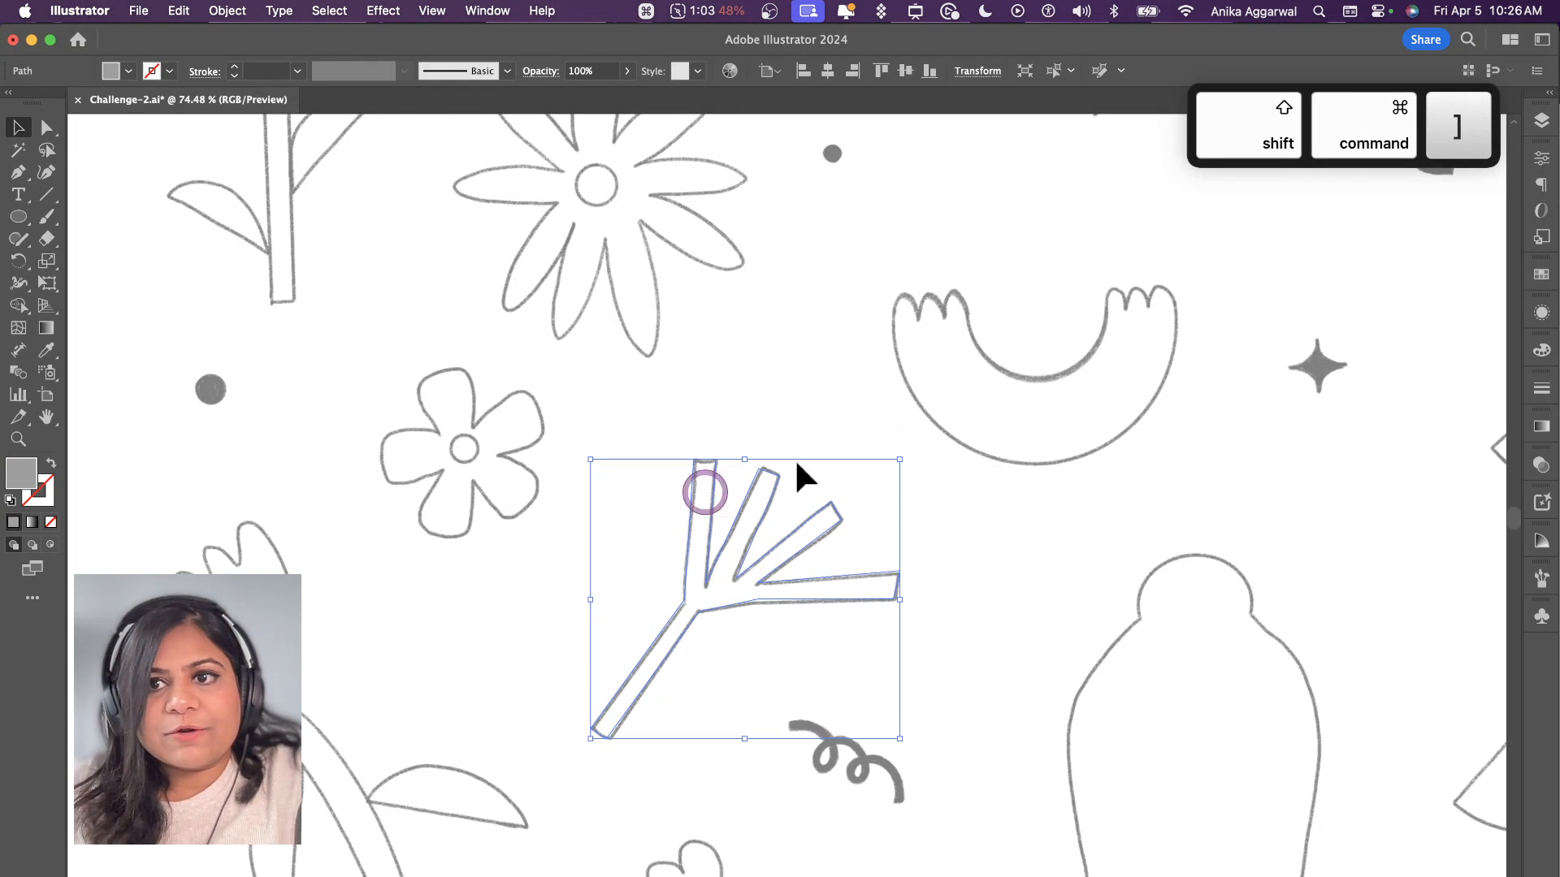
left_click(1541, 121)
left_click(1471, 229)
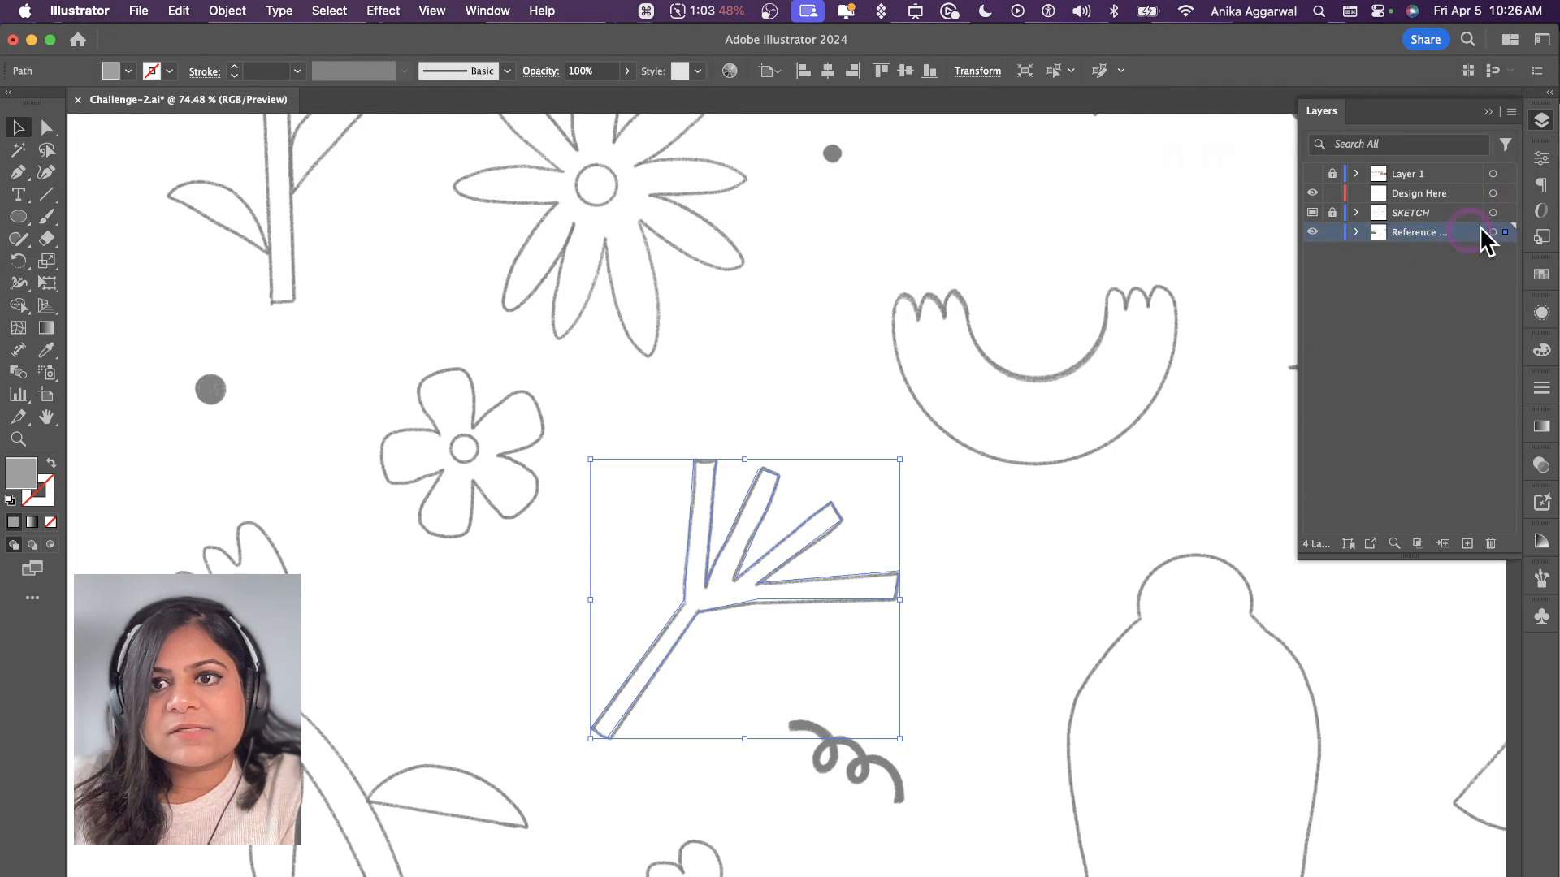
left_click_drag(1507, 211, 1507, 193)
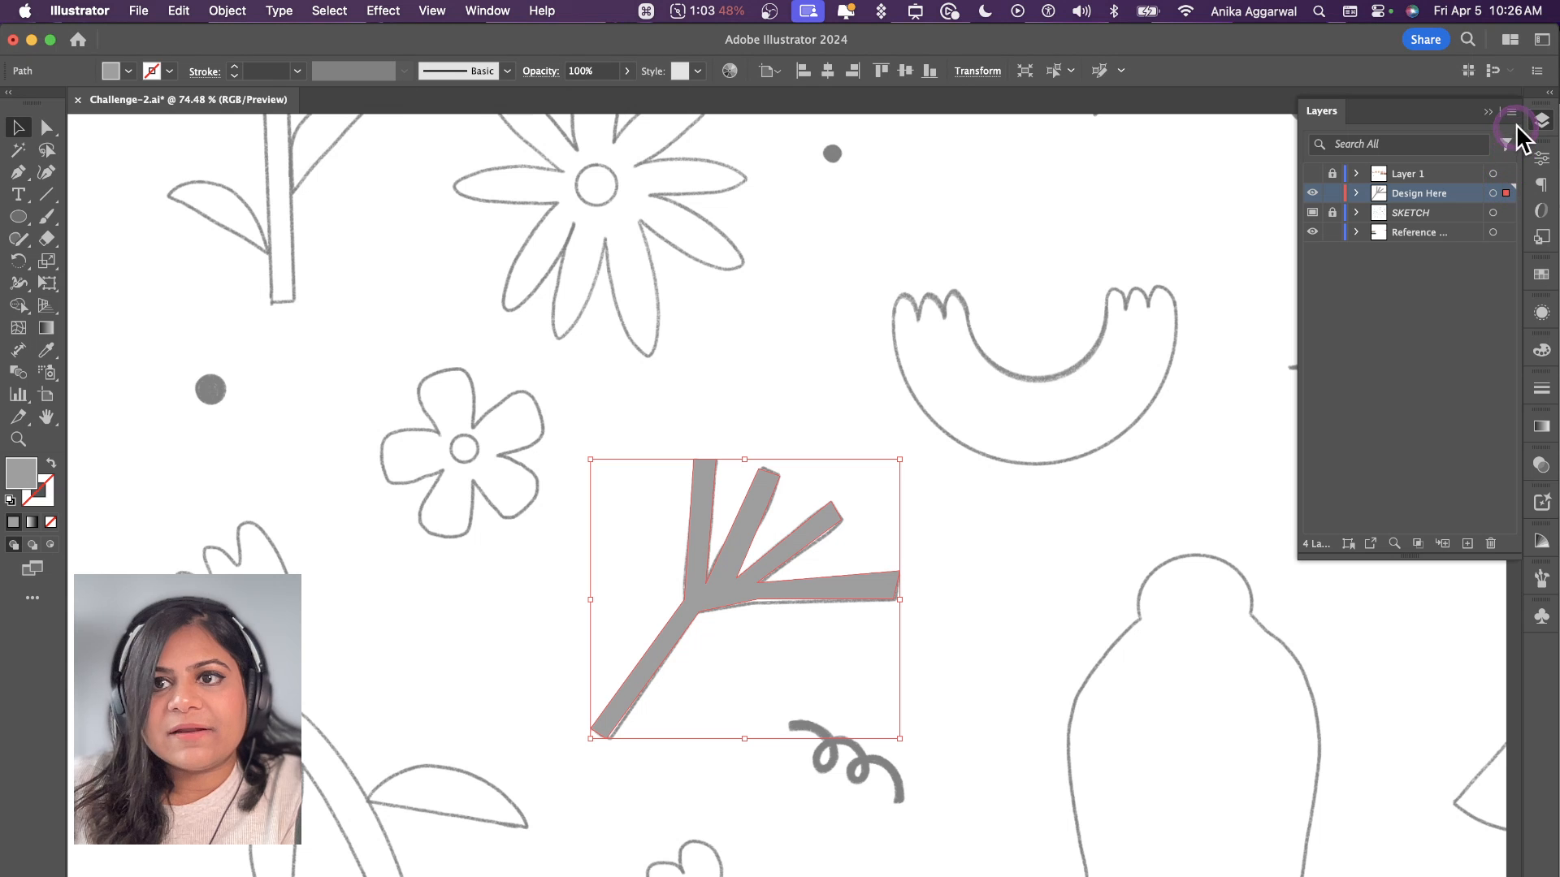
left_click(1486, 113)
left_click(926, 384)
Step: Activate the Pen tool for the curly squiggle sketch between the berry branch and the scalloped leaf
scroll(914, 388, "down", 5)
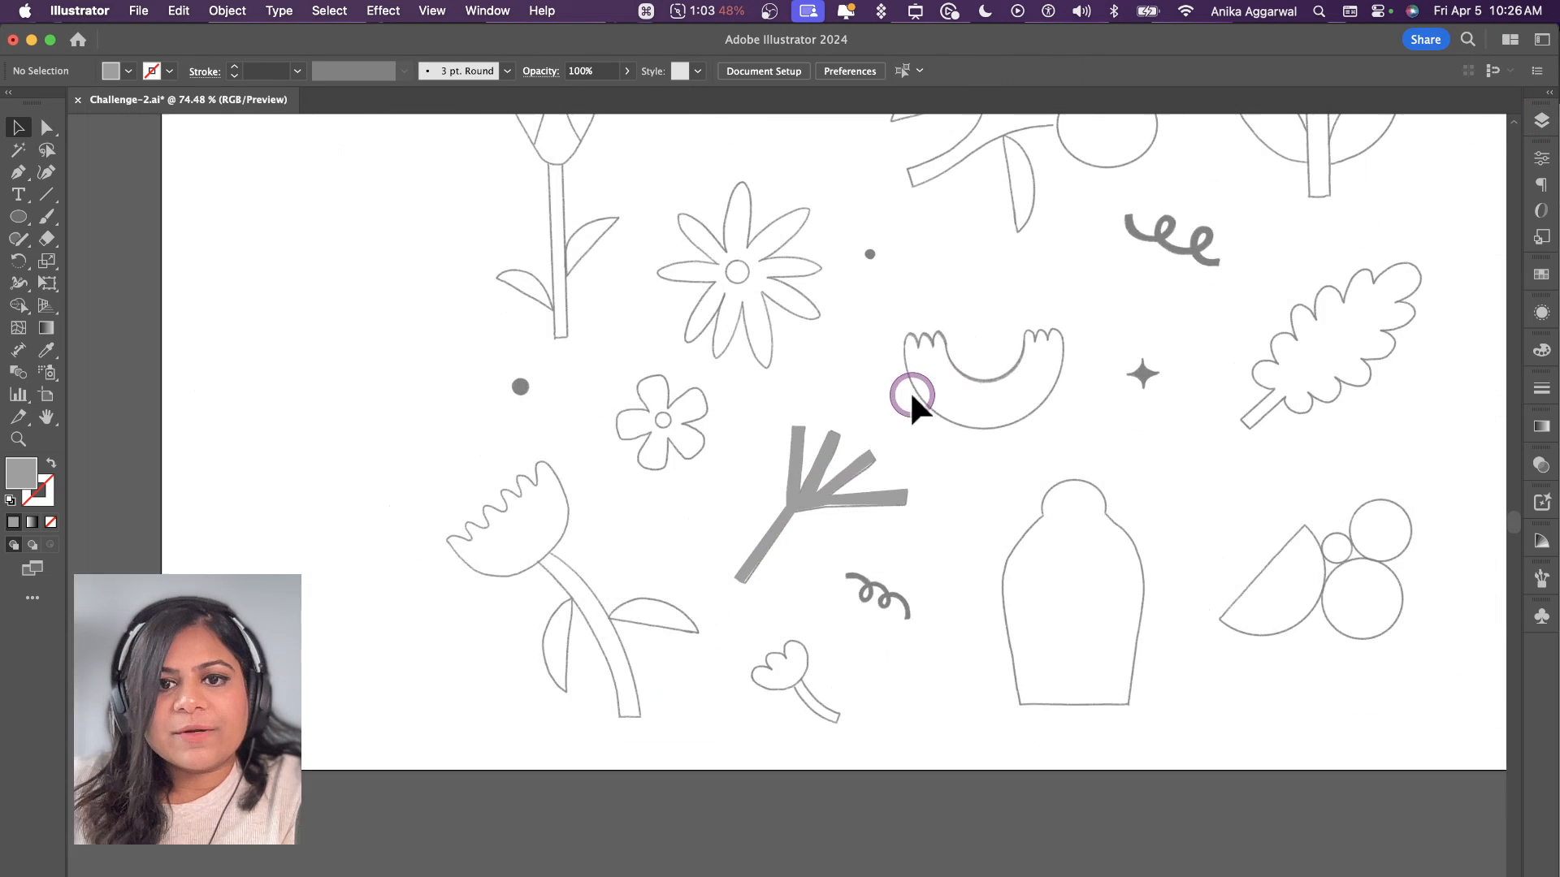
scroll(877, 554, "up", 4)
scroll(877, 554, "right", 4)
scroll(875, 553, "up", 2)
scroll(875, 552, "right", 2)
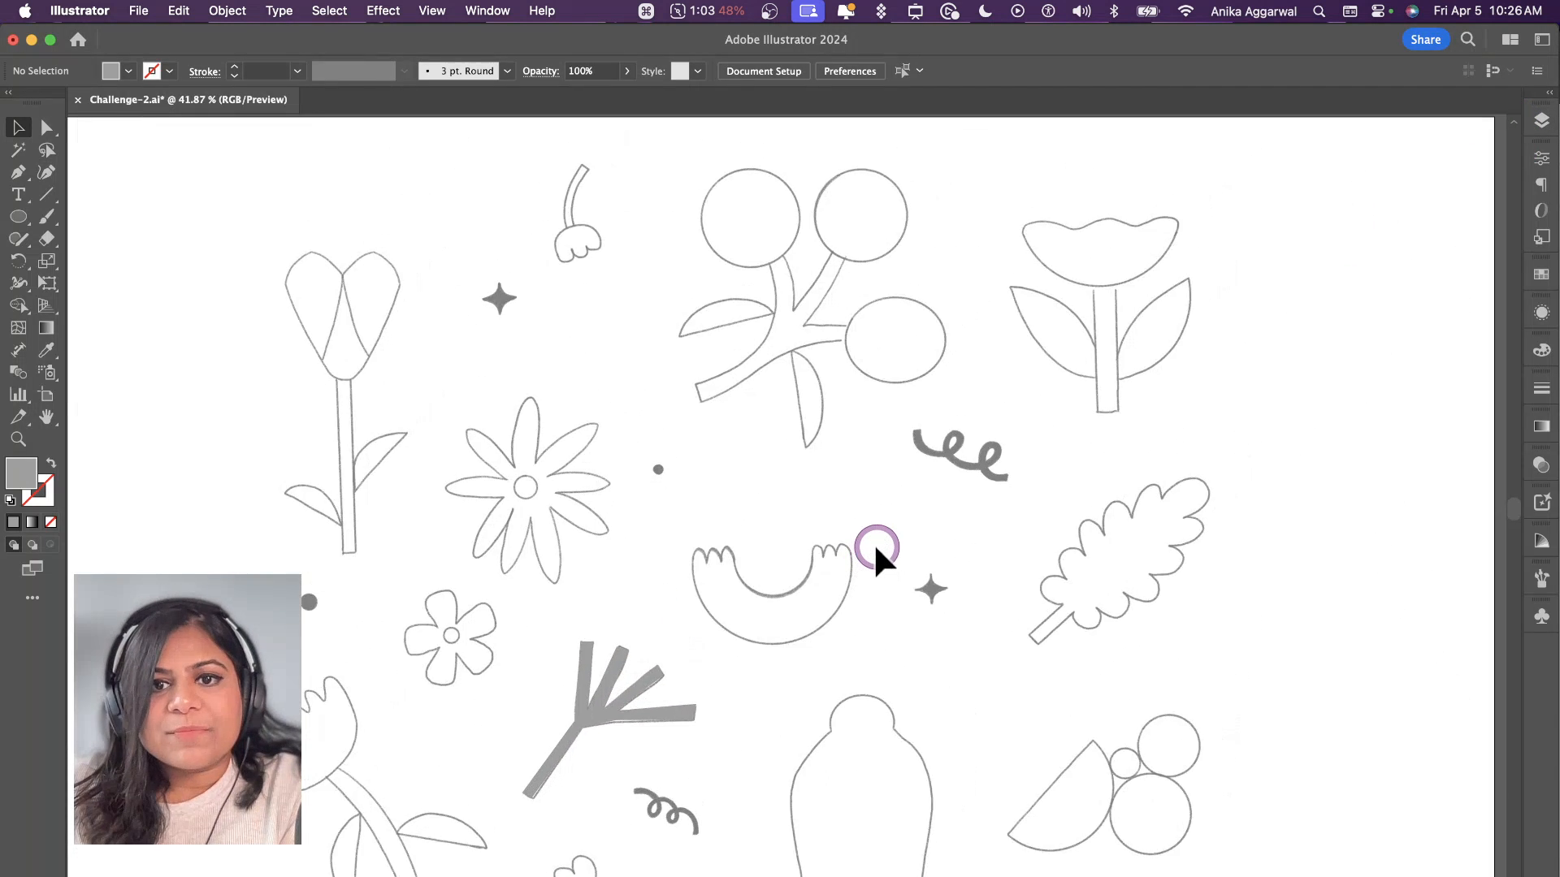
scroll(874, 544, "up", 2)
scroll(873, 543, "down", 1)
scroll(874, 542, "right", 1)
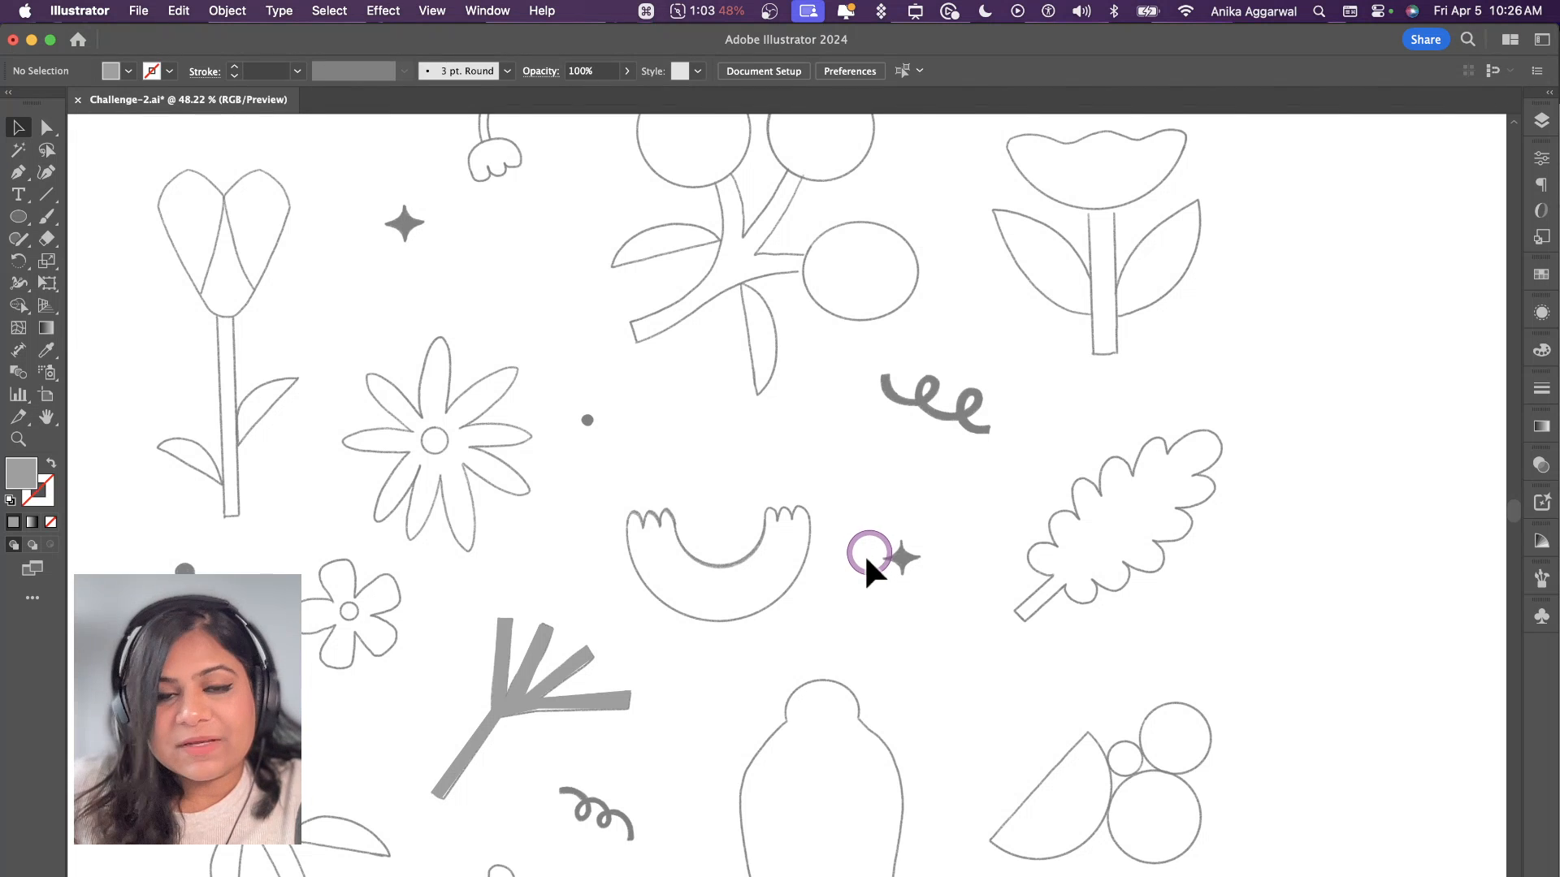
key("p")
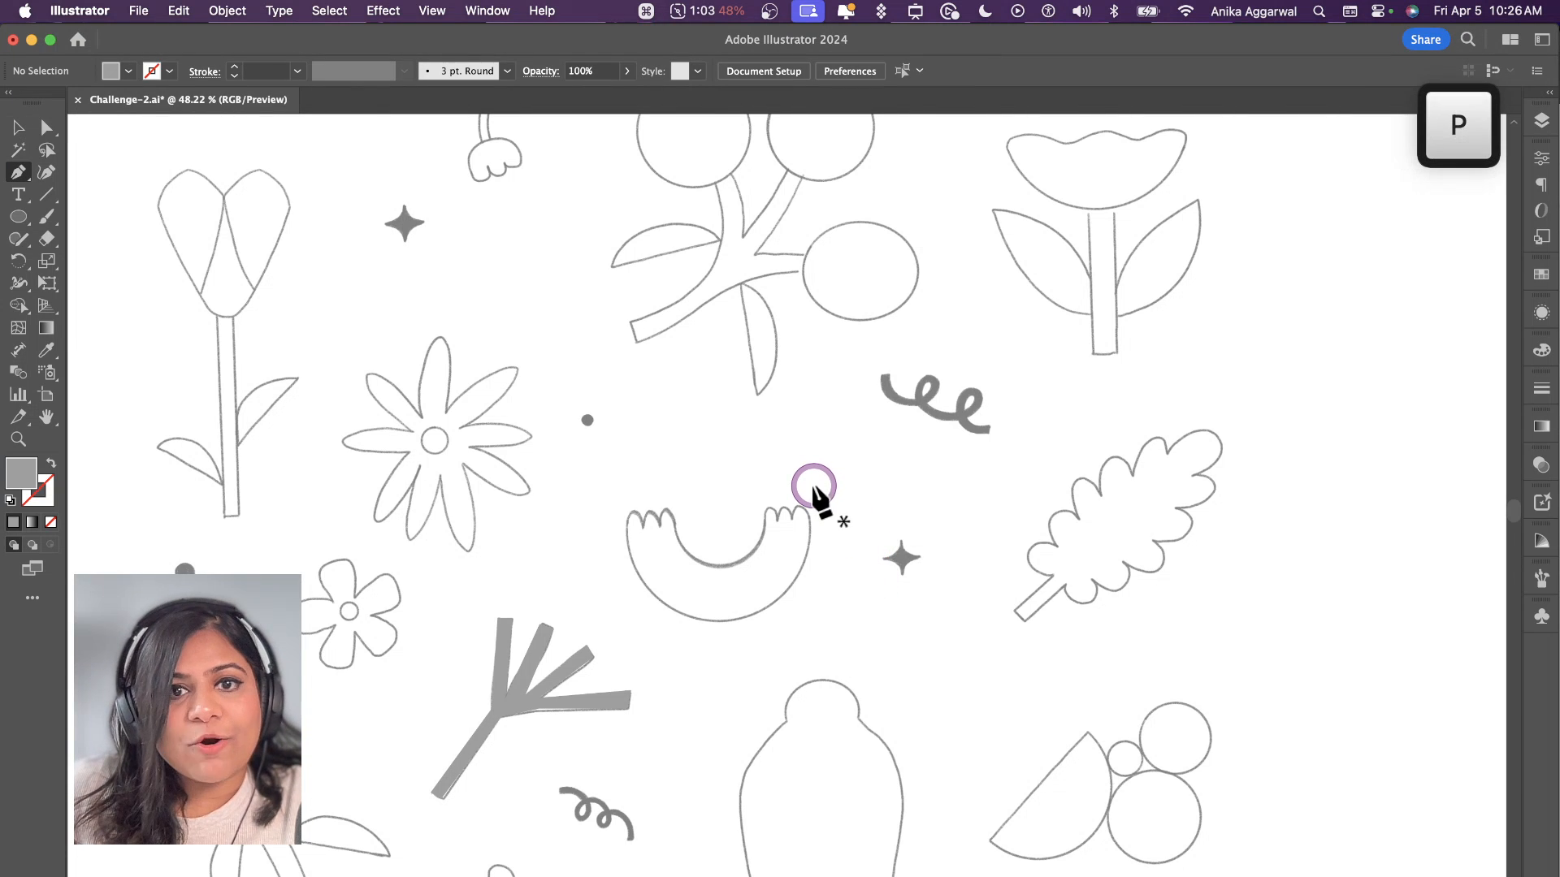
scroll(947, 428, "up", 6)
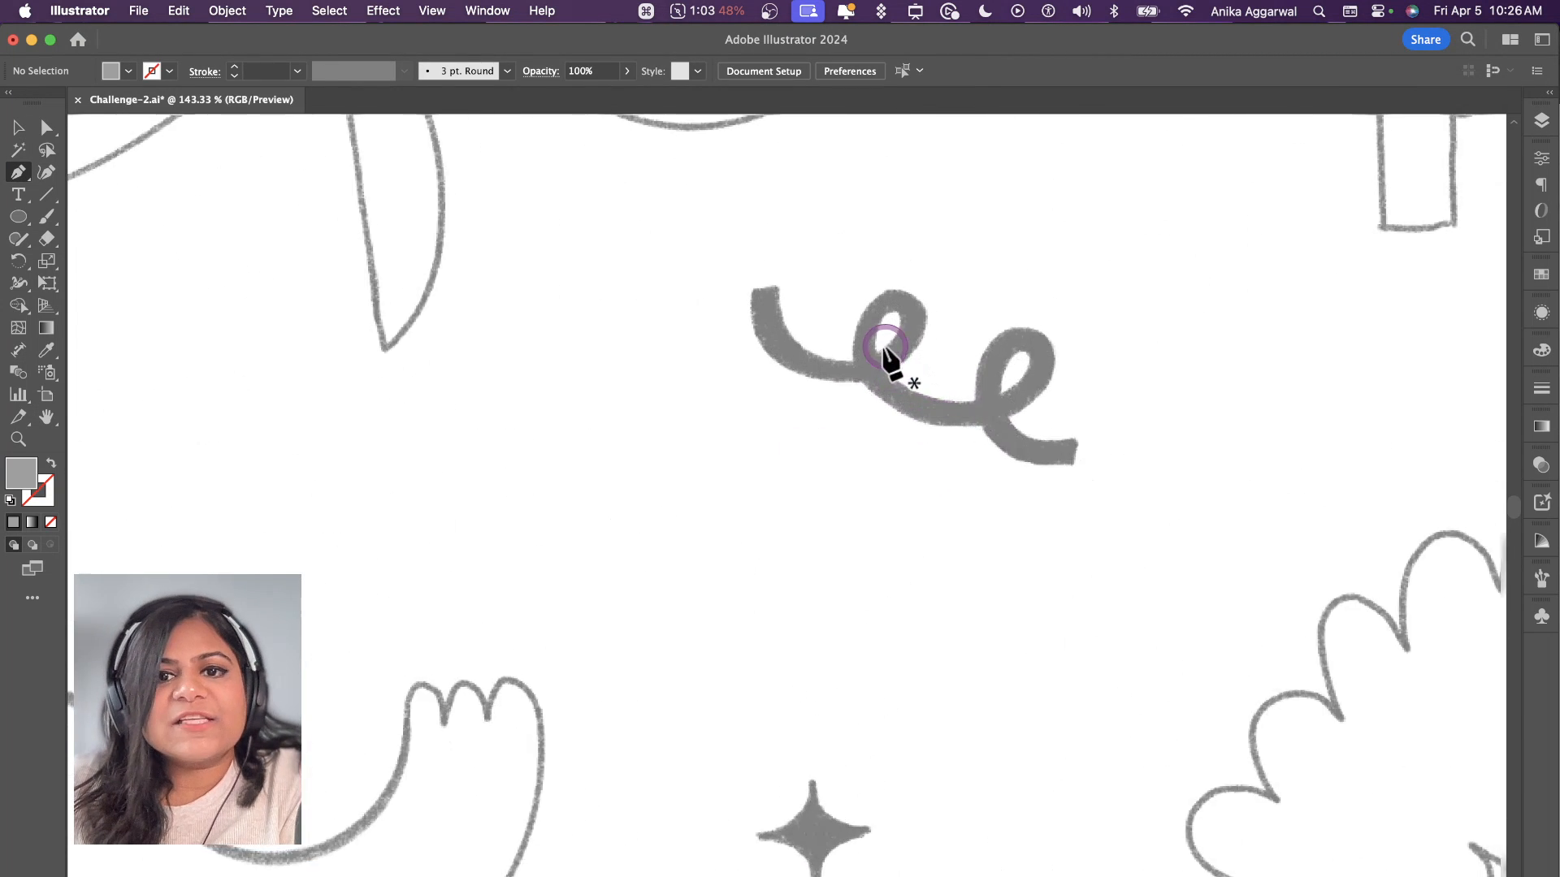
left_click(630, 317)
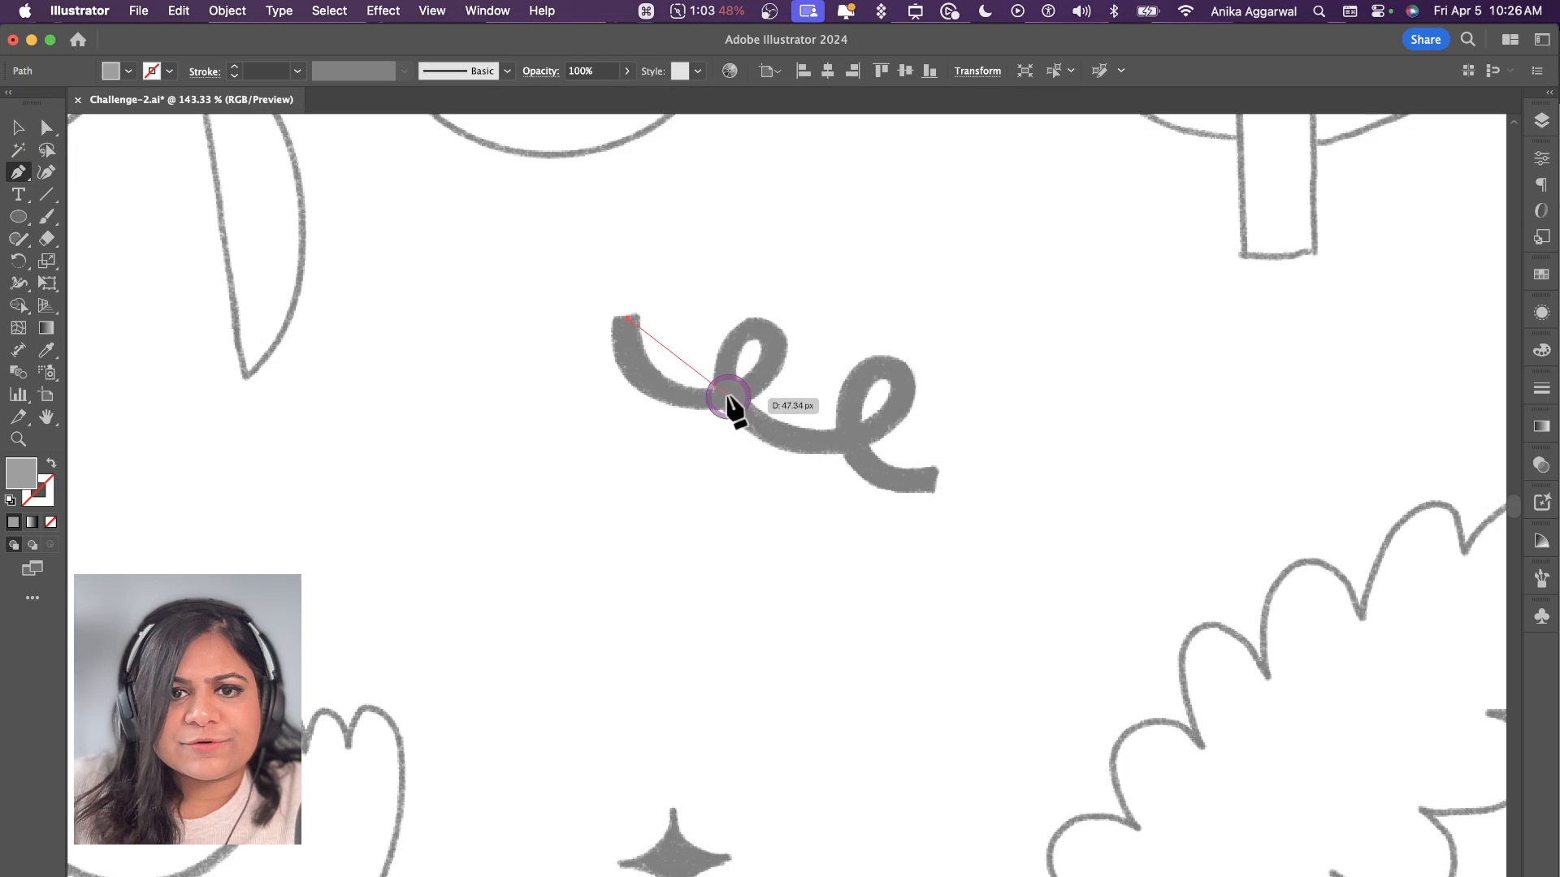
left_click_drag(818, 371, 819, 363)
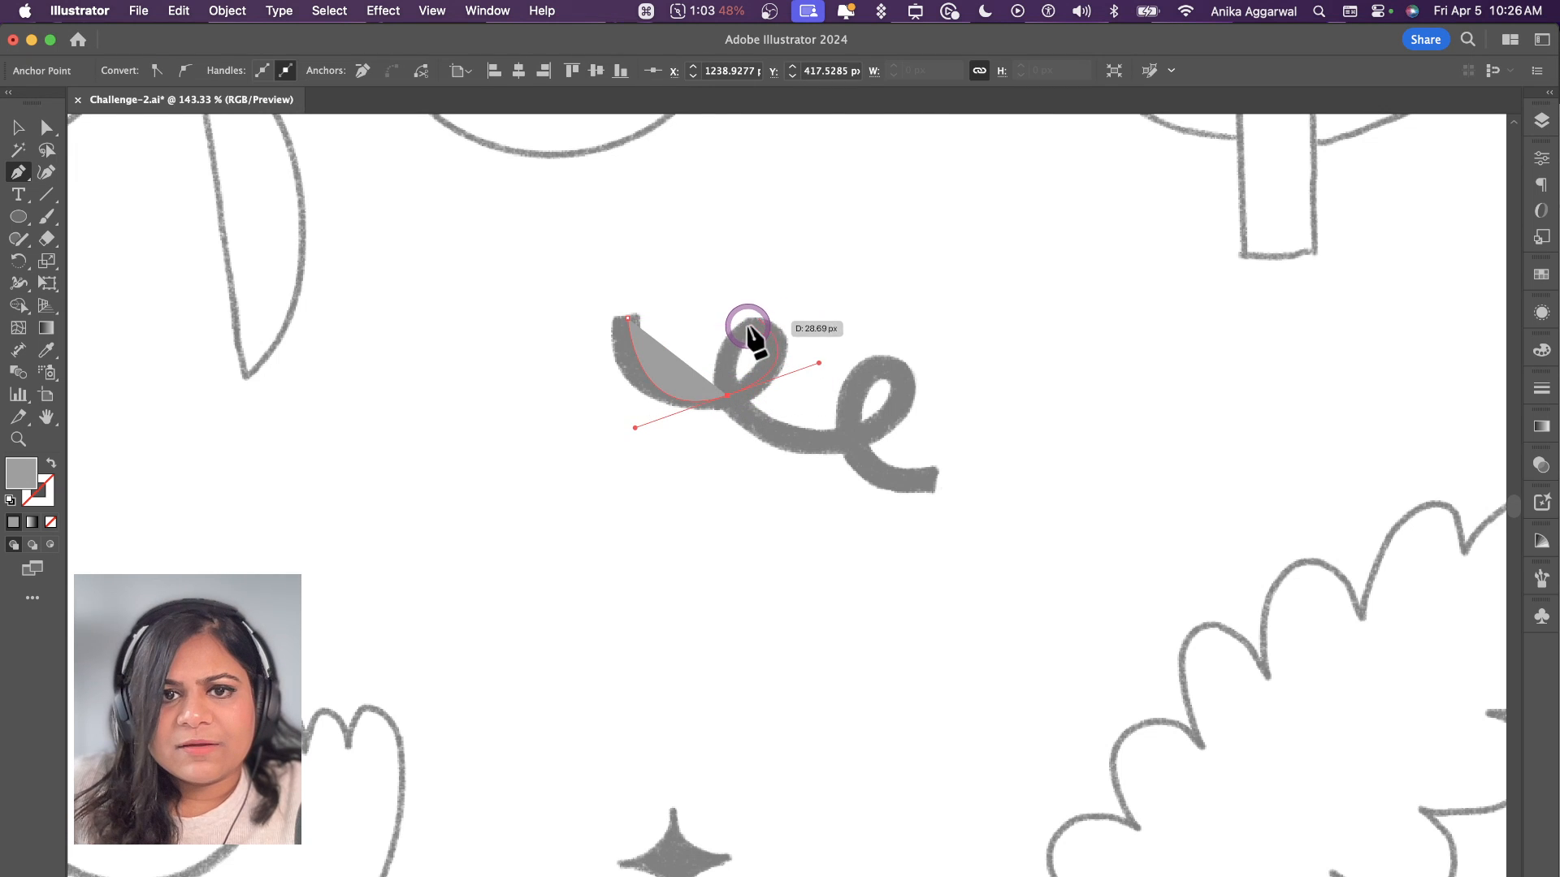
key("super+z")
key("super+z")
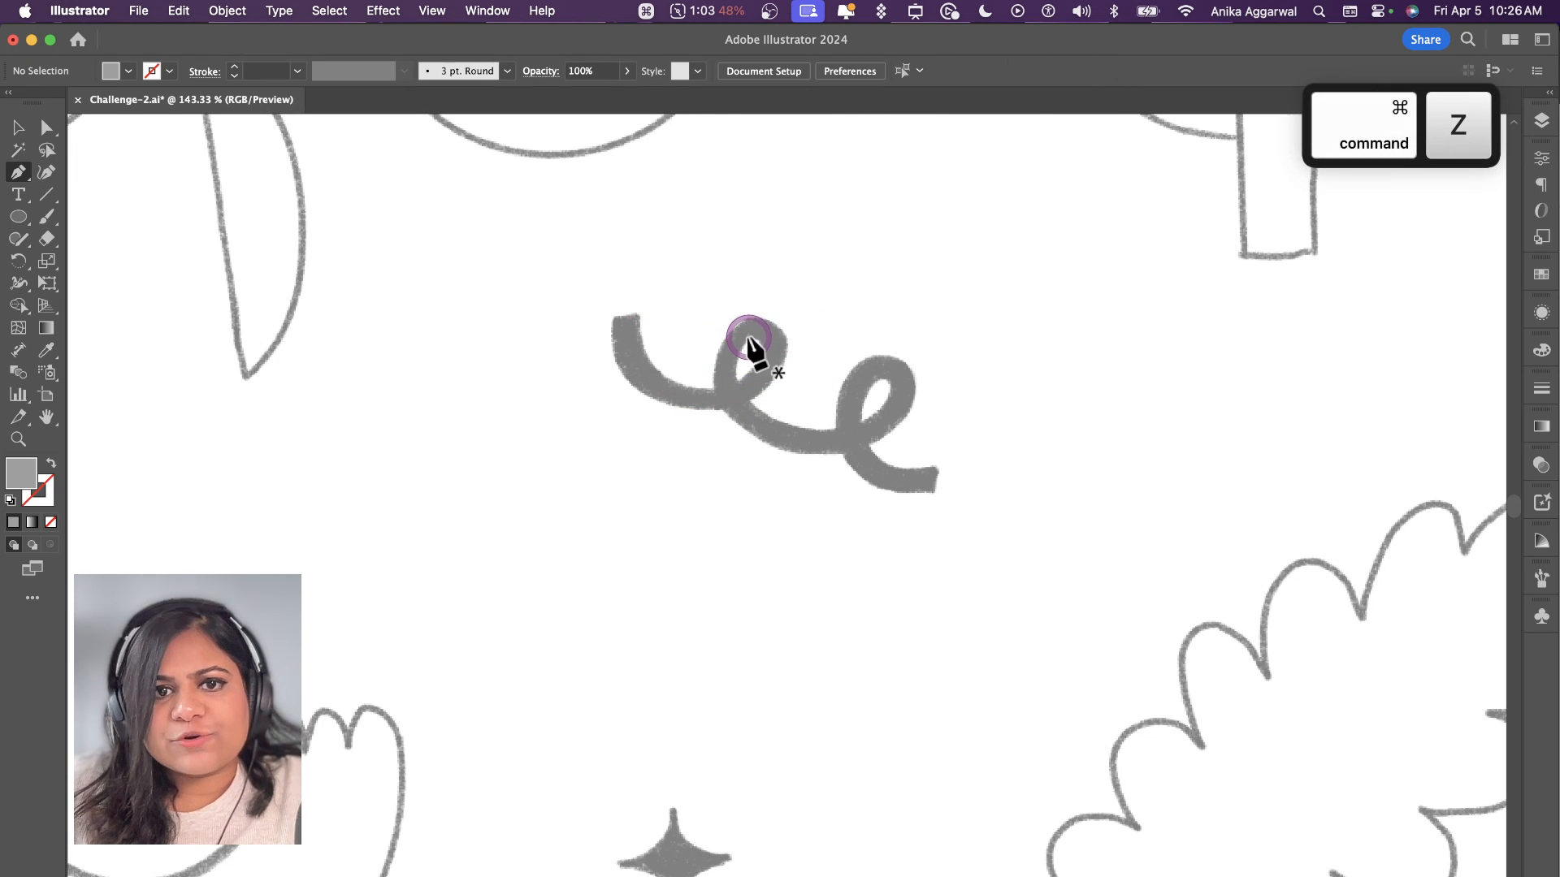
left_click(672, 200)
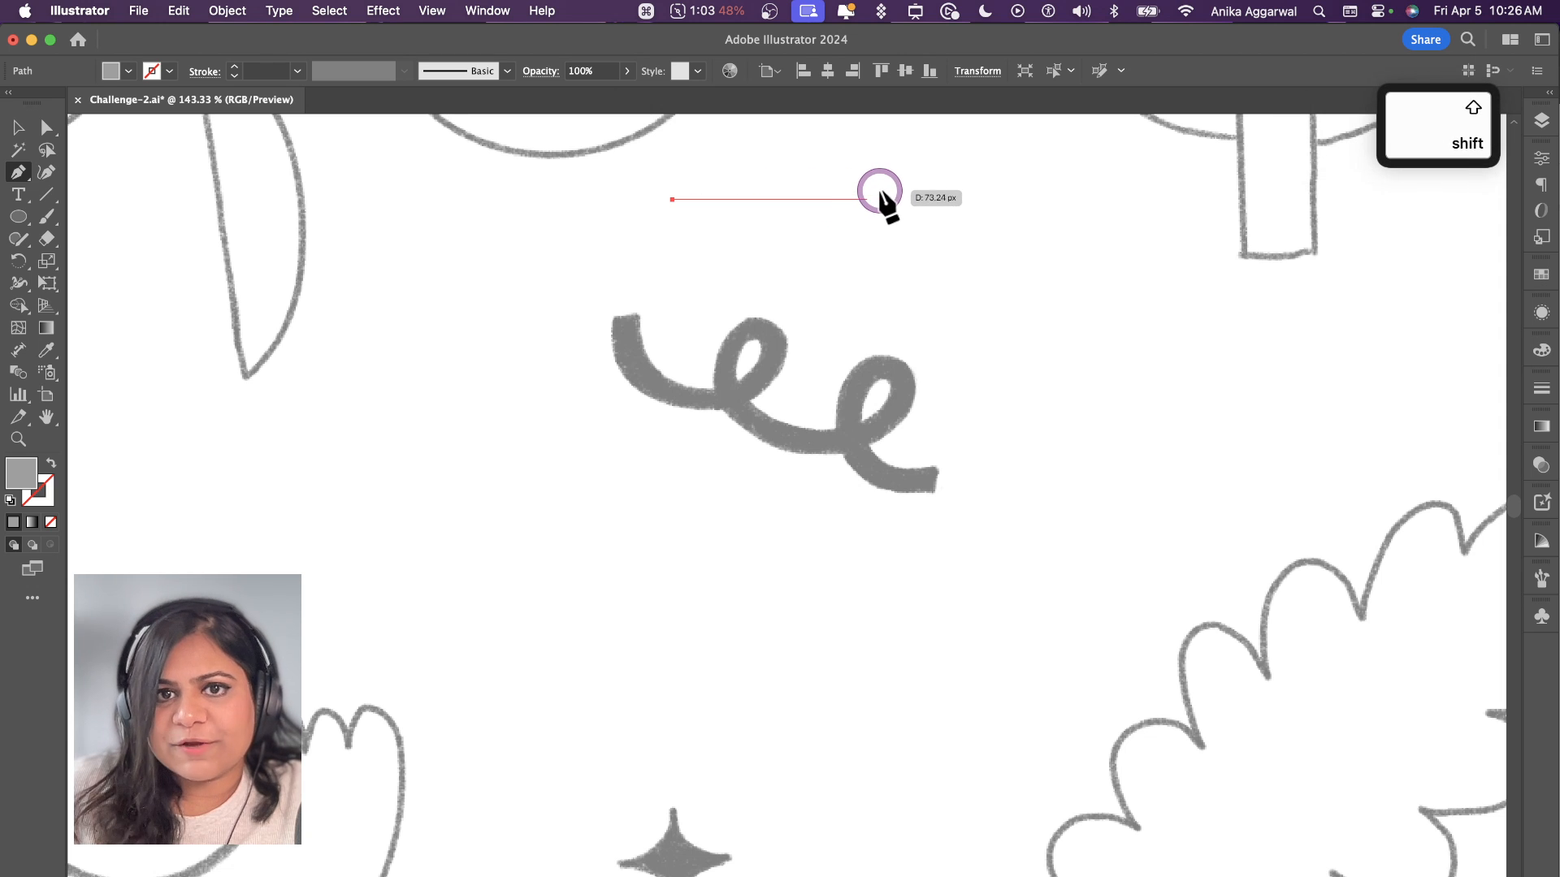
left_click(853, 260)
left_click_drag(853, 260, 955, 258)
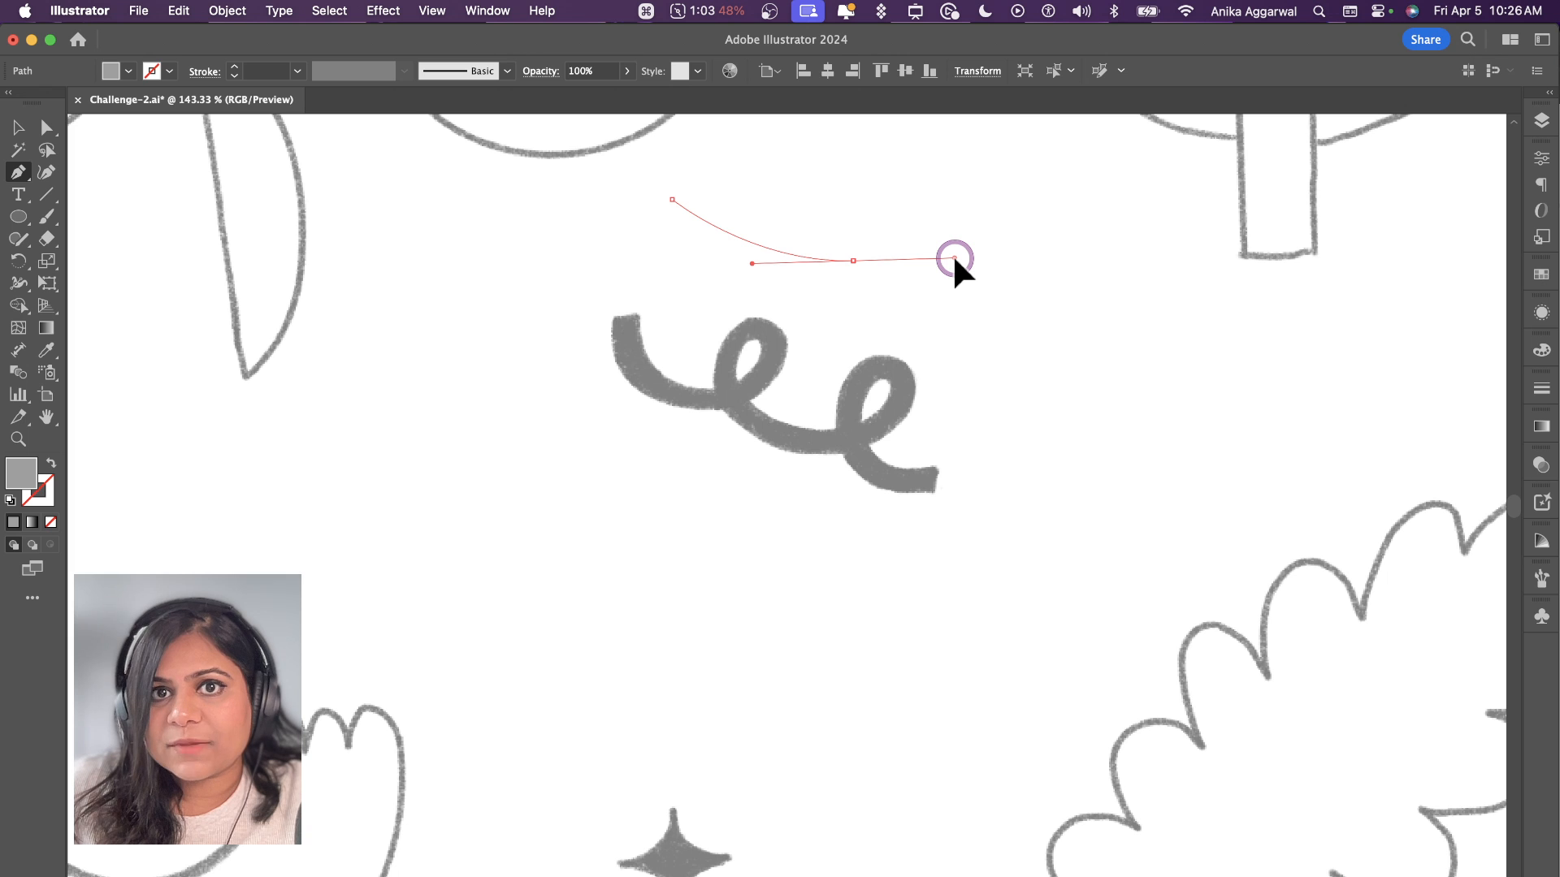
left_click_drag(954, 259, 953, 260)
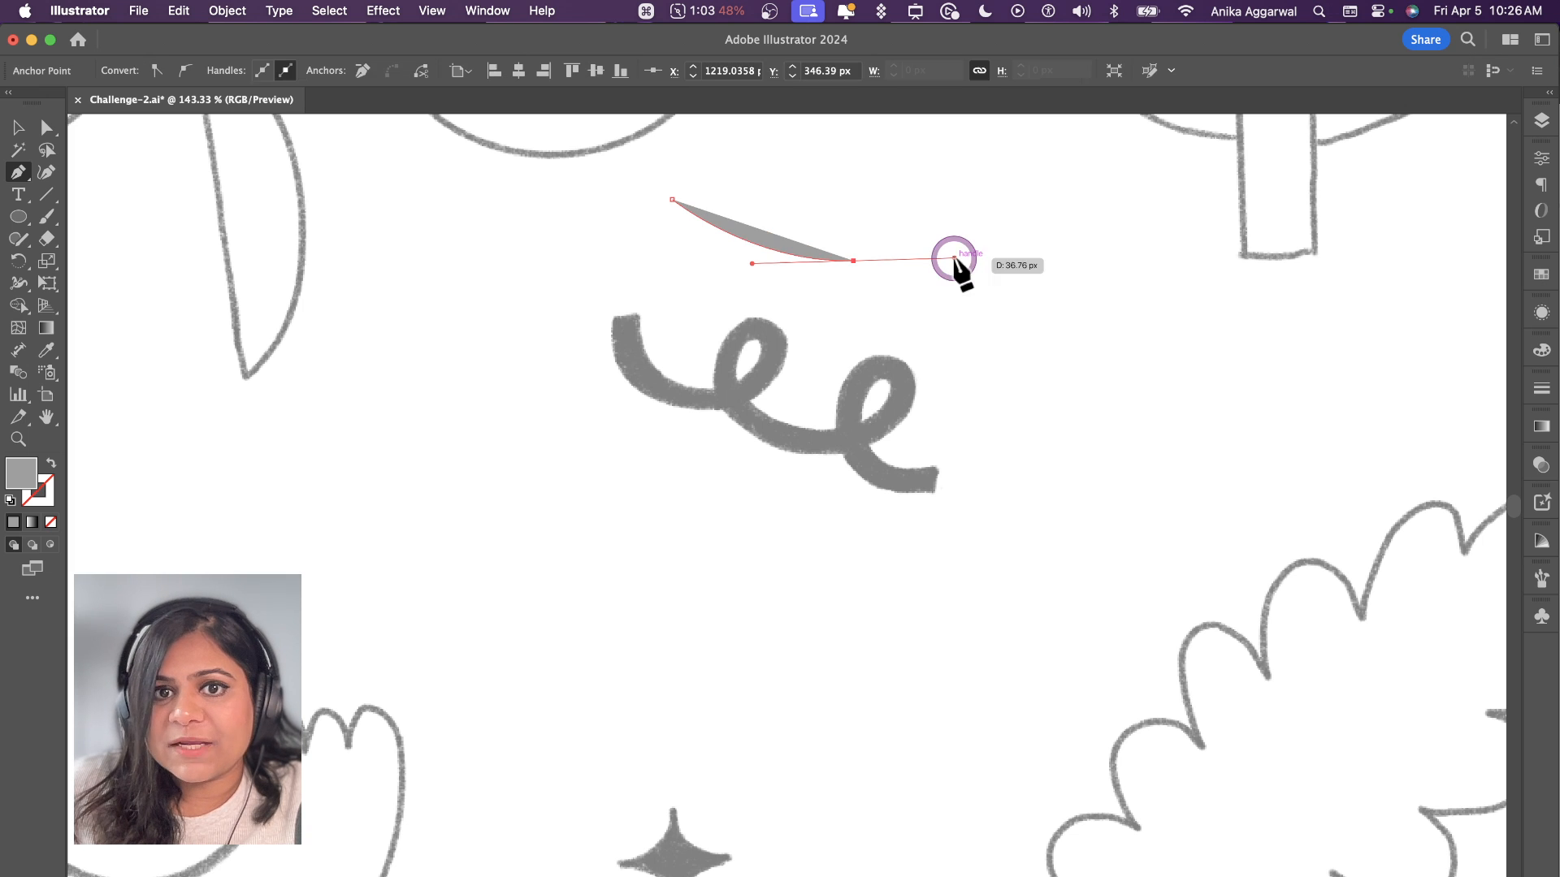
key("super+z")
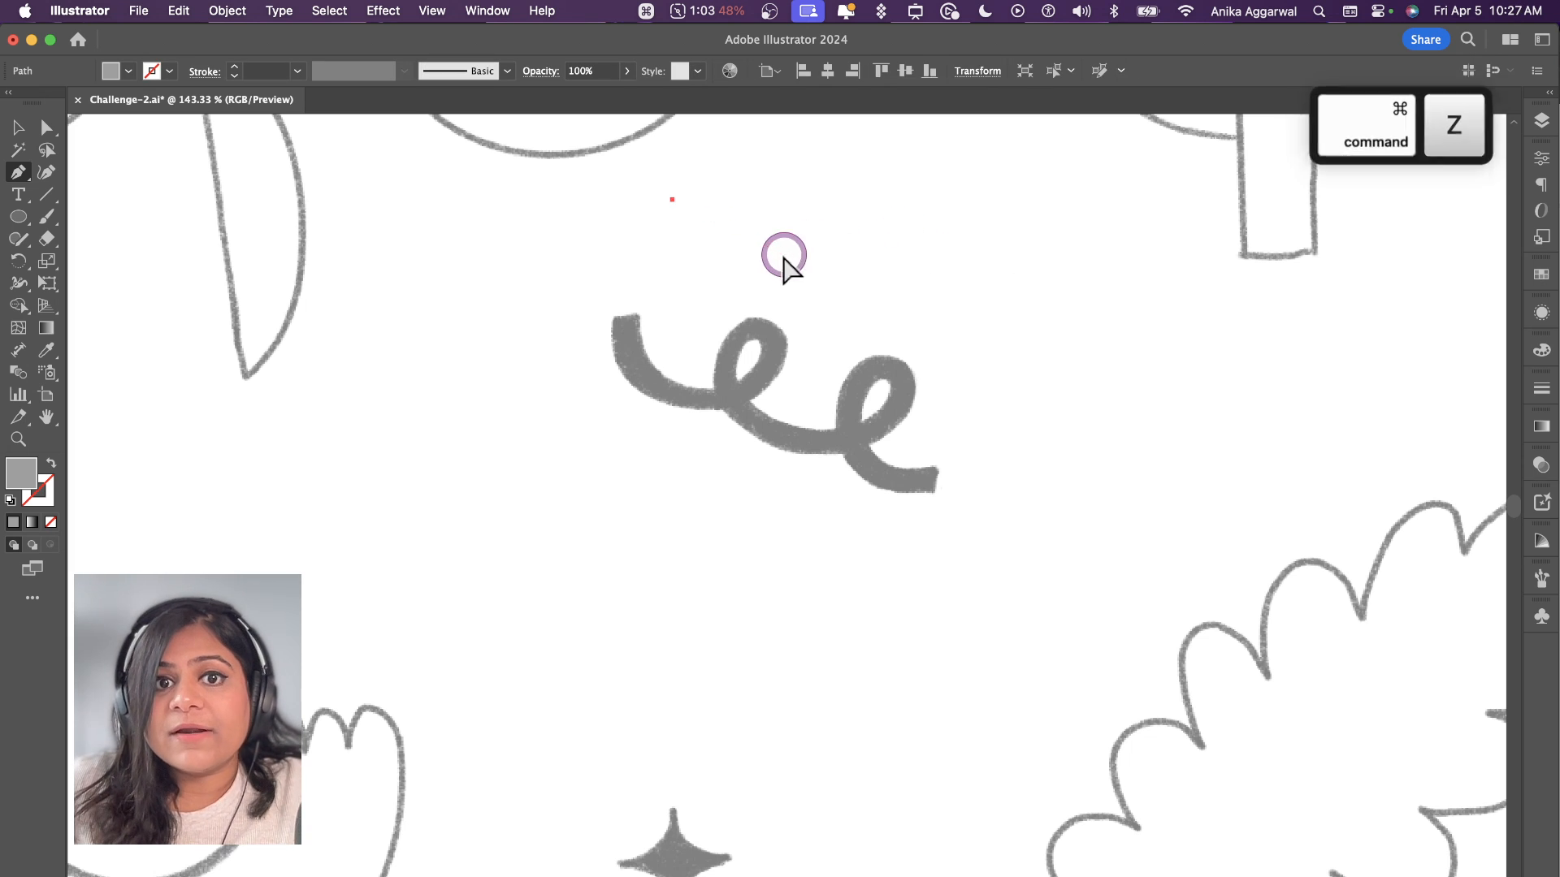
key("super+z")
Step: Trace the squiggle's centre line with curved Pen tool segments, from its upper end through both loops to the lower tail
left_click(626, 324)
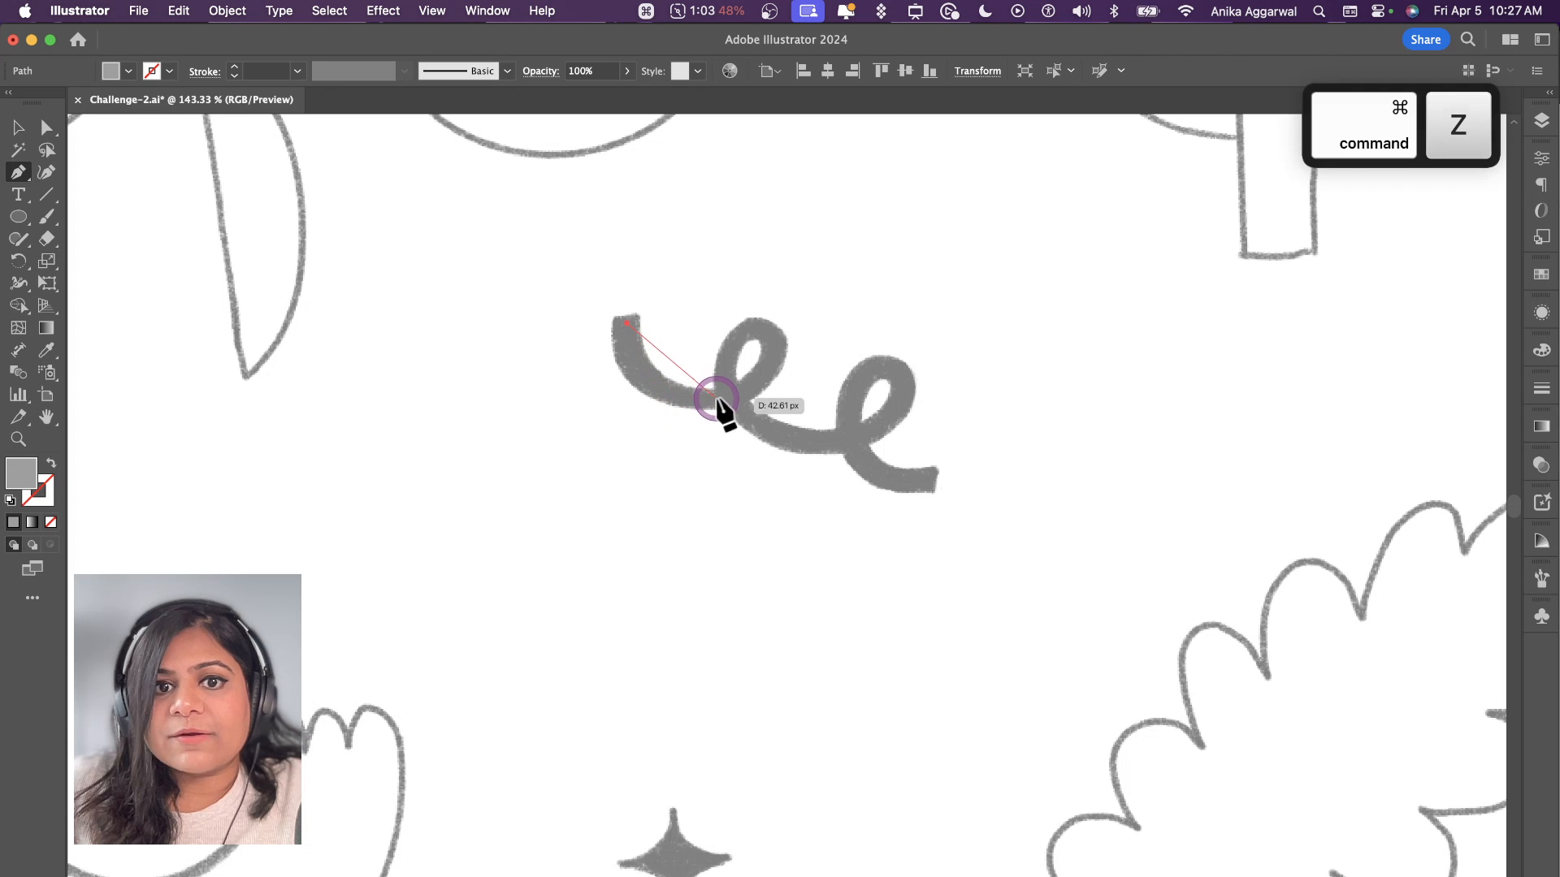
left_click_drag(724, 391, 830, 377)
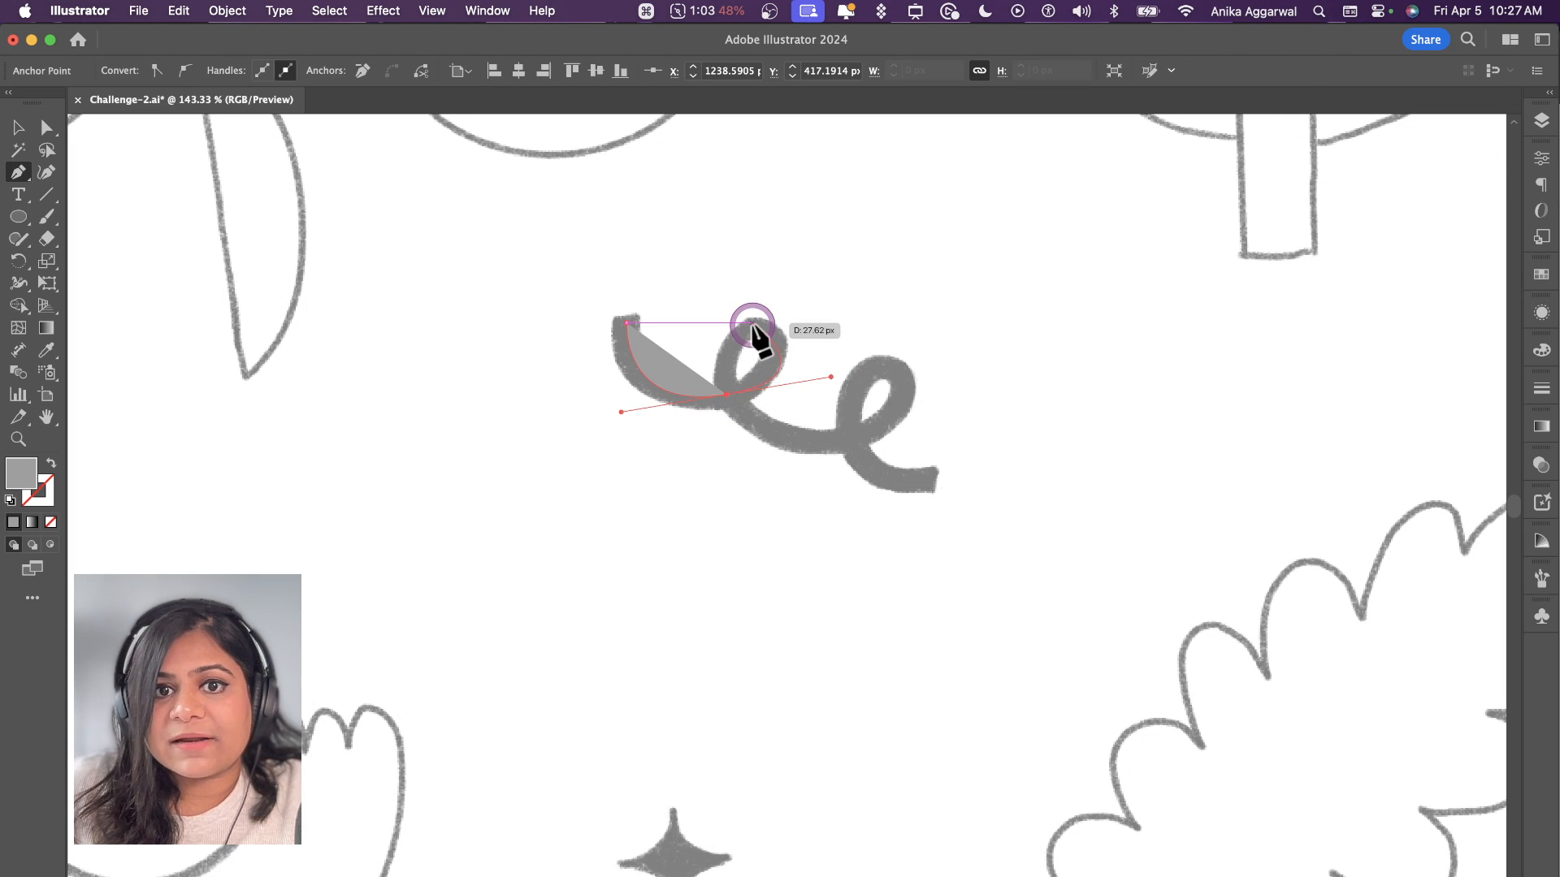
left_click_drag(721, 336, 717, 344)
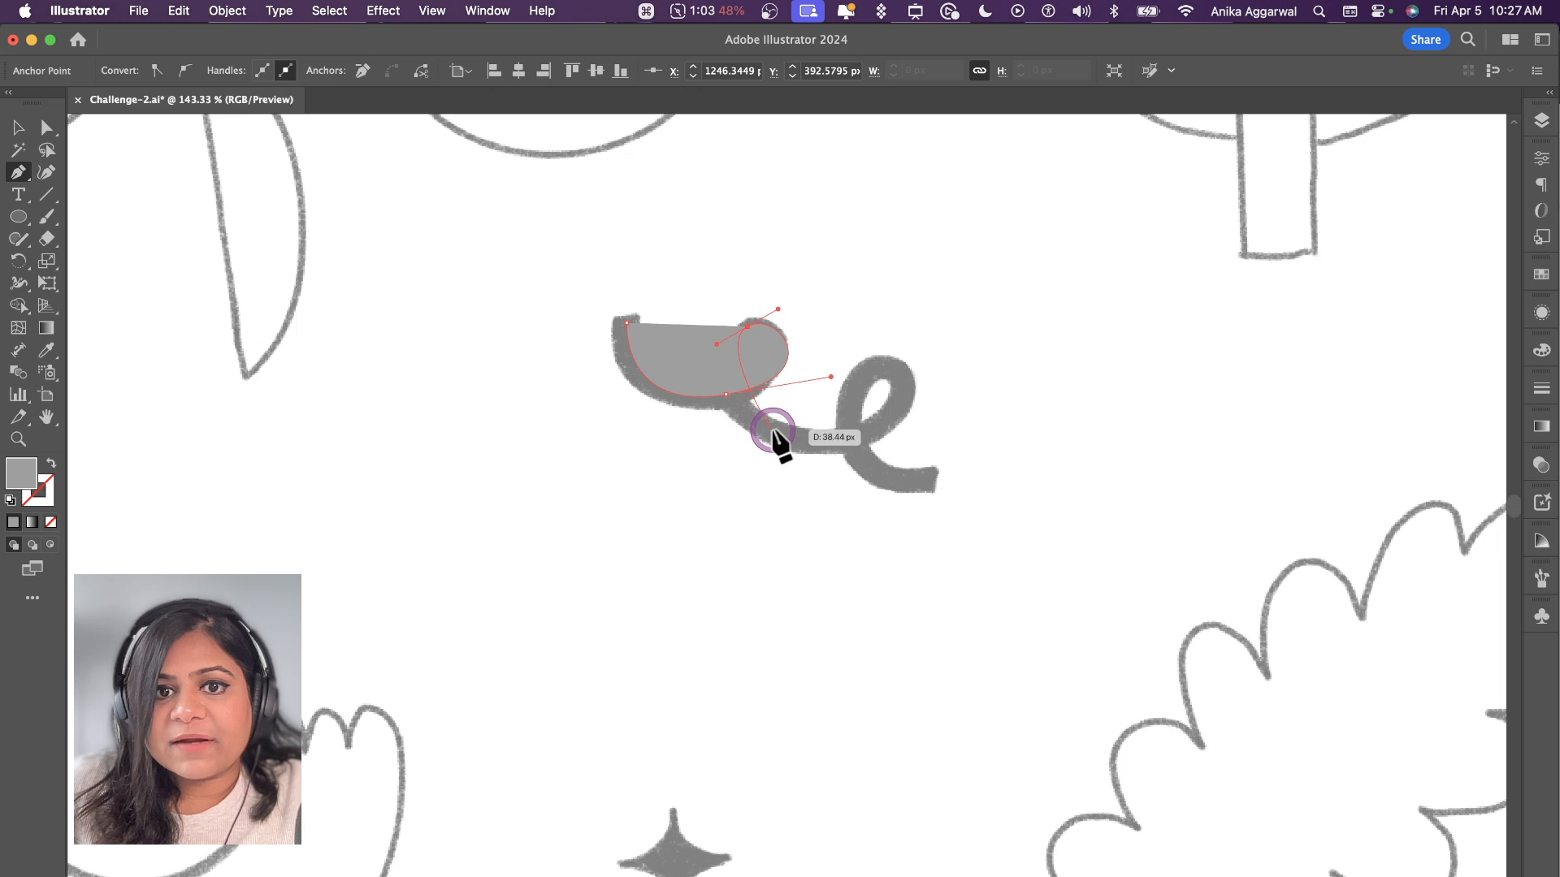
left_click_drag(862, 442, 866, 446)
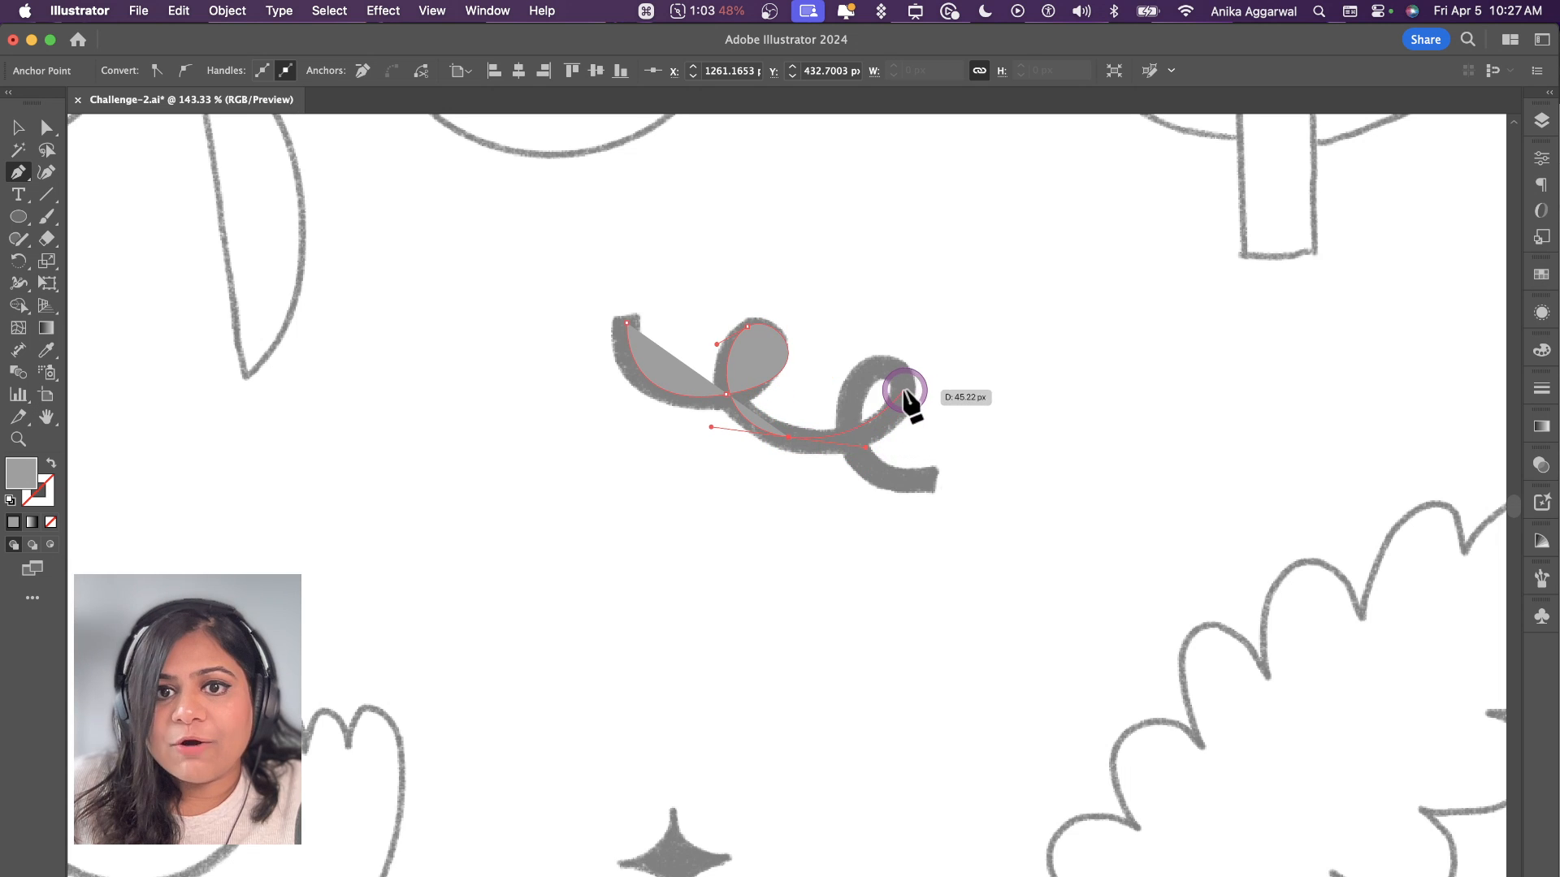
left_click_drag(908, 355, 908, 353)
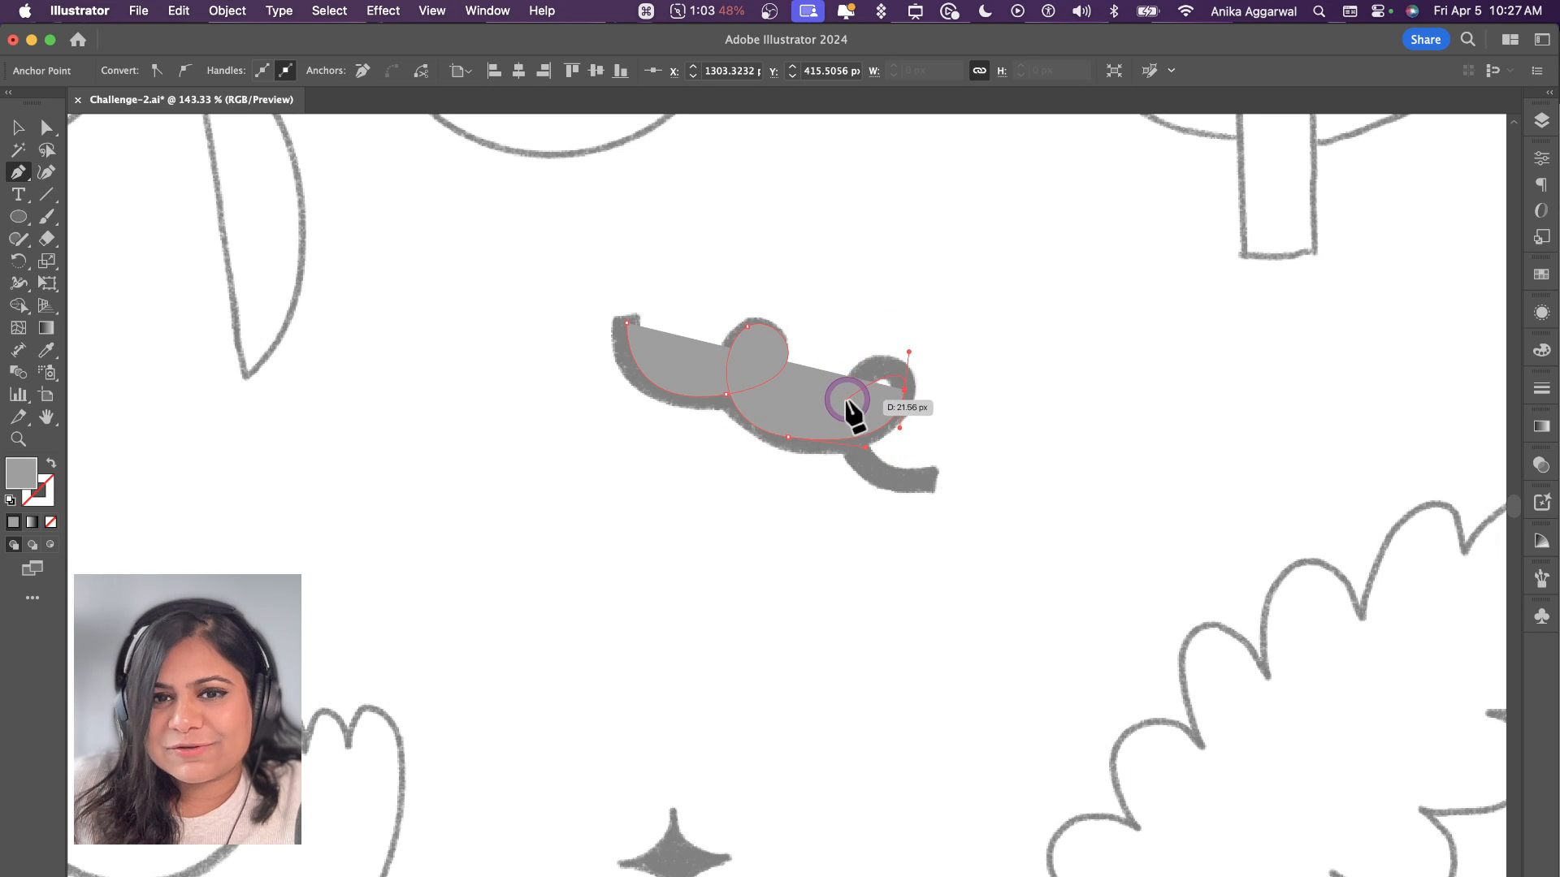
left_click_drag(841, 419, 844, 446)
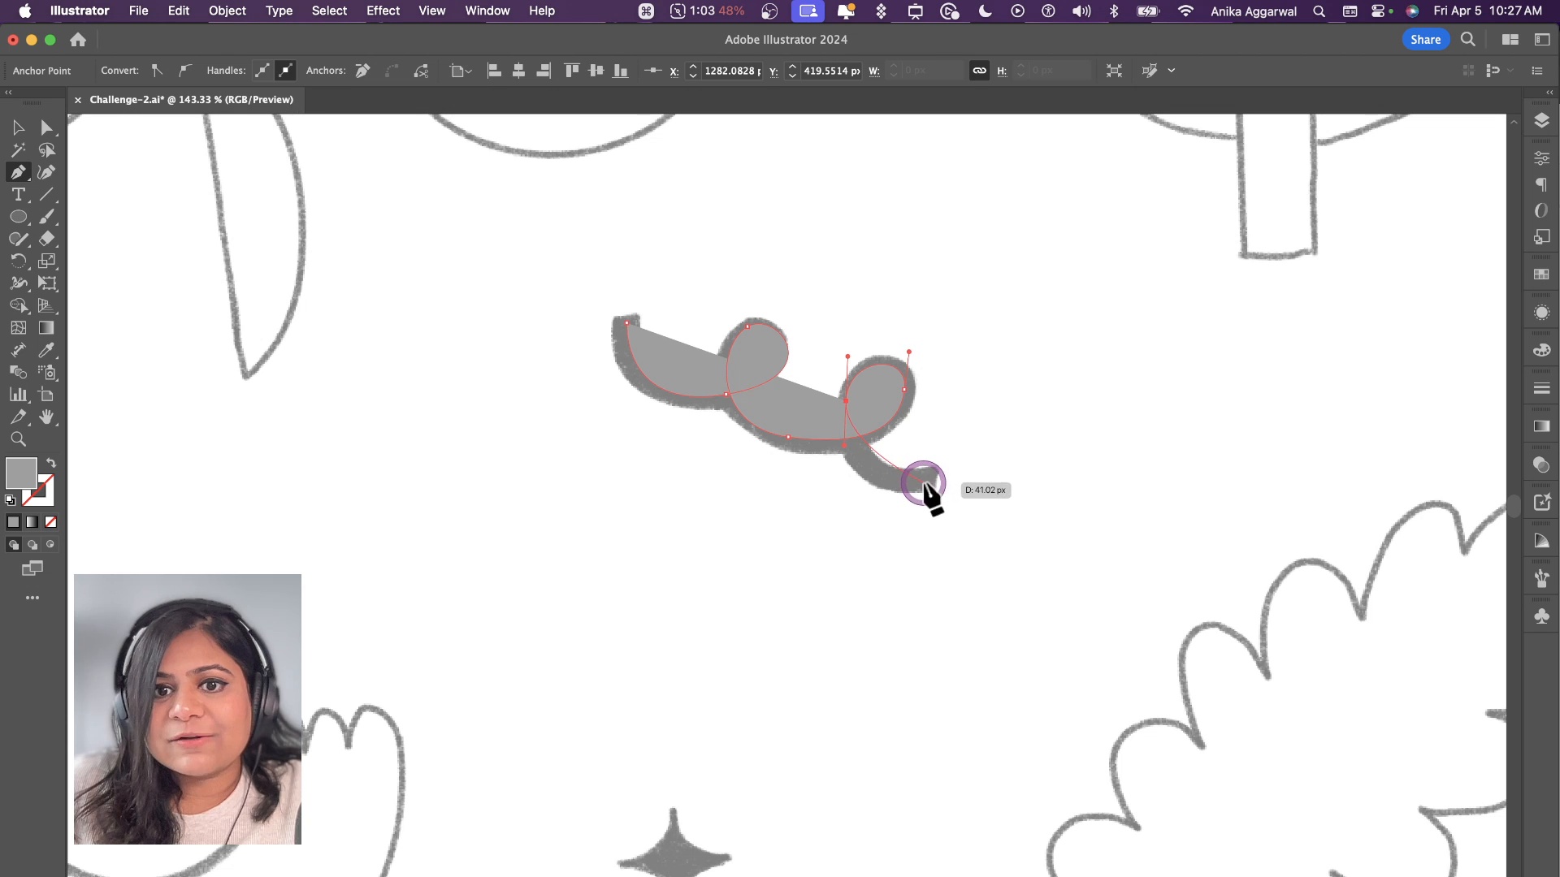
left_click_drag(963, 482, 983, 484)
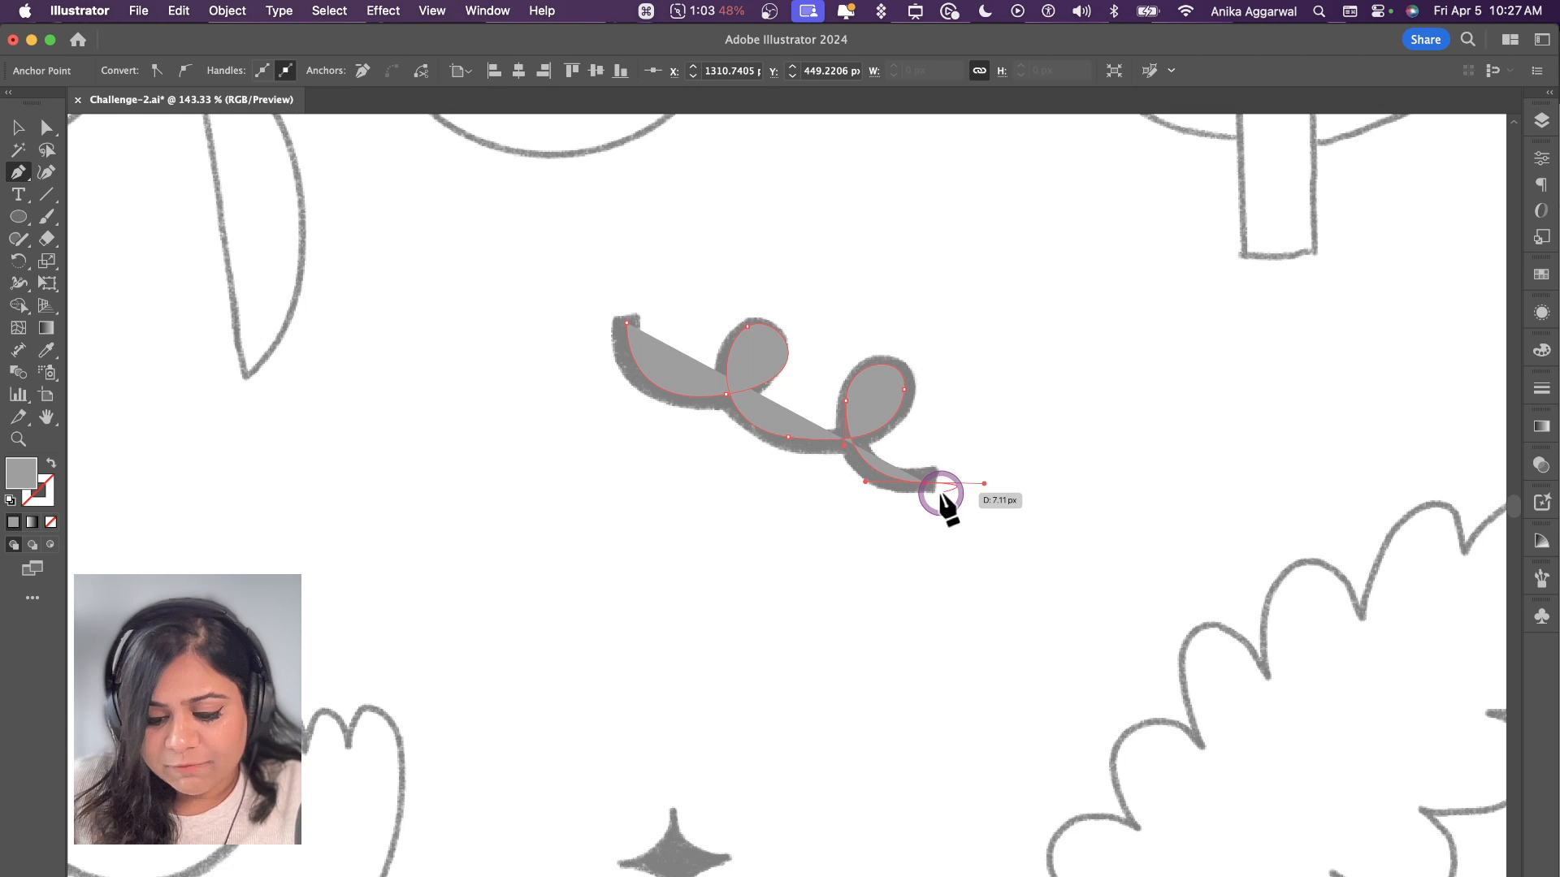
Step: Refine the curve of the squiggle's first loop by adjusting its direction handle with the Direct Selection tool
key("a")
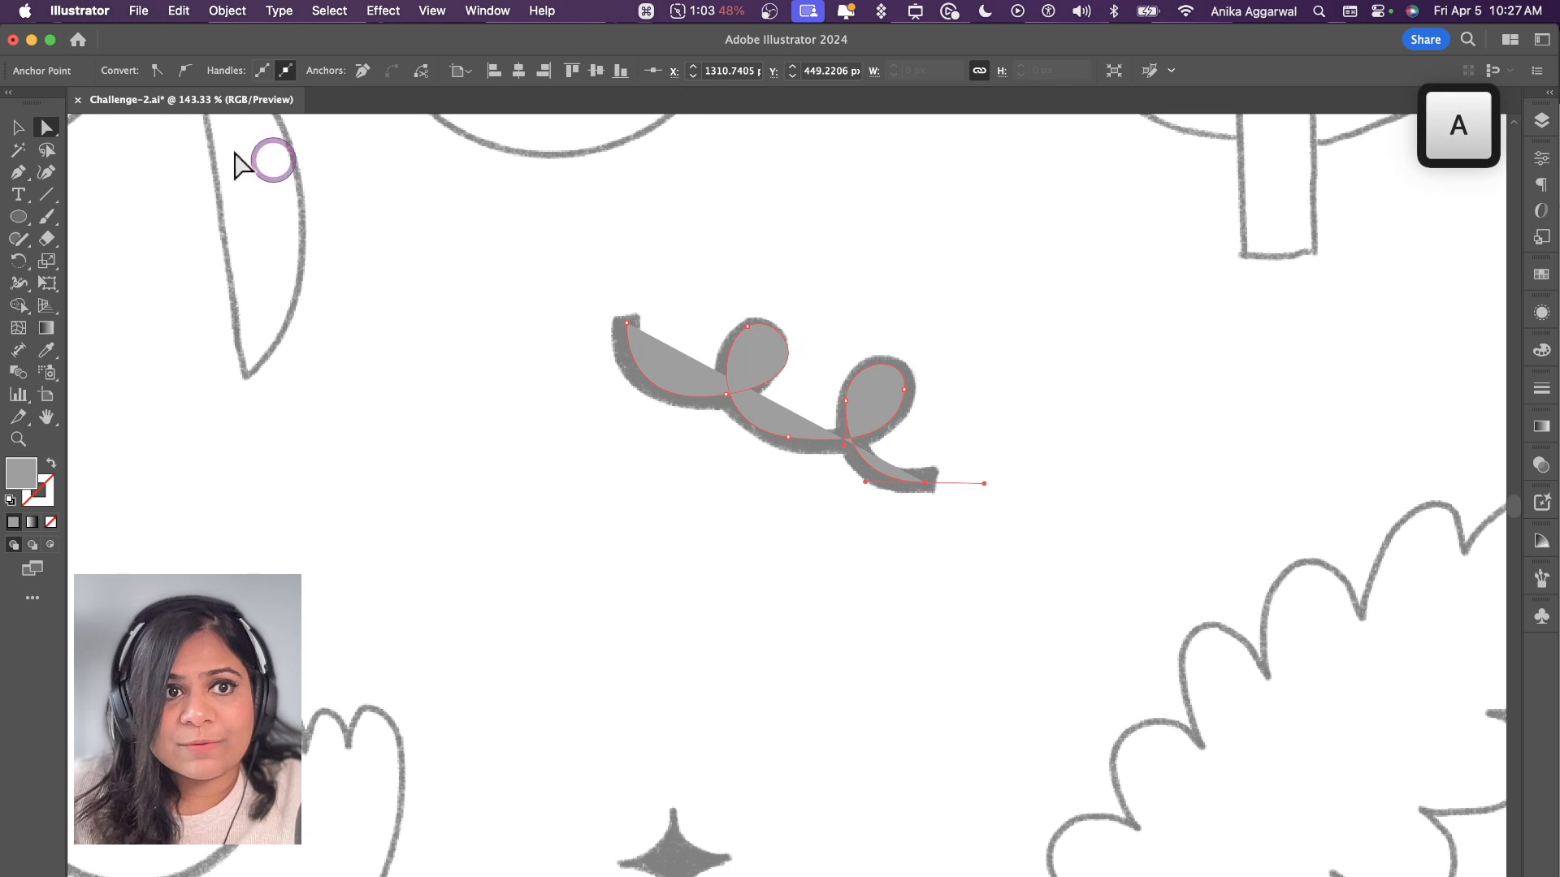
left_click(681, 320)
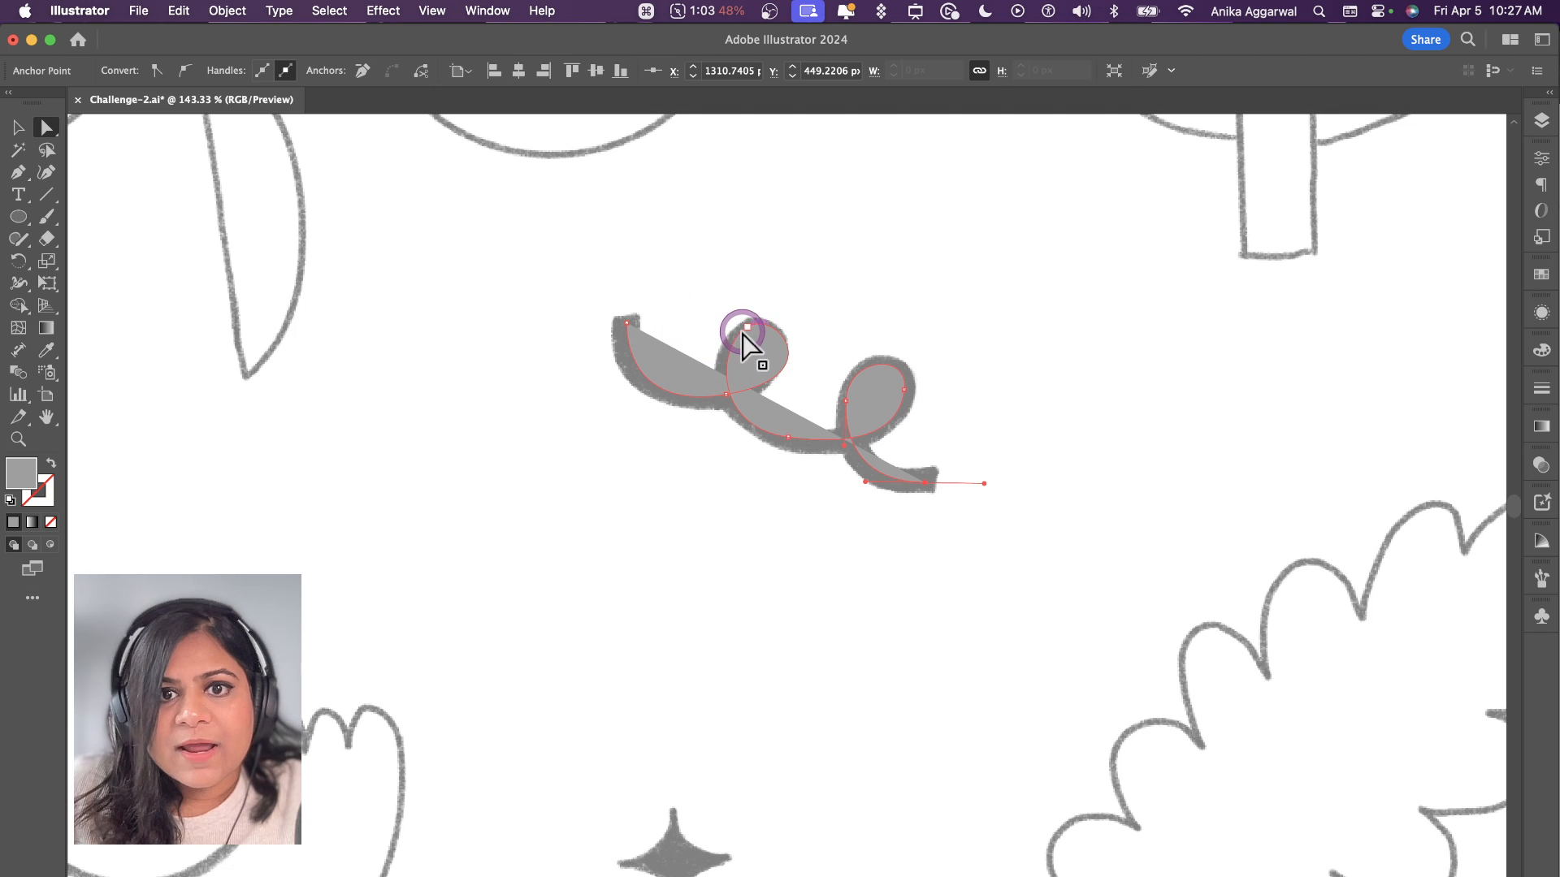
left_click_drag(742, 332, 748, 328)
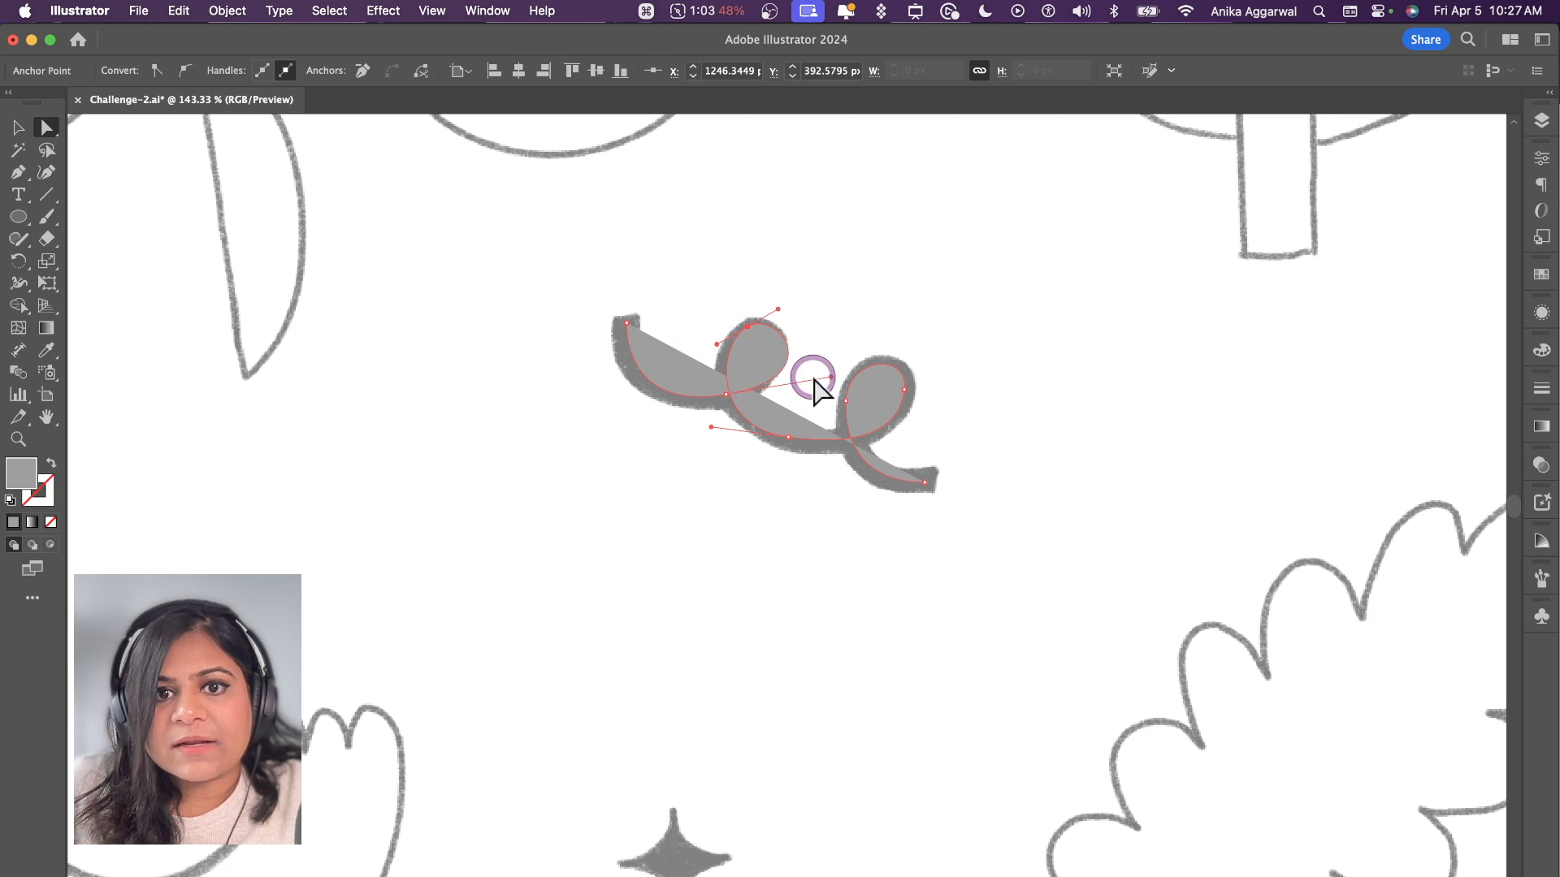
left_click_drag(820, 368, 802, 371)
left_click(840, 444)
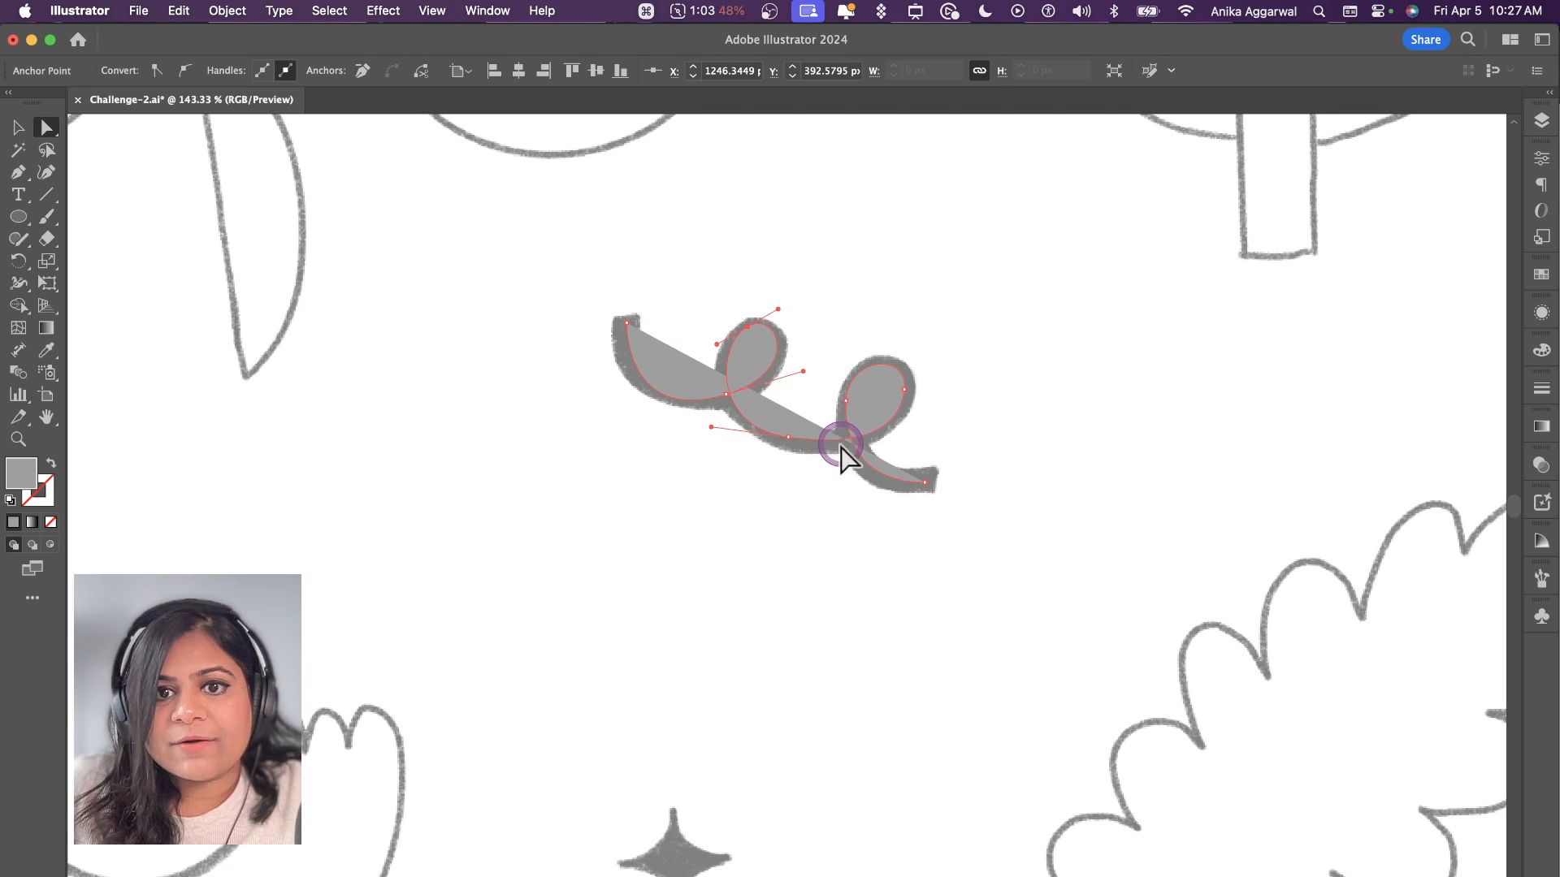
left_click(925, 483)
Step: Swap the squiggle path's fill and stroke, and set its stroke colour to dark grey 5b5b5b
key("v")
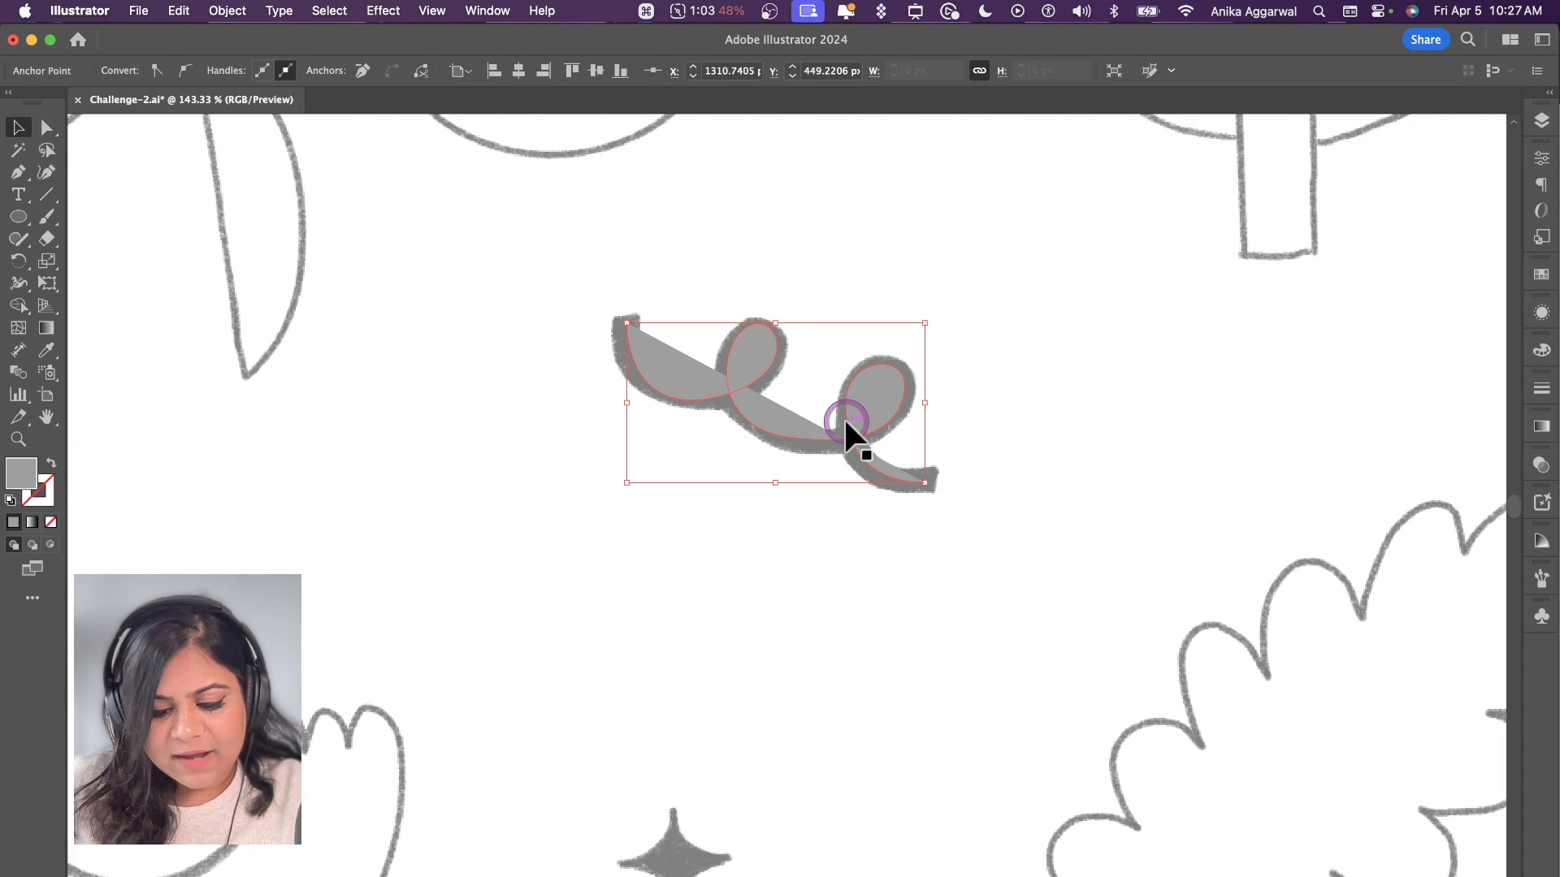
key("shift+x")
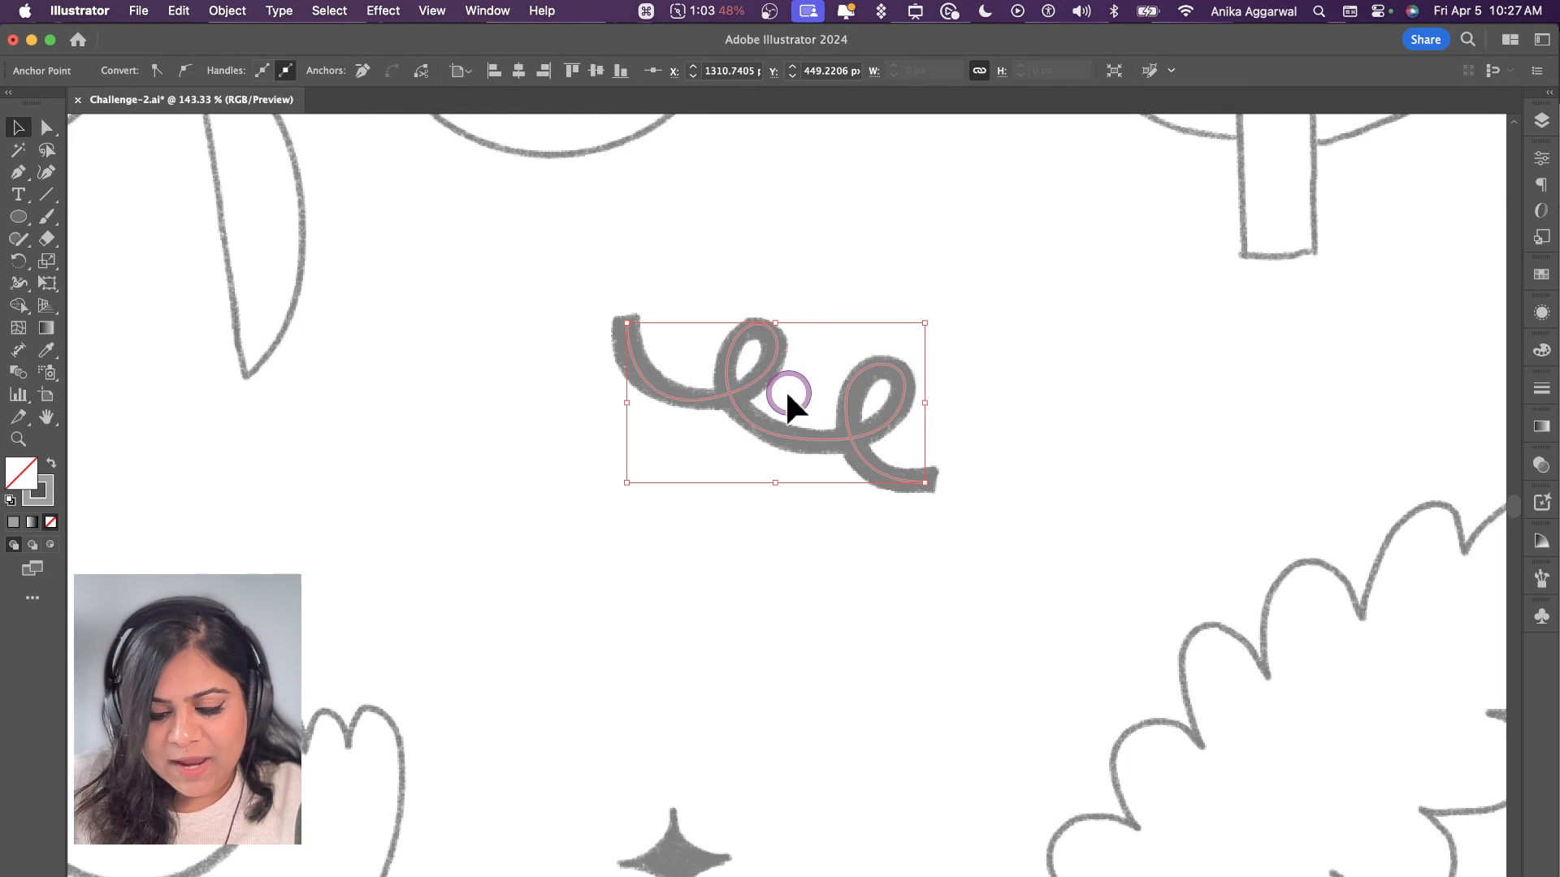
key("v")
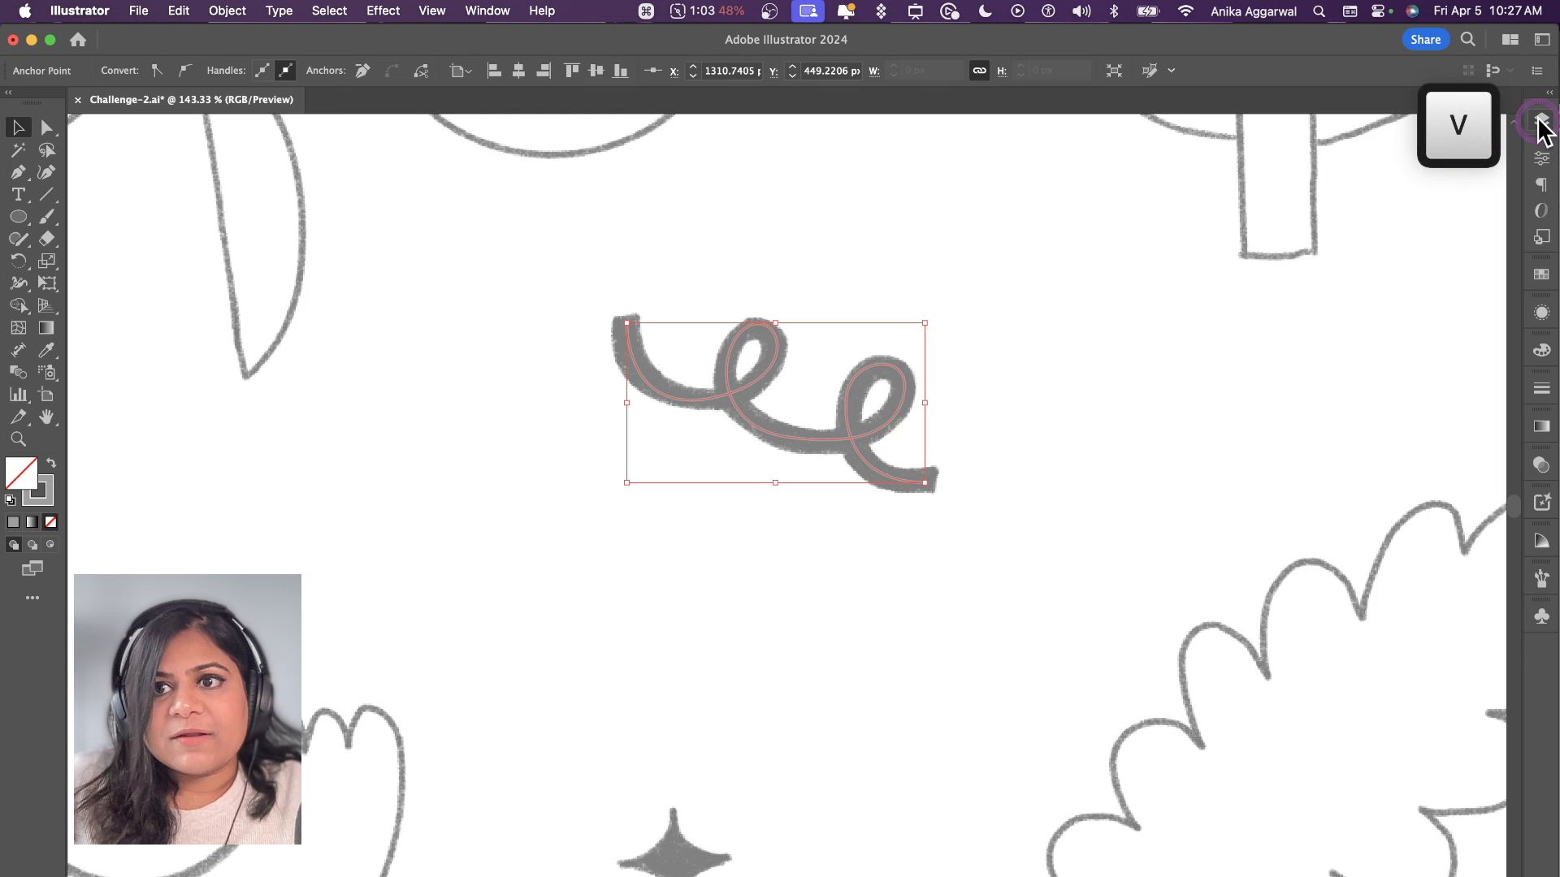
left_click(1542, 161)
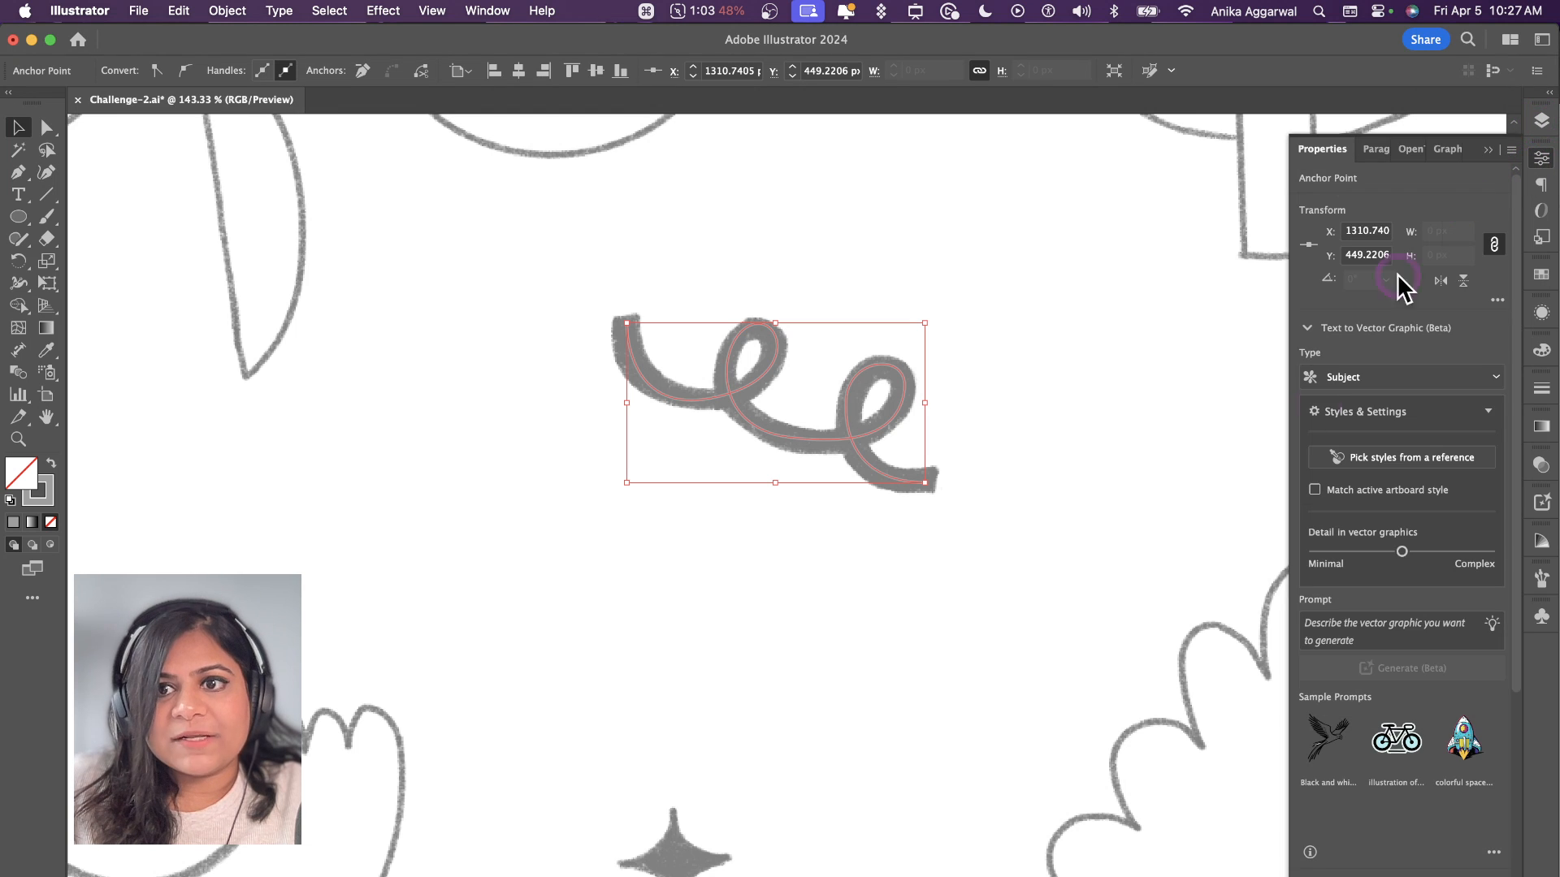
double_click(46, 485)
left_click_drag(918, 615, 918, 652)
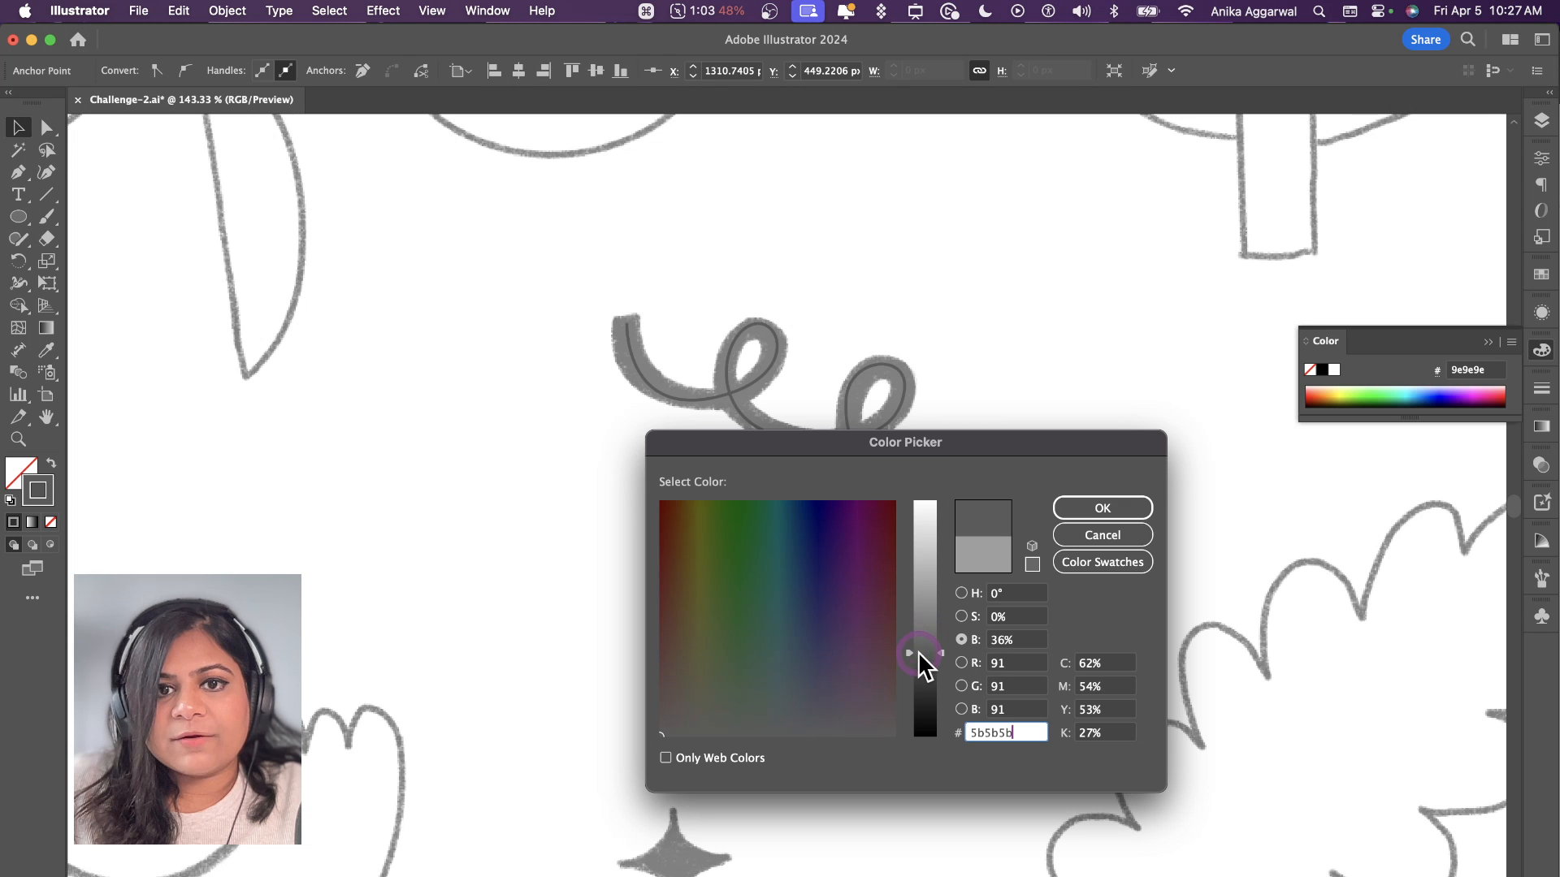
left_click(1086, 492)
left_click(871, 441)
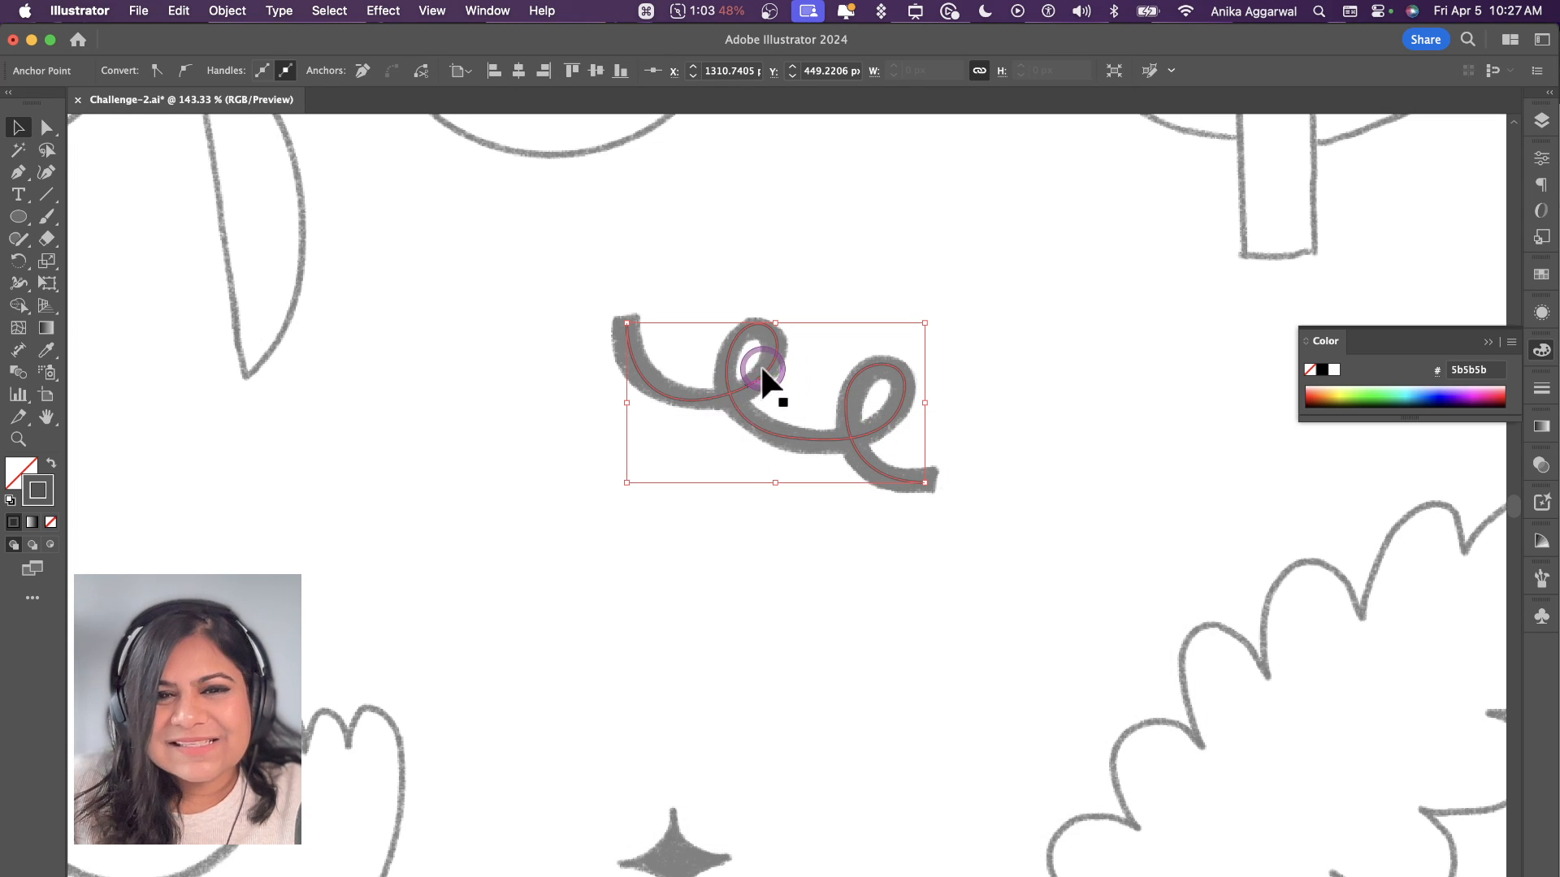
Step: Increase the squiggle's stroke weight to 7 to match the thickness of the sketched line
left_click(1542, 160)
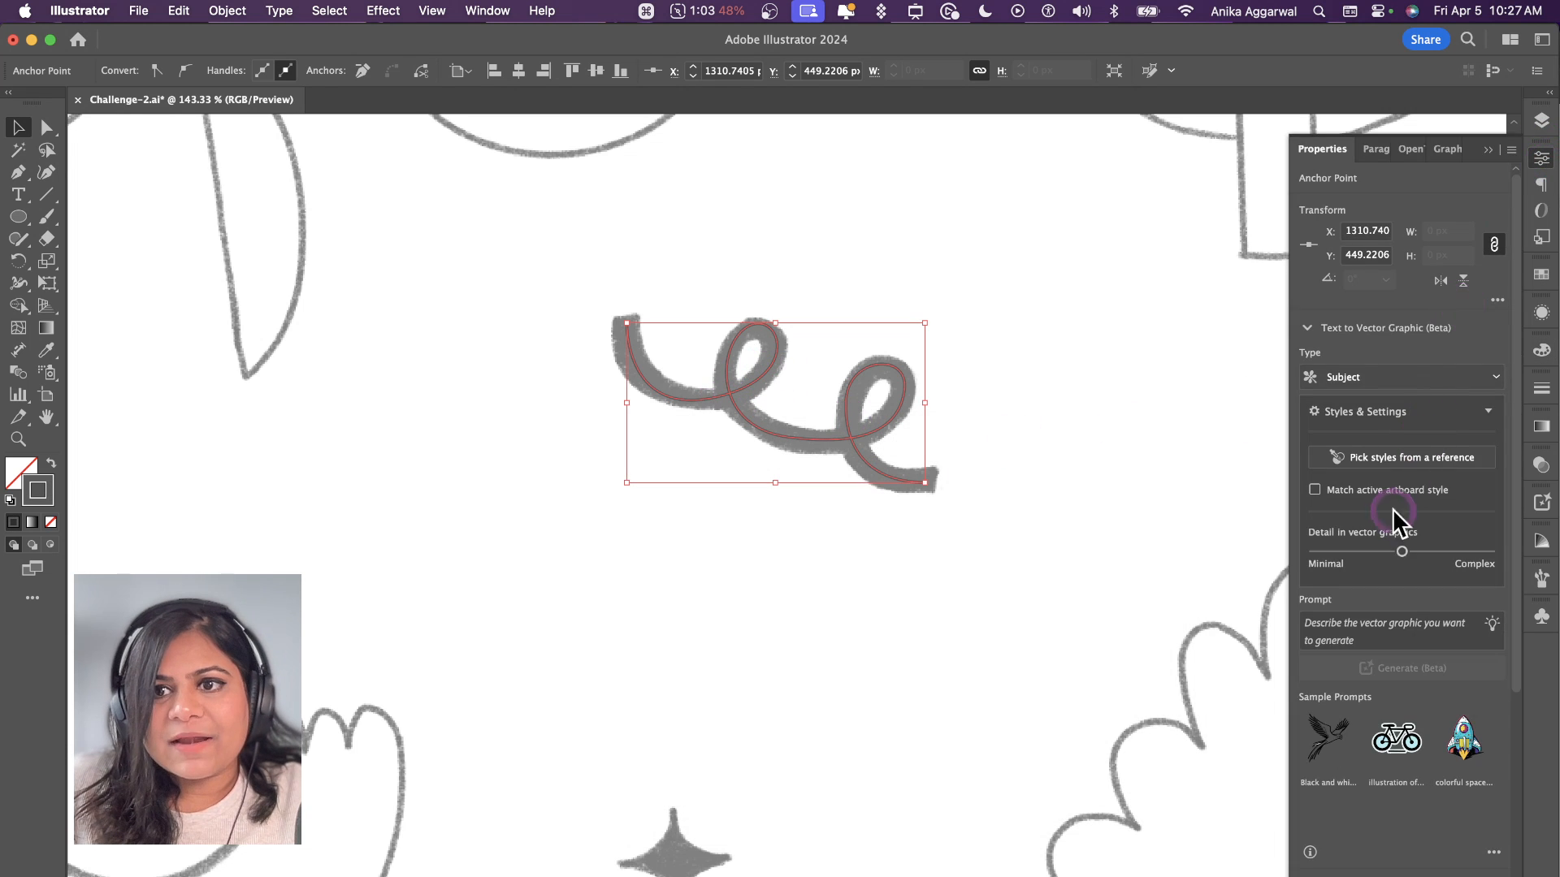
left_click(1307, 328)
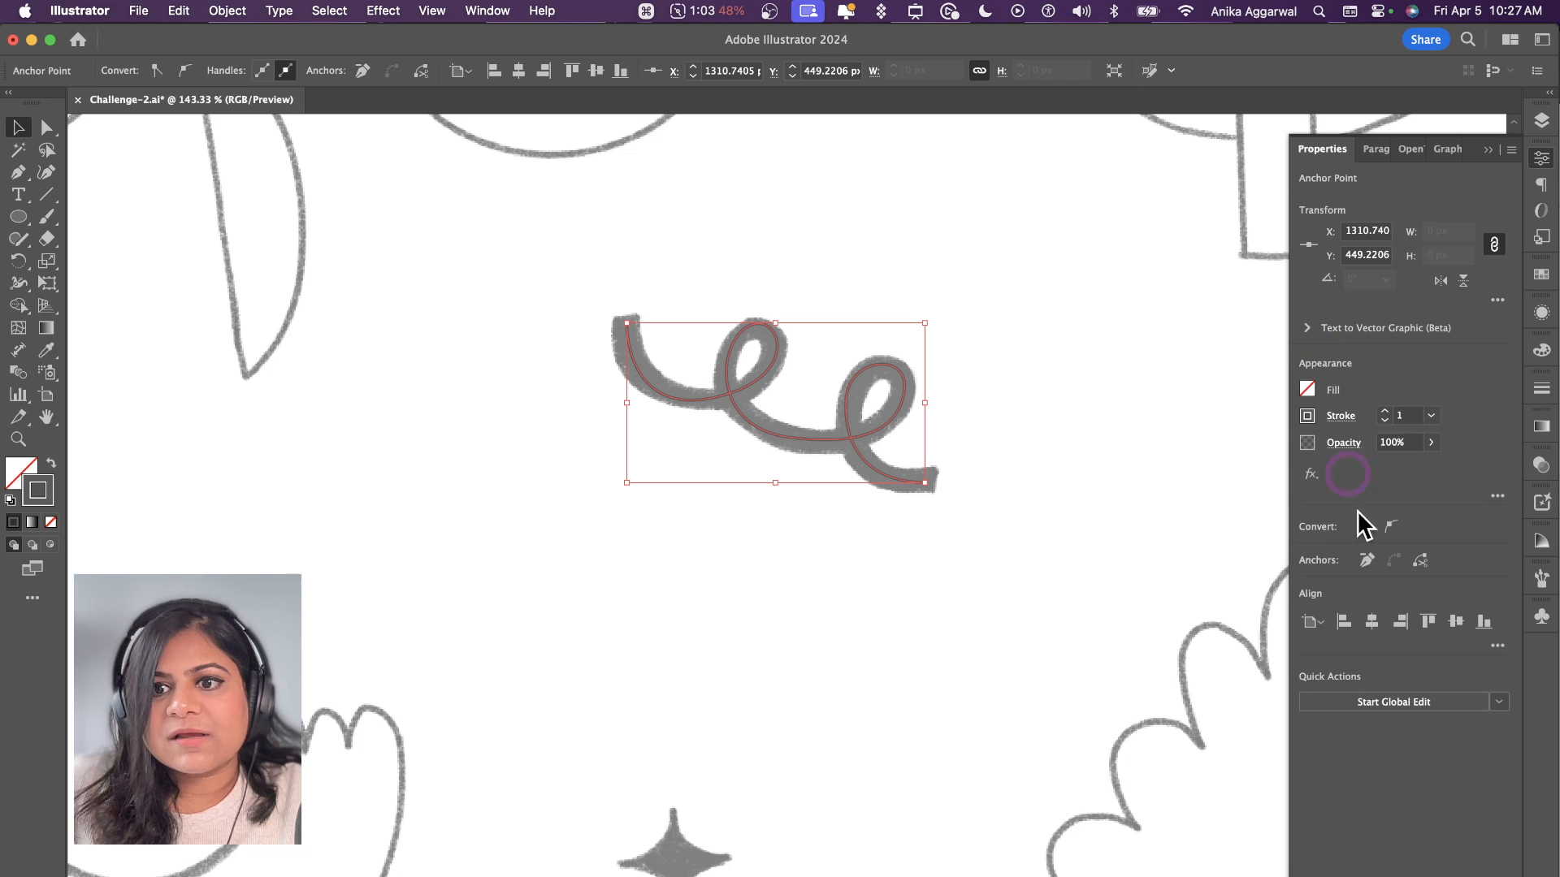
left_click(1385, 410)
left_click(1384, 410)
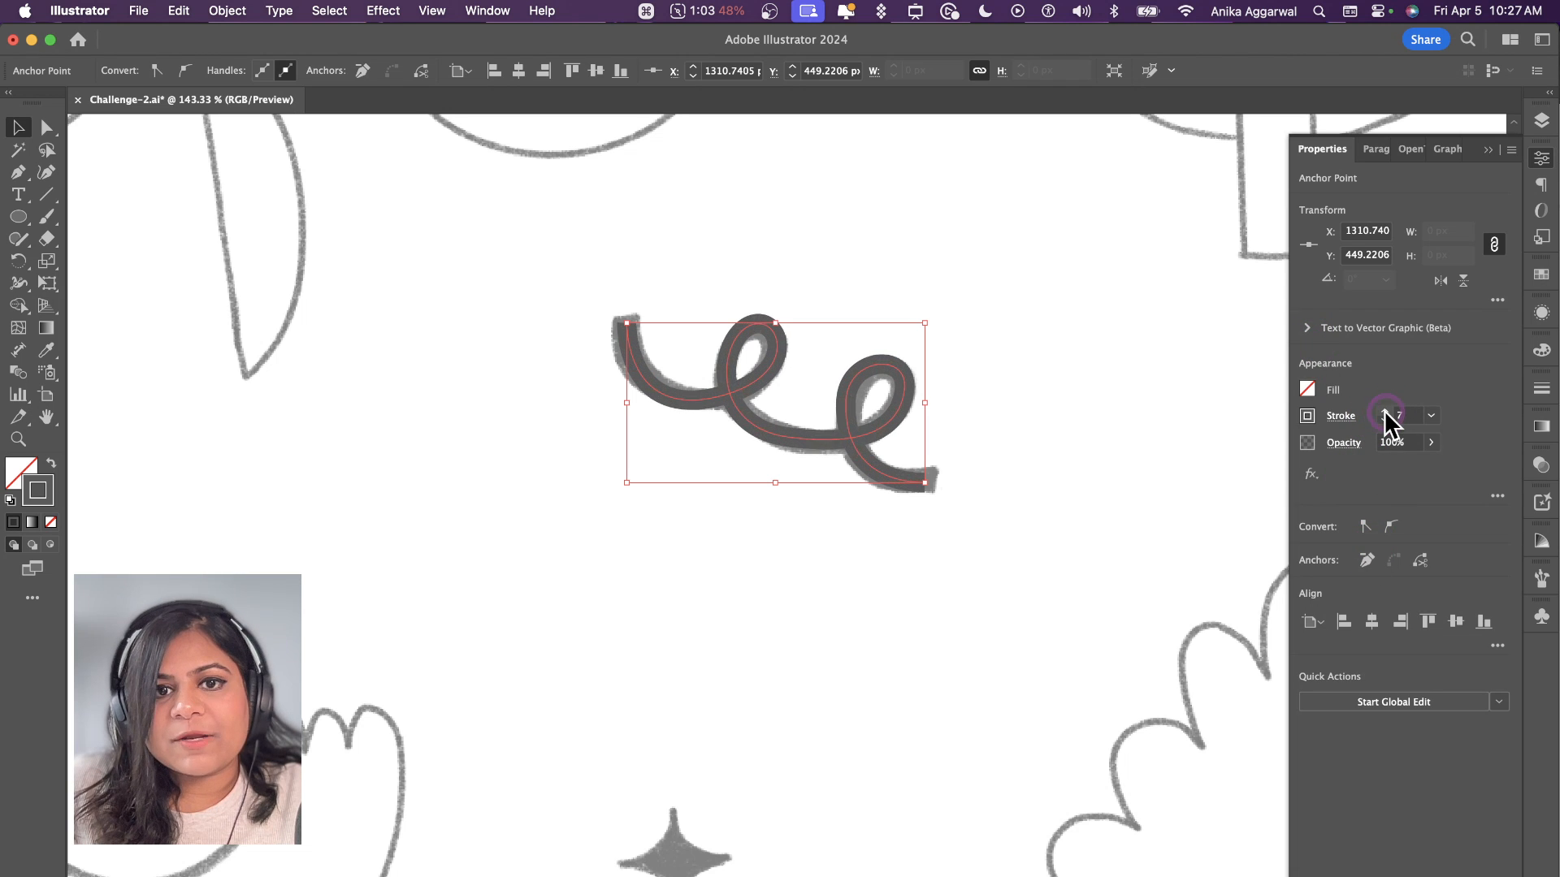
Step: Set the squiggle's stroke weight to 10 pt and give the stroke round caps
left_click(1384, 410)
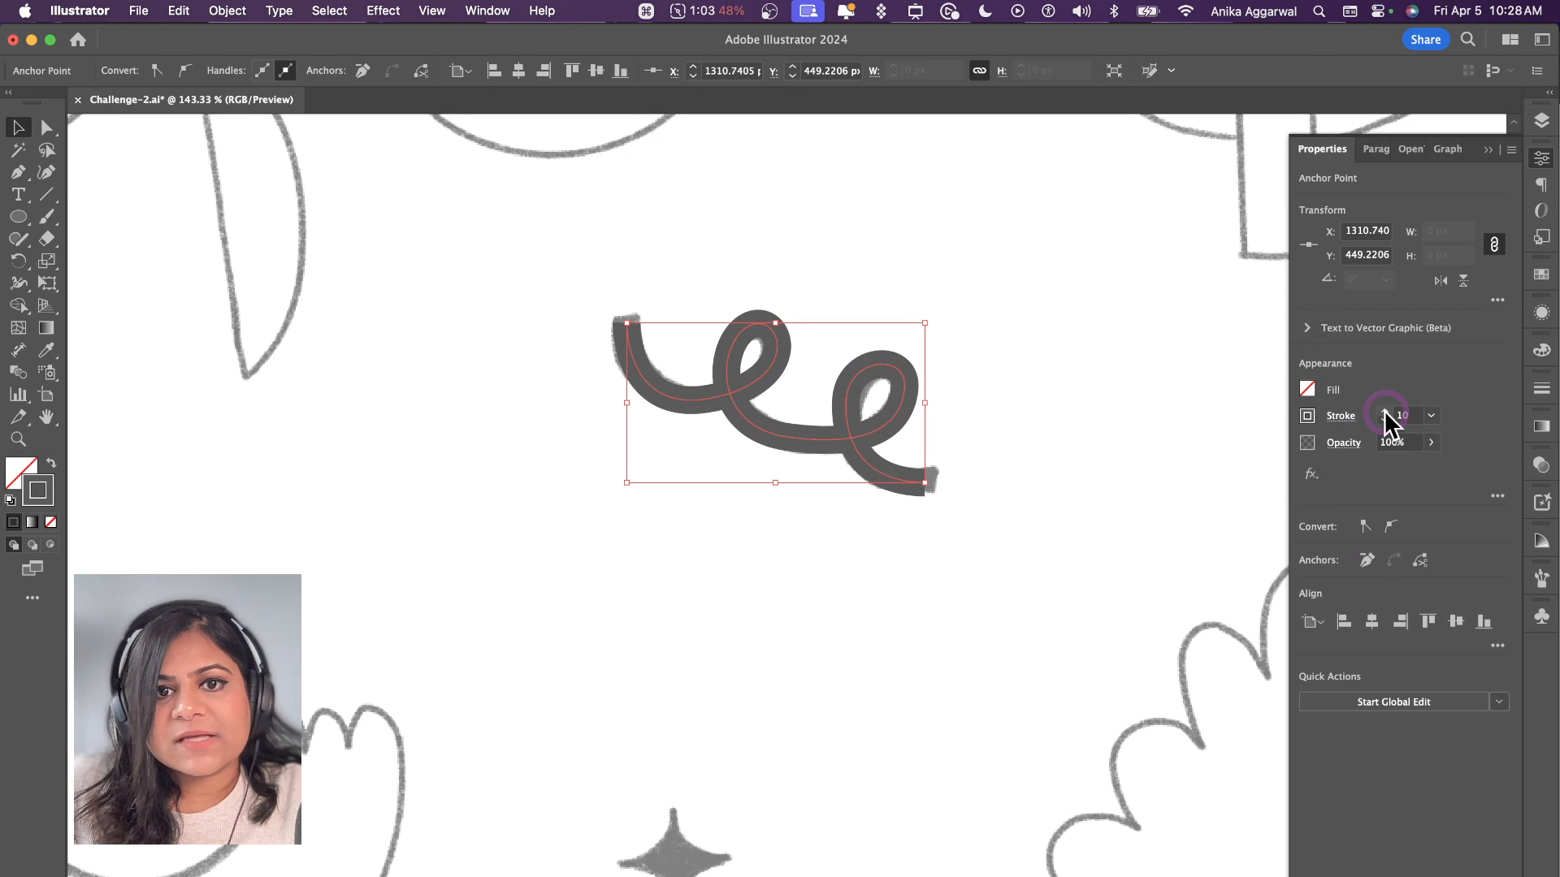
left_click(1339, 418)
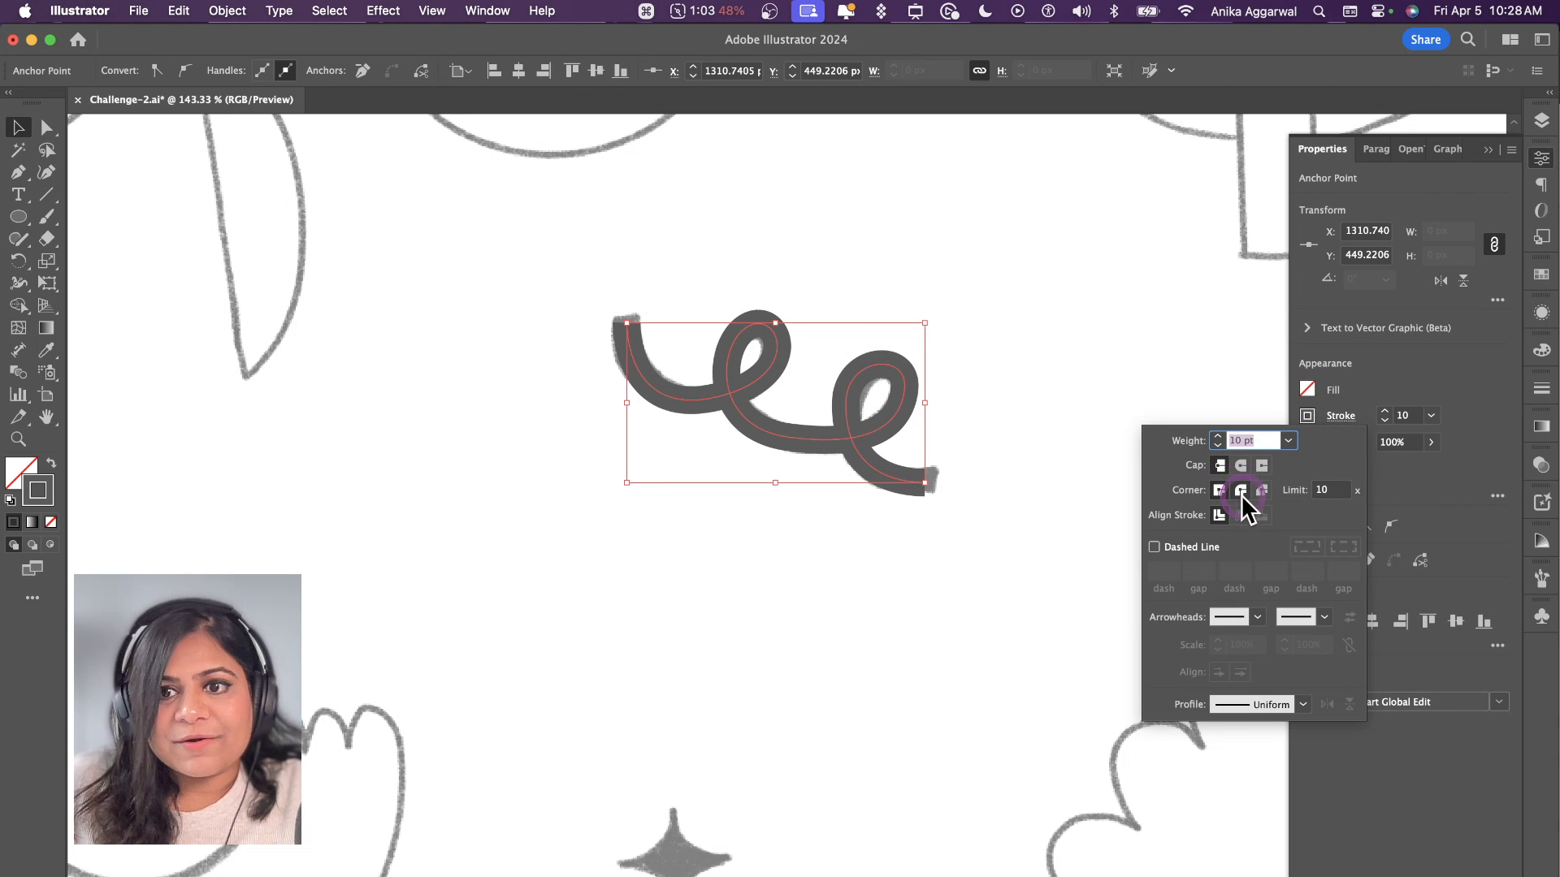
left_click(1243, 465)
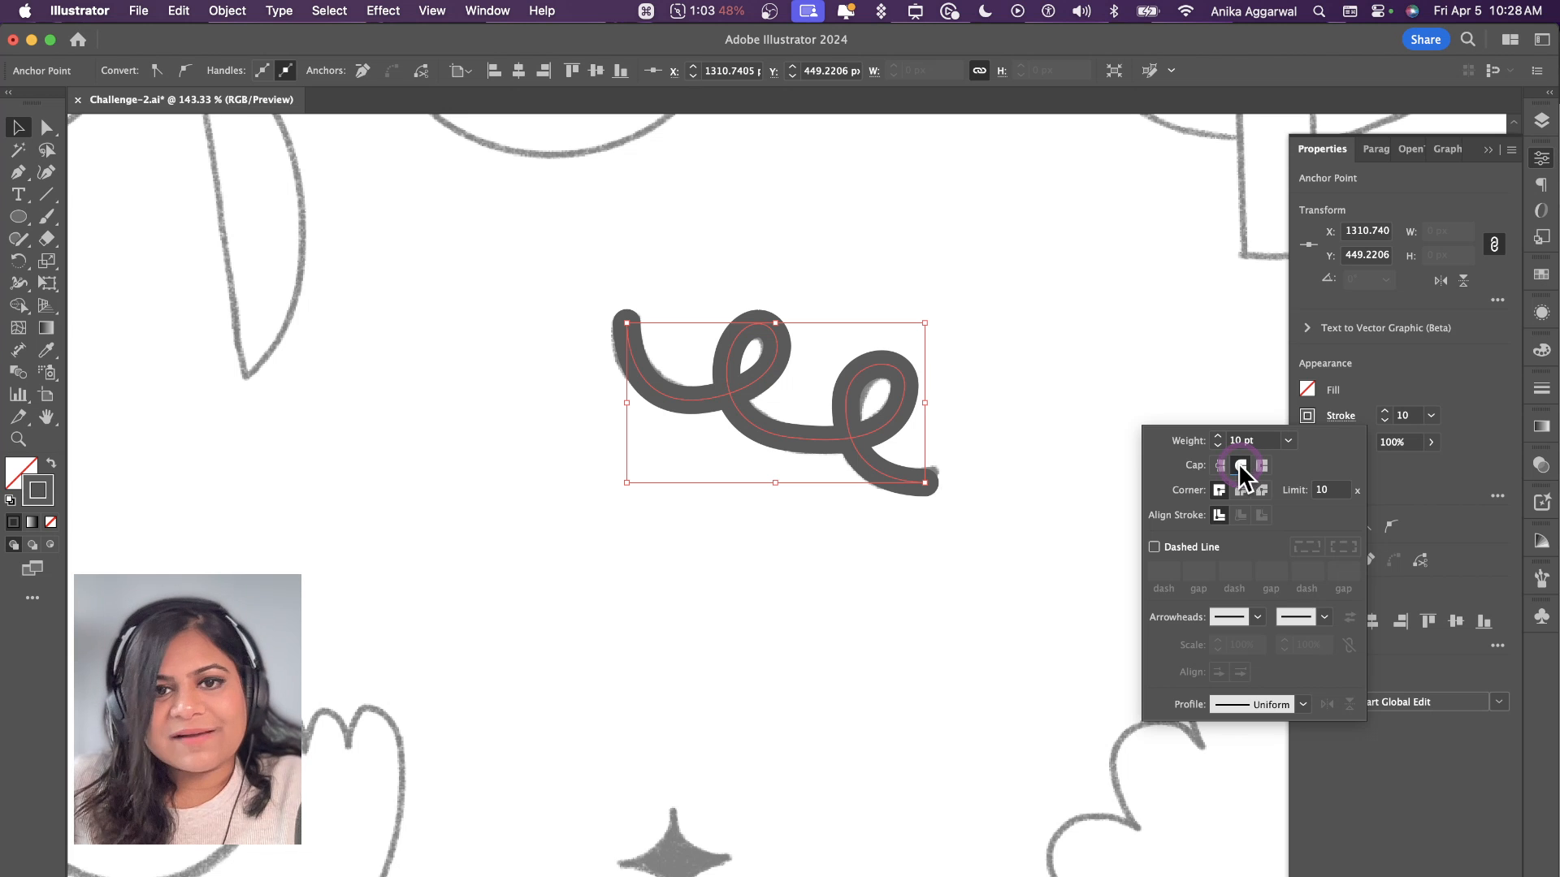
Step: Adjust the squiggle's curve between the two loops by moving its lower anchor point and direction handle with the Direct Selection tool
key("a")
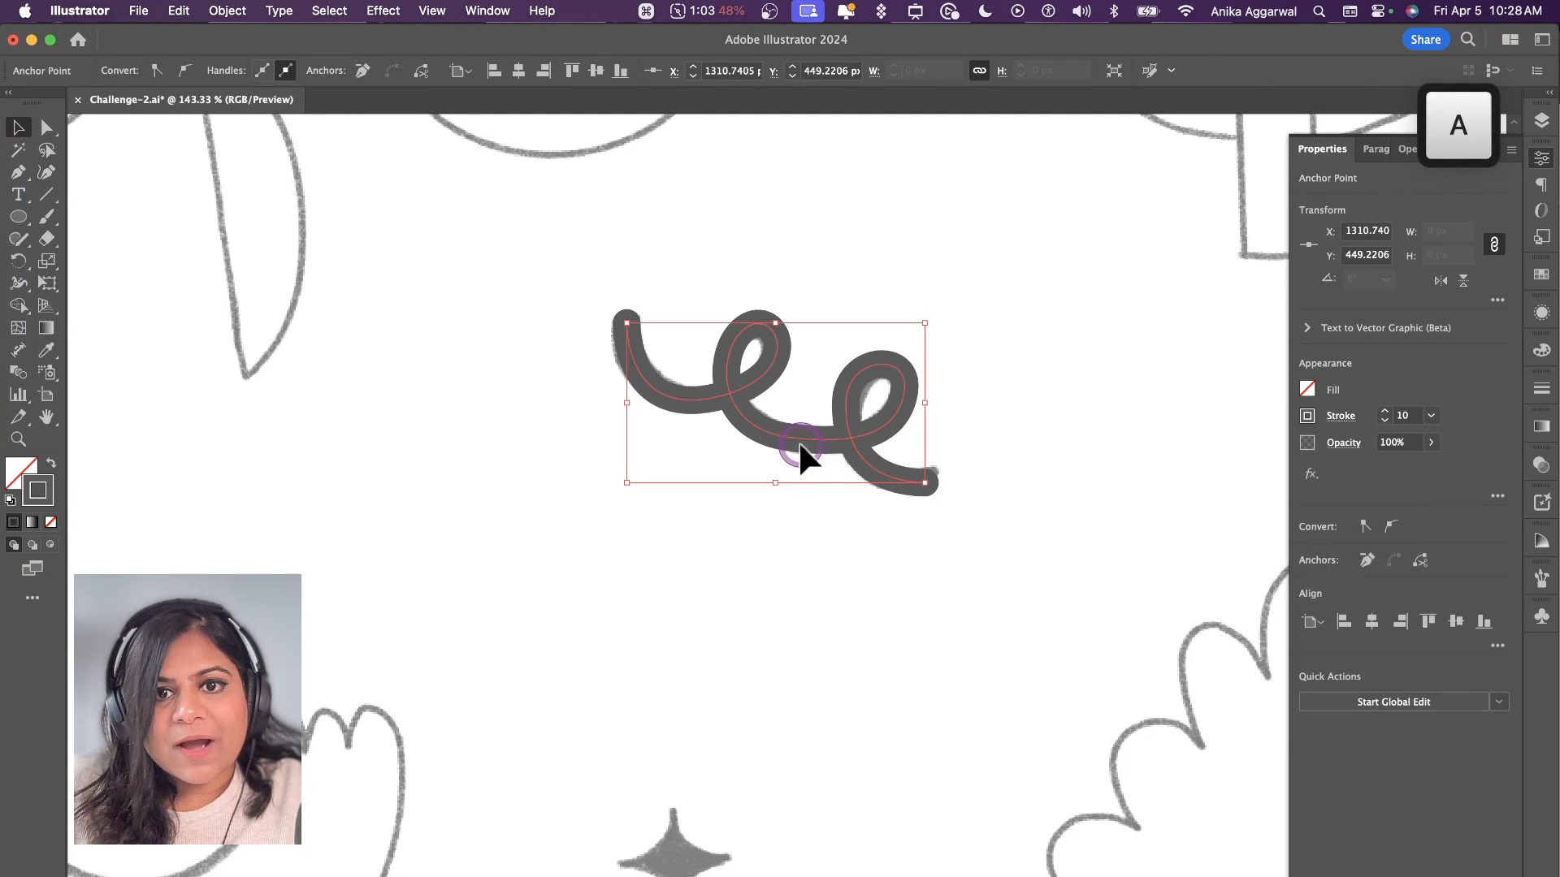
left_click_drag(788, 437, 790, 446)
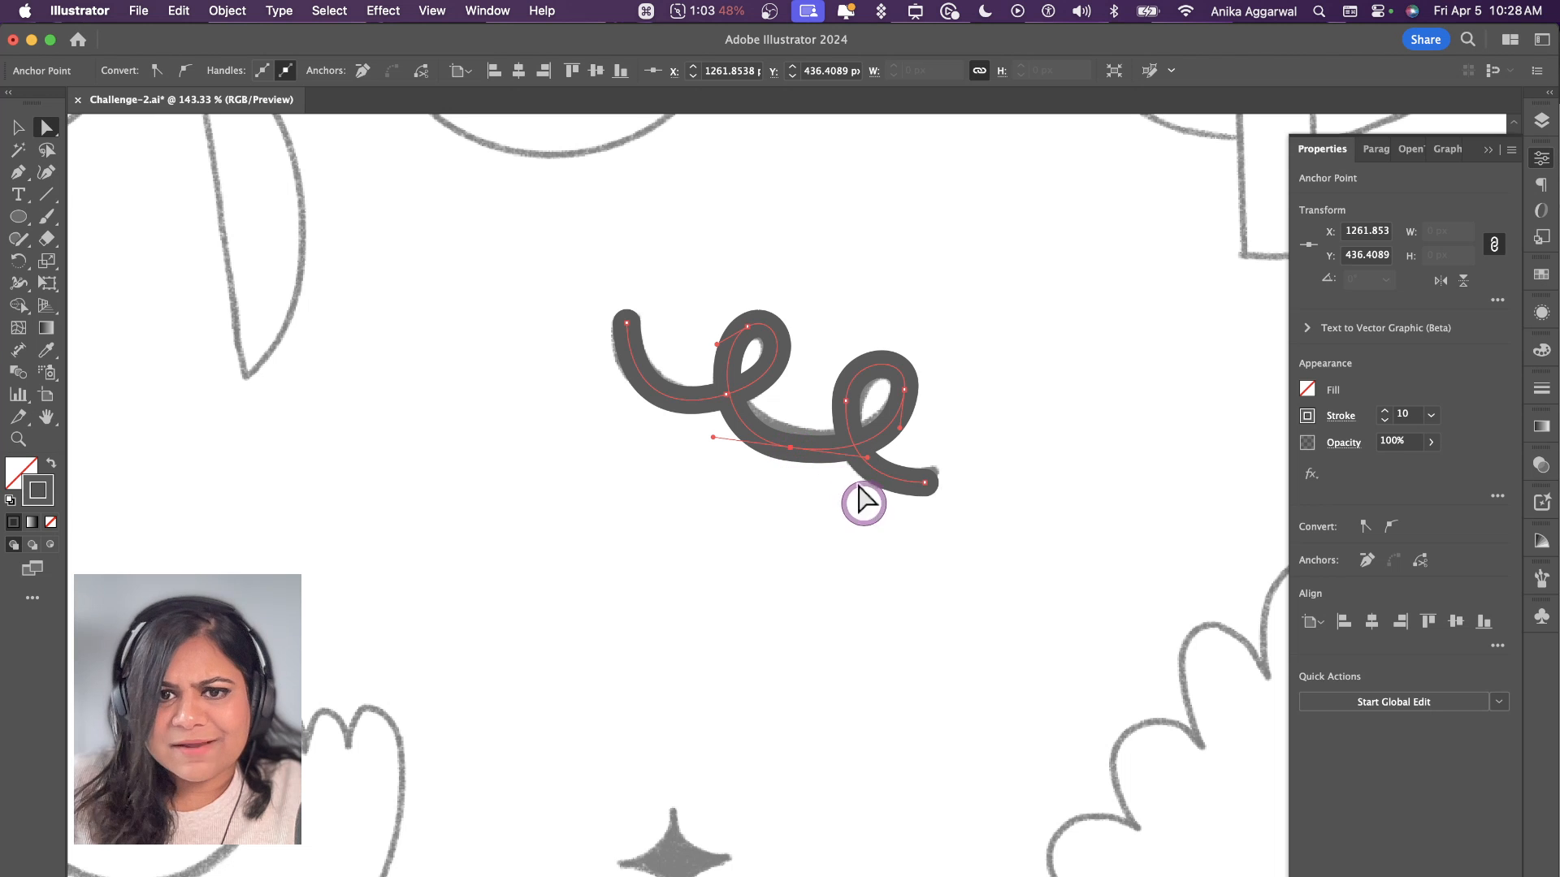
left_click(829, 520)
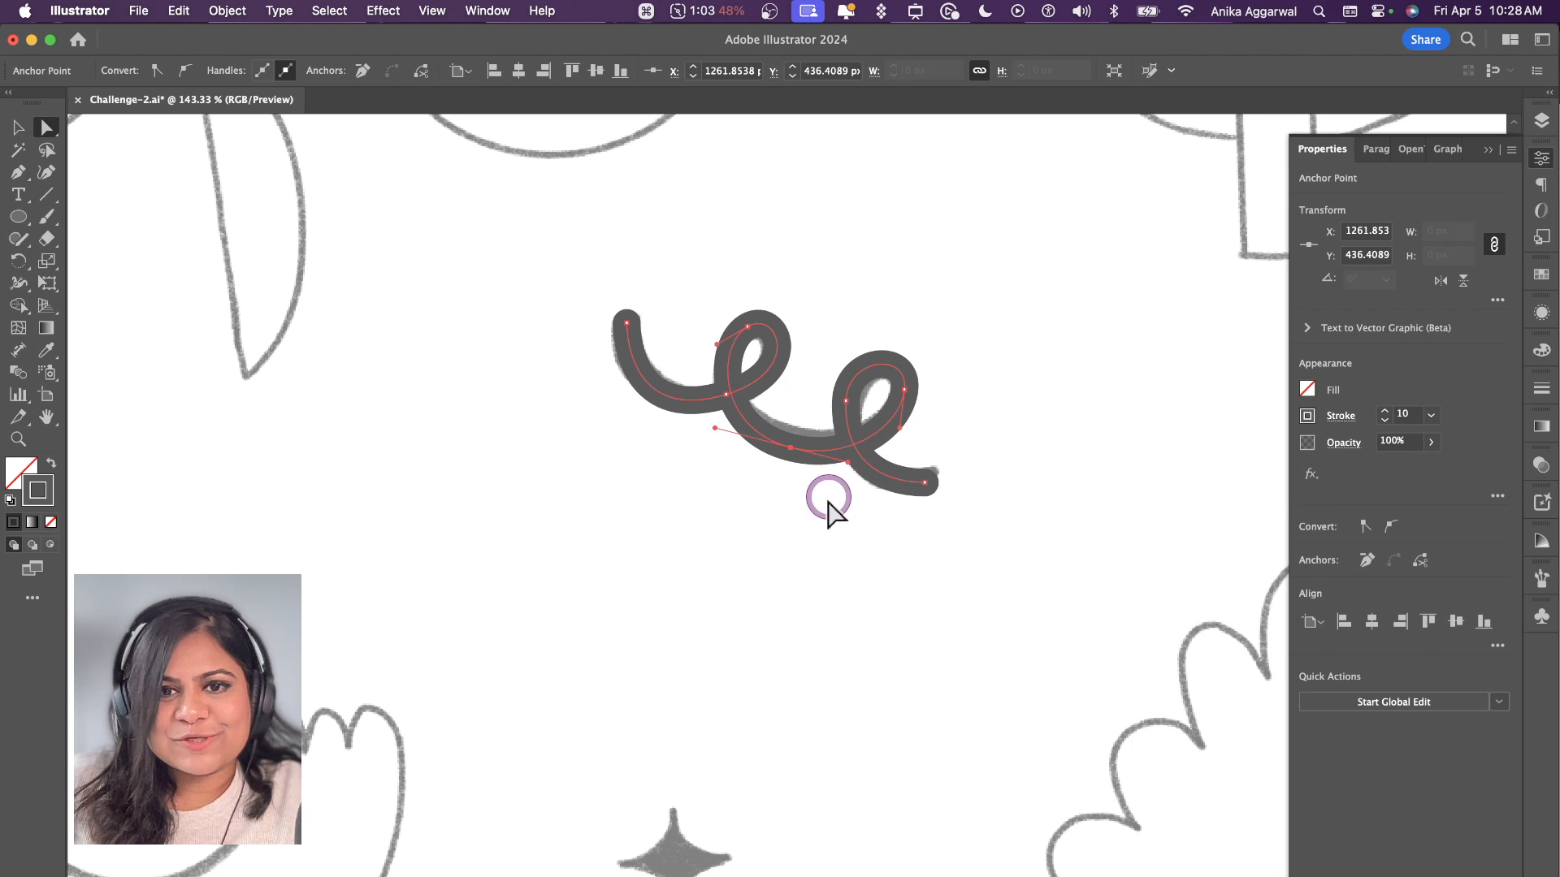
Step: Duplicate the squiggle onto the smaller sketched squiggle beside the filled twig, rotated 180° and scaled down to fit
key("super+0")
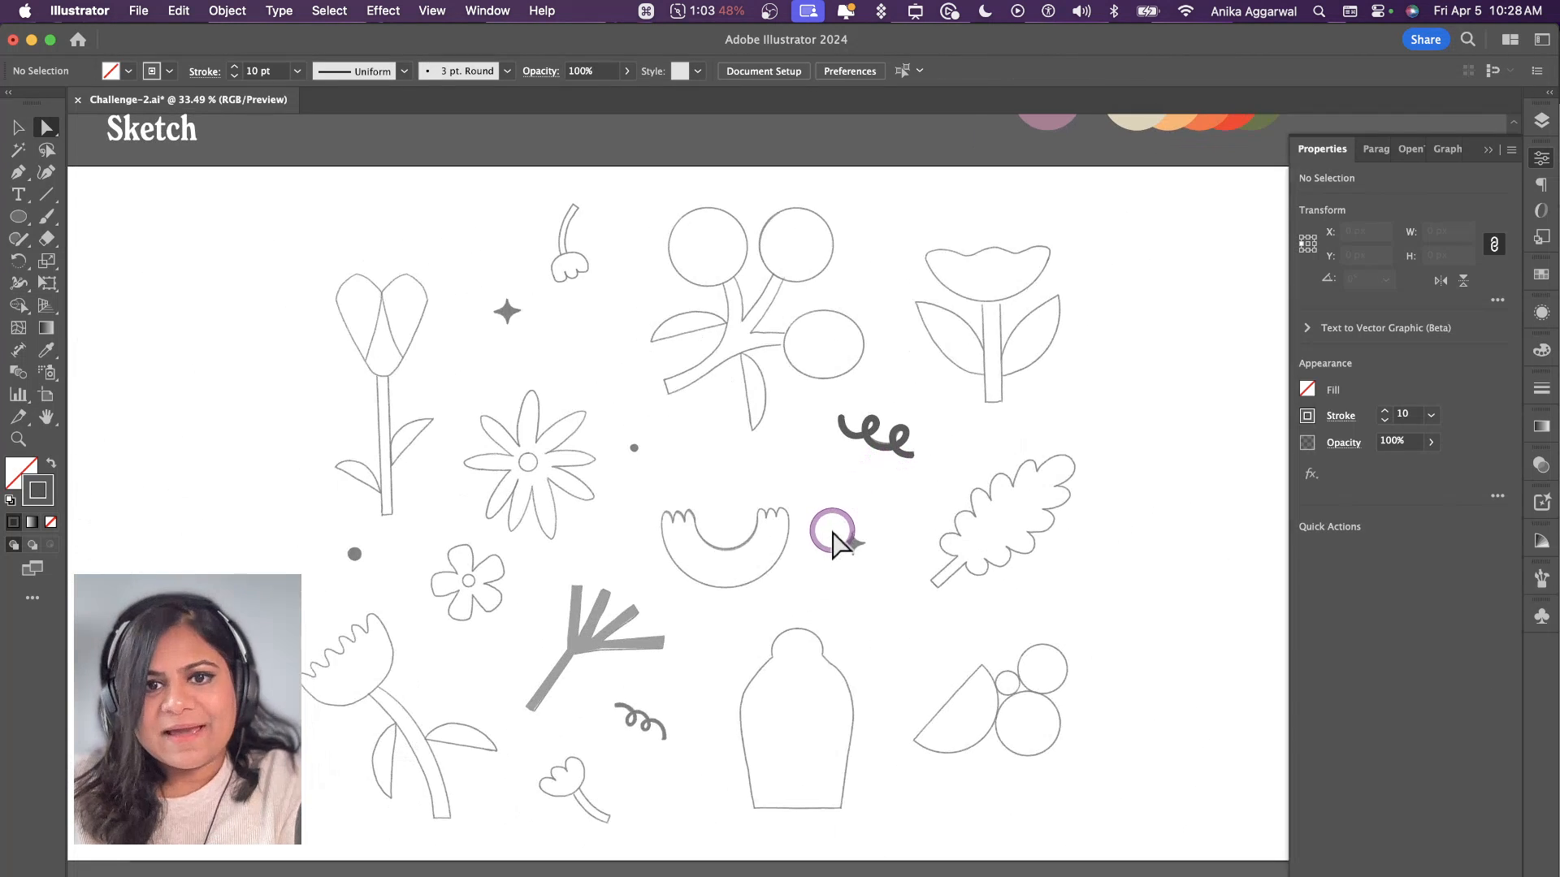
key("v")
mouse_move(861, 443)
left_mouse_down()
mouse_move(880, 456)
mouse_move(662, 715)
mouse_move(609, 742)
mouse_move(557, 714)
mouse_move(662, 723)
mouse_move(610, 741)
left_mouse_up()
scroll(663, 726, "up", 5)
left_click_drag(694, 792, 634, 758)
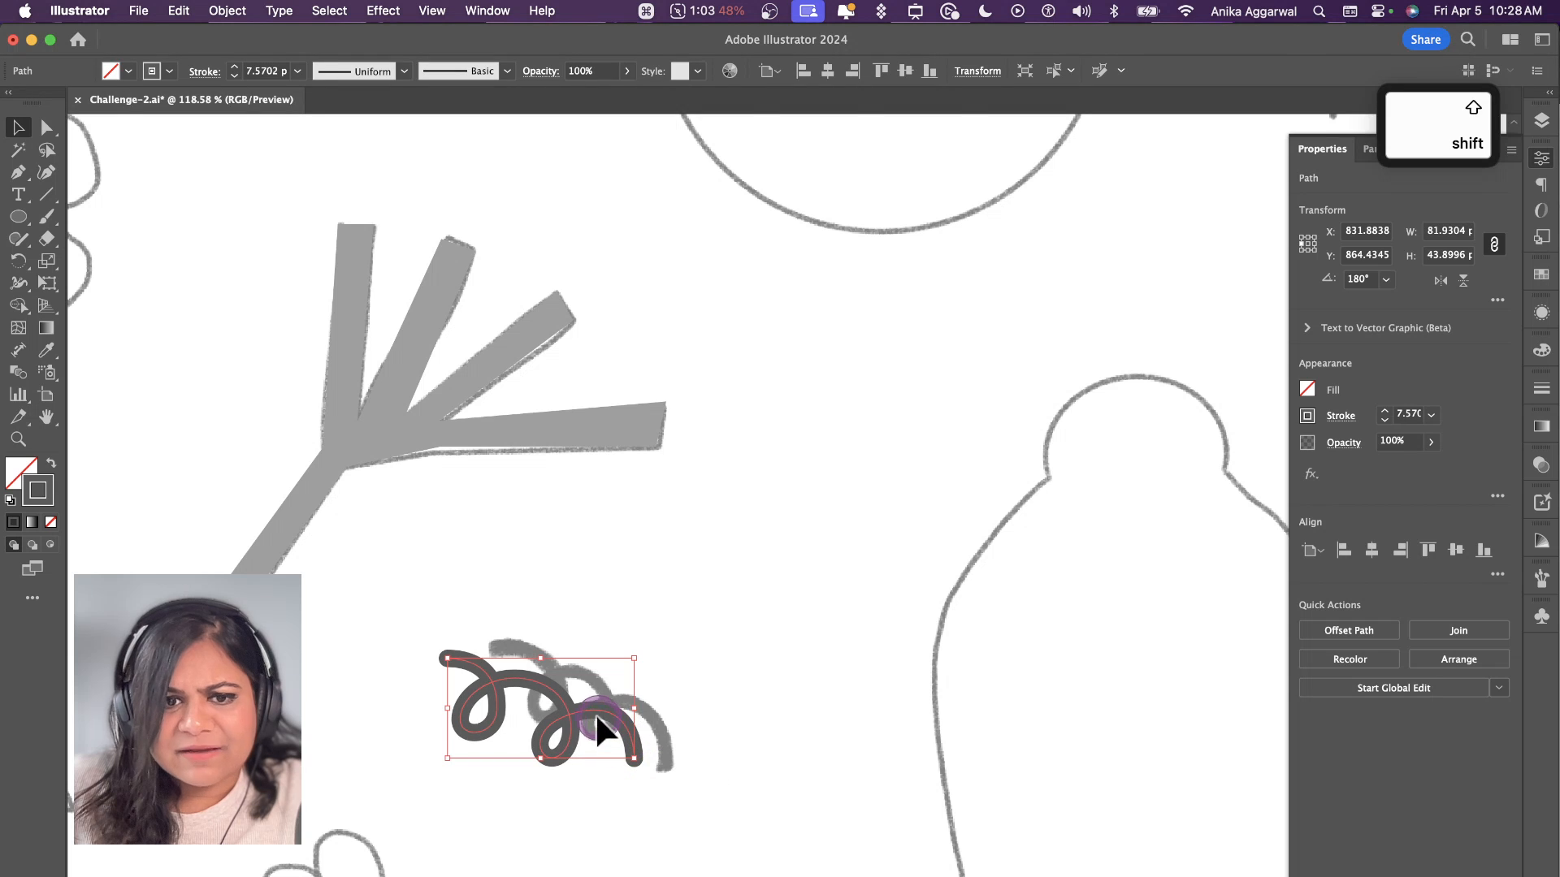
mouse_move(573, 707)
left_mouse_down()
mouse_move(626, 714)
mouse_move(614, 702)
left_mouse_up()
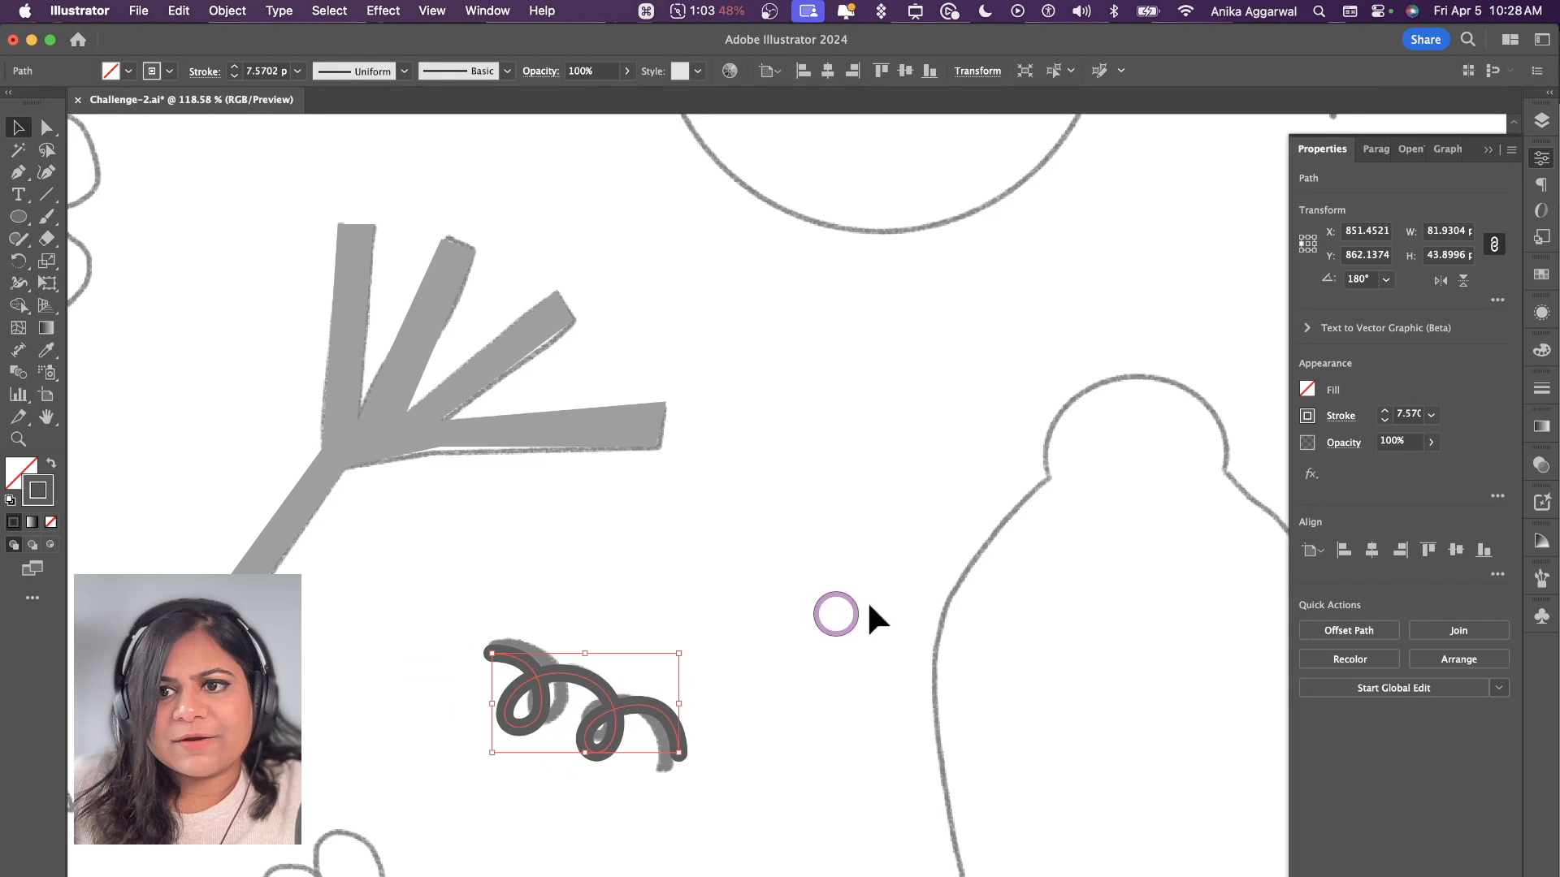
Step: Set the smaller squiggle's stroke weight to 10 pt and deselect it
left_click(1383, 410)
left_click(1383, 410)
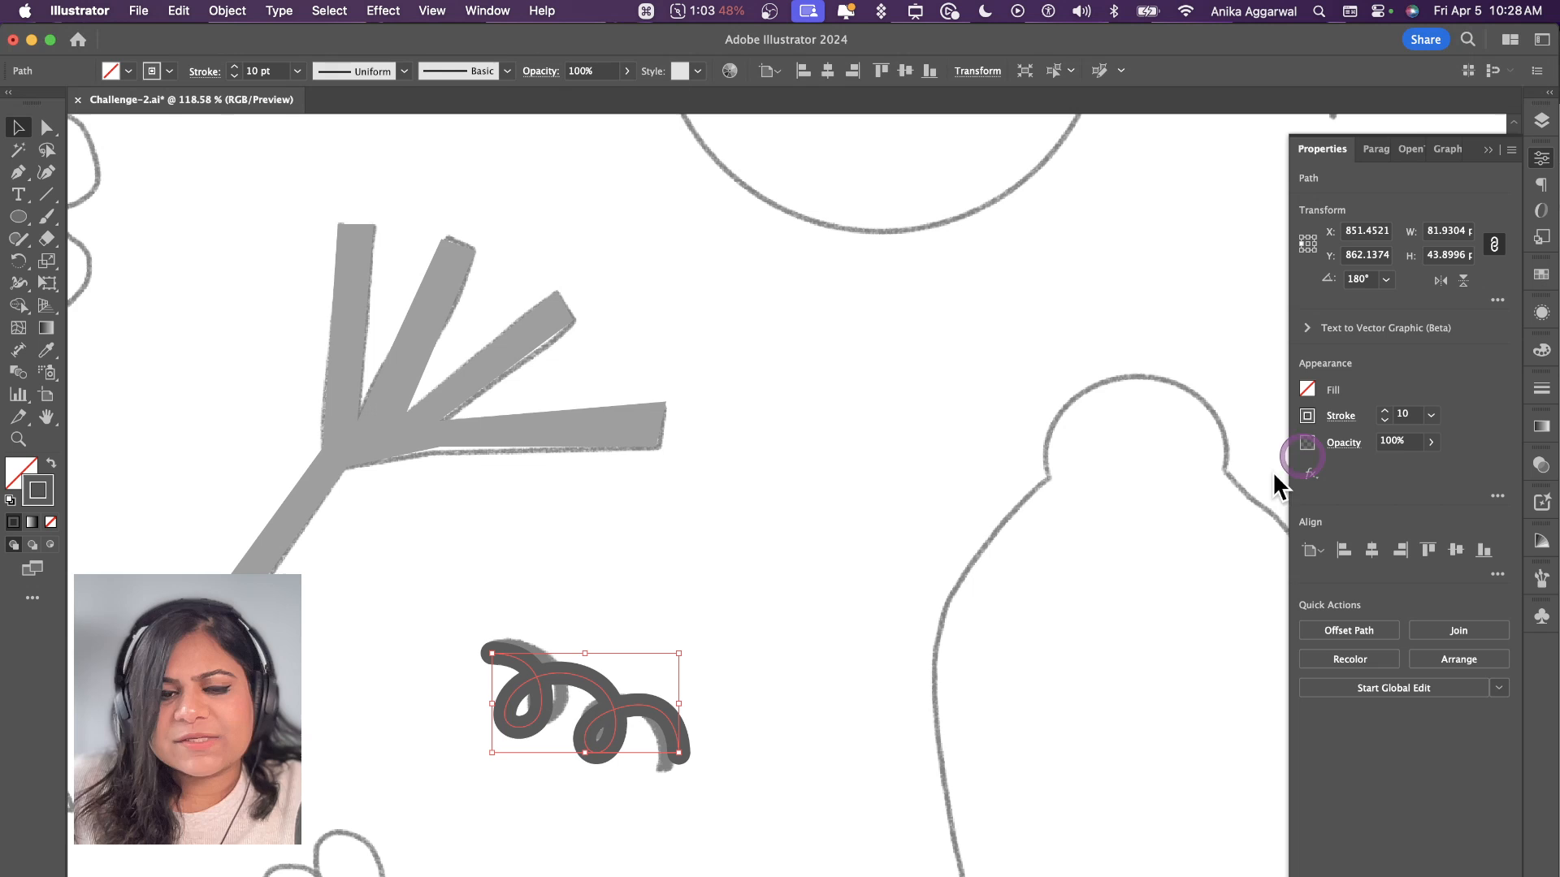
left_click(696, 616)
Step: Draw a circle about 116 px in diameter over the berry branch's upper-left berry and swap its stroke to a fill
scroll(696, 615, "down", 5)
scroll(705, 638, "left", 3)
scroll(702, 646, "up", 1)
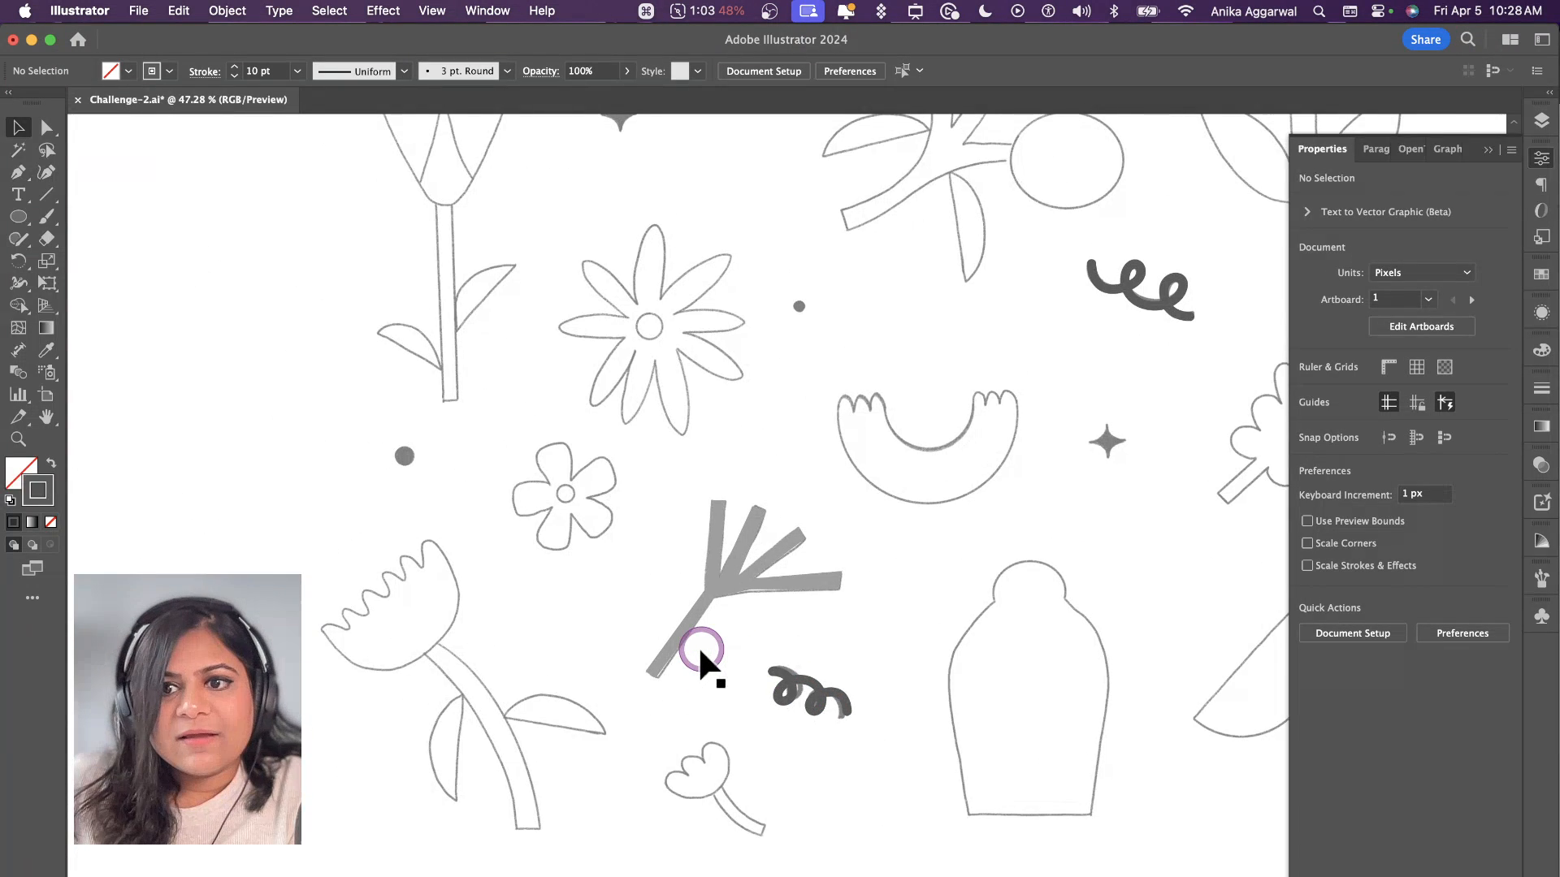
scroll(700, 646, "up", 1)
scroll(701, 646, "right", 2)
scroll(700, 646, "up", 2)
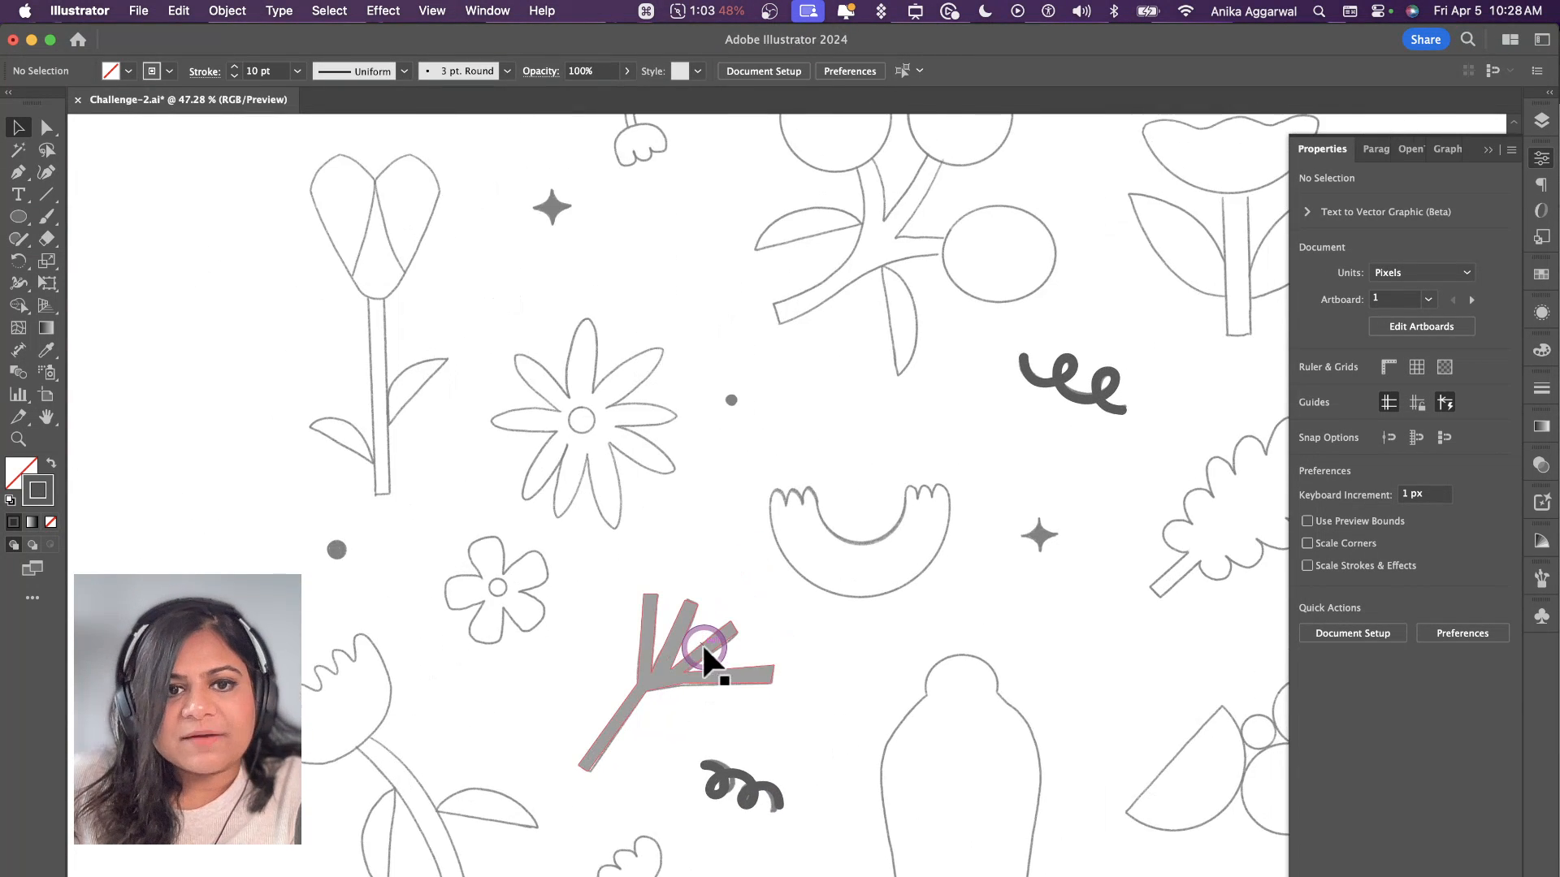
scroll(746, 475, "right", 2)
scroll(748, 472, "up", 5)
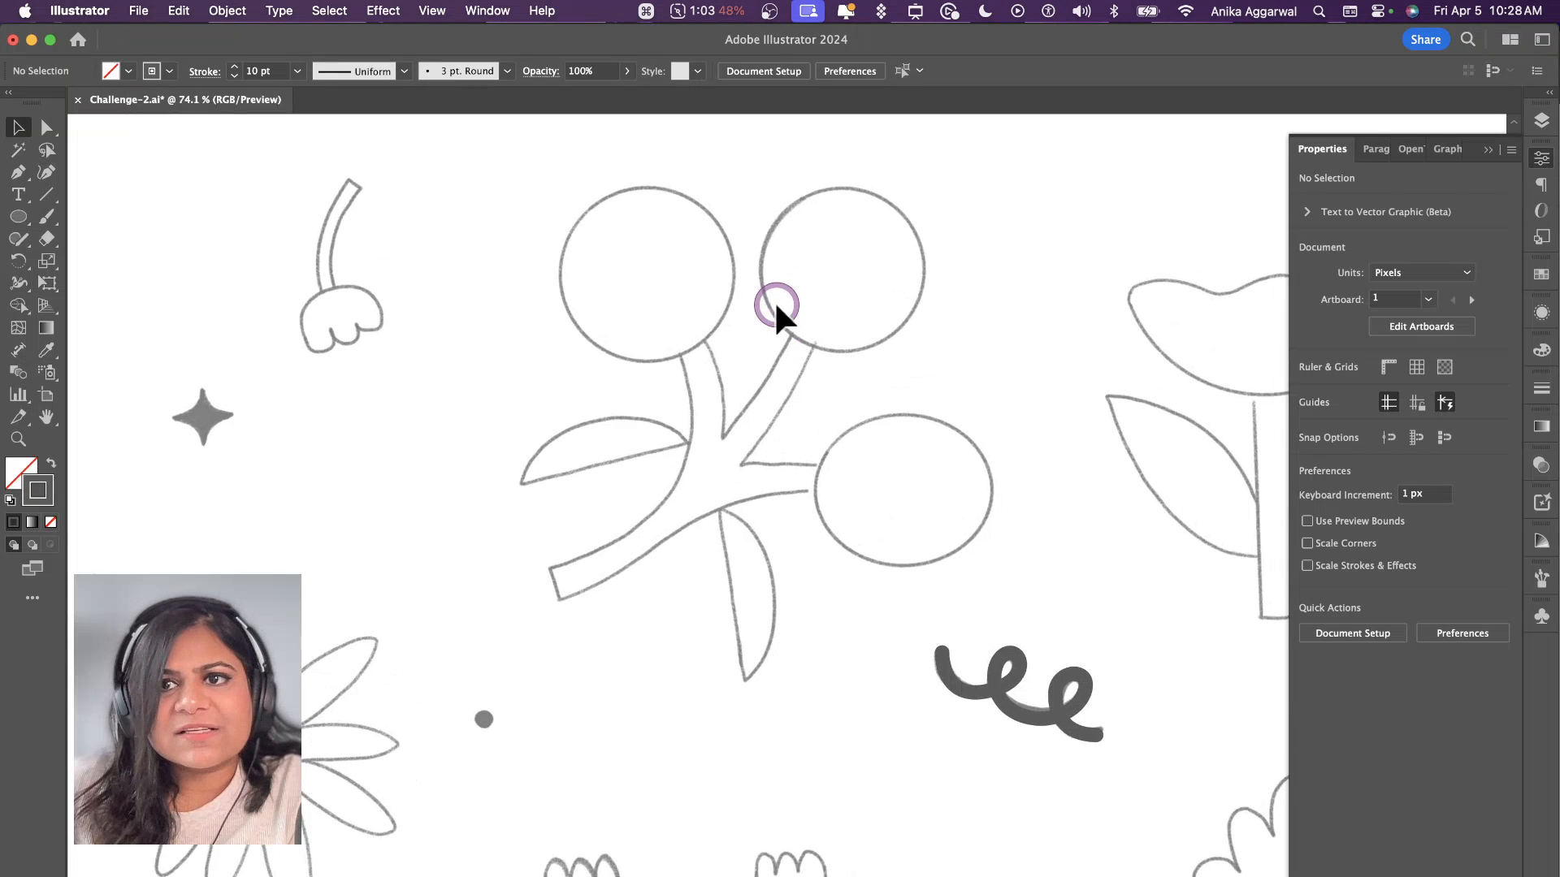
scroll(776, 307, "up", 1)
scroll(776, 309, "right", 1)
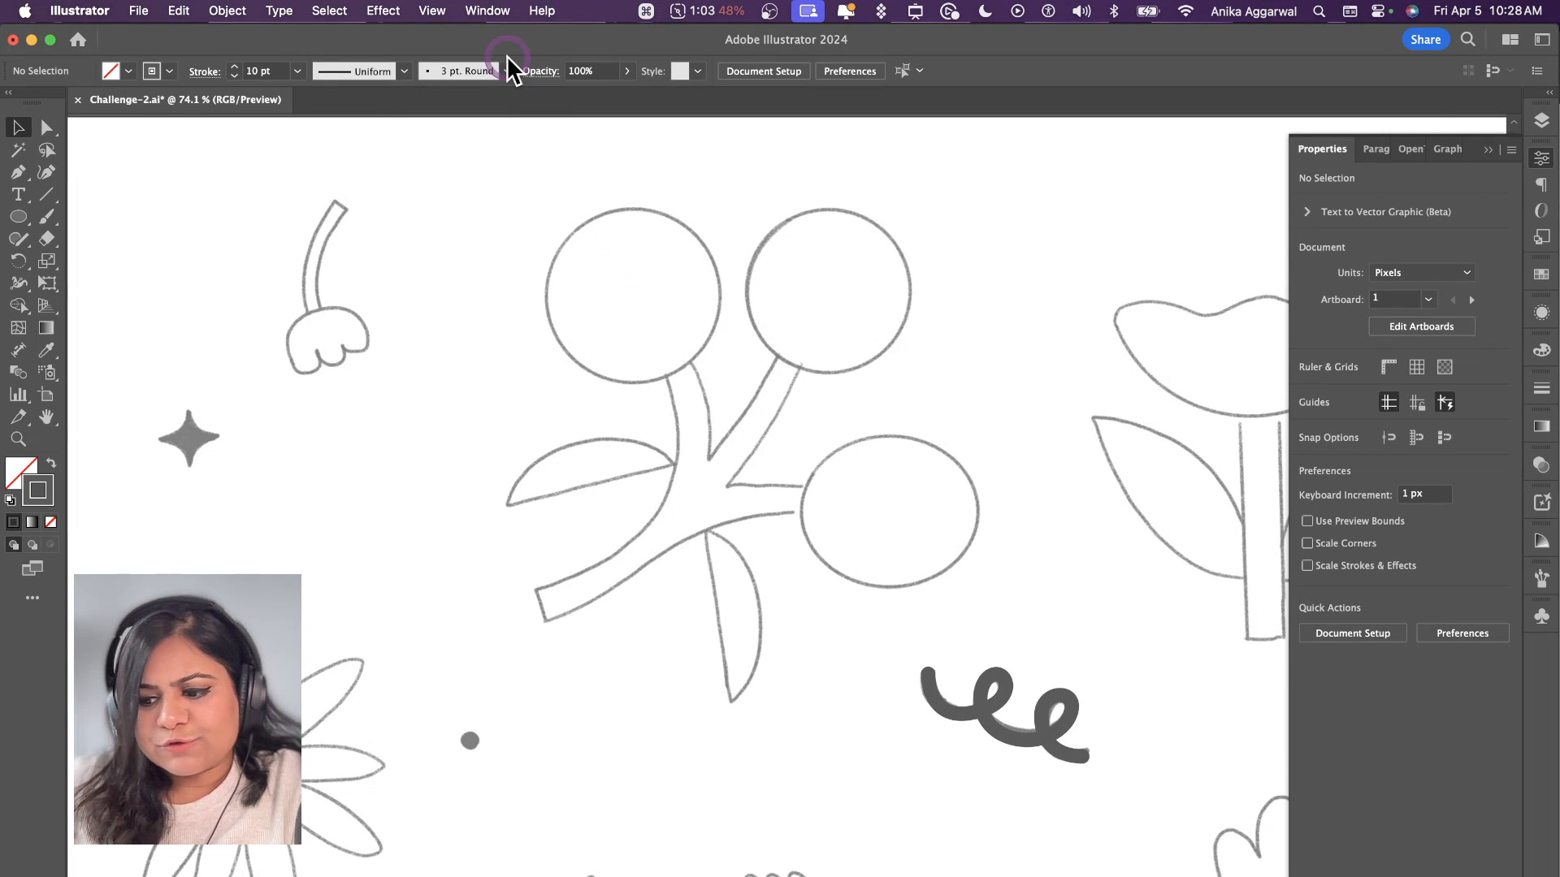
key("l")
left_click_drag(628, 295, 669, 220)
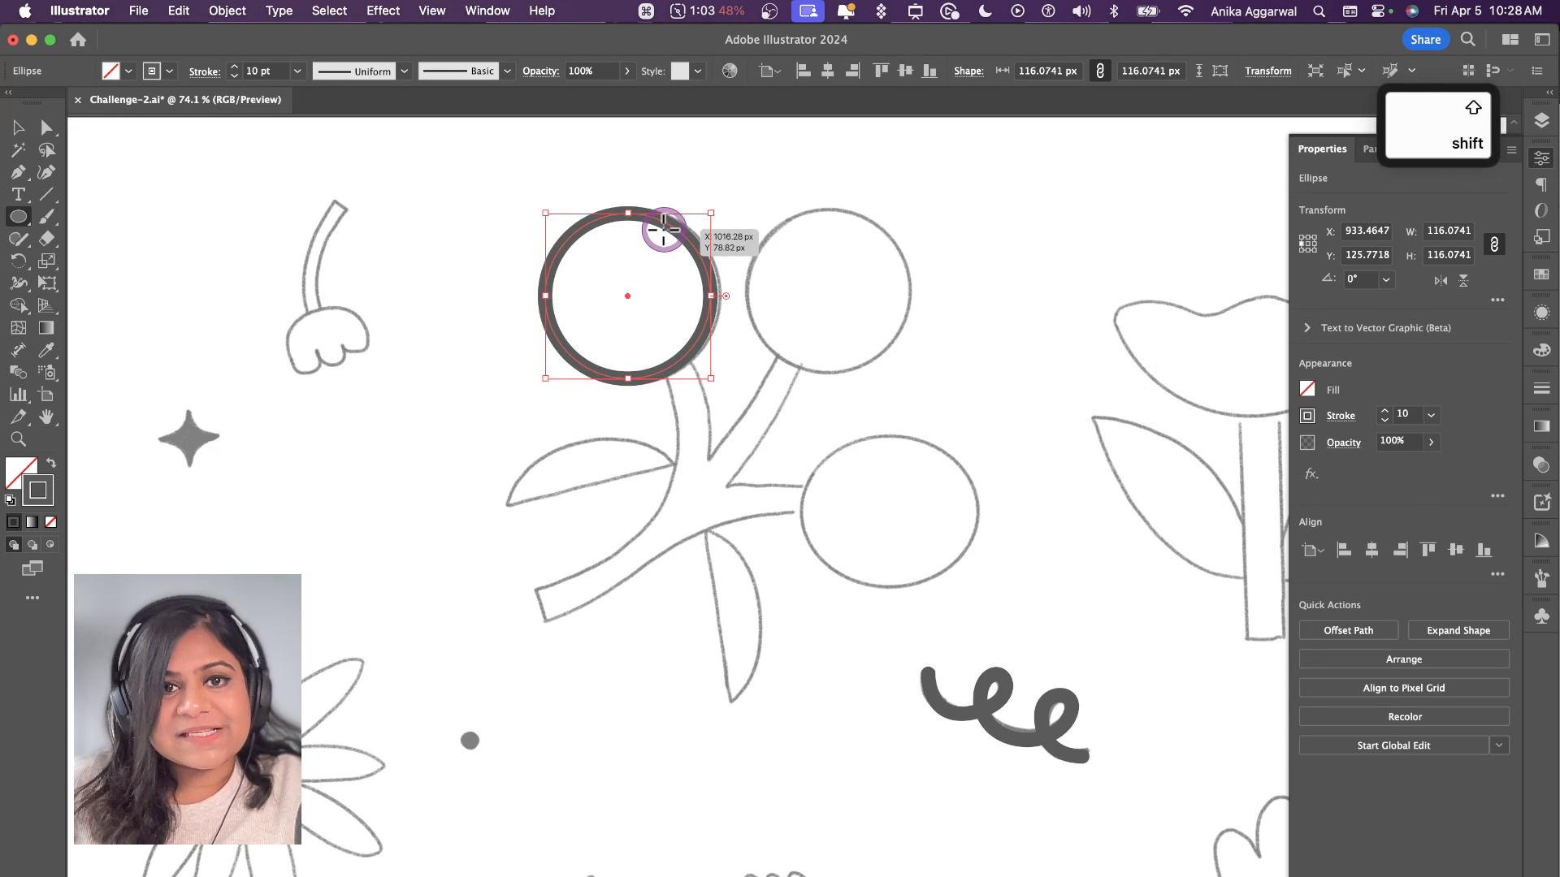
key("shift+x")
Step: Enlarge the circle to about 122 px to match the sketched berry and duplicate it onto the other two berries
key("v")
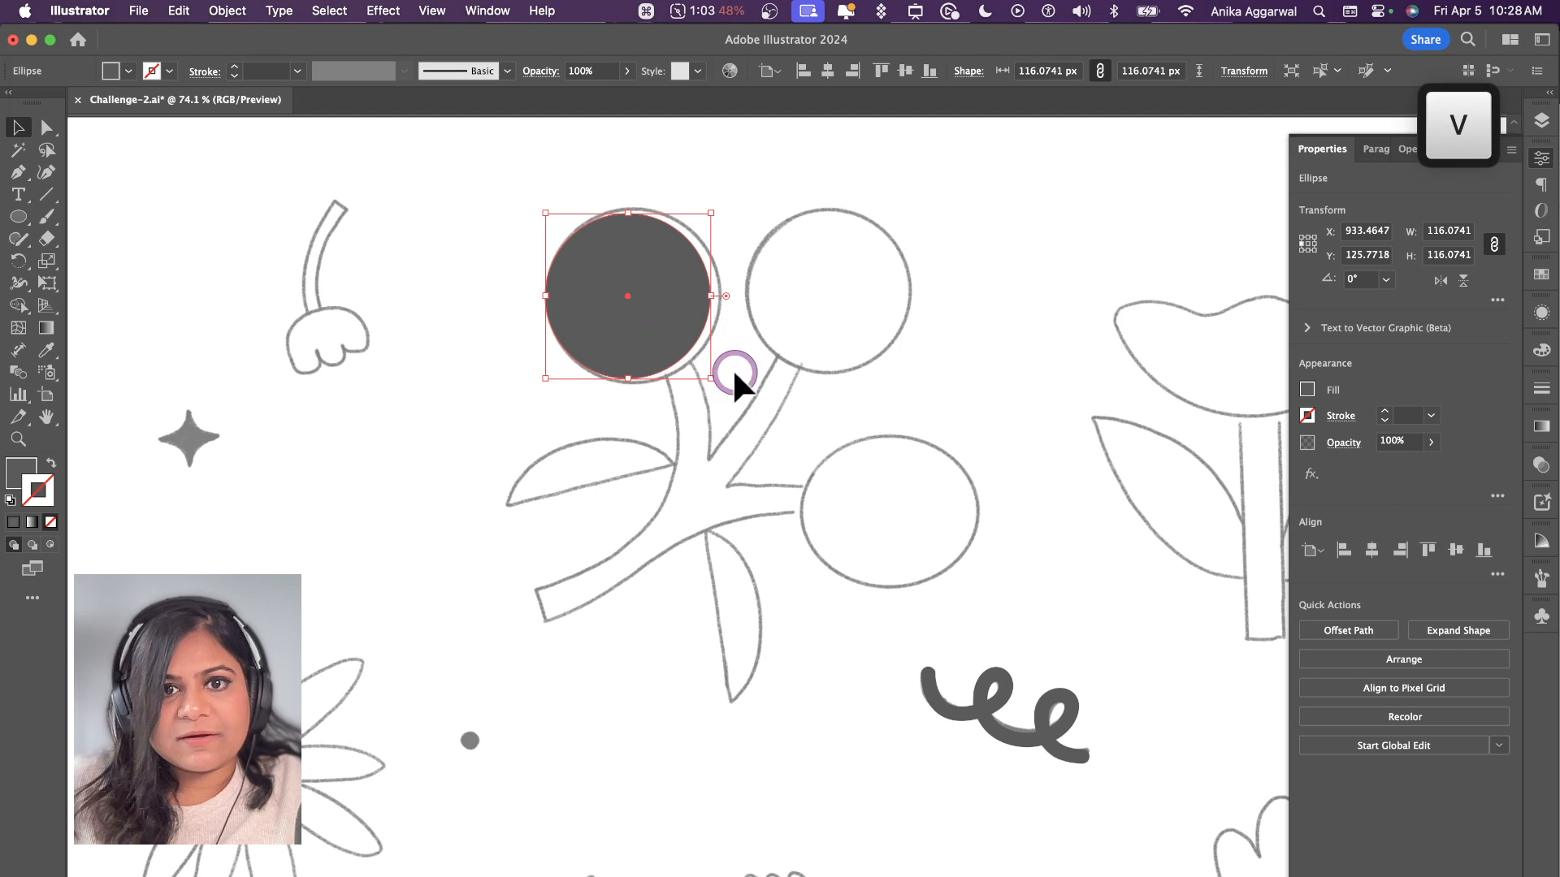
left_click_drag(706, 379, 715, 385)
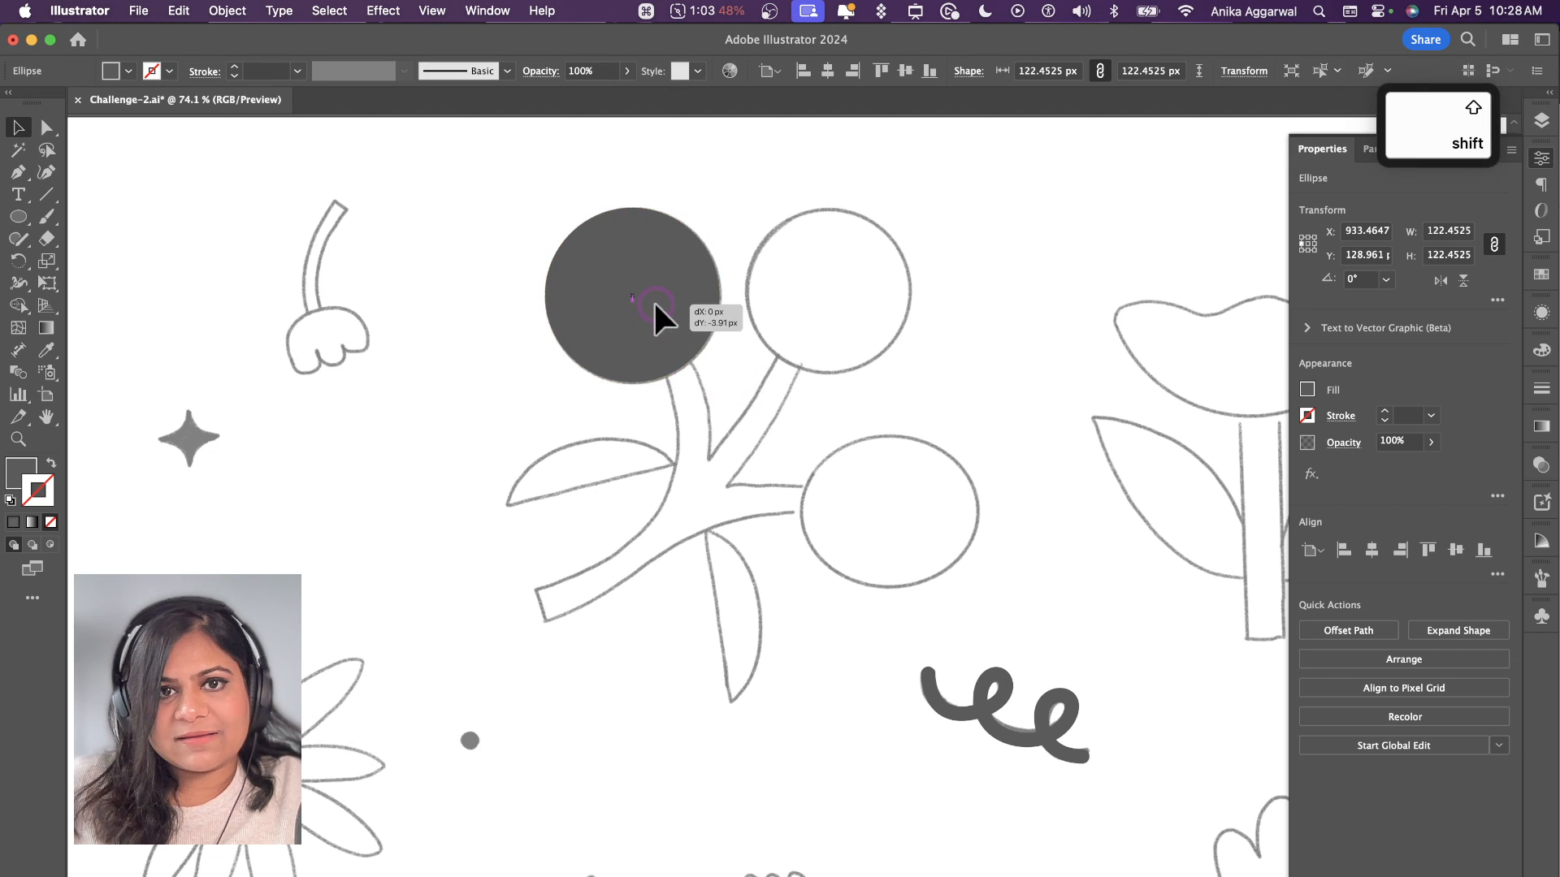
left_click_drag(653, 300, 902, 523)
Step: Trace the branch with the Pen tool from the upper-left berry down around the stem's base and along the underside to the right berry
key("p")
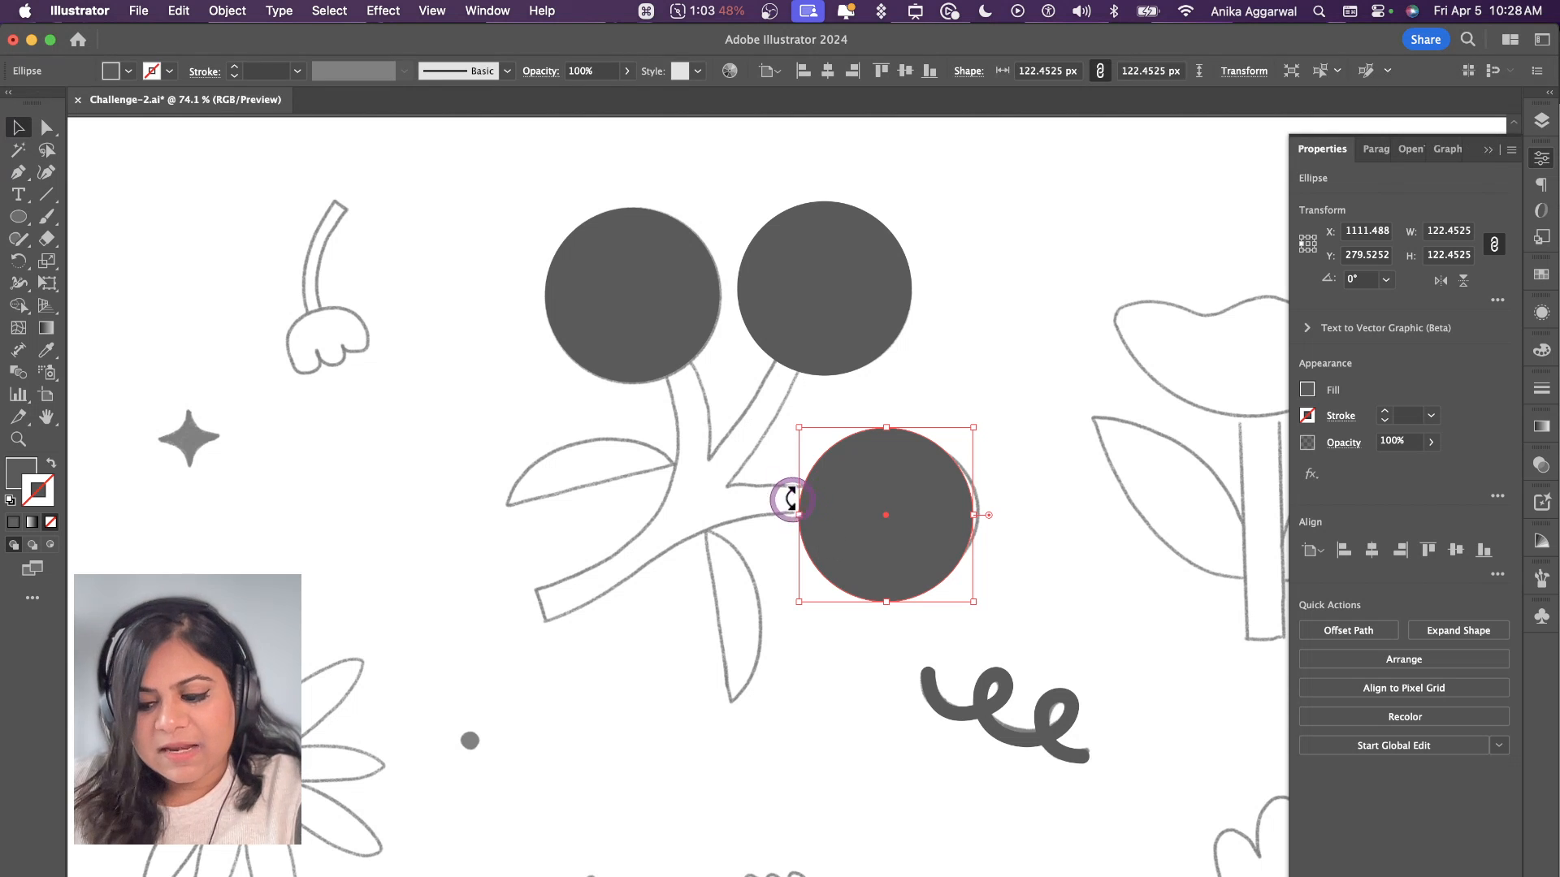
left_click(659, 371)
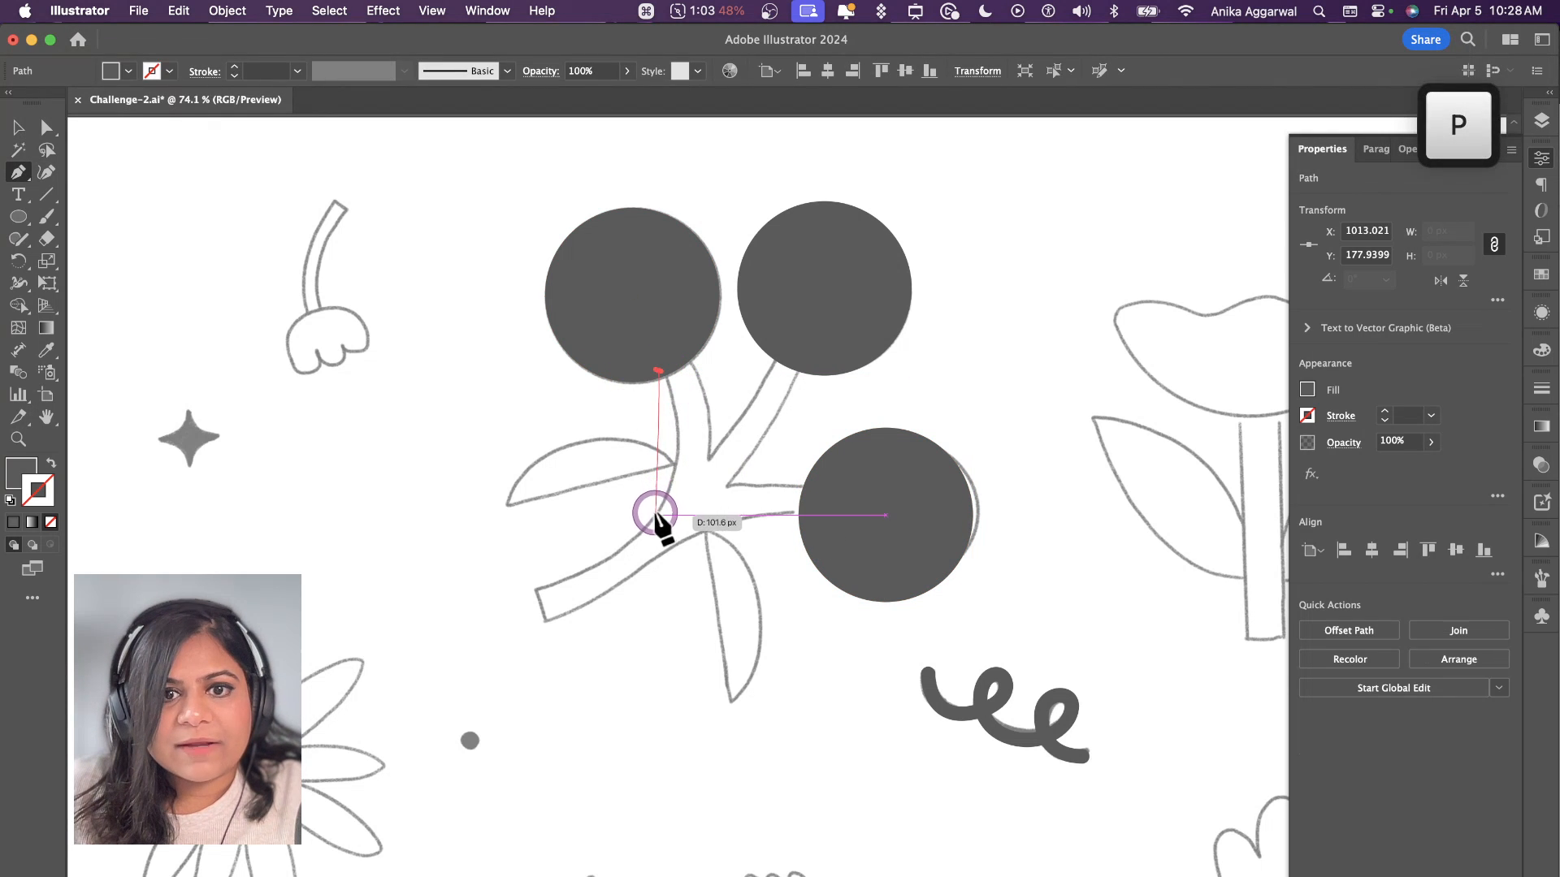
left_click_drag(654, 514, 609, 560)
left_click(533, 592)
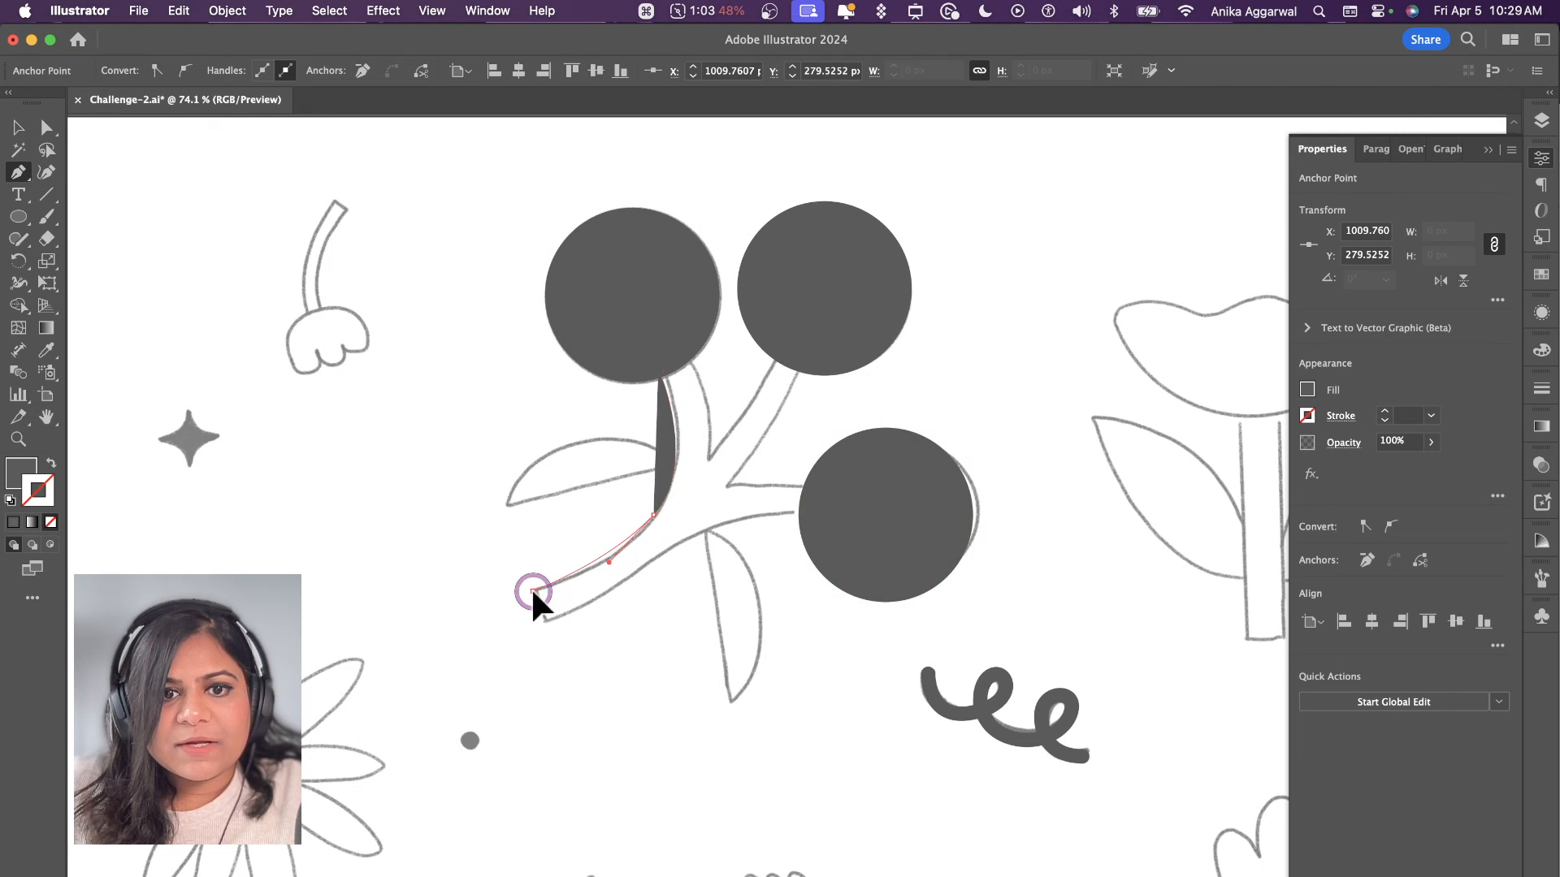
left_click(545, 621)
left_click_drag(701, 532, 765, 517)
left_click_drag(799, 515, 837, 518)
left_click(819, 483)
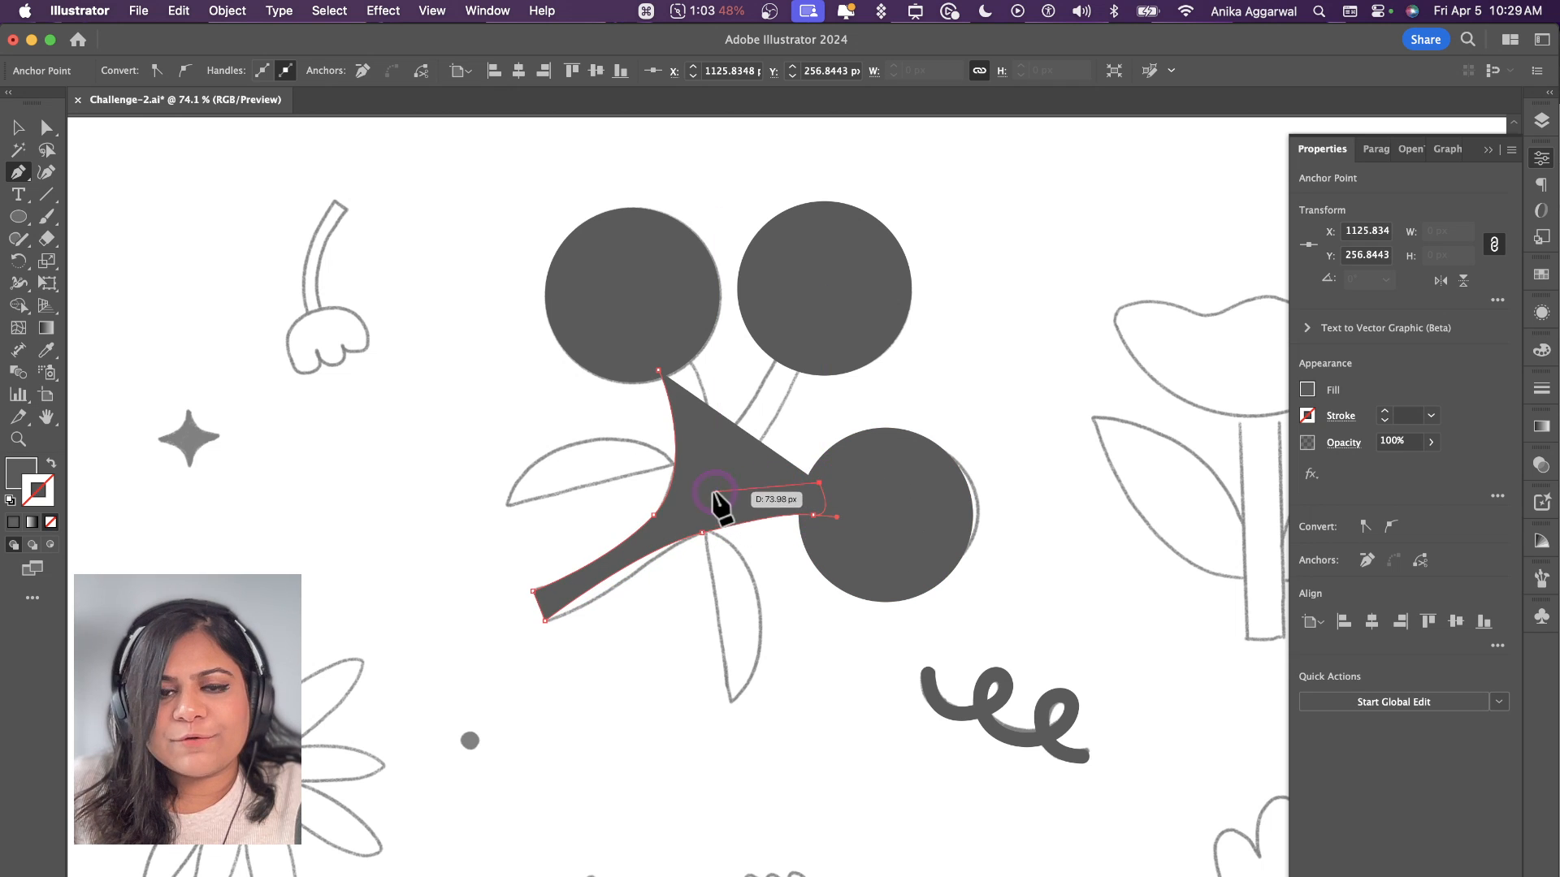
Step: Continue the branch outline around the upper-right and upper-left twigs and close the path at its starting point
left_click(715, 494)
left_click_drag(803, 361, 807, 309)
left_click(783, 340)
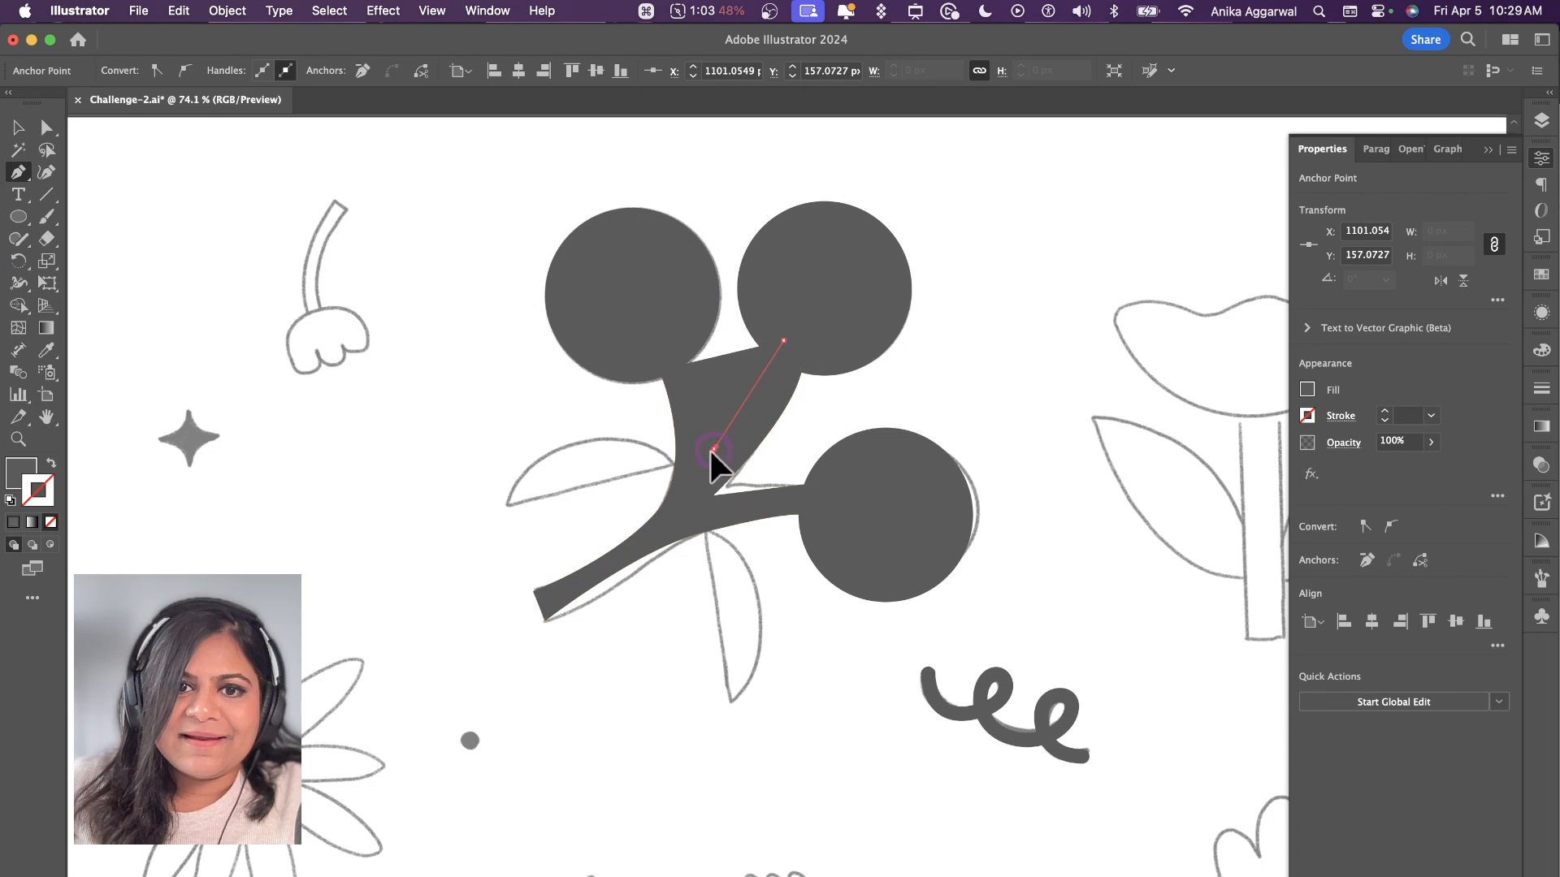
left_click_drag(712, 450, 698, 456)
left_click_drag(684, 350, 659, 319)
left_click(659, 371)
key("v")
Step: Refine the branch shape's anchor points at the twig forks and its underside curve with the Direct Selection tool
key("a")
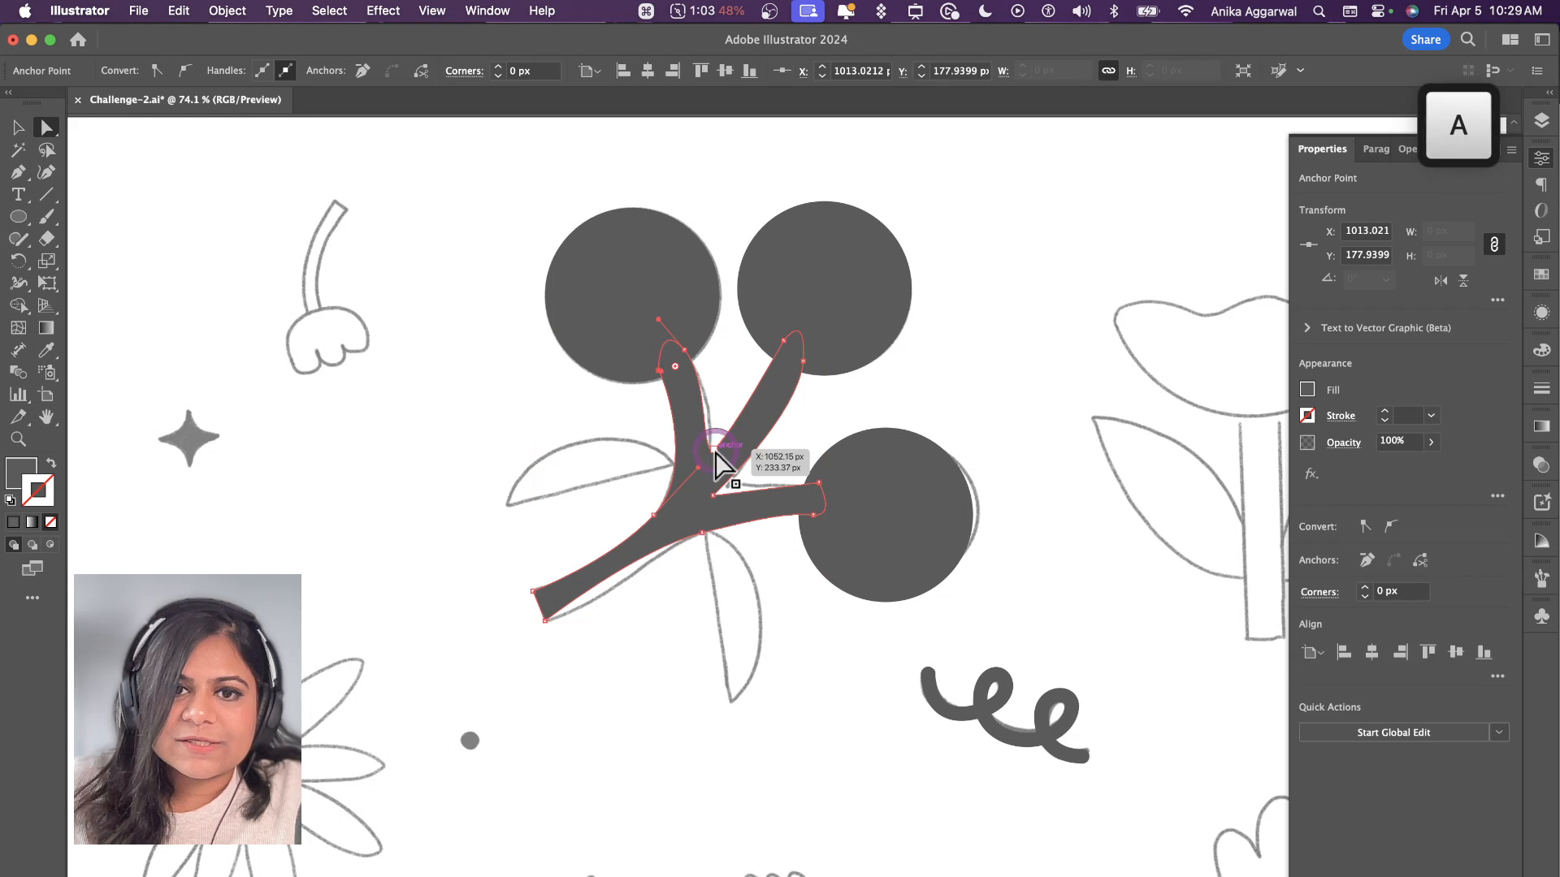
left_click(714, 453)
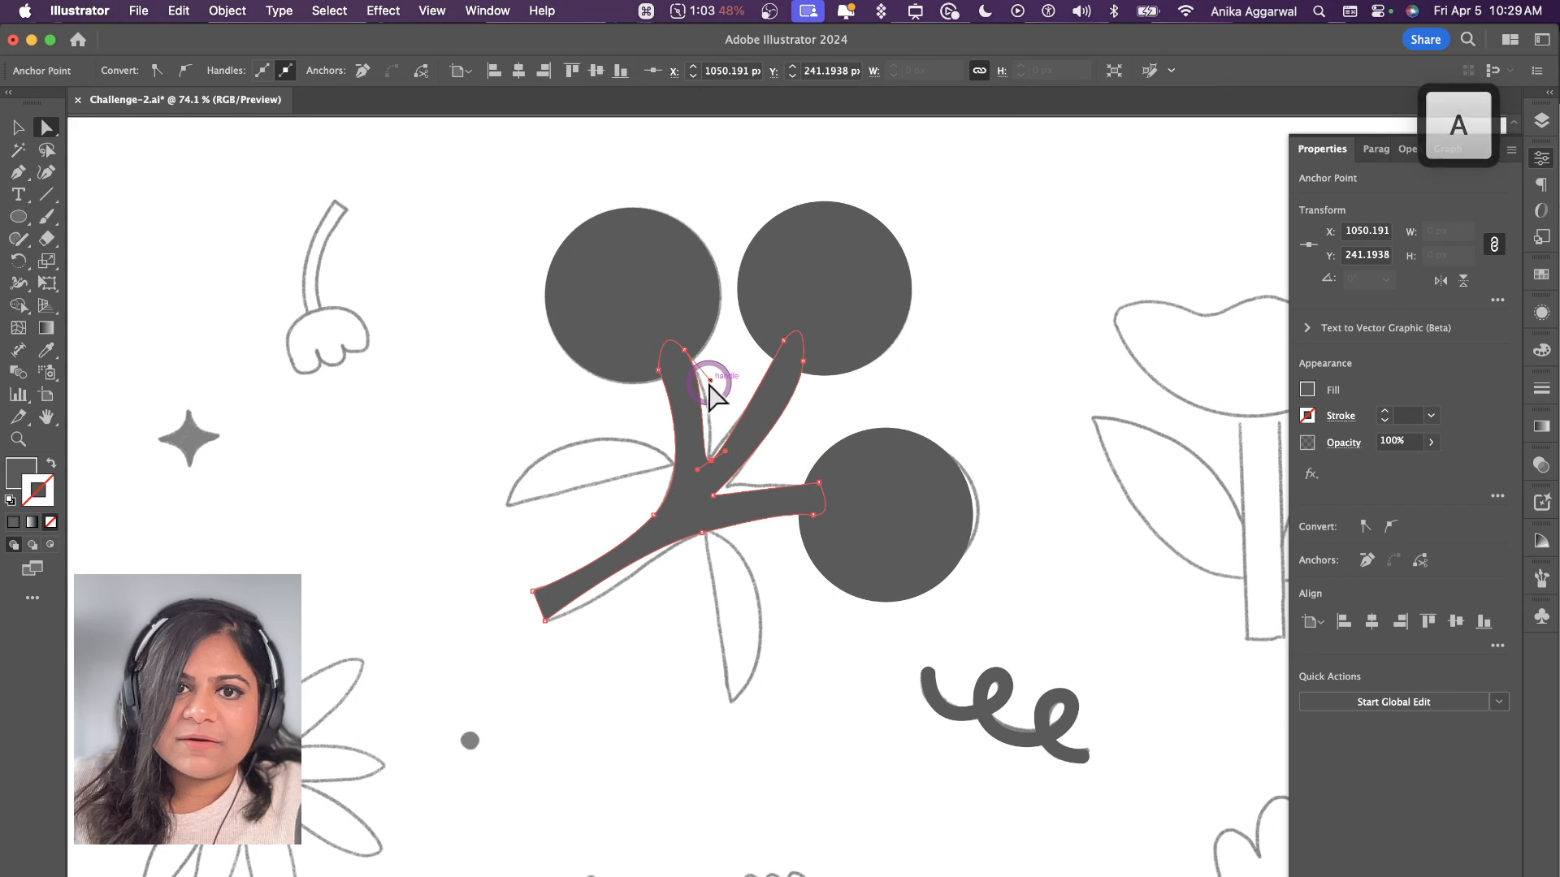
left_click(738, 455)
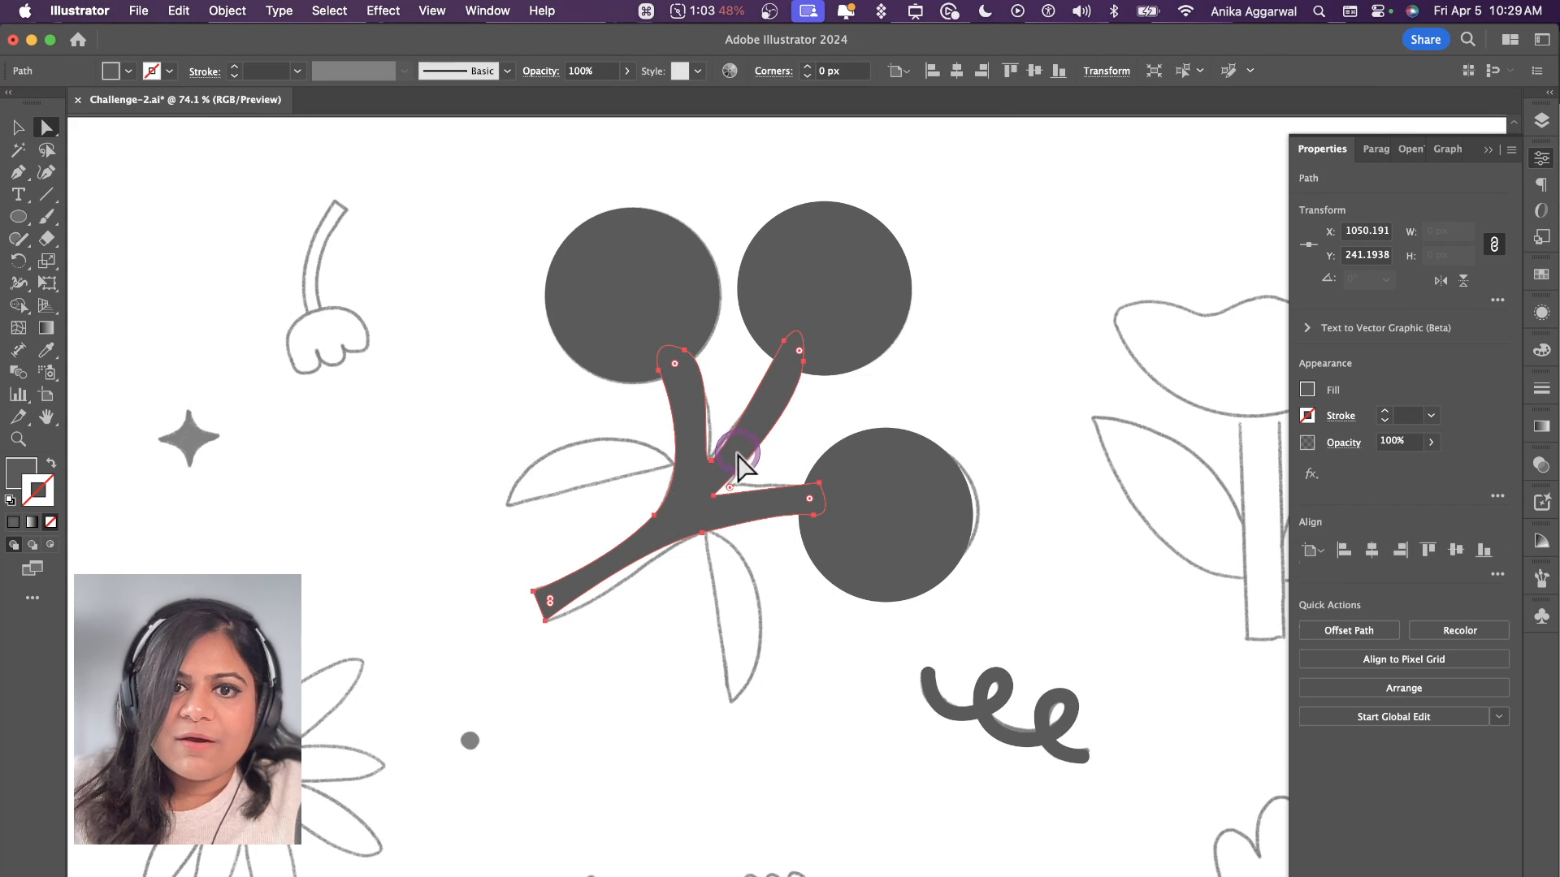
left_click(714, 455)
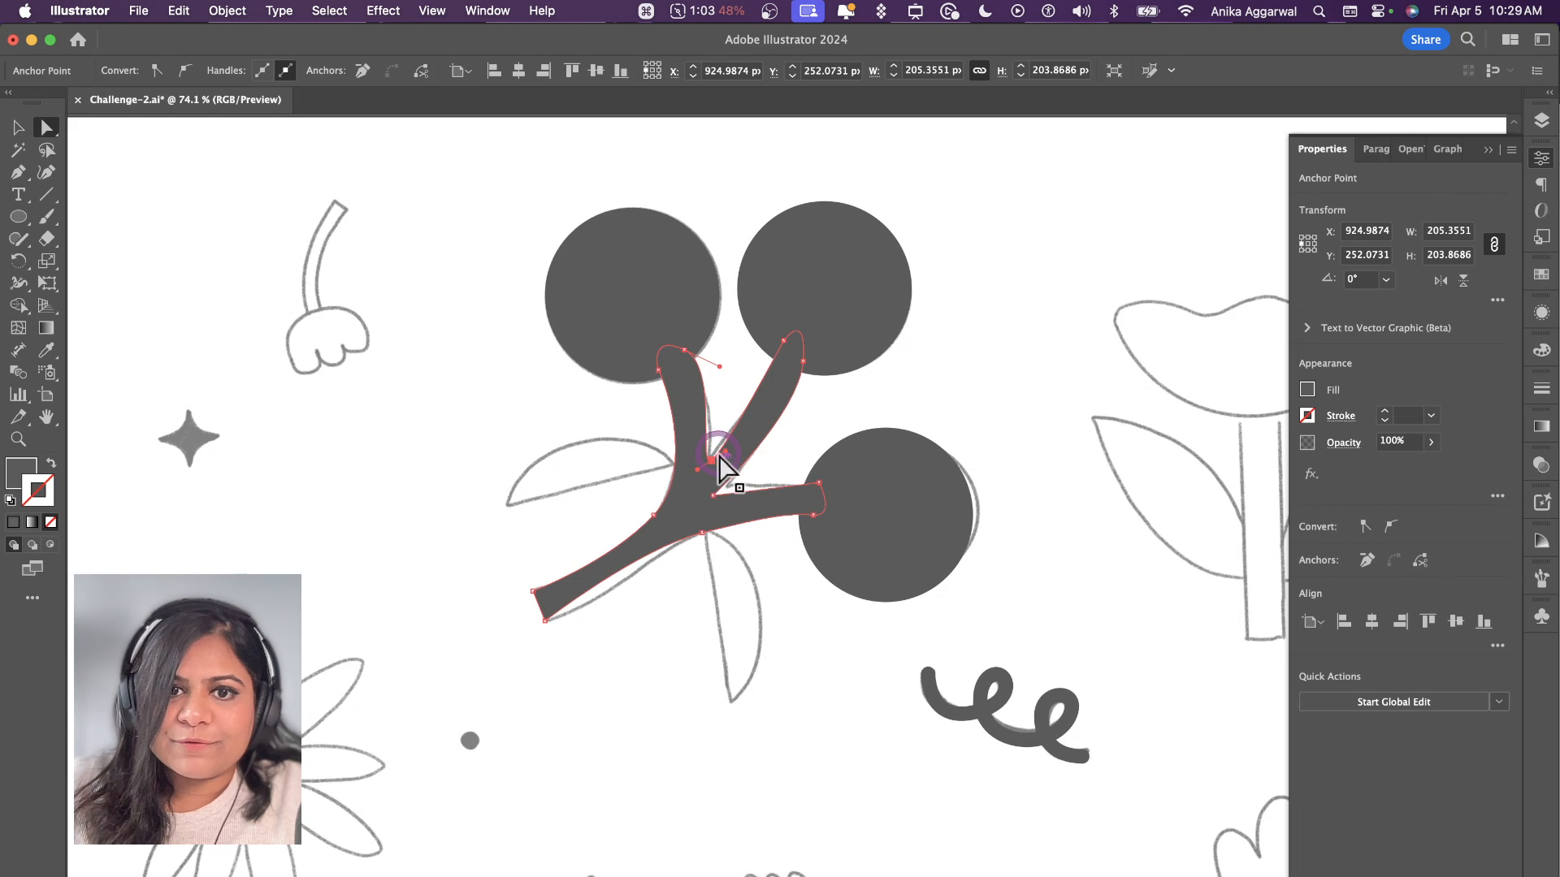
left_click_drag(713, 494, 726, 485)
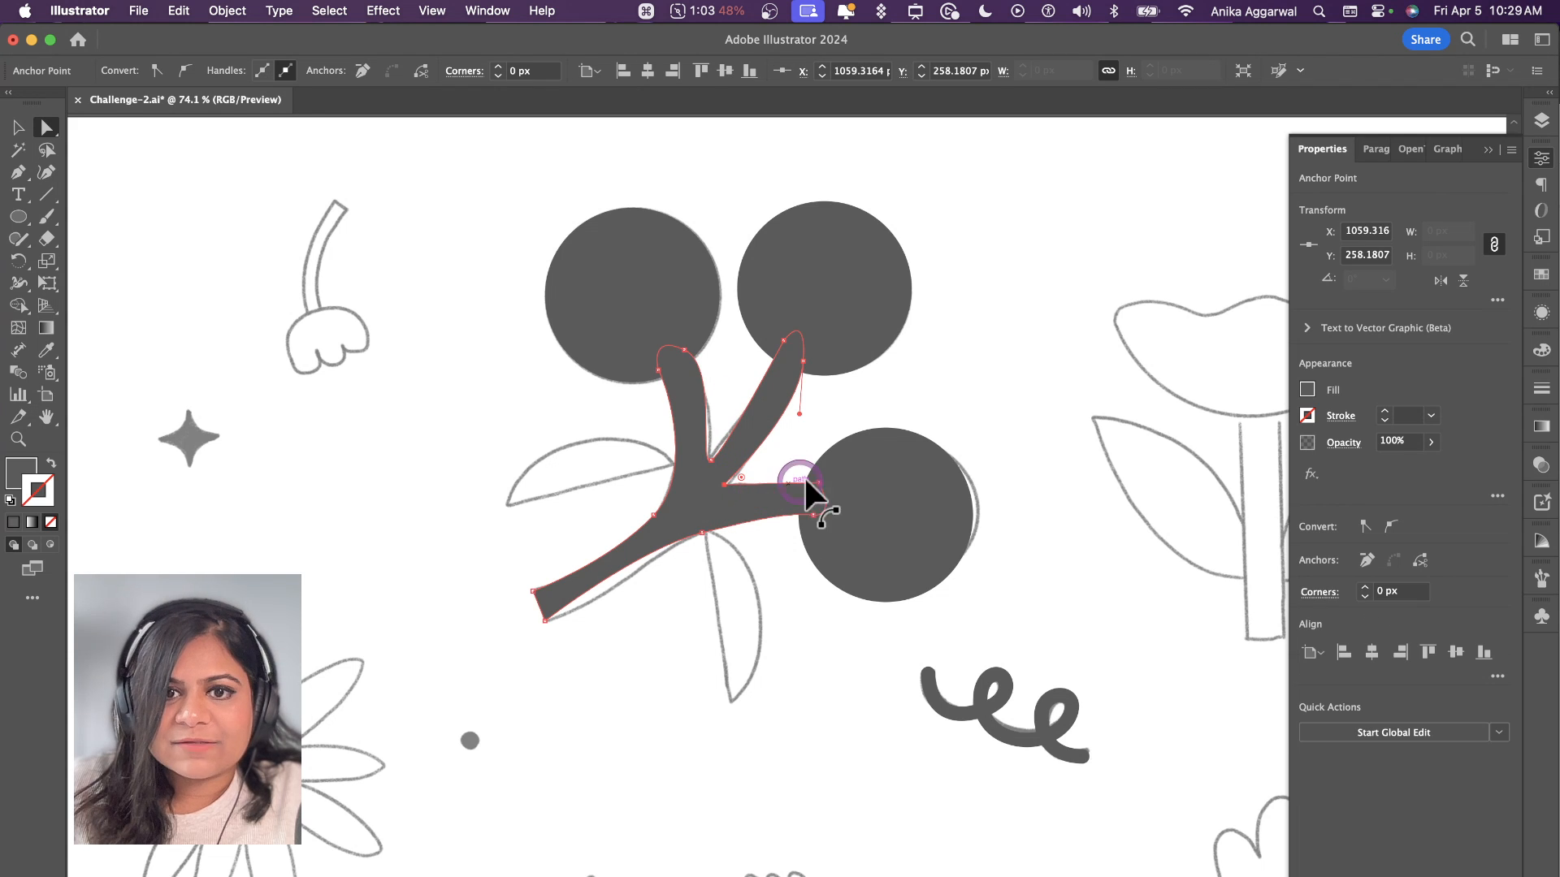
left_click(820, 485)
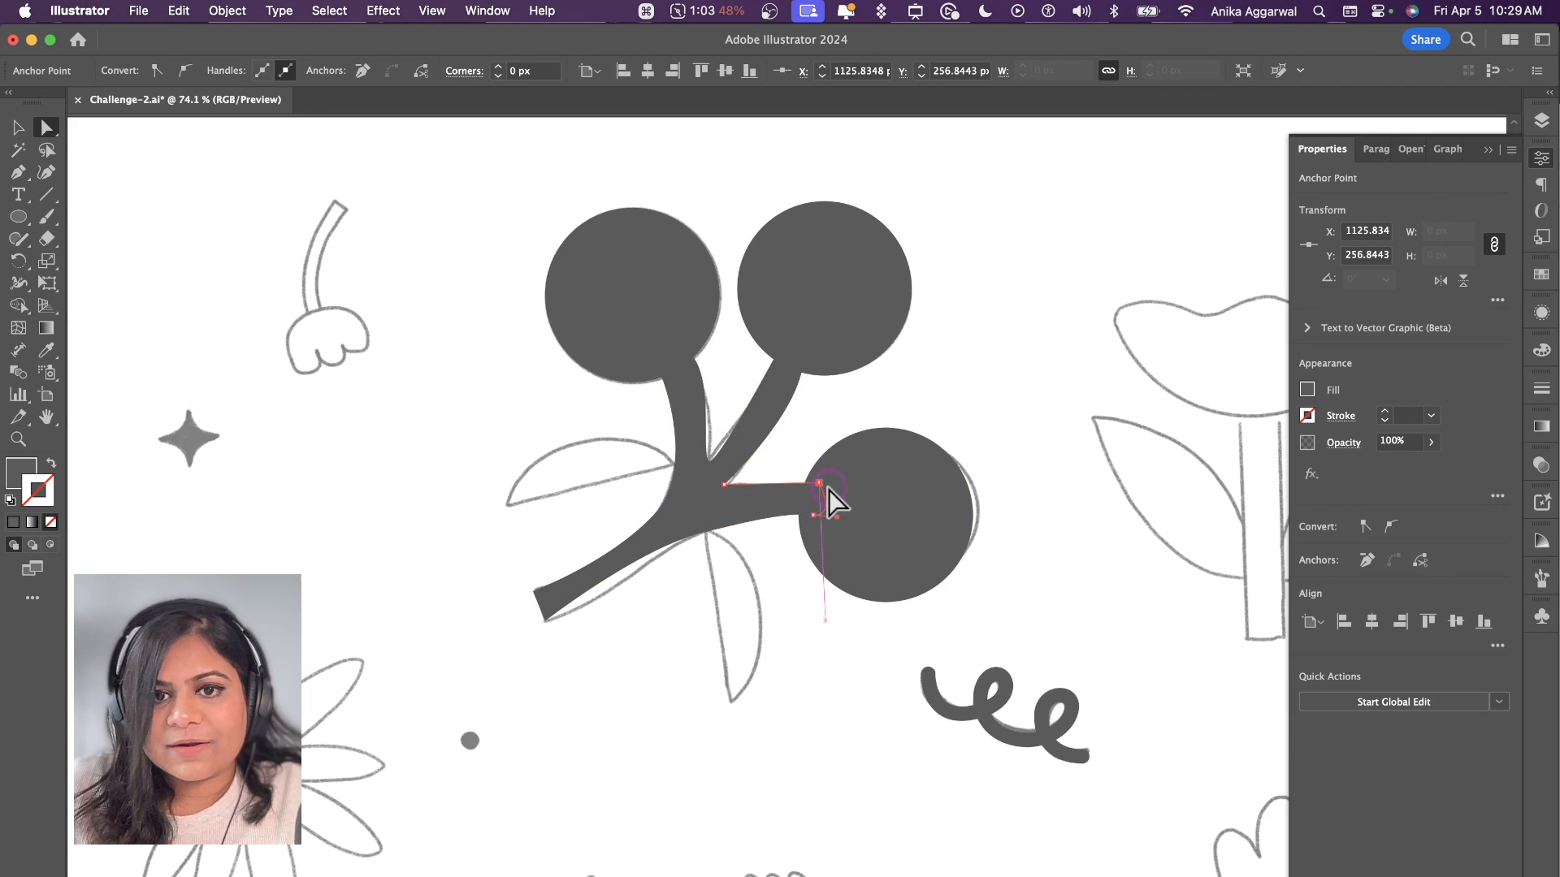
left_click(865, 389)
left_click(703, 535)
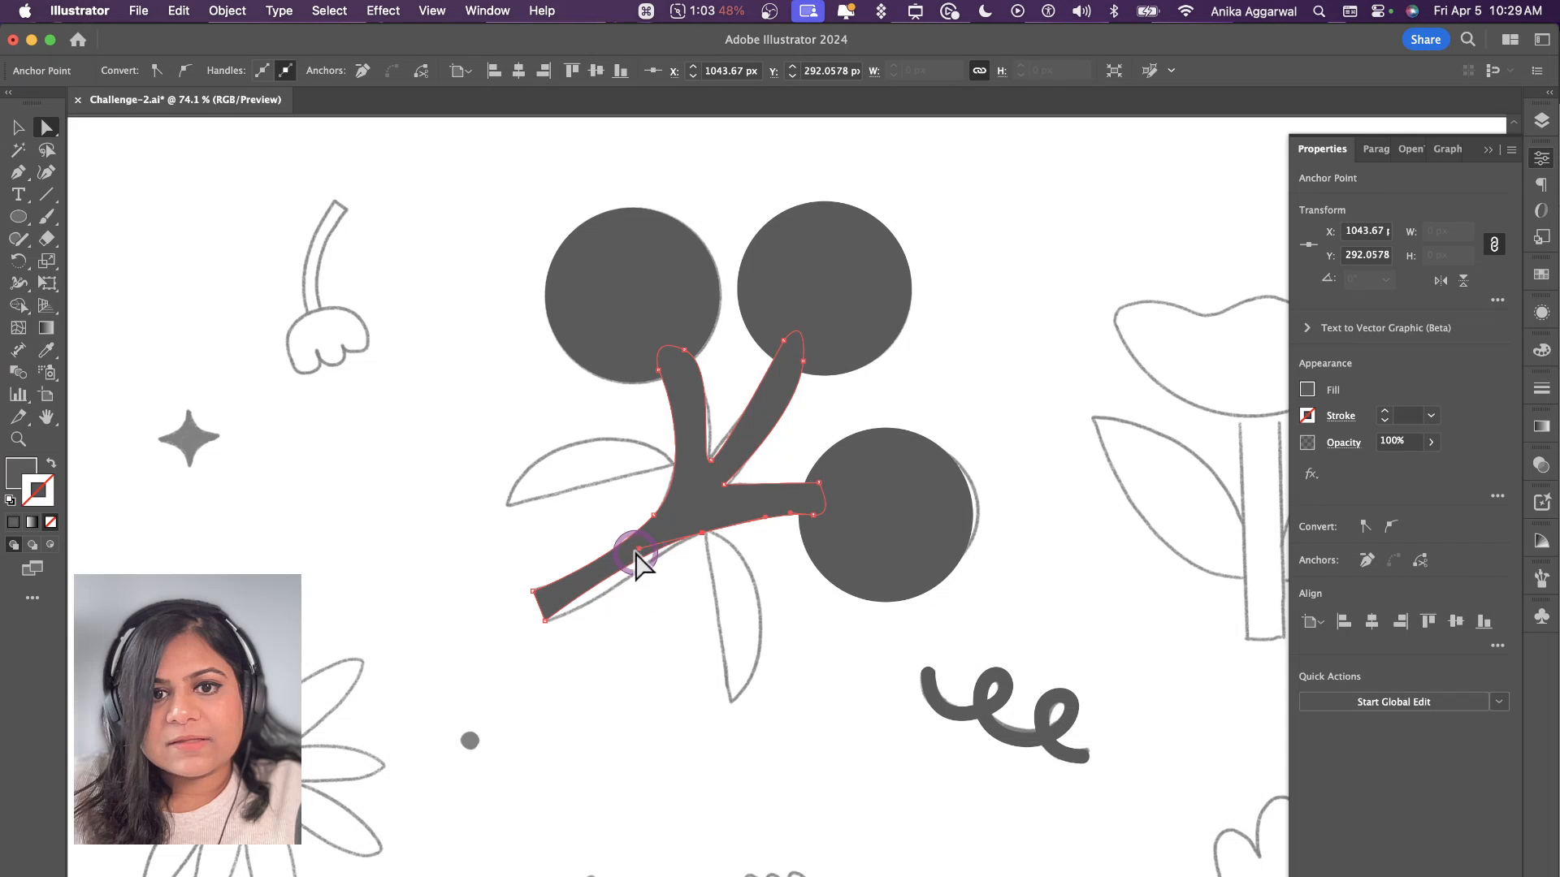
left_click(822, 437)
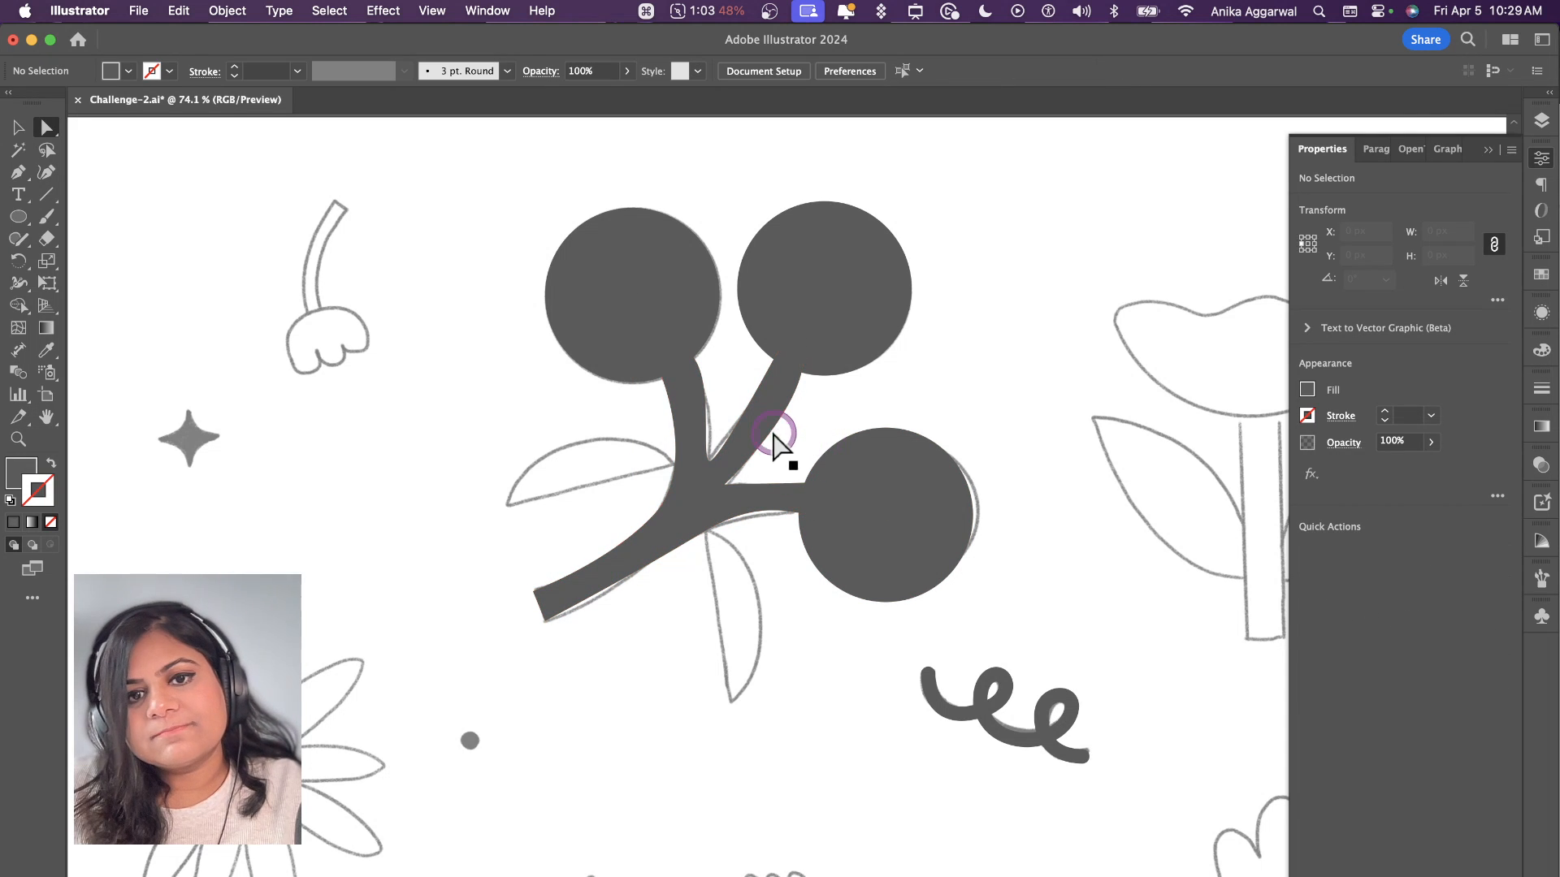
Step: Delete the traced branch shape
key("v")
left_click(767, 428)
key("Delete")
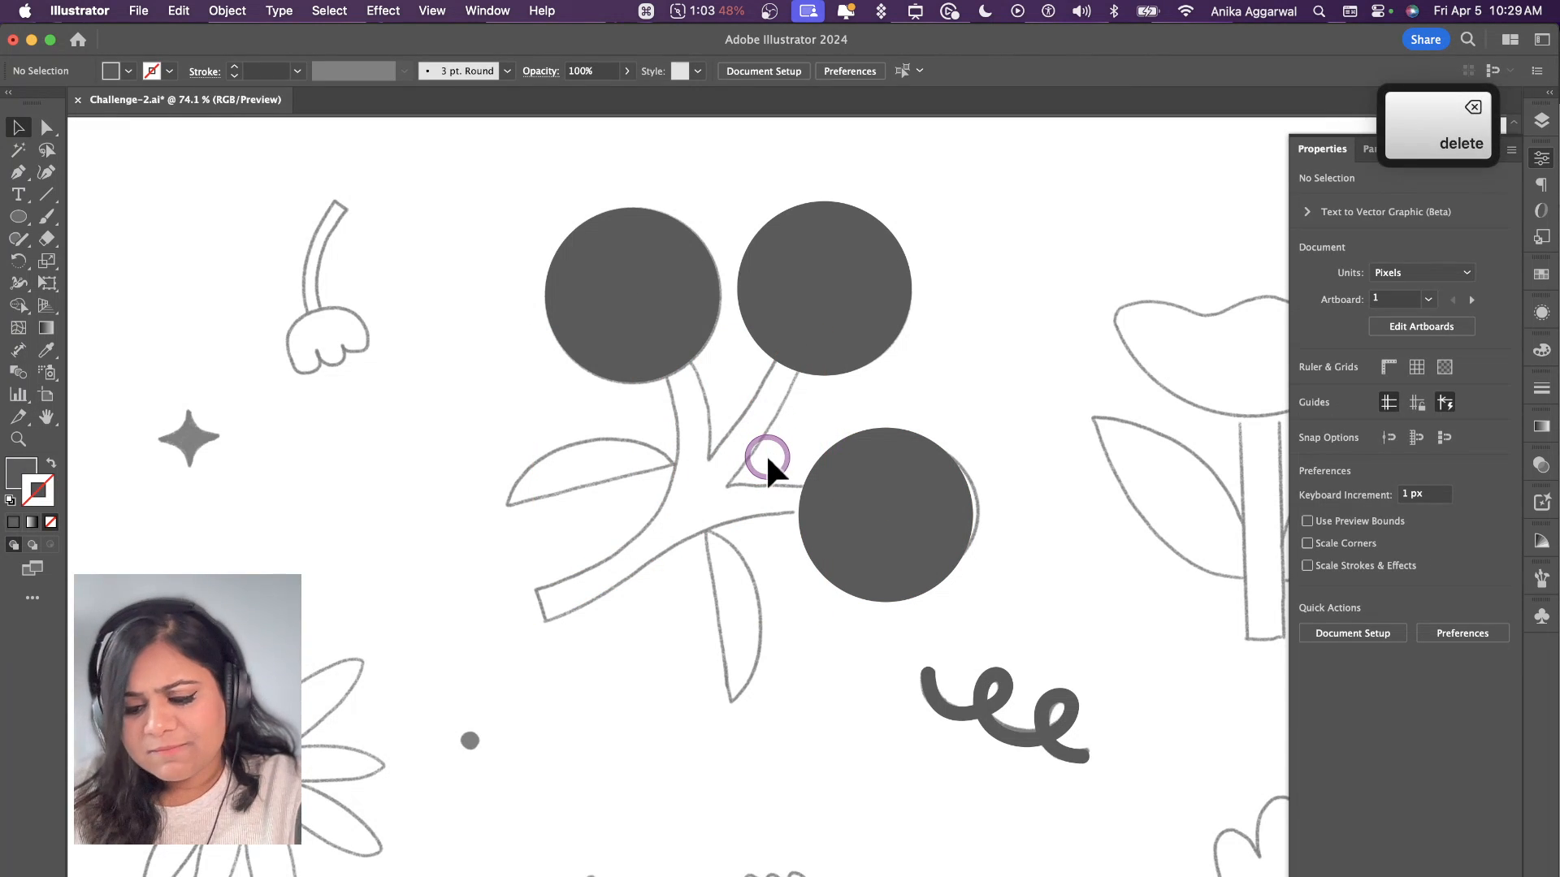
Step: Retrace the branch's left edge, base, underside and right twig with the Pen tool, using a 1 pt stroke and no fill
key("p")
left_click(655, 364)
left_click_drag(663, 508, 615, 550)
left_click_drag(539, 586, 711, 524)
mouse_move(810, 515)
left_mouse_down()
mouse_move(859, 519)
mouse_move(801, 491)
mouse_move(724, 486)
left_mouse_up()
left_click(816, 482)
key("shift+x")
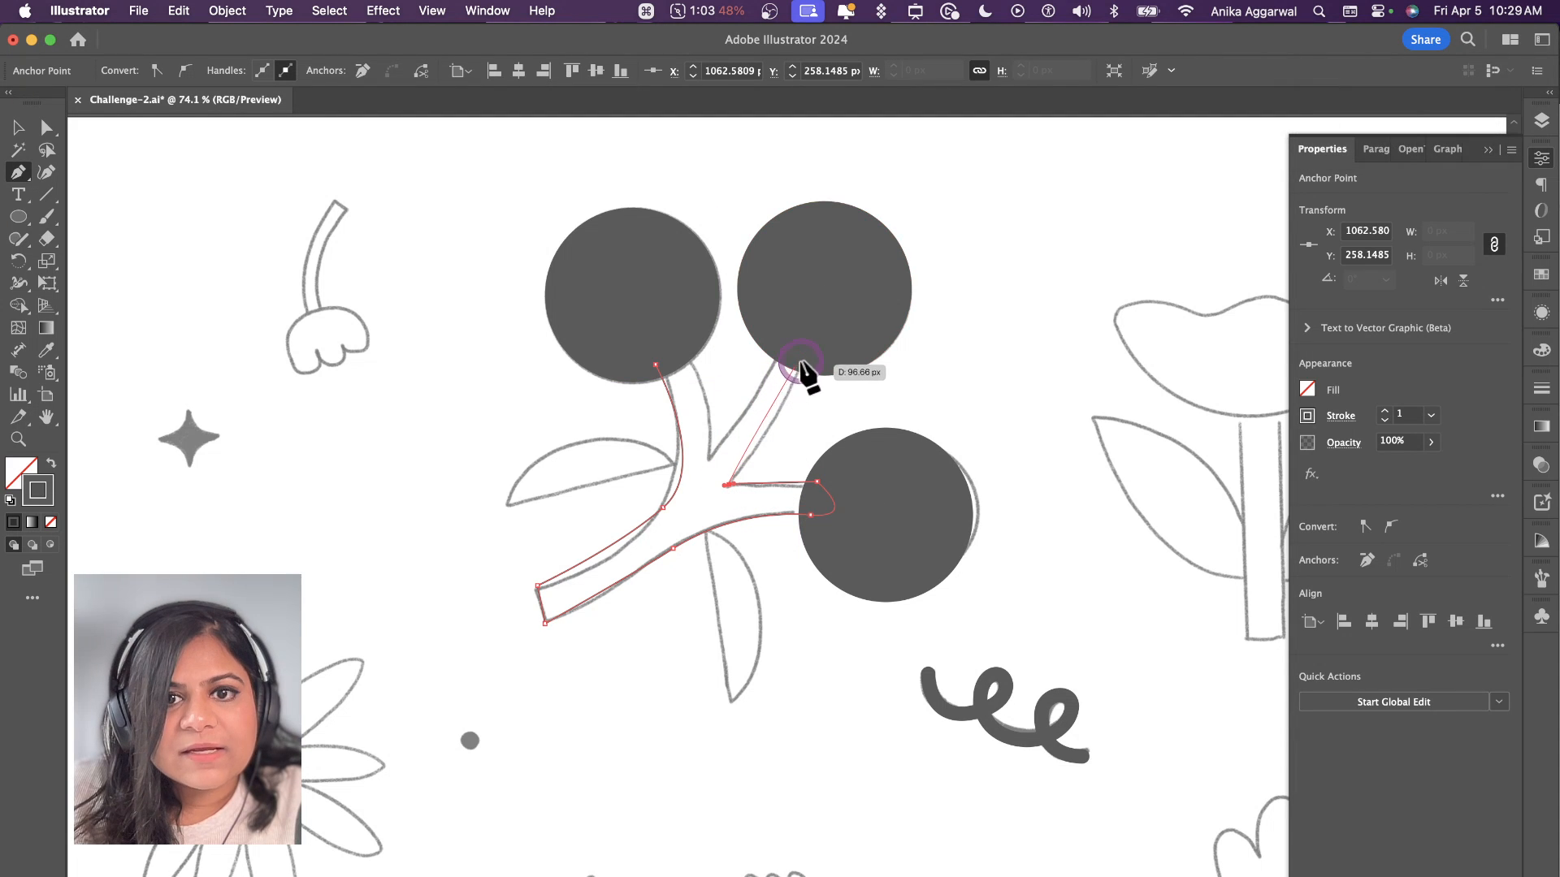
Step: Trace the berry branch's upper-right and upper-left twigs with the Pen tool and close the path at its starting point
left_click_drag(798, 359, 802, 316)
left_click(781, 336)
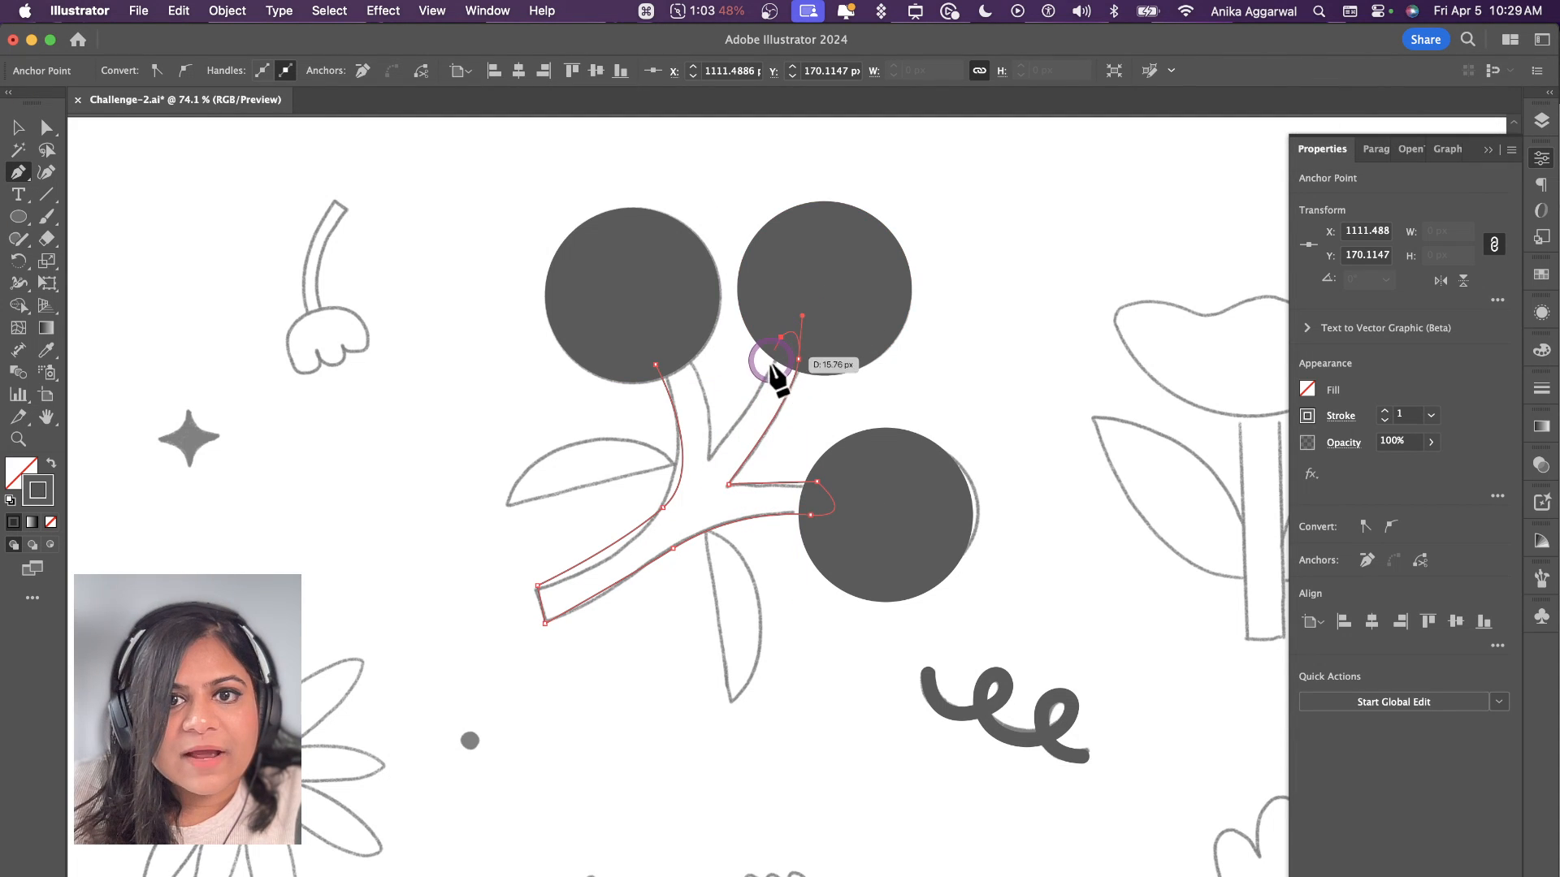
left_click_drag(709, 455, 679, 479)
left_click(708, 457)
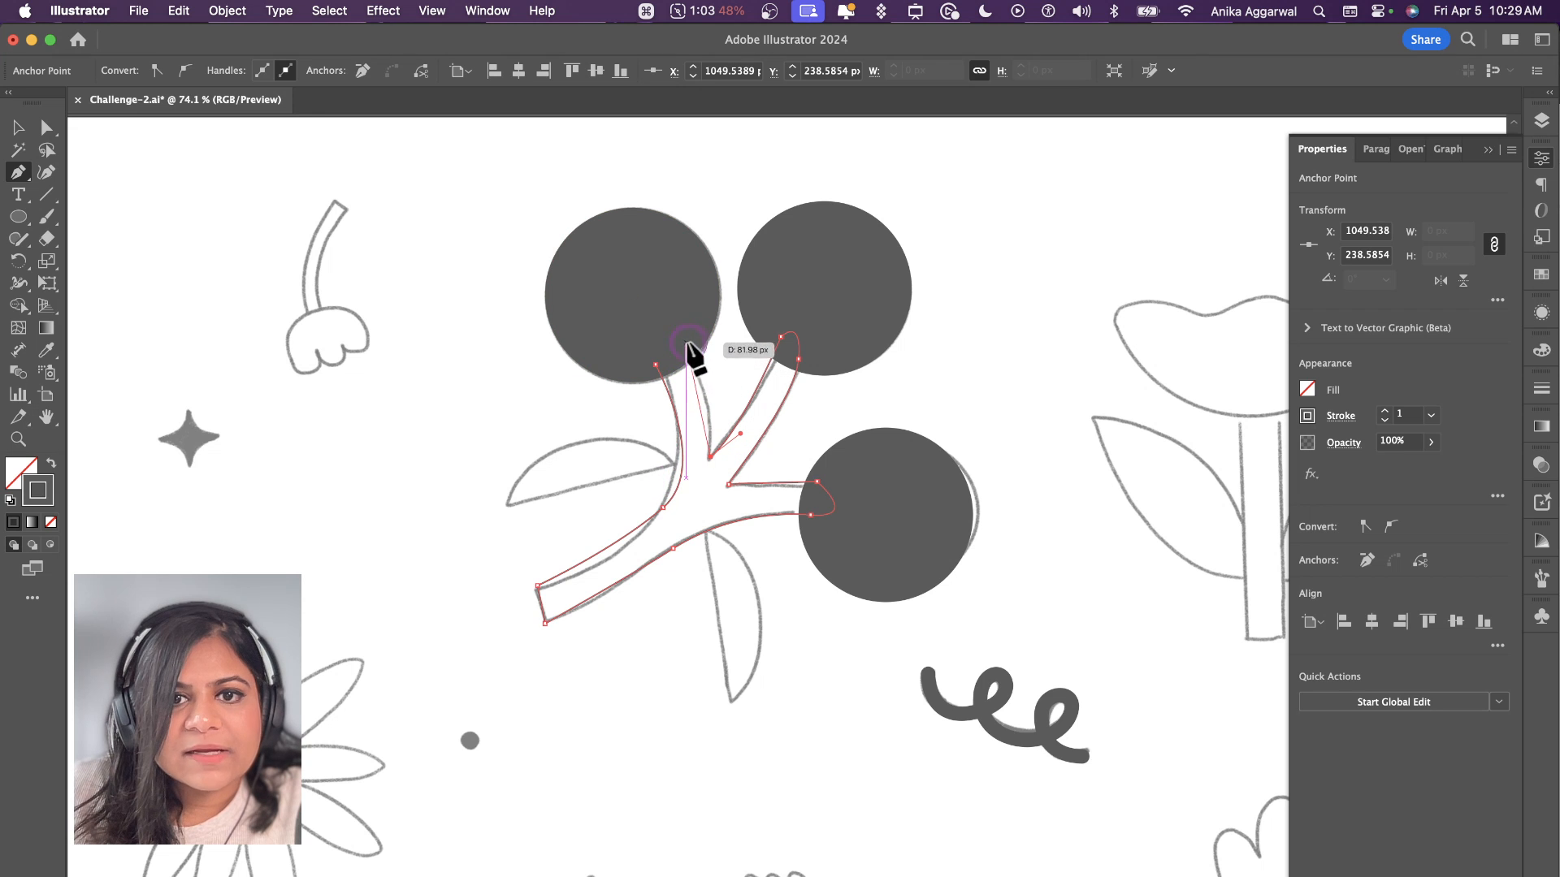
mouse_move(687, 343)
left_mouse_down()
mouse_move(663, 323)
mouse_move(661, 366)
left_mouse_up()
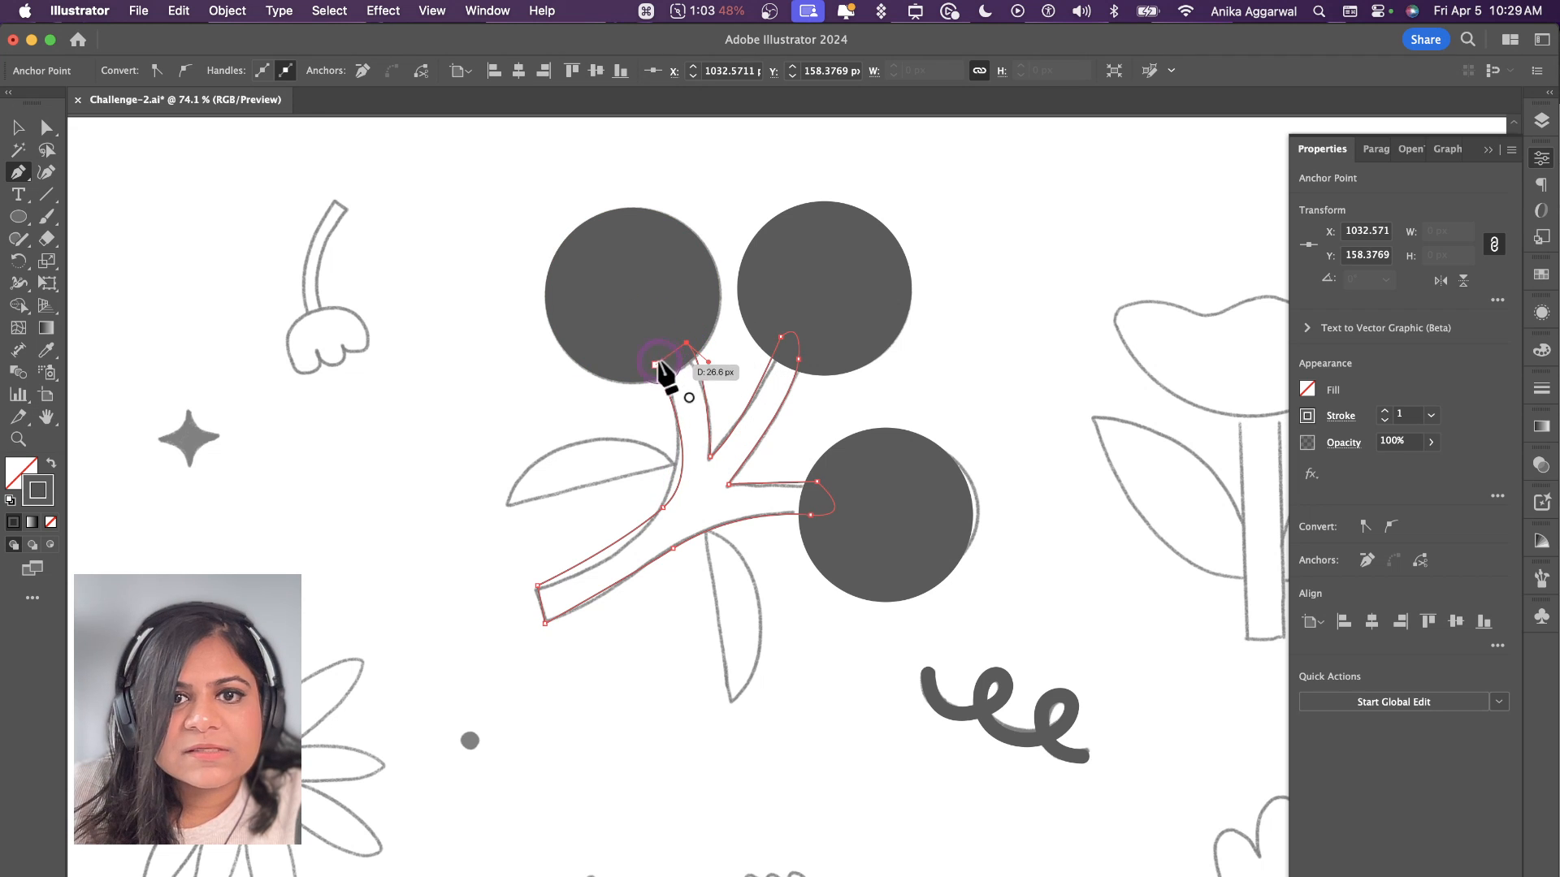
left_click(776, 356)
Step: Swap the branch's stroke for a solid fill and curve its left edge to match the sketch with the Direct Selection tool
key("shift+x")
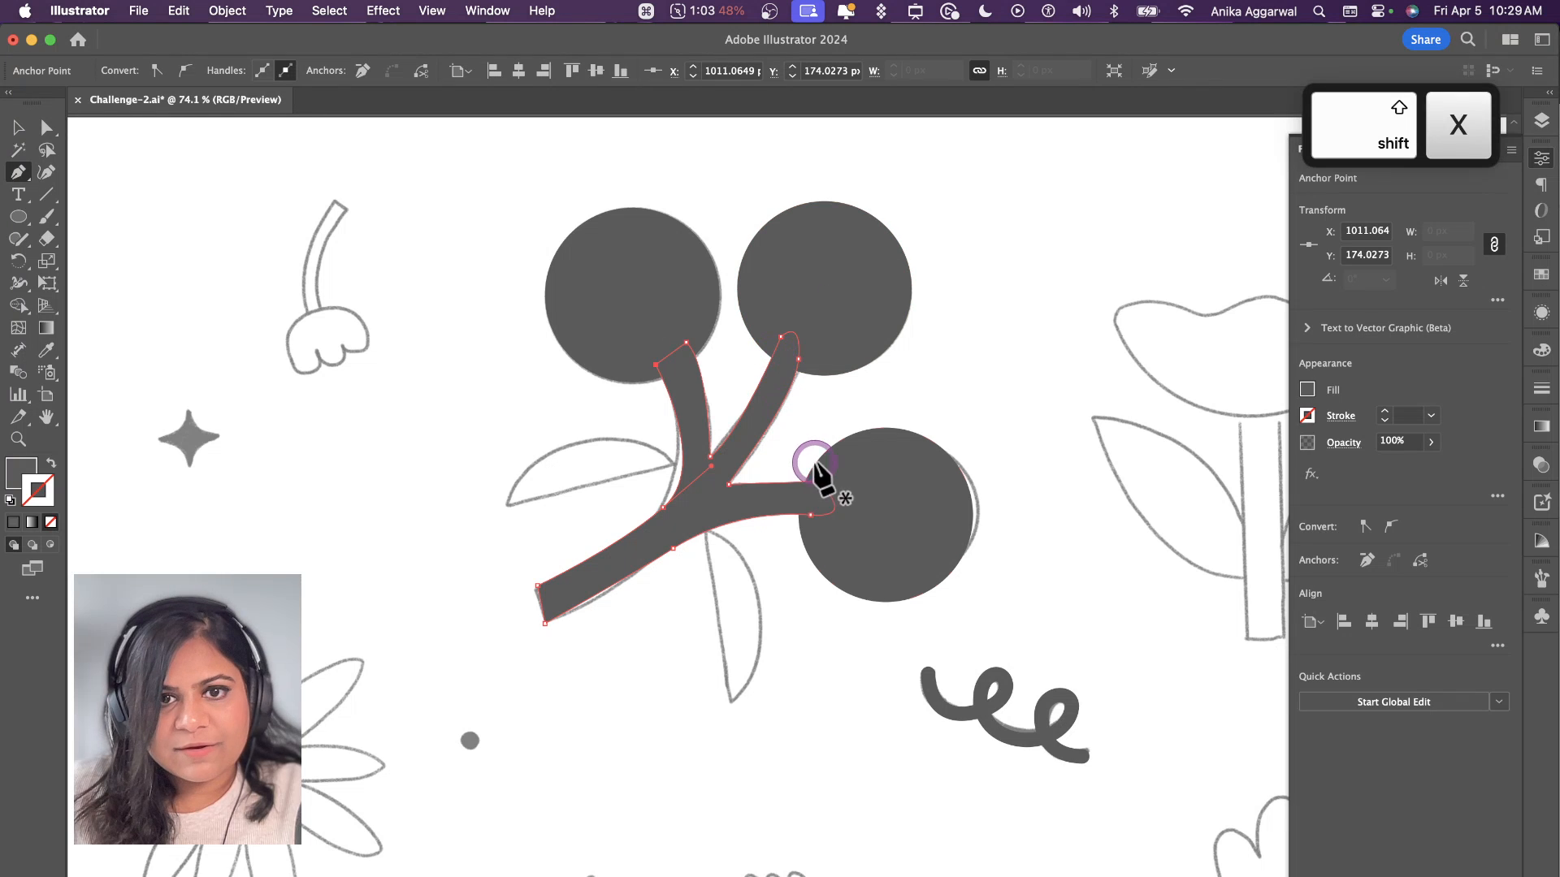
key("a")
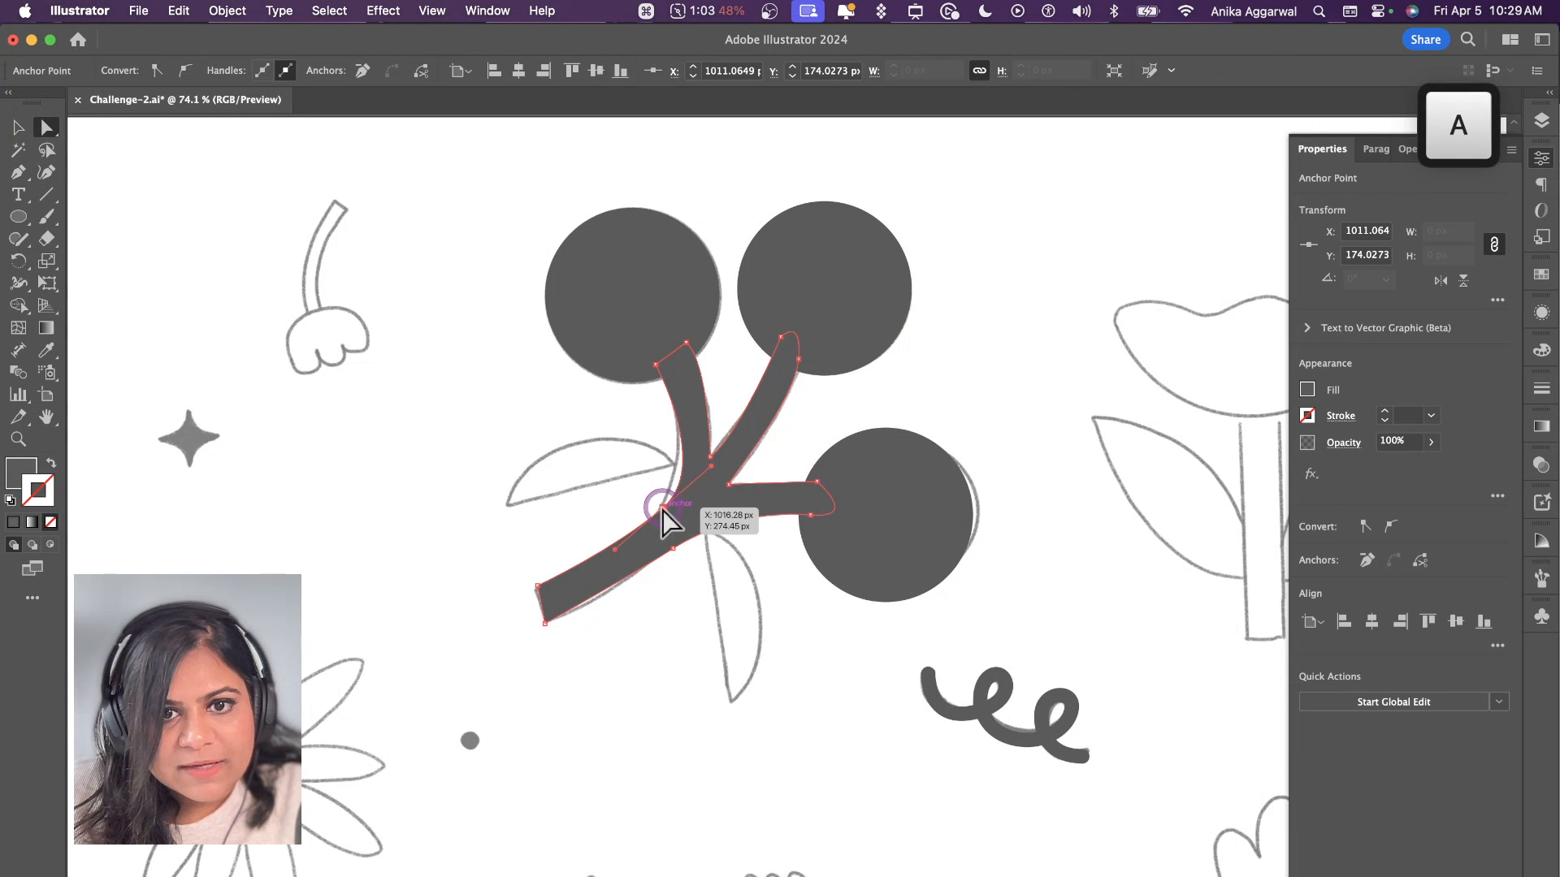
left_click(816, 427)
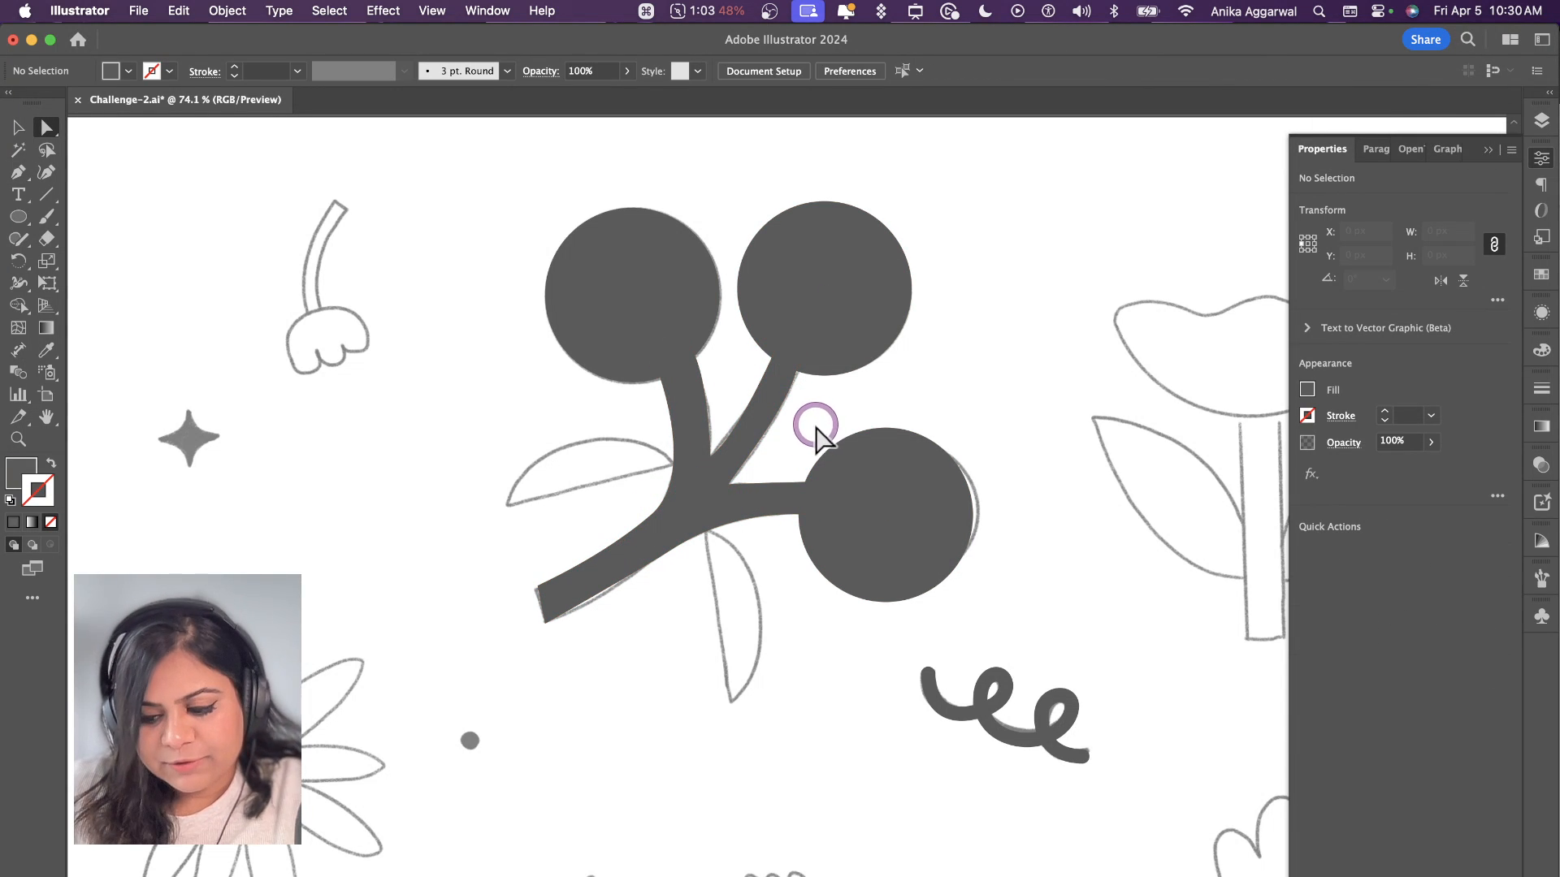
Step: Trace the leaf on the berry branch's left side as a closed filled shape with the Pen tool
key("p")
left_click(686, 461)
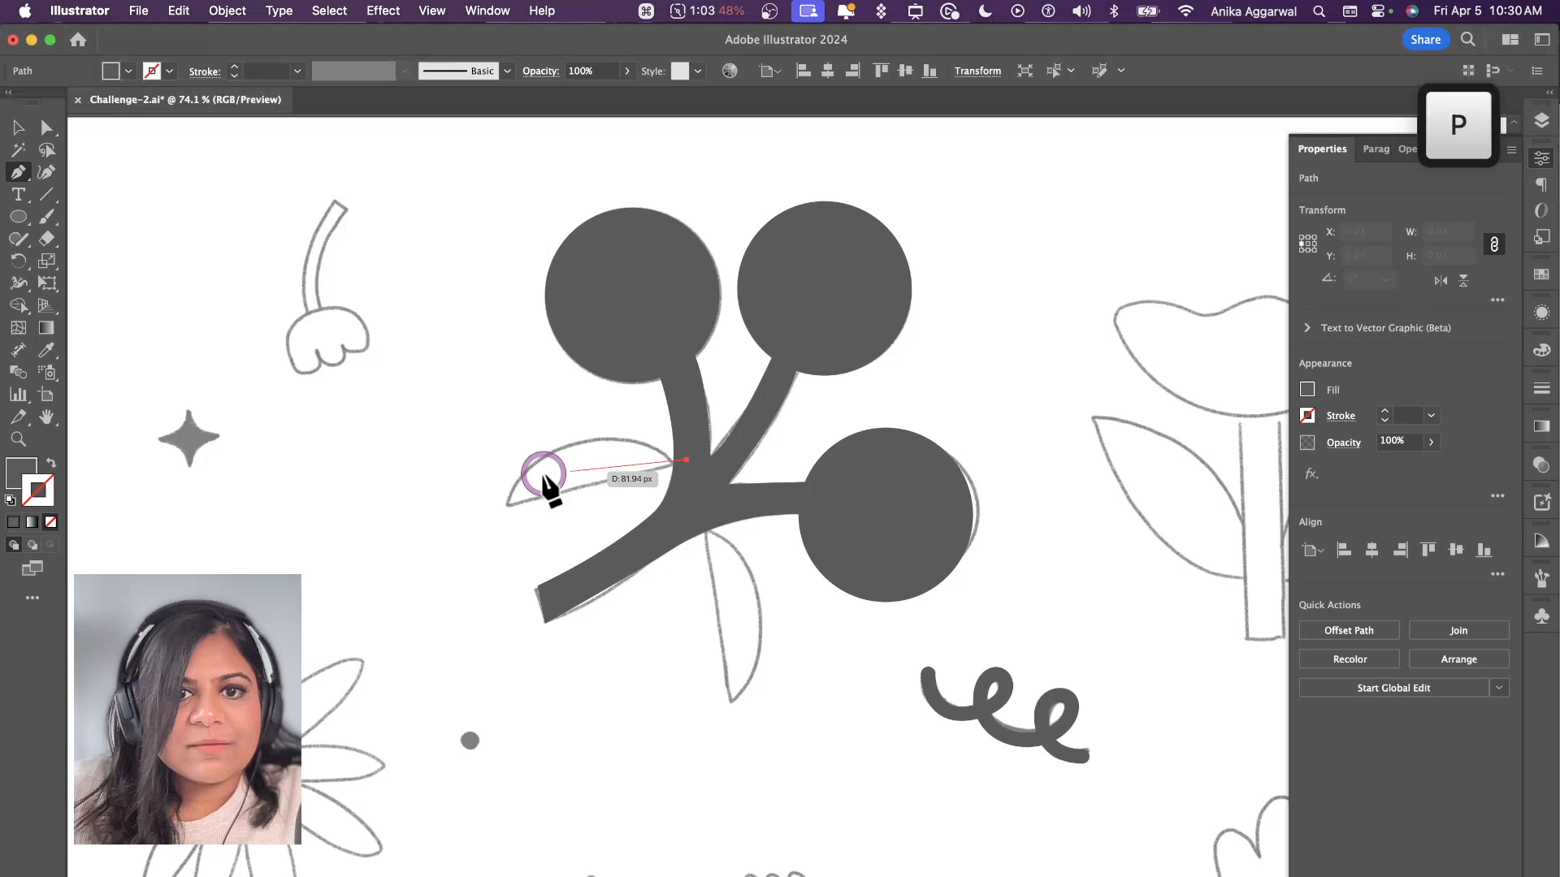
left_click(505, 507)
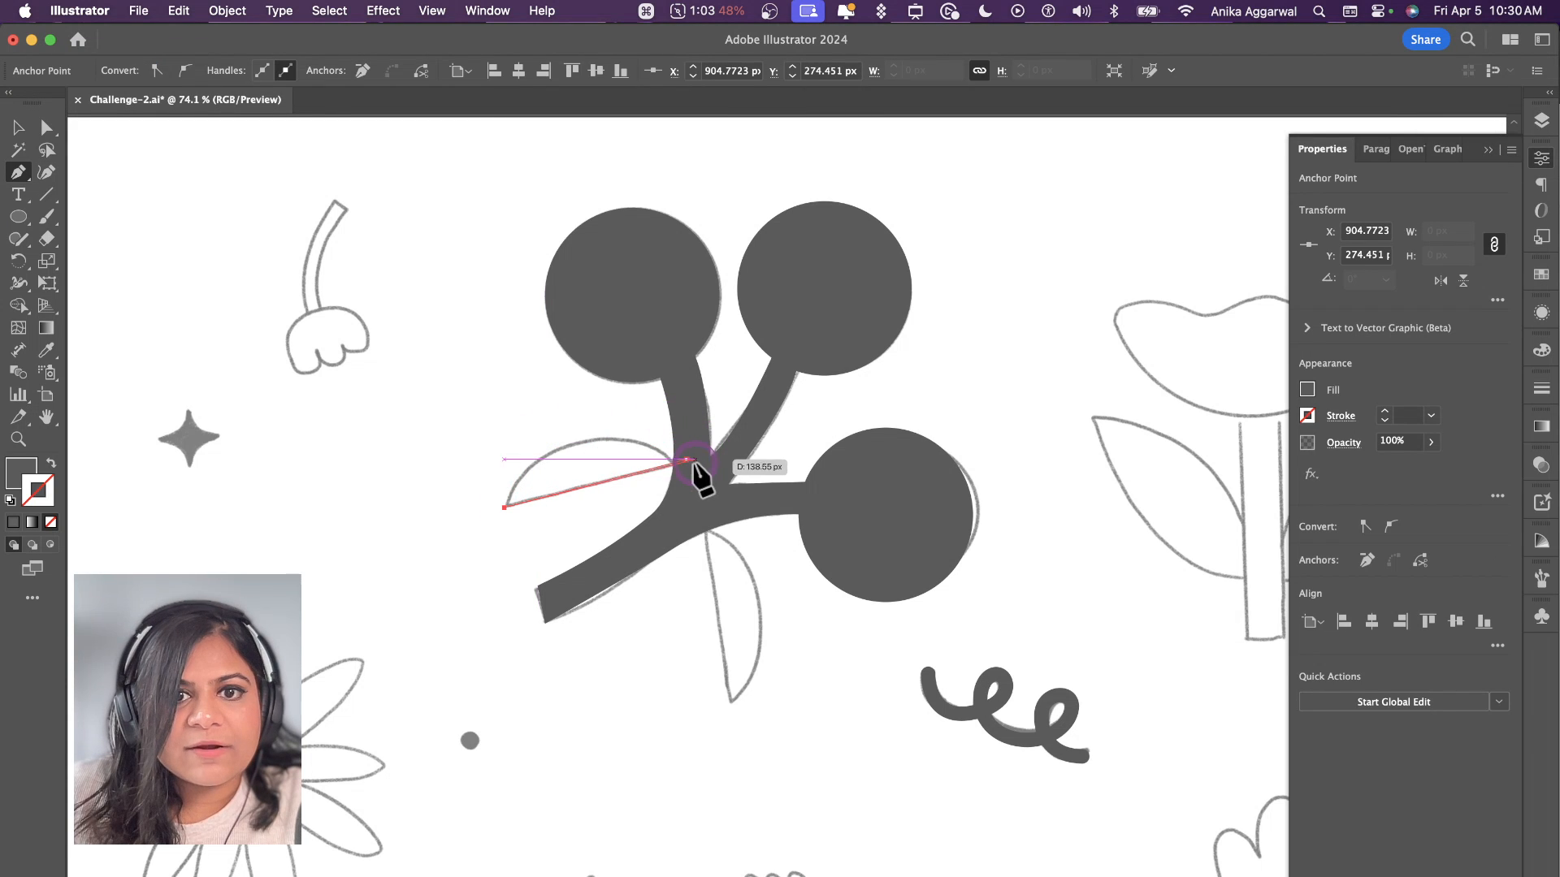
left_click_drag(686, 461, 821, 518)
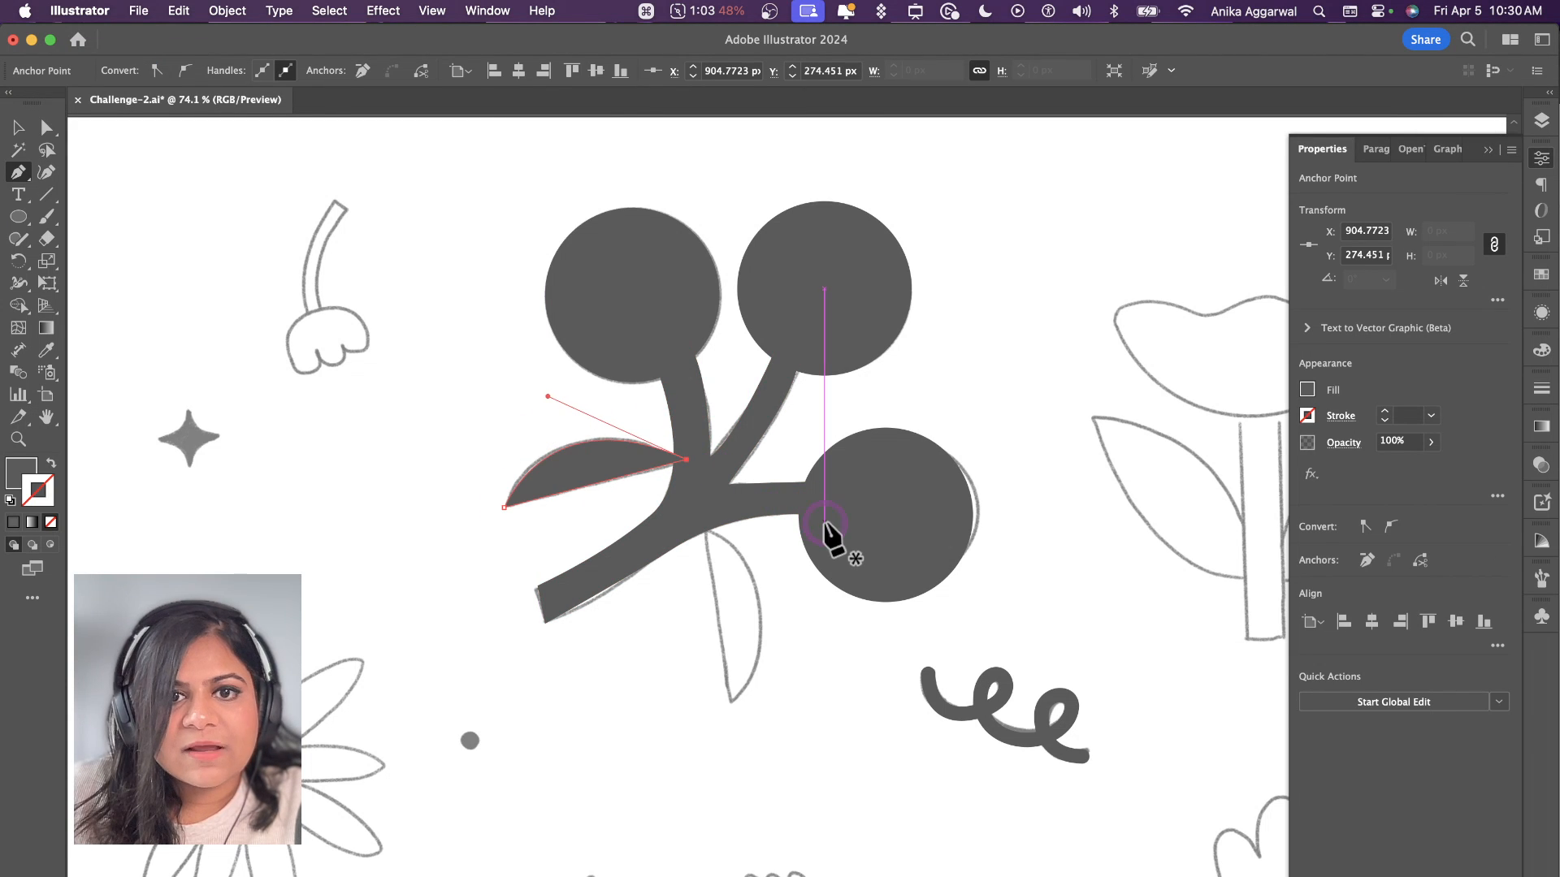
Step: Trace the leaf hanging below the berry branch as a closed filled shape with the Pen tool and deselect it
left_click(702, 520)
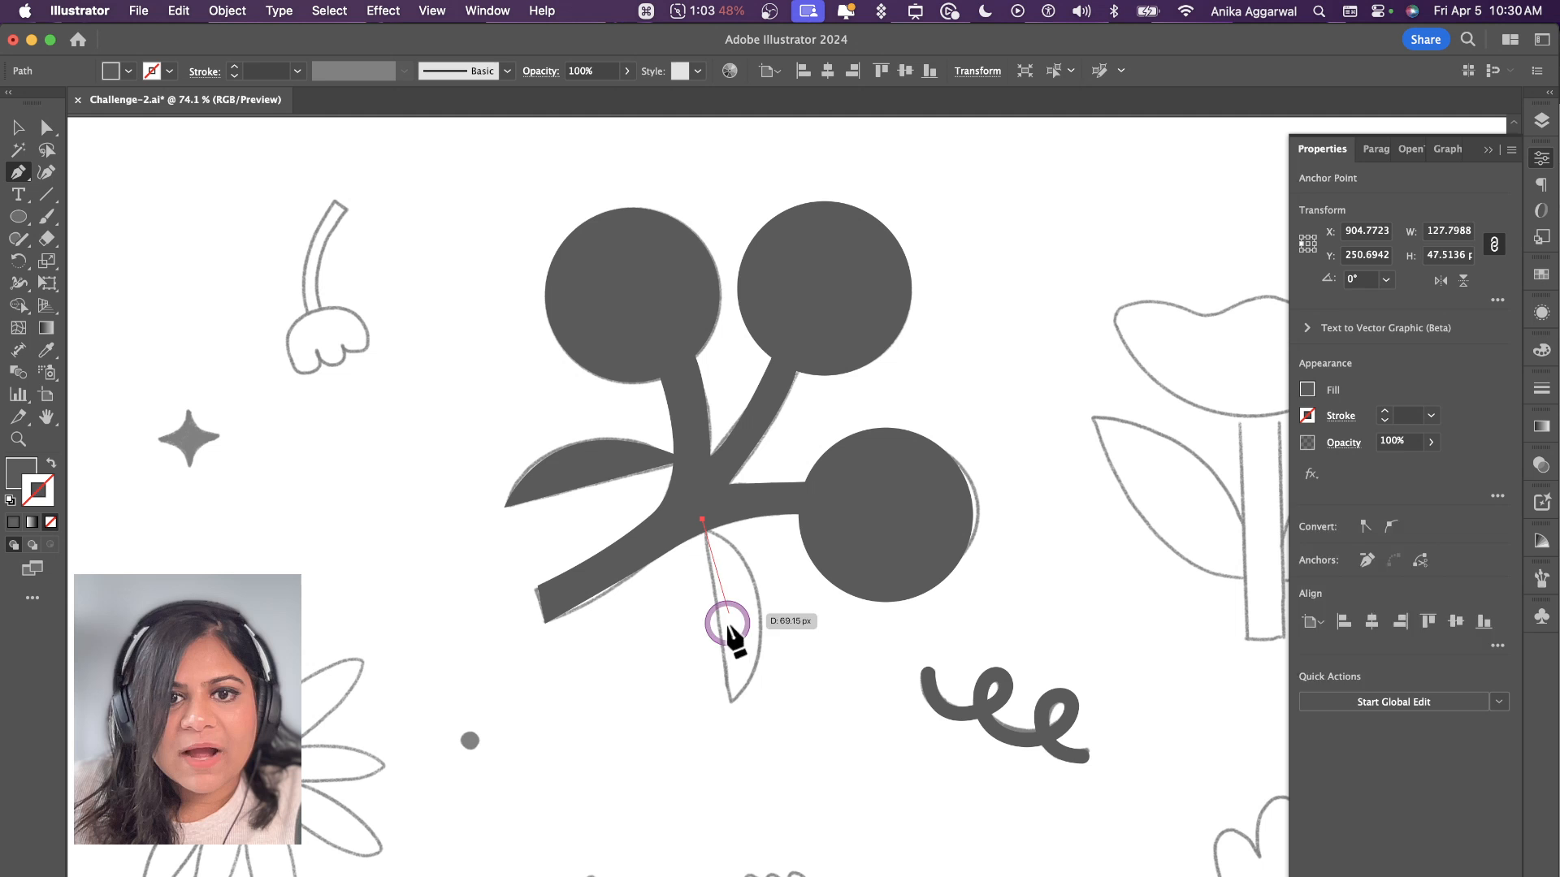
left_click(730, 701)
left_click_drag(700, 518, 698, 518)
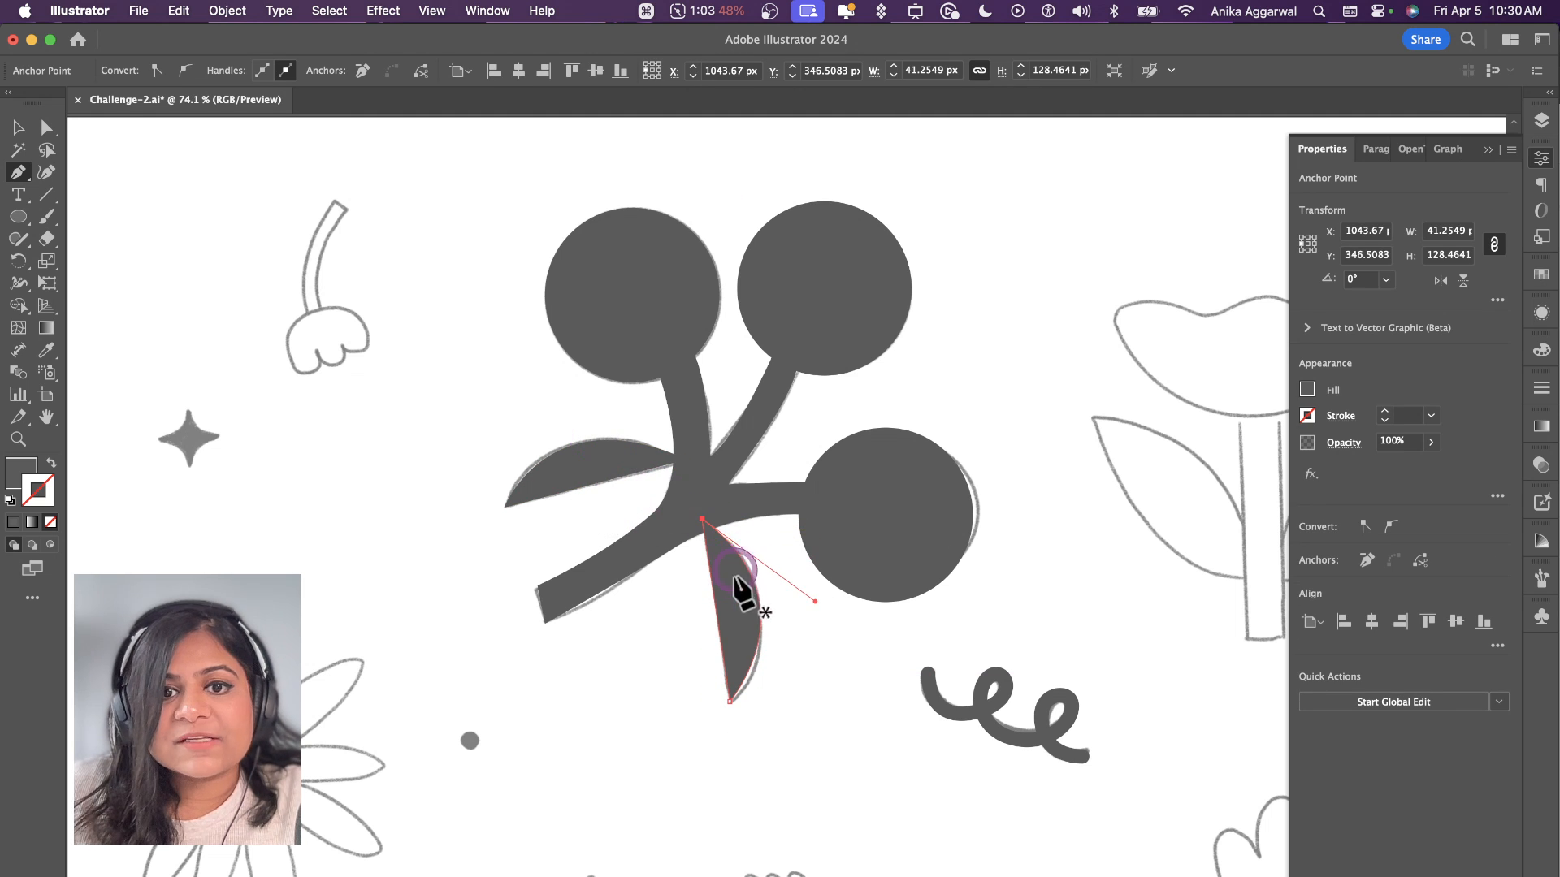
key("v")
scroll(760, 617, "down", 3)
left_click(765, 422)
scroll(764, 421, "down", 4)
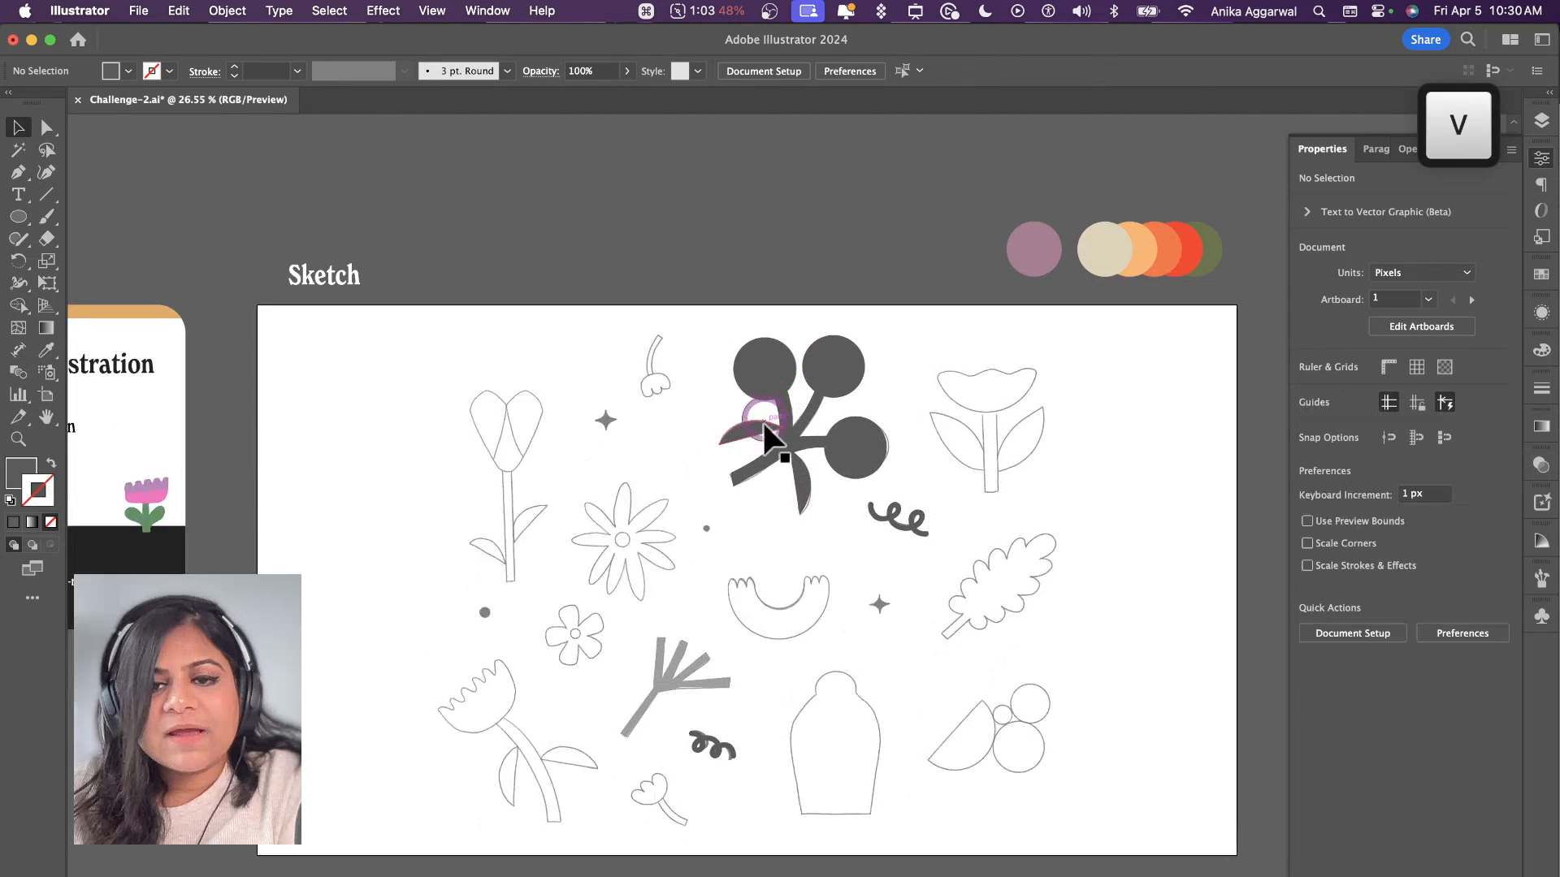
scroll(815, 594, "up", 3)
scroll(812, 588, "down", 2)
scroll(943, 658, "right", 2)
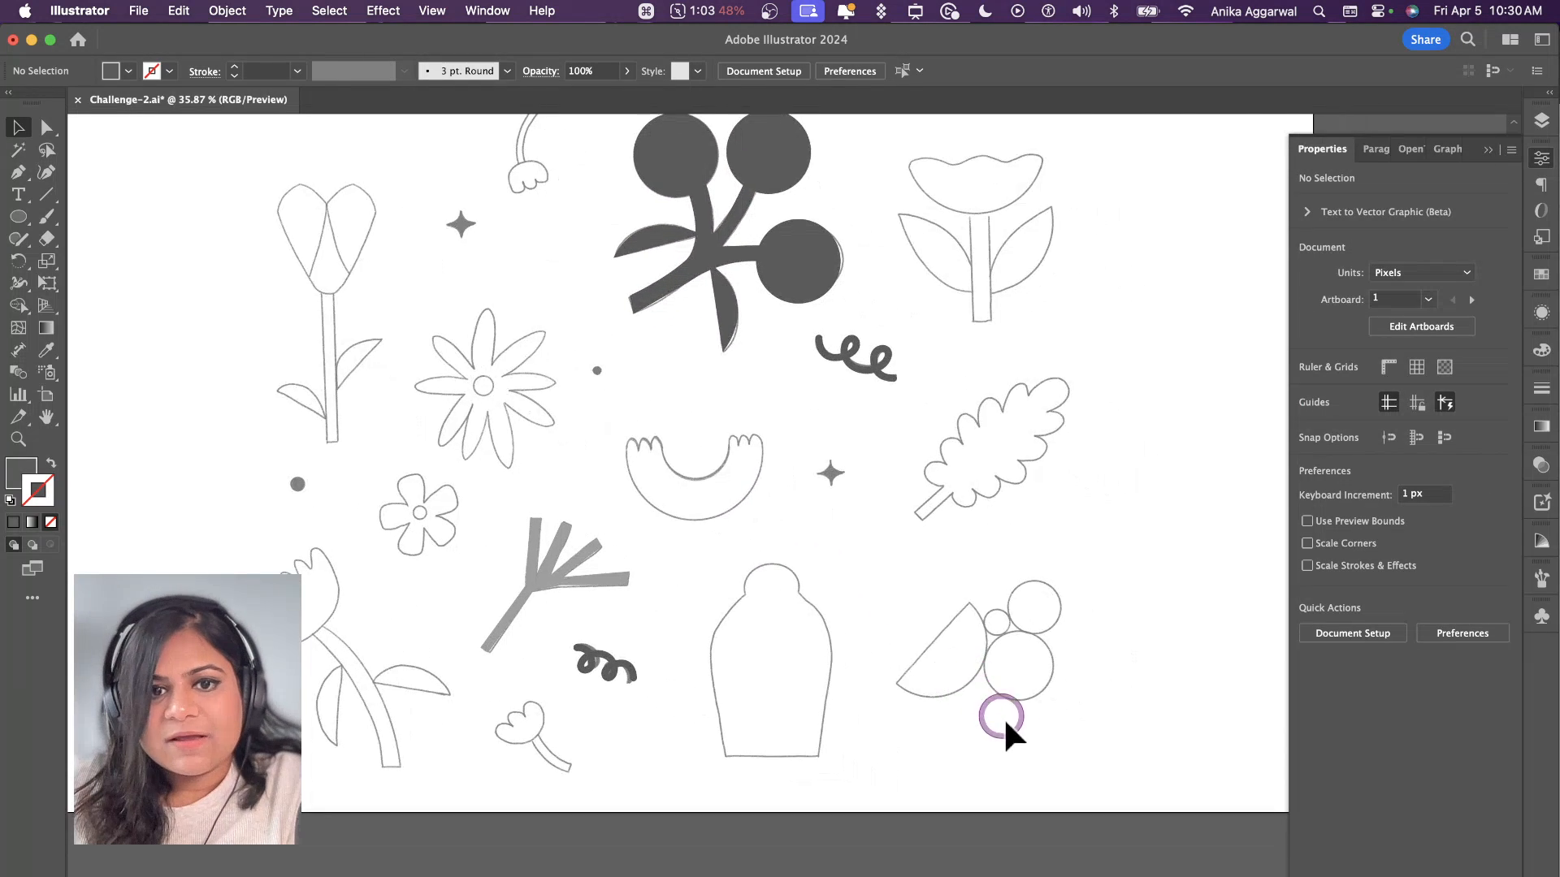
scroll(1002, 717, "up", 3)
scroll(985, 682, "up", 5)
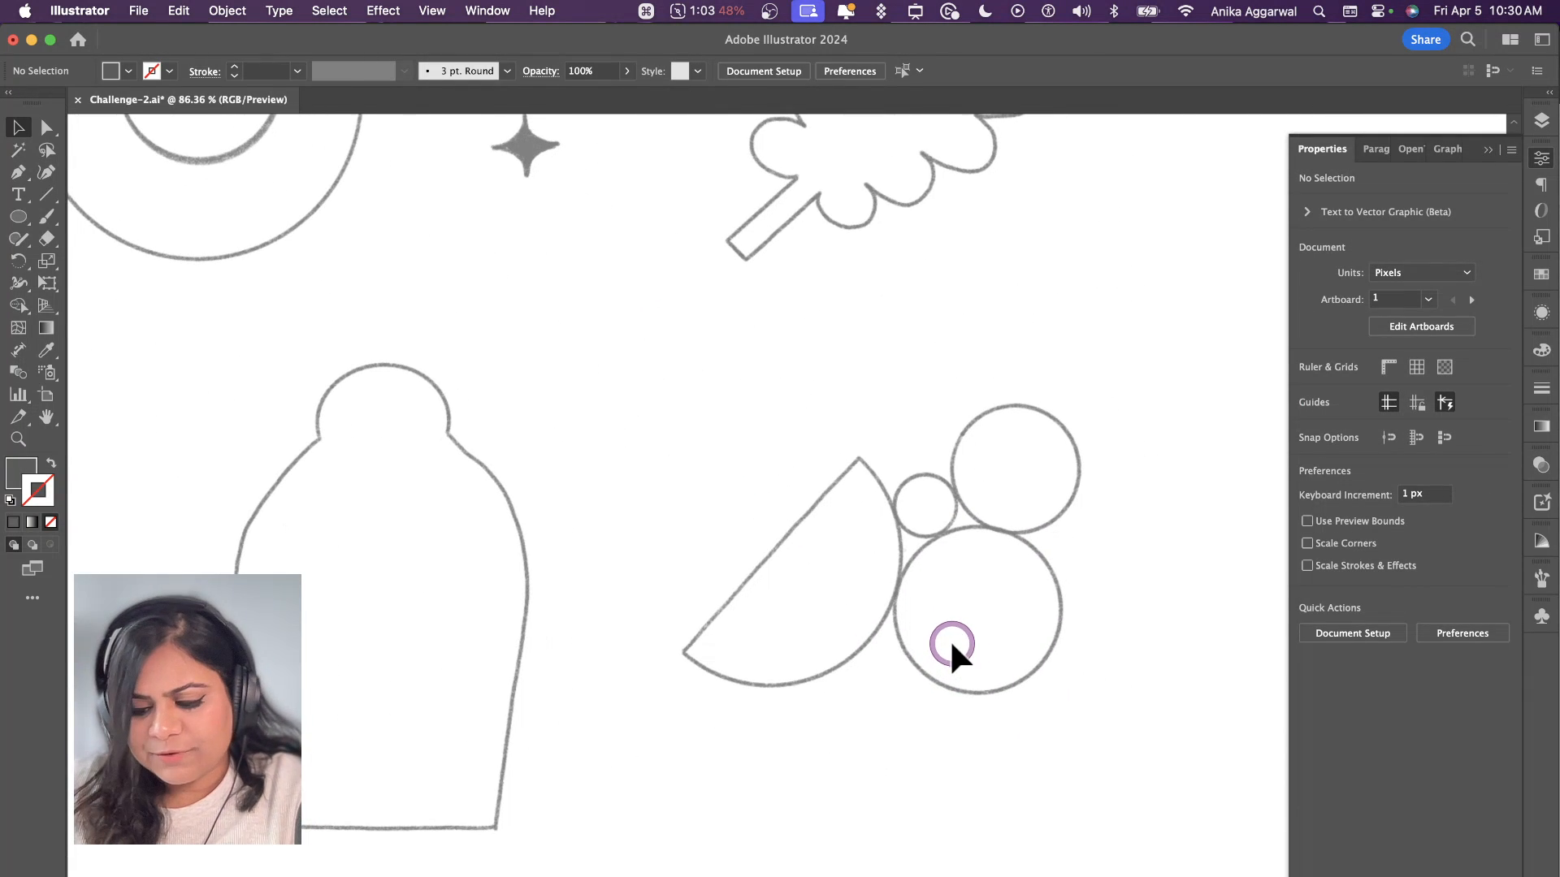
key("l")
left_click_drag(829, 577, 837, 433)
key("BackSpace")
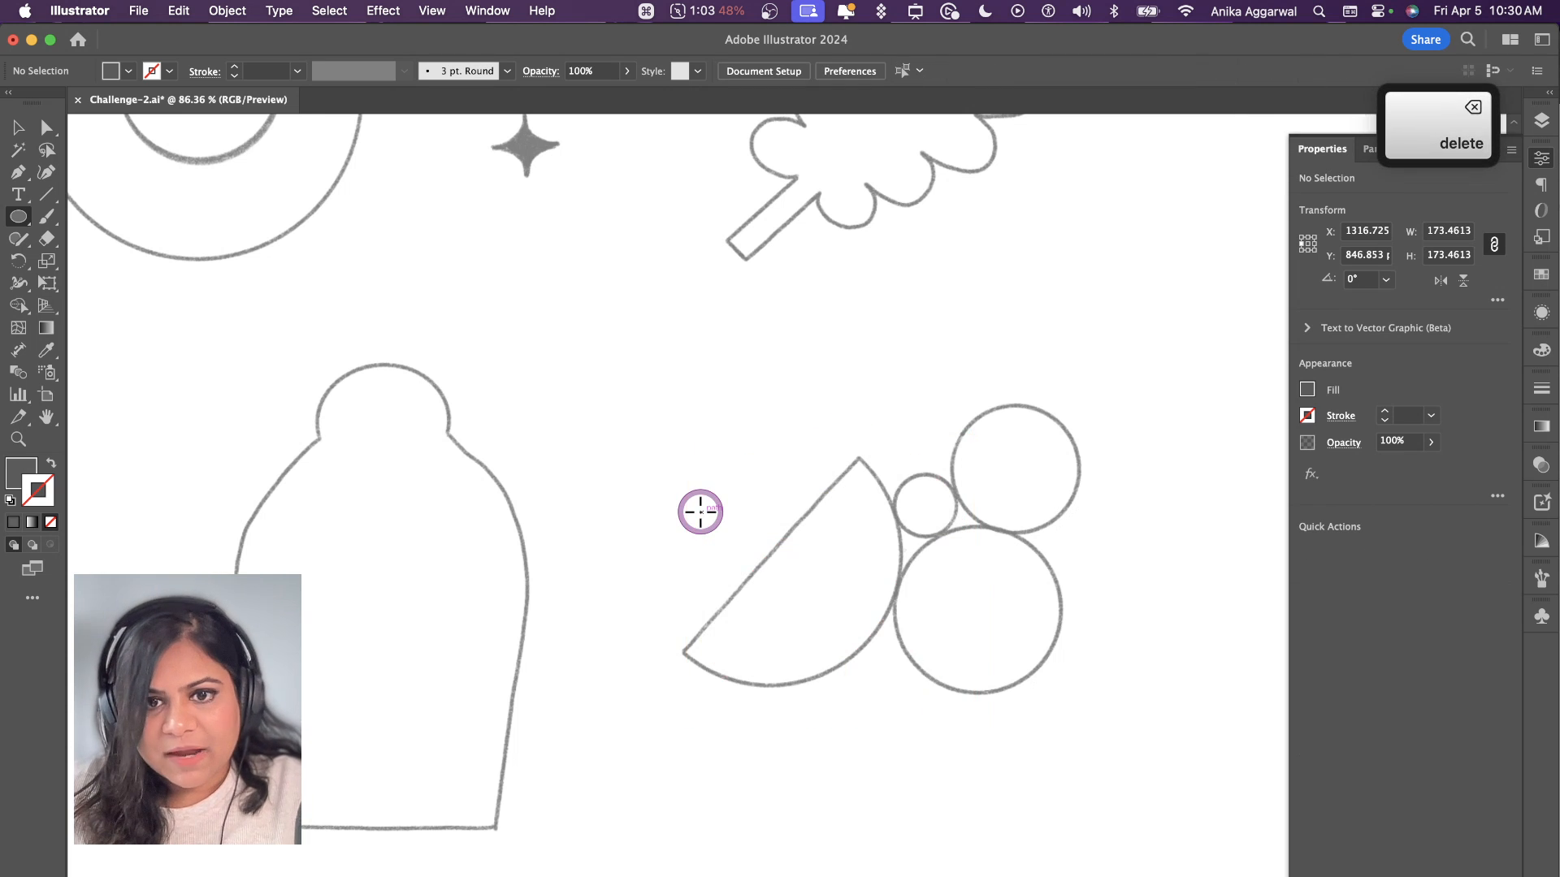
Step: Draw a filled circle about 194 px in diameter and align its curved edge with the half-circle fruit sketch
left_click_drag(764, 580, 812, 418)
key("v")
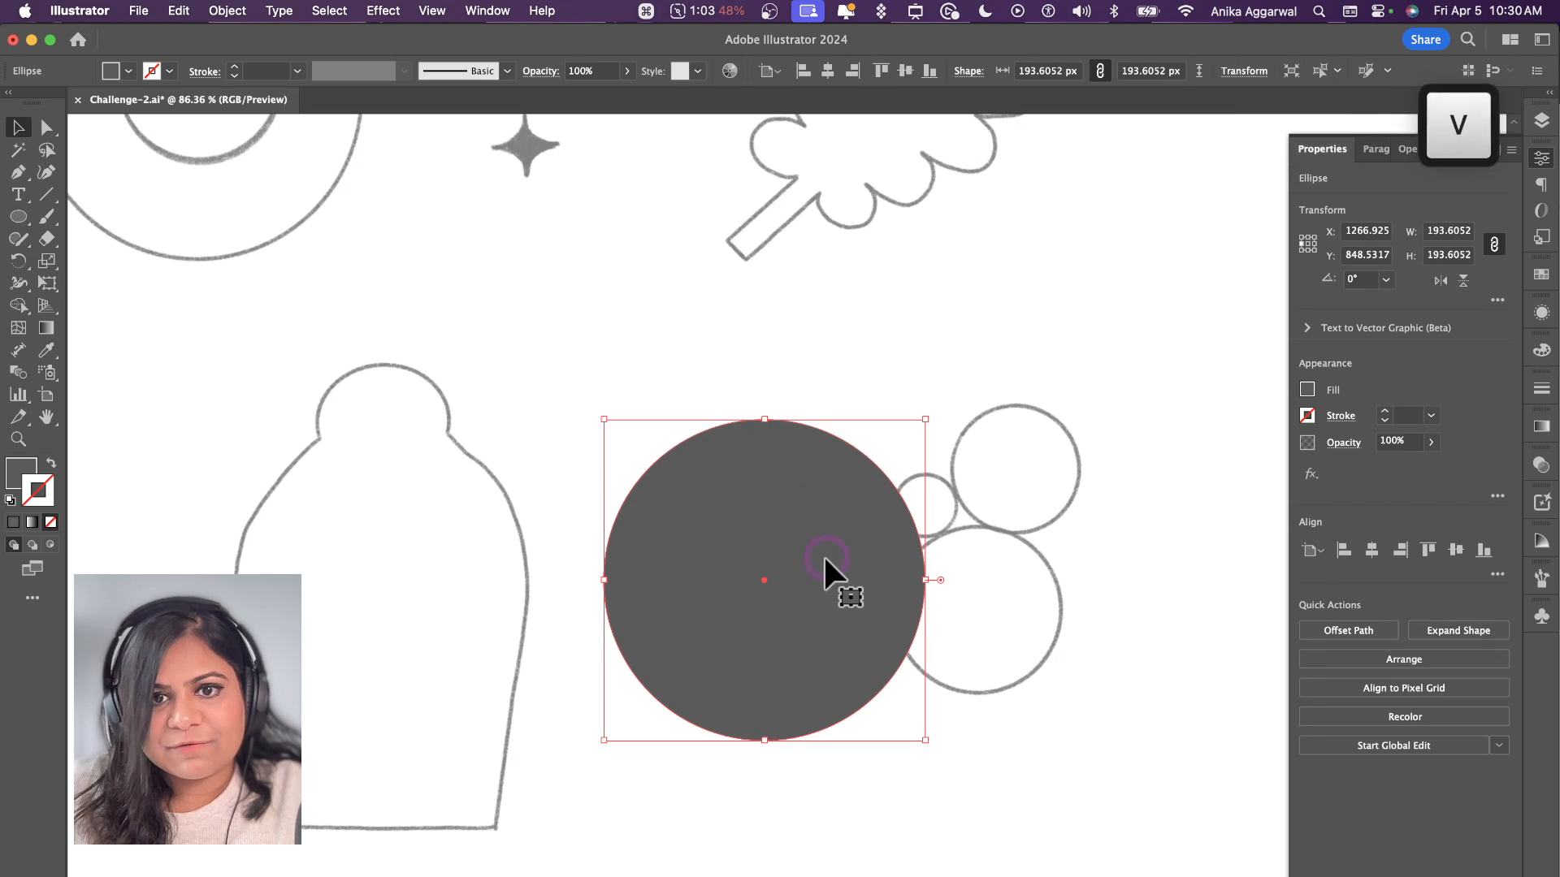
mouse_move(822, 554)
left_mouse_down()
mouse_move(772, 450)
mouse_move(805, 530)
left_mouse_up()
Step: Turn the circle into a half circle by deleting its top anchor point and joining the open path
key("a")
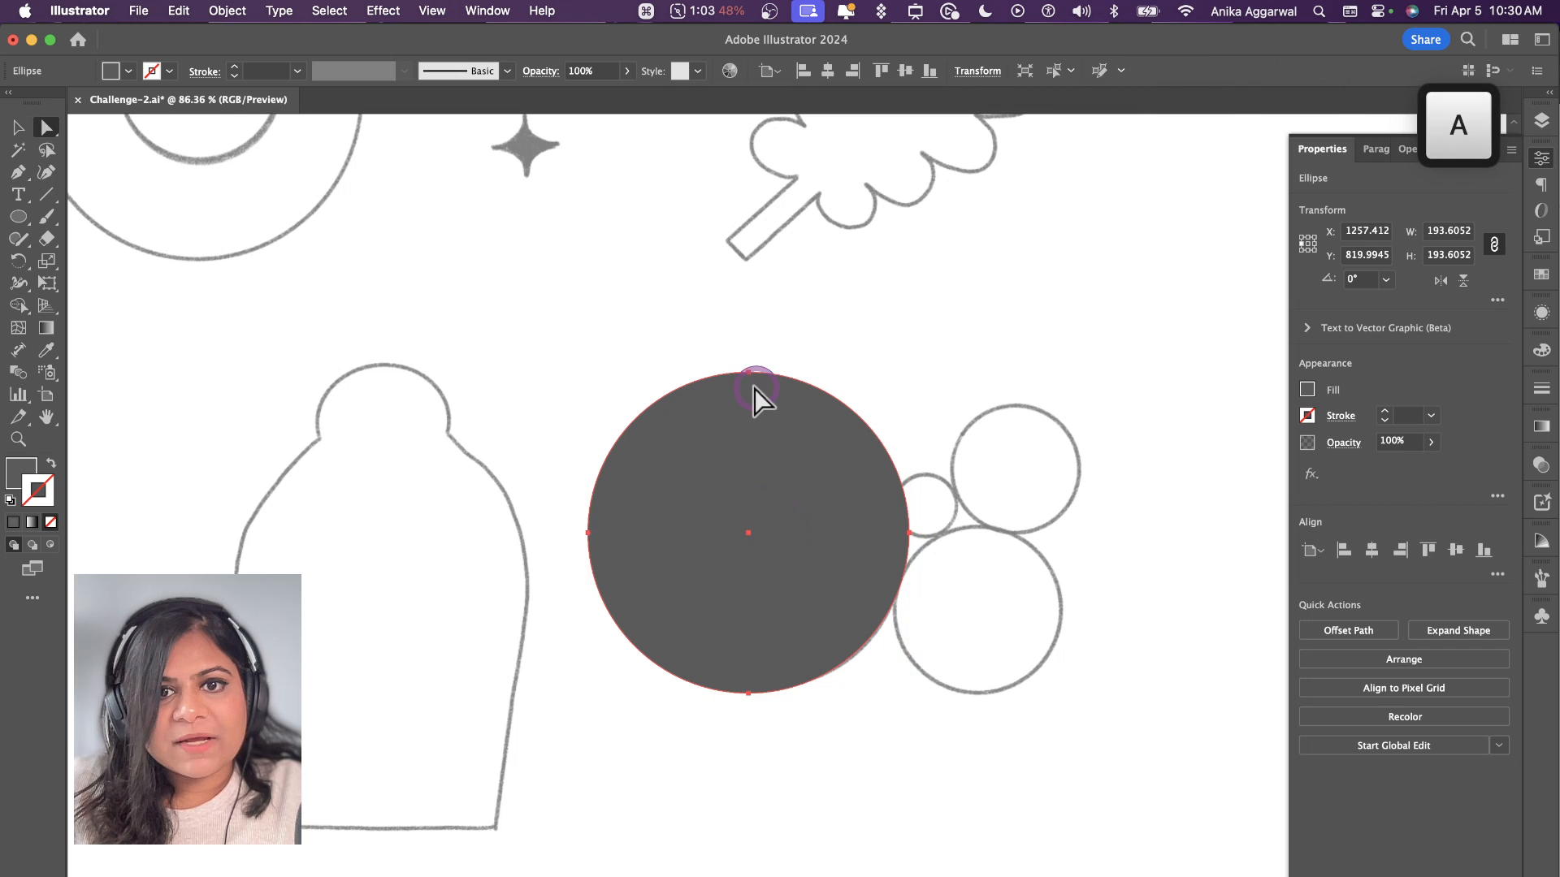
left_click(750, 376)
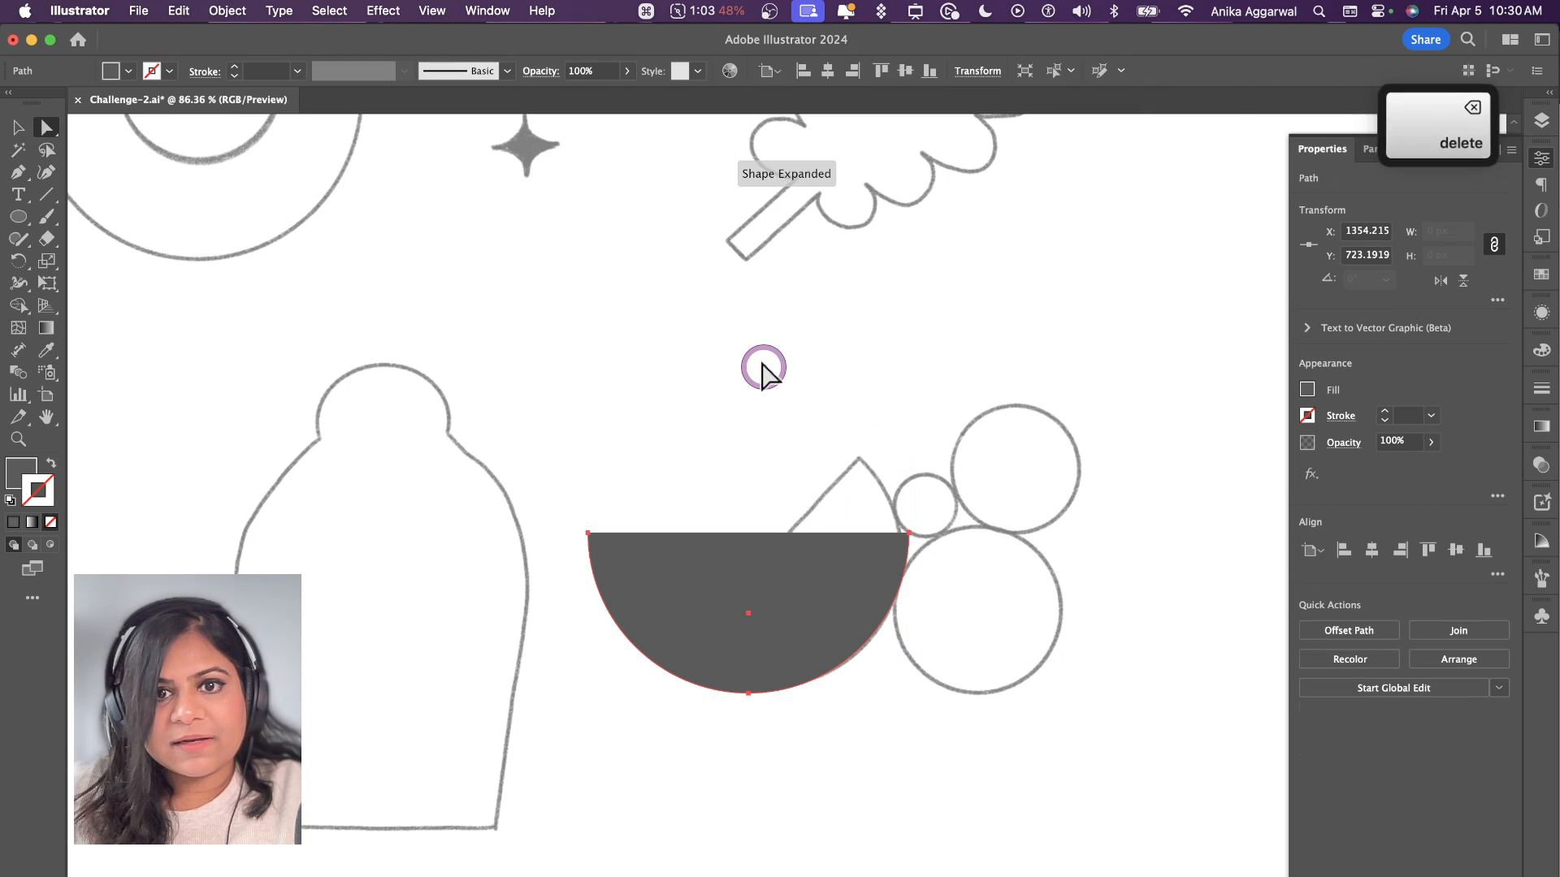
key("Delete")
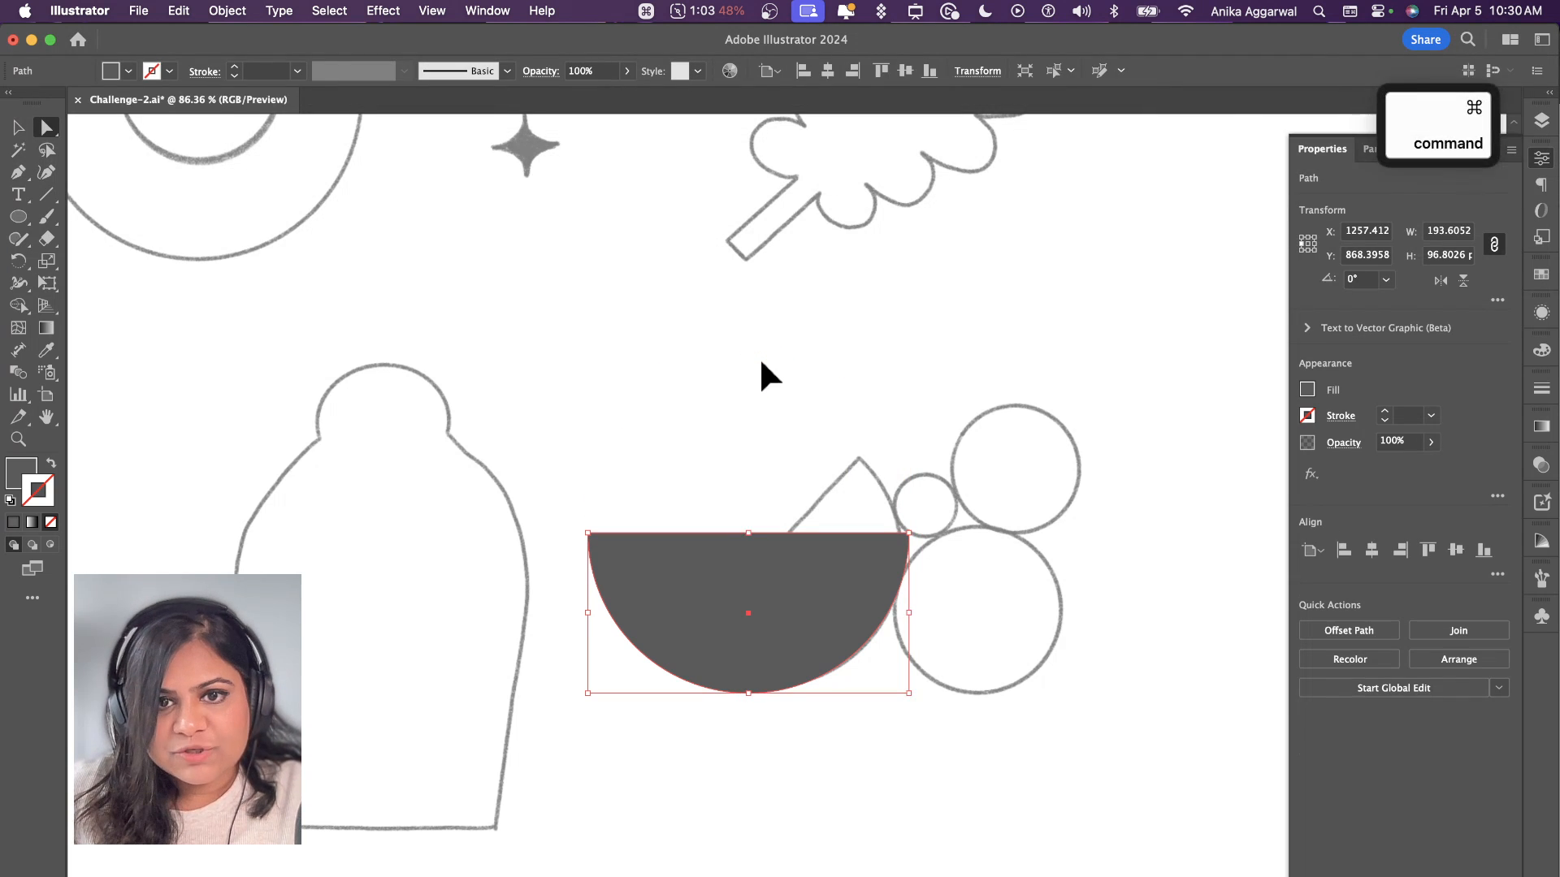
key("super+j")
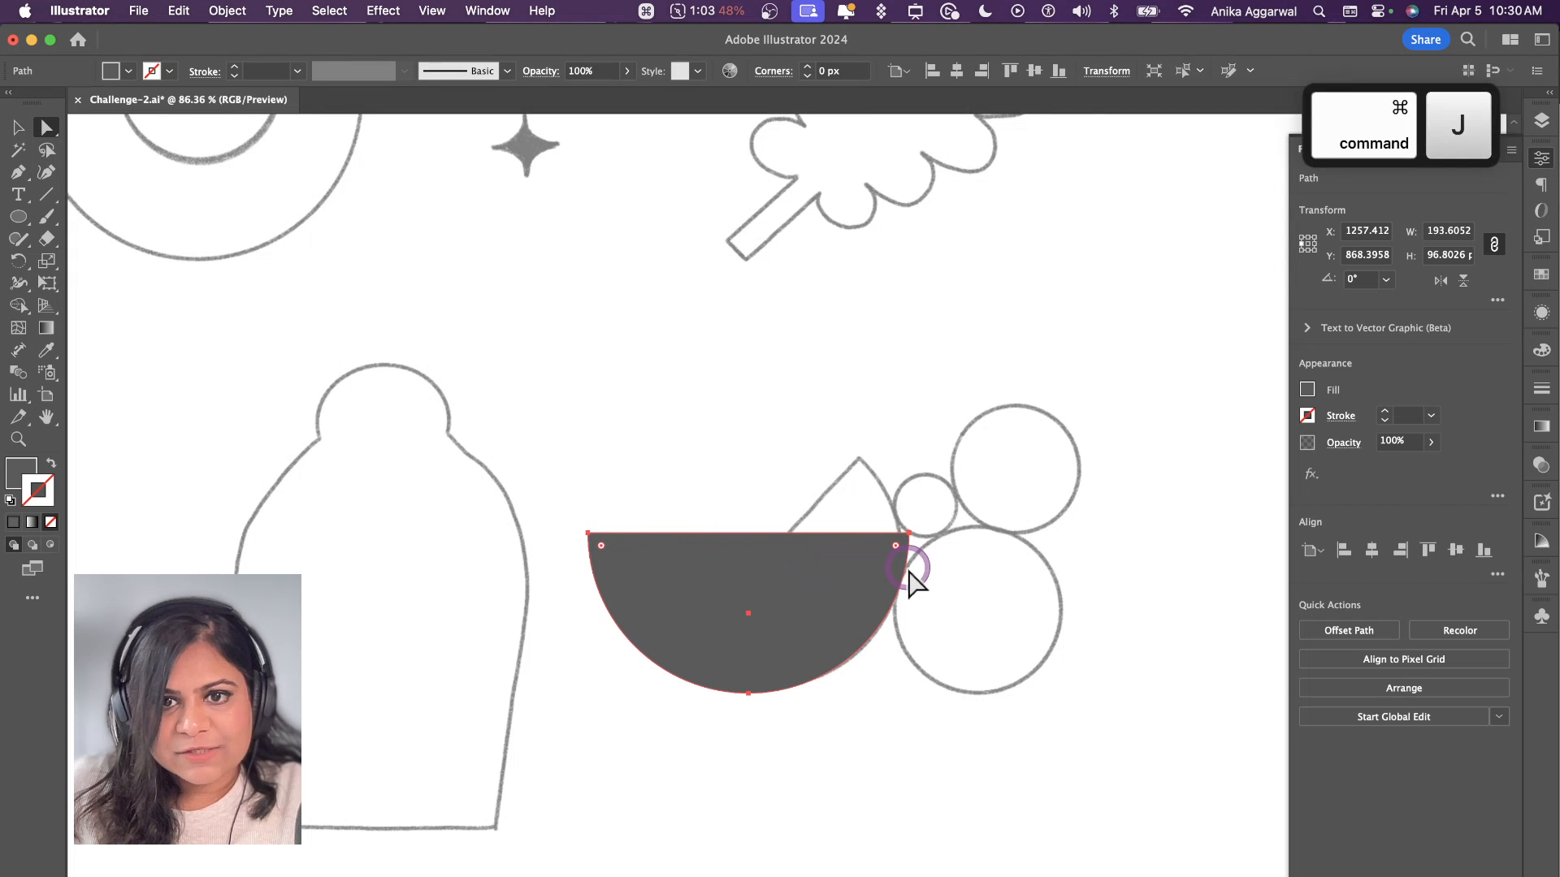
Step: Rotate the half circle 45°, scale it down and position it over the slanted half-circle sketch
key("v")
left_click_drag(917, 529, 837, 451)
left_click_drag(798, 564, 827, 541)
left_click_drag(858, 419, 840, 510)
left_click_drag(815, 598, 846, 572)
Step: Place three filled circles in large, medium and small sizes over the round shapes beside the half circle
key("l")
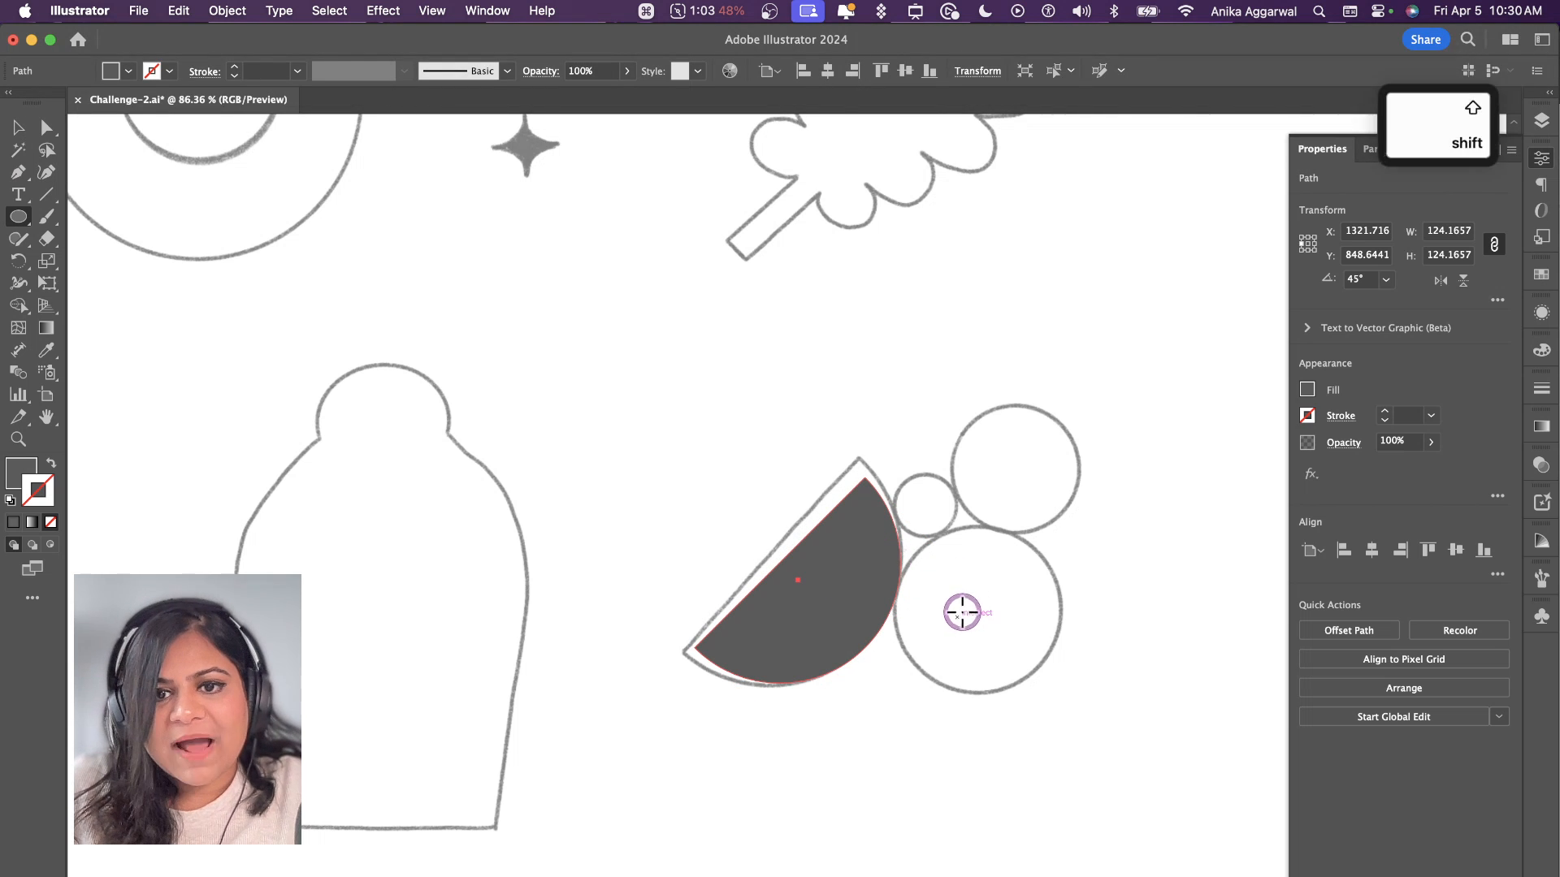
mouse_move(957, 617)
left_mouse_down()
mouse_move(1009, 549)
mouse_move(957, 596)
mouse_move(1012, 481)
left_mouse_up()
key("v")
left_click_drag(1013, 427, 943, 528)
left_click(907, 494)
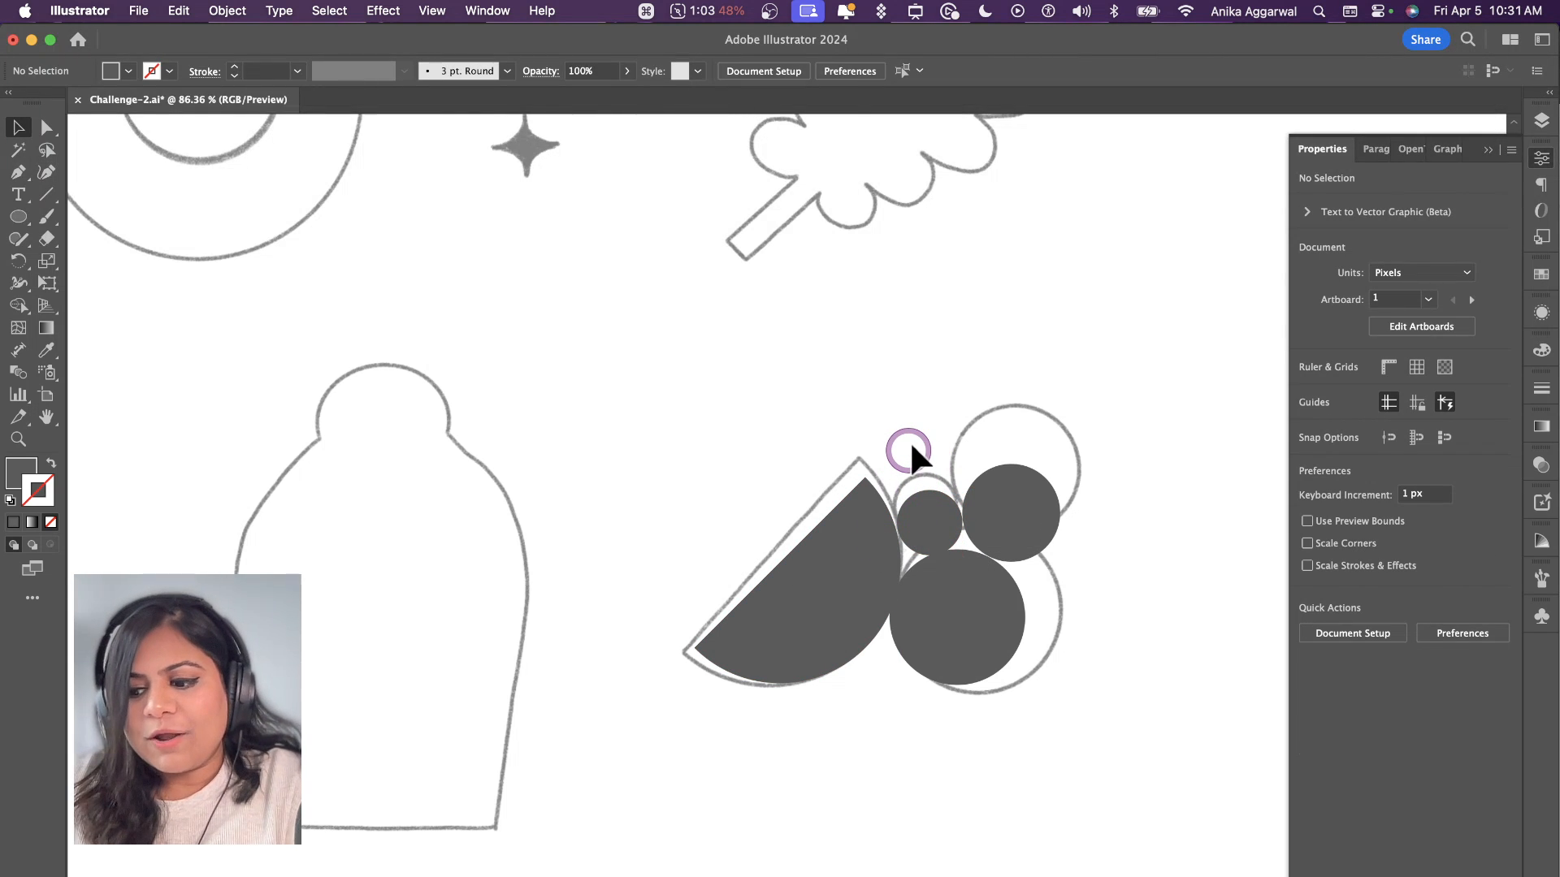
Step: Trace the curved stem of the large scalloped flower near the artboard's lower-left corner as a closed shape with the Pen tool
scroll(911, 446, "down", 5)
scroll(911, 446, "left", 5)
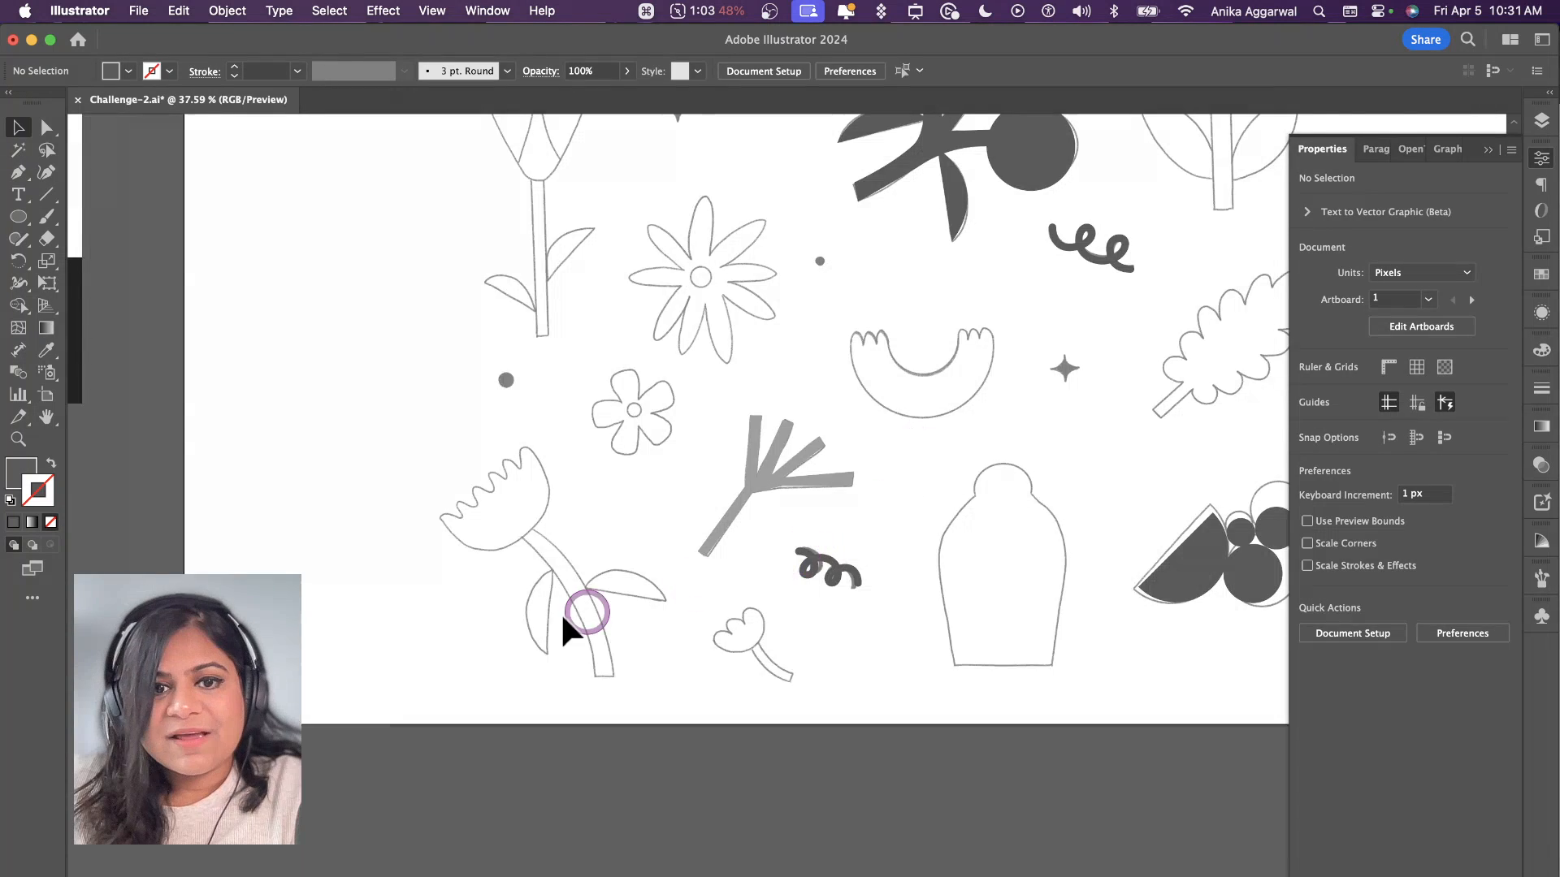
scroll(617, 585, "left", 3)
scroll(664, 520, "up", 5)
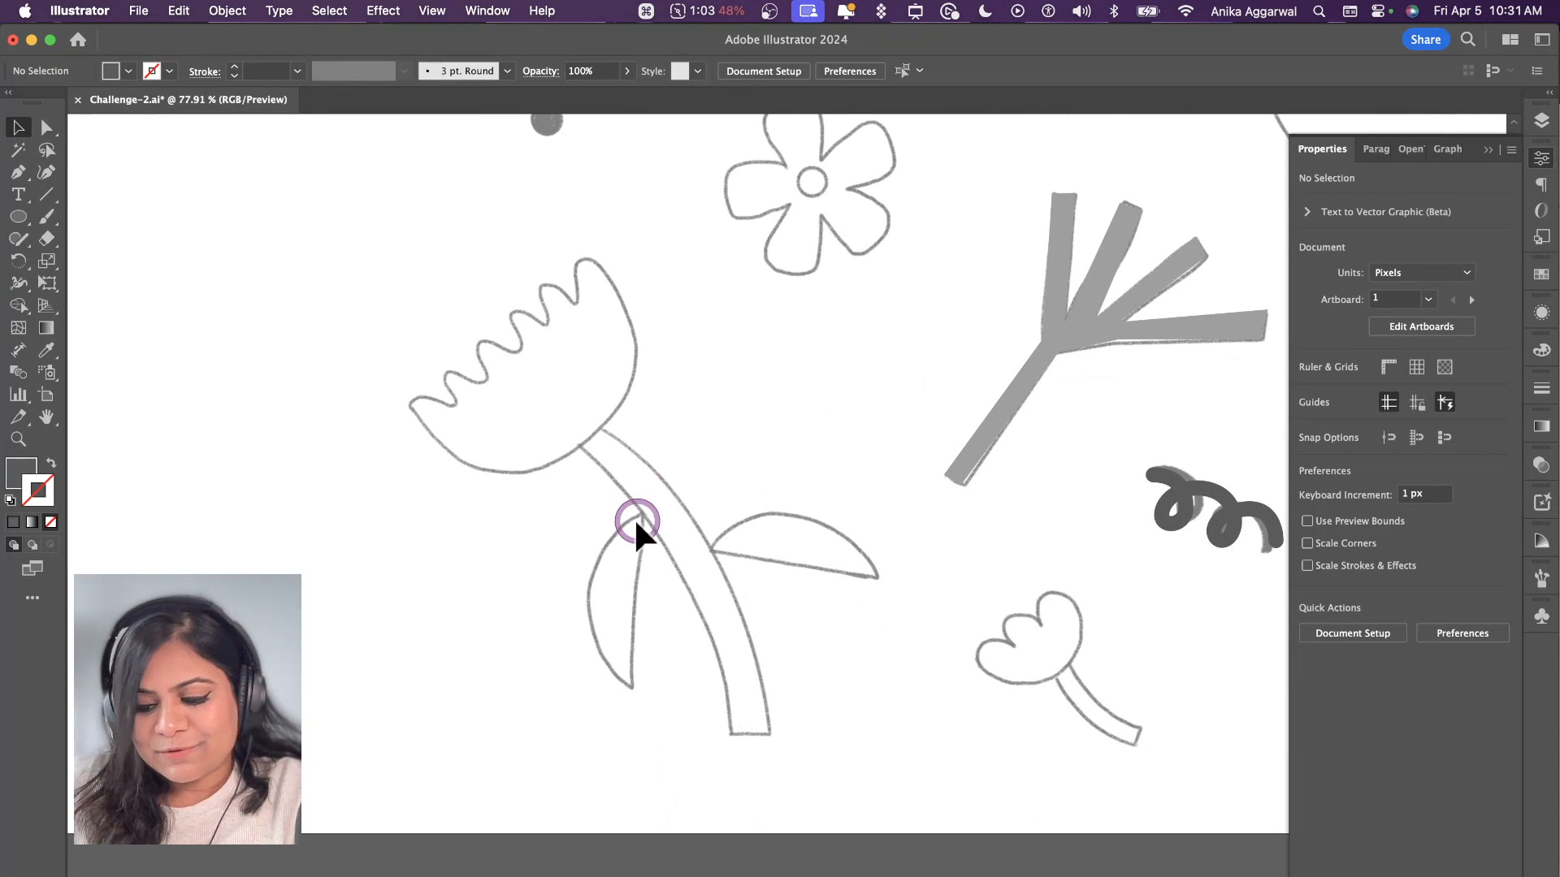
key("p")
left_click(564, 445)
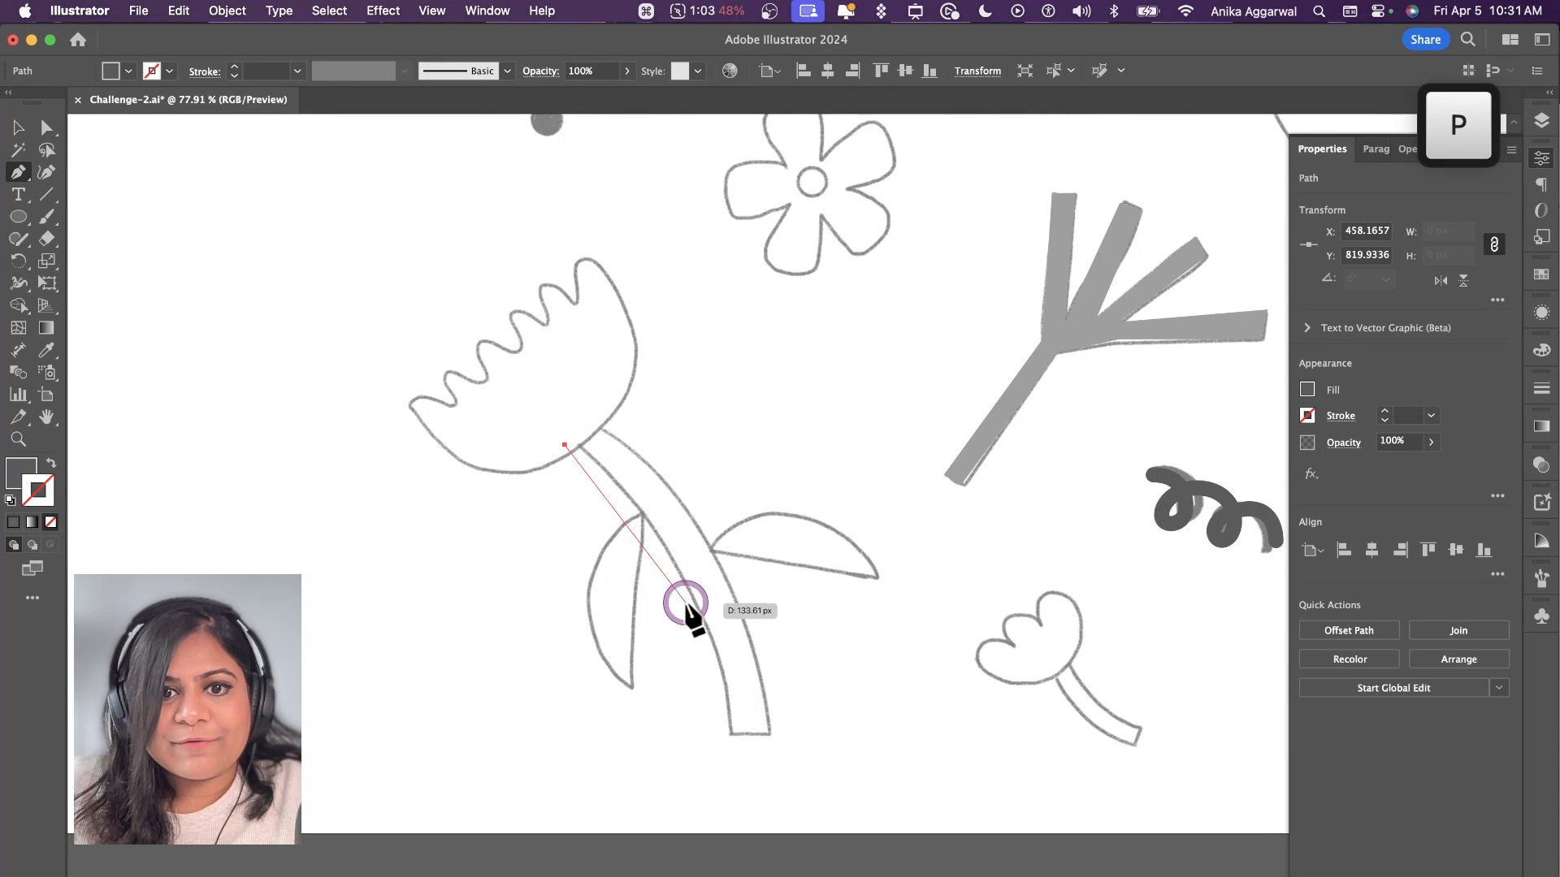
left_click_drag(688, 595, 764, 735)
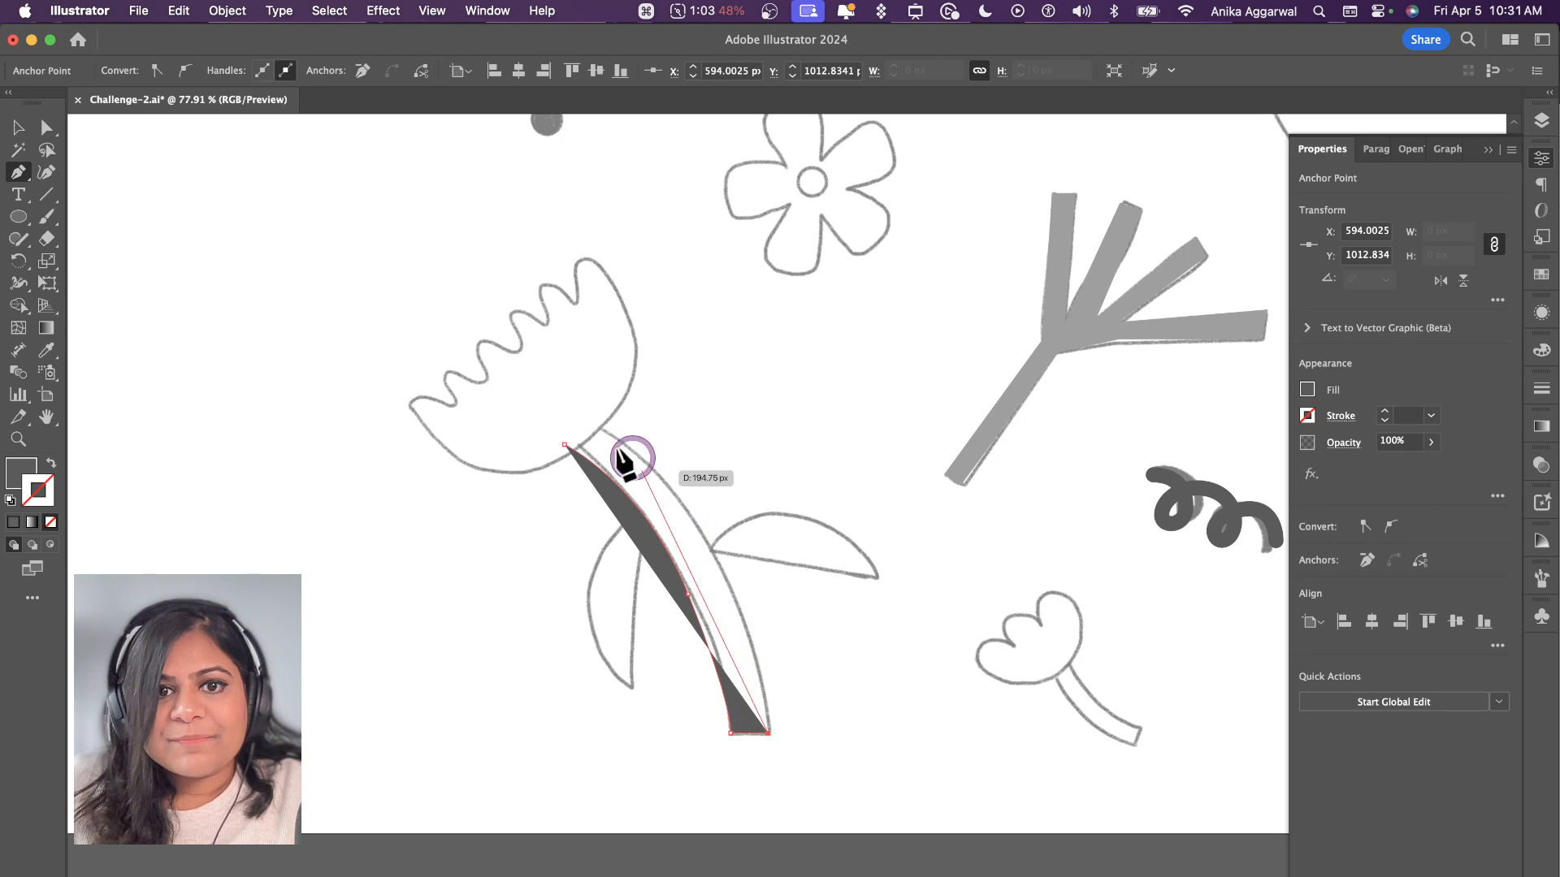
left_click_drag(596, 426, 463, 368)
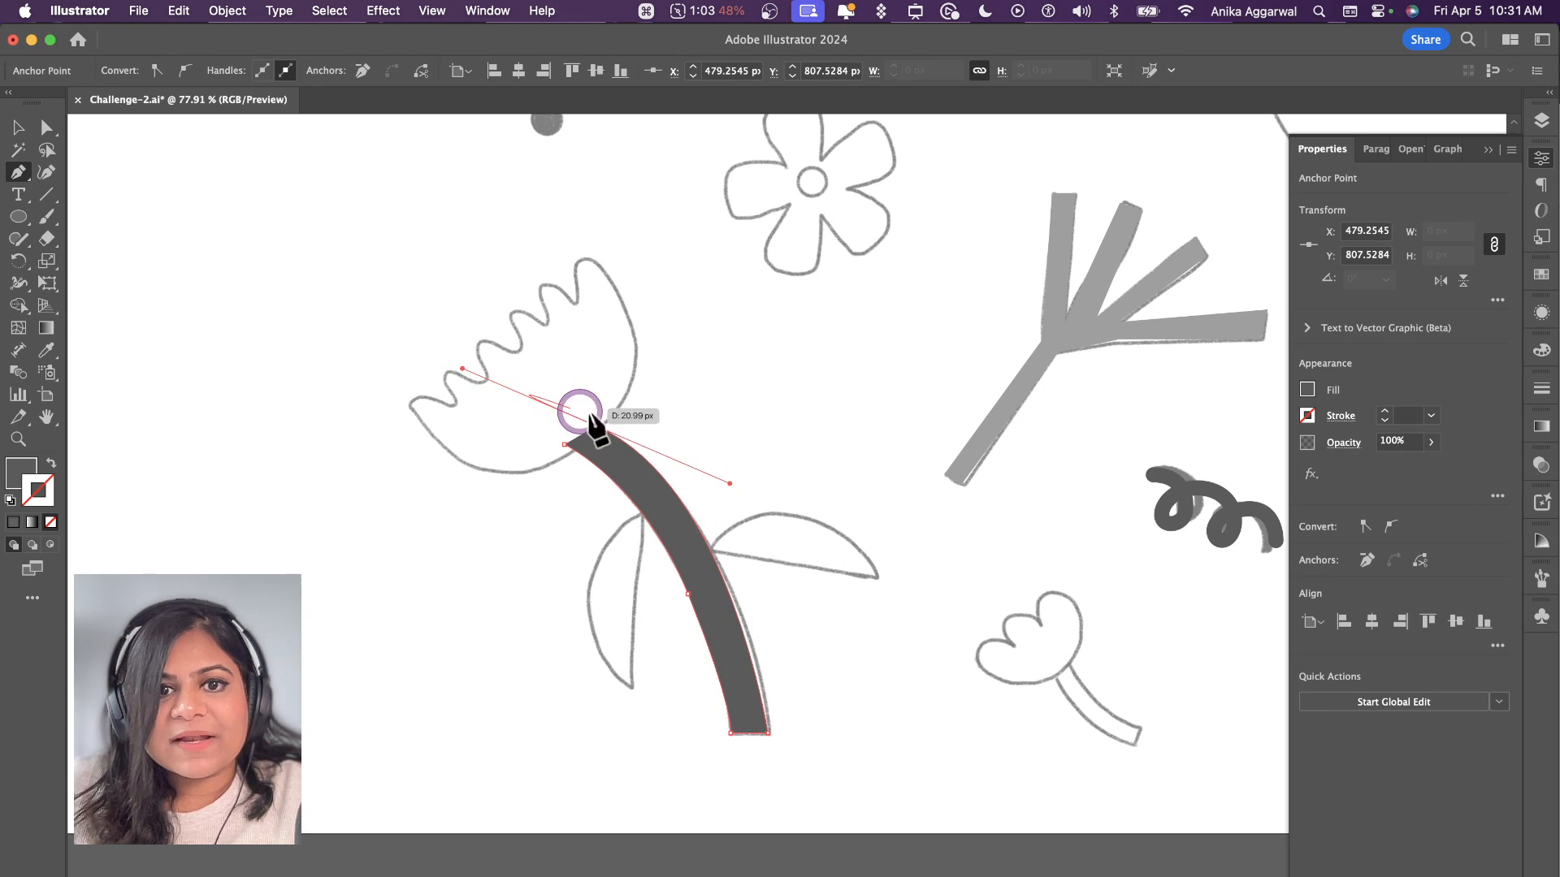
left_click(597, 426)
left_click(563, 445)
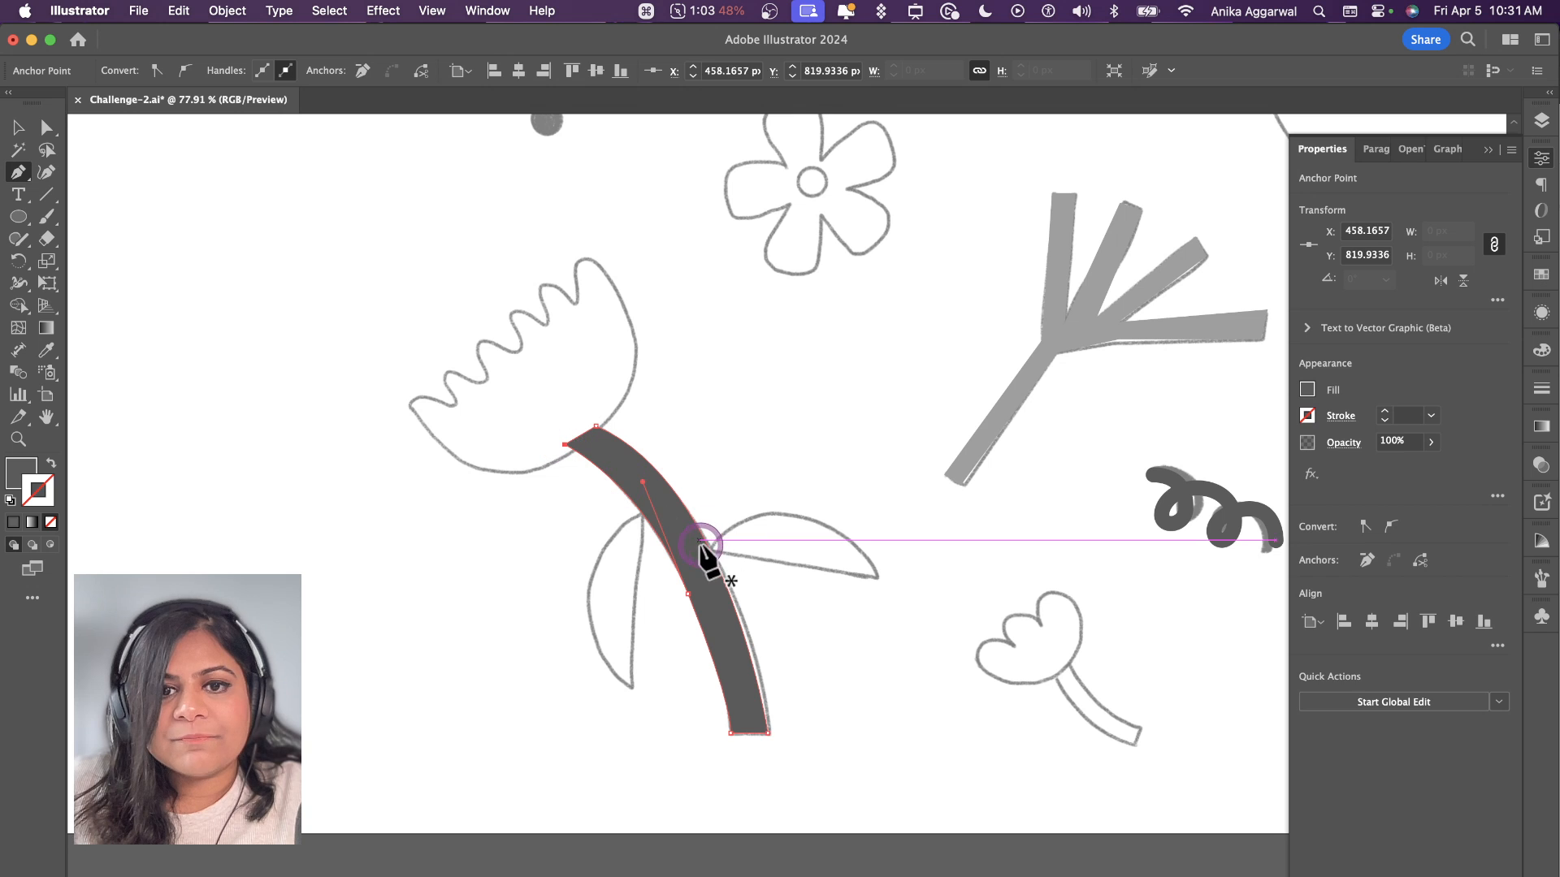
Step: Trace the leaf on the right side of the curved stem as a closed filled shape with the Pen tool
left_click(704, 550)
left_click_drag(880, 578, 836, 504)
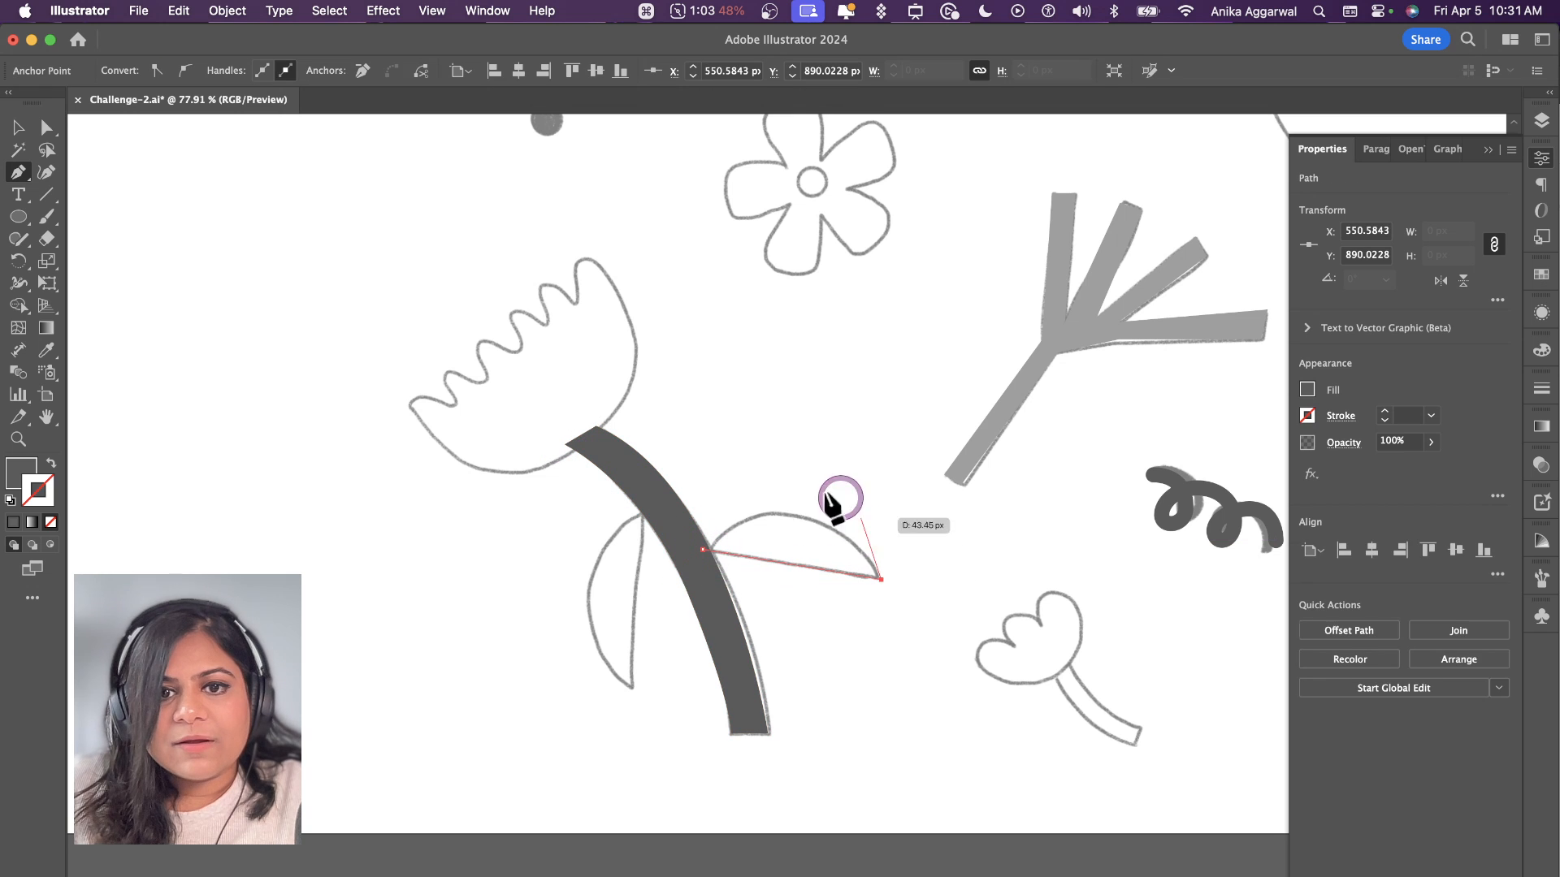
left_click(703, 550)
left_click_drag(593, 640, 591, 639)
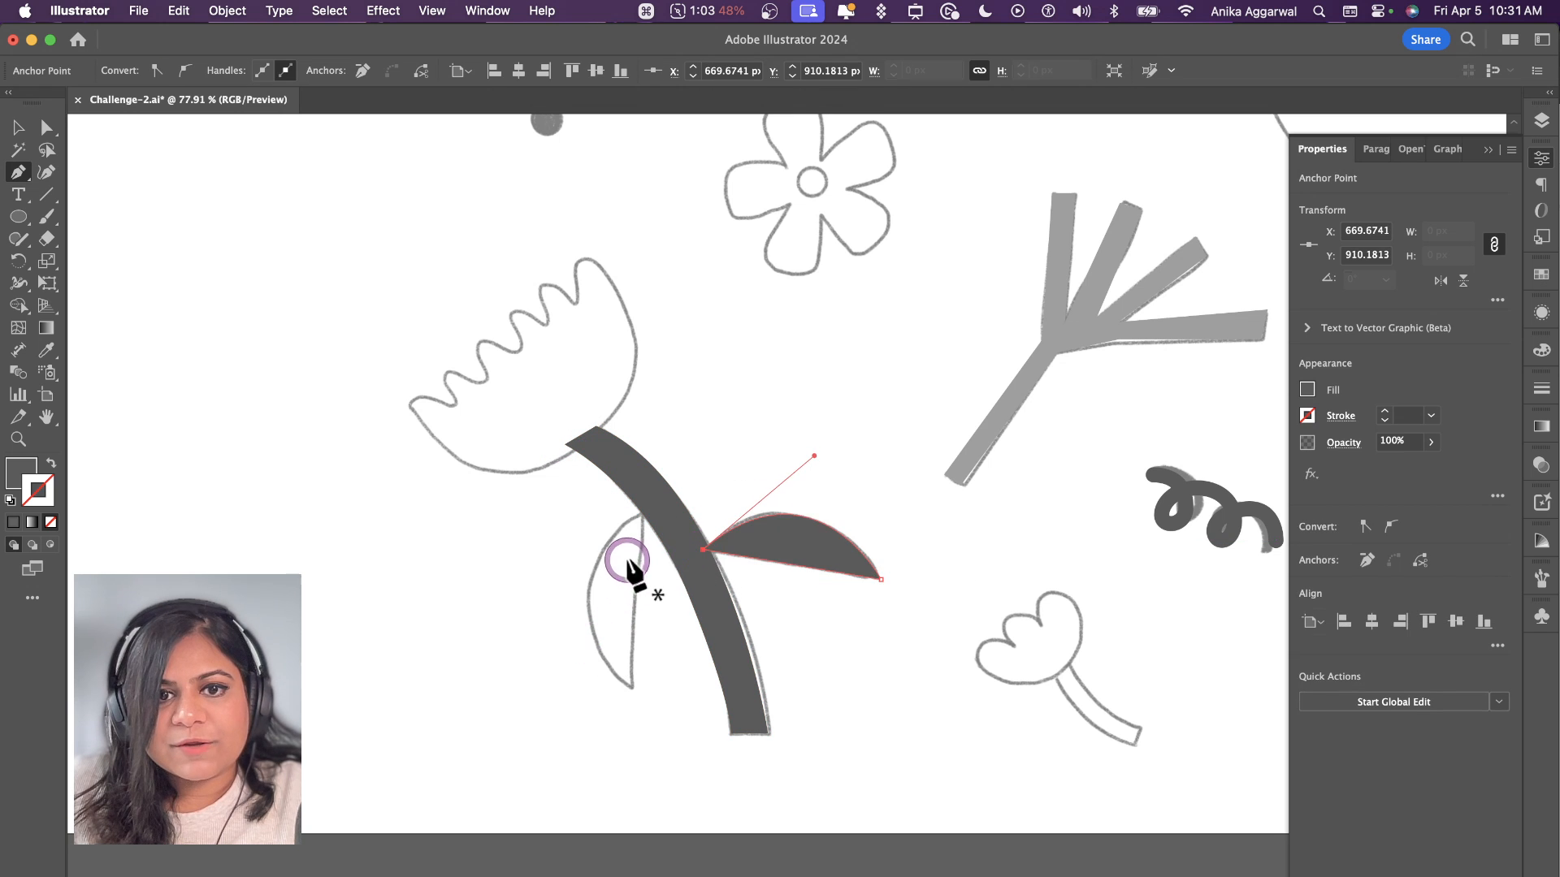
Step: Trace the leaf on the left side of the curved stem as a closed filled shape with the Pen tool
left_click(646, 504)
left_click(632, 686)
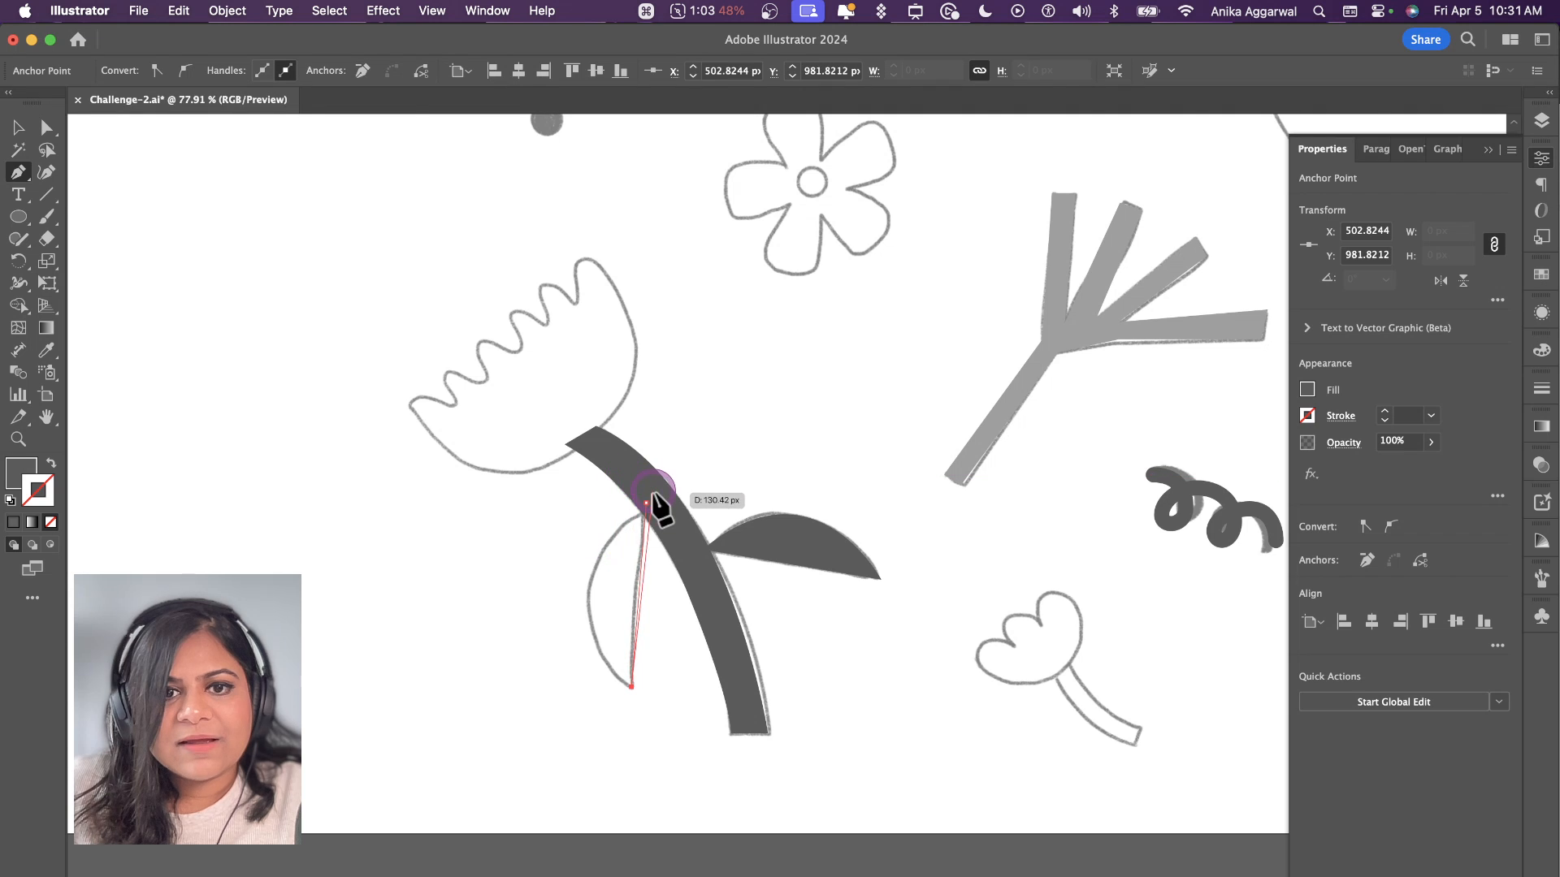
left_click_drag(767, 423, 763, 430)
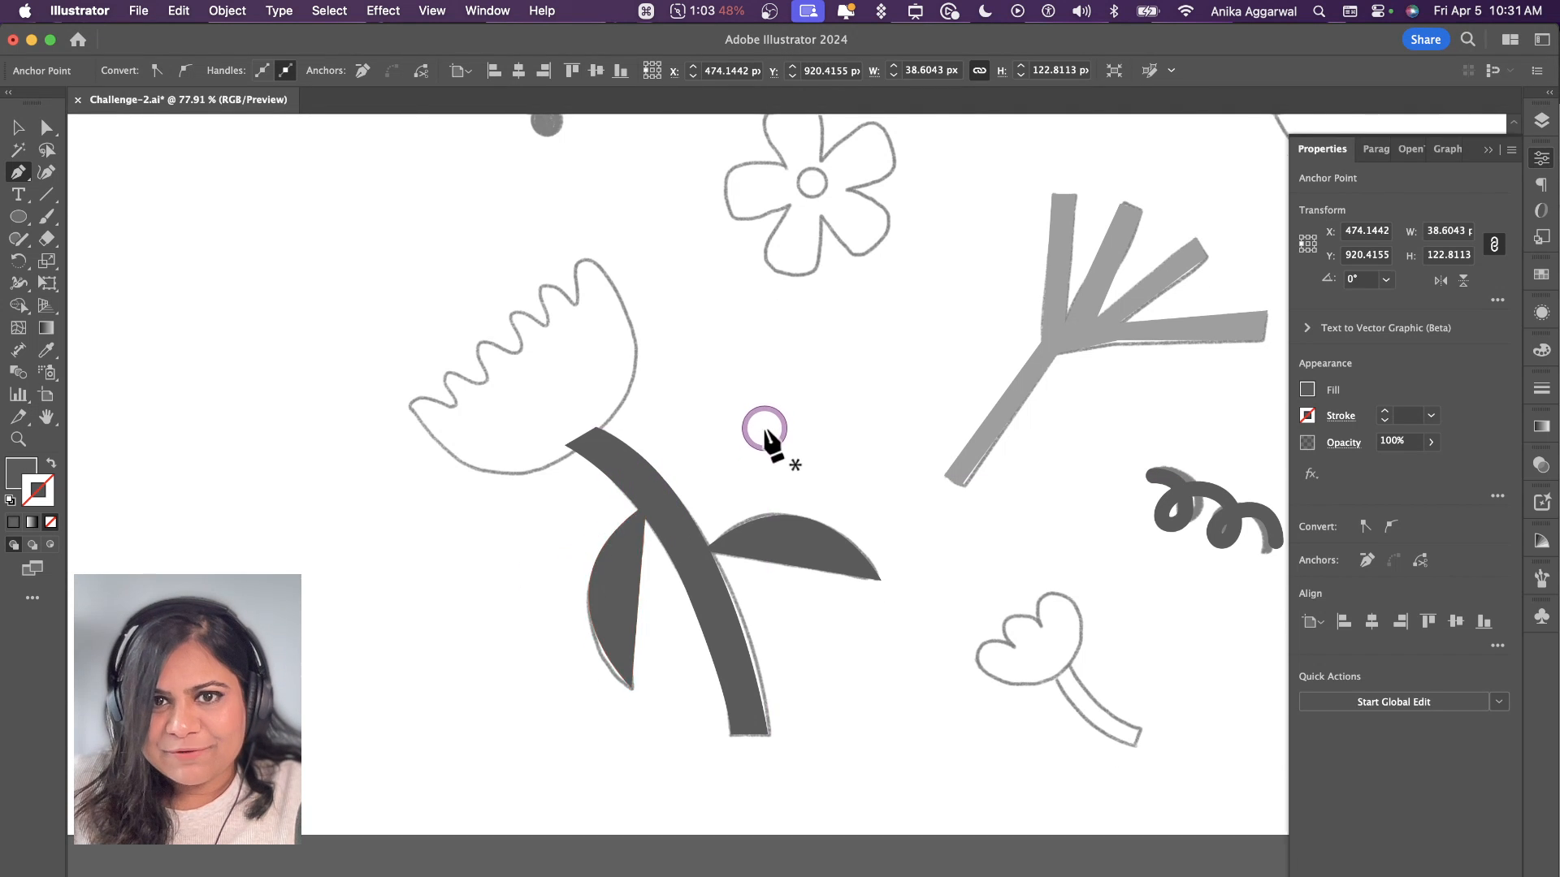
Step: Draw a filled rectangle about 22 by 238 px over the straight stem of the tulip sketch
scroll(760, 446, "up", 10)
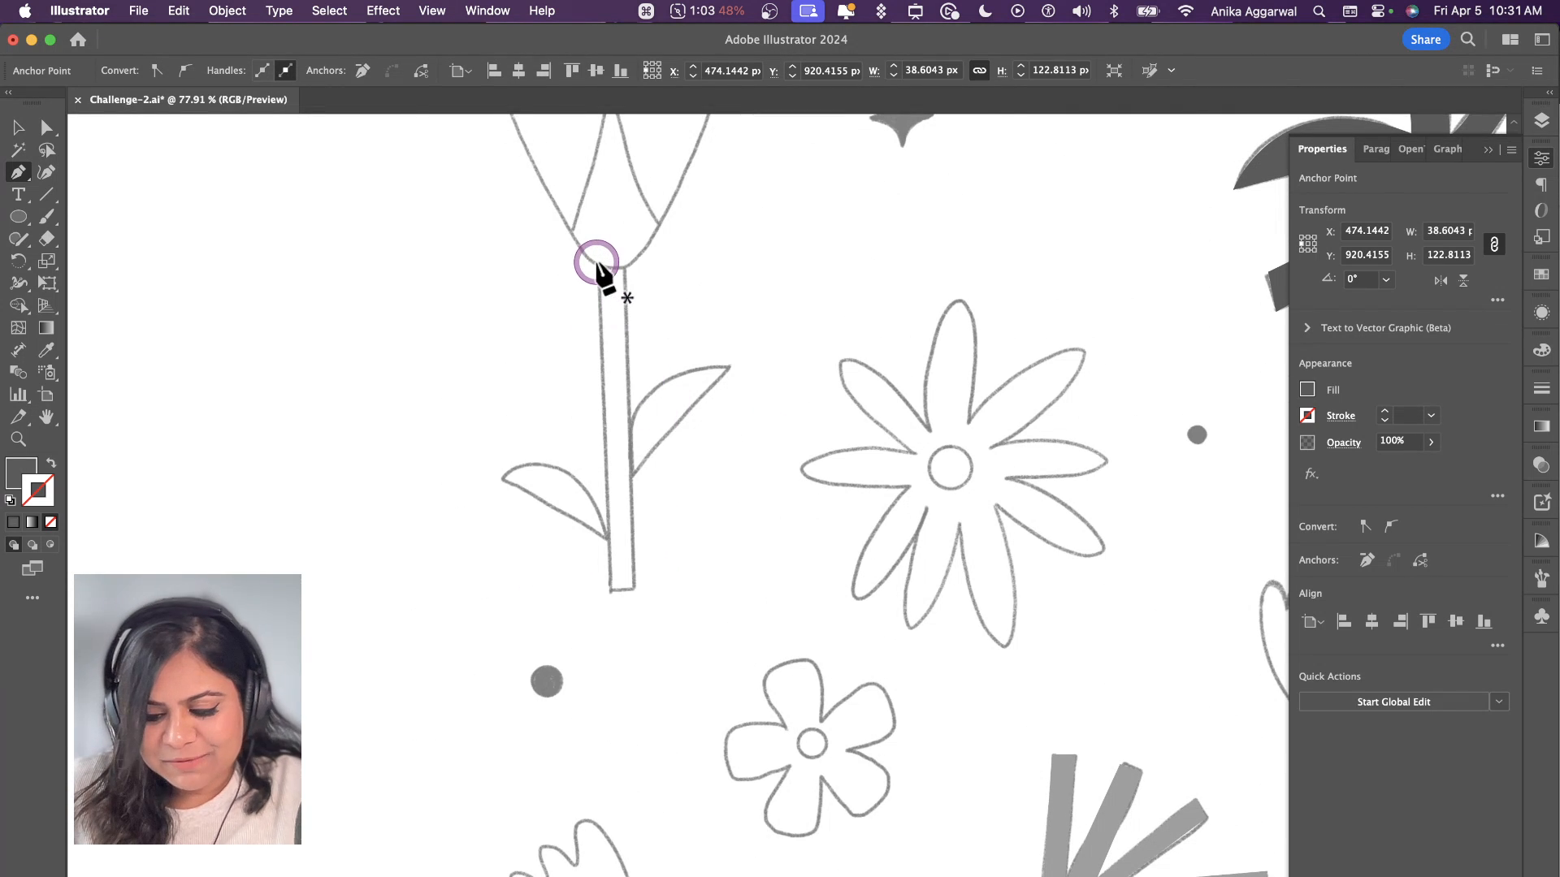
key("m")
mouse_move(599, 237)
left_mouse_down()
mouse_move(627, 337)
mouse_move(632, 592)
left_mouse_up()
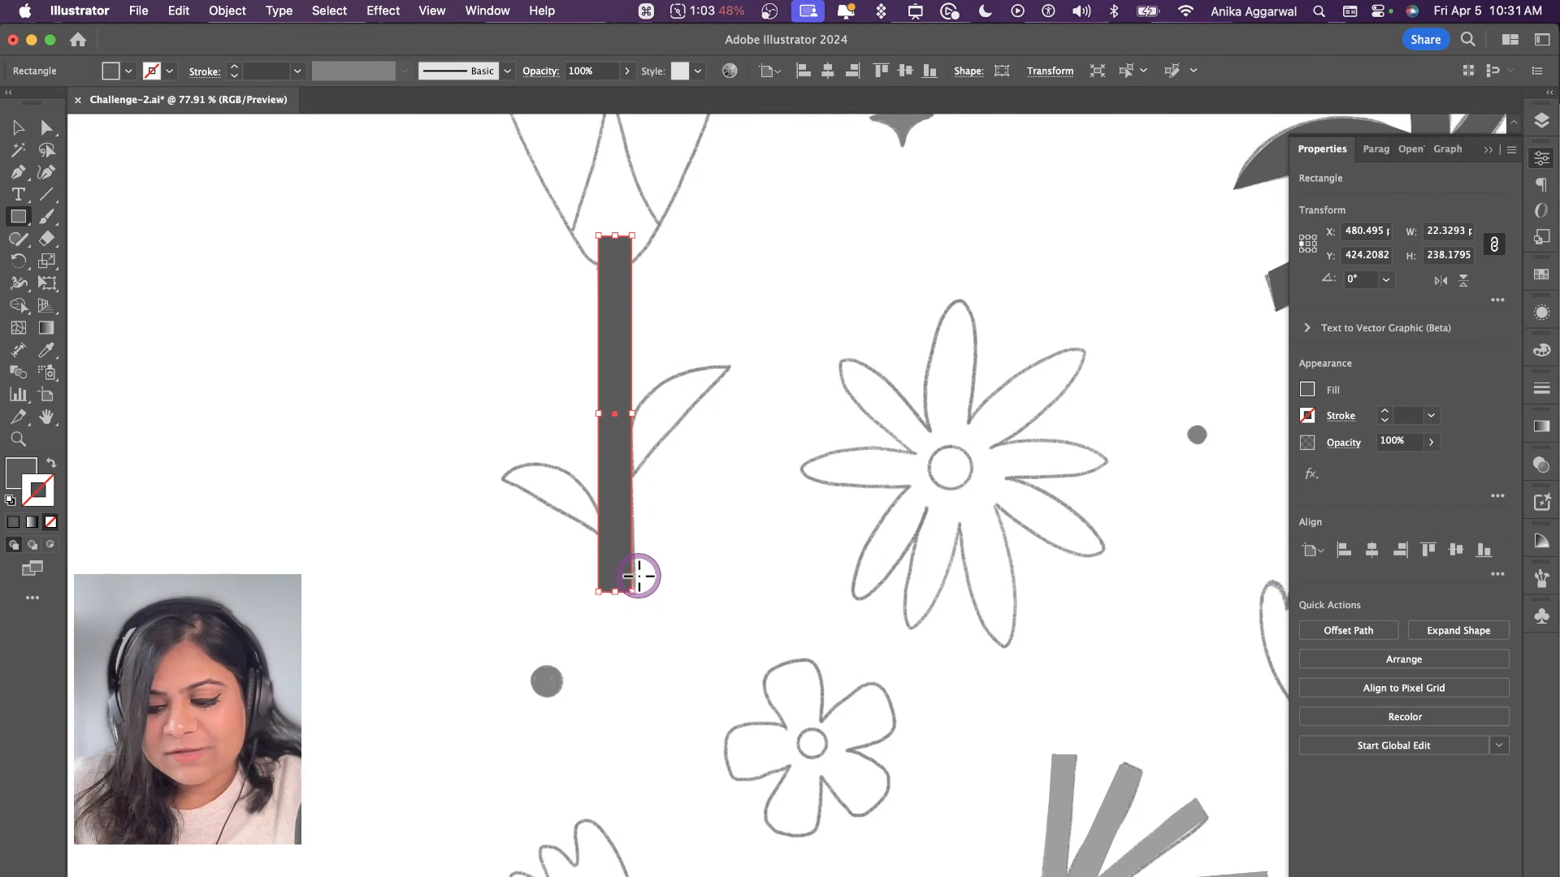
Step: Trace the leaves on the right and left sides of the straight tulip stem as closed filled shapes with the Pen tool
key("p")
left_click(729, 368)
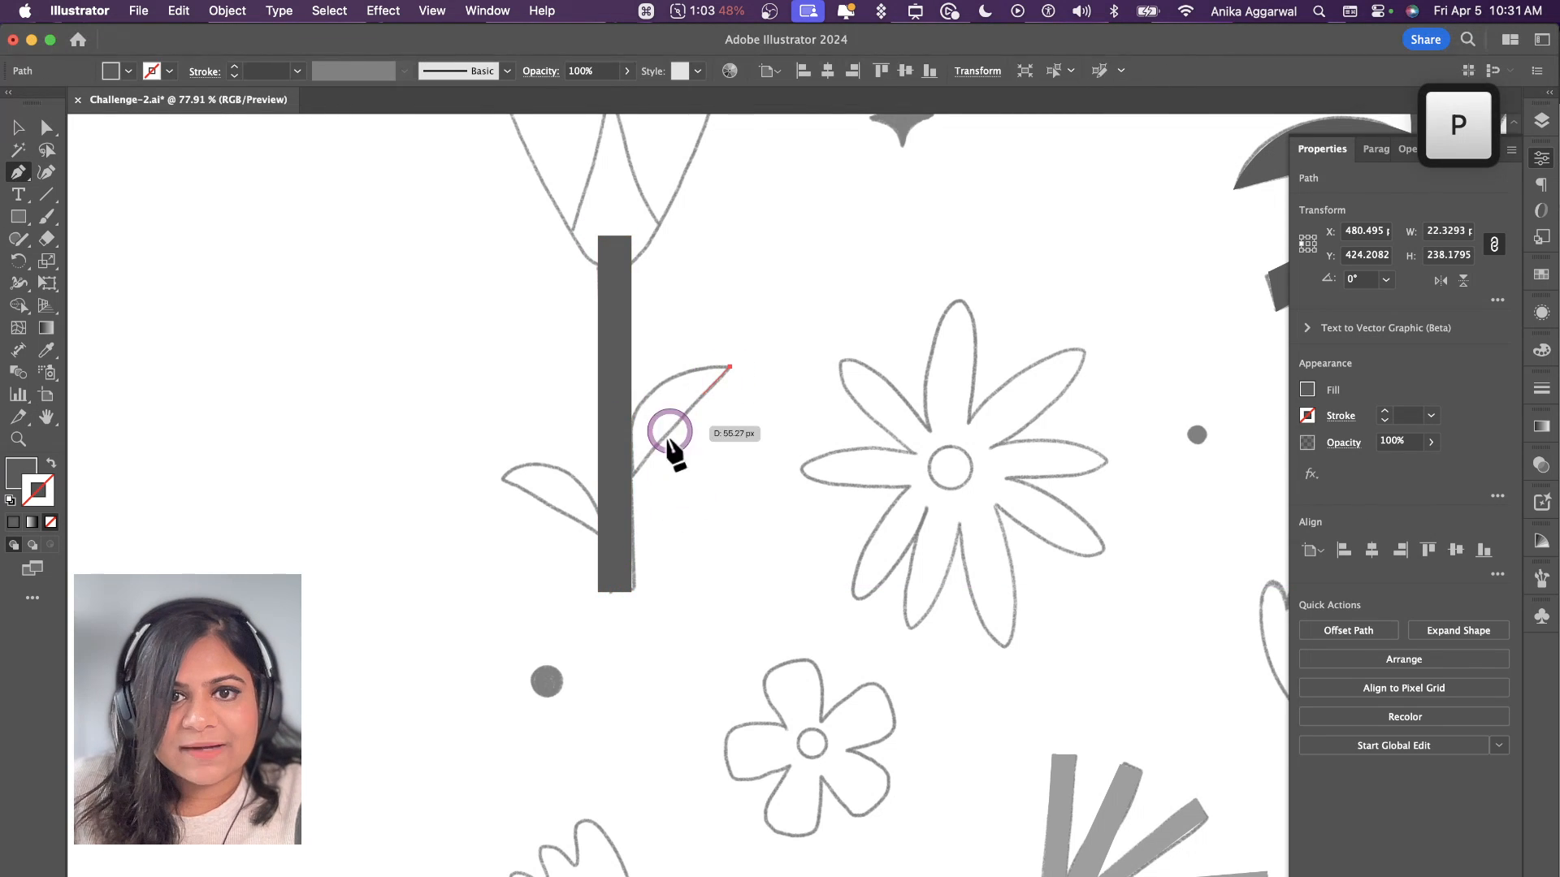
left_click(630, 481)
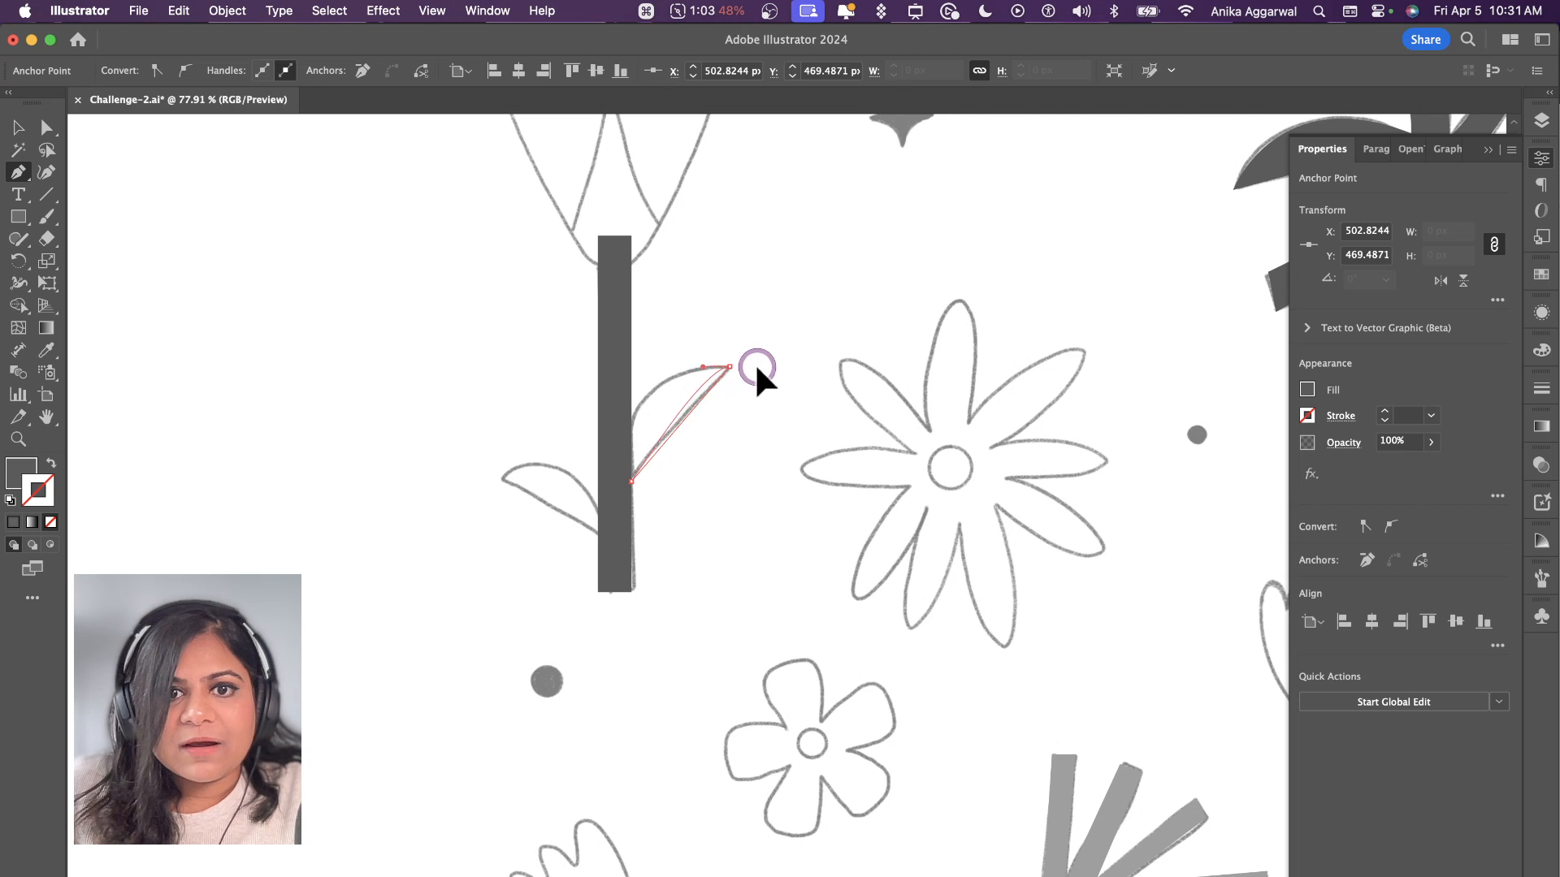
left_click(635, 482)
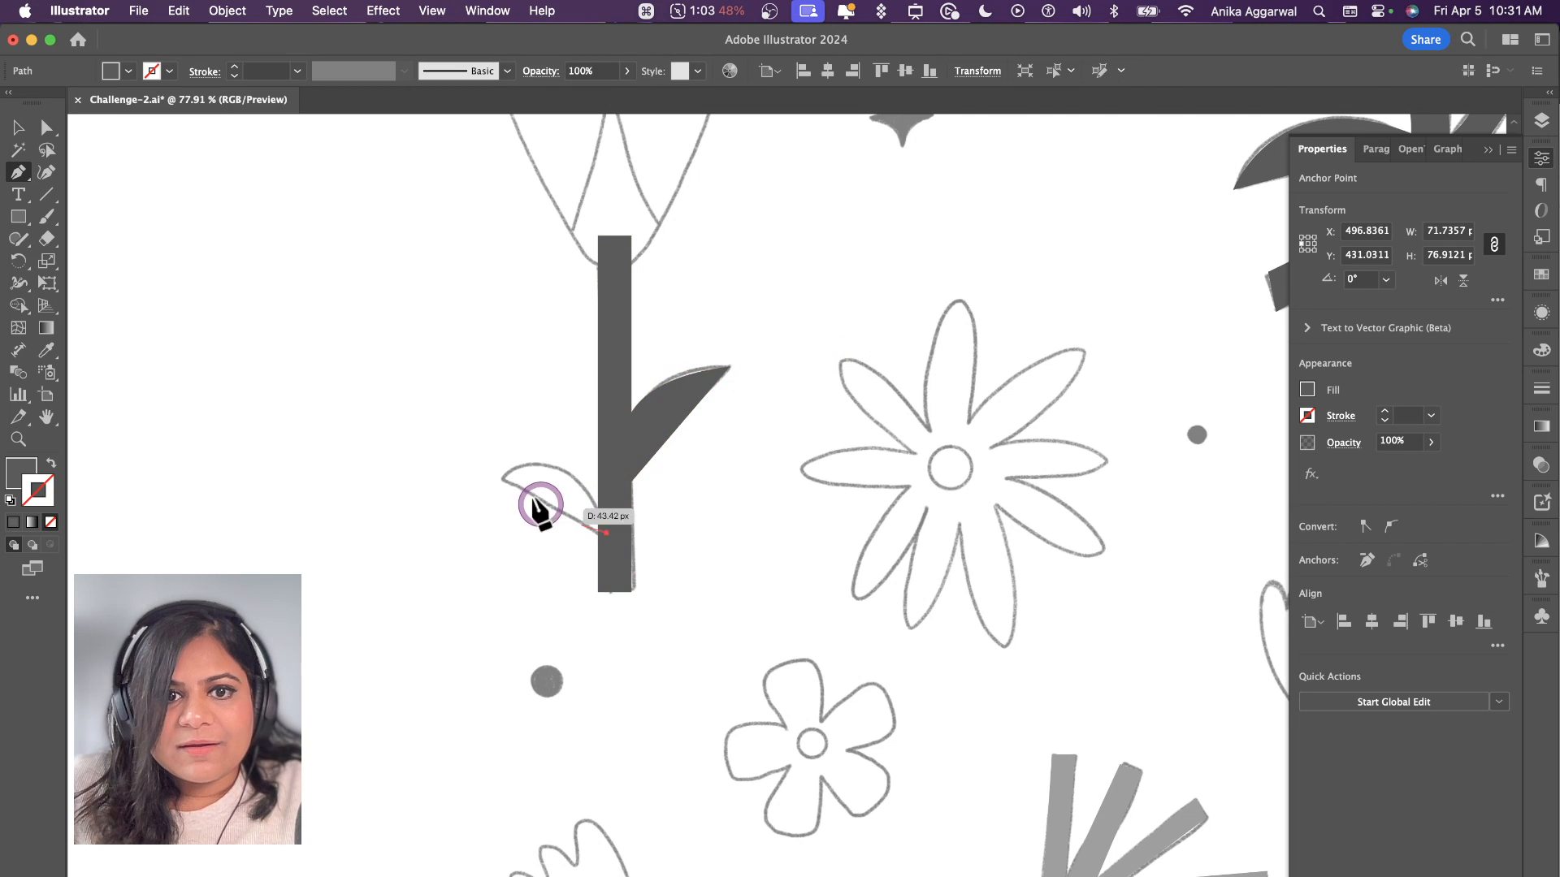
left_click(493, 474)
left_click_drag(607, 532, 629, 651)
Step: Trace the curved stem of the small drooping flower near the artboard's upper edge as a closed filled shape with the Pen tool
scroll(661, 539, "up", 5)
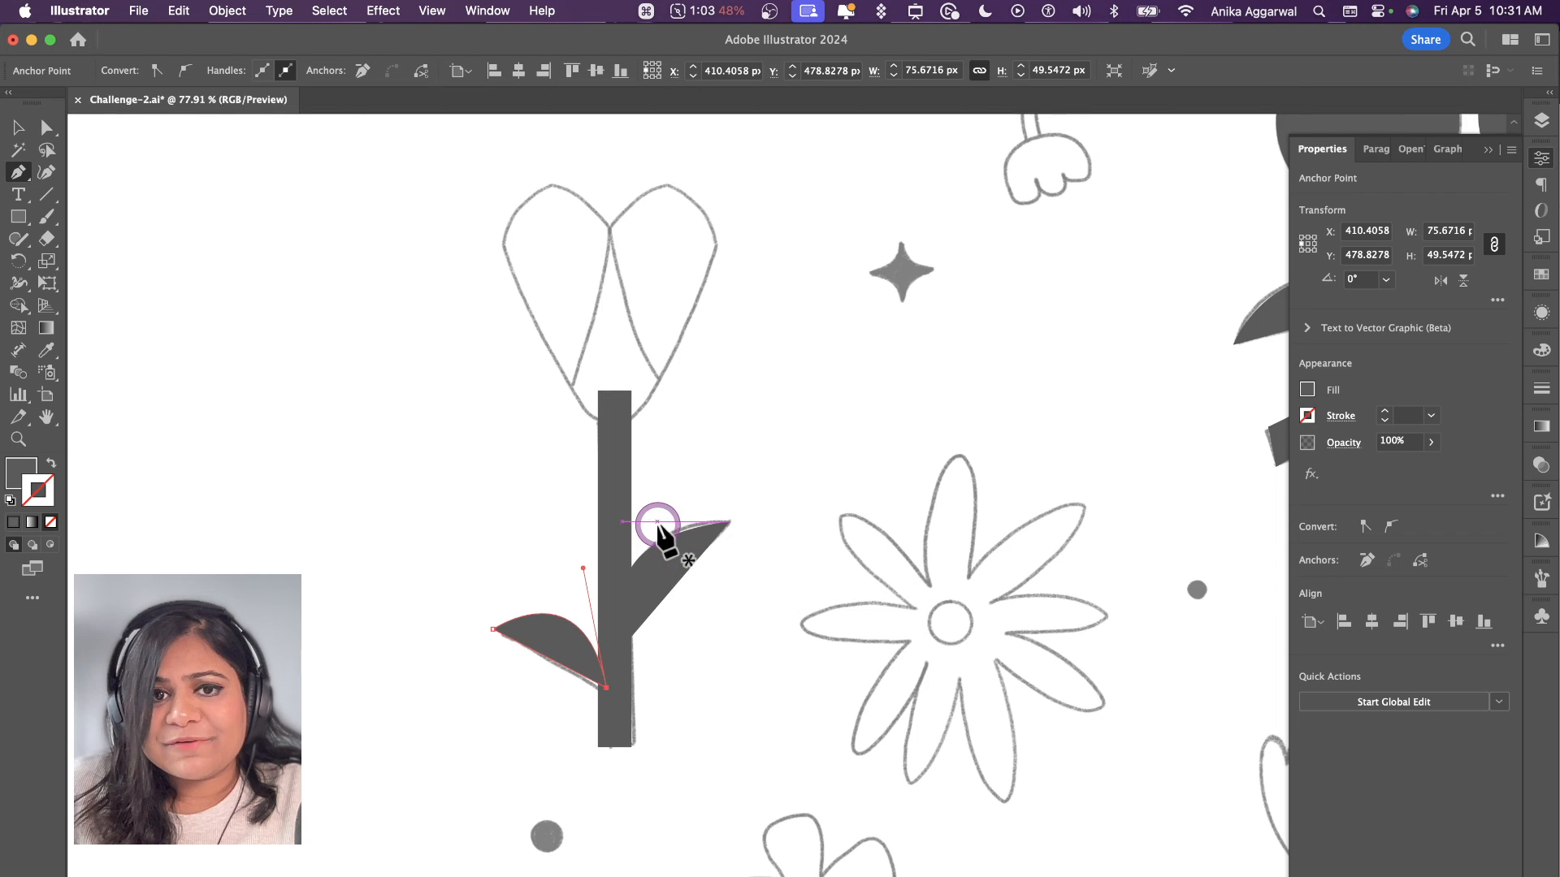
scroll(845, 417, "right", 10)
scroll(846, 418, "up", 4)
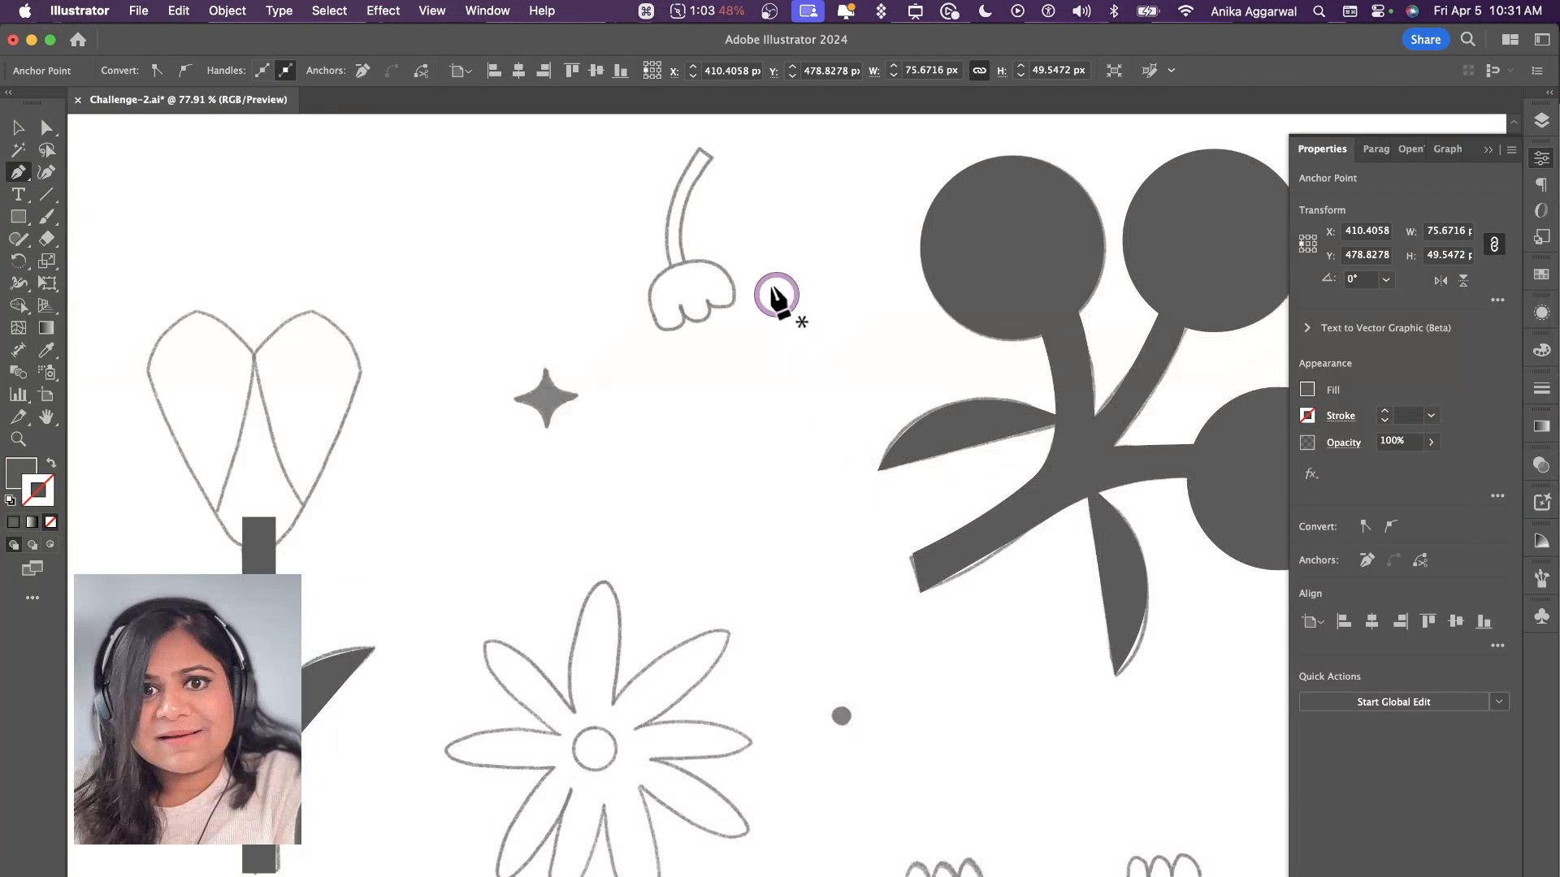
scroll(747, 299, "up", 2)
scroll(694, 187, "up", 5)
left_click(697, 191)
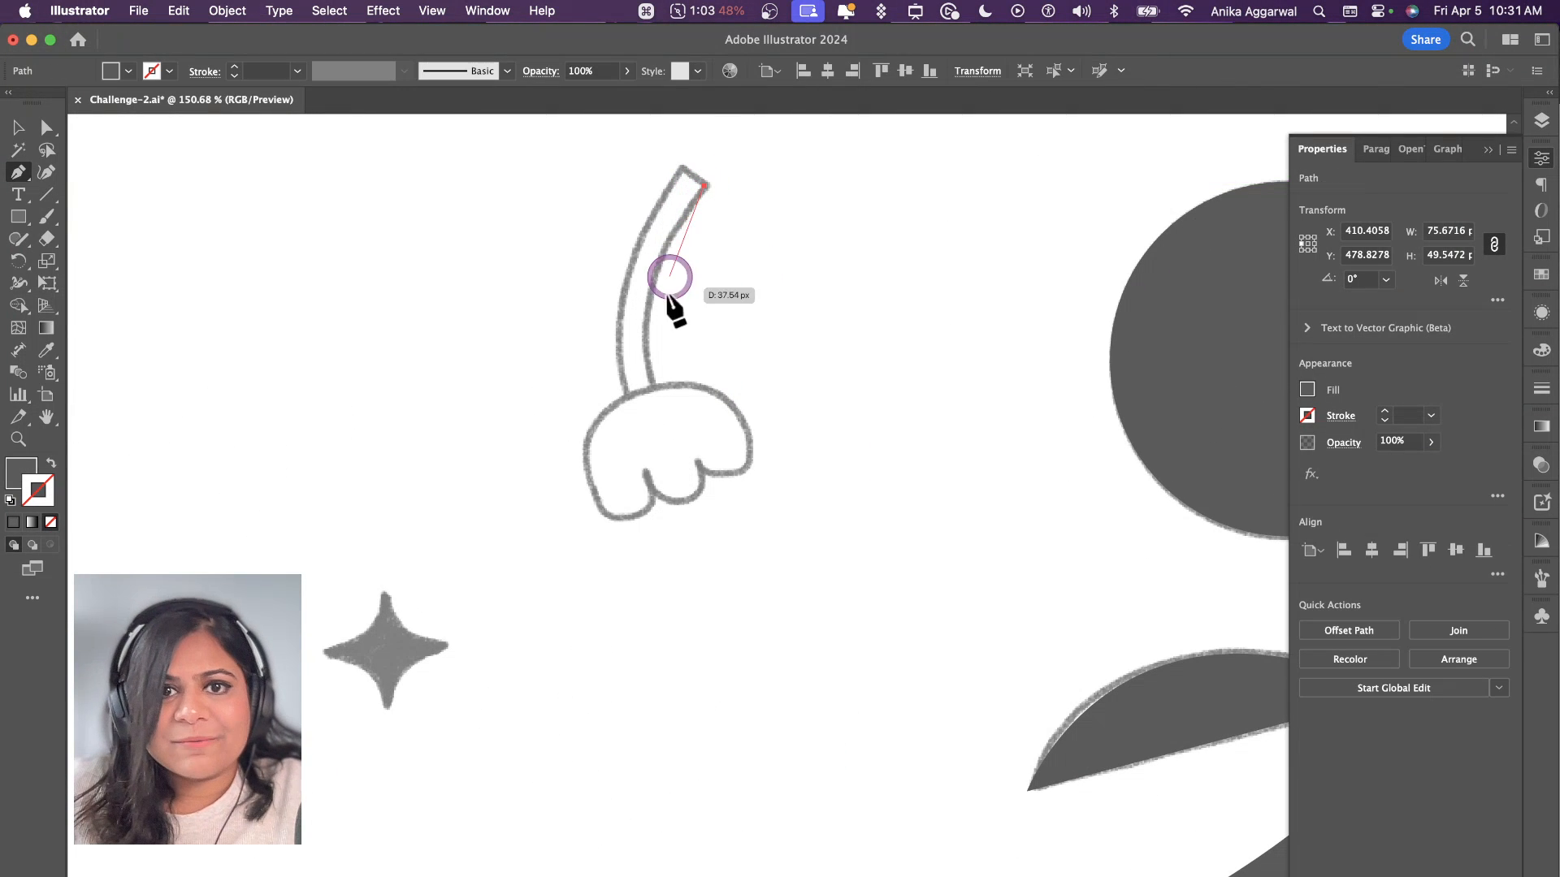
left_click_drag(643, 358, 637, 257)
left_click(657, 419)
left_click_drag(670, 192, 712, 193)
Step: Adjust the traced stem's outer-edge anchor, its handle and the upper corner point to match the sketch lines
key("a")
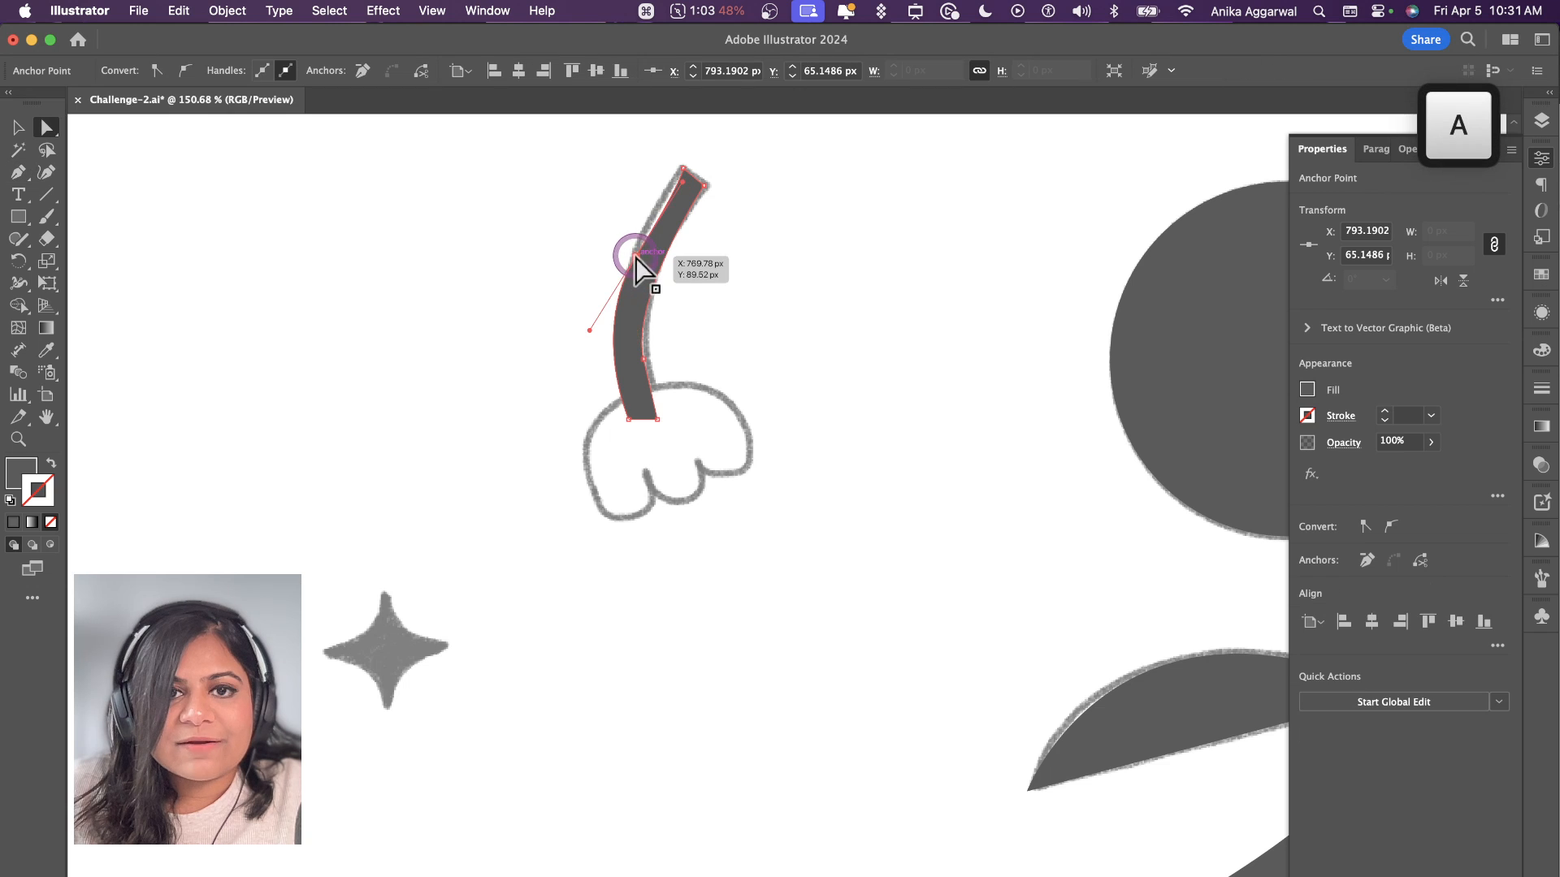
left_click_drag(636, 256, 628, 241)
left_click(705, 186)
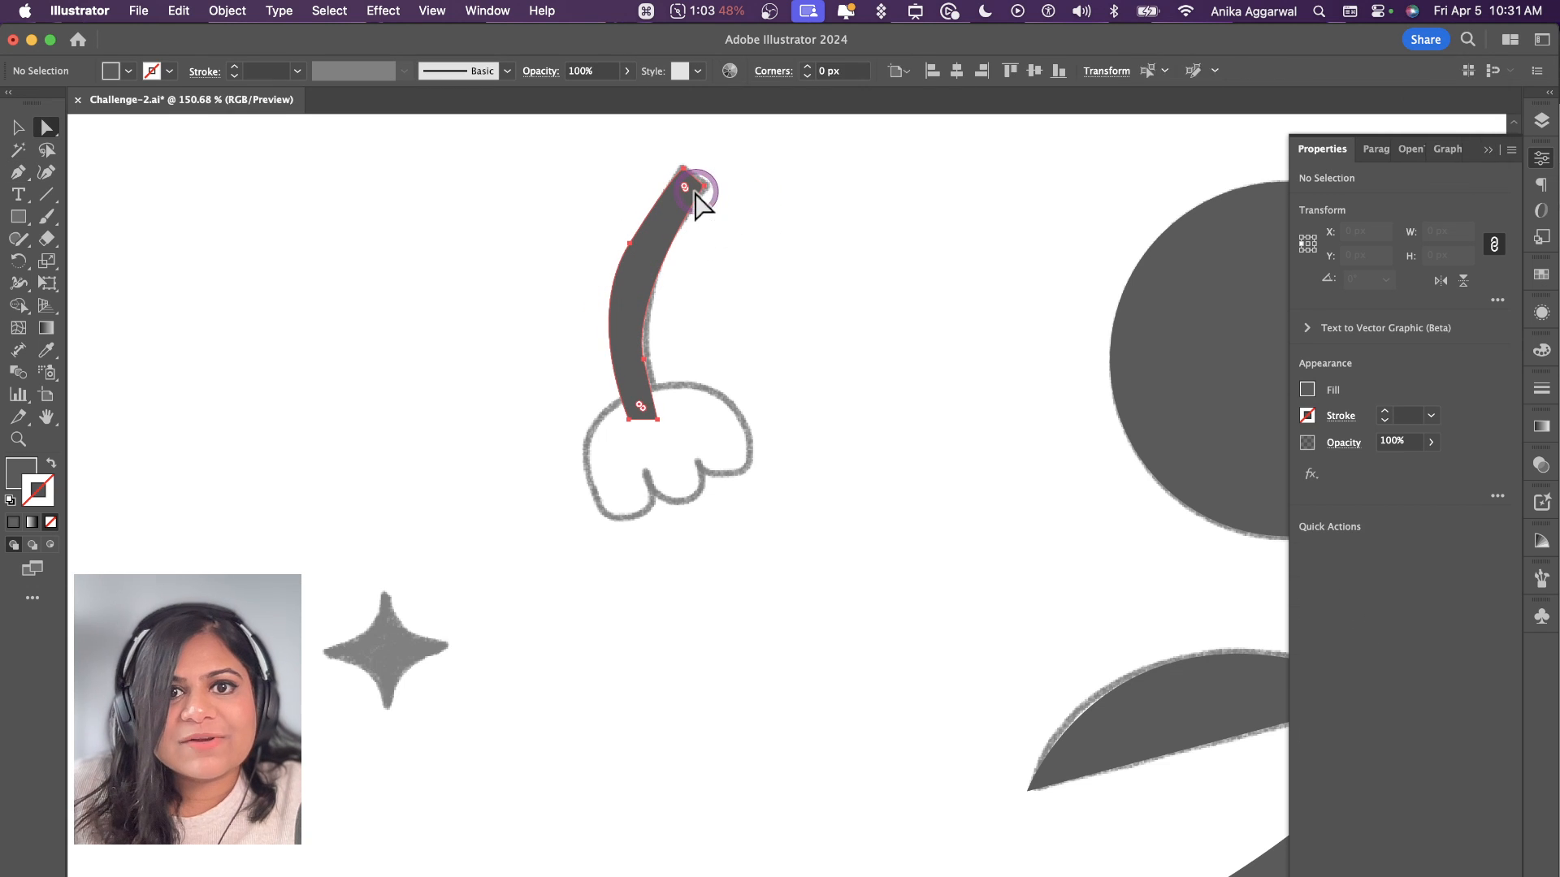
left_click_drag(704, 186, 711, 188)
left_click(756, 213)
left_click(644, 244)
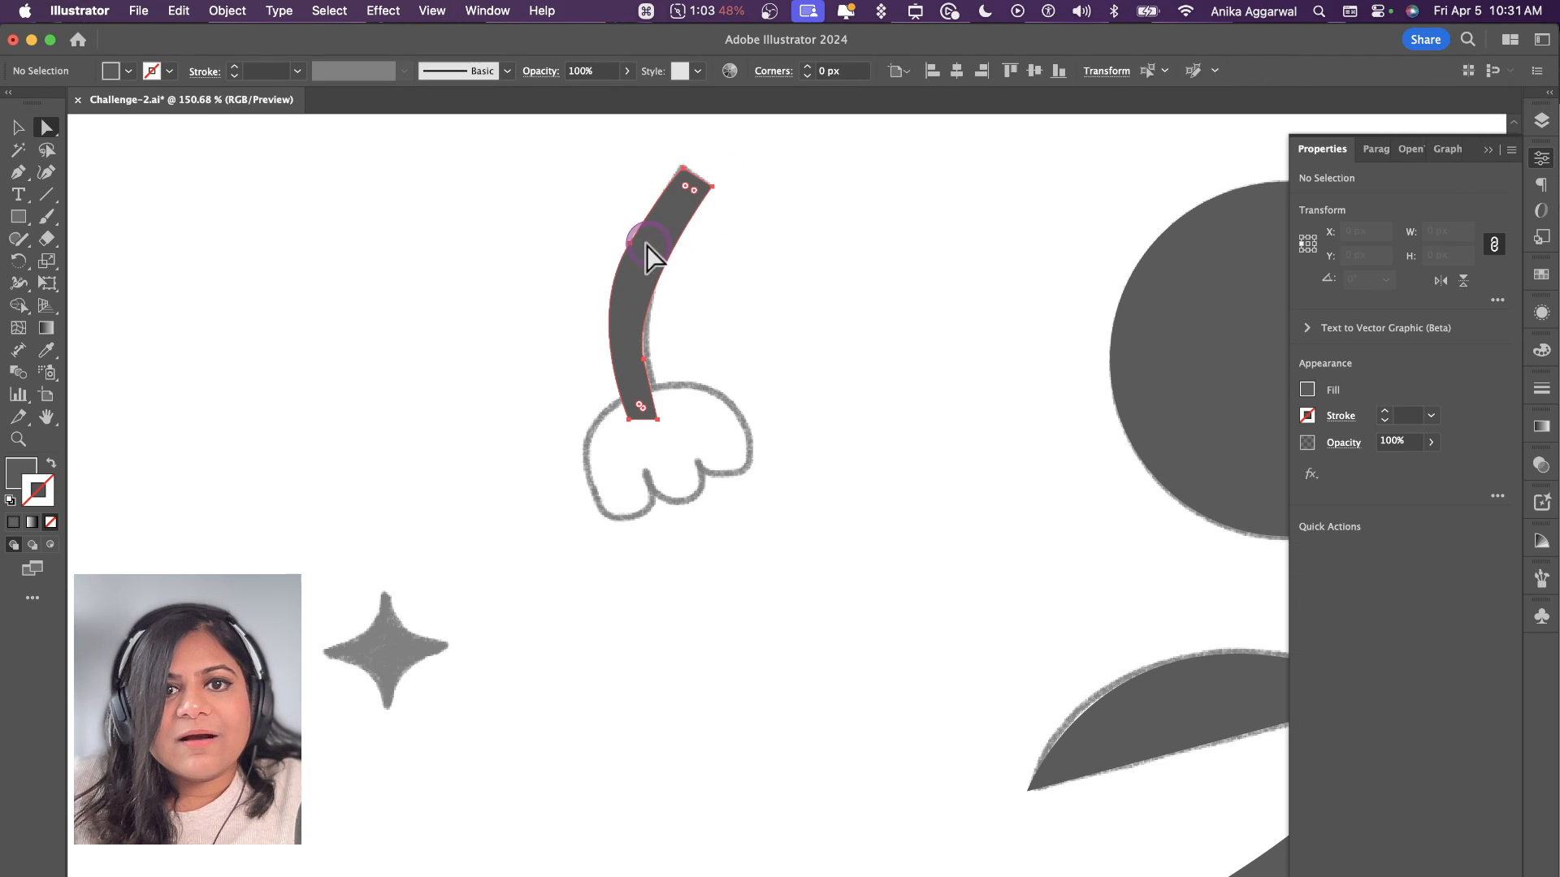
left_click_drag(629, 242, 633, 246)
mouse_move(590, 322)
left_mouse_down()
mouse_move(606, 280)
mouse_move(594, 326)
left_mouse_up()
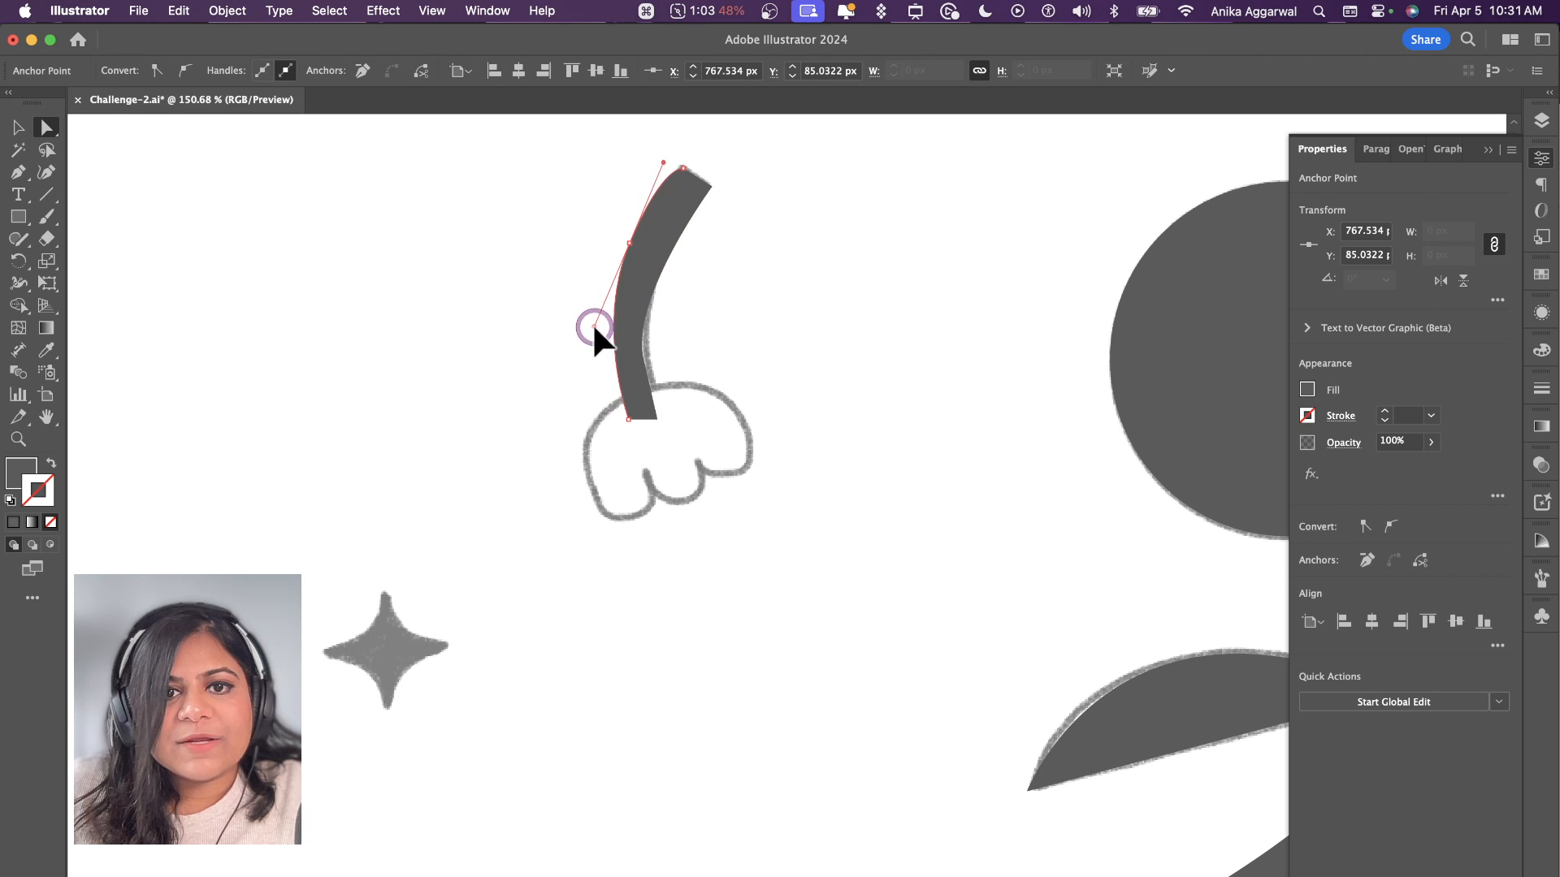
left_click(753, 272)
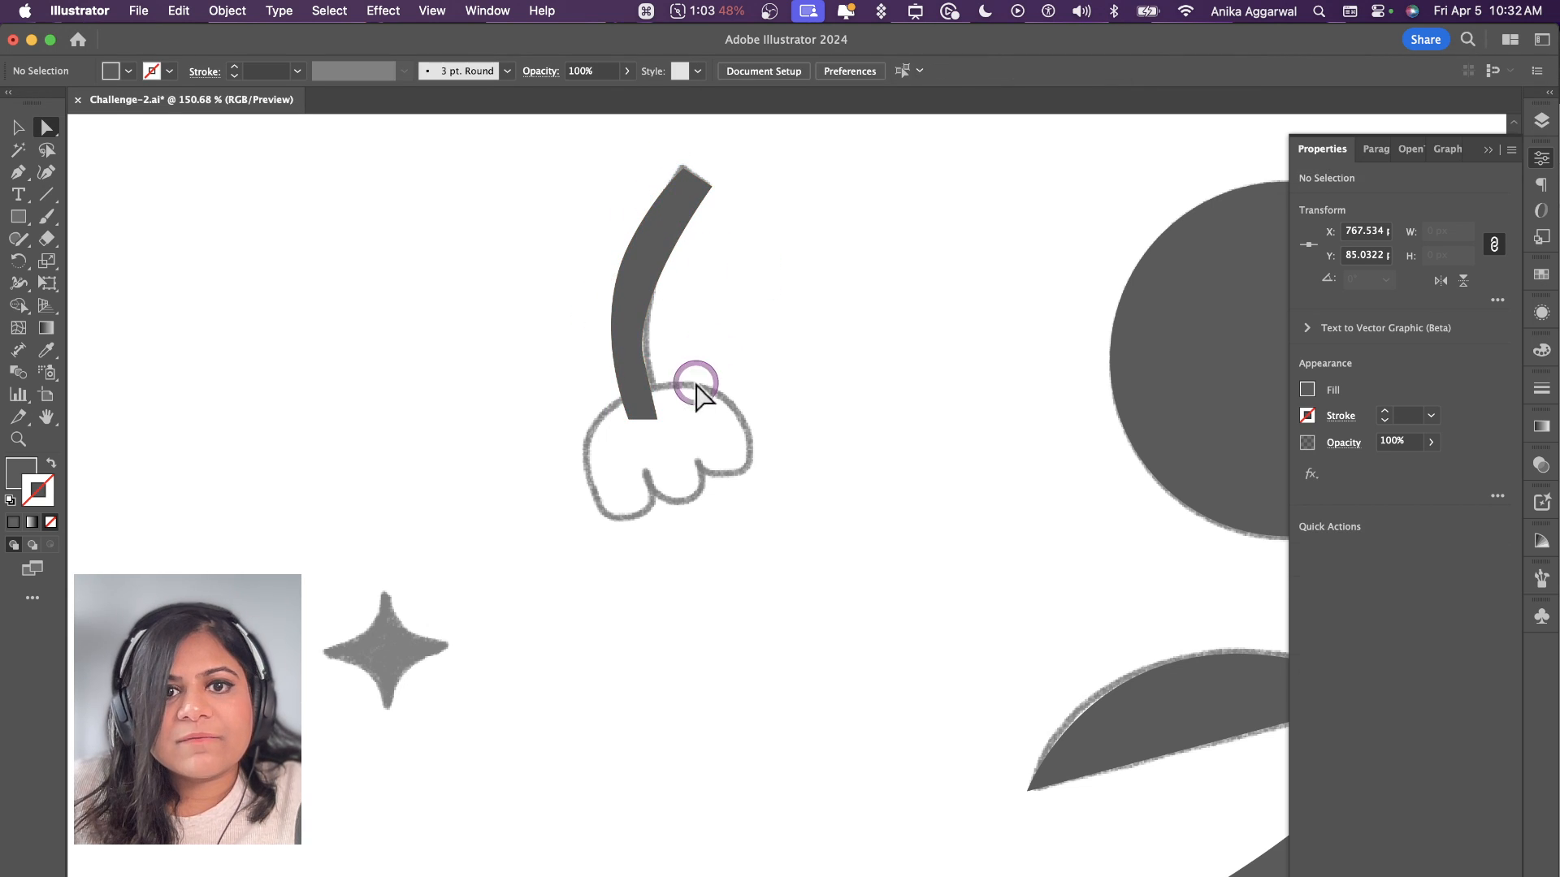
Step: Nudge the anchor on the stem's inner edge toward the sketch line, undoing the accidental shift of the whole shape
left_click(635, 360)
left_click_drag(644, 358, 649, 360)
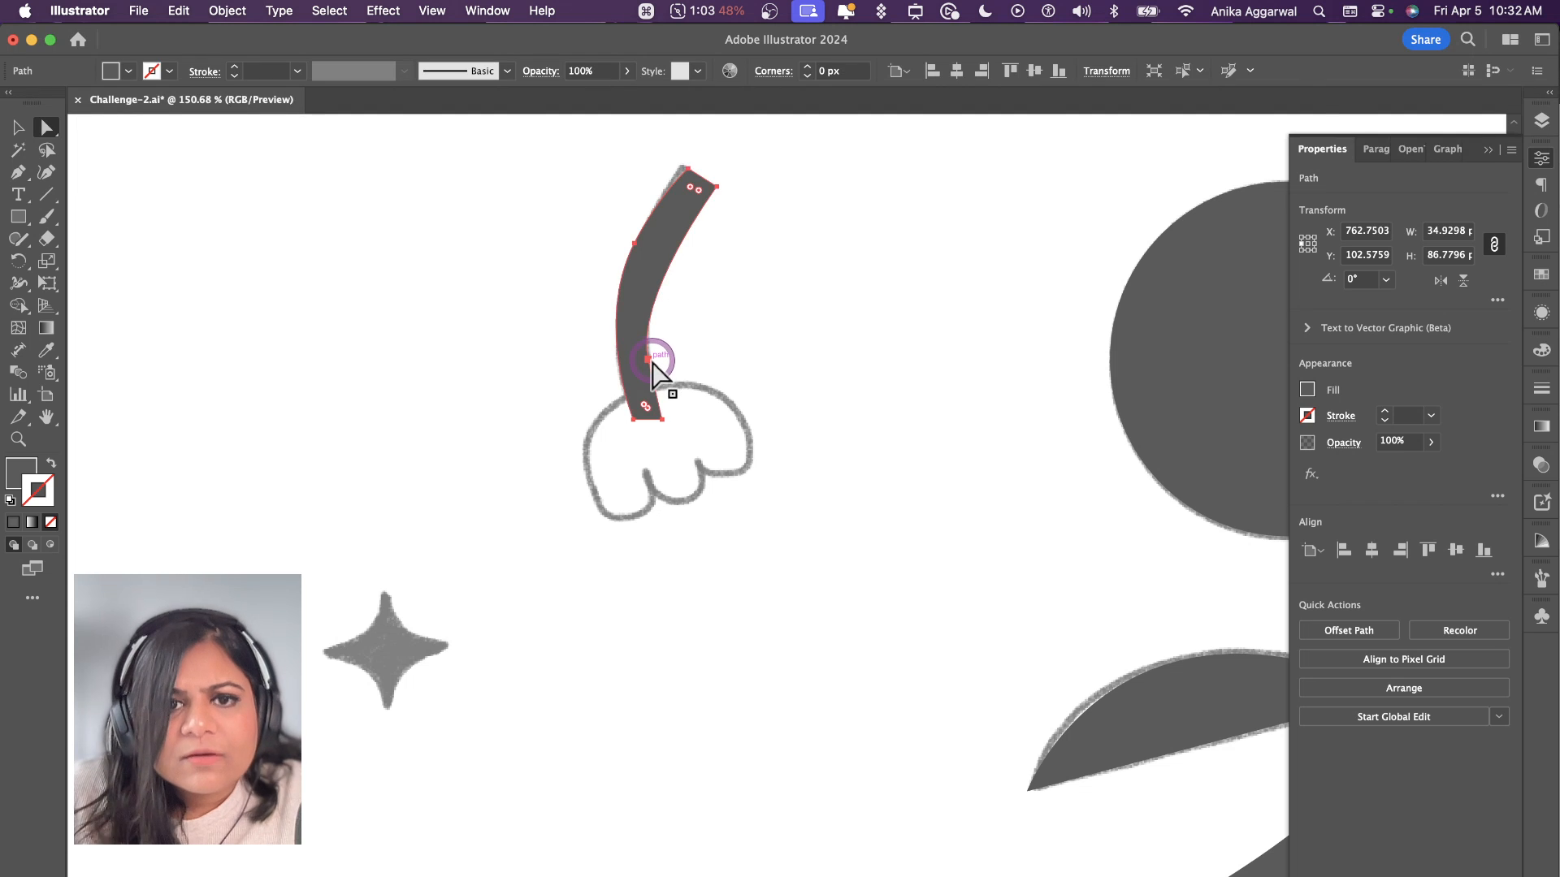
key("super+z")
left_click(646, 357)
left_click(738, 319)
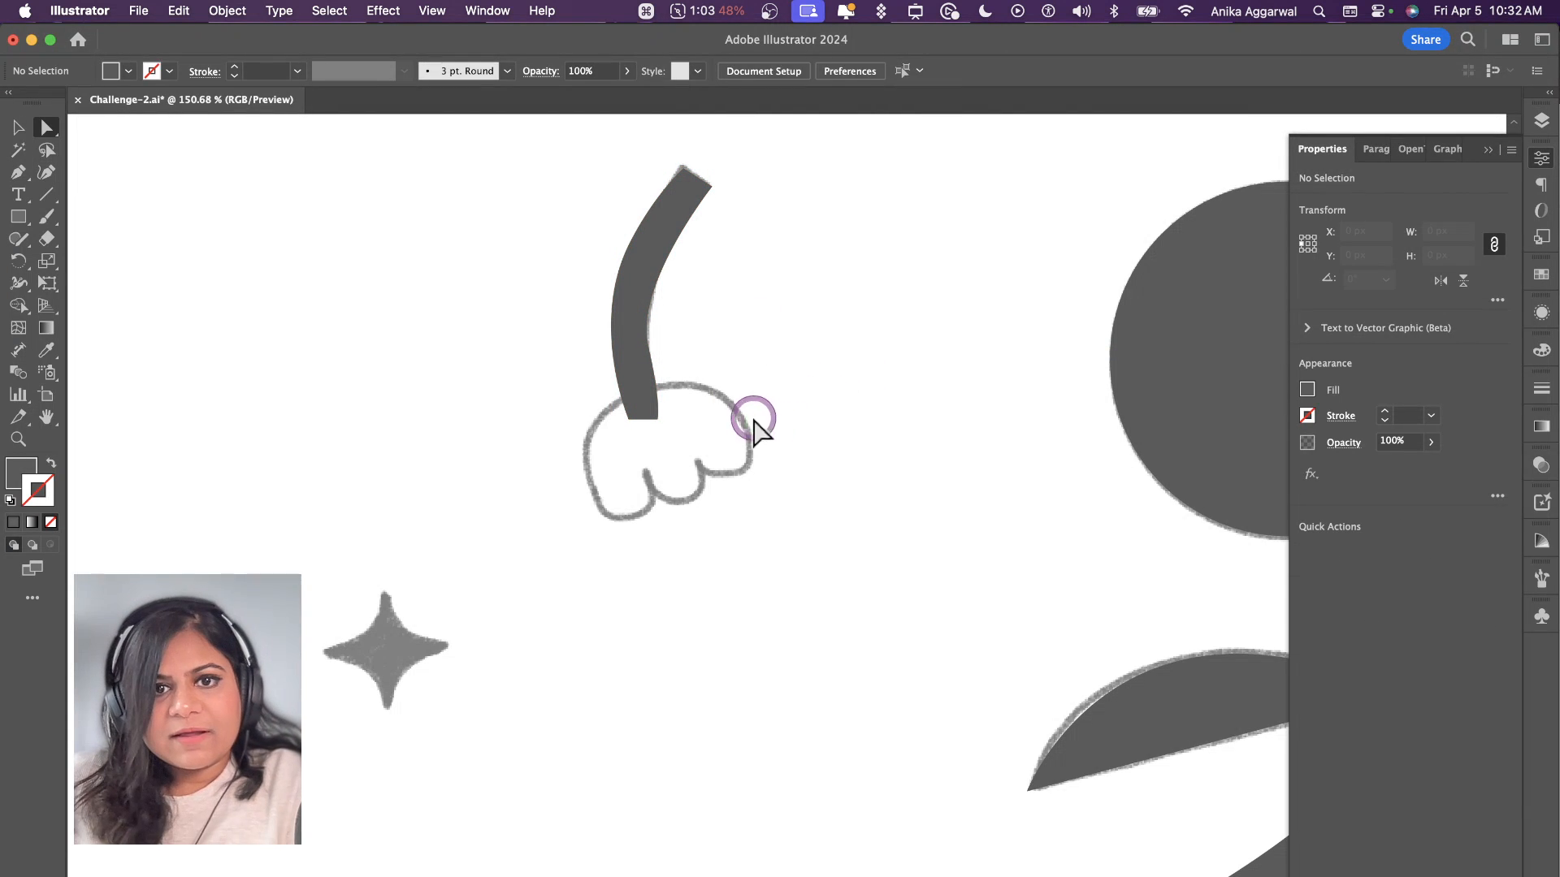
Step: Delete the traced stem of the small drooping flower
left_click(624, 296)
key("BackSpace")
Step: Draw a filled circle about 41 px in diameter beside the sketched four-point star near the tulip
scroll(626, 296, "down", 3)
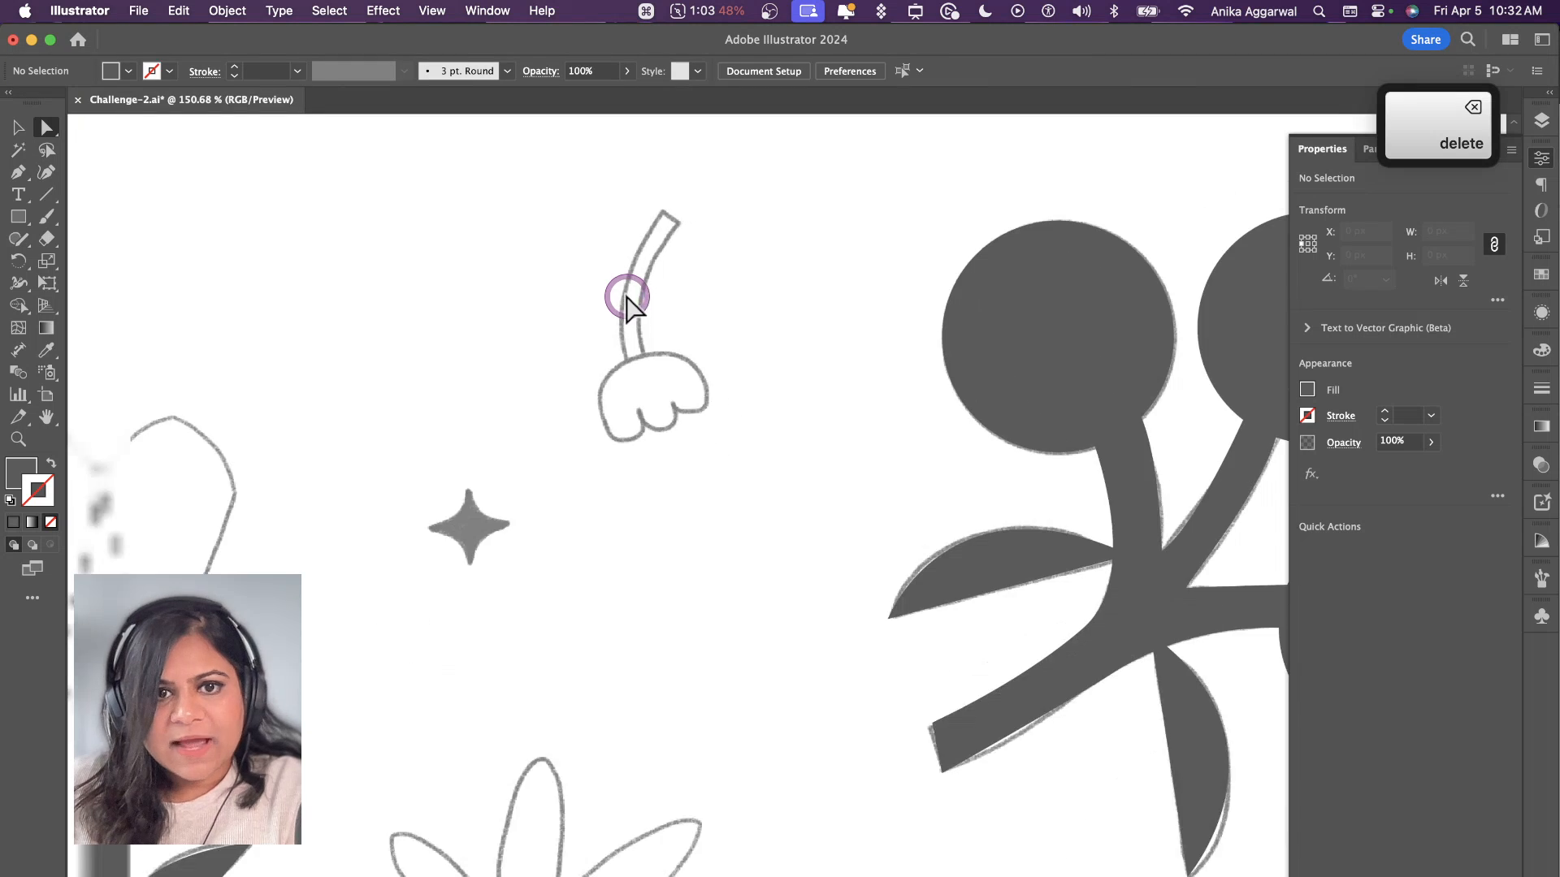
scroll(453, 417, "down", 3)
scroll(453, 417, "left", 2)
scroll(569, 443, "up", 3)
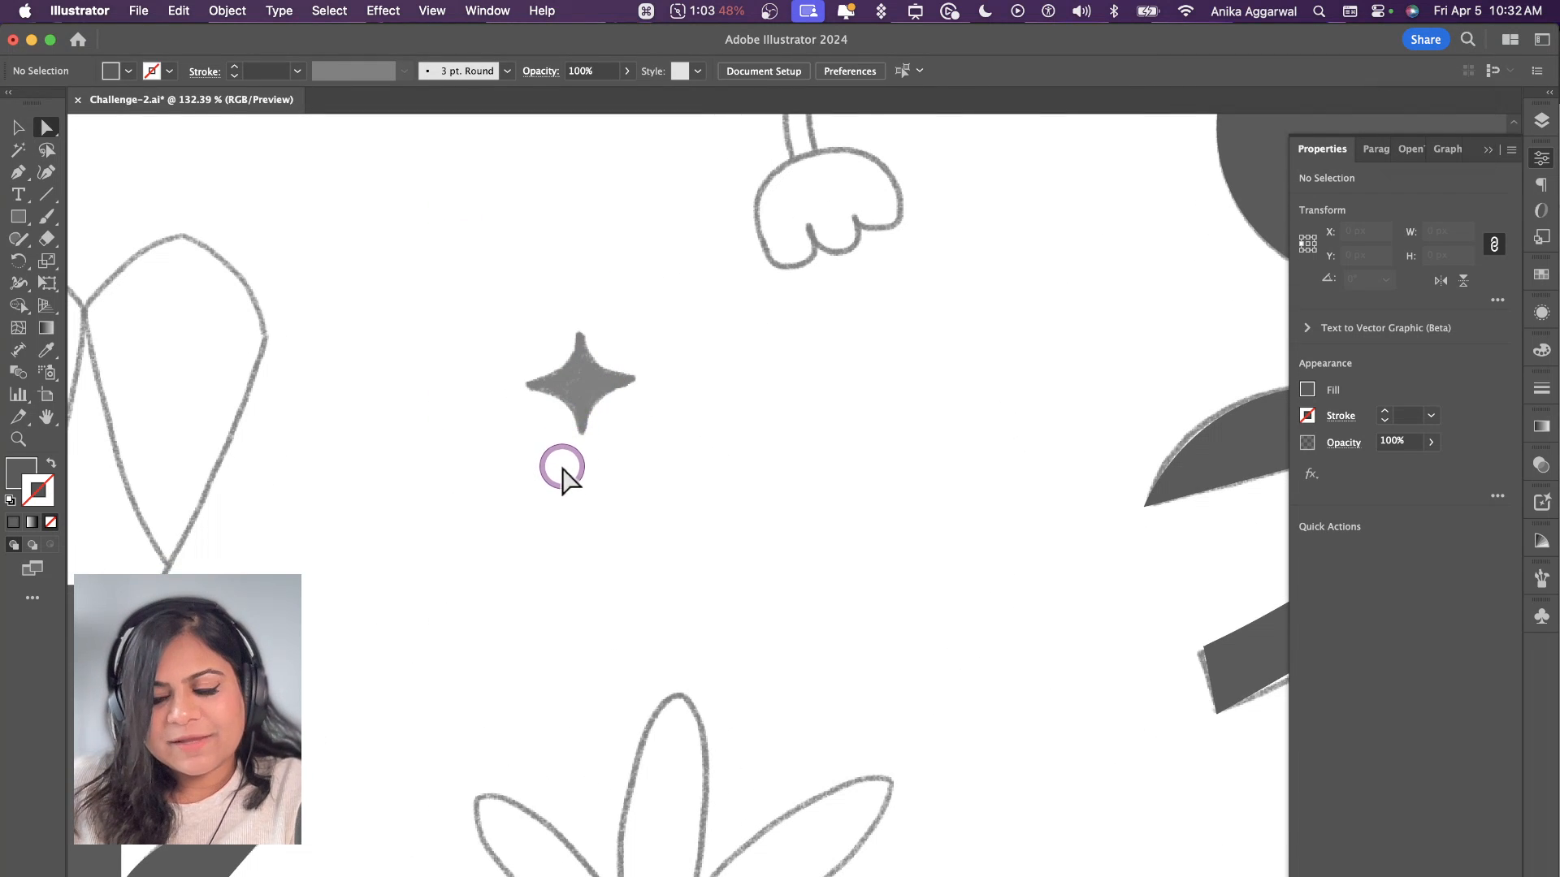
key("l")
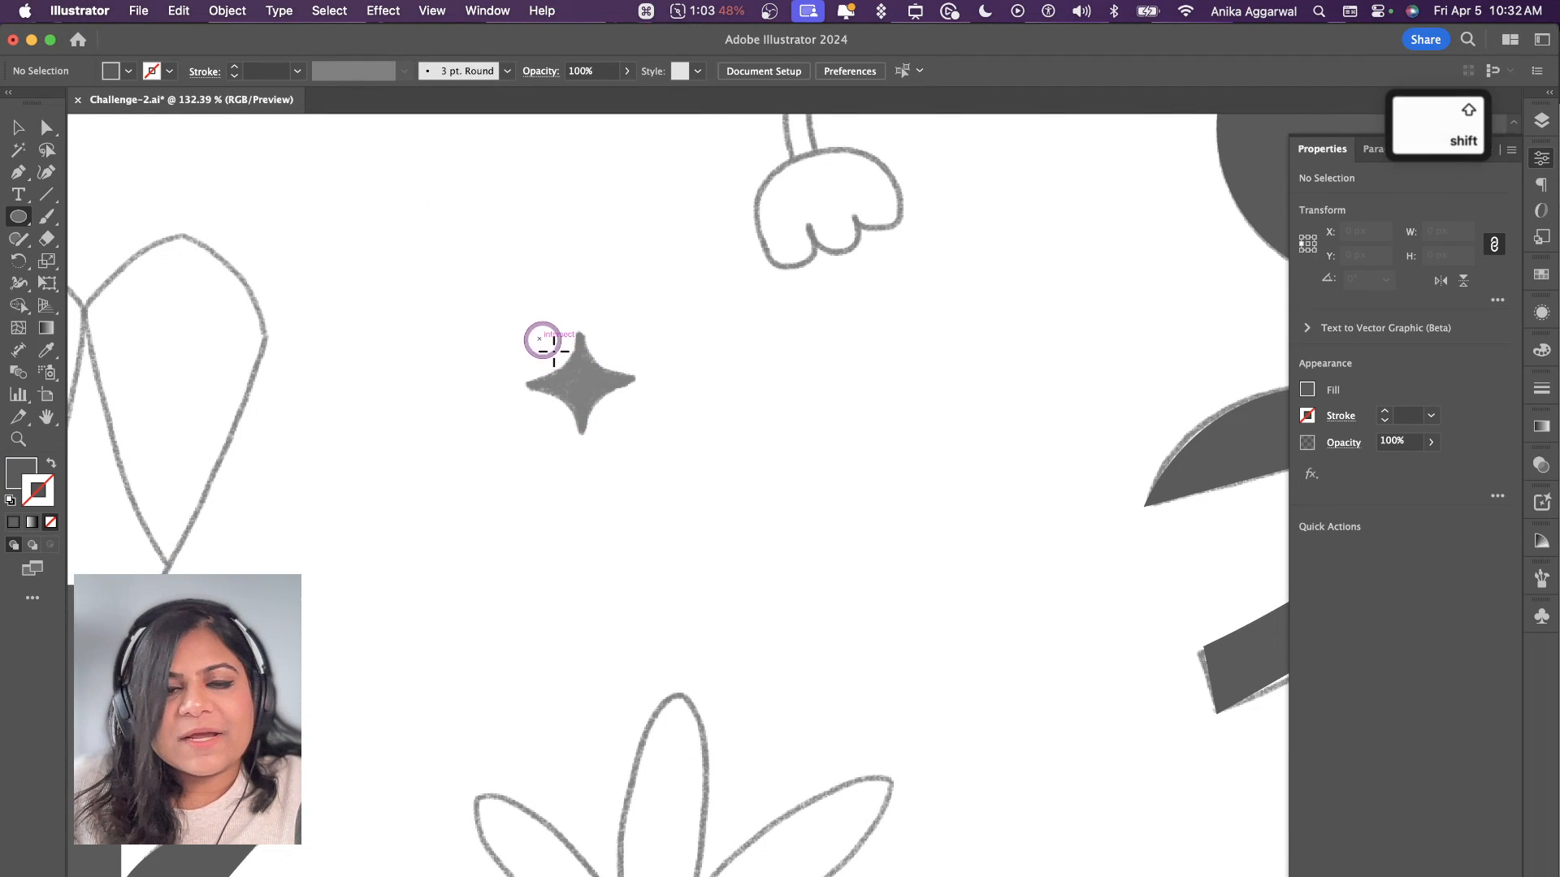
mouse_move(539, 341)
left_mouse_down()
mouse_move(644, 423)
mouse_move(758, 427)
mouse_move(735, 421)
left_mouse_up()
key("v")
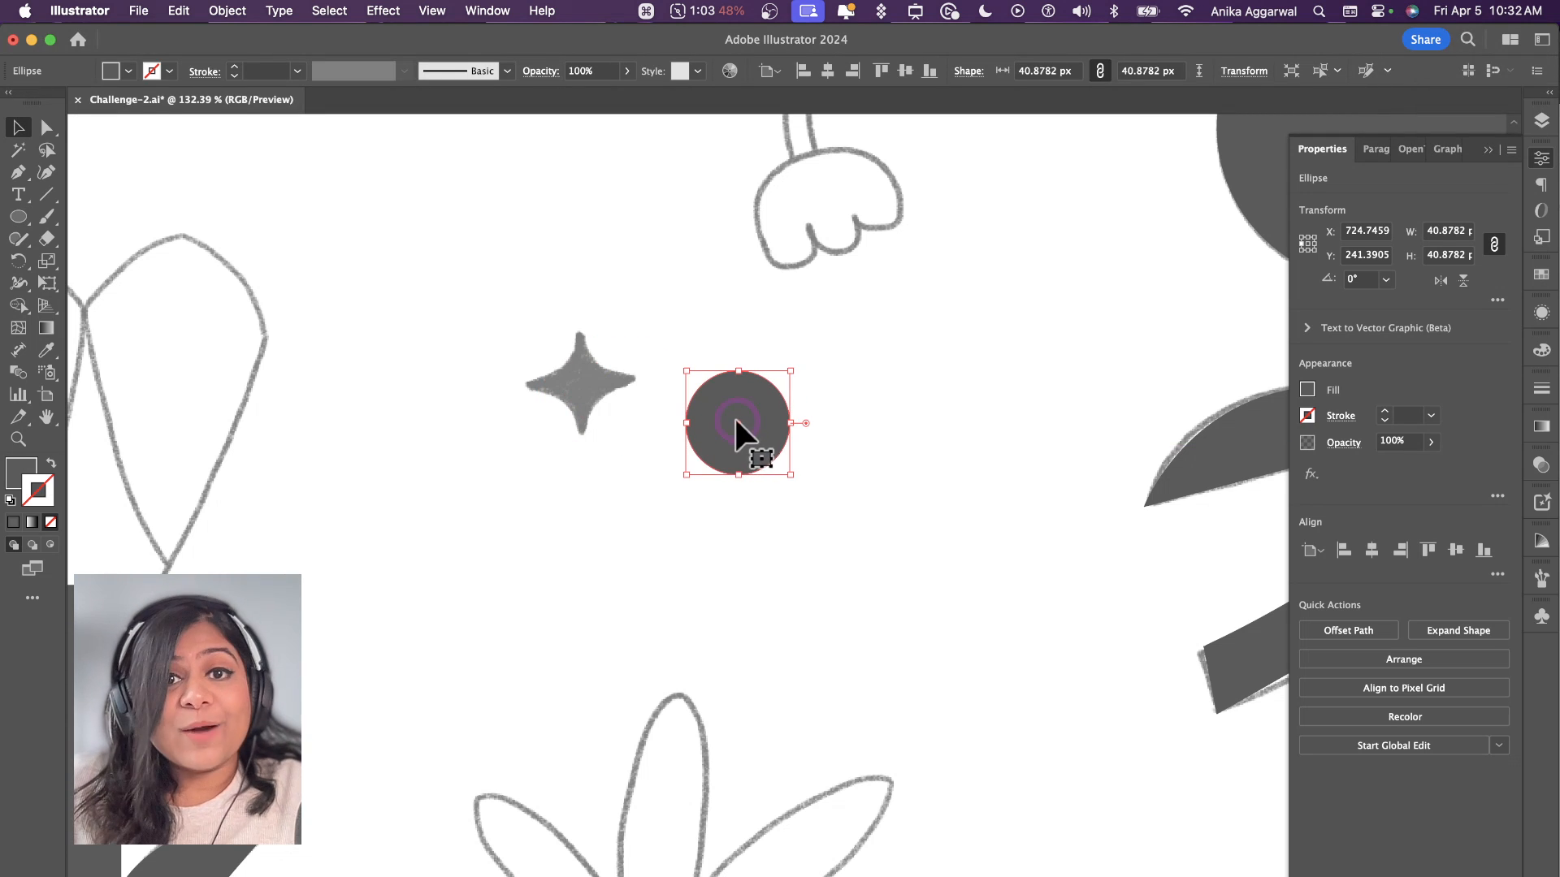
Step: Turn the circle into a four-point star by applying the Pucker & Bloat effect at -51%
left_click(394, 11)
mouse_move(456, 200)
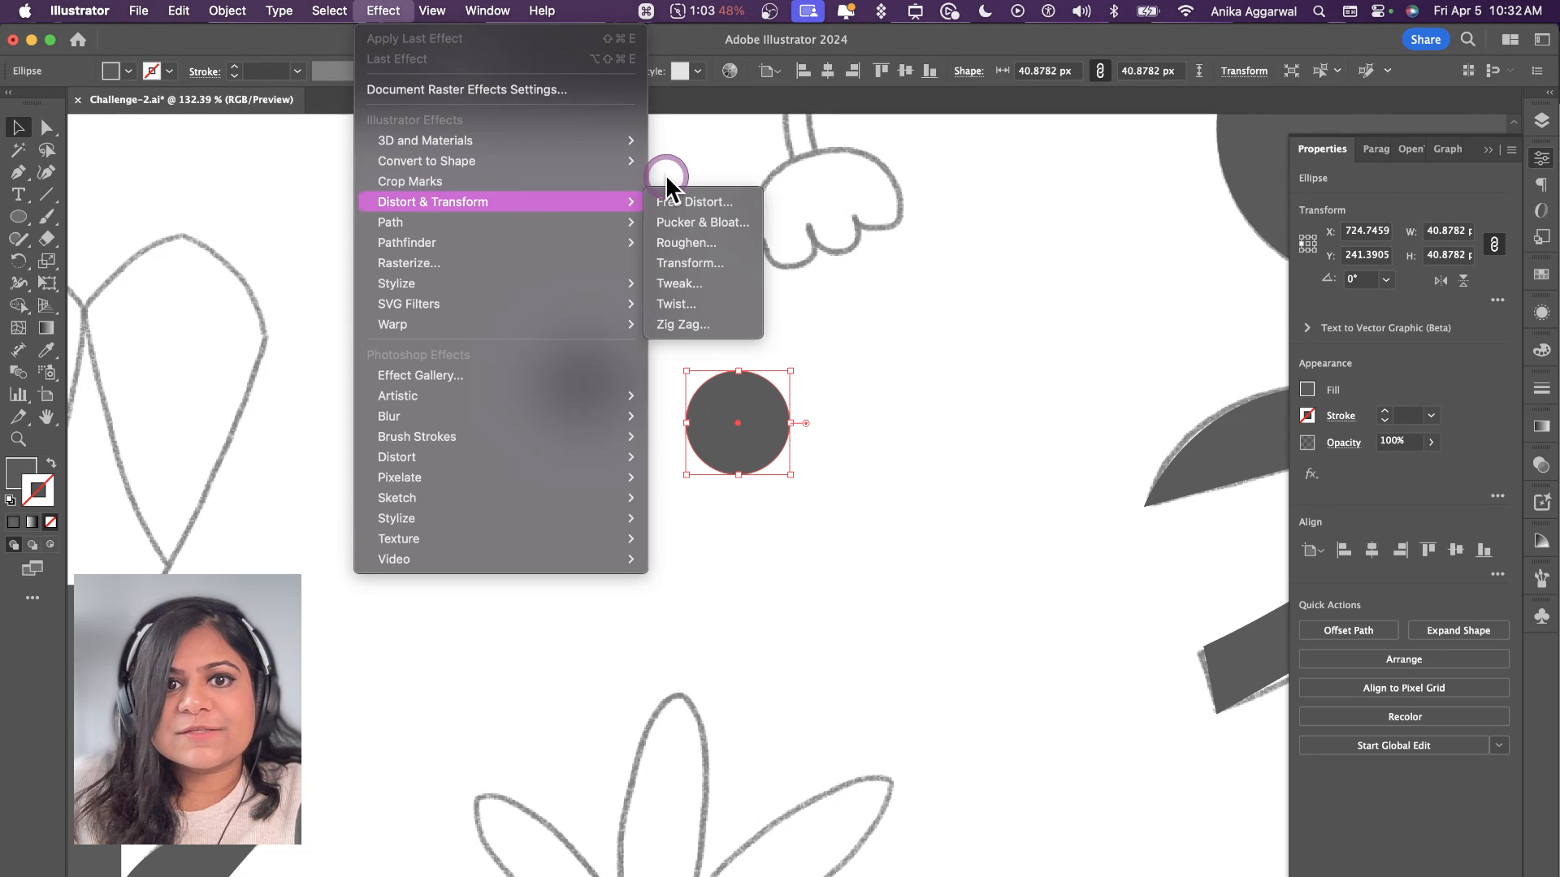
left_click(692, 223)
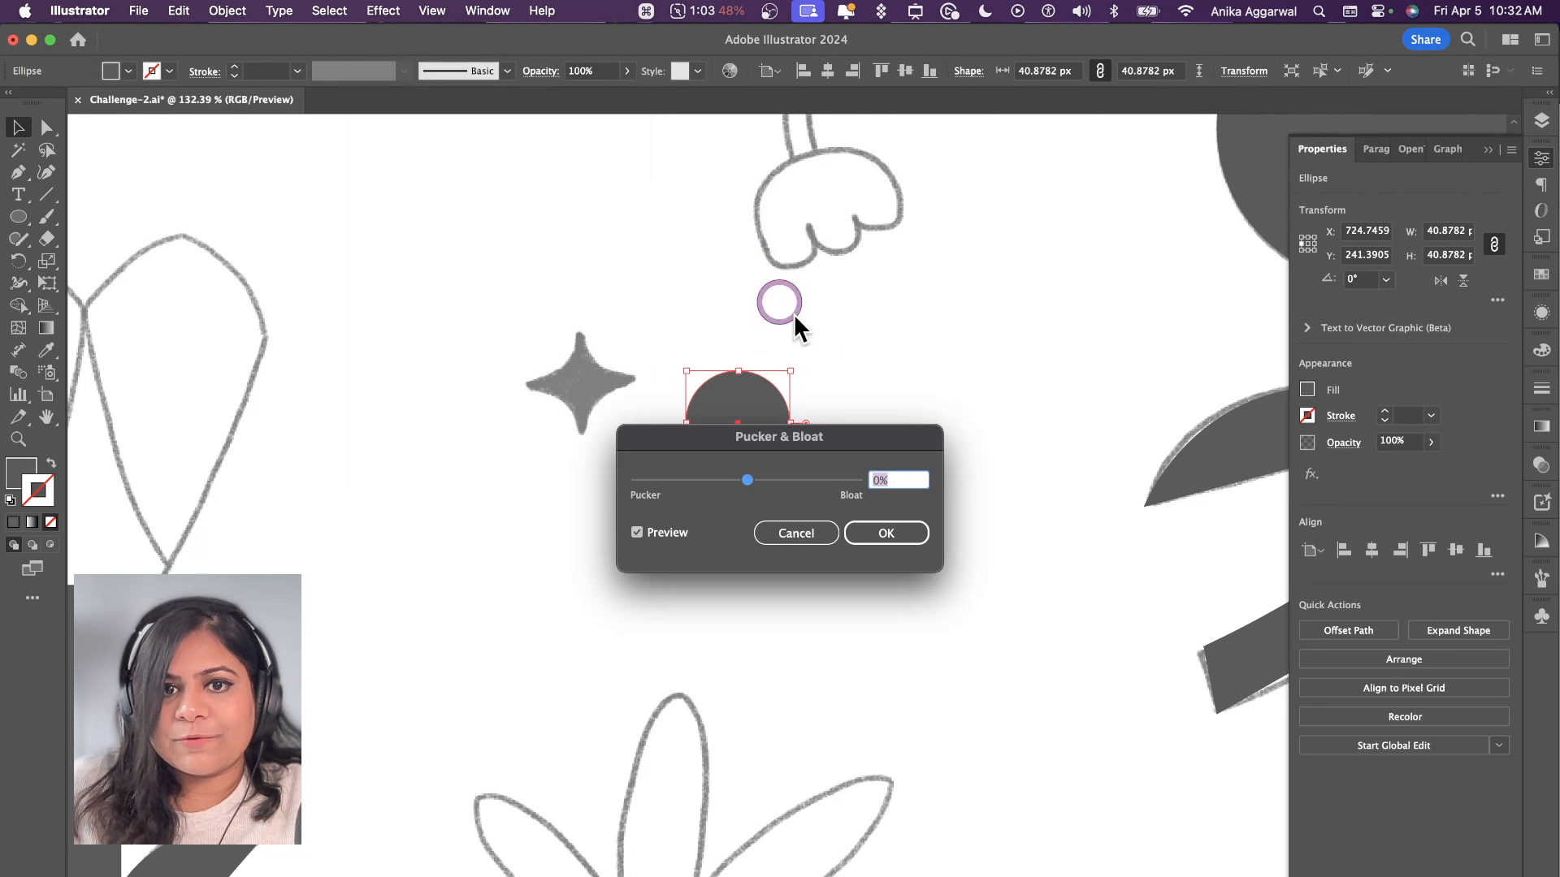
left_click_drag(767, 444, 807, 548)
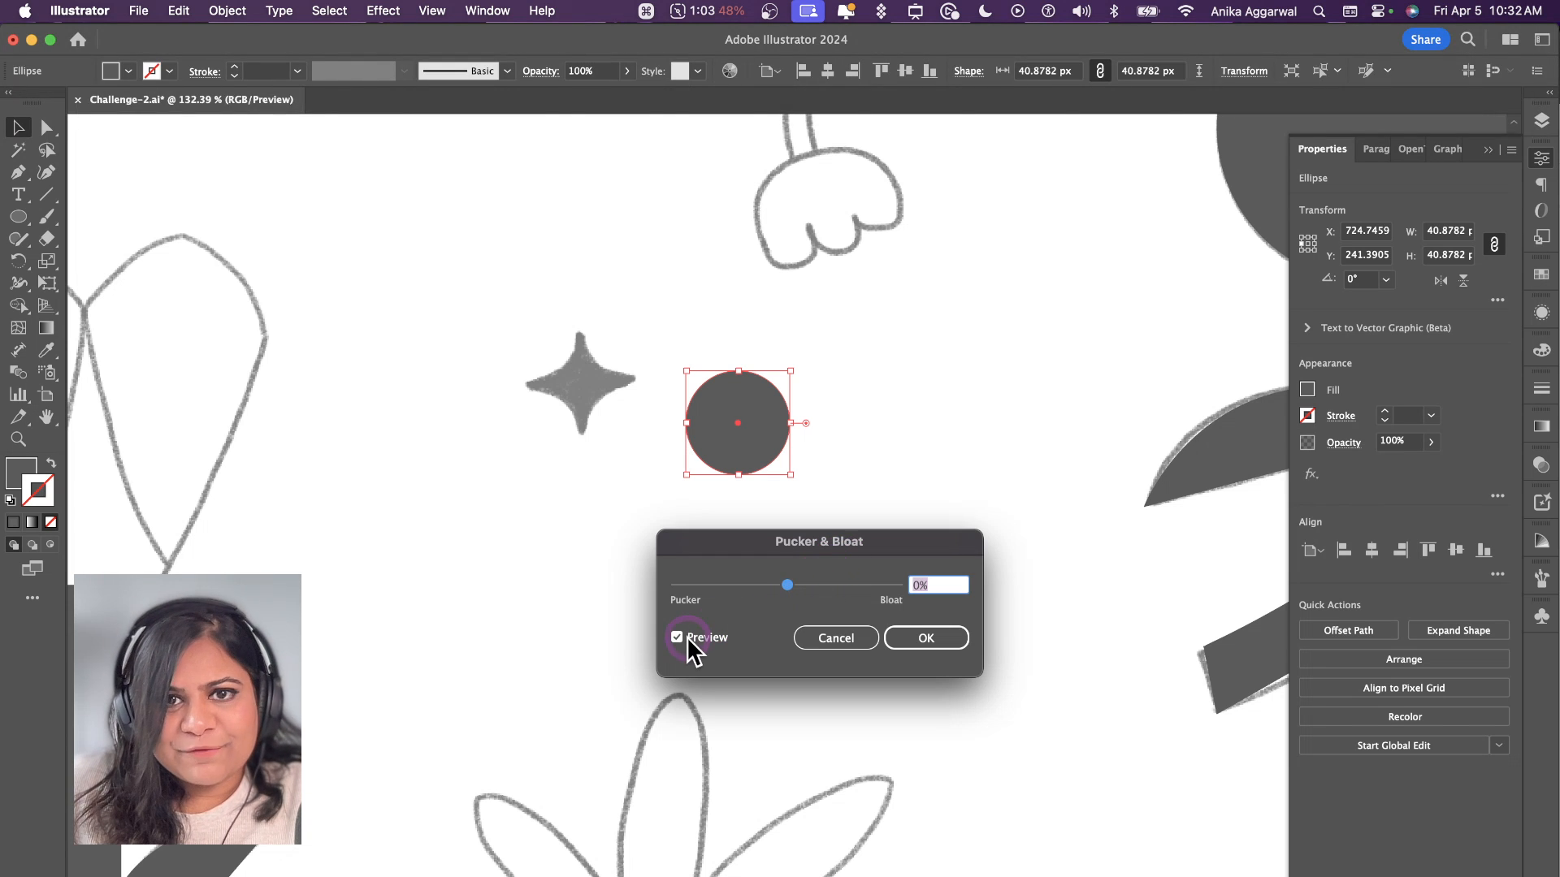
mouse_move(762, 594)
left_mouse_down()
mouse_move(738, 587)
mouse_move(844, 581)
mouse_move(753, 583)
left_mouse_up()
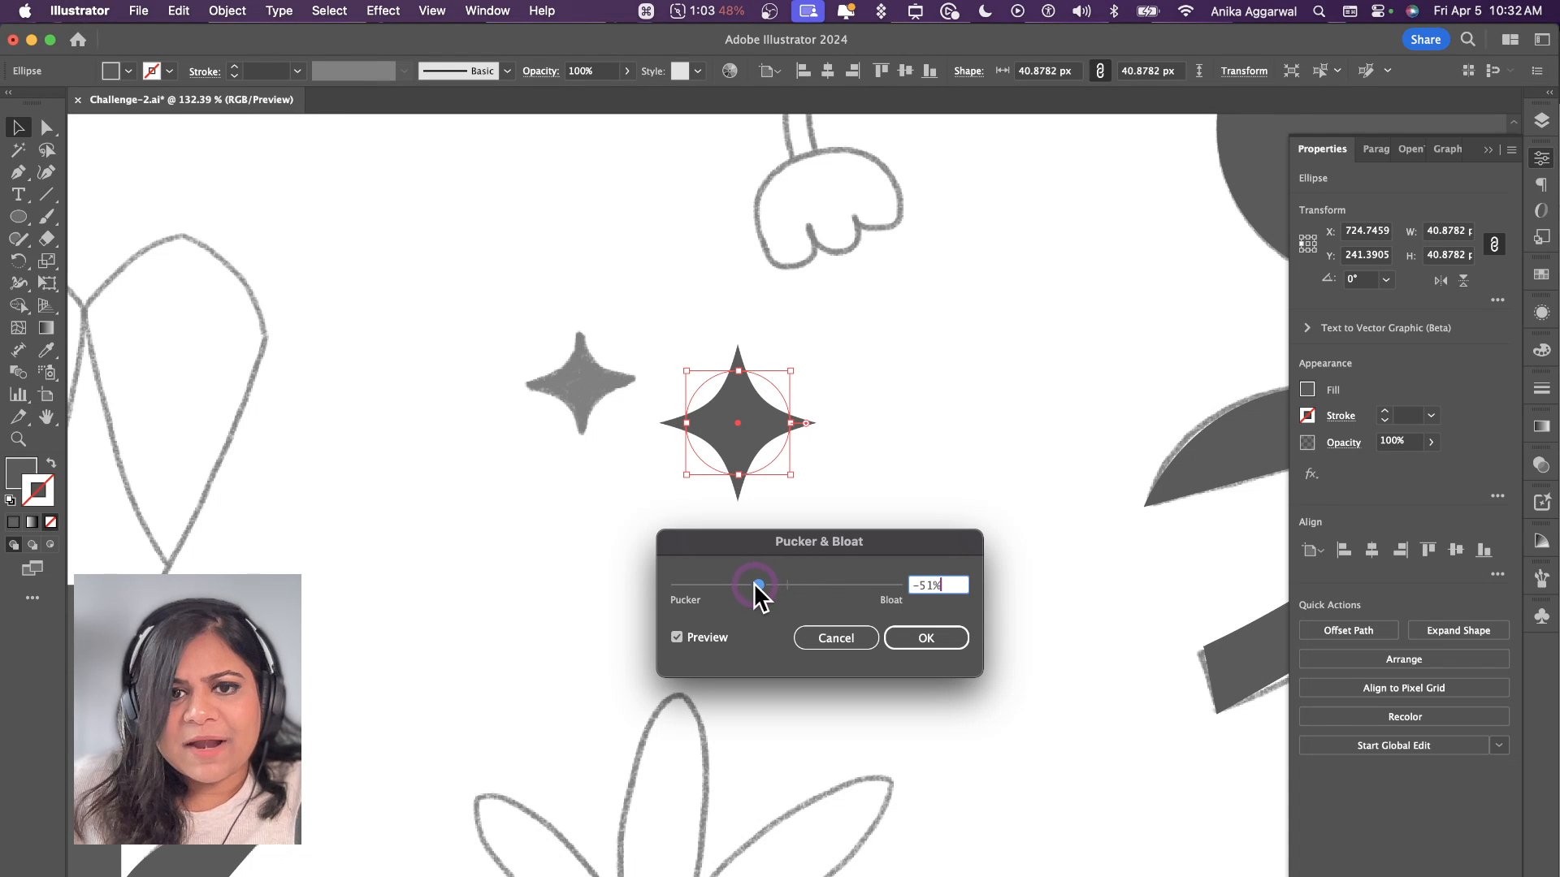
left_click(900, 634)
Step: Move the star onto the sketched star near the tulip and scale its base circle down to about 28 px
left_click(860, 497)
mouse_move(741, 450)
left_mouse_down()
mouse_move(549, 393)
mouse_move(599, 398)
left_mouse_up()
left_click_drag(599, 322, 584, 382)
Step: Place a copy of the star over the other sketched star, beside the lobed leaf
scroll(649, 414, "down", 10)
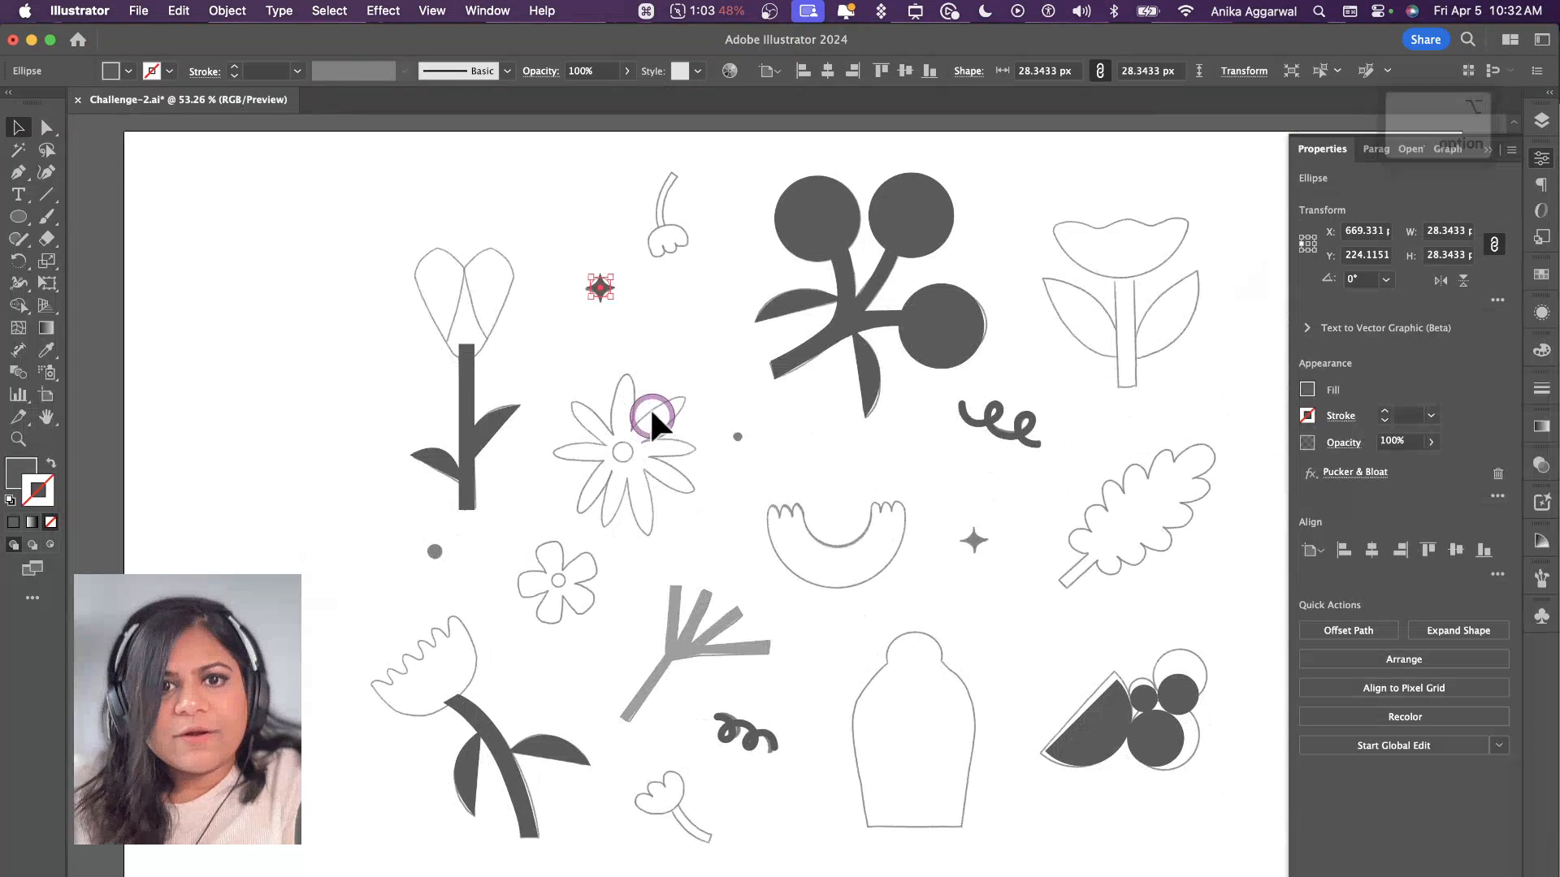
left_click_drag(601, 290, 973, 538)
left_click(976, 519)
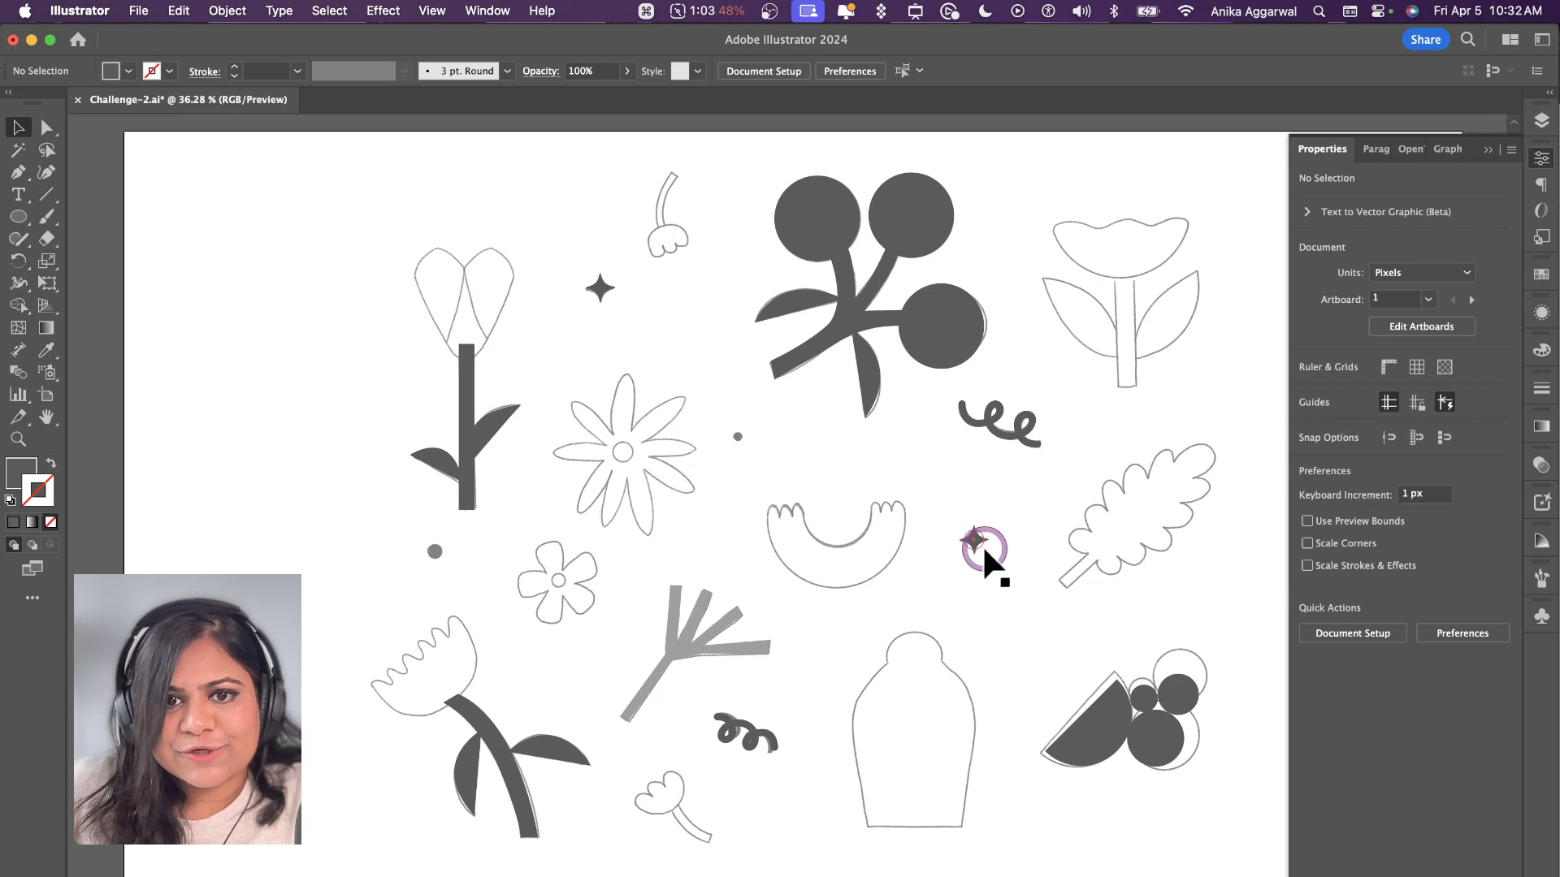
Step: Draw a filled circle about 29 px in diameter over the sketched dot beside the large daisy
key("l")
left_click_drag(745, 422, 742, 430)
key("v")
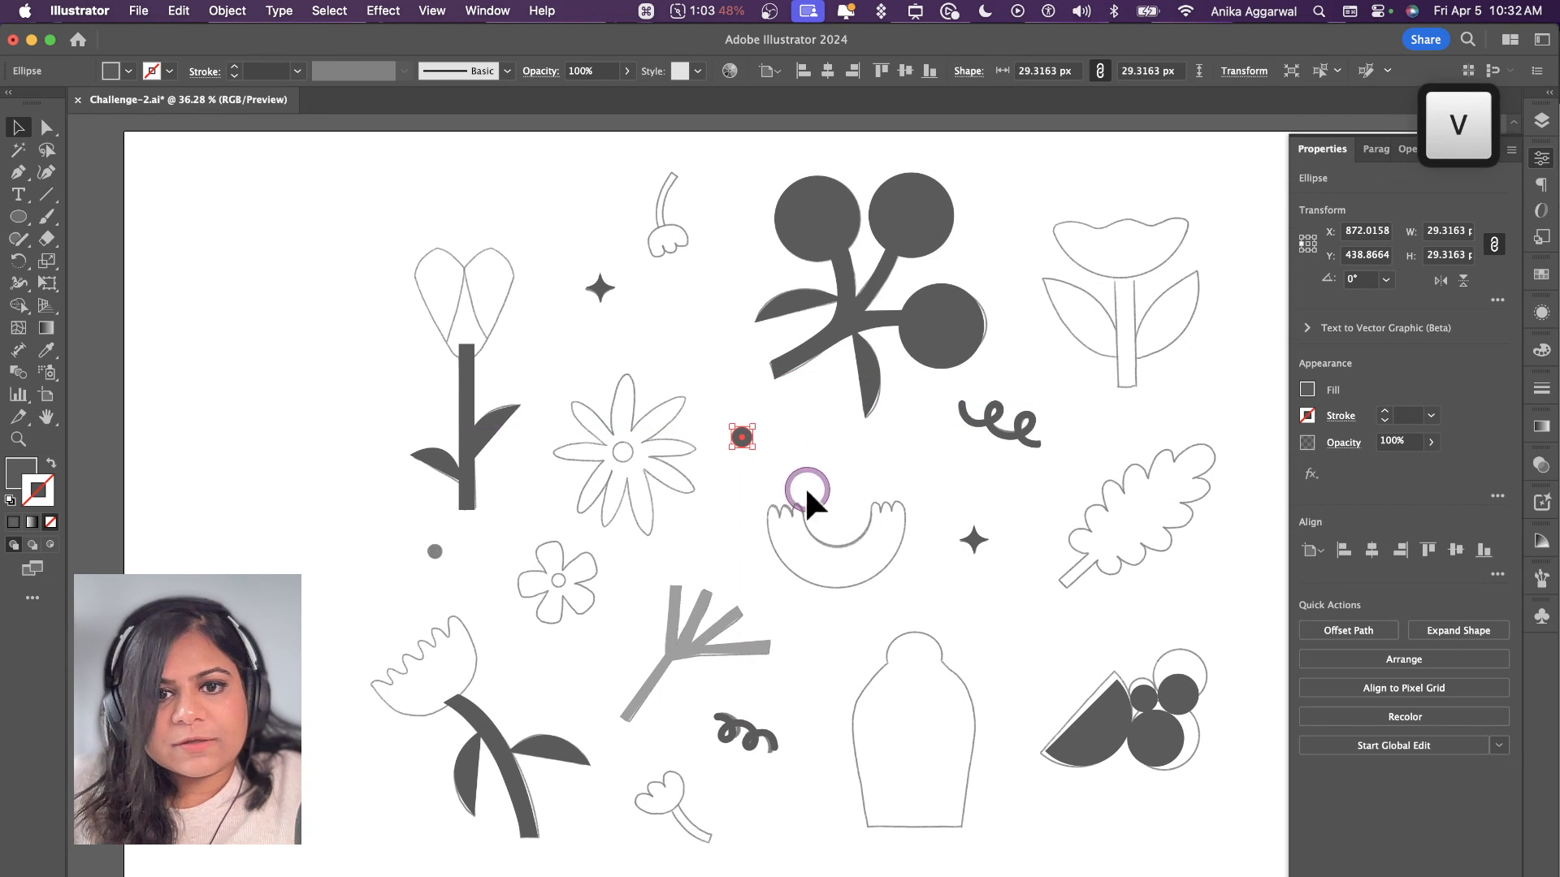
Step: Trace the tulip head's outline as one closed filled shape with two pointed tips and a rounded base using the Pen tool
scroll(785, 625, "up", 2)
scroll(783, 622, "up", 3)
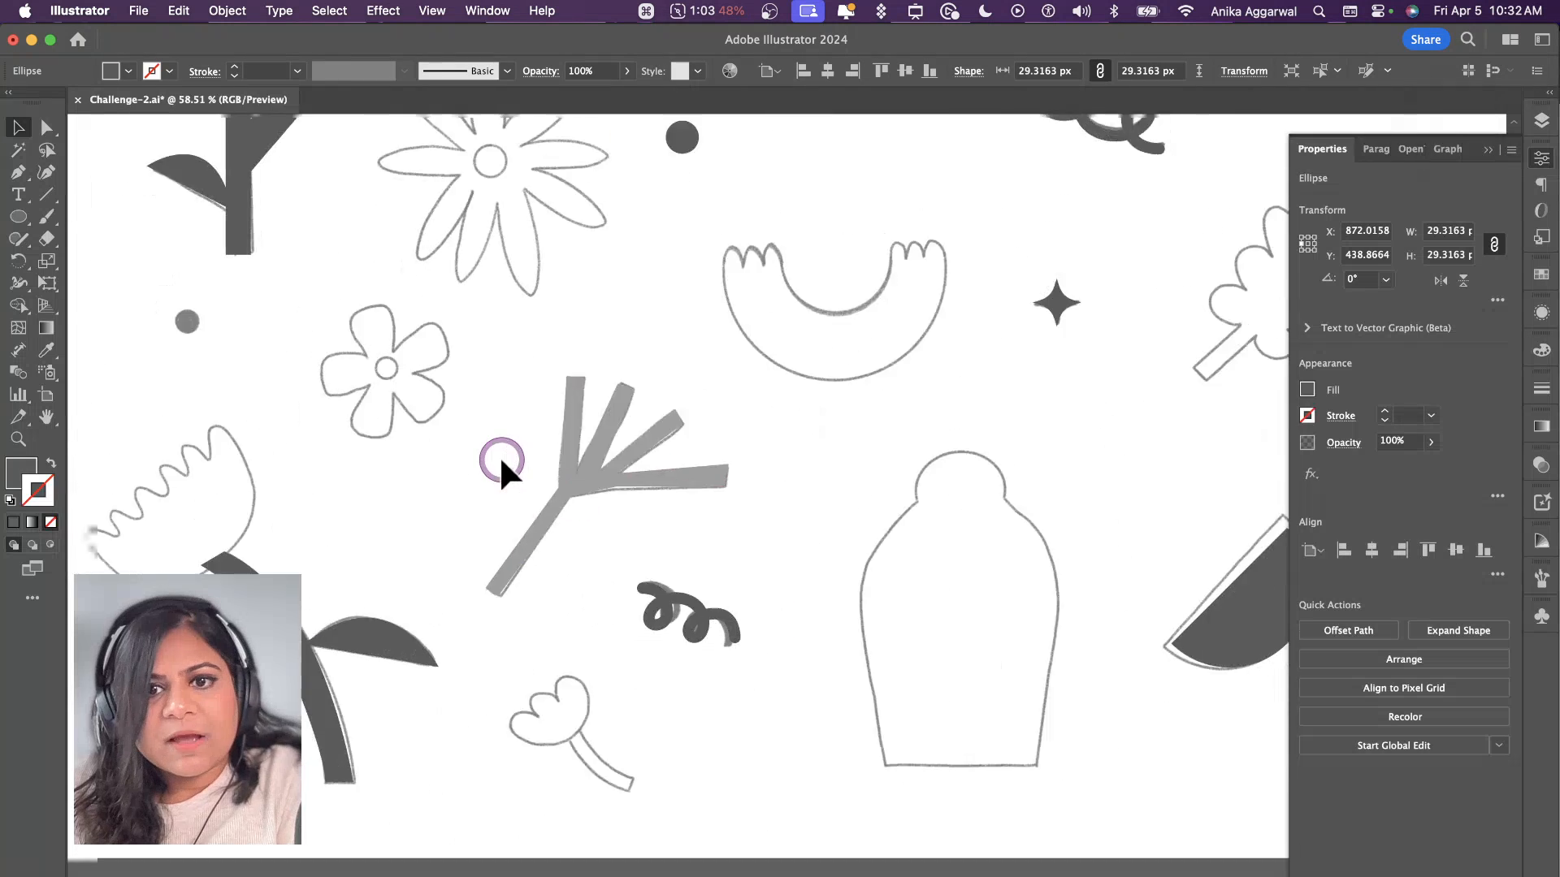
scroll(487, 532, "up", 5)
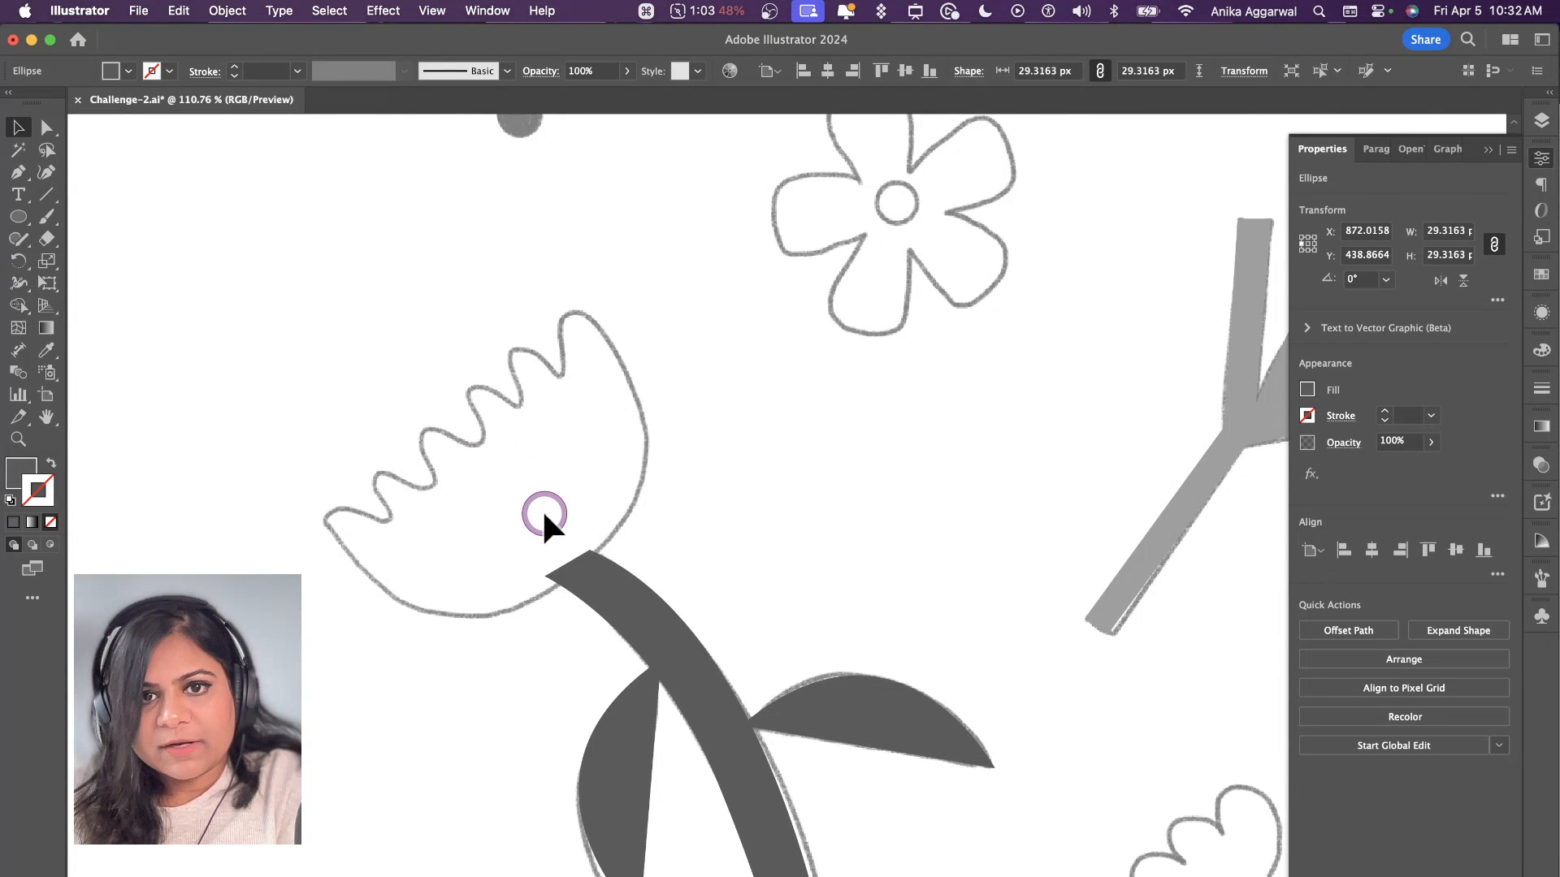
scroll(535, 501, "up", 8)
key("p")
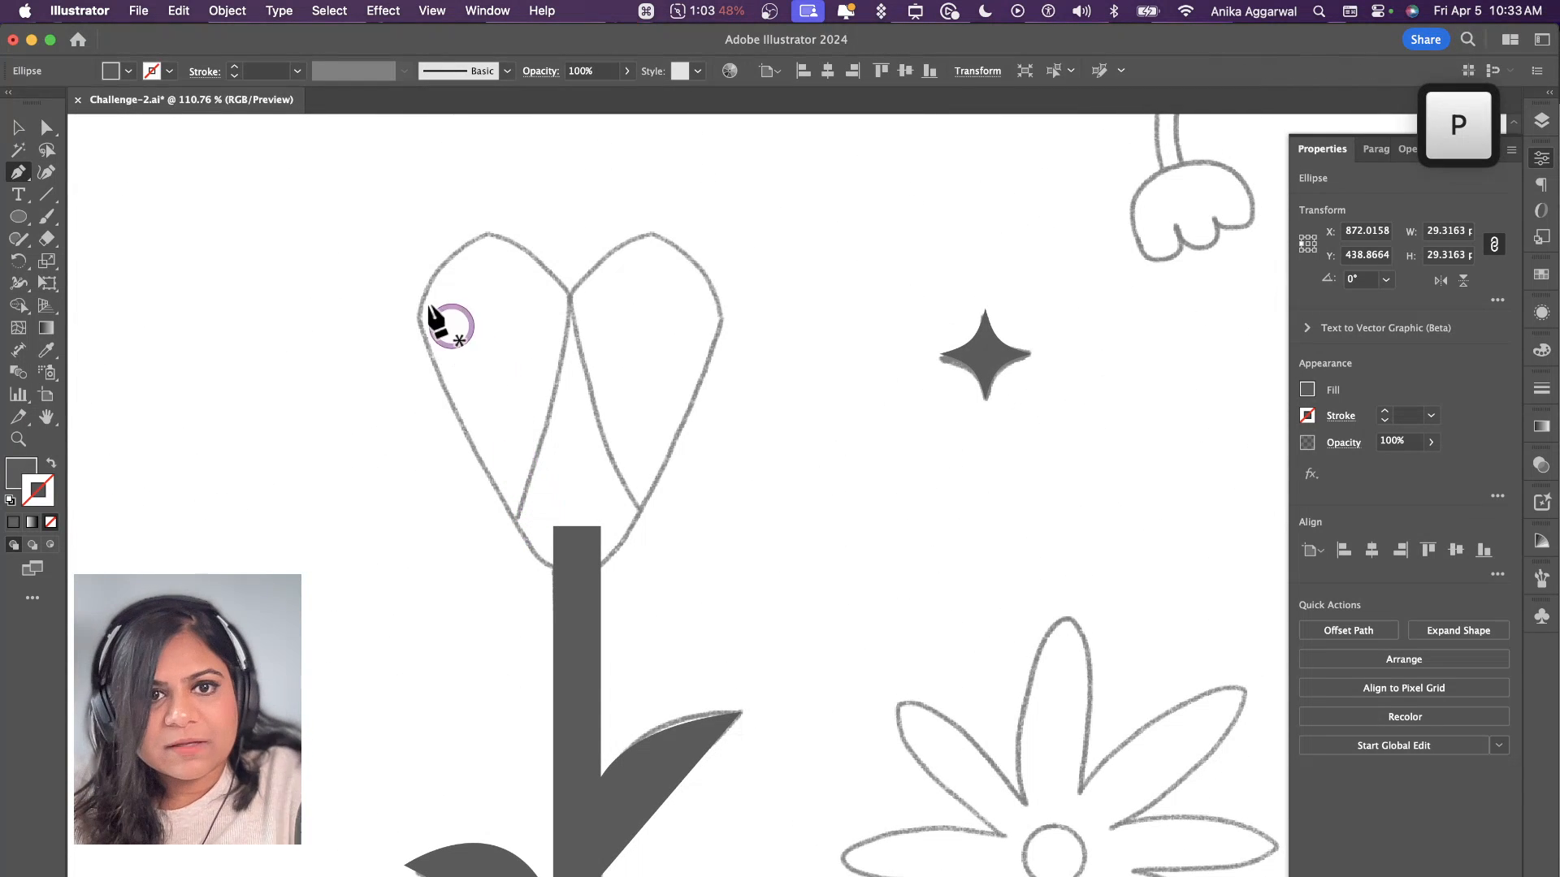
left_click_drag(564, 566, 625, 566)
left_click_drag(723, 316, 661, 236)
left_click(650, 230)
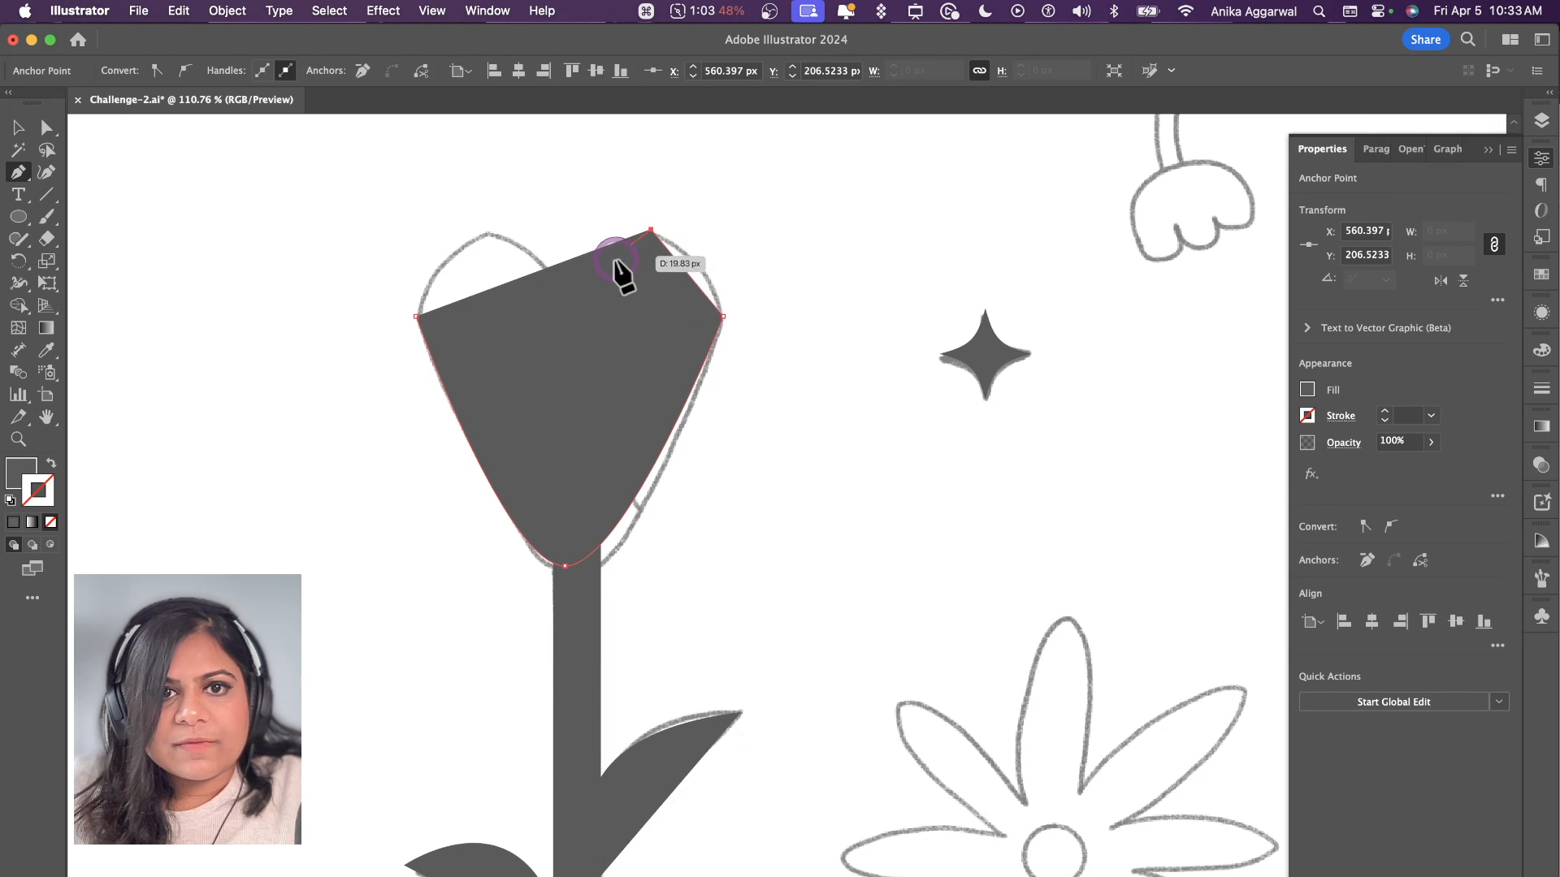
left_click(568, 292)
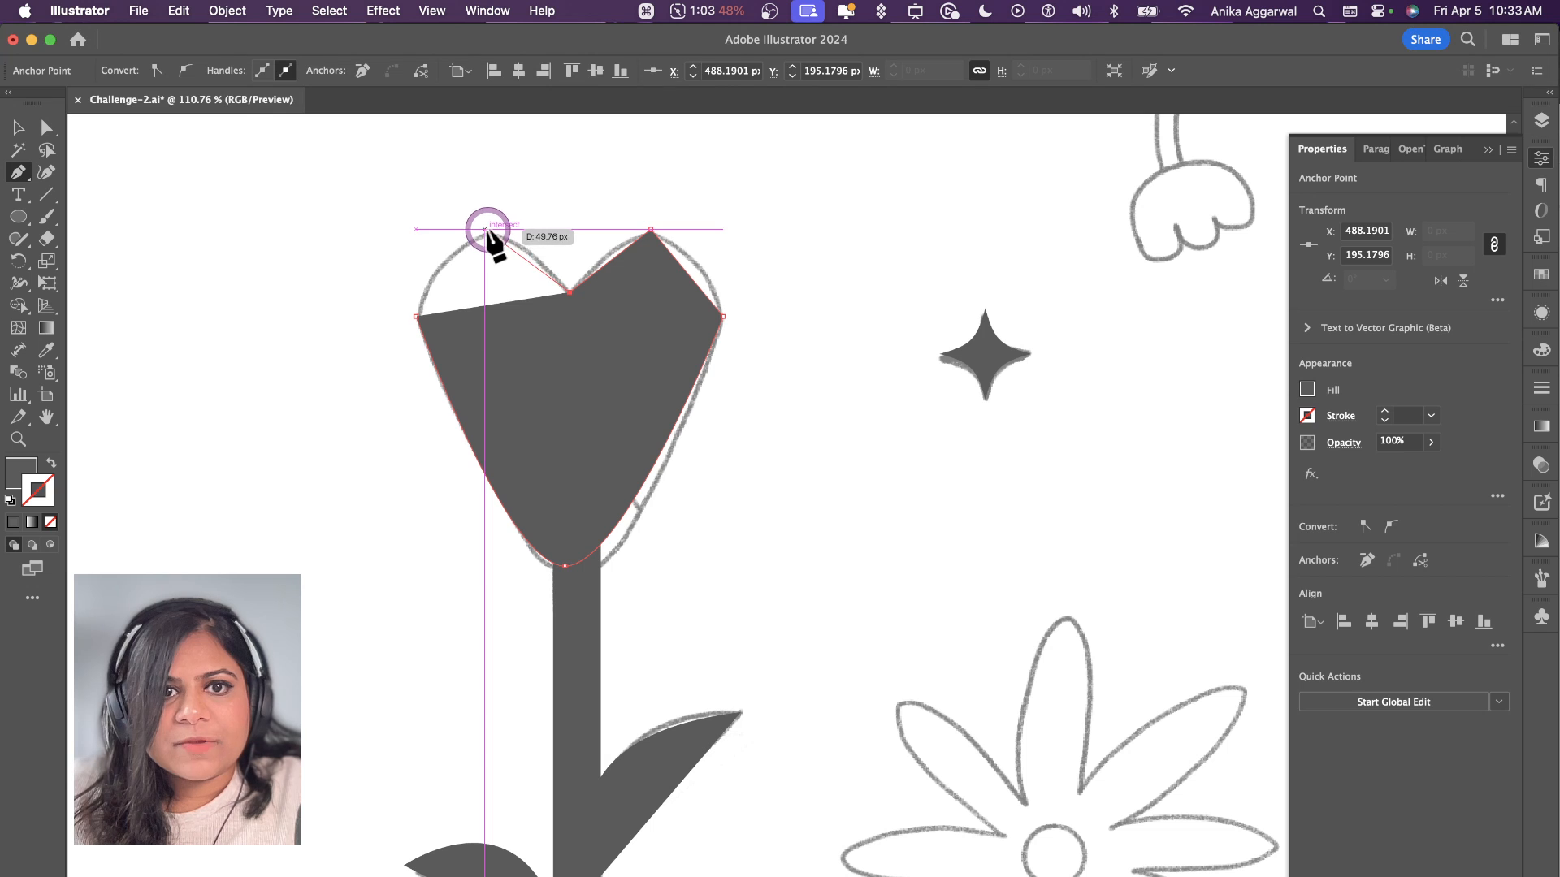
left_click(485, 230)
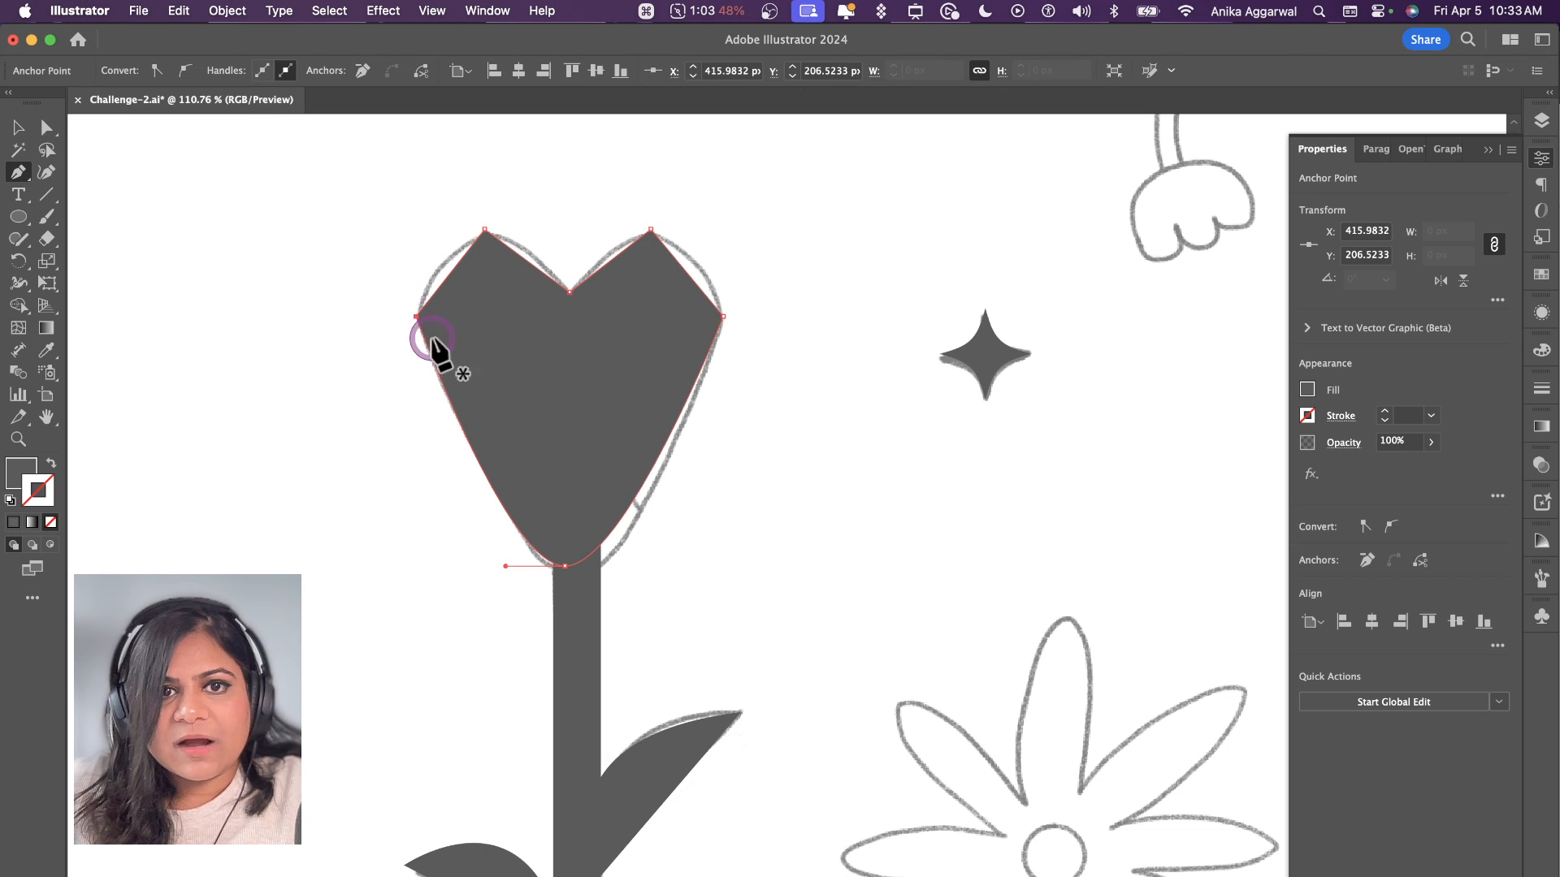
left_click(431, 339)
Step: Round the two upper tips of the tulip head to a corner radius of about 16 px
key("v")
key("a")
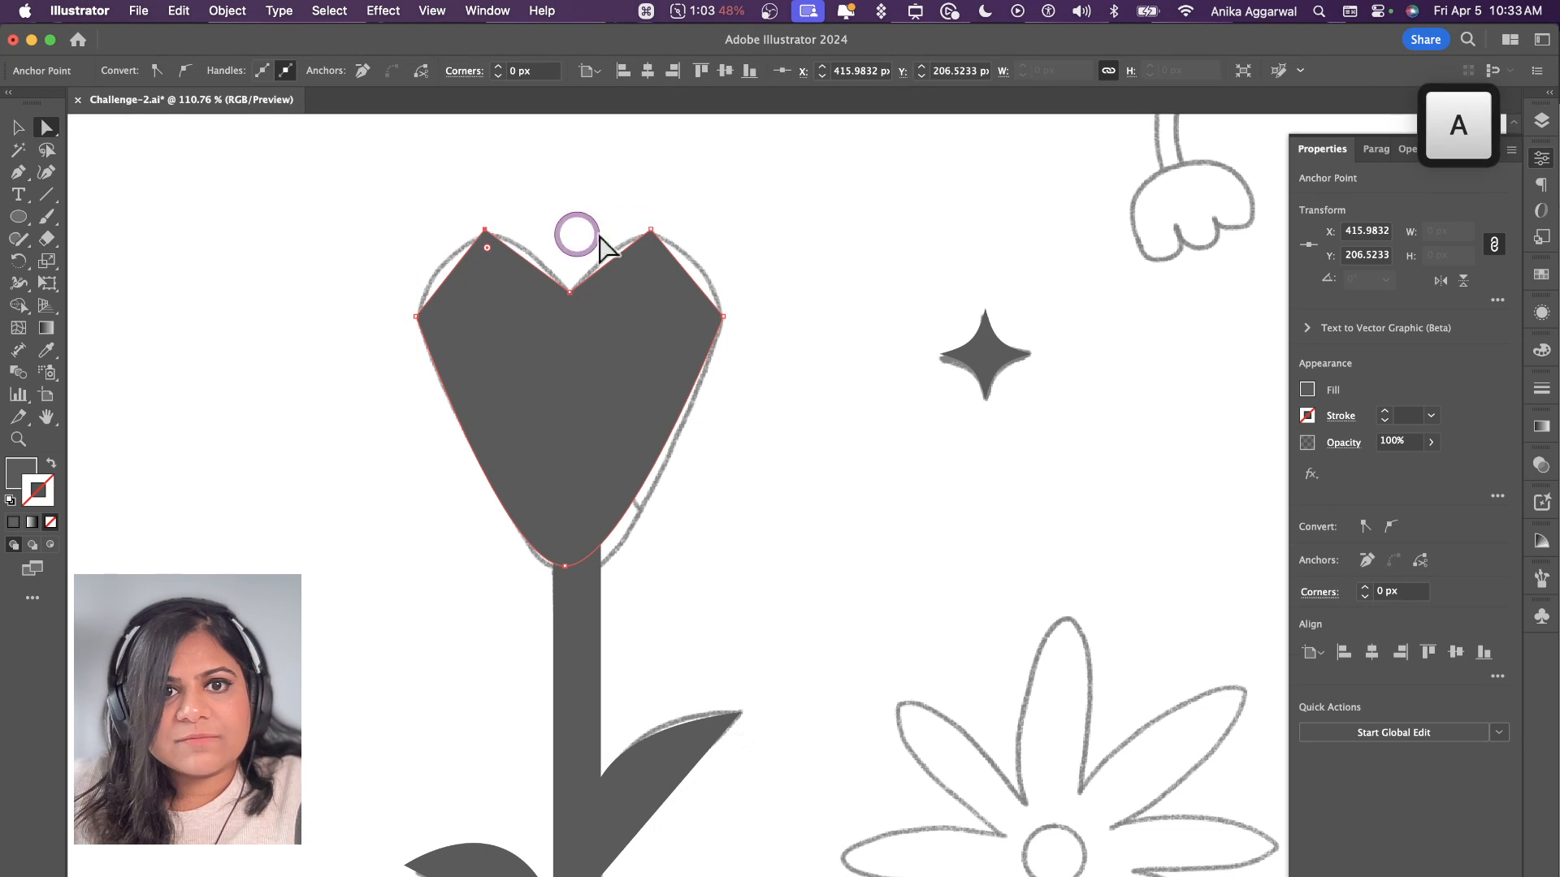
left_click(651, 247, "shift")
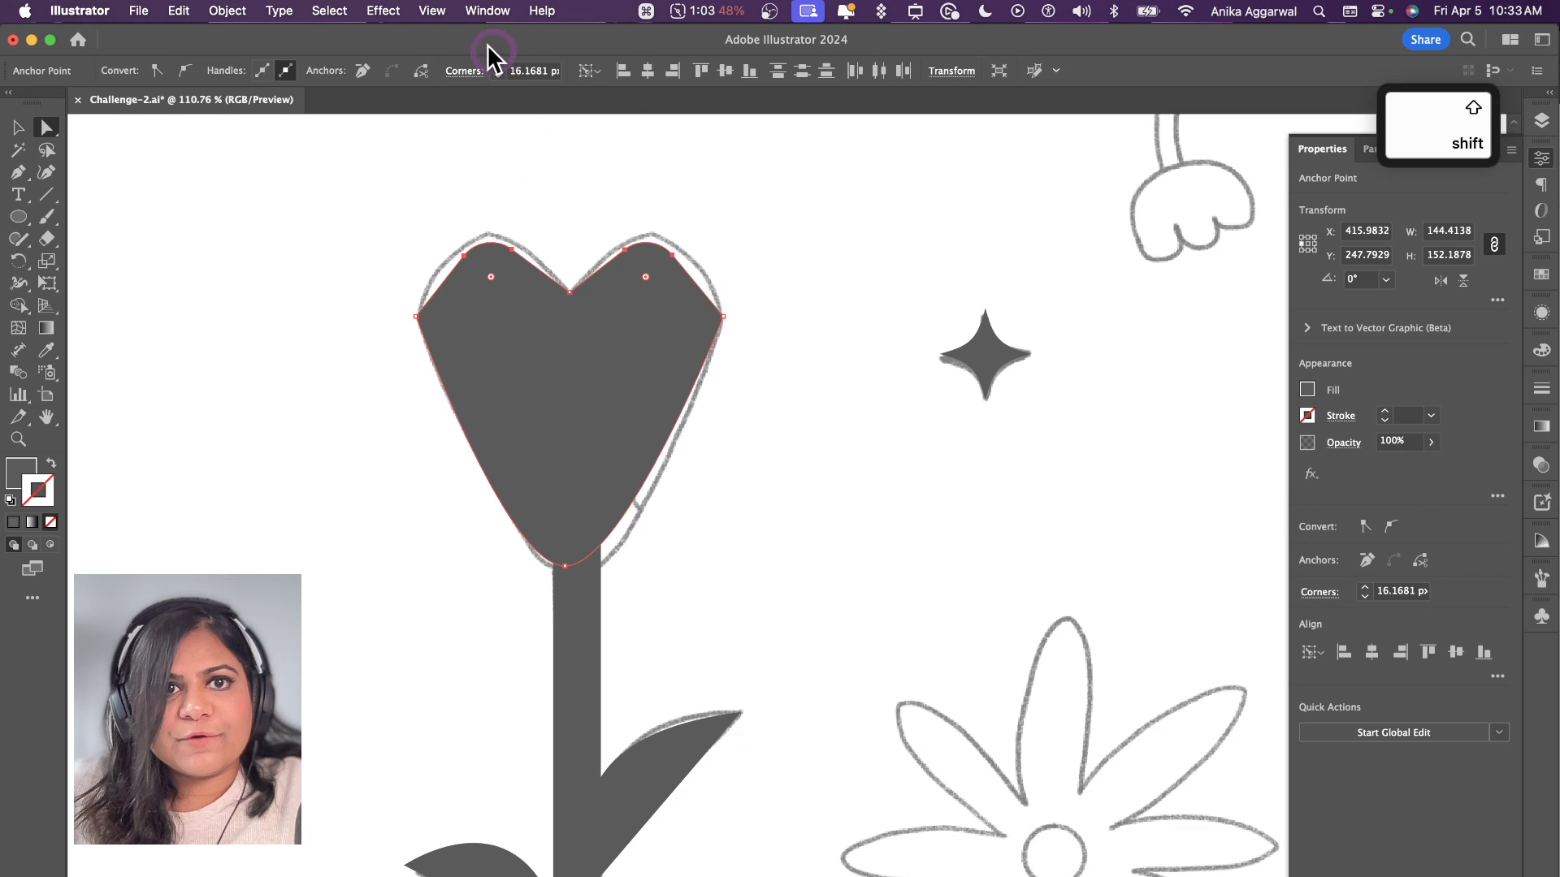
Step: Turn off Smart Guides
left_click(431, 10)
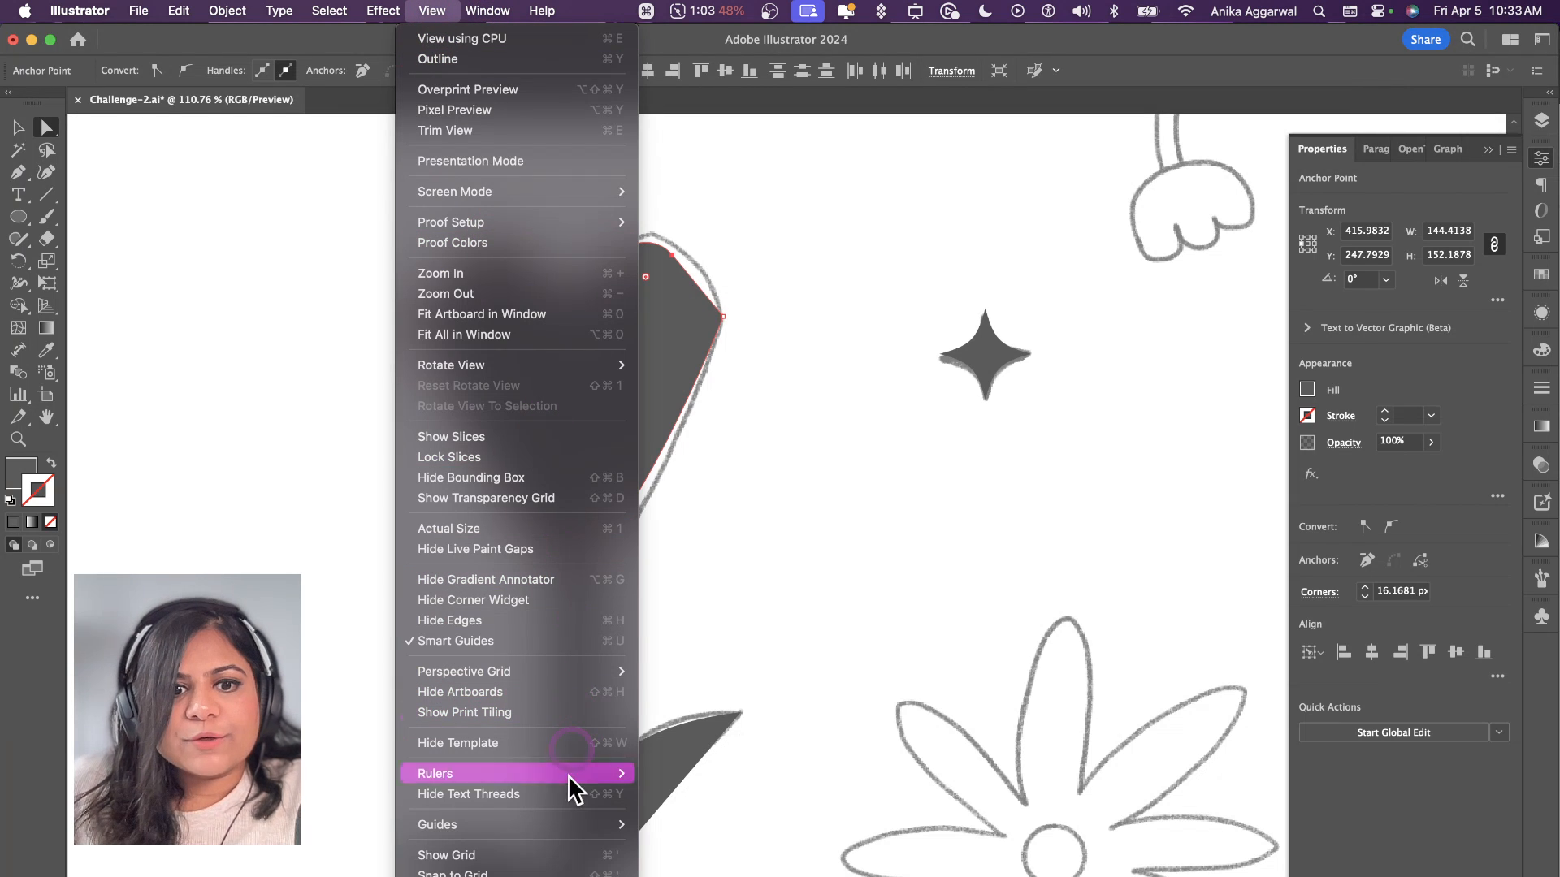
mouse_move(564, 829)
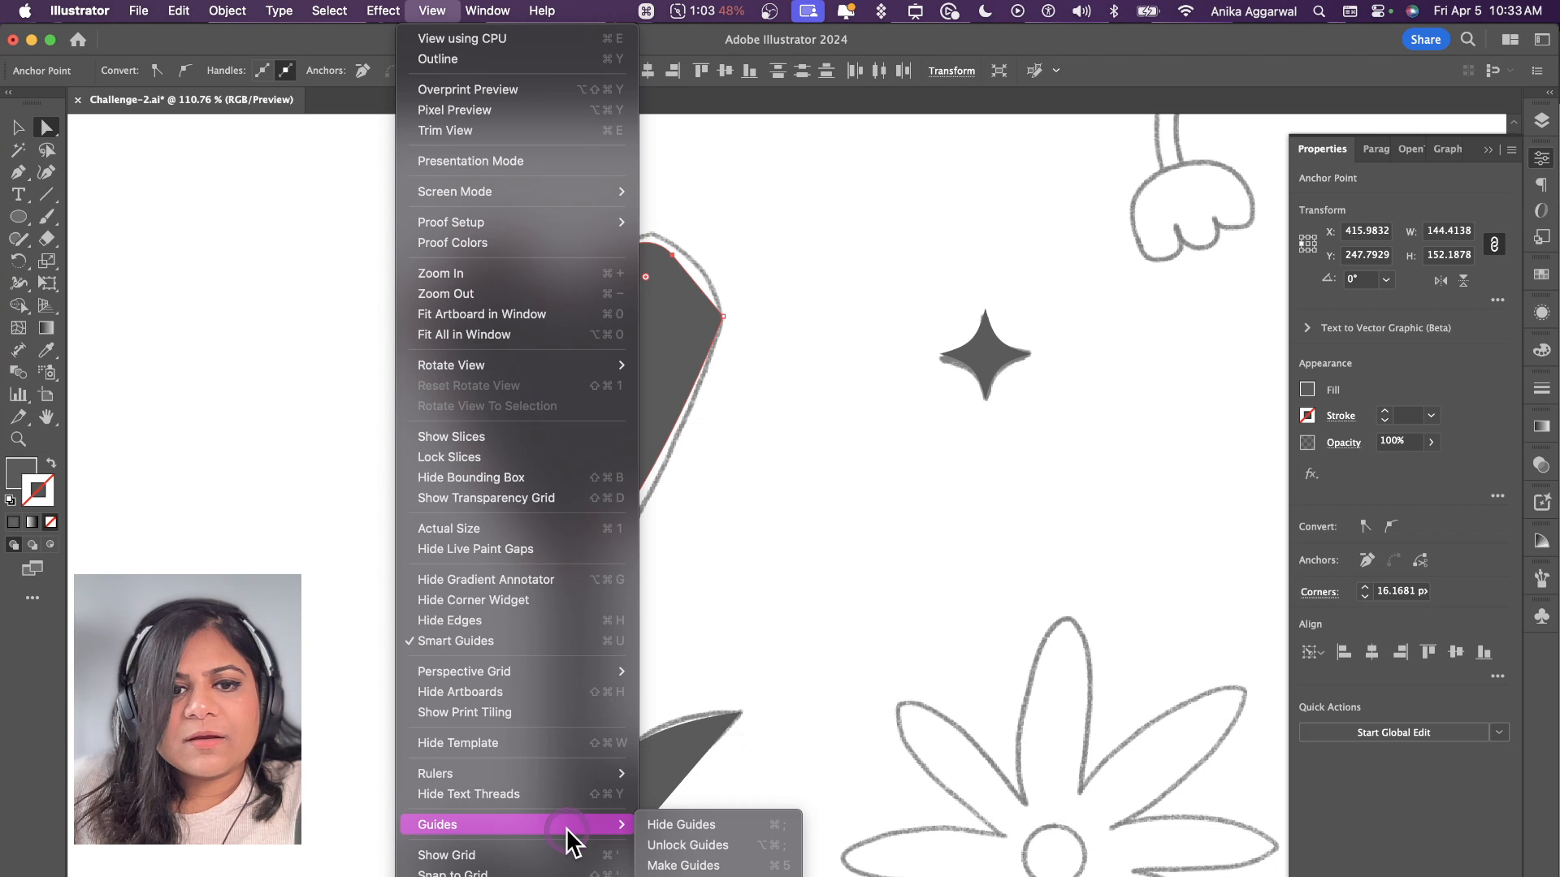
left_click(523, 642)
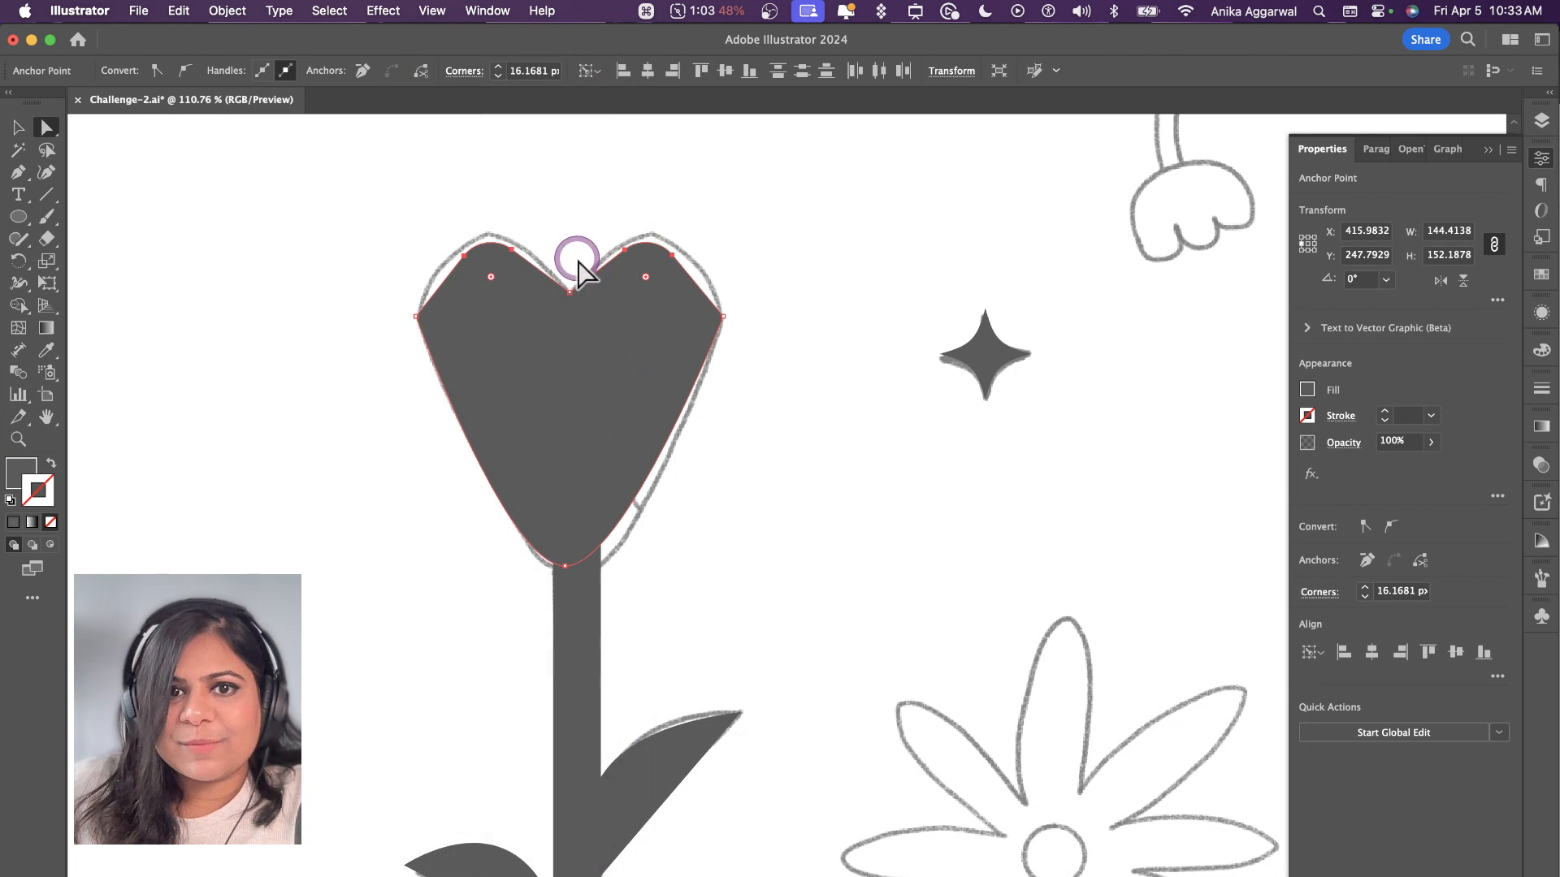
Step: Round the tulip head's two side corners to a radius of about 34 px and shift the head slightly right to centre it on its stem
left_click(426, 318, "shift")
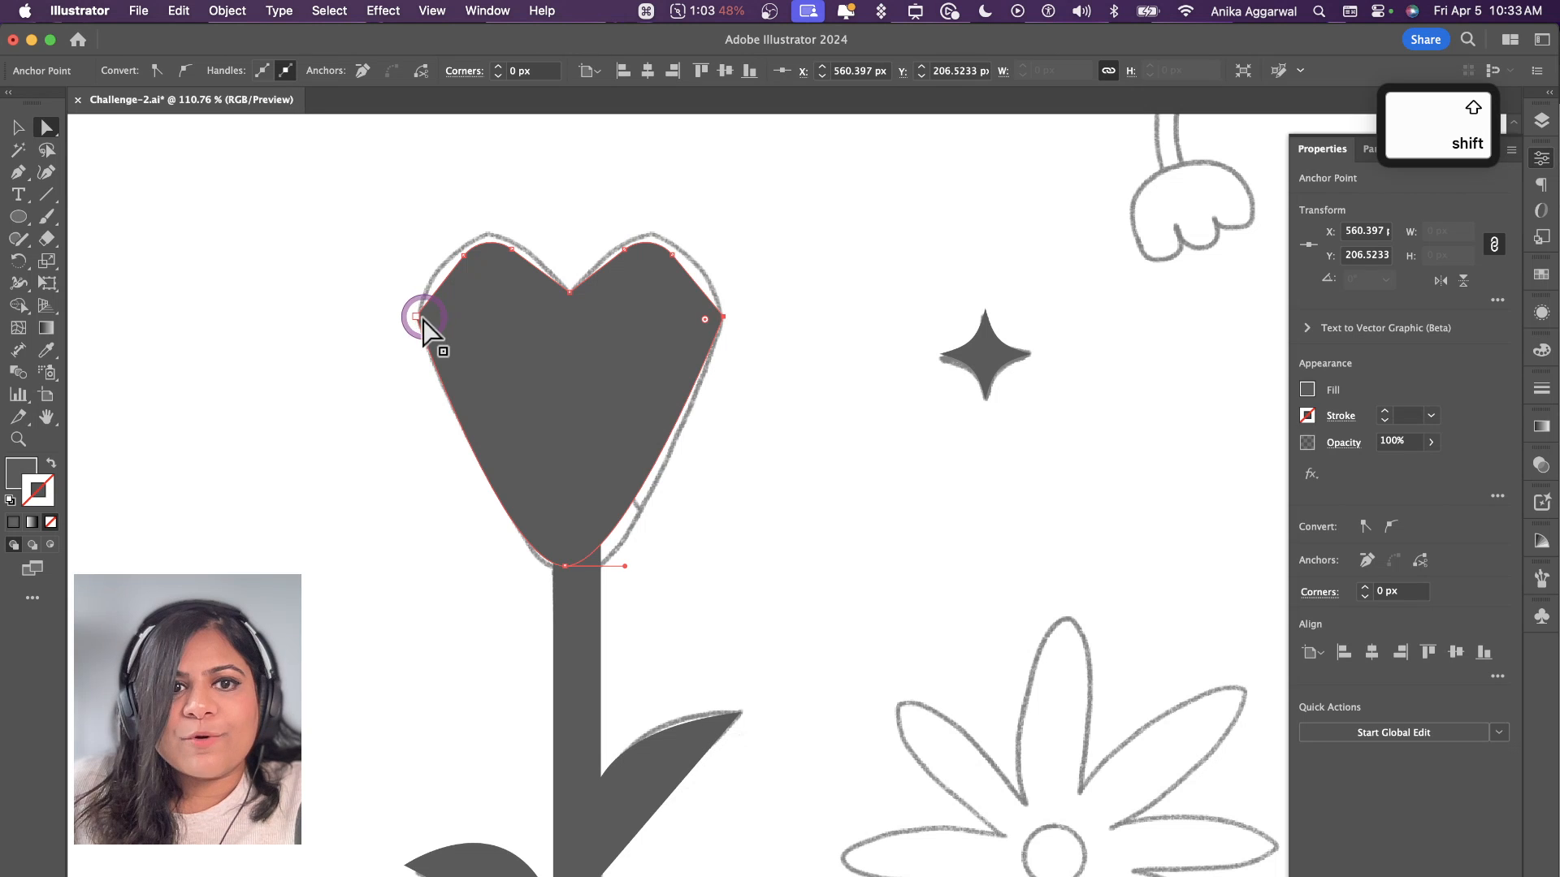
left_click_drag(428, 320, 480, 327)
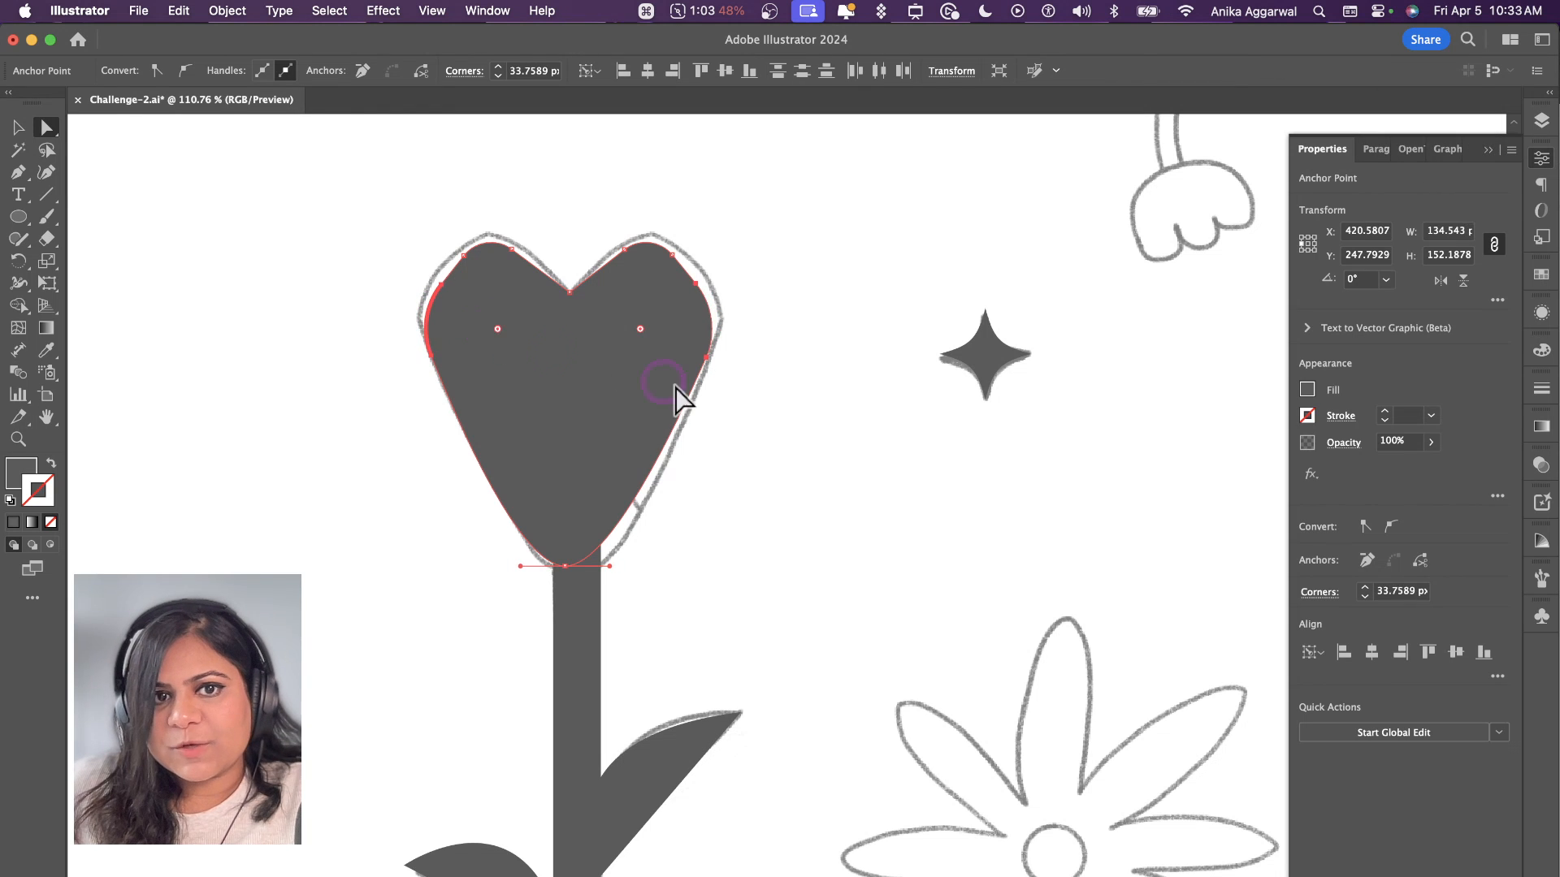
key("v")
left_click(719, 451)
left_click(602, 430)
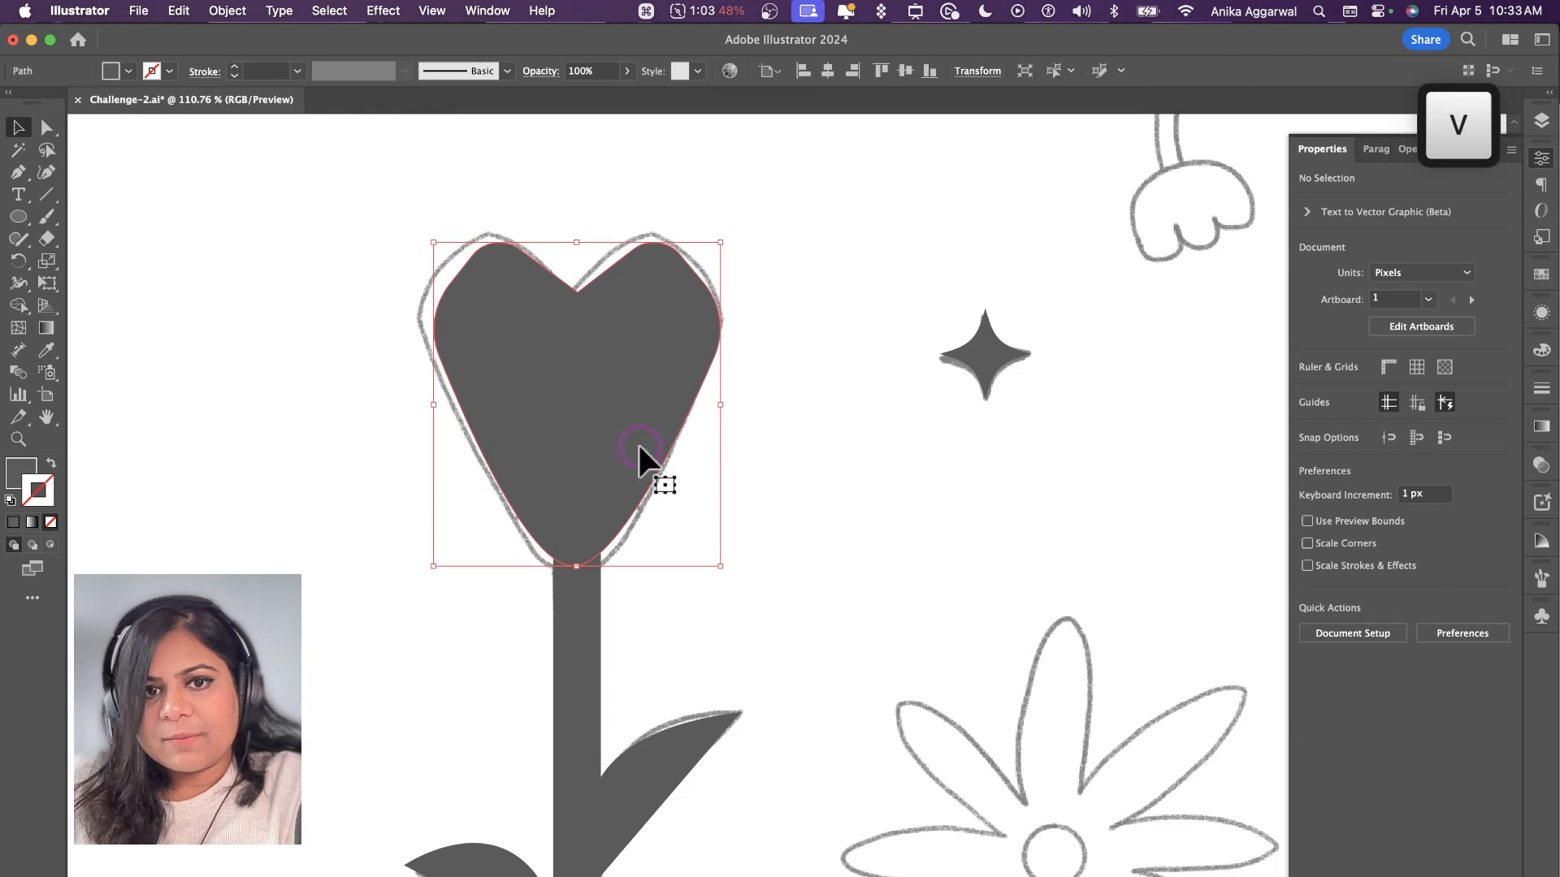
left_click(791, 499)
Step: Trace the stalk's upper edge and the upper row of lobes of the scalloped leaf as a filled path with the Pen tool, past its tip
scroll(791, 499, "down", 10)
scroll(784, 494, "right", 5)
scroll(786, 504, "up", 3)
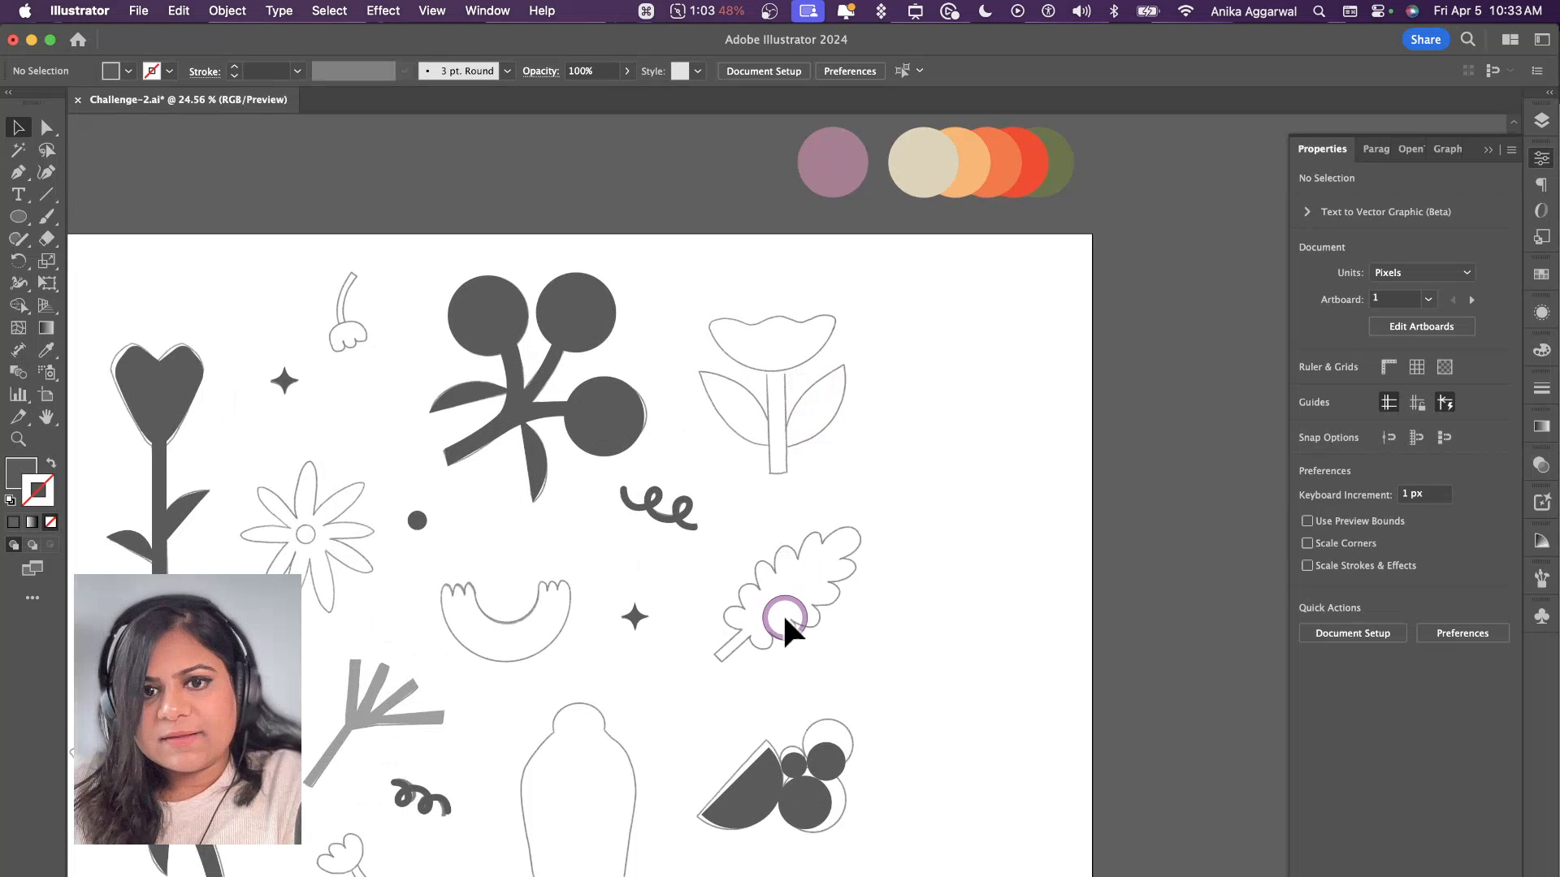
scroll(783, 612, "up", 5)
key("p")
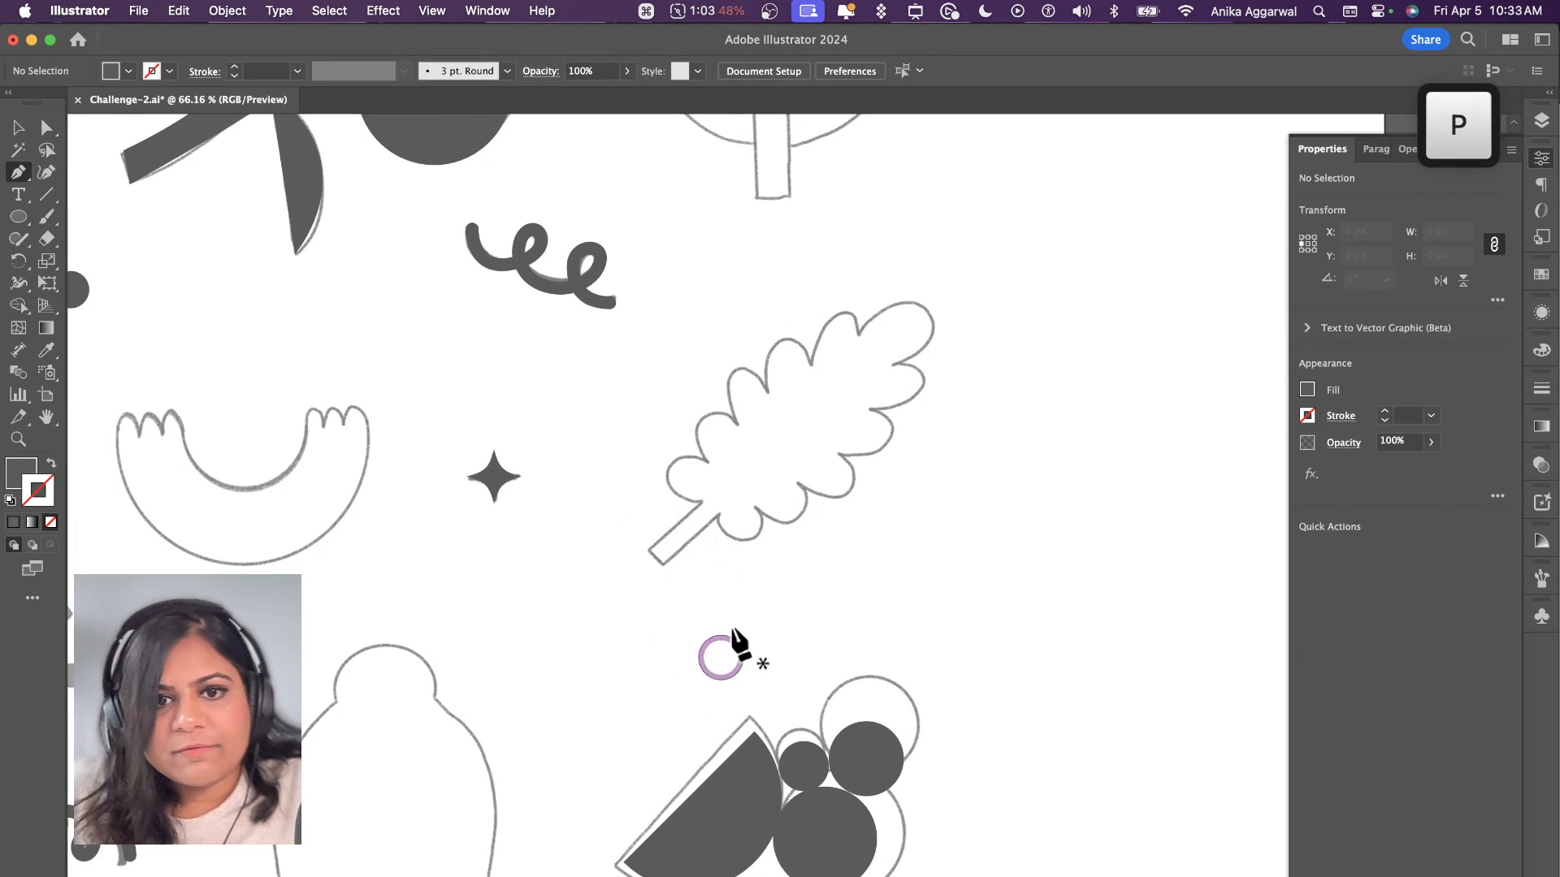
left_click(703, 501)
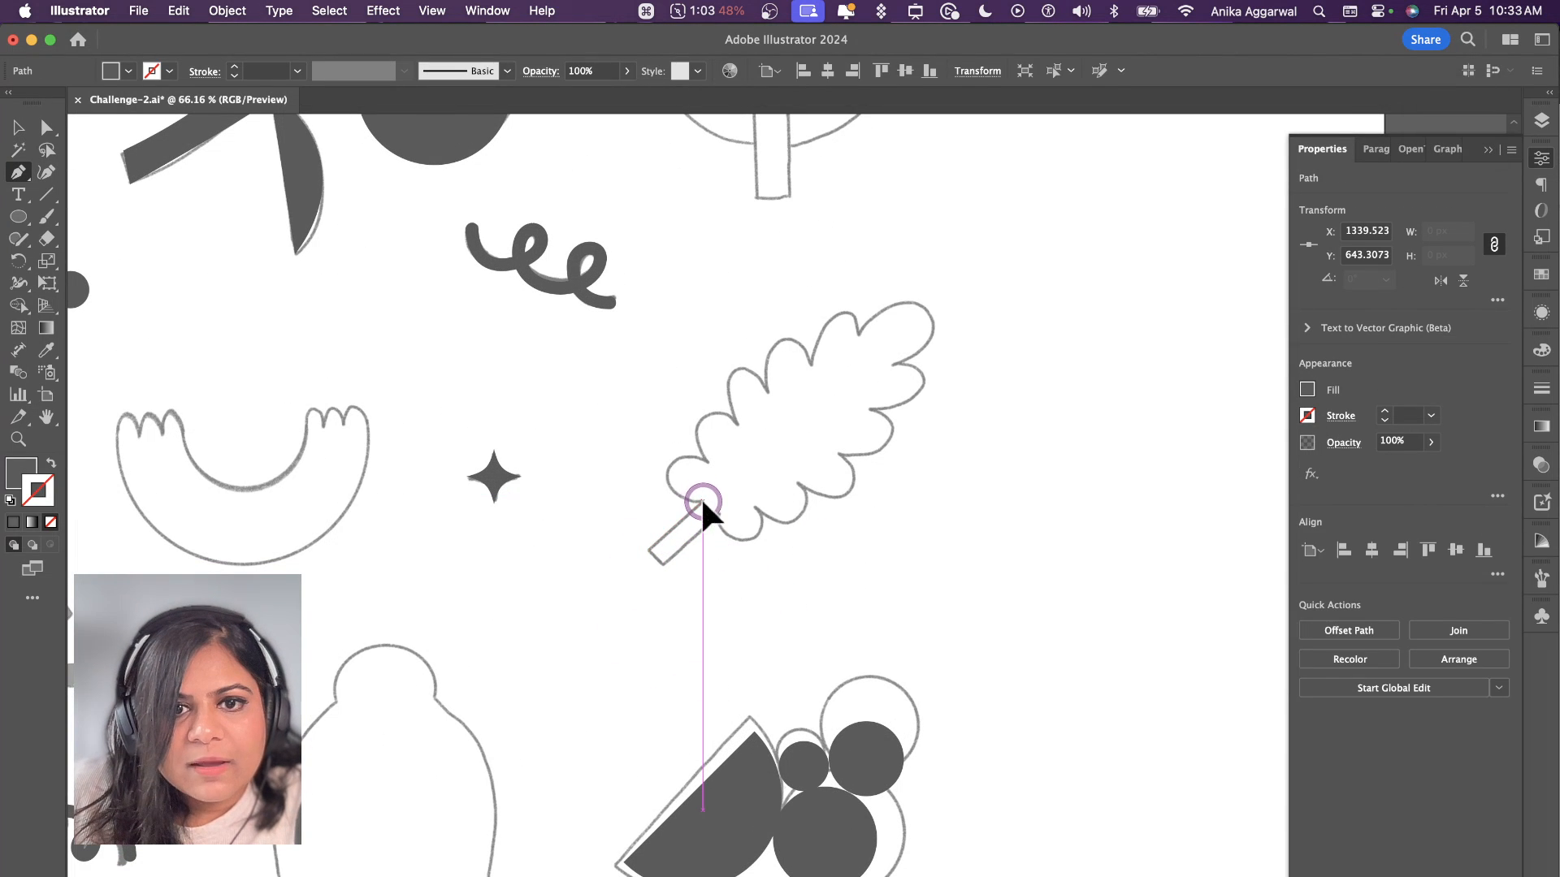
left_click_drag(689, 459, 941, 329)
left_click(737, 425)
left_click(768, 392)
left_click(813, 362)
left_click(854, 335)
left_click(894, 362)
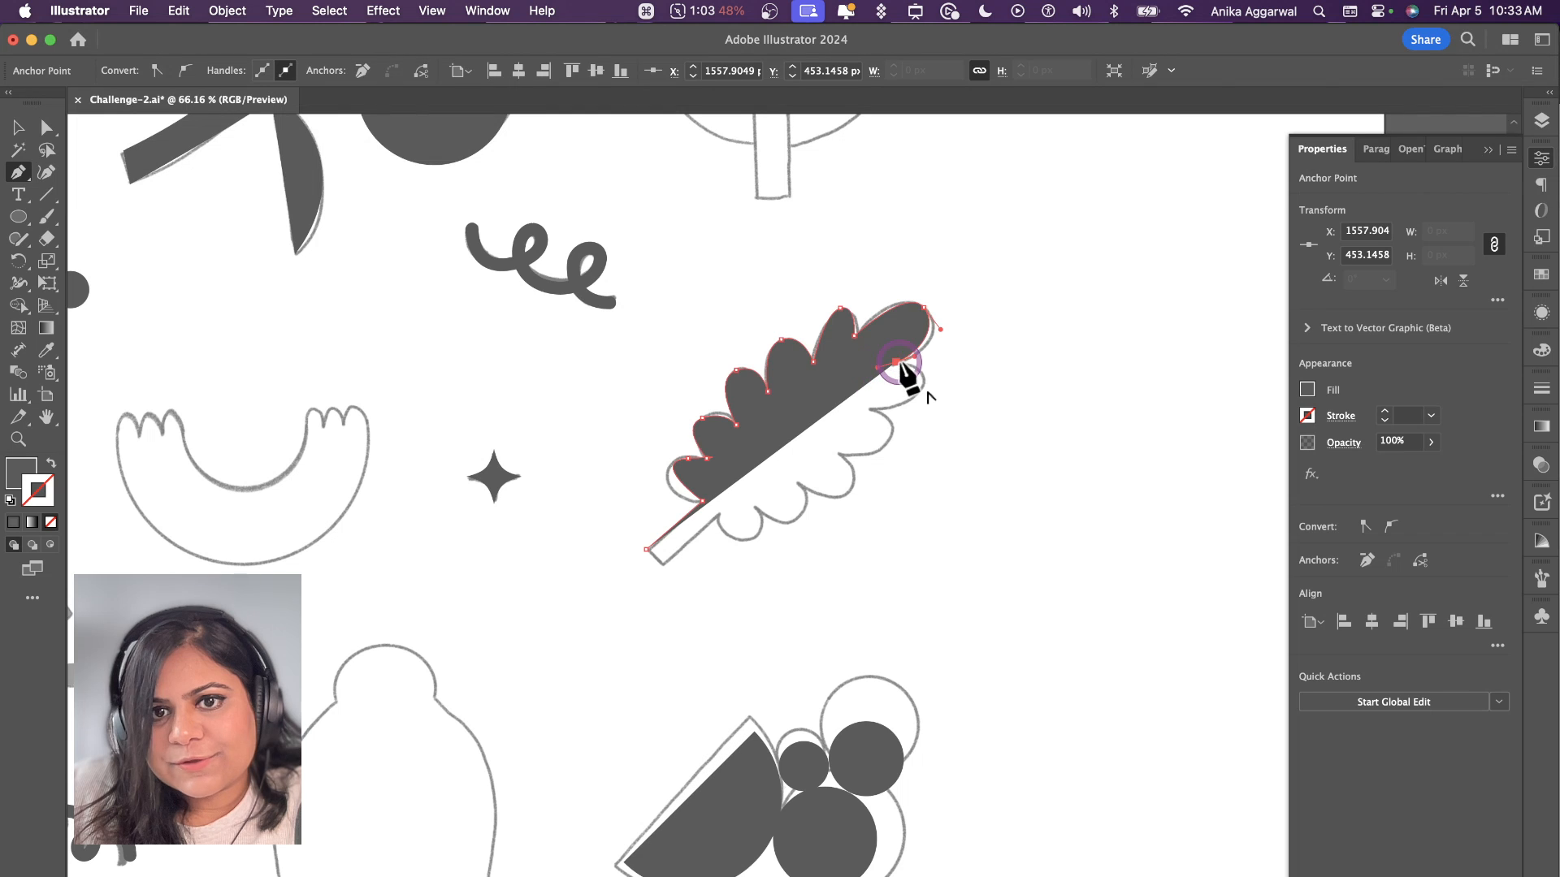
Step: Continue the scalloped leaf's path along its lower lobes and around the stalk's end, closing the shape at its starting point
left_click_drag(914, 394, 734, 539)
left_click(866, 412)
left_click(799, 481)
left_click(715, 516)
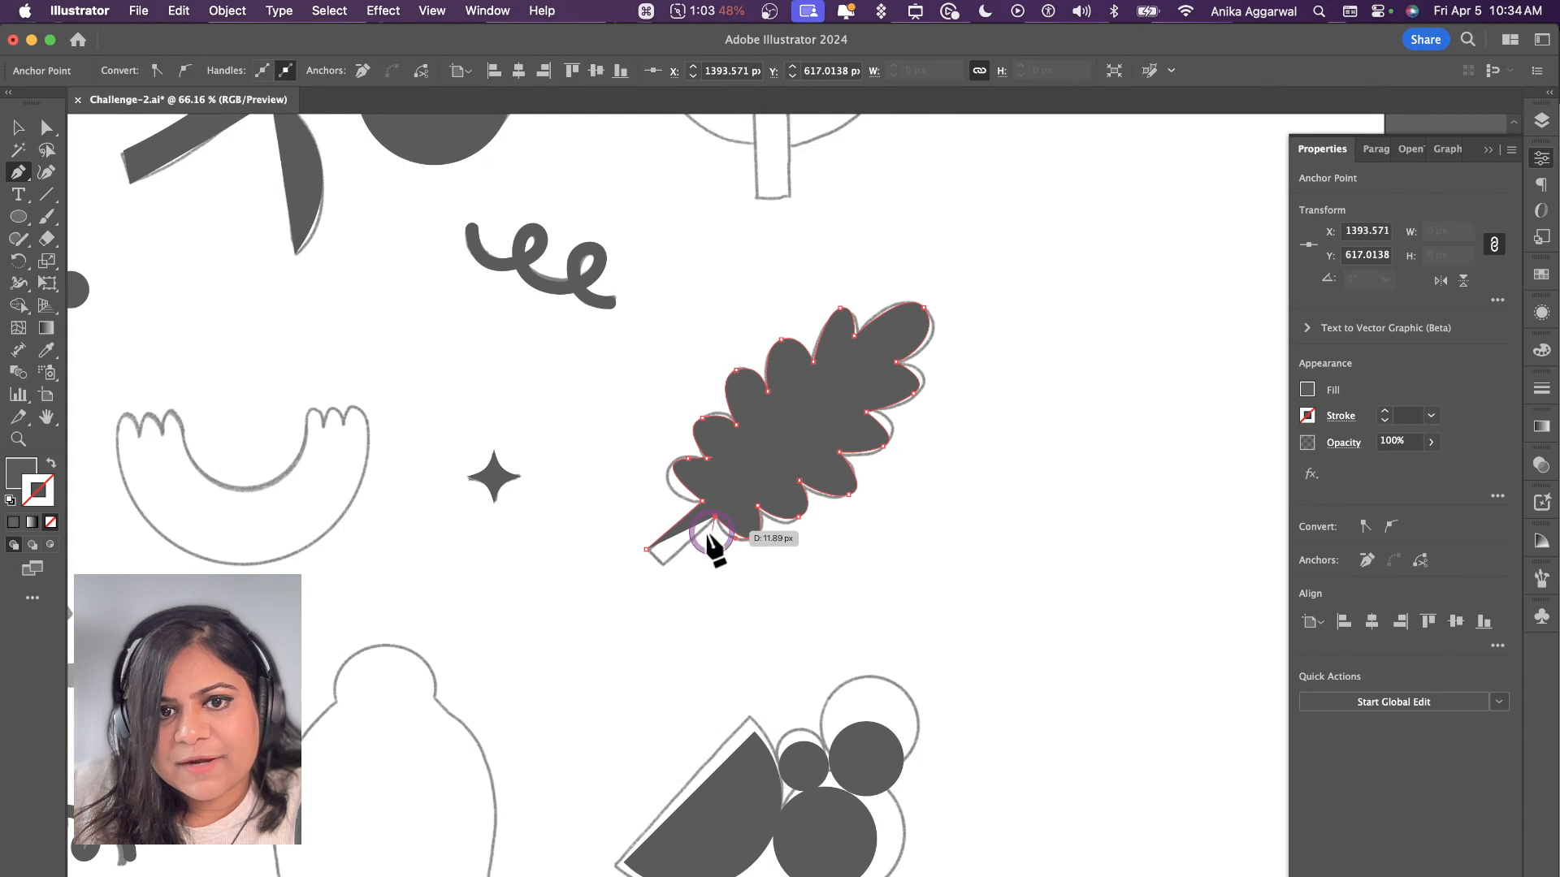
left_click(665, 562)
left_click(649, 551)
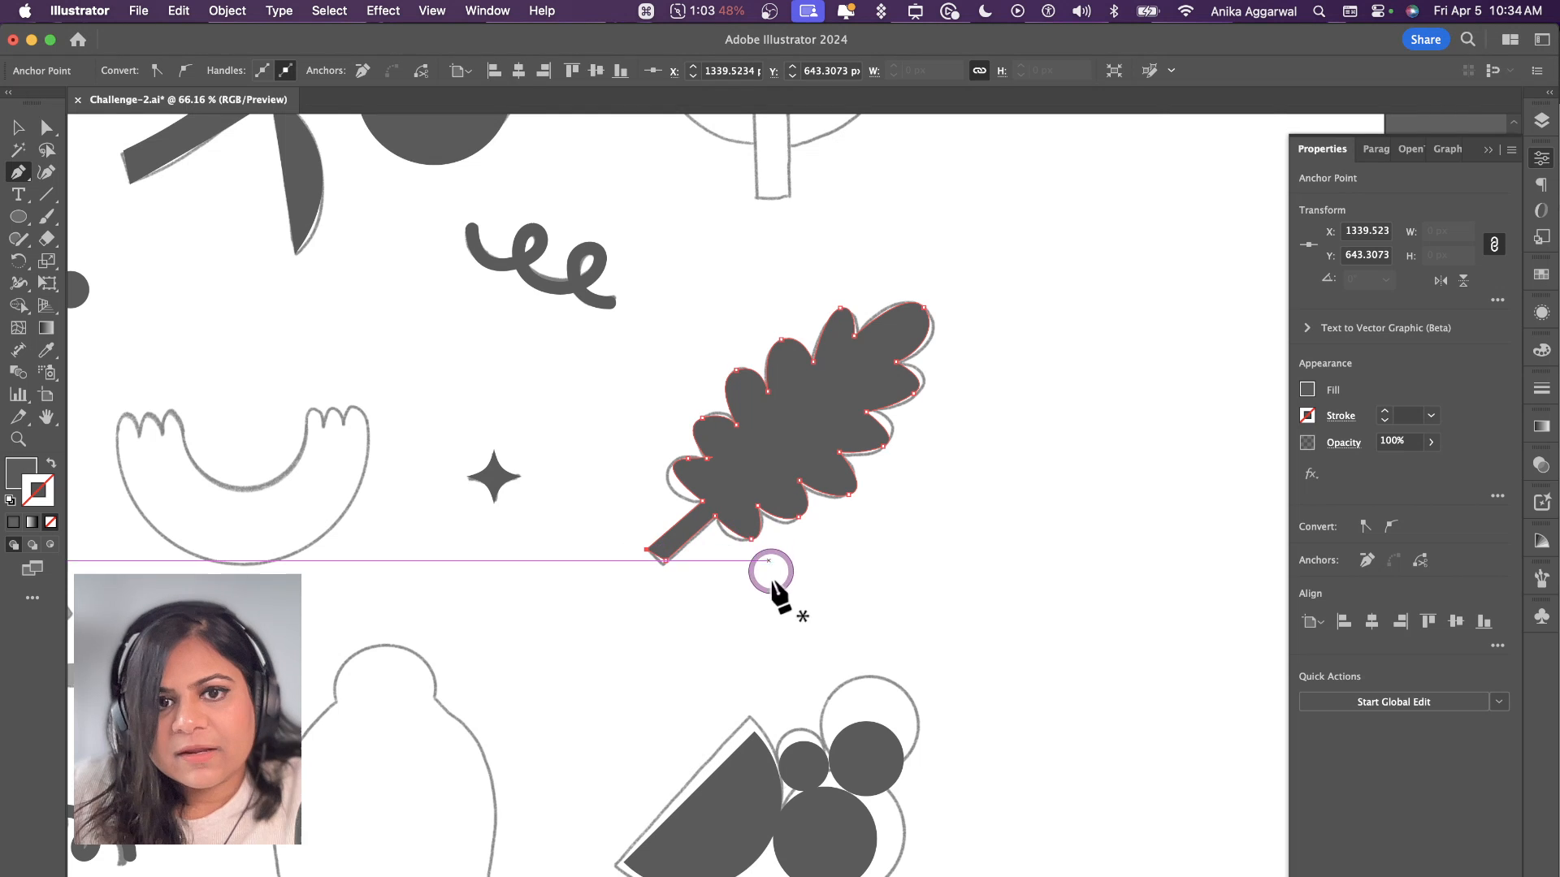
Step: Trace the vase's left half as a closed filled shape with a straight centre edge and round its shoulder corner to about 113 px
scroll(742, 613, "left", 5)
scroll(737, 623, "down", 5)
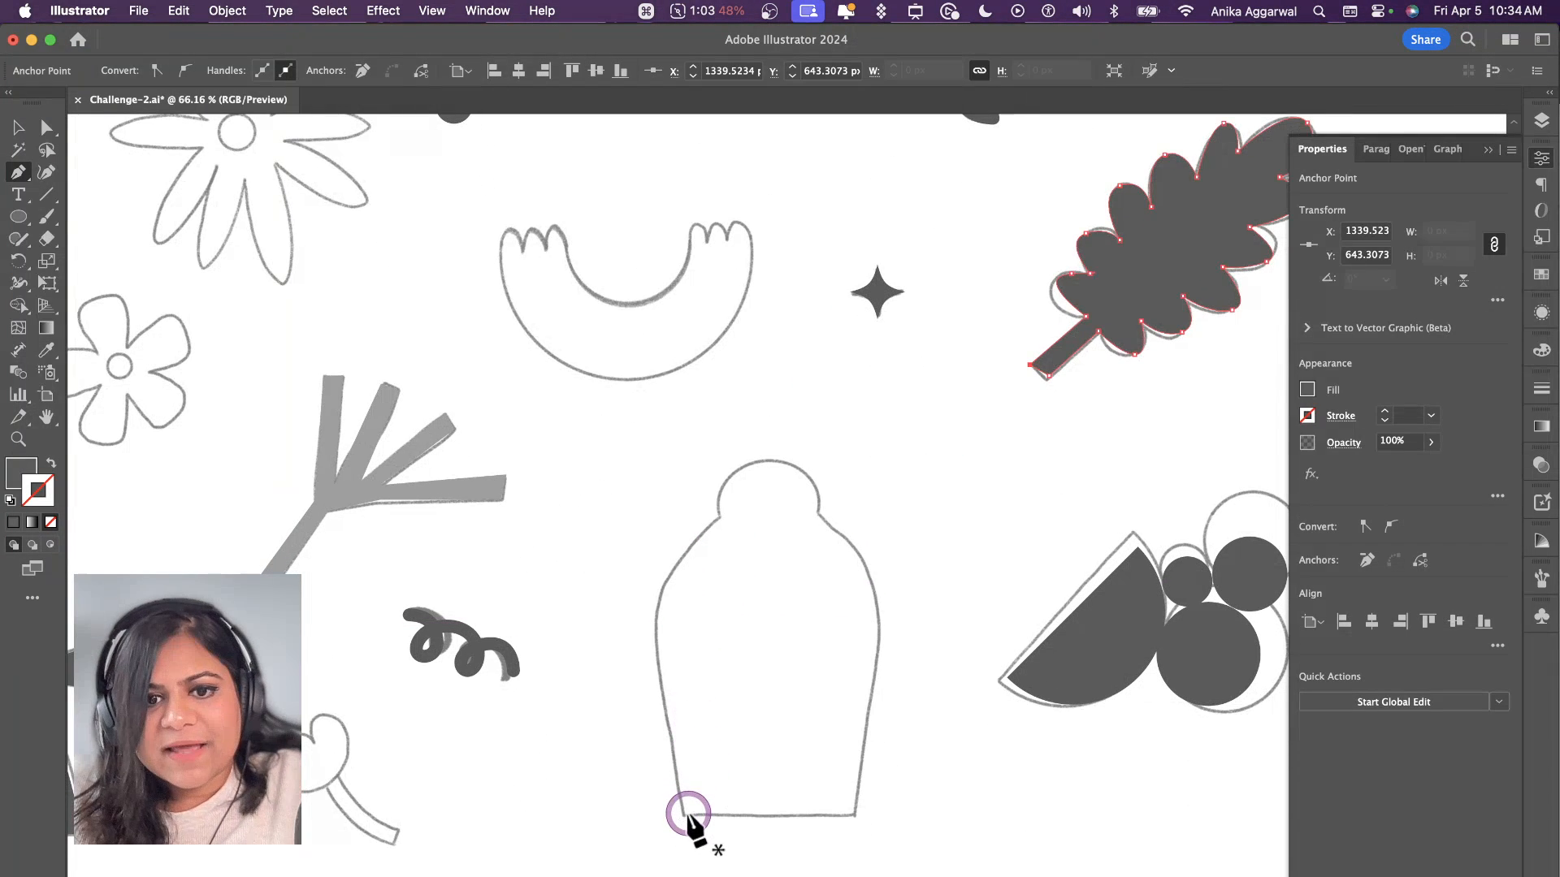
left_click(773, 812)
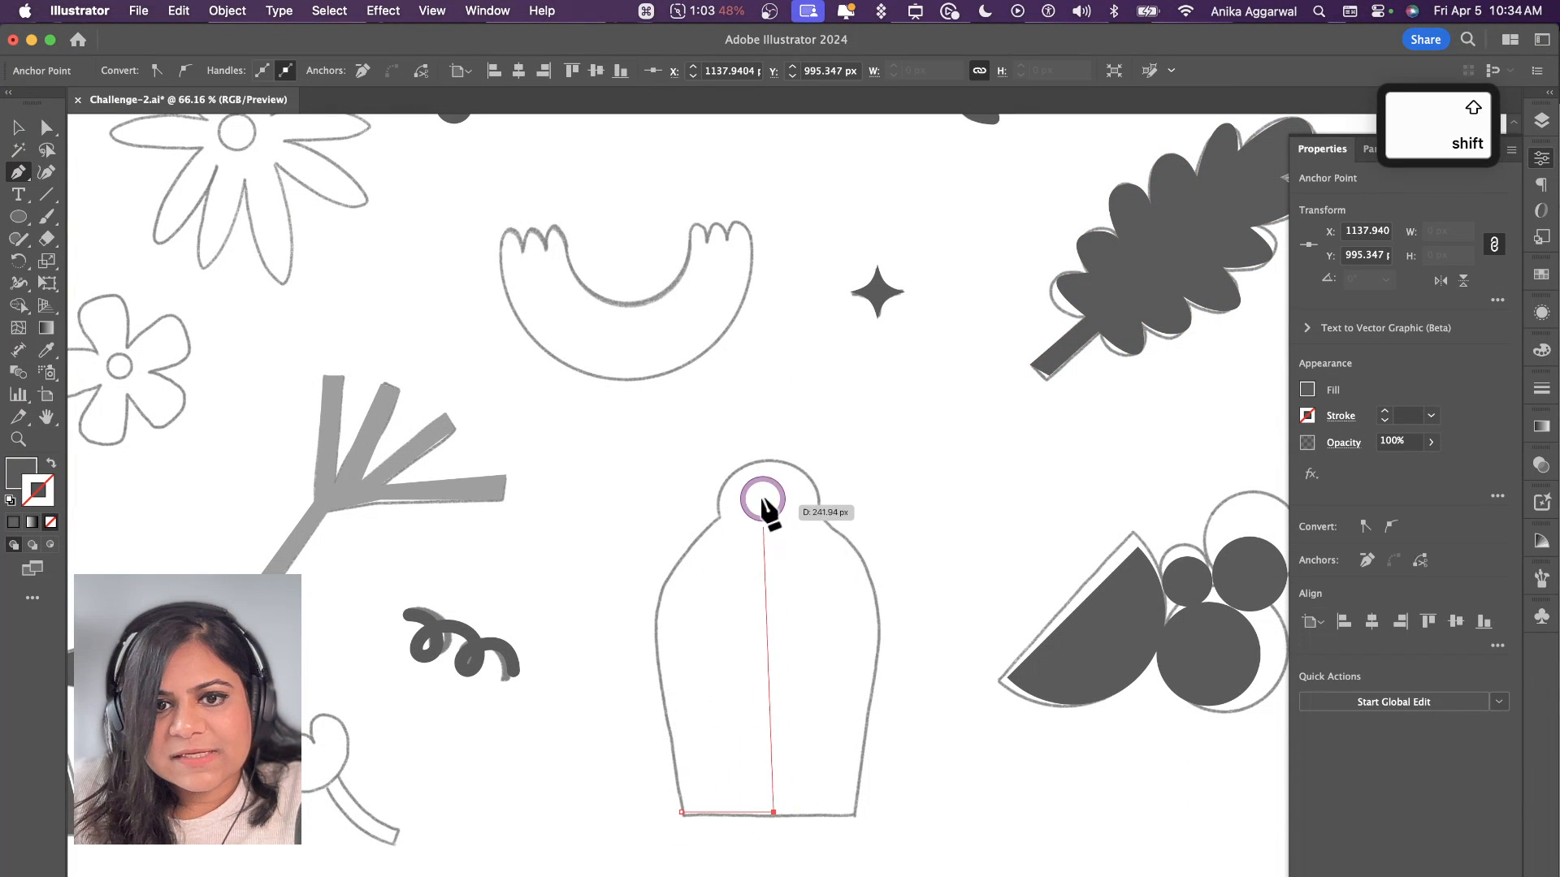
left_click(772, 461)
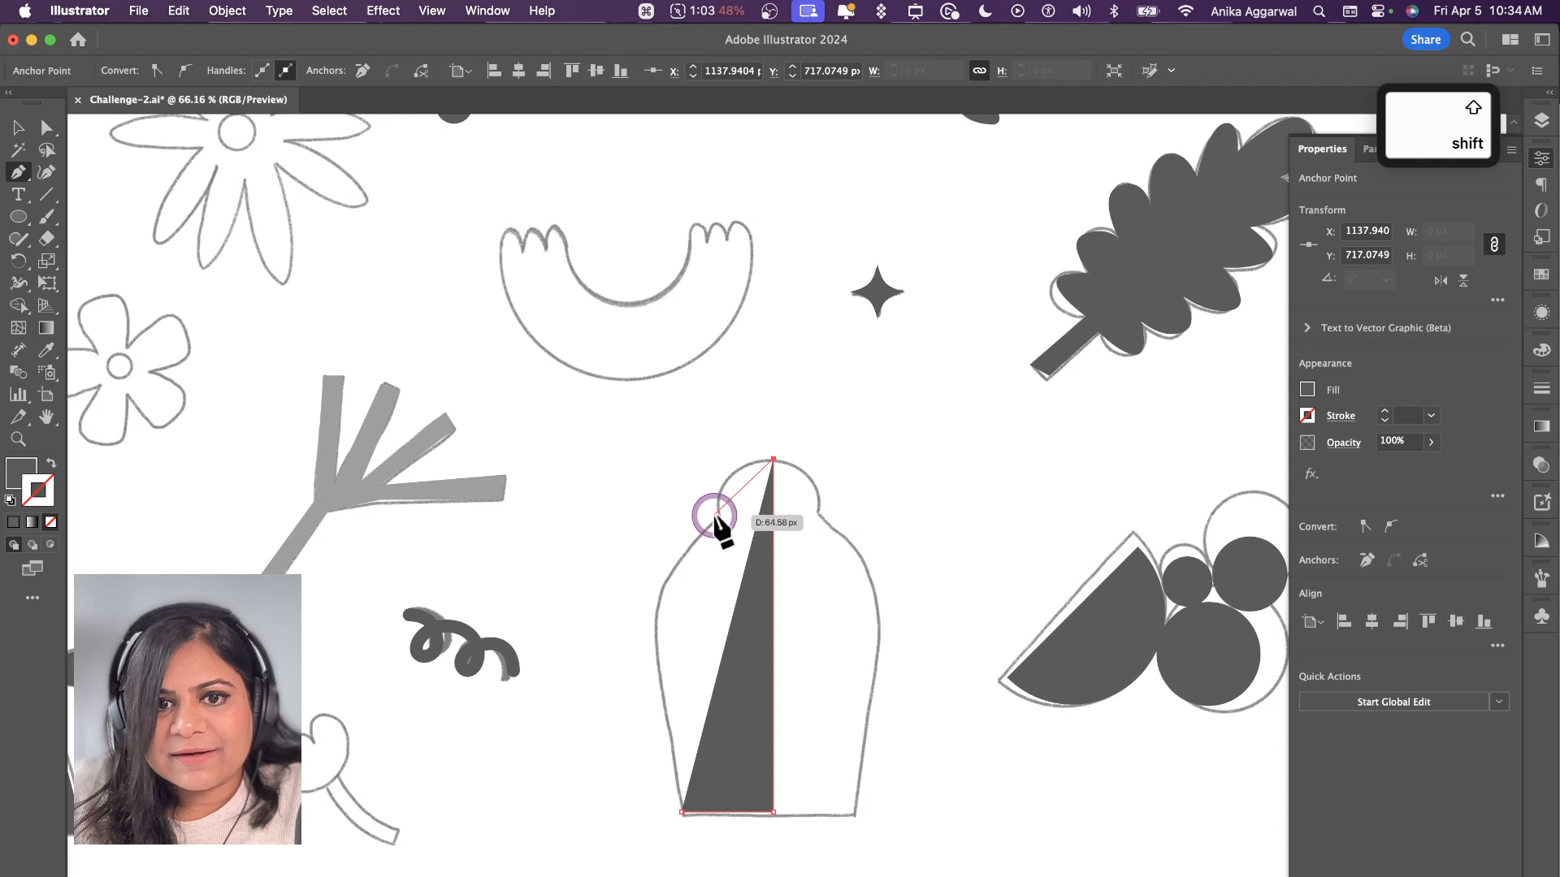
left_click_drag(719, 515, 729, 572)
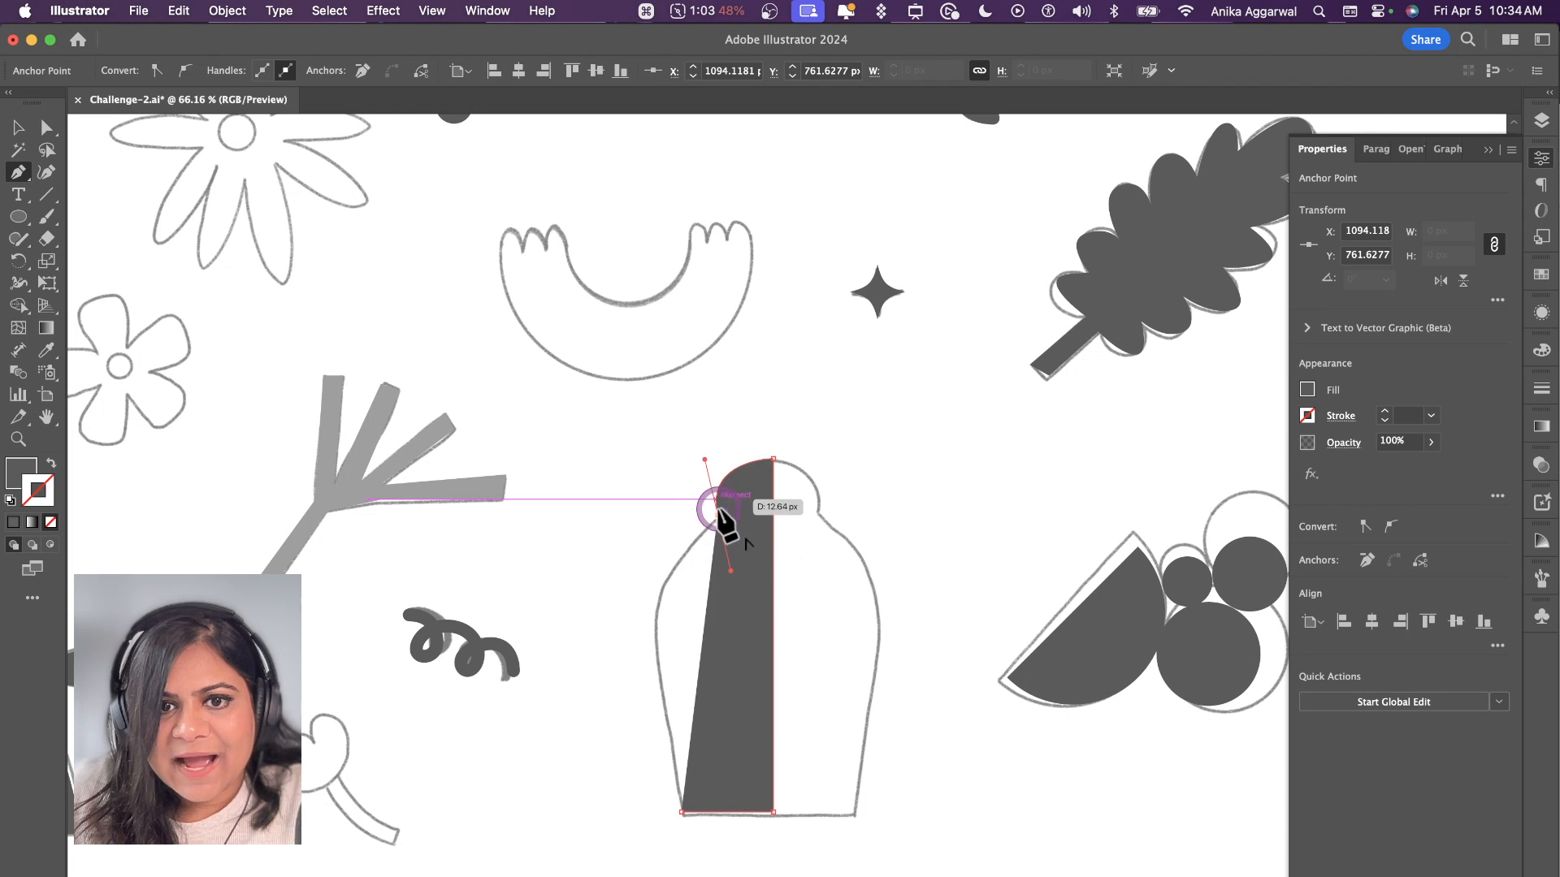
left_click(718, 514, "alt")
left_click(649, 593)
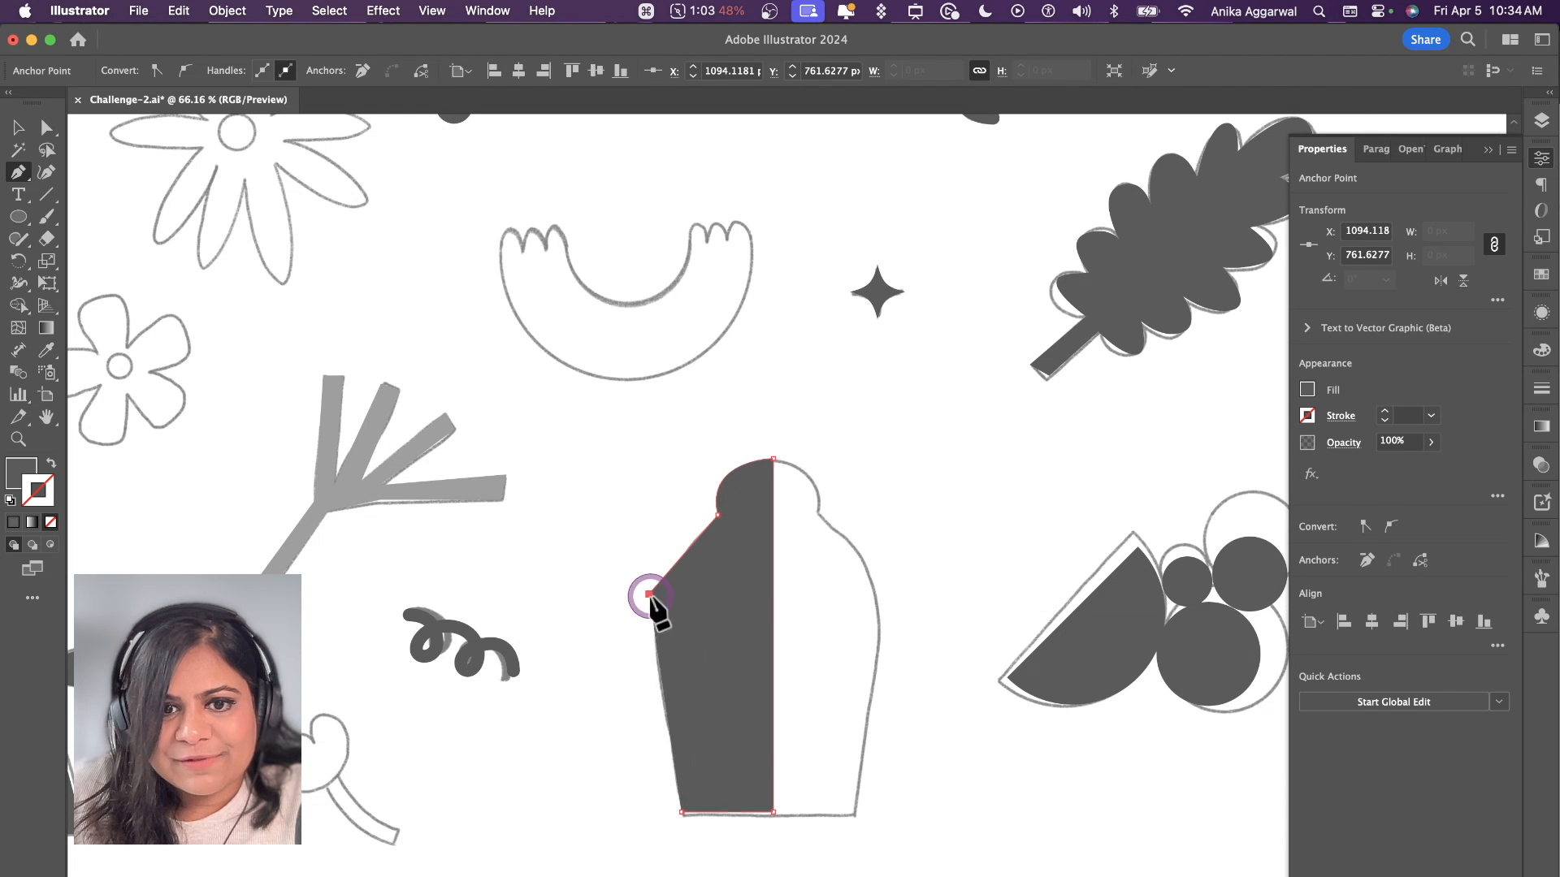
left_click(681, 812)
key("a")
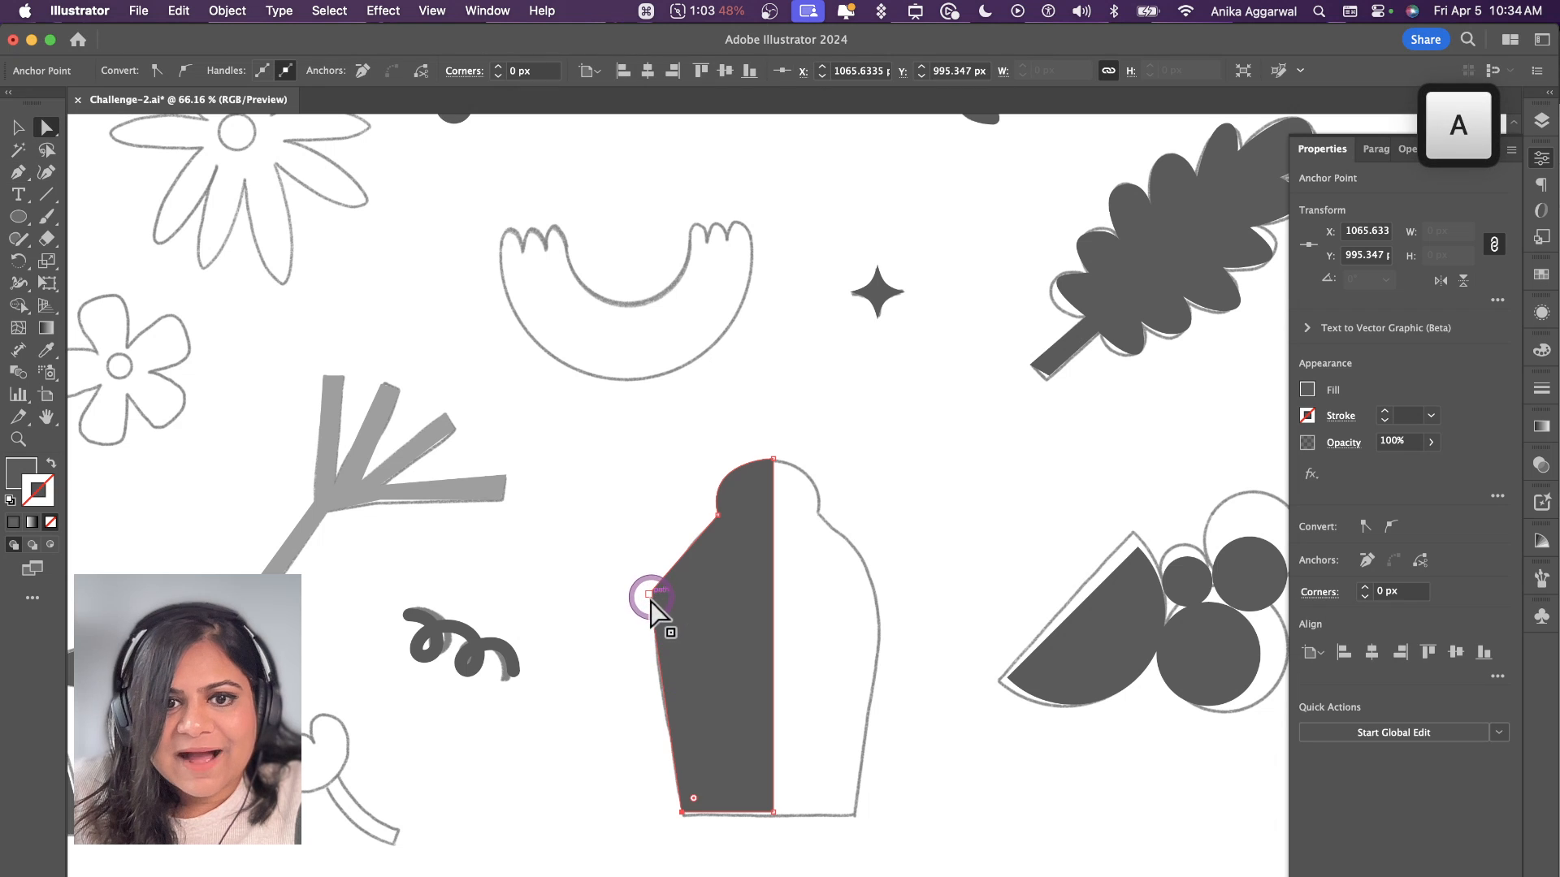
left_click_drag(729, 635, 819, 631)
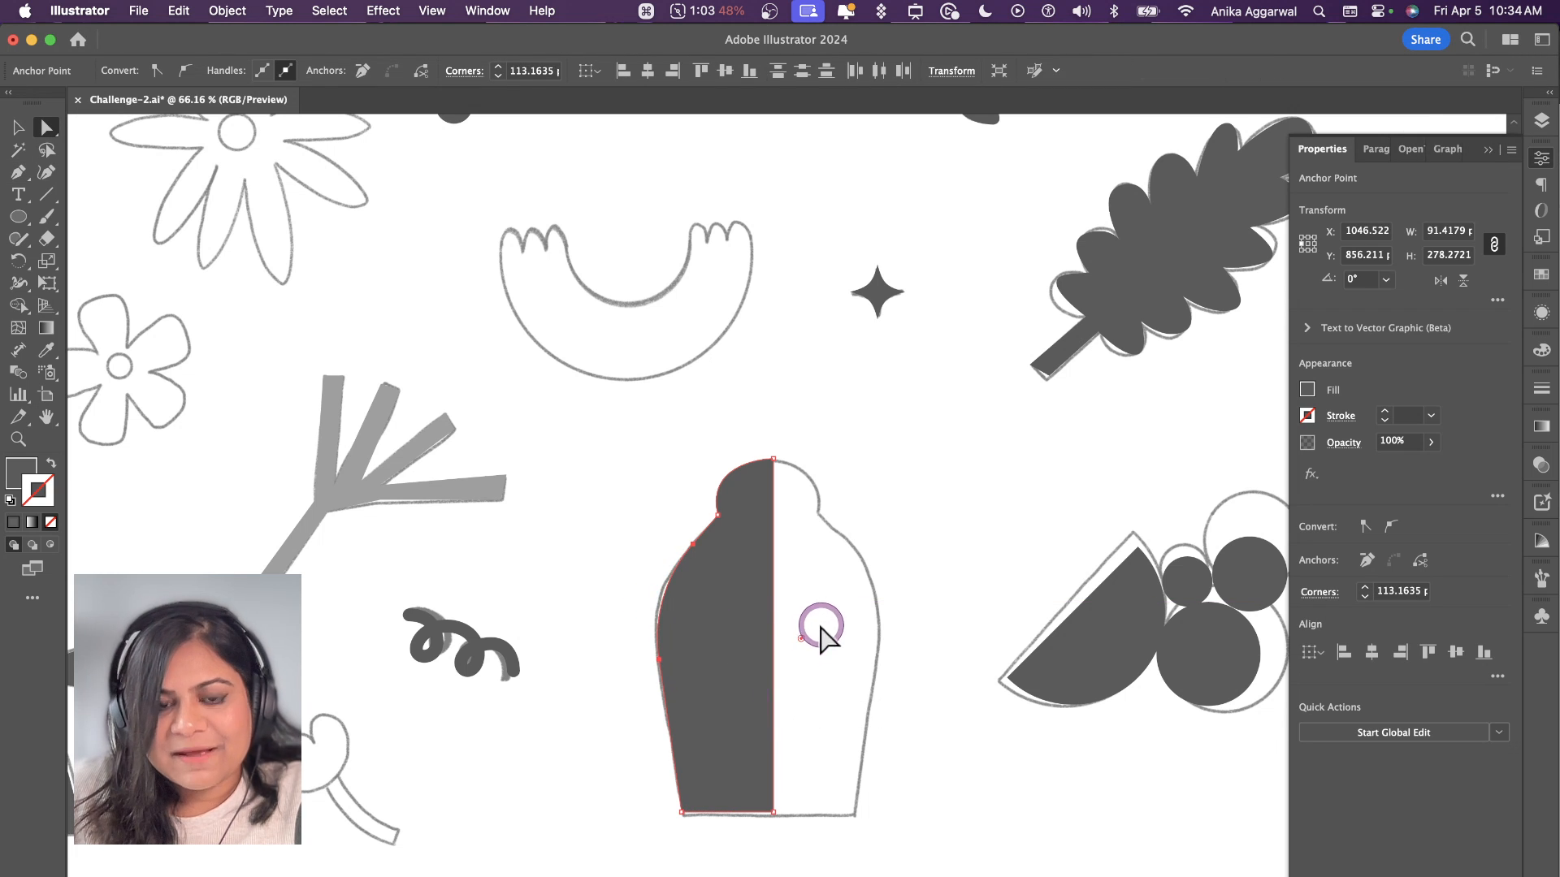
Step: Duplicate the half vase in place, flip the copy horizontally and align it against the centre edge as the right half
key("v")
left_click(807, 616)
left_click(755, 624)
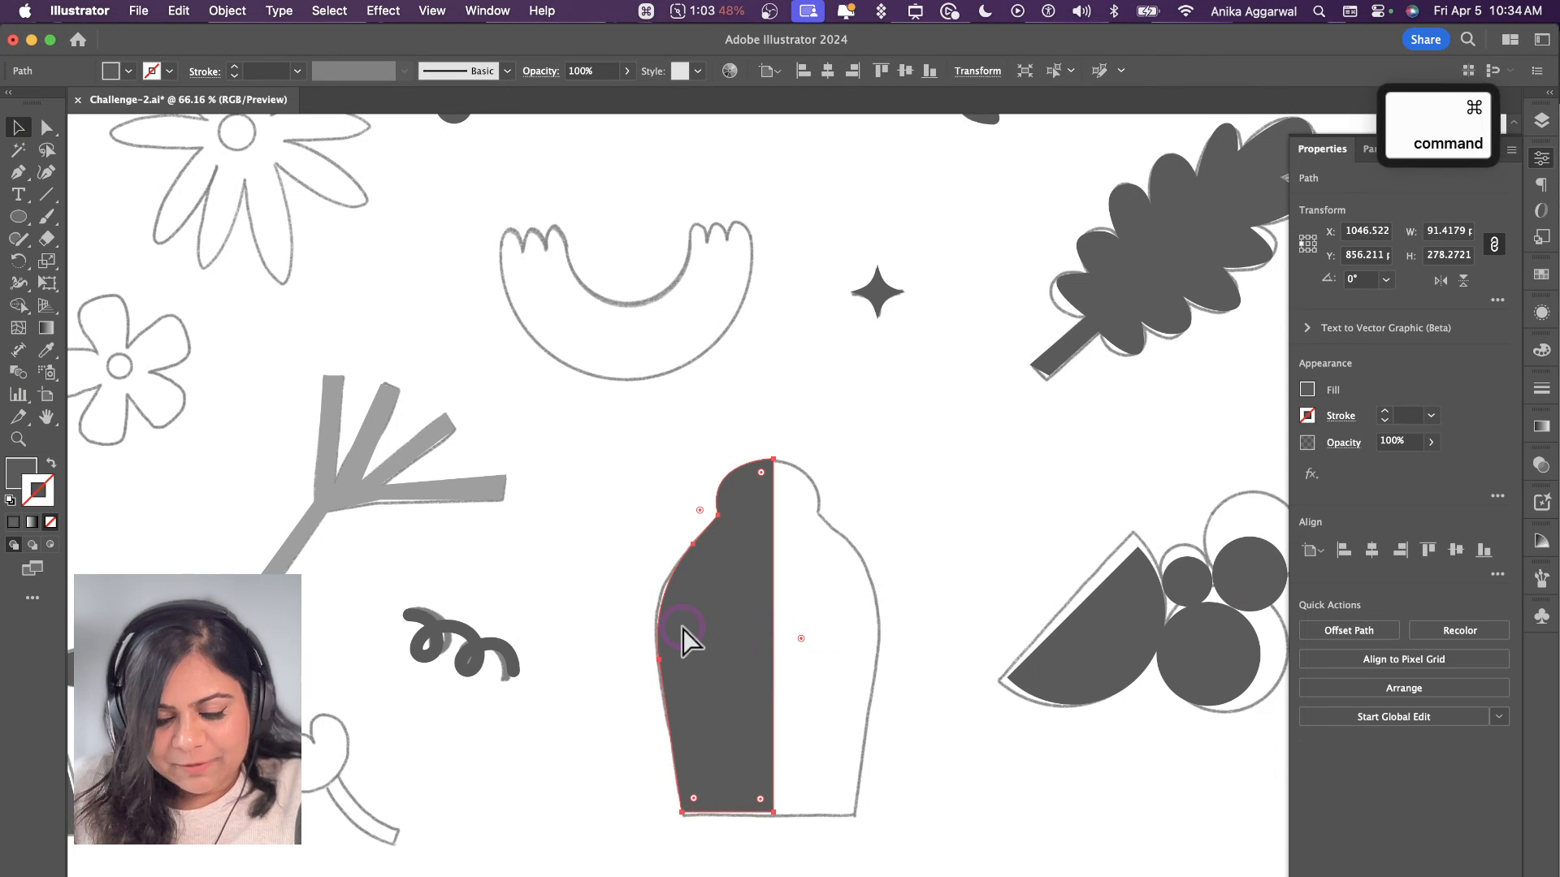
key("super+c")
key("super+f")
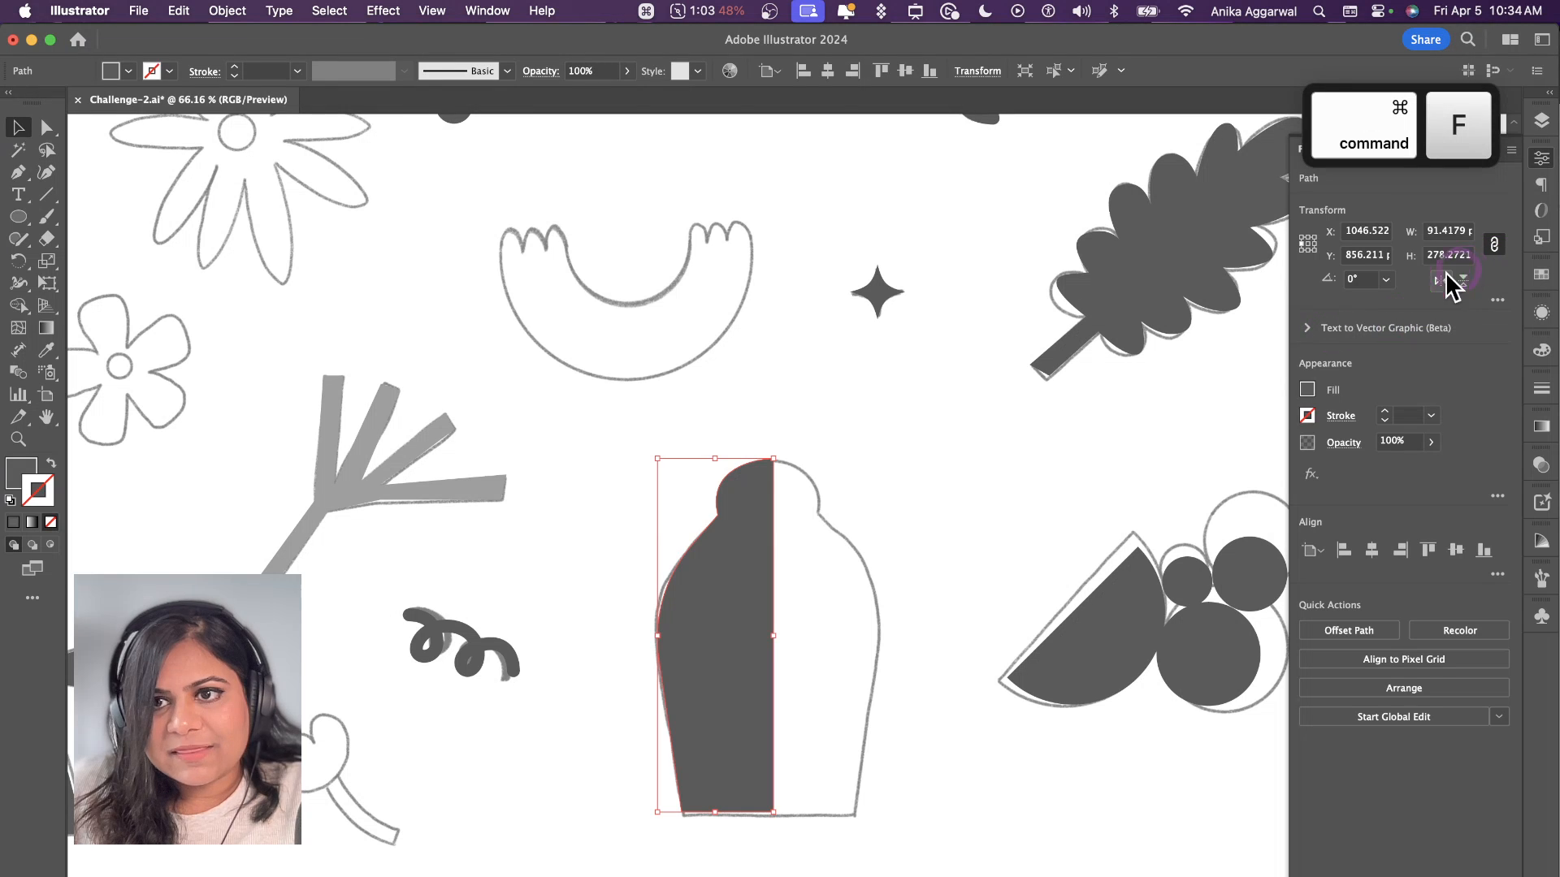
left_click(1445, 273)
left_click(1069, 439)
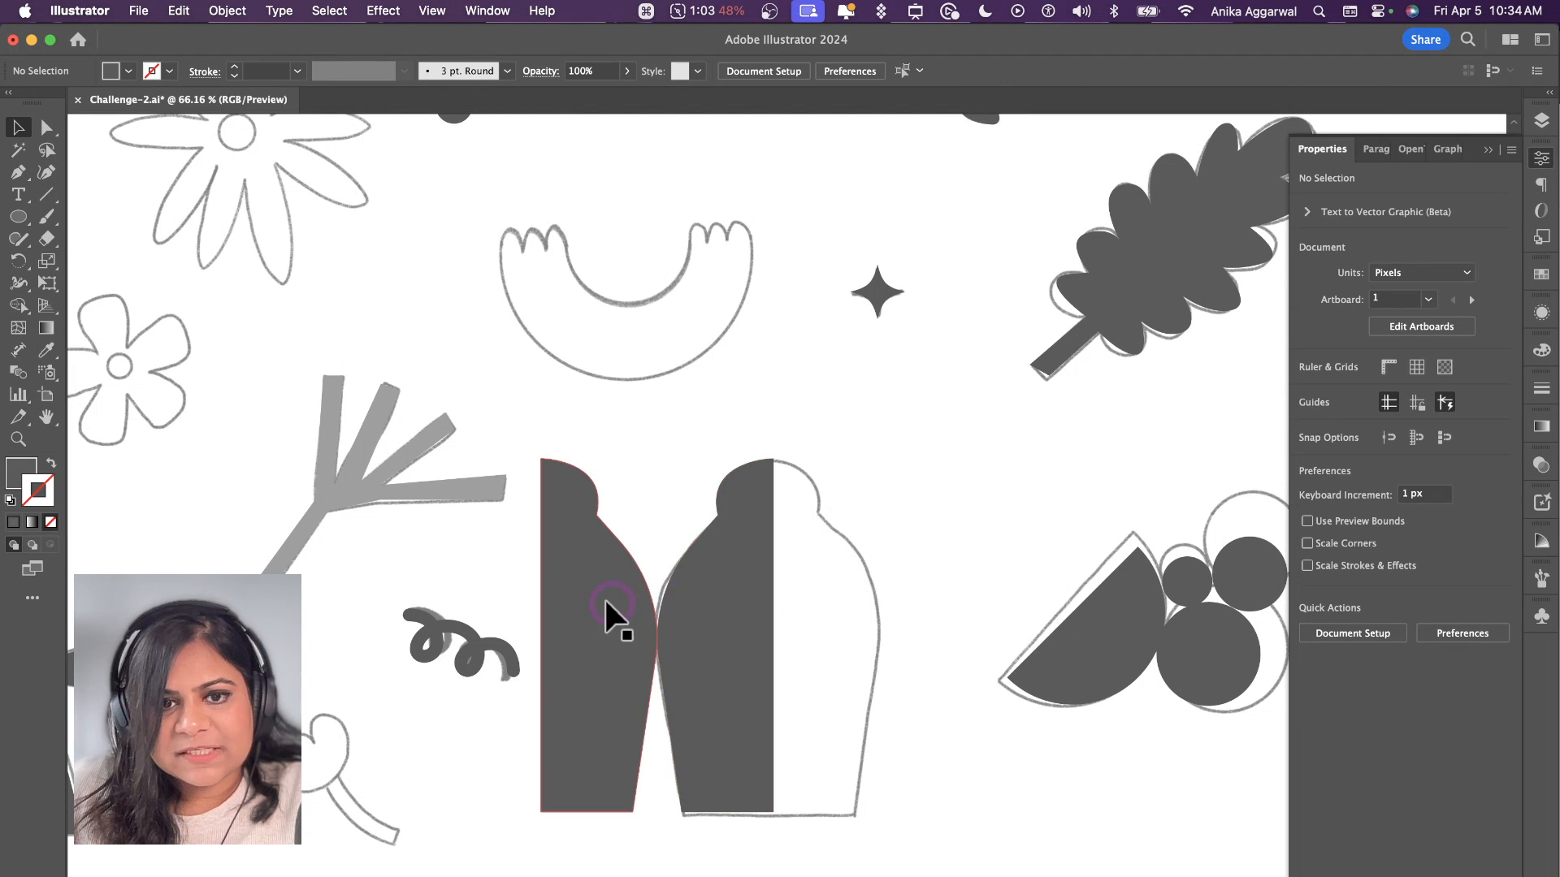
left_click_drag(606, 603, 834, 606)
Step: Merge the two vase halves into a single shape with the Shape Builder tool
left_click(726, 648, "shift")
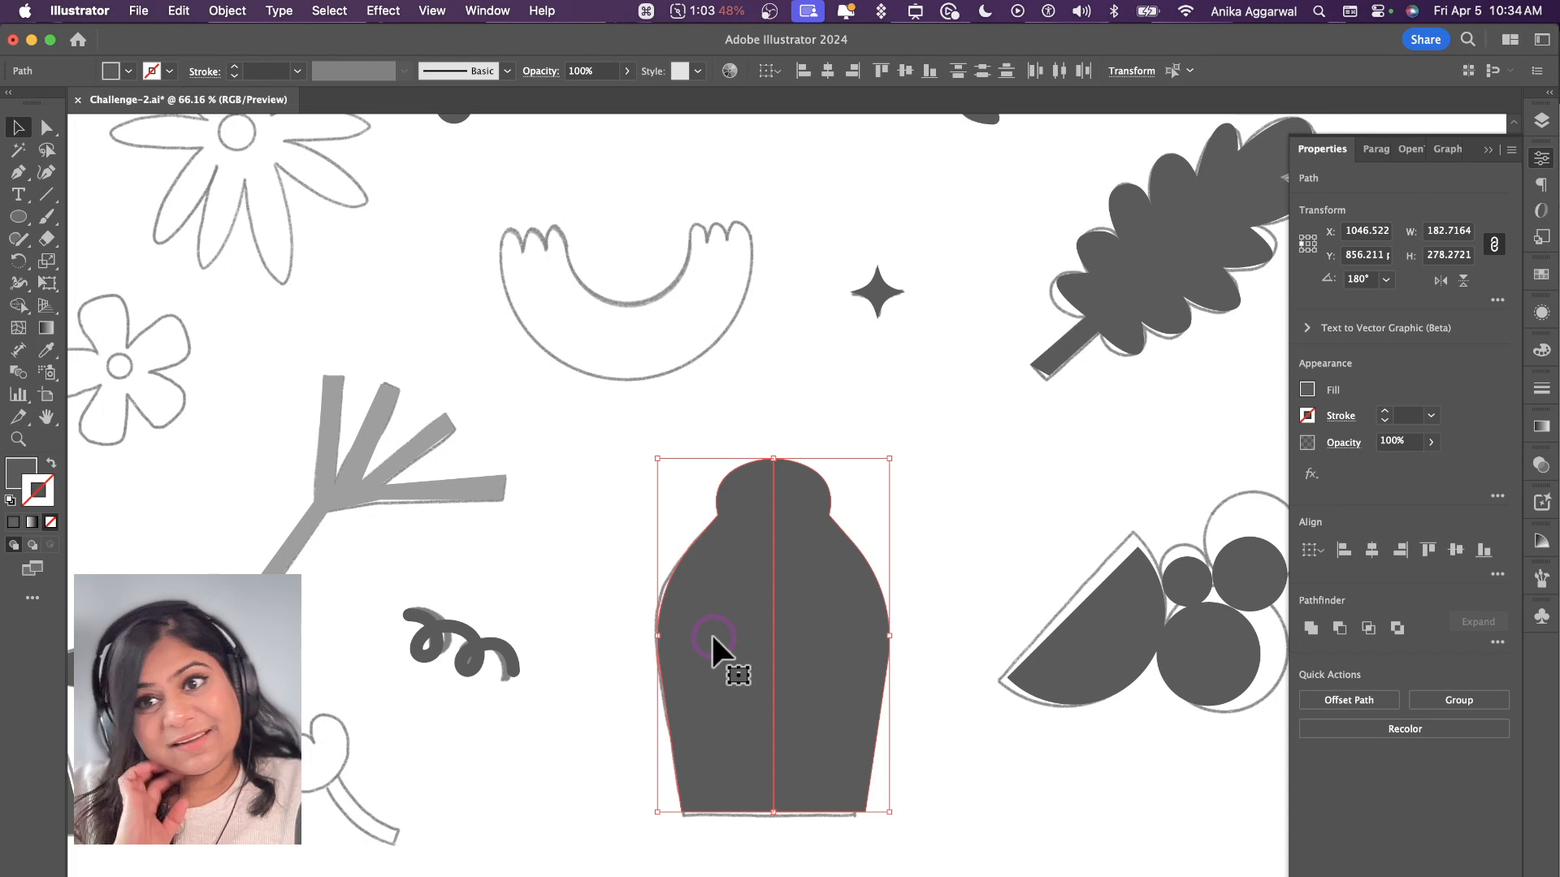
key("shift+m")
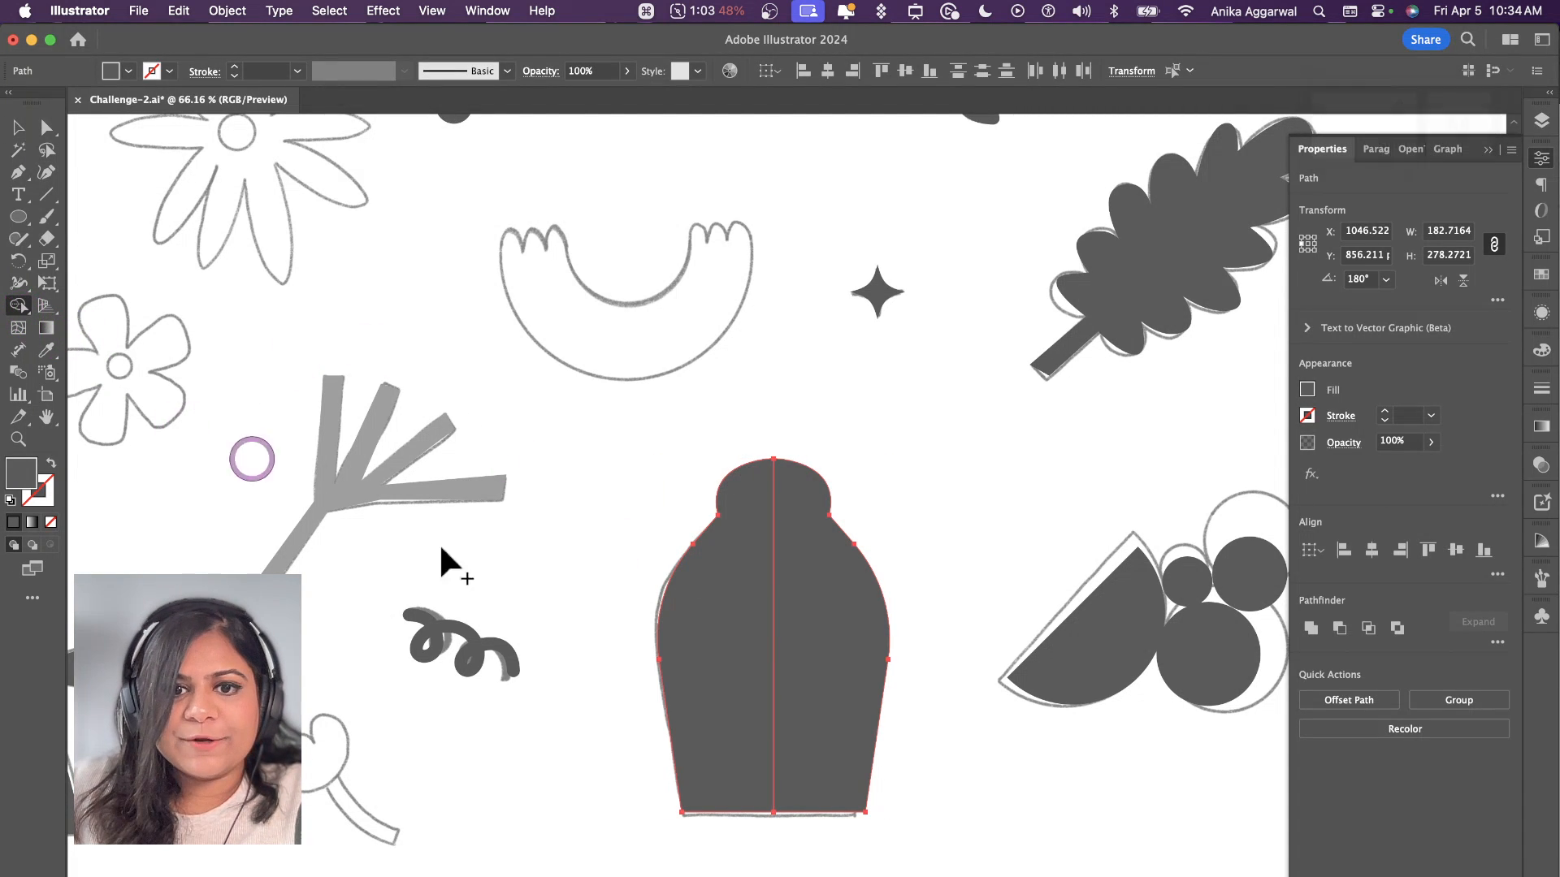
mouse_move(731, 641)
left_mouse_down()
mouse_move(786, 646)
mouse_move(785, 665)
mouse_move(909, 545)
mouse_move(887, 606)
left_mouse_up()
key("v")
left_click(949, 466)
key("super+z")
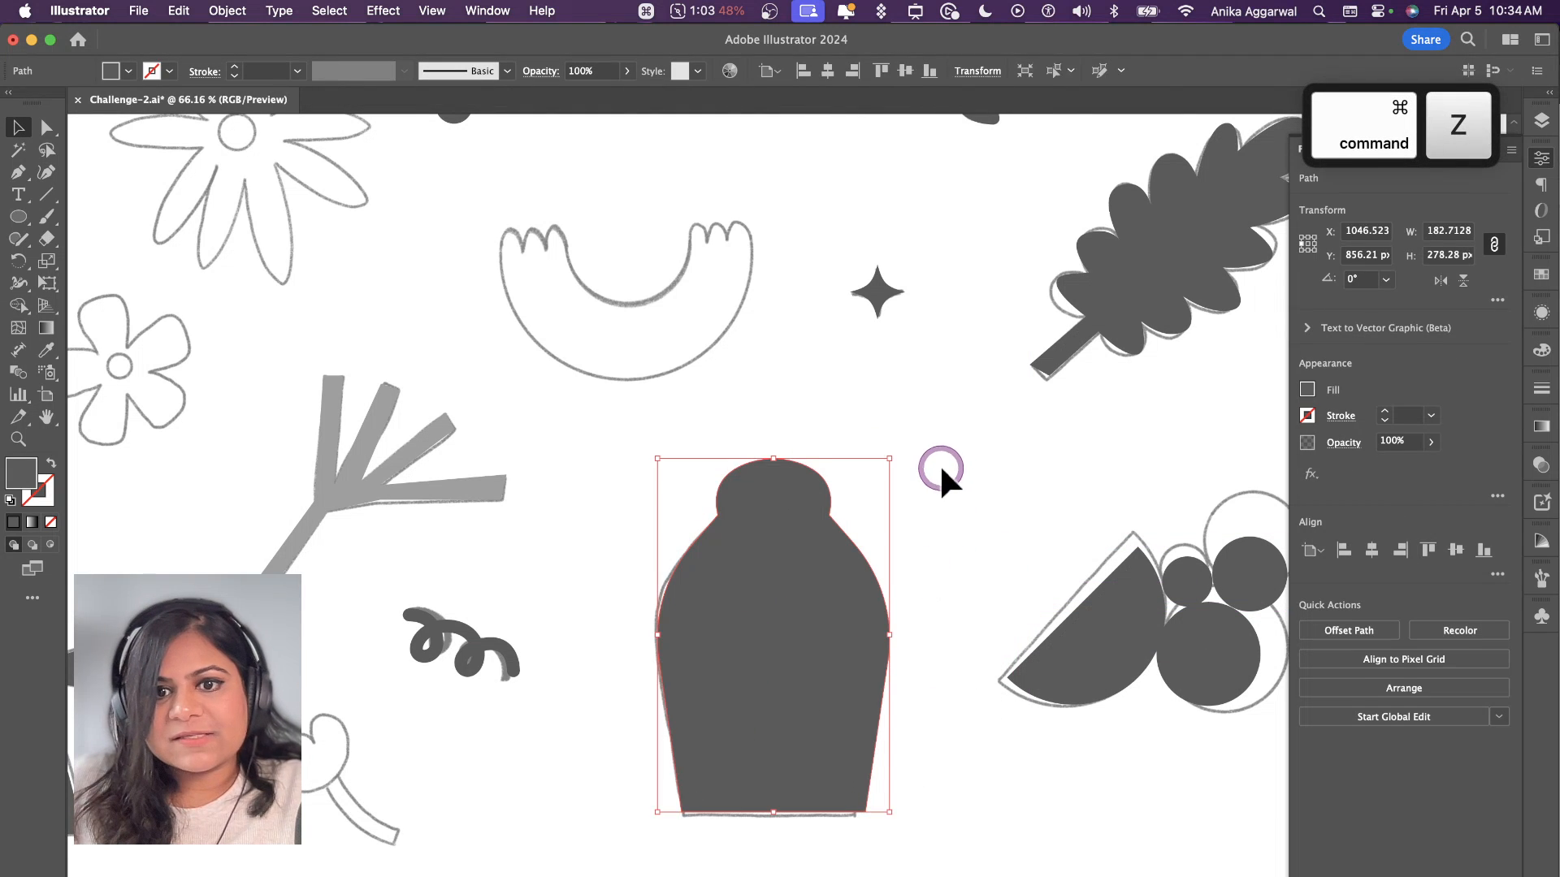
left_click(940, 484)
Step: Trace the curved stem of the small drooping flower near the artboard's upper edge as a closed filled shape with the Pen tool
scroll(870, 477, "down", 5)
scroll(871, 480, "left", 3)
scroll(872, 480, "up", 2)
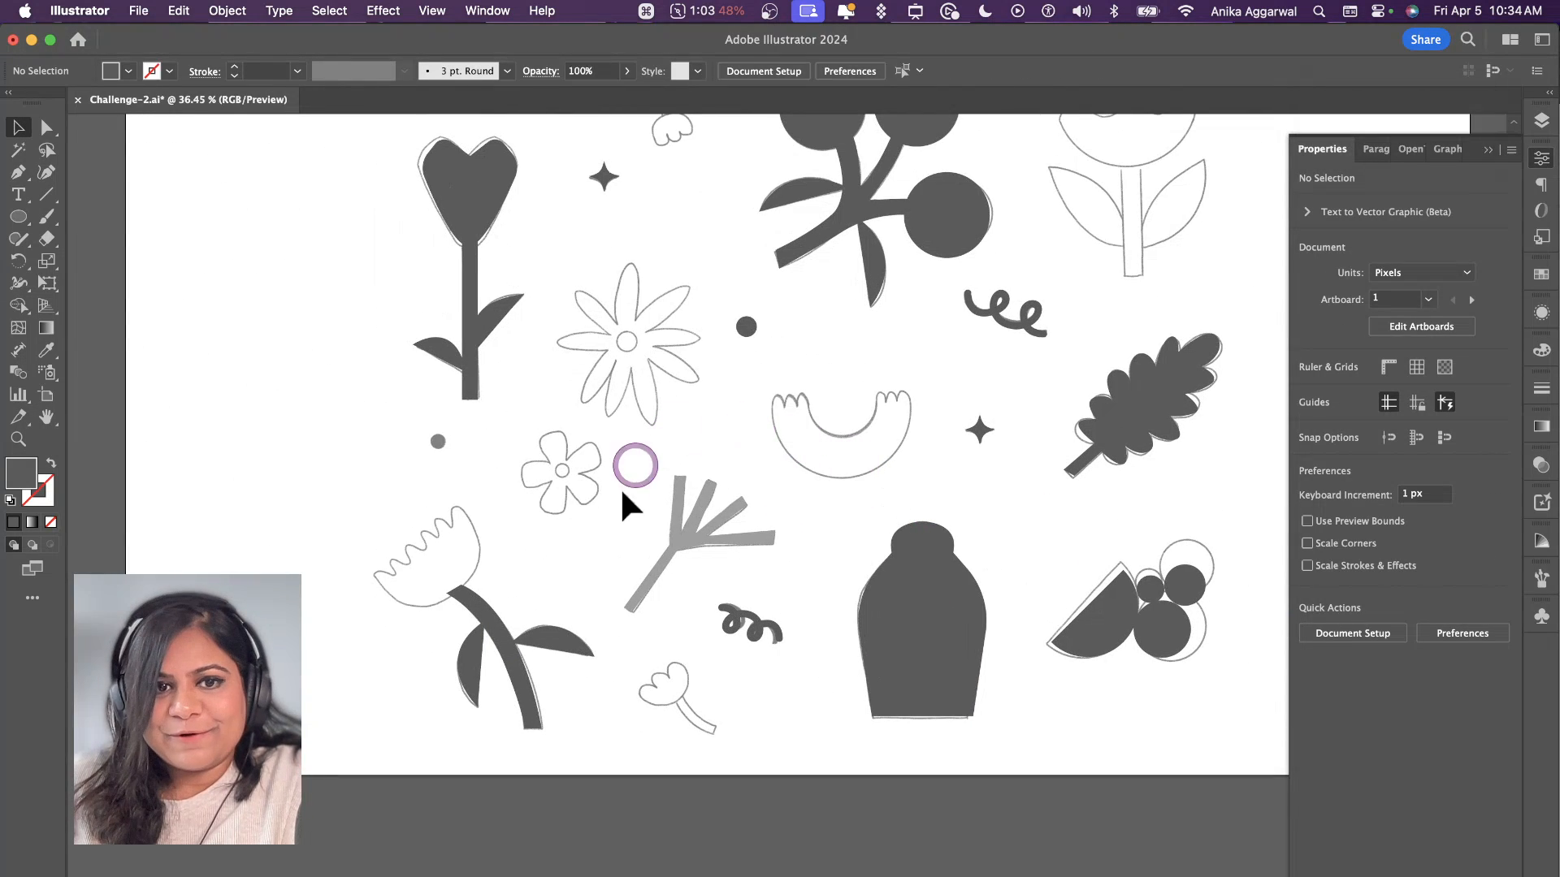
scroll(730, 468, "up", 5)
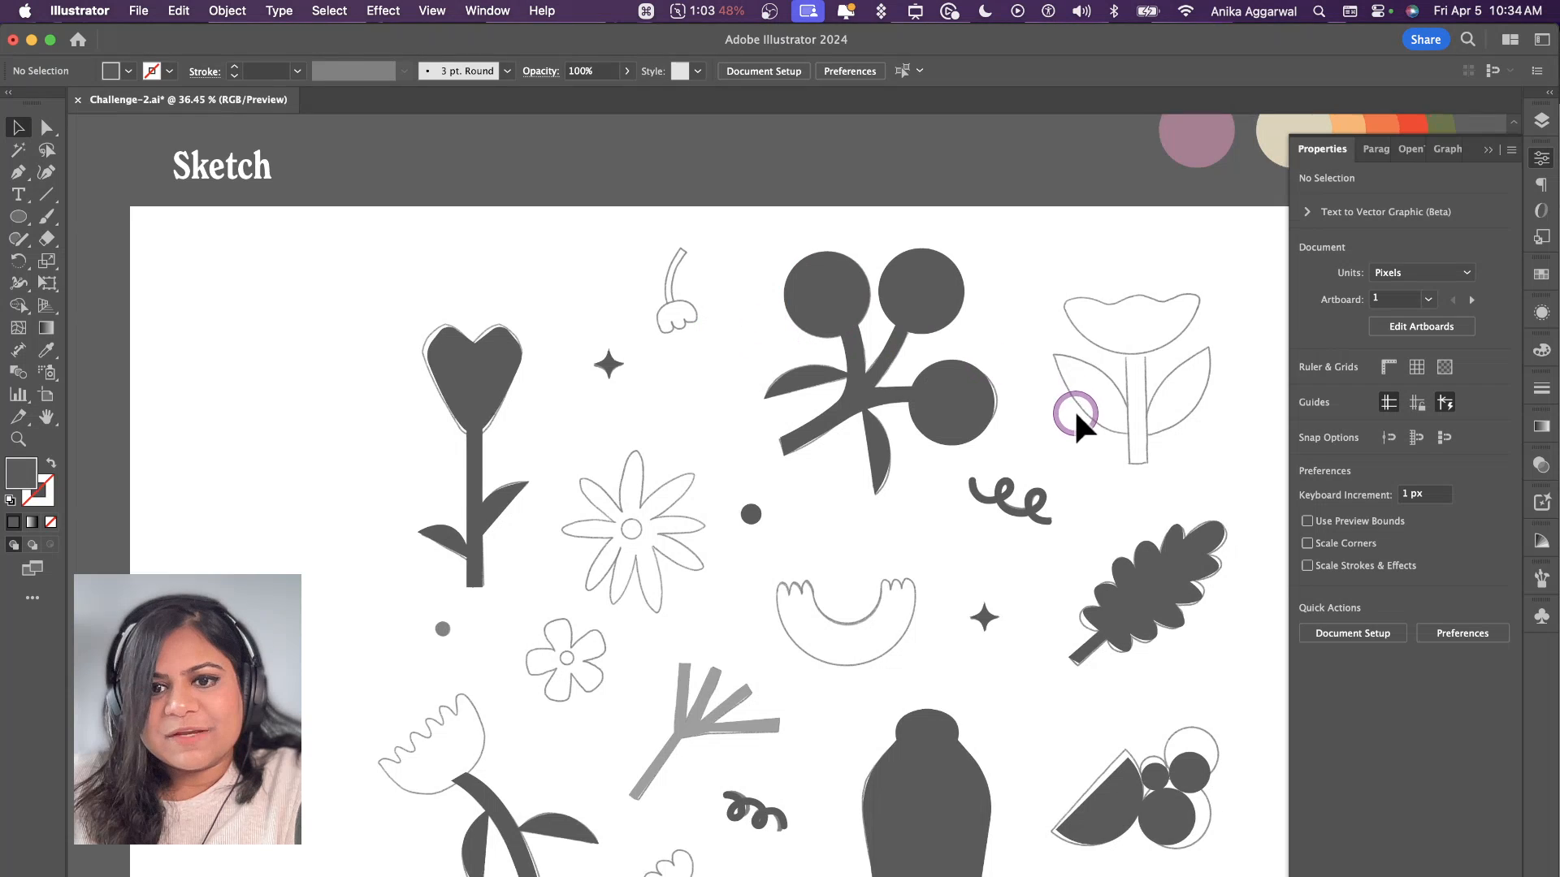
scroll(696, 272, "up", 5)
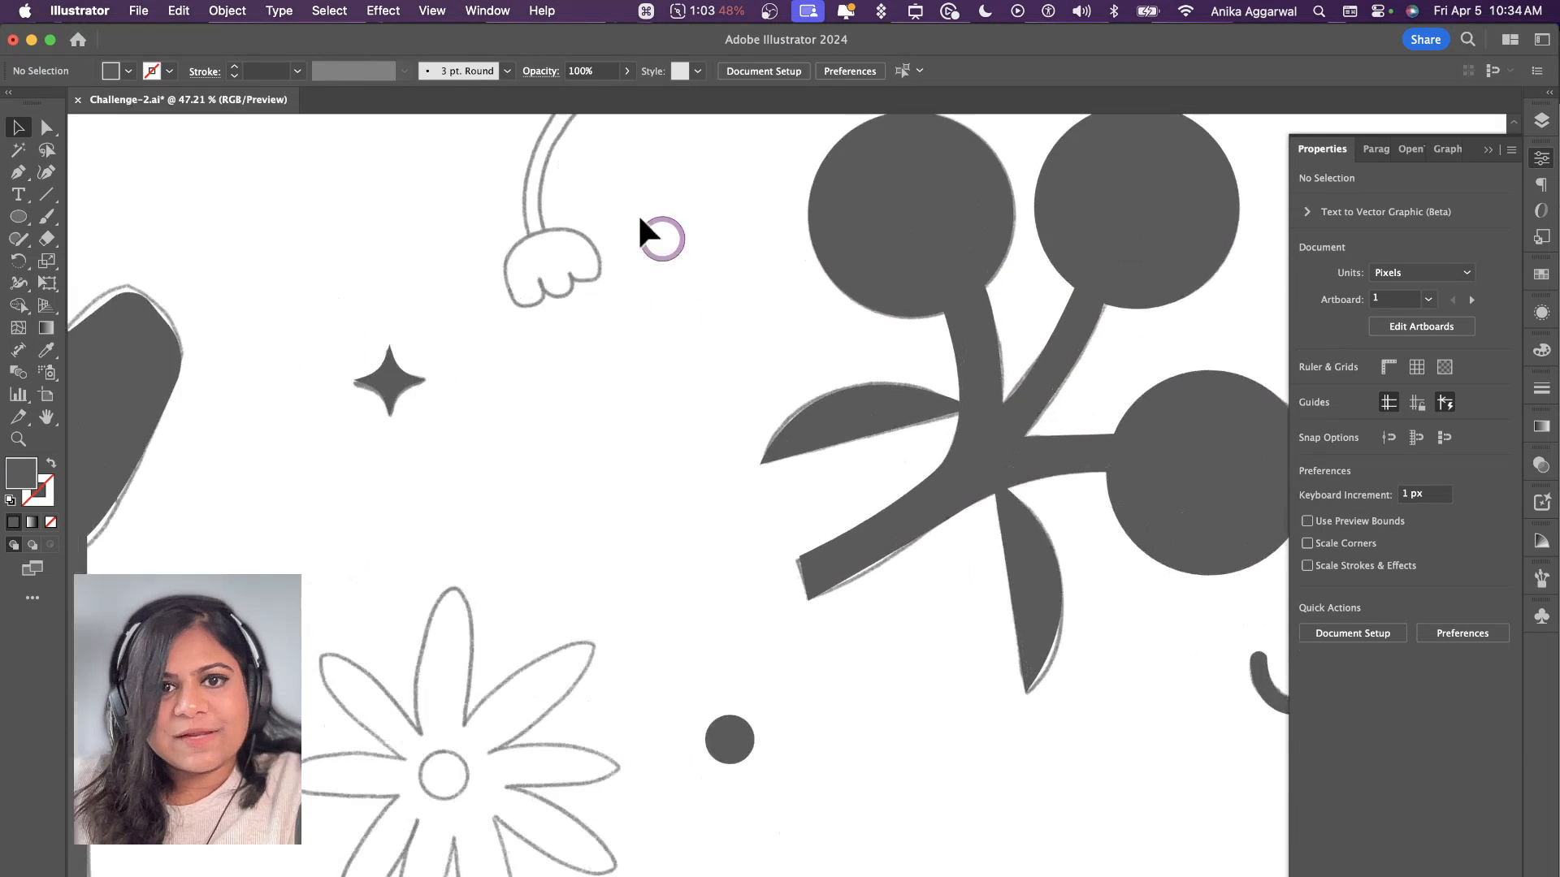
scroll(635, 272, "up", 2)
key("p")
scroll(635, 270, "up", 3)
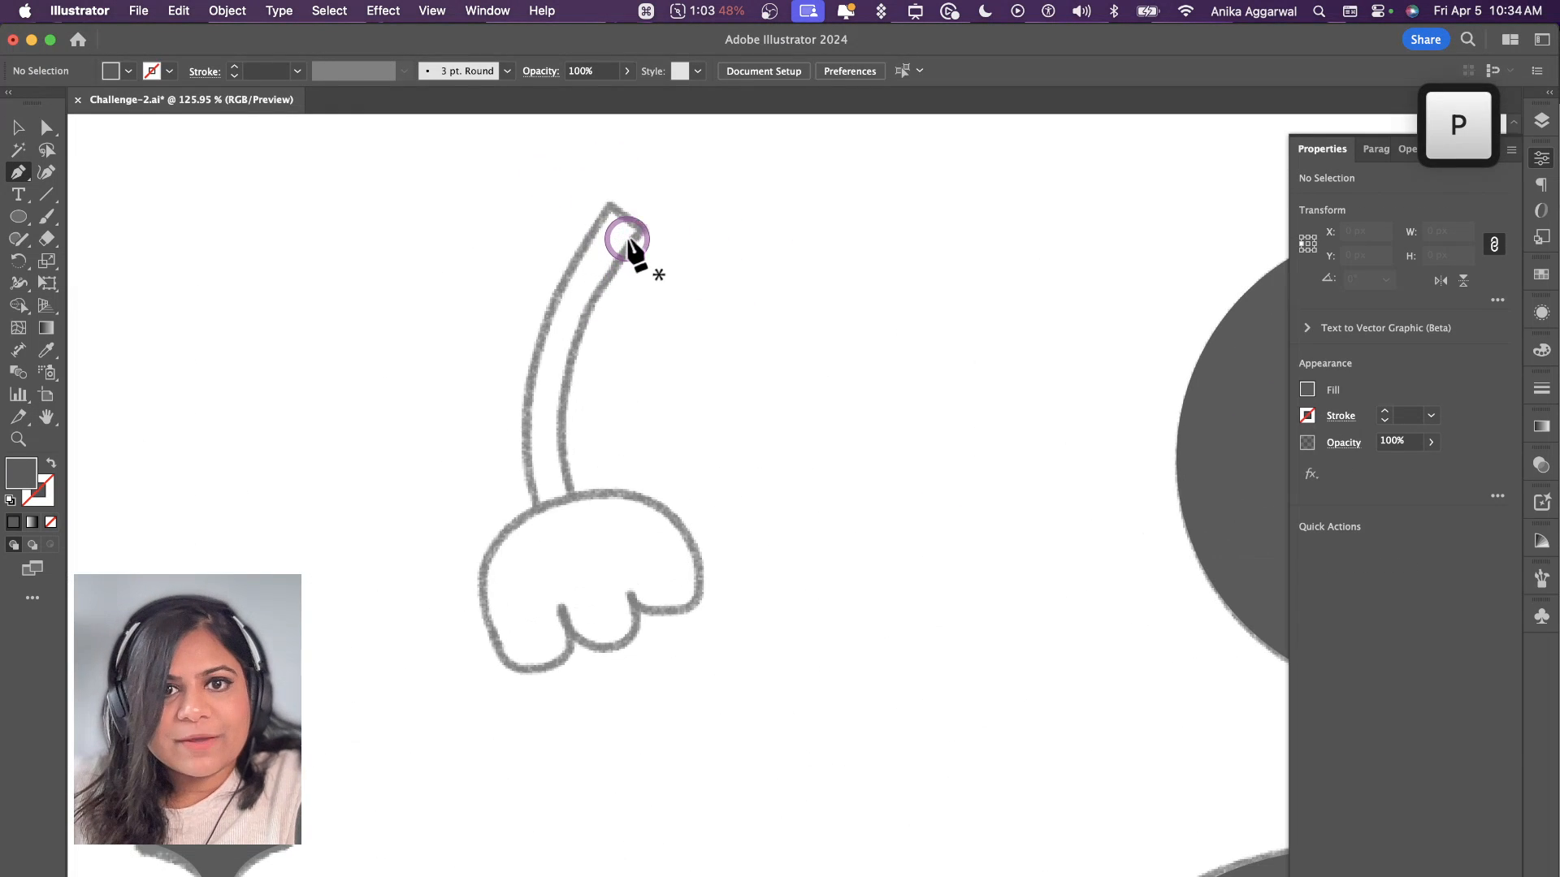
left_click(640, 230)
left_click_drag(565, 439, 570, 499)
left_click(576, 511)
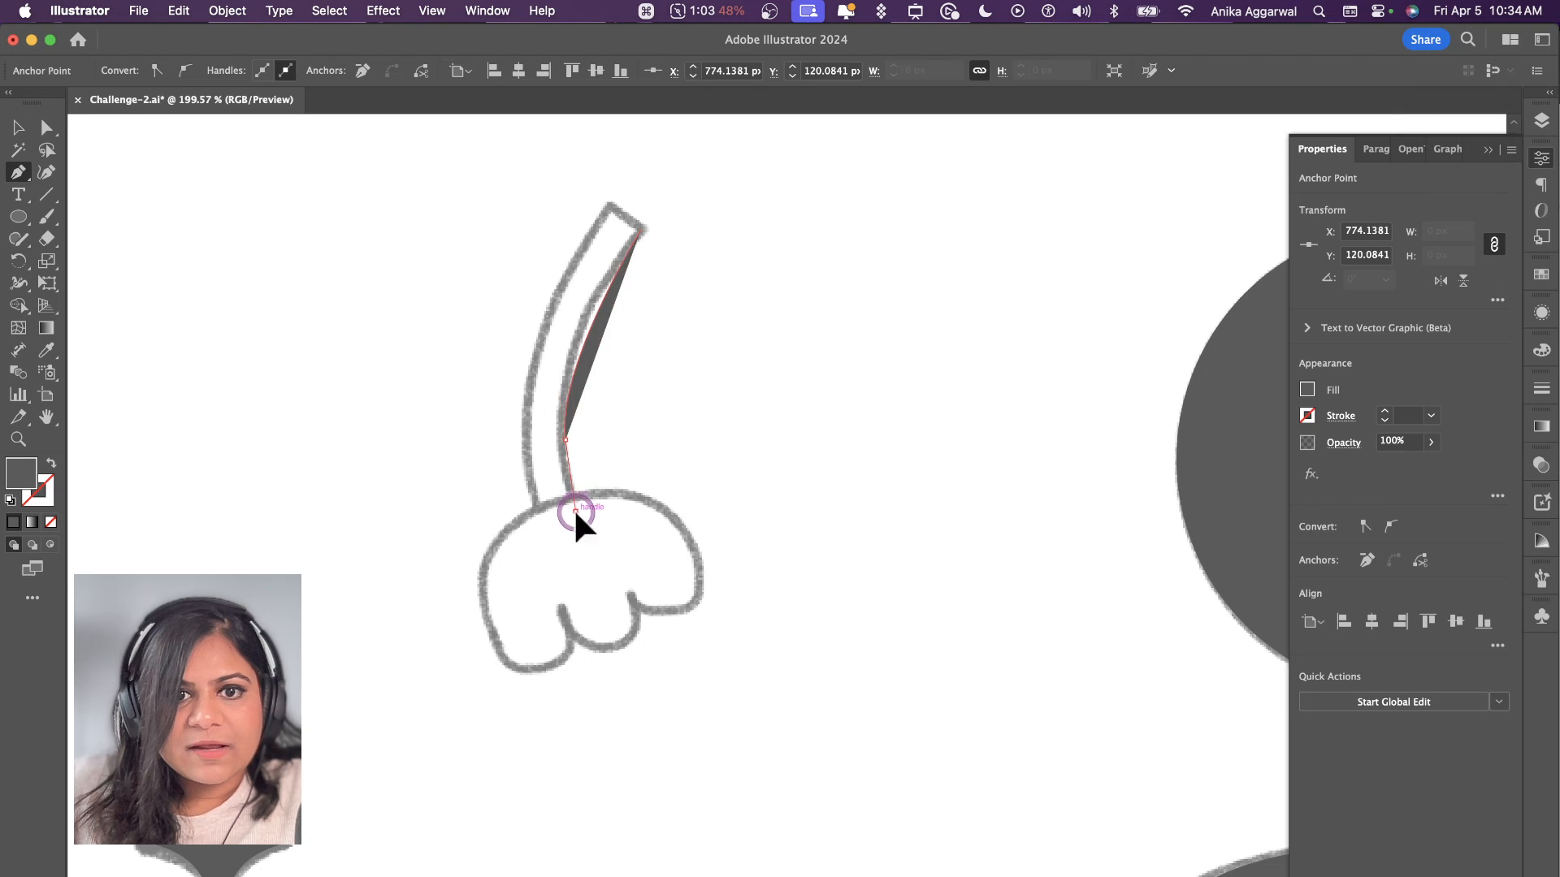
left_click(535, 516)
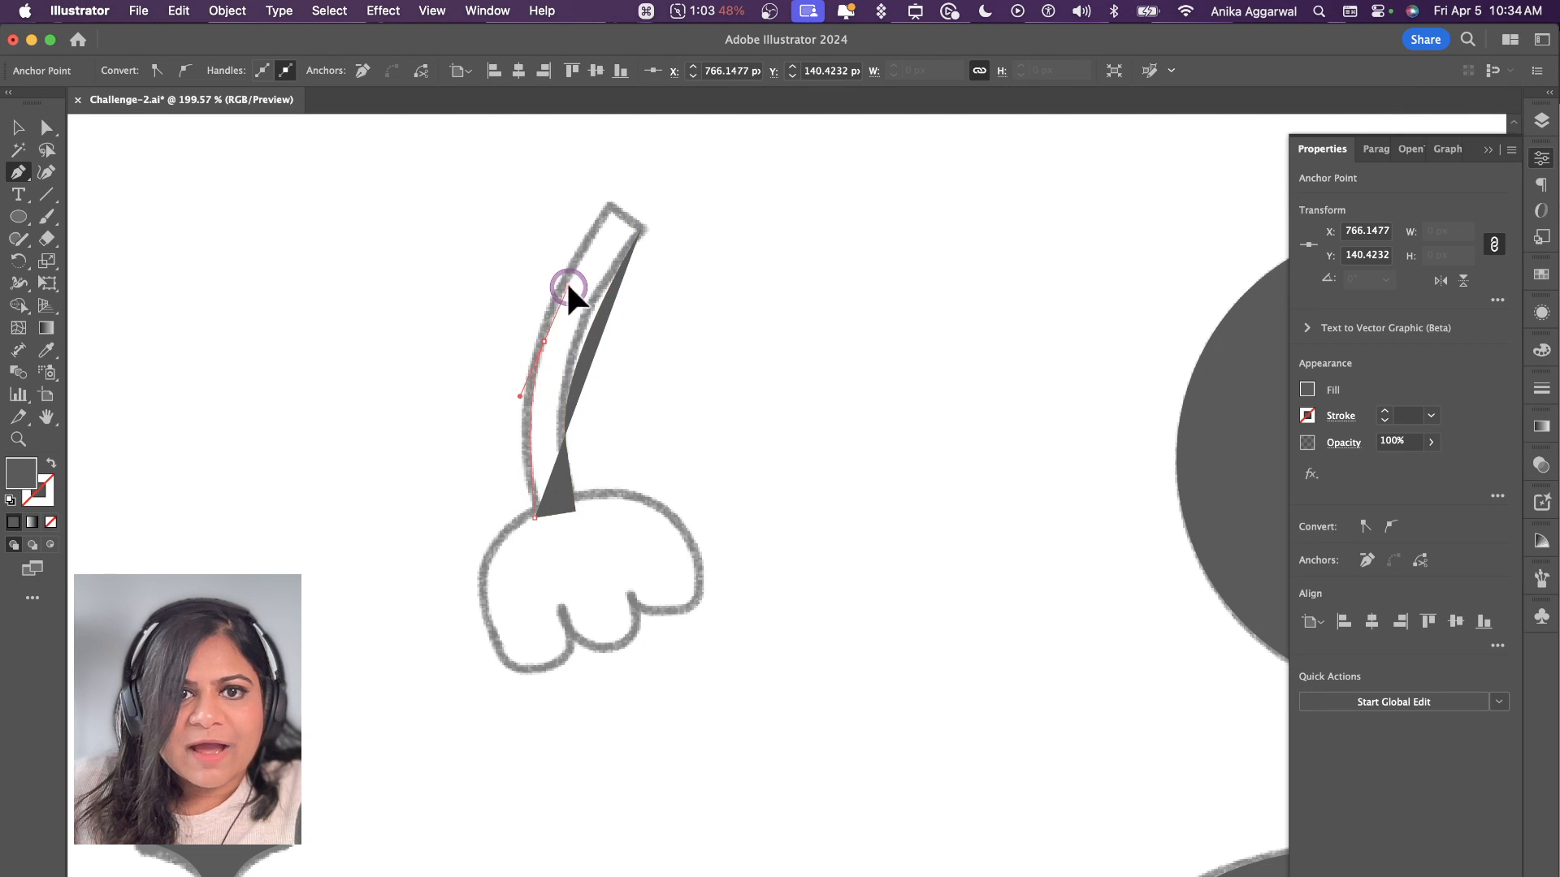
left_click_drag(568, 284, 569, 282)
left_click(610, 209)
left_click(641, 230)
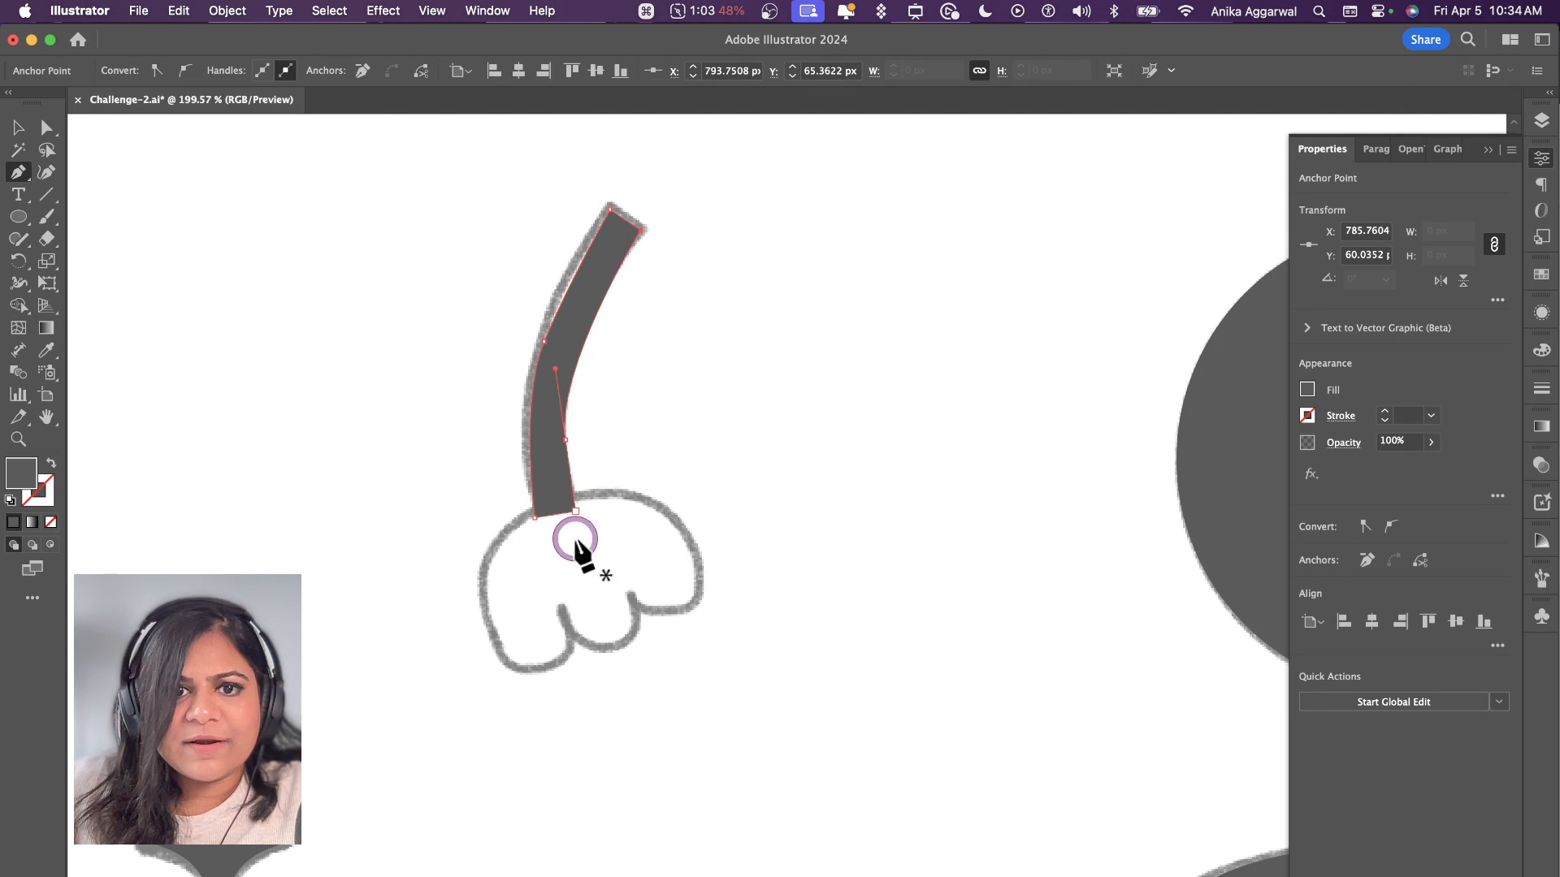
Step: Trace the small drooping flower's head as a closed filled shape with a domed top and three scalloped petals
left_click(508, 660)
left_click_drag(619, 482, 636, 481)
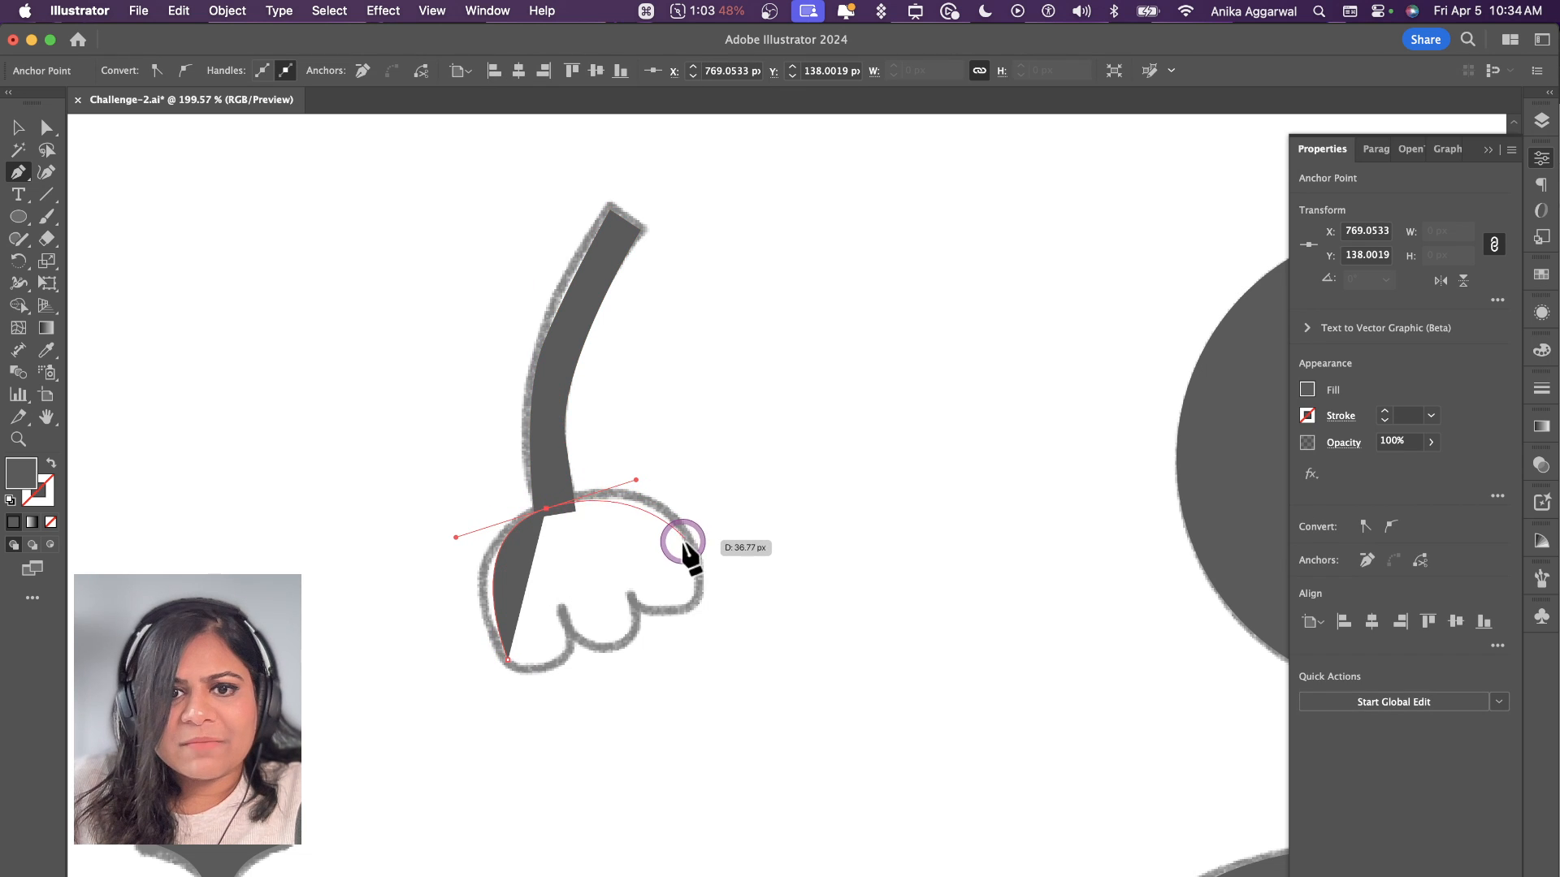
left_click_drag(696, 569, 553, 671)
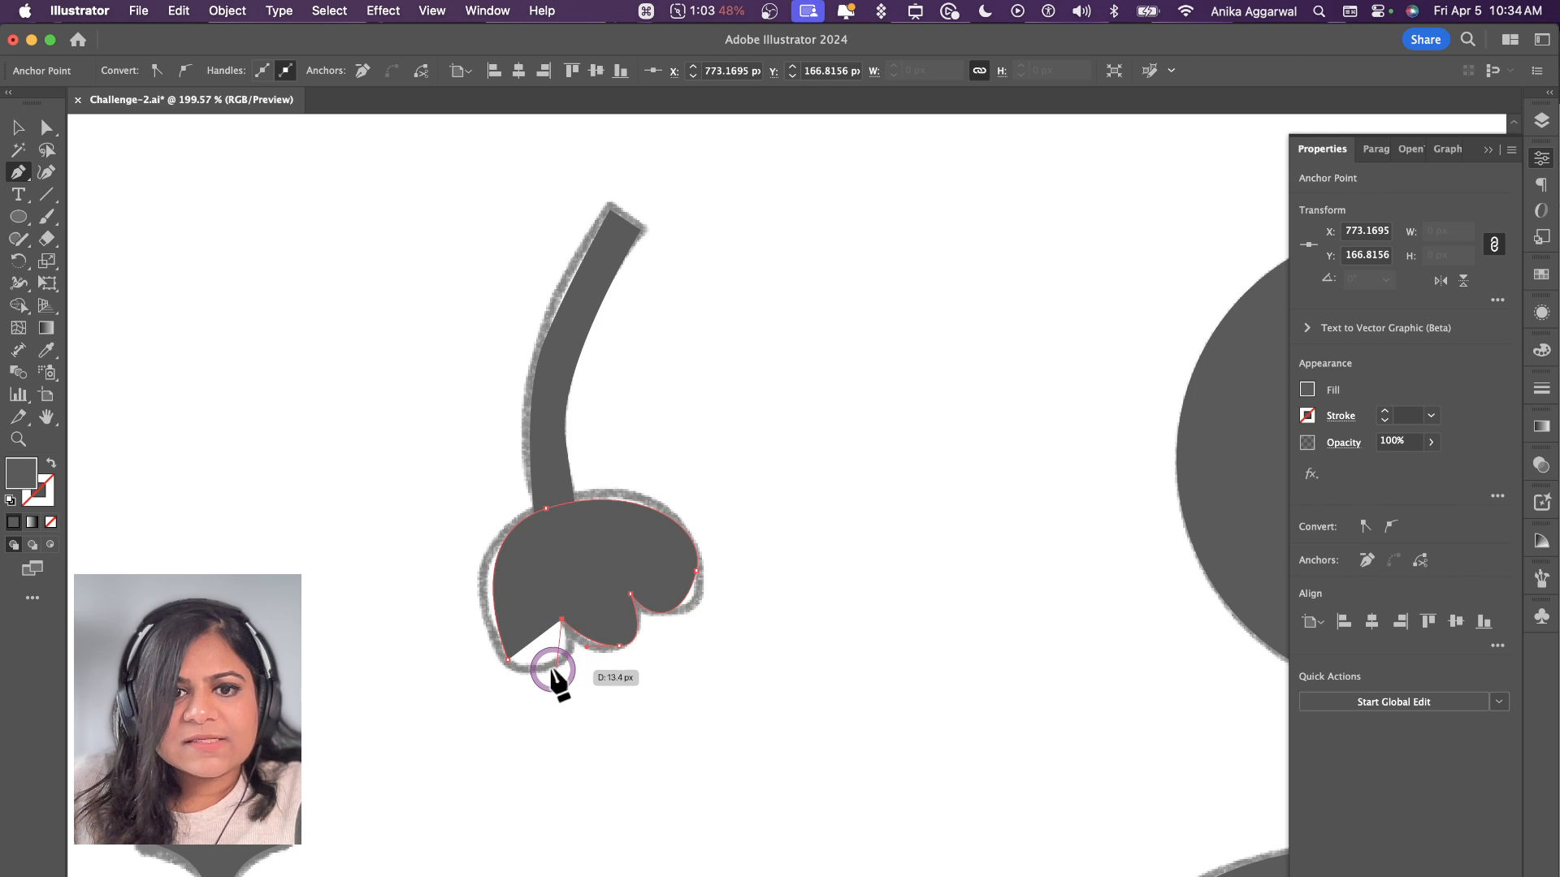
left_click(505, 659)
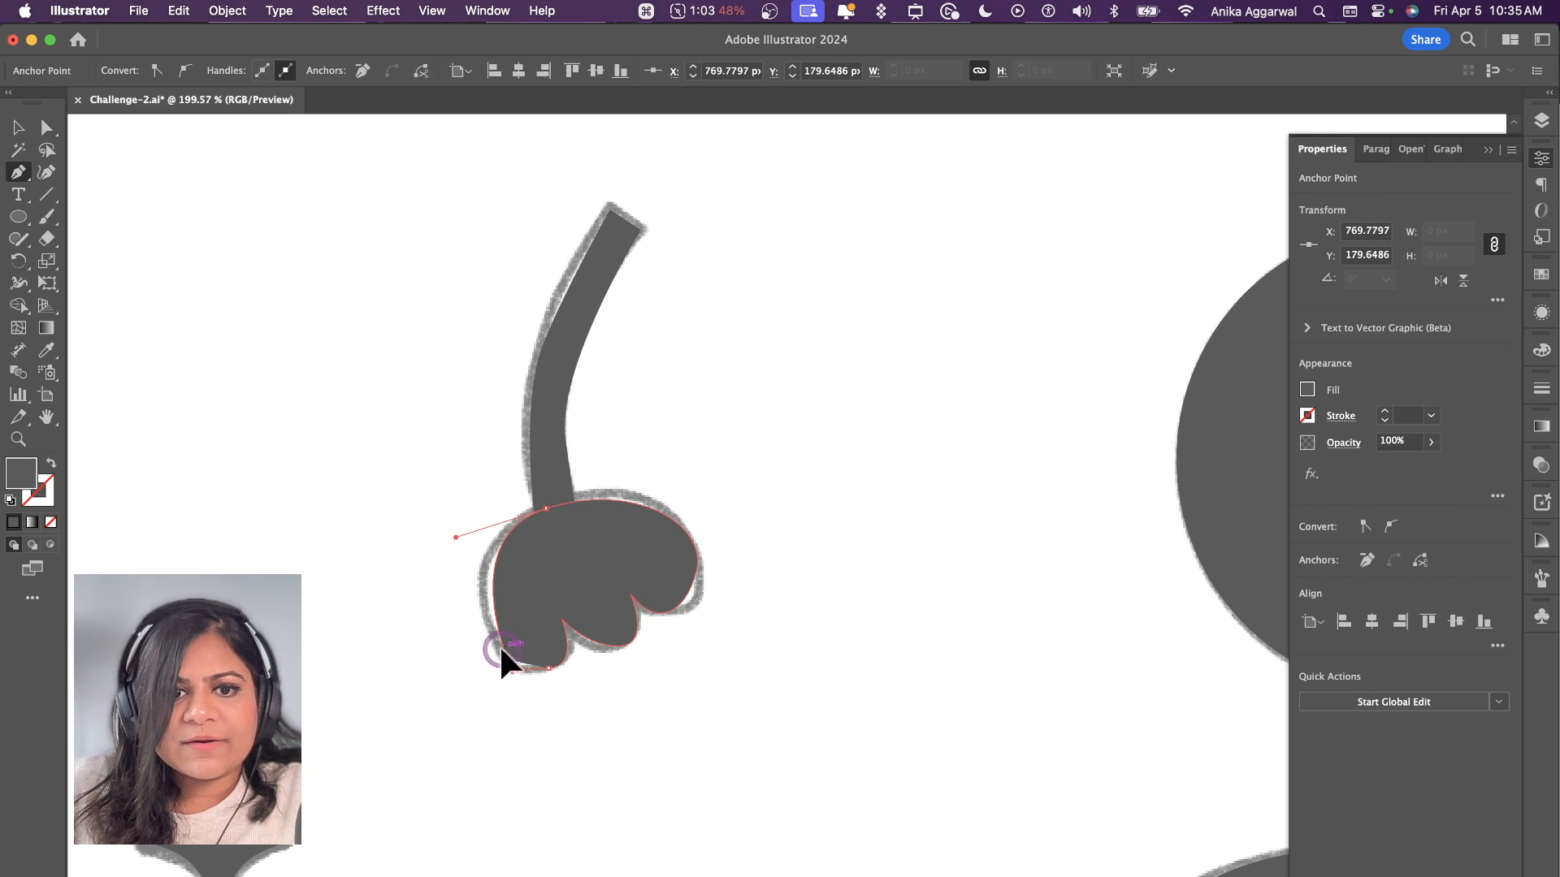
Step: Refine the anchor points of the small drooping flower head so its petals follow the sketched outline more closely
key("a")
left_click_drag(548, 677, 609, 654)
left_click(675, 665)
left_click(696, 569)
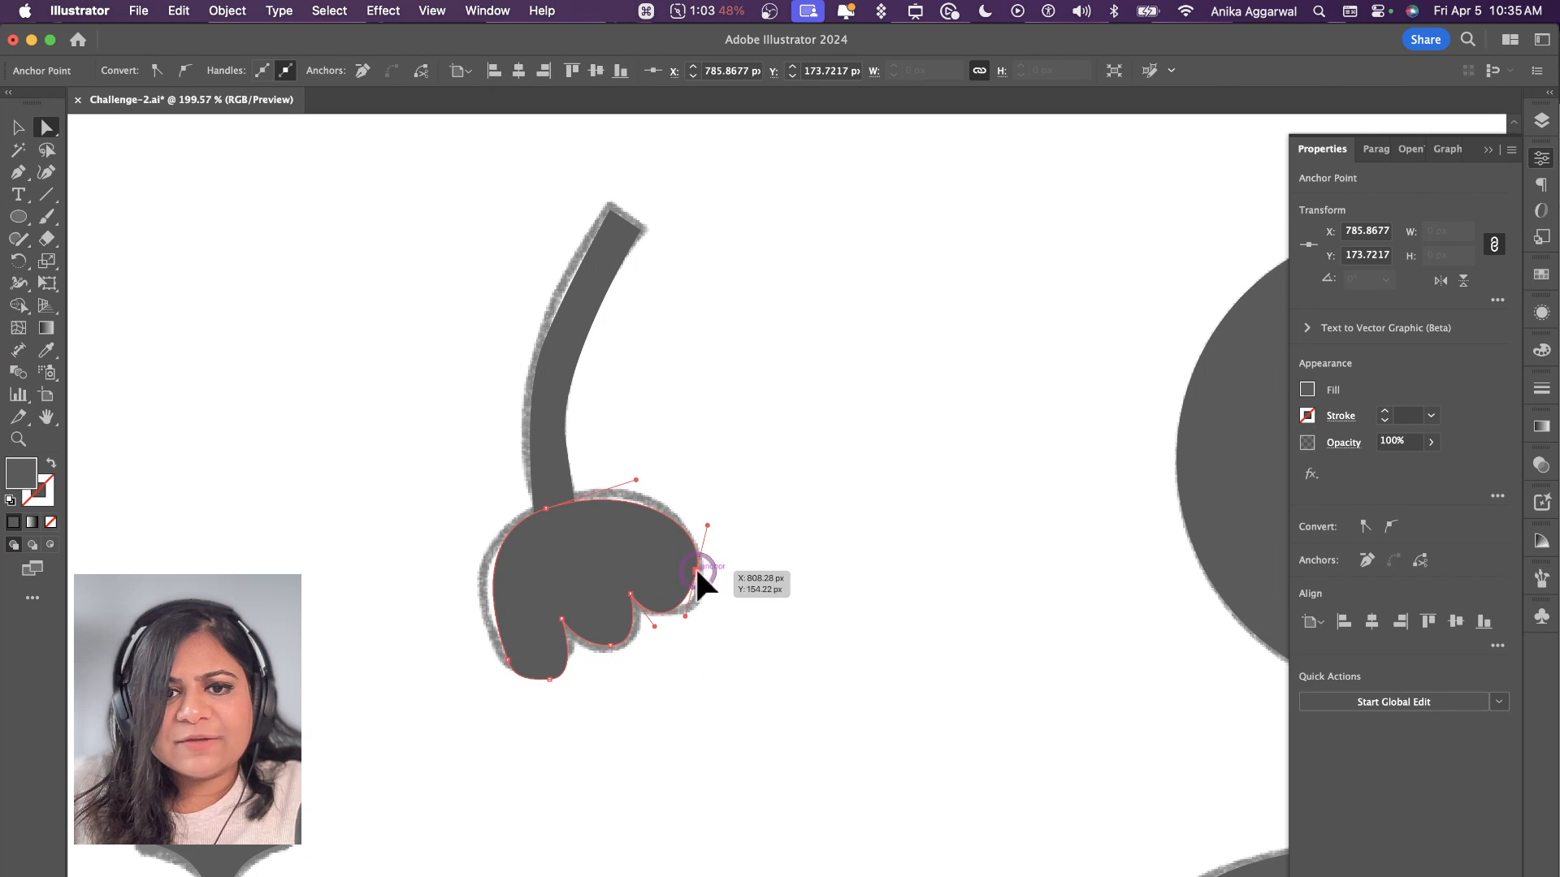
left_click(685, 616)
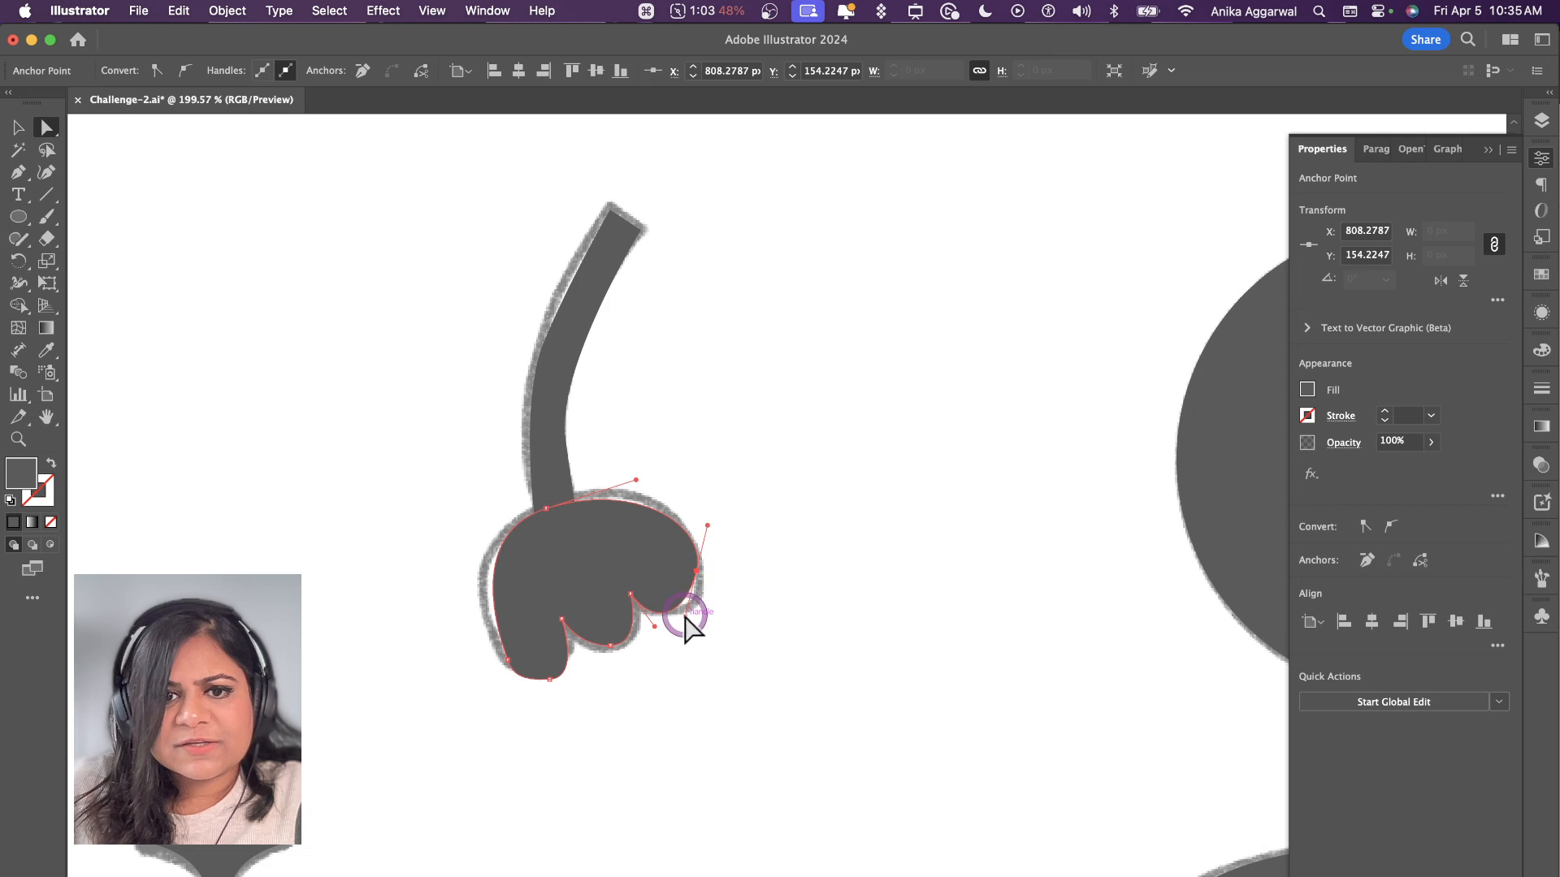
left_click(694, 624)
left_click(697, 570)
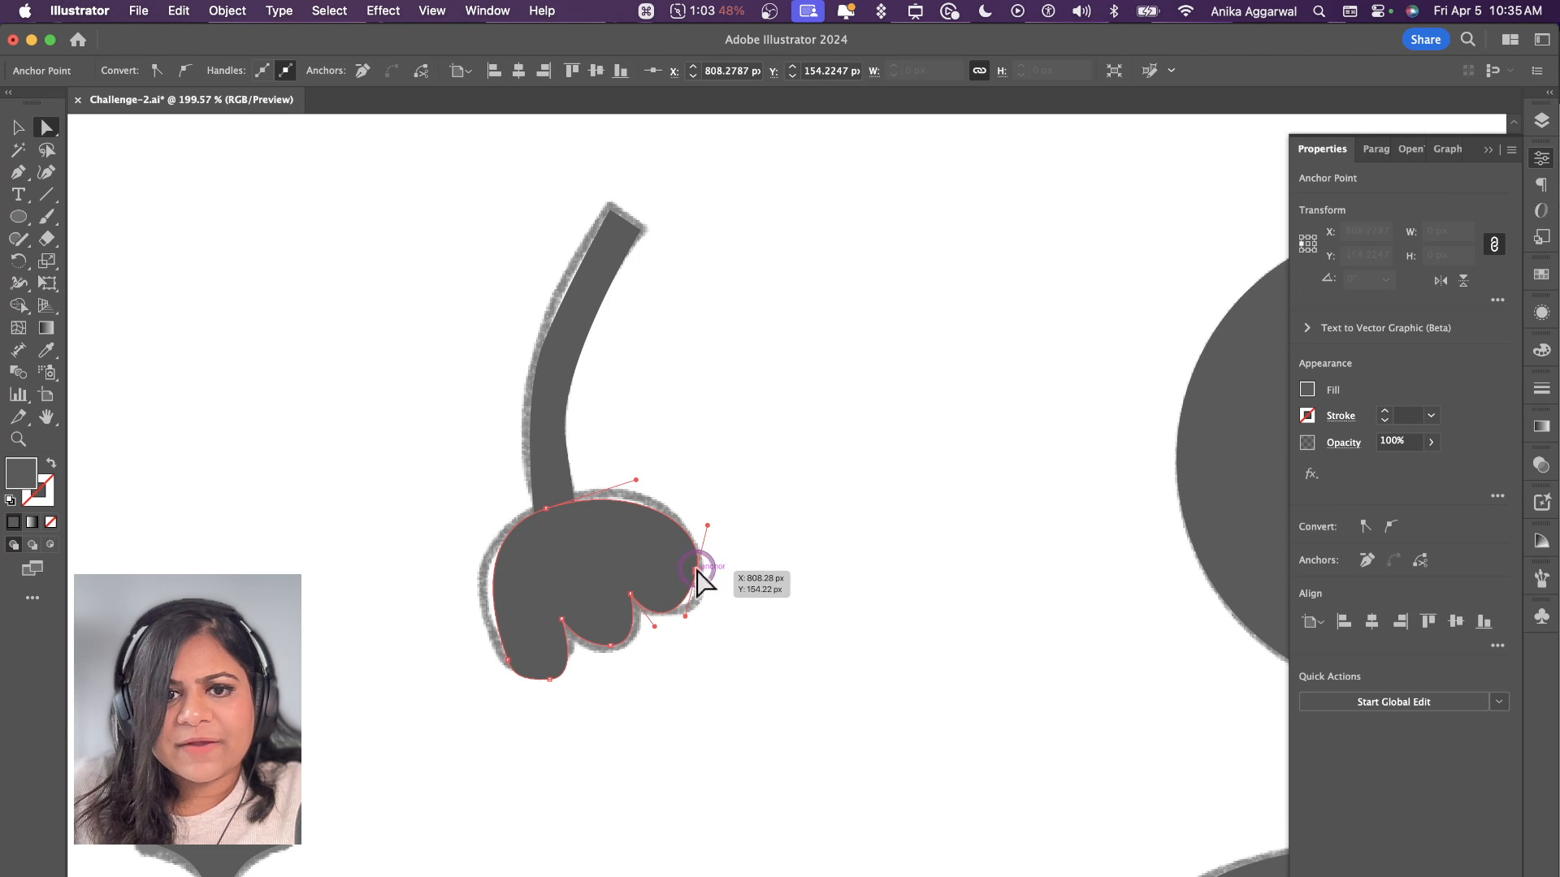
left_click(705, 614)
key("v")
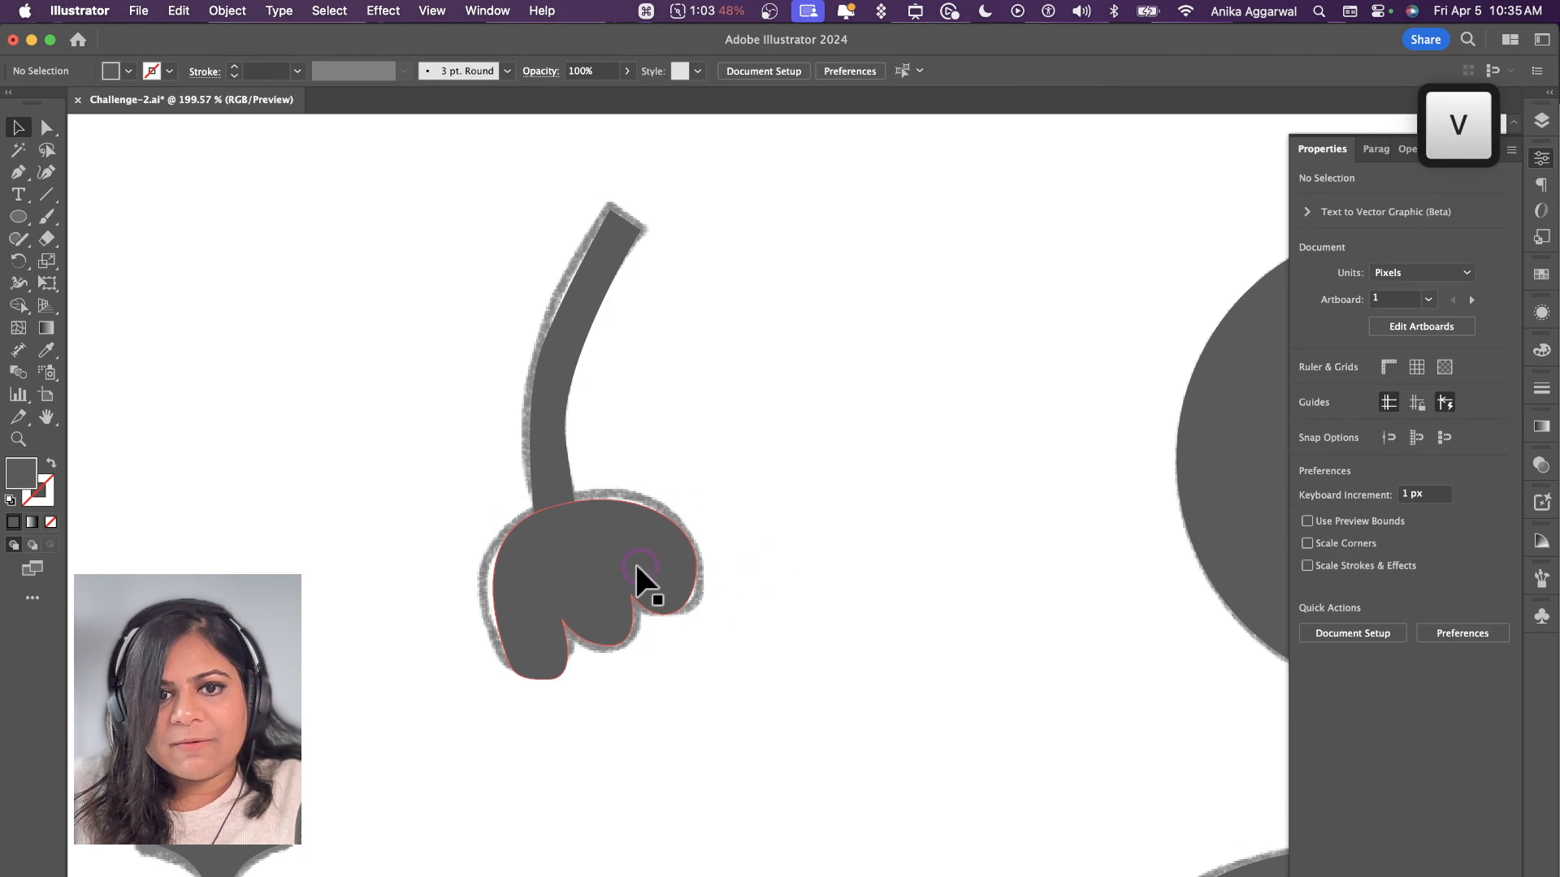
left_click(636, 569)
left_click(575, 357, "shift")
left_click(802, 357)
Step: Round the cut lower end of the berry branch with the Curvature tool and bend its lower edge back toward the sketch line
scroll(800, 356, "down", 5)
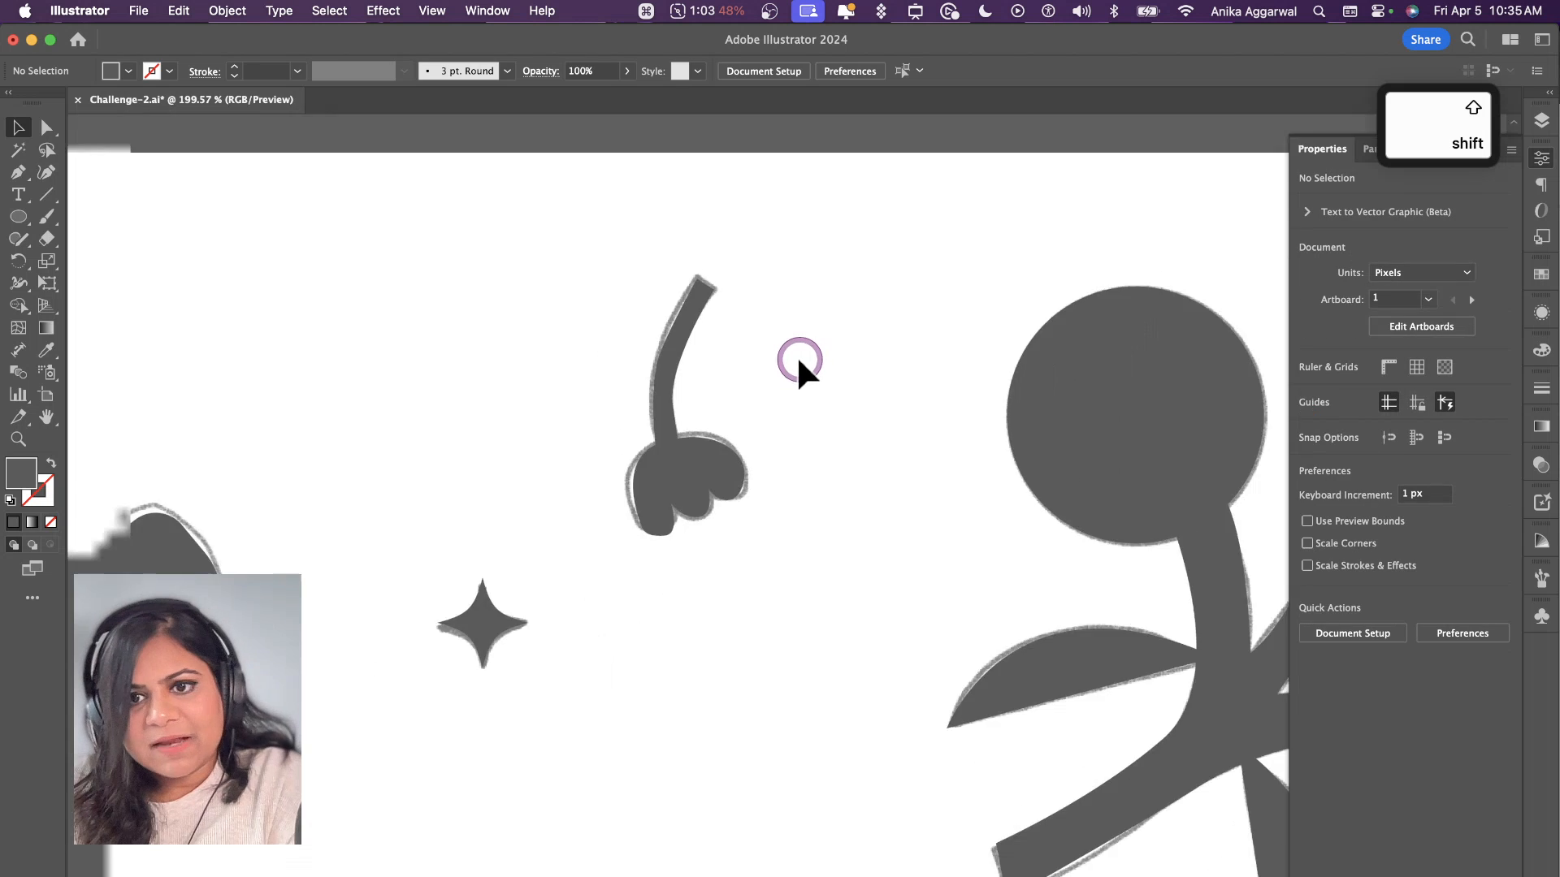
scroll(793, 356, "down", 5)
scroll(793, 358, "right", 5)
left_click(797, 510)
scroll(792, 508, "up", 5)
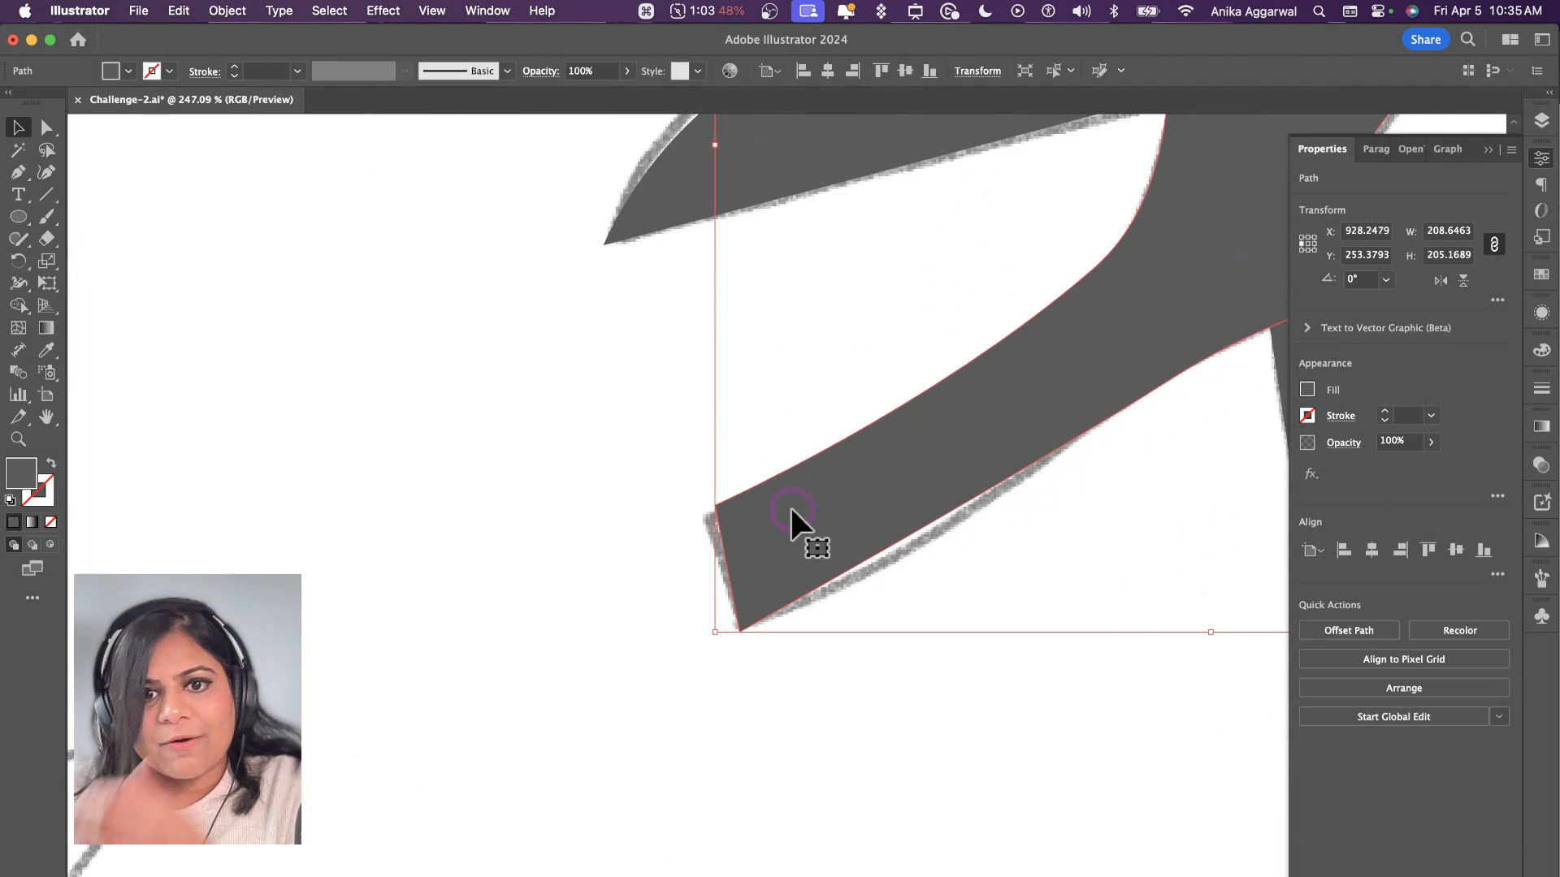
left_click(47, 173)
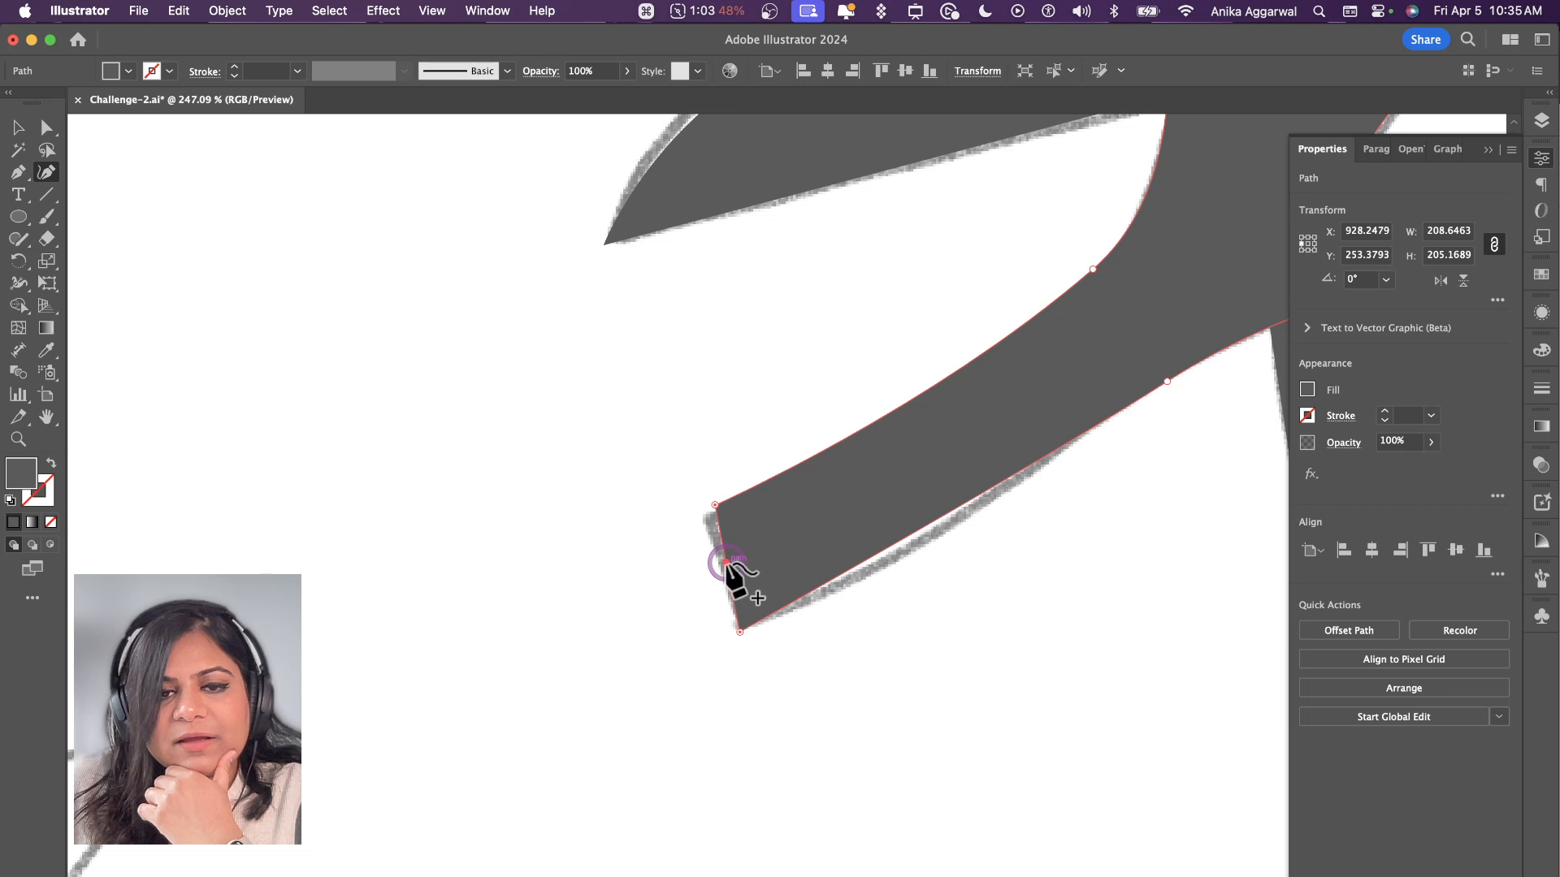
left_click_drag(725, 562, 691, 573)
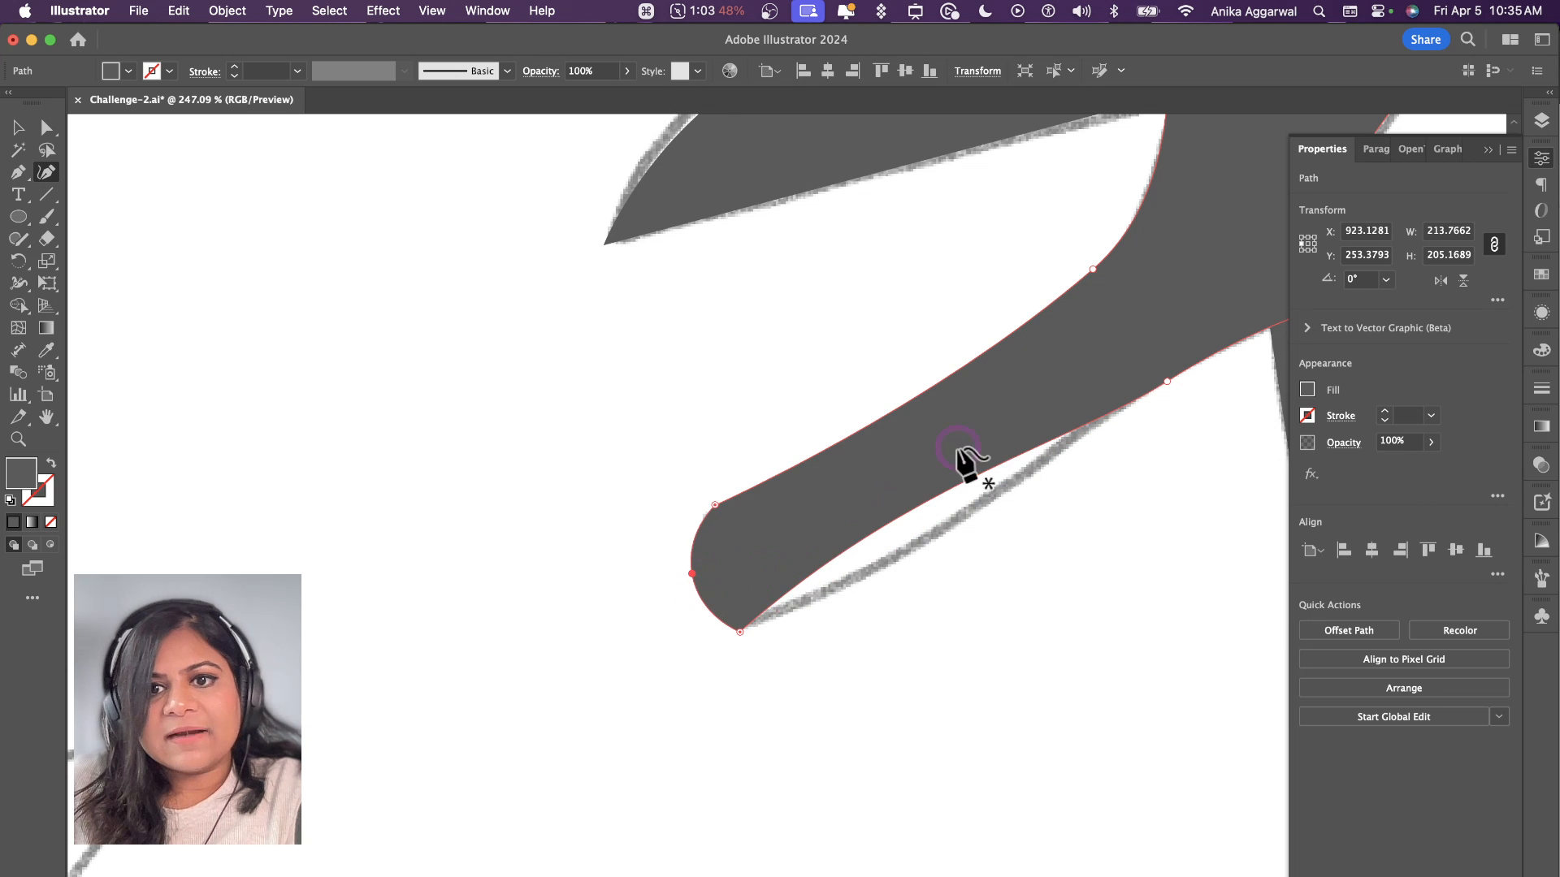
left_click_drag(967, 488, 973, 499)
scroll(967, 504, "down", 8)
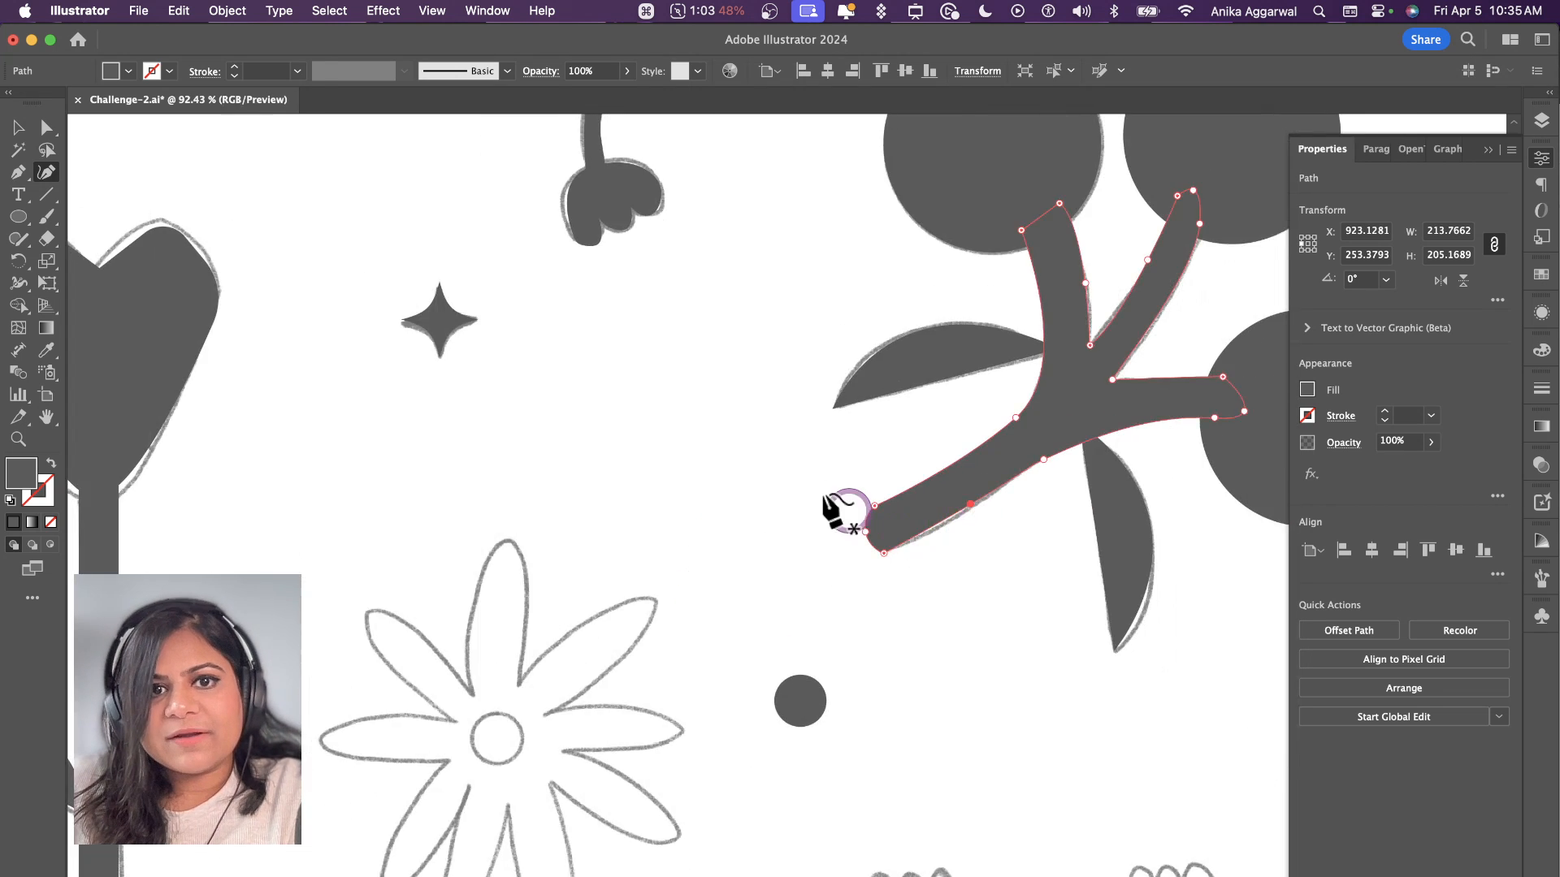
Step: Round the upper end of the small drooping flower's stem outward with the Curvature tool
scroll(894, 455, "left", 5)
scroll(894, 455, "up", 3)
scroll(992, 325, "up", 6)
scroll(1056, 219, "up", 6)
scroll(1046, 313, "up", 1)
left_click(1044, 284)
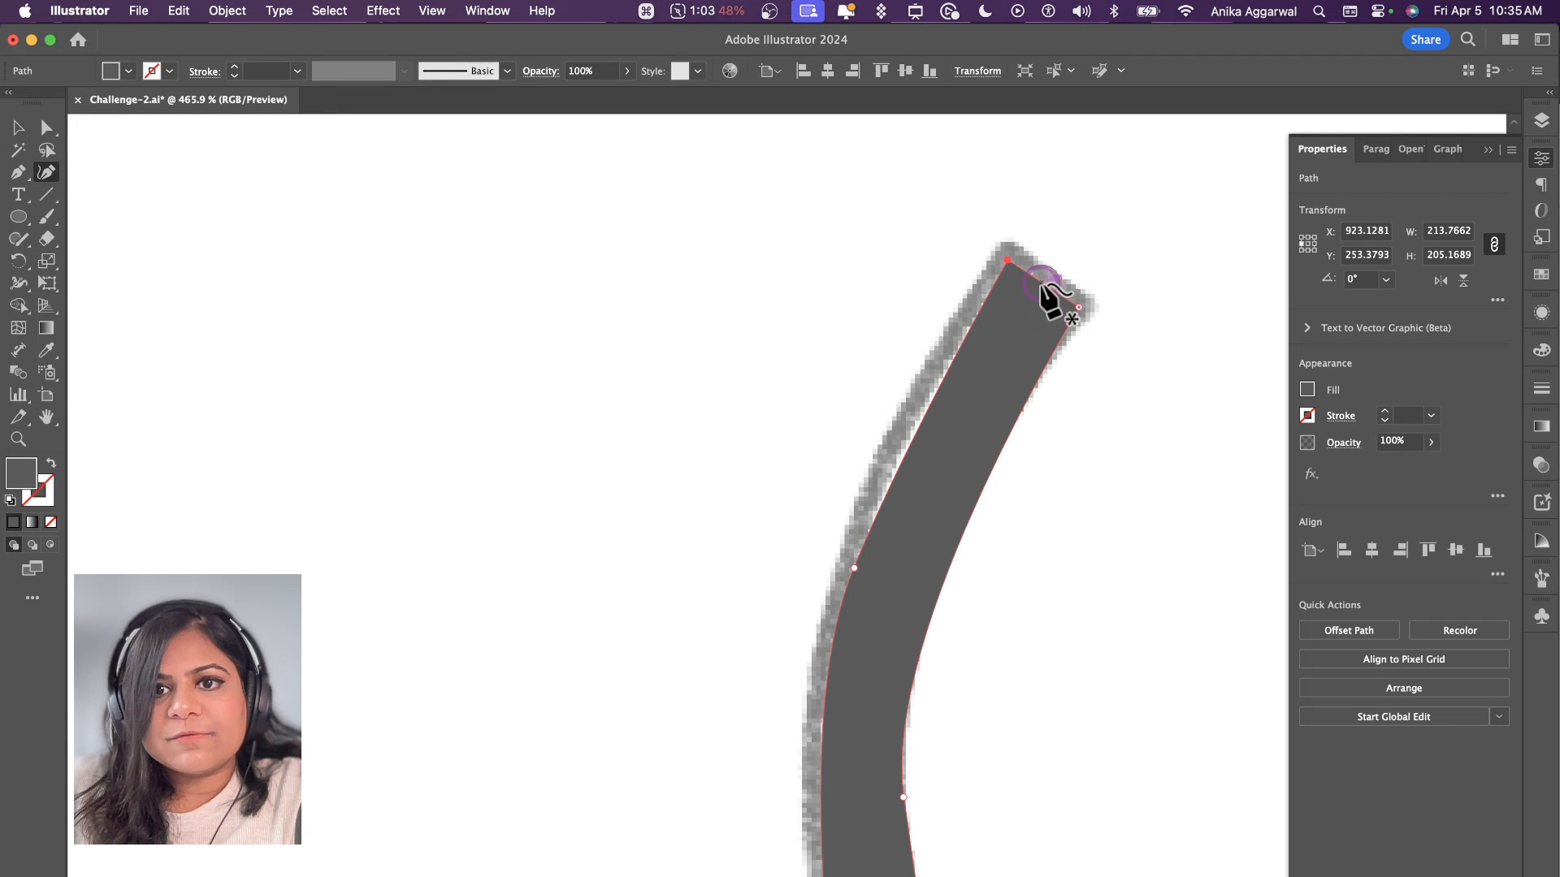
left_click_drag(1042, 282, 1053, 254)
scroll(1048, 268, "down", 8)
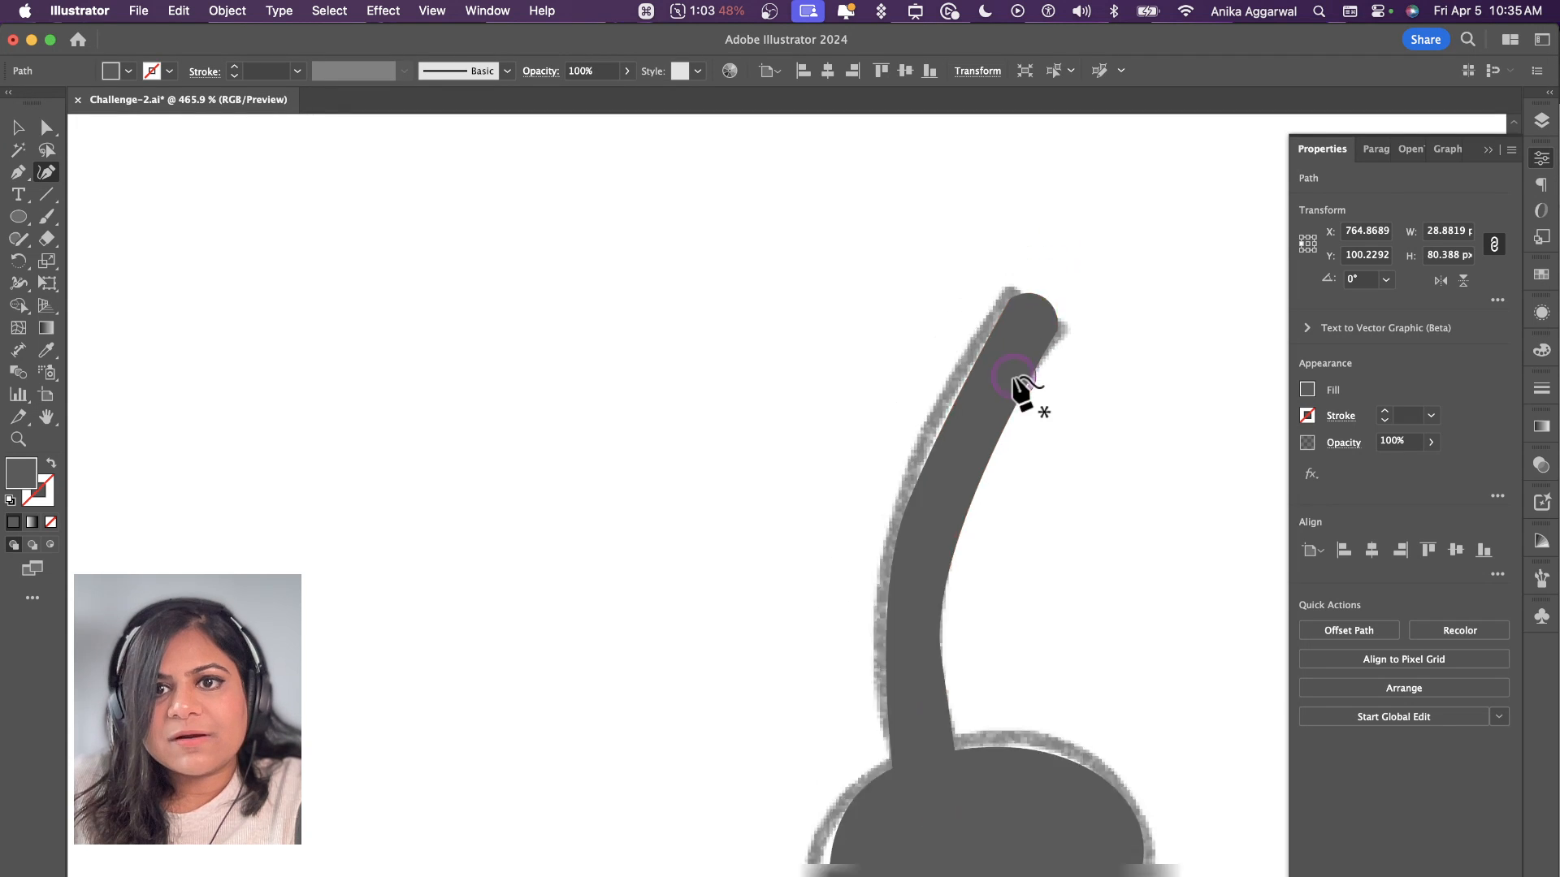
Step: Curve the bottom end of the heart flower's straight stem slightly outward with the Curvature tool
scroll(915, 498, "up", 4)
scroll(684, 539, "up", 4)
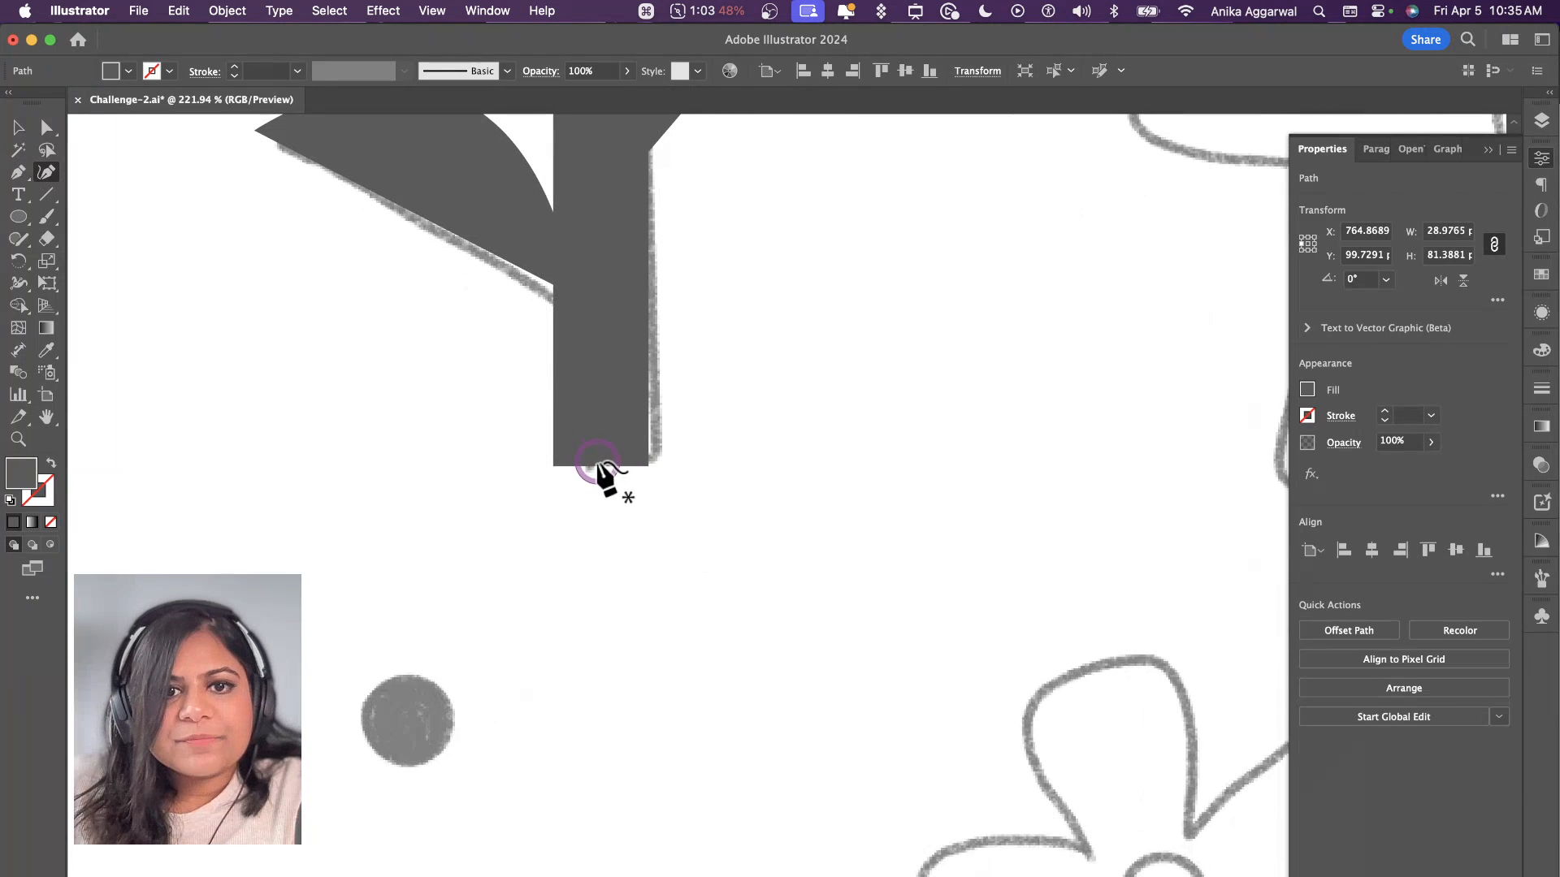
left_click(599, 468)
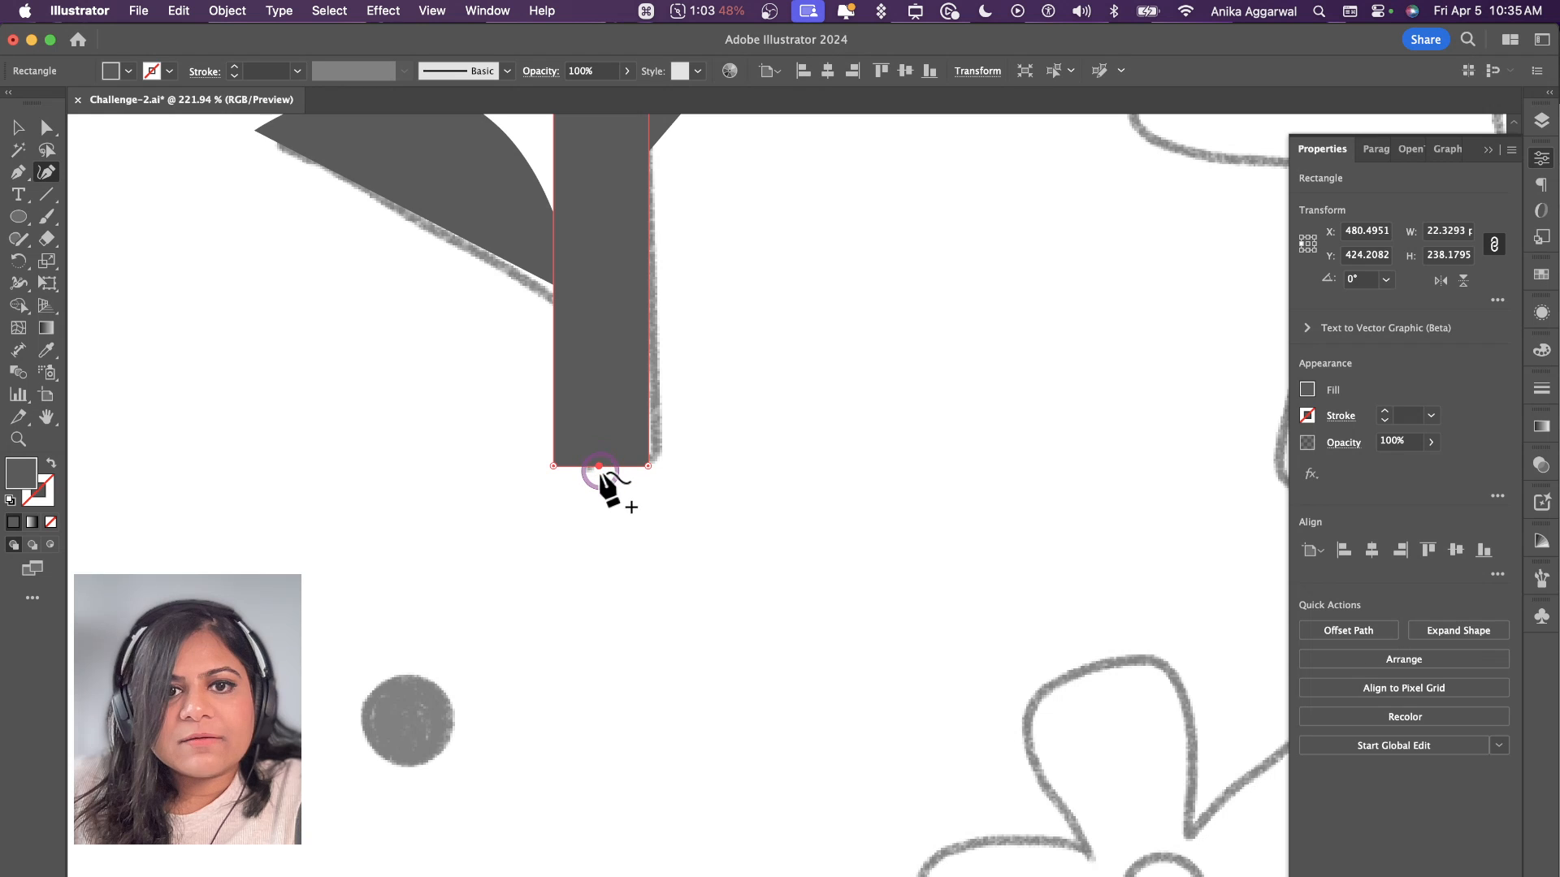
left_click_drag(600, 485, 599, 485)
scroll(675, 566, "down", 4)
Step: Curve the lower end of the two-leaved flower's thick bent stem outward with the Curvature tool
scroll(675, 573, "down", 9)
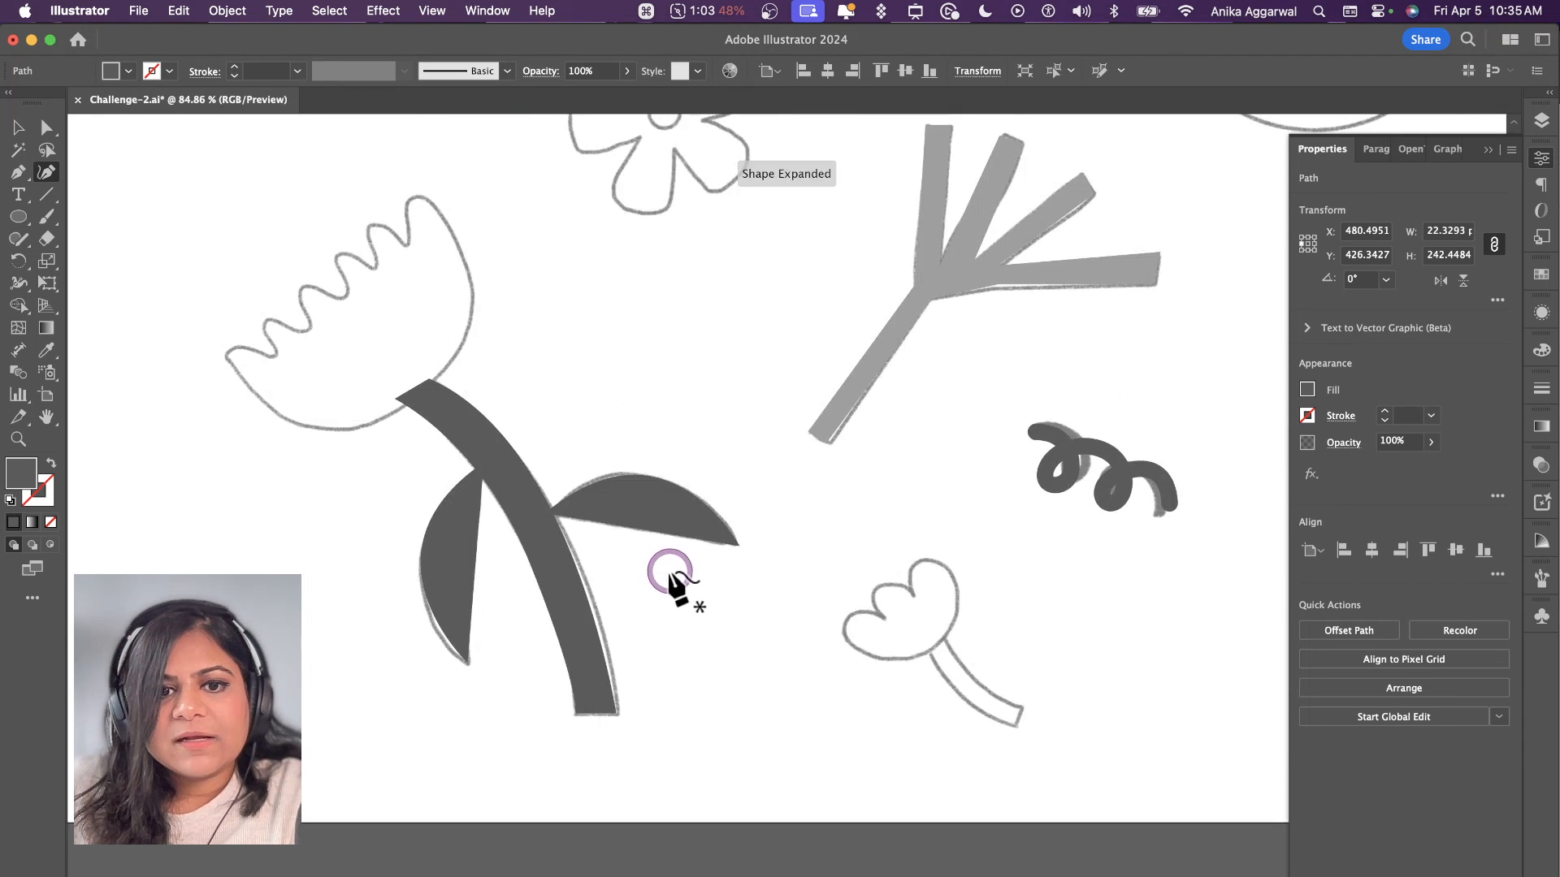
scroll(650, 585, "up", 3)
scroll(626, 601, "up", 4)
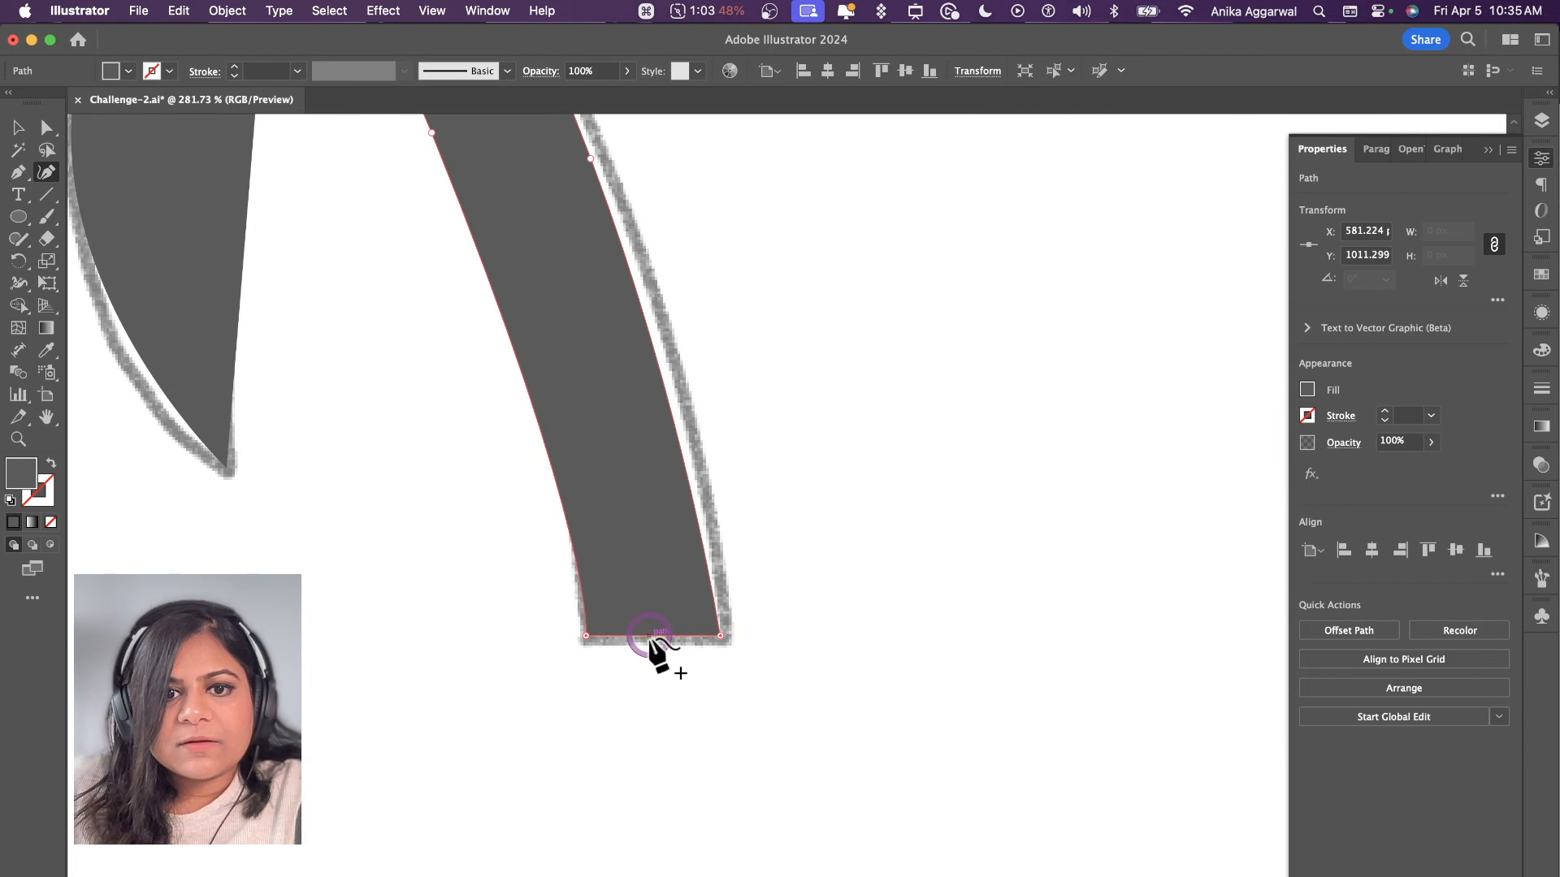
left_click(649, 637)
left_click_drag(650, 636, 651, 662)
scroll(768, 652, "down", 5)
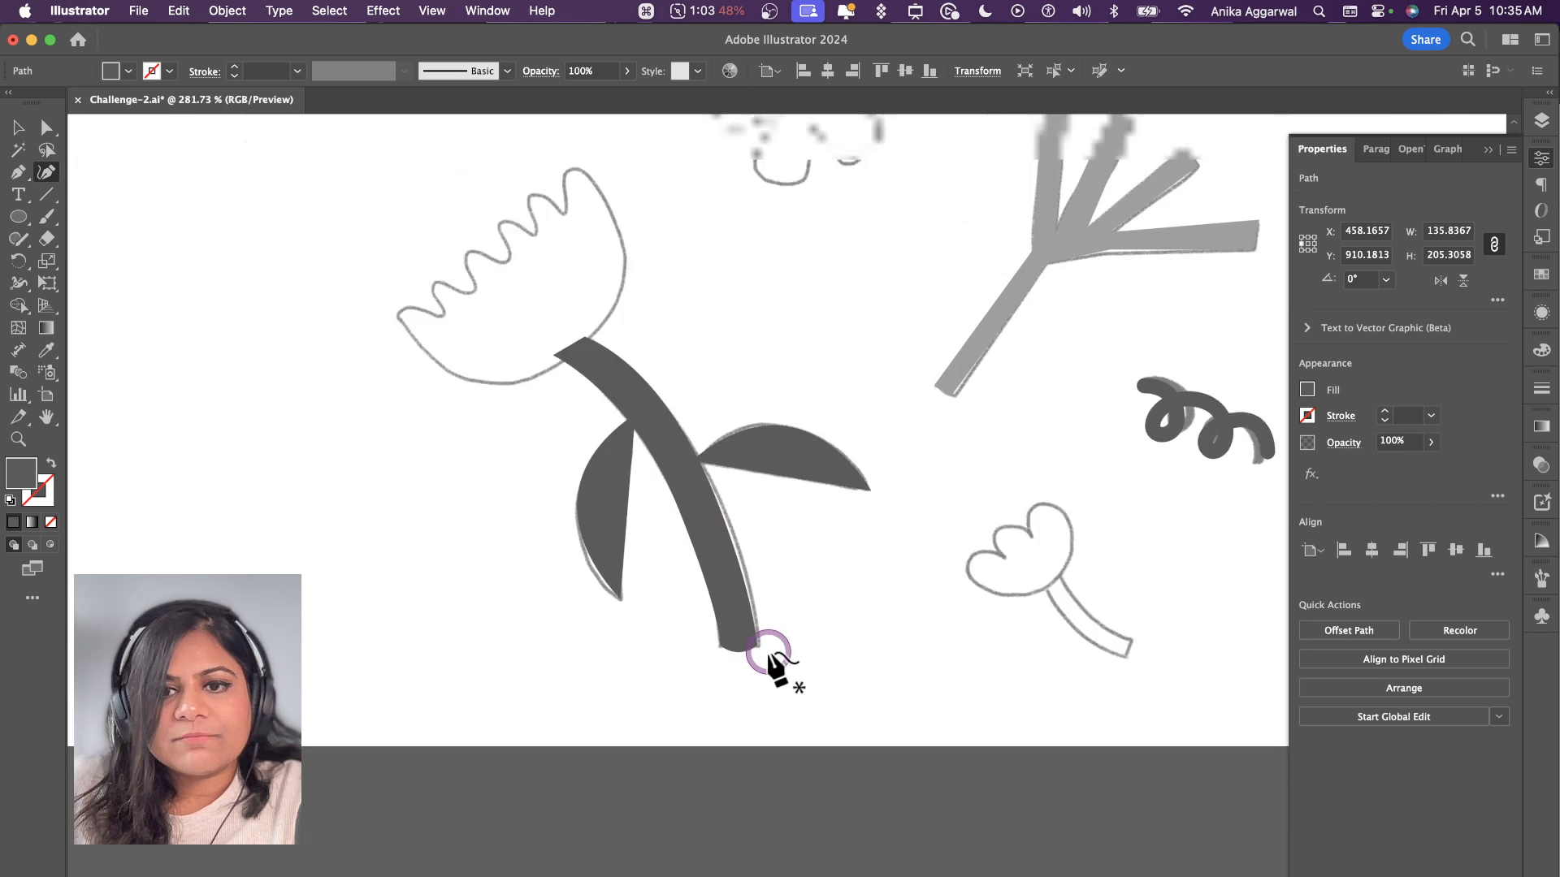
Step: Bow the vase's flat bottom edge slightly downward at its middle with the Curvature tool
scroll(944, 547, "right", 9)
scroll(808, 674, "up", 4)
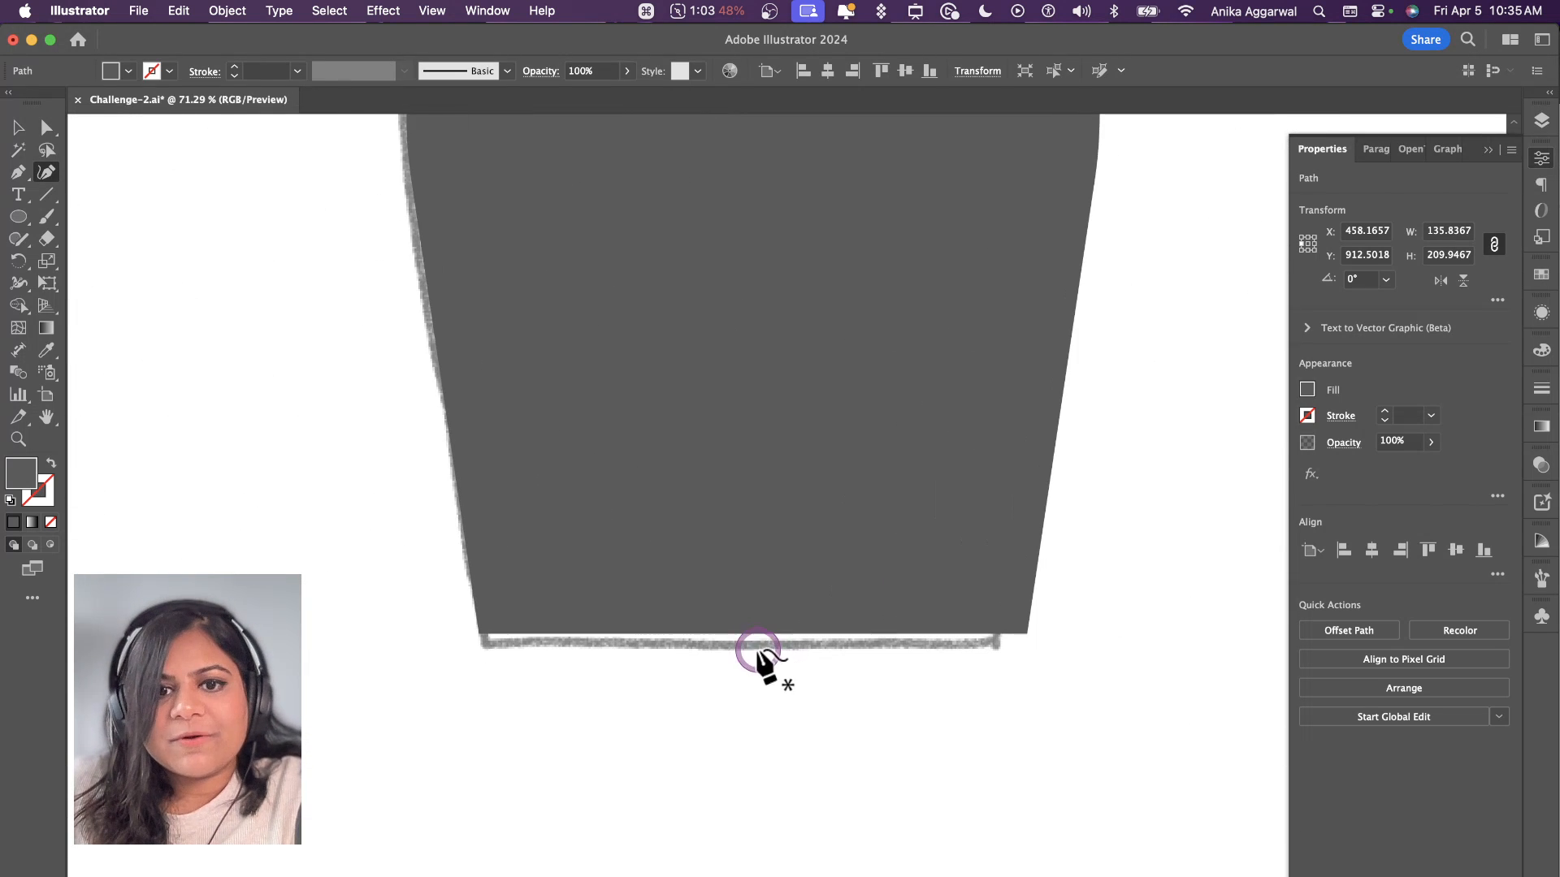
left_click_drag(760, 632, 761, 655)
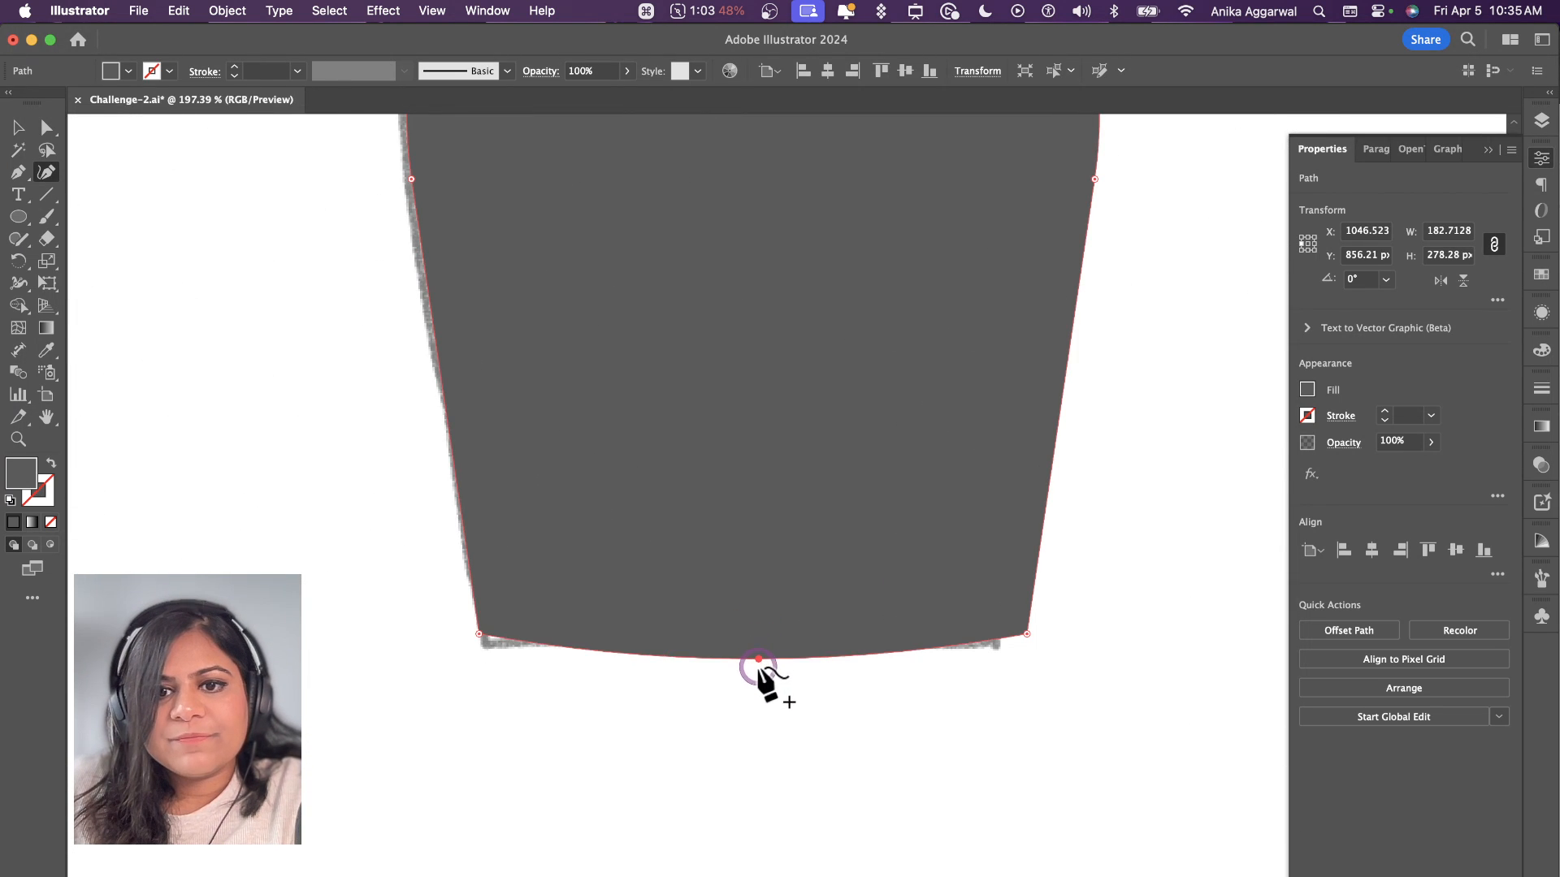
Step: Round the cut end of the scalloped leaf's stalk outward with the Curvature tool
scroll(812, 650, "down", 5)
scroll(870, 487, "up", 5)
scroll(863, 427, "up", 5)
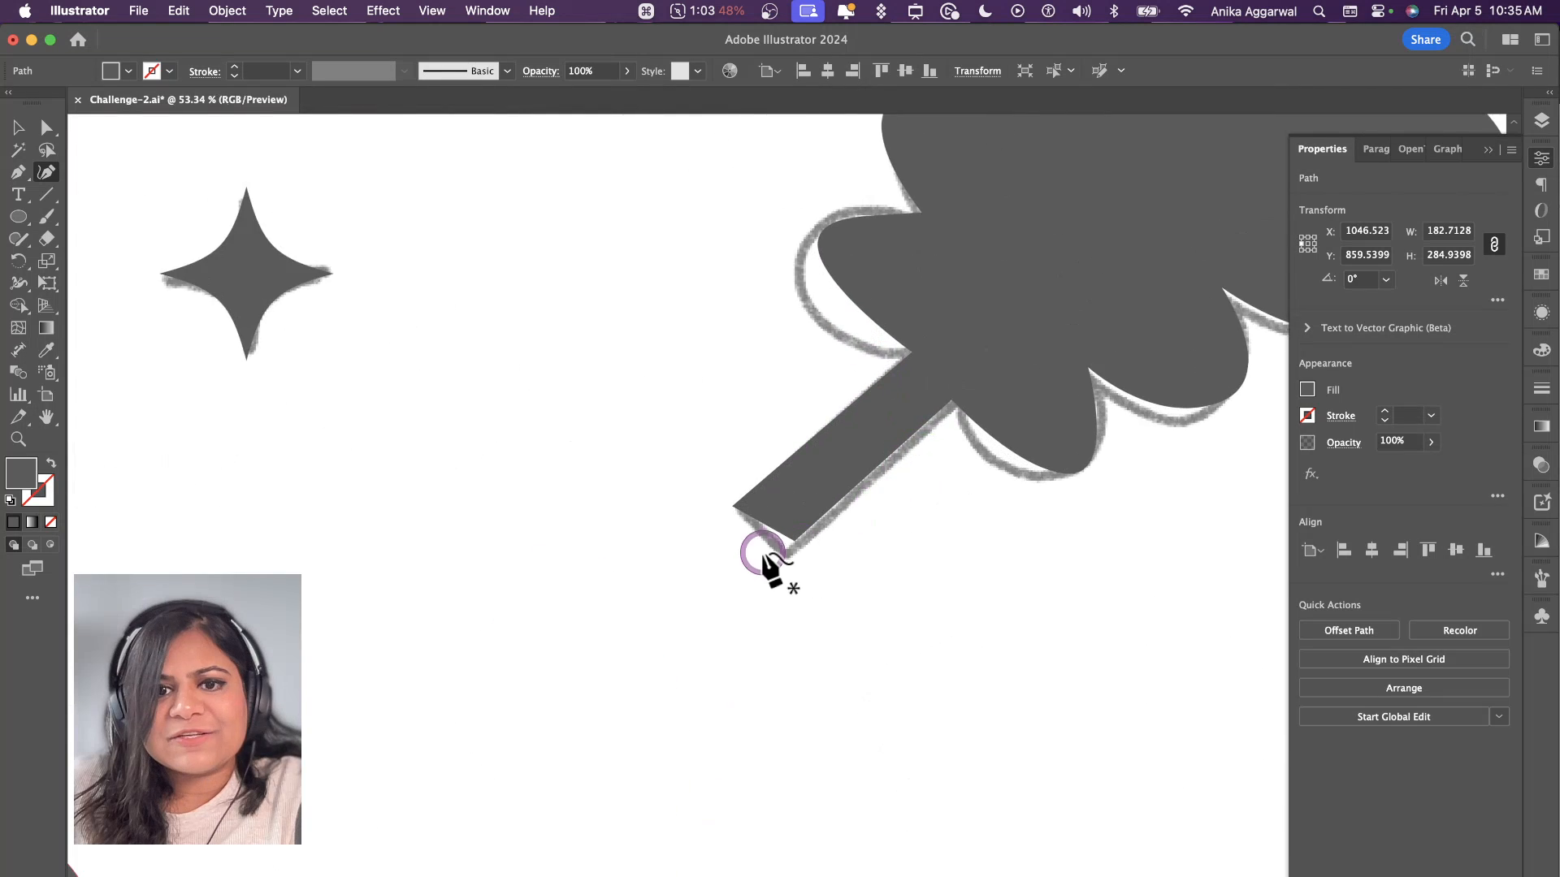
mouse_move(767, 508)
left_mouse_down()
mouse_move(749, 522)
mouse_move(760, 538)
left_mouse_up()
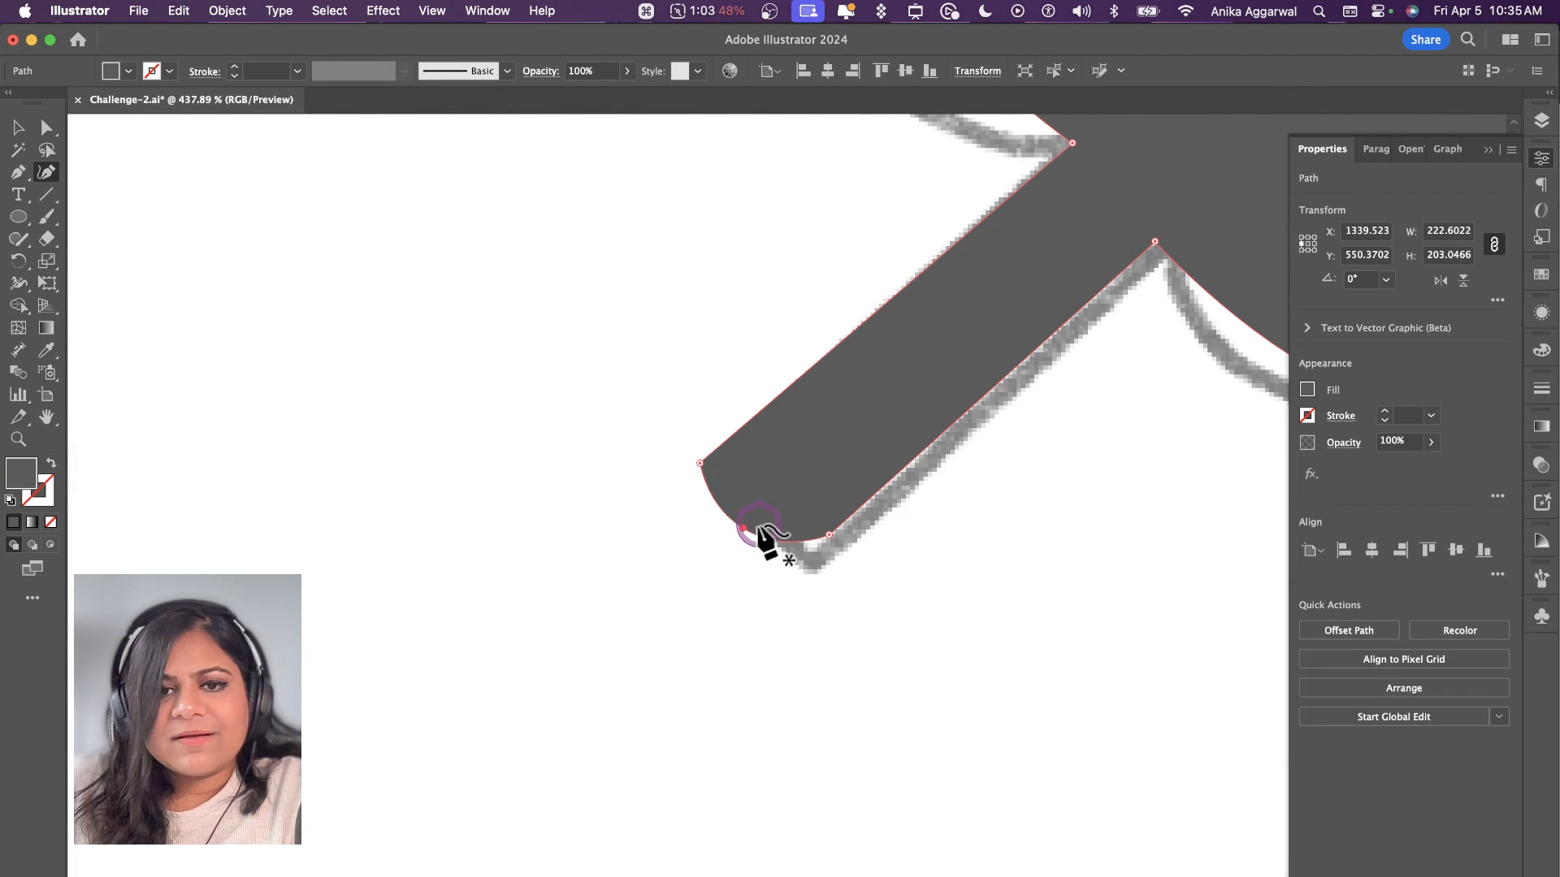
scroll(761, 538, "down", 8)
scroll(760, 533, "left", 5)
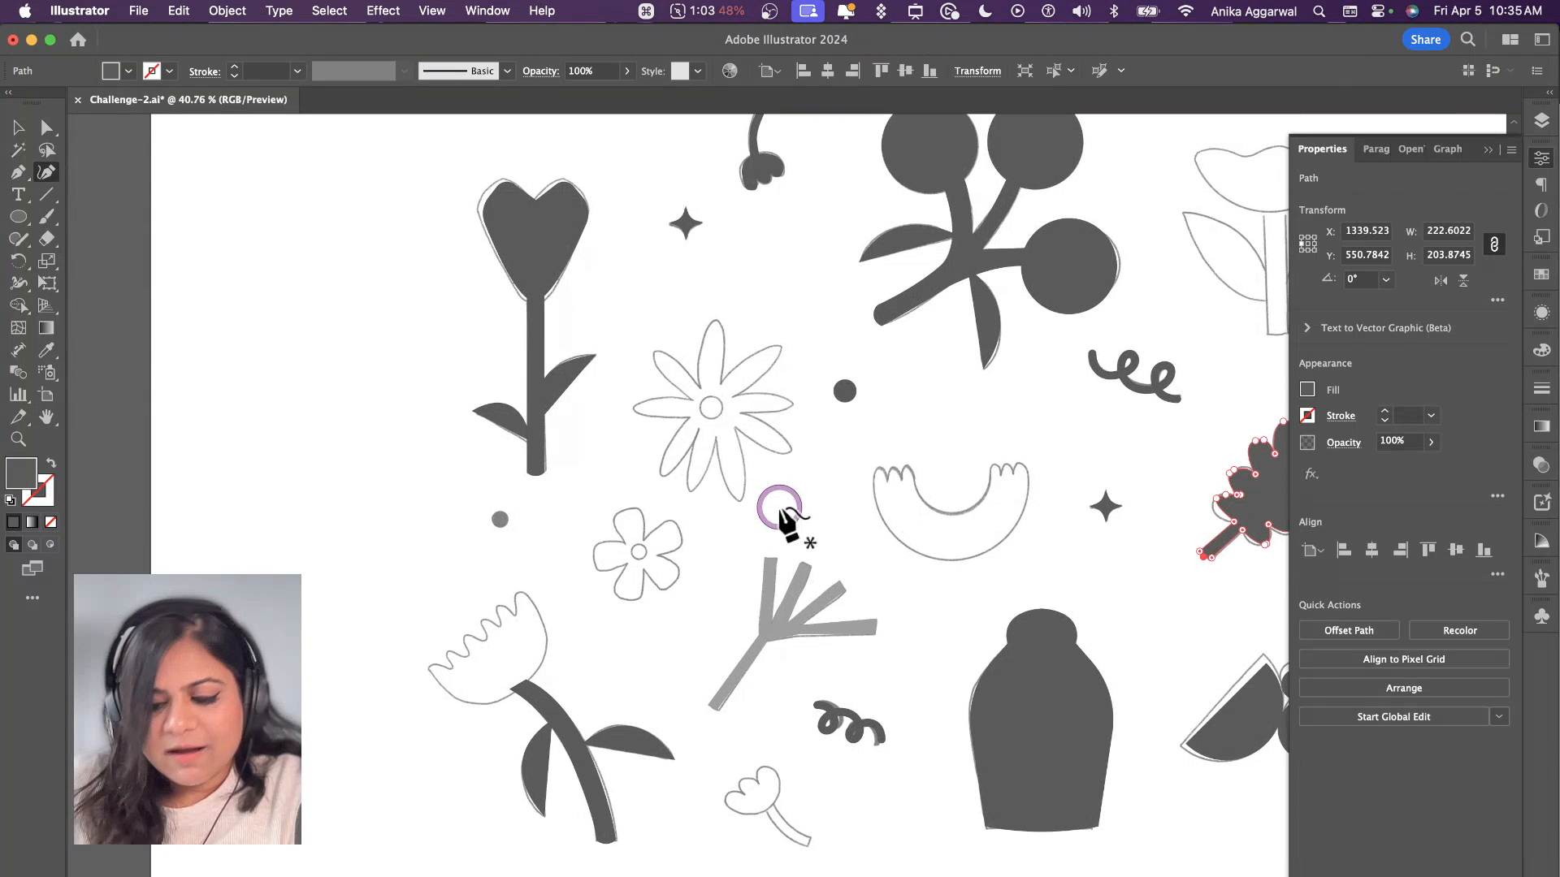
Step: Start tracing the small five-petal flower with the Pen tool, outlining its left and bottom petals from the inner notch between left and top petals
key("v")
scroll(648, 567, "up", 4)
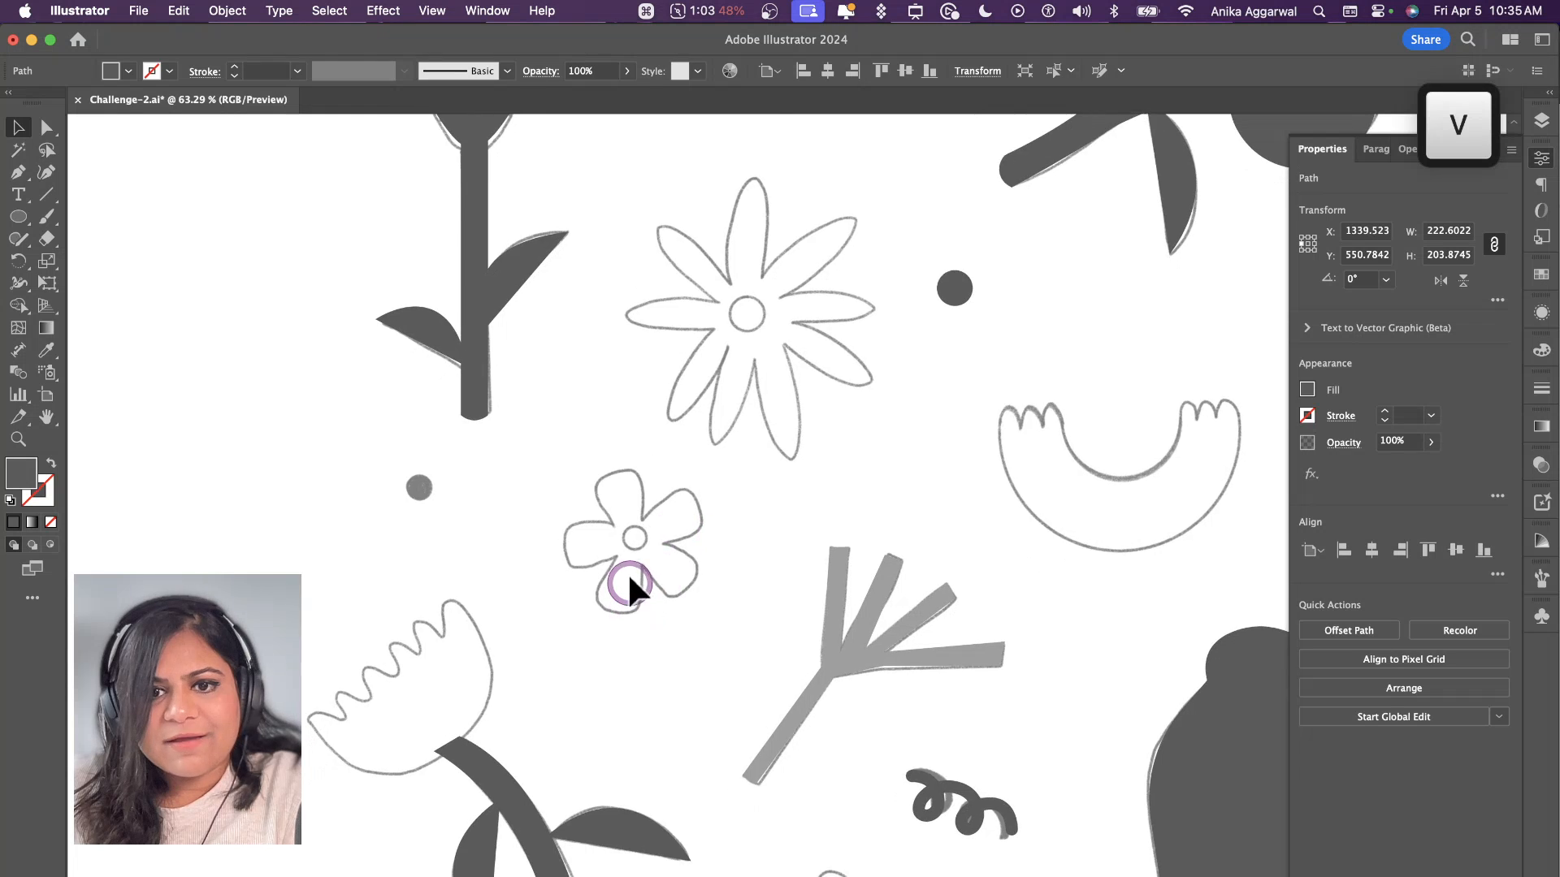
key("p")
scroll(631, 582, "up", 4)
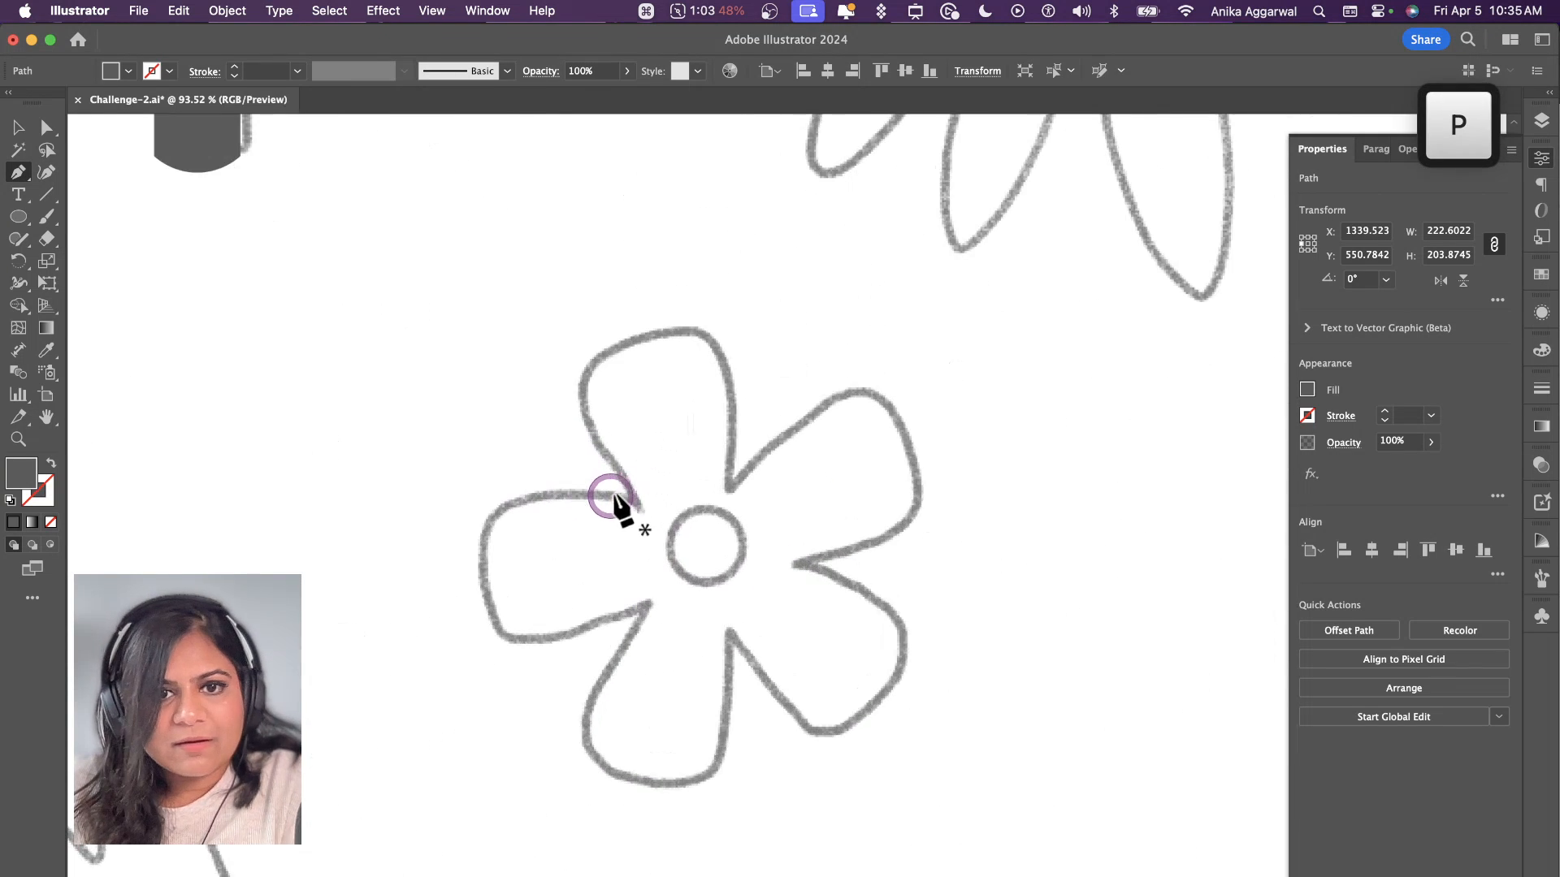
left_click(644, 502)
left_click_drag(494, 516, 488, 599)
left_click(512, 638)
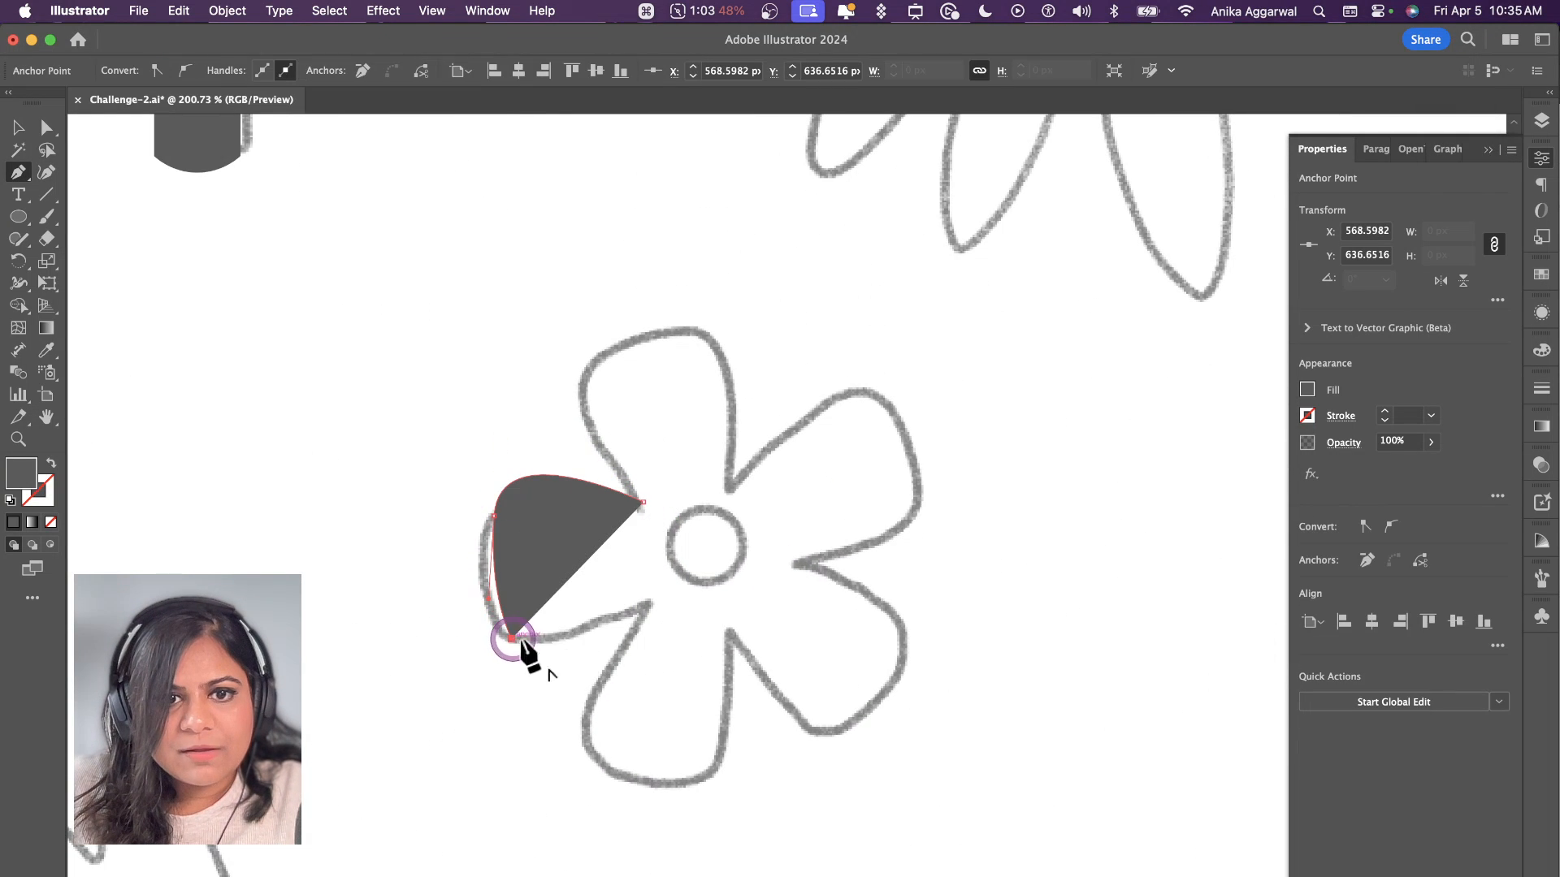
left_click(644, 607)
left_click(586, 742)
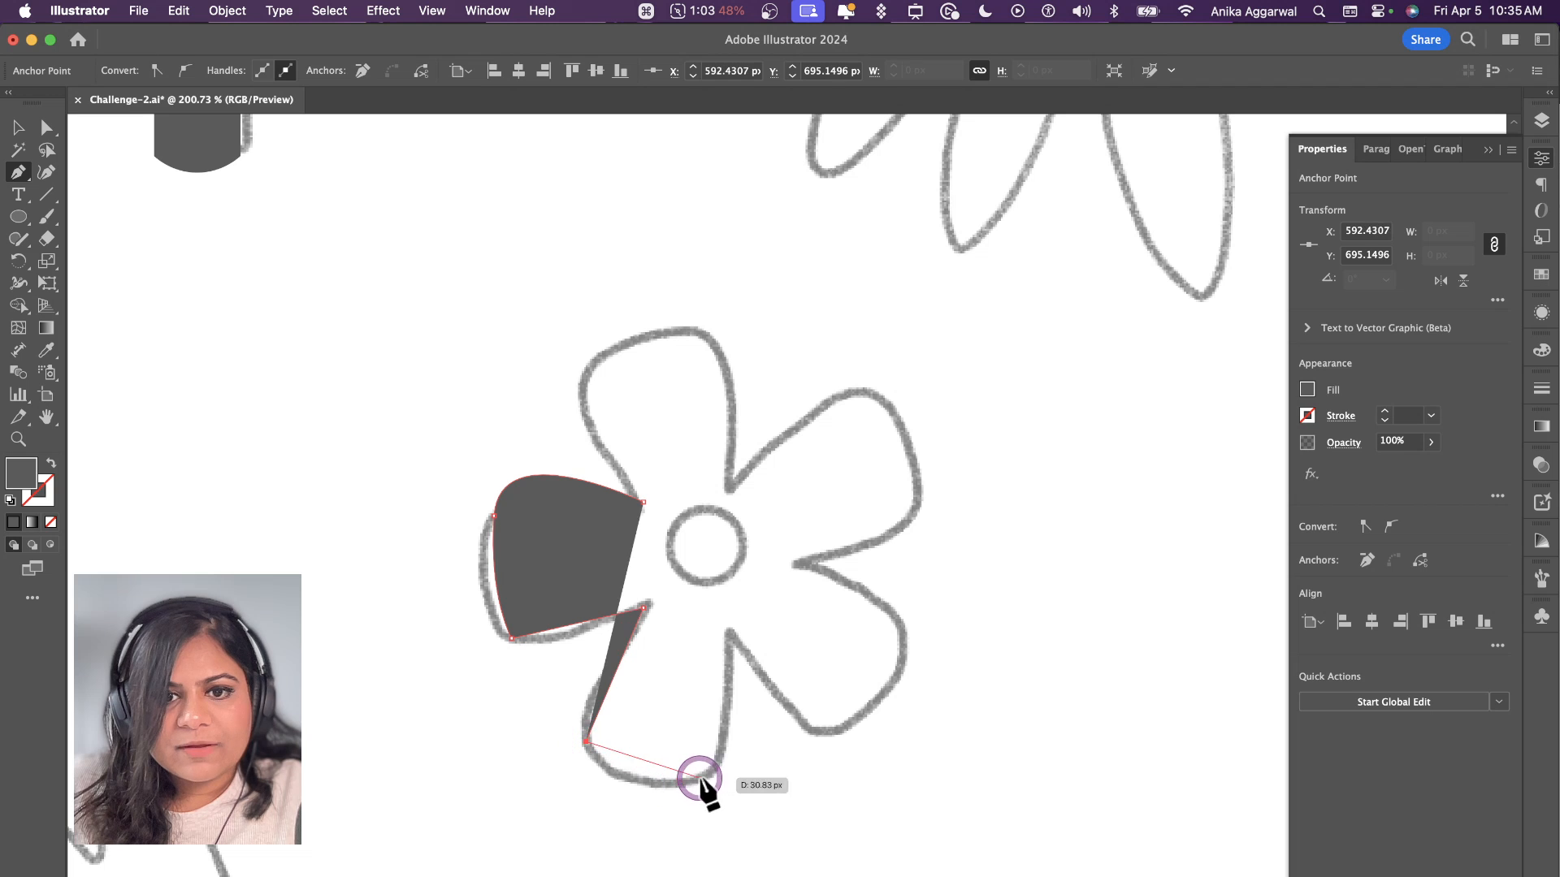
left_click(715, 777)
left_click(722, 630)
Step: Outline the flower's lower-right, upper-right and top petals with straight segments and close the path at its starting point
left_click(829, 736)
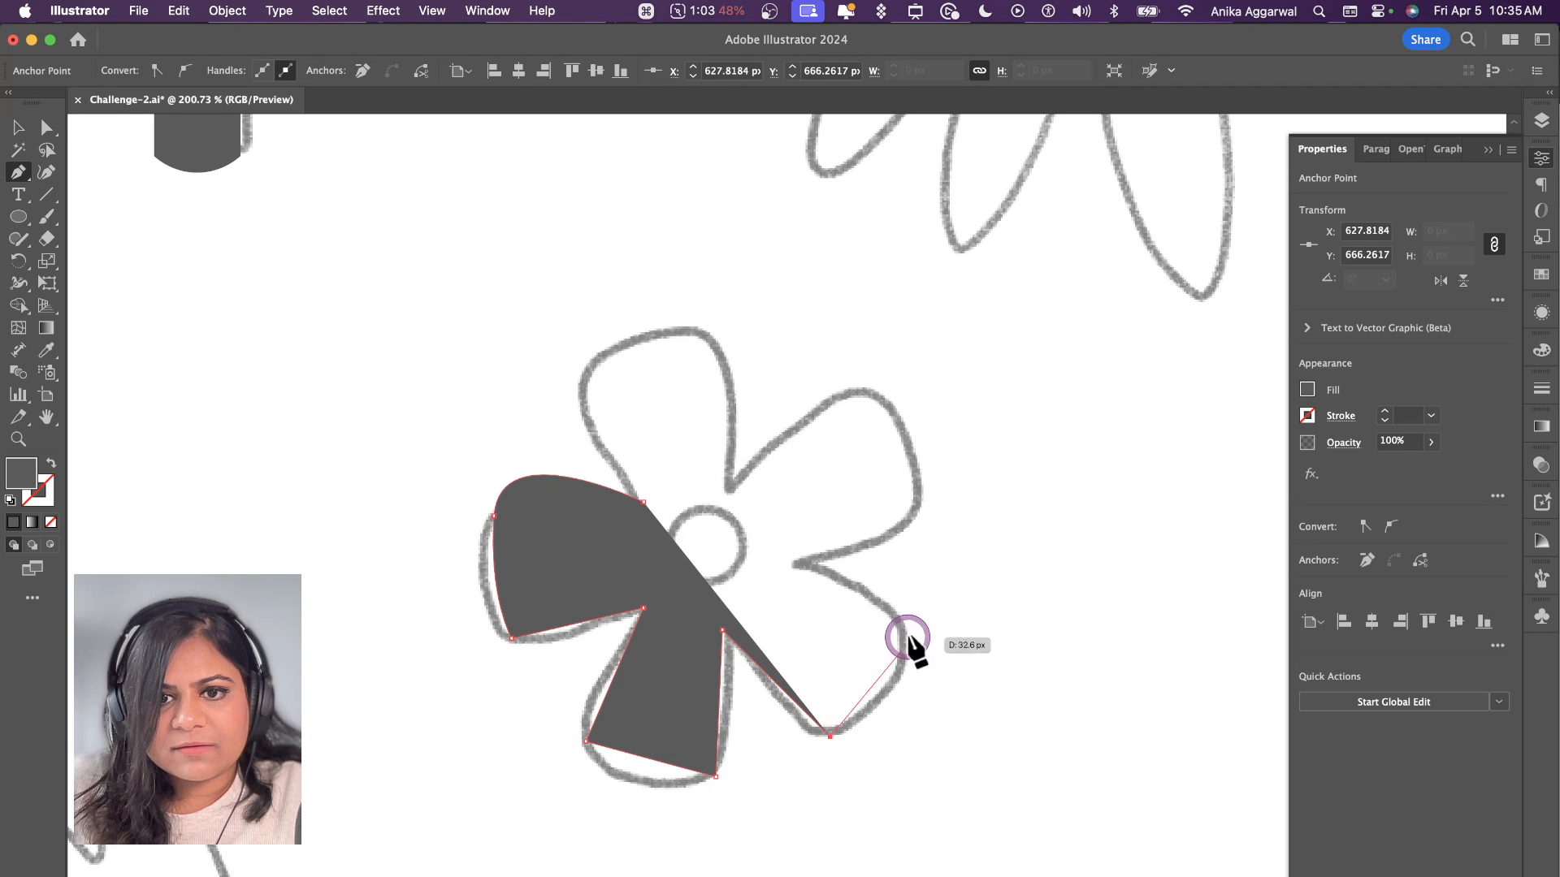
left_click(916, 626)
left_click(796, 566)
left_click(931, 513)
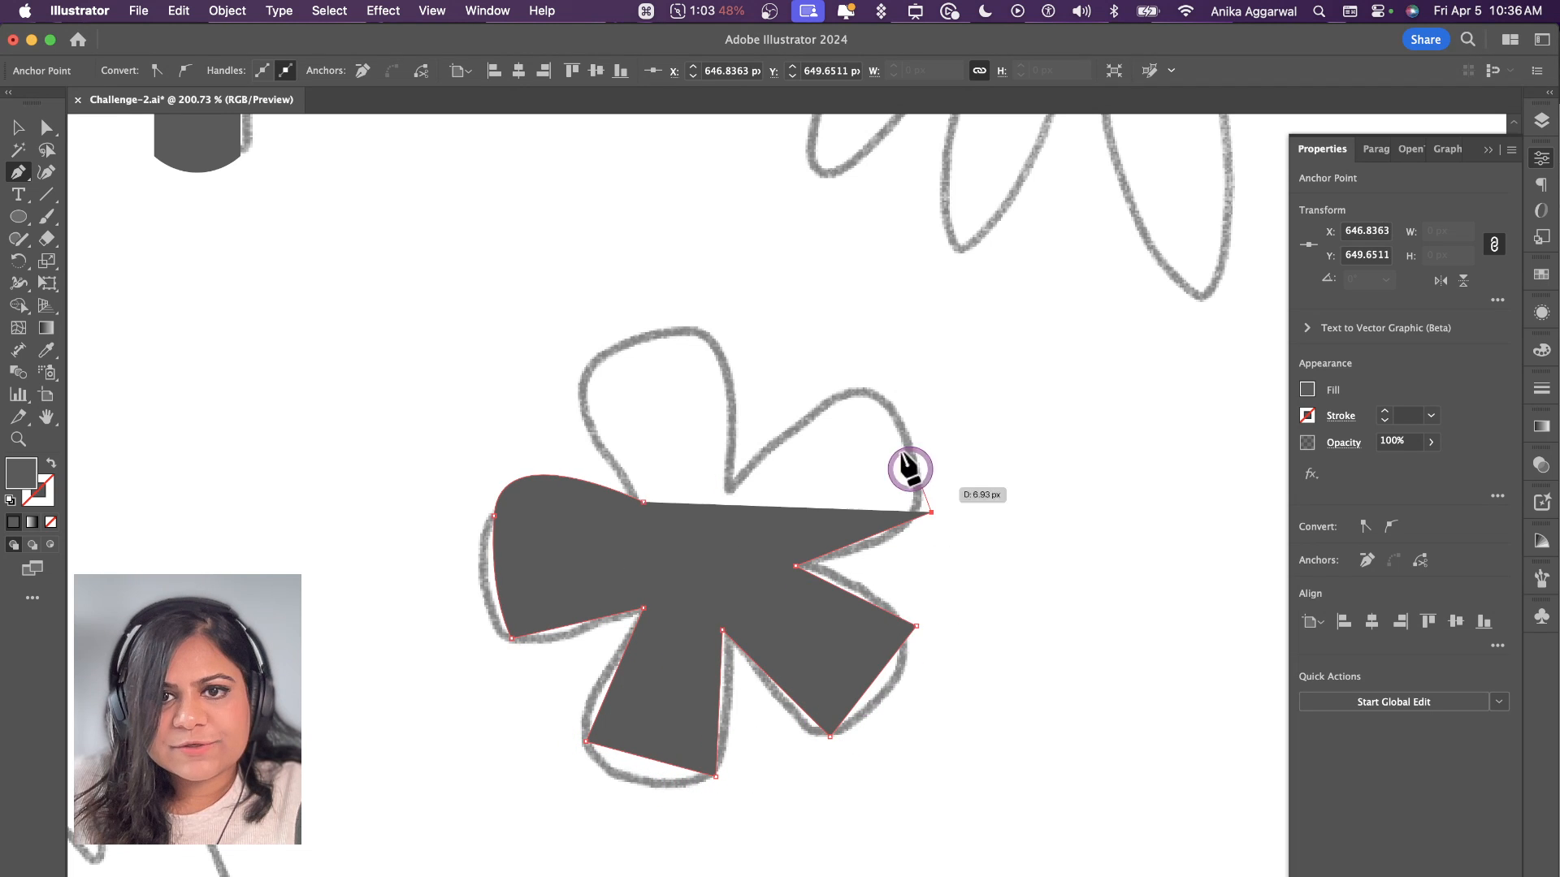
left_click(860, 380)
left_click(725, 495)
left_click(720, 326)
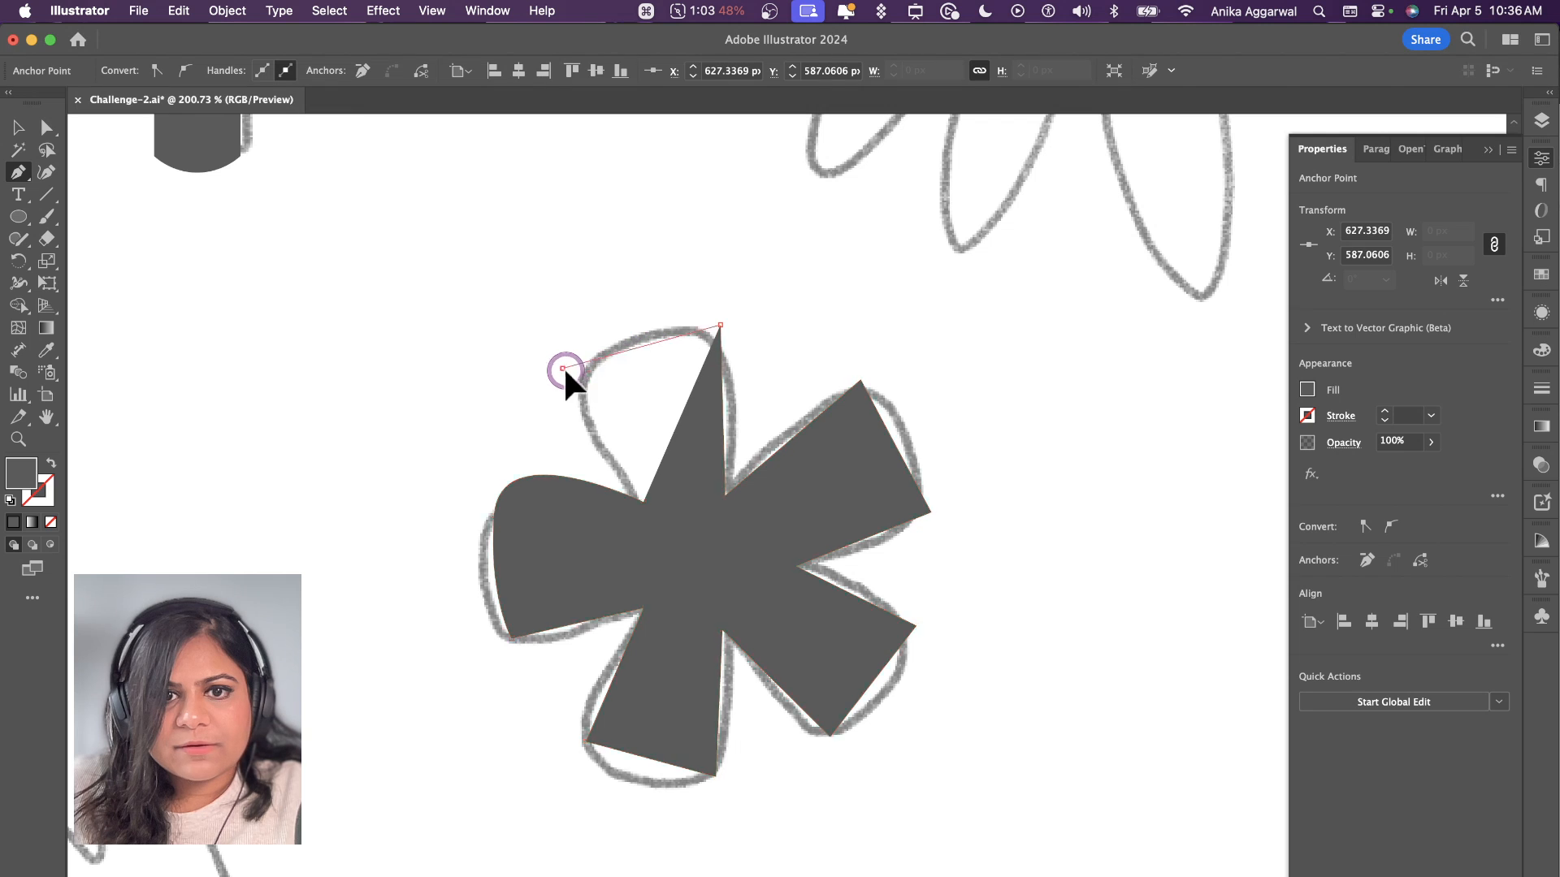
left_click(563, 368)
left_click(643, 502)
Step: Select the sharp outer corners of the five-petal flower together and round them with the live corner widgets
key("a")
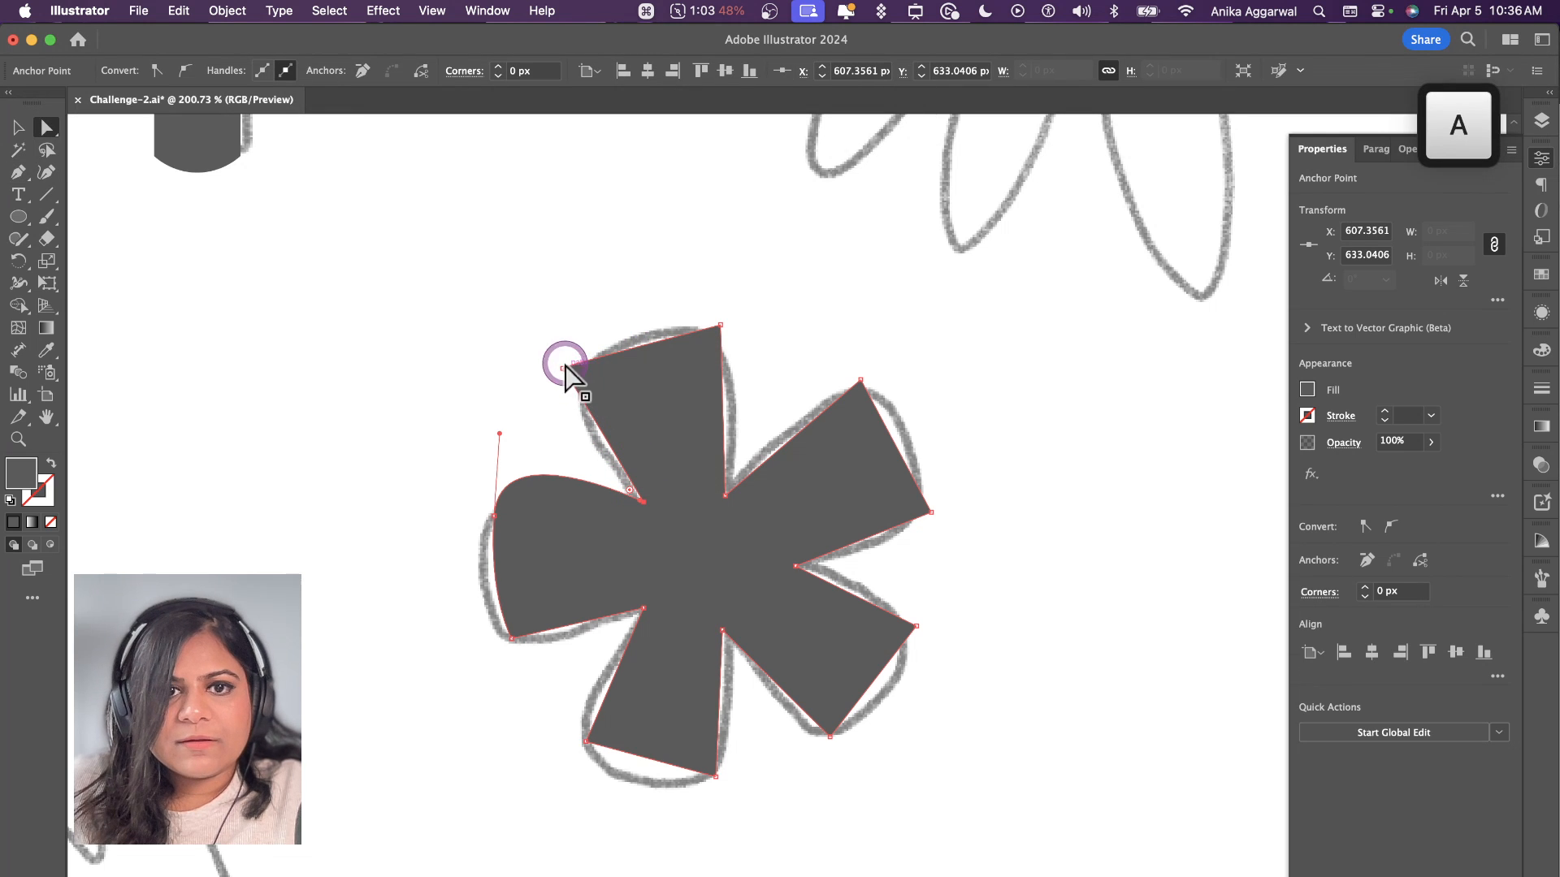
left_click_drag(709, 368, 740, 369)
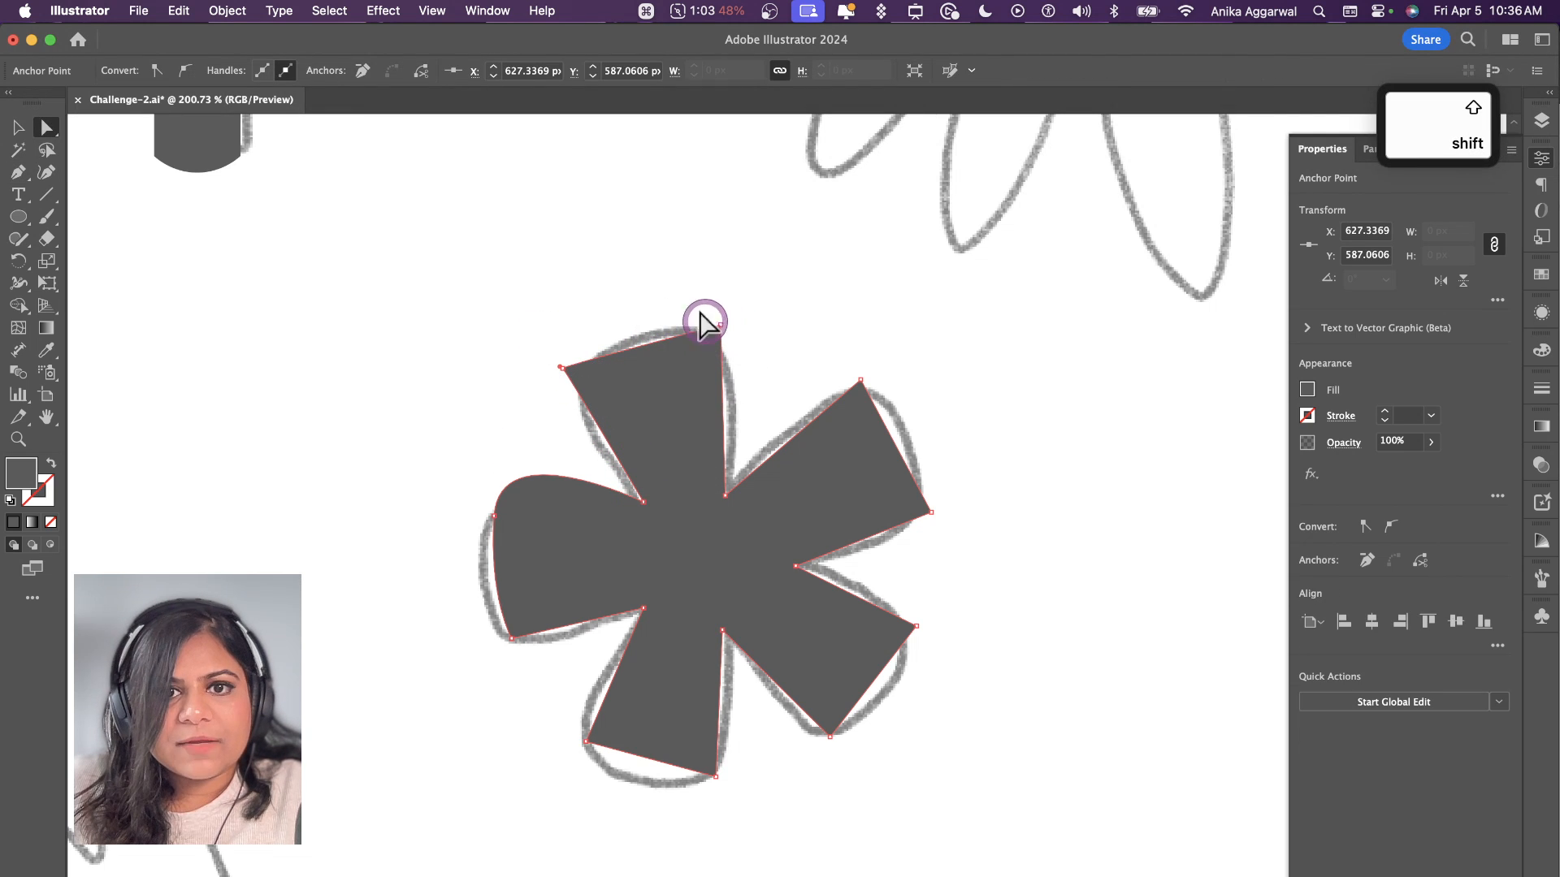
left_click_drag(704, 318, 749, 338)
left_click_drag(864, 382, 902, 648)
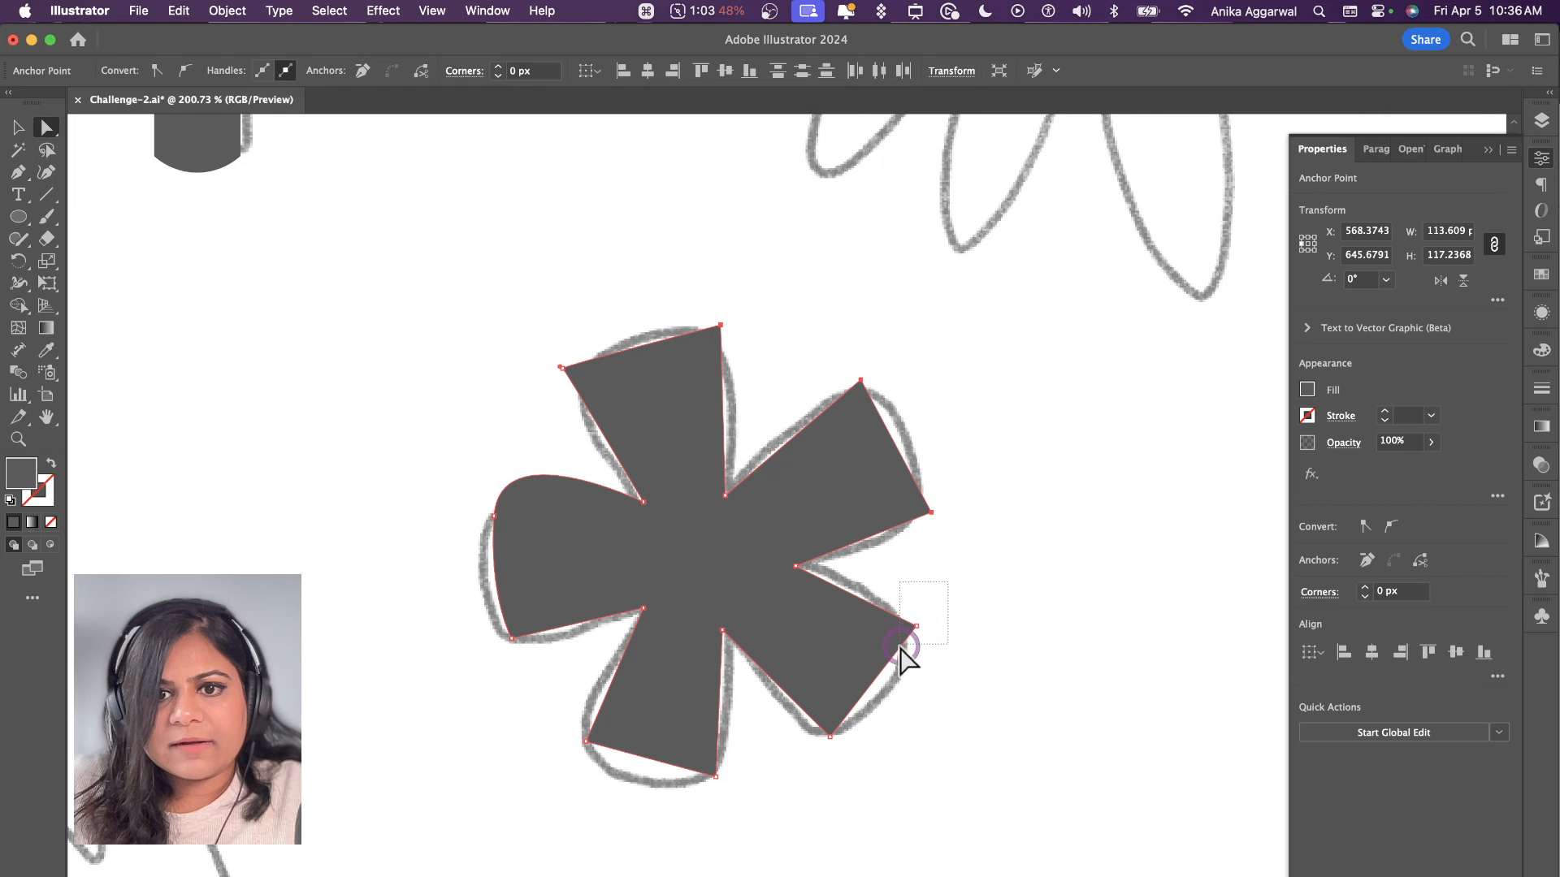
left_click_drag(786, 764, 714, 794)
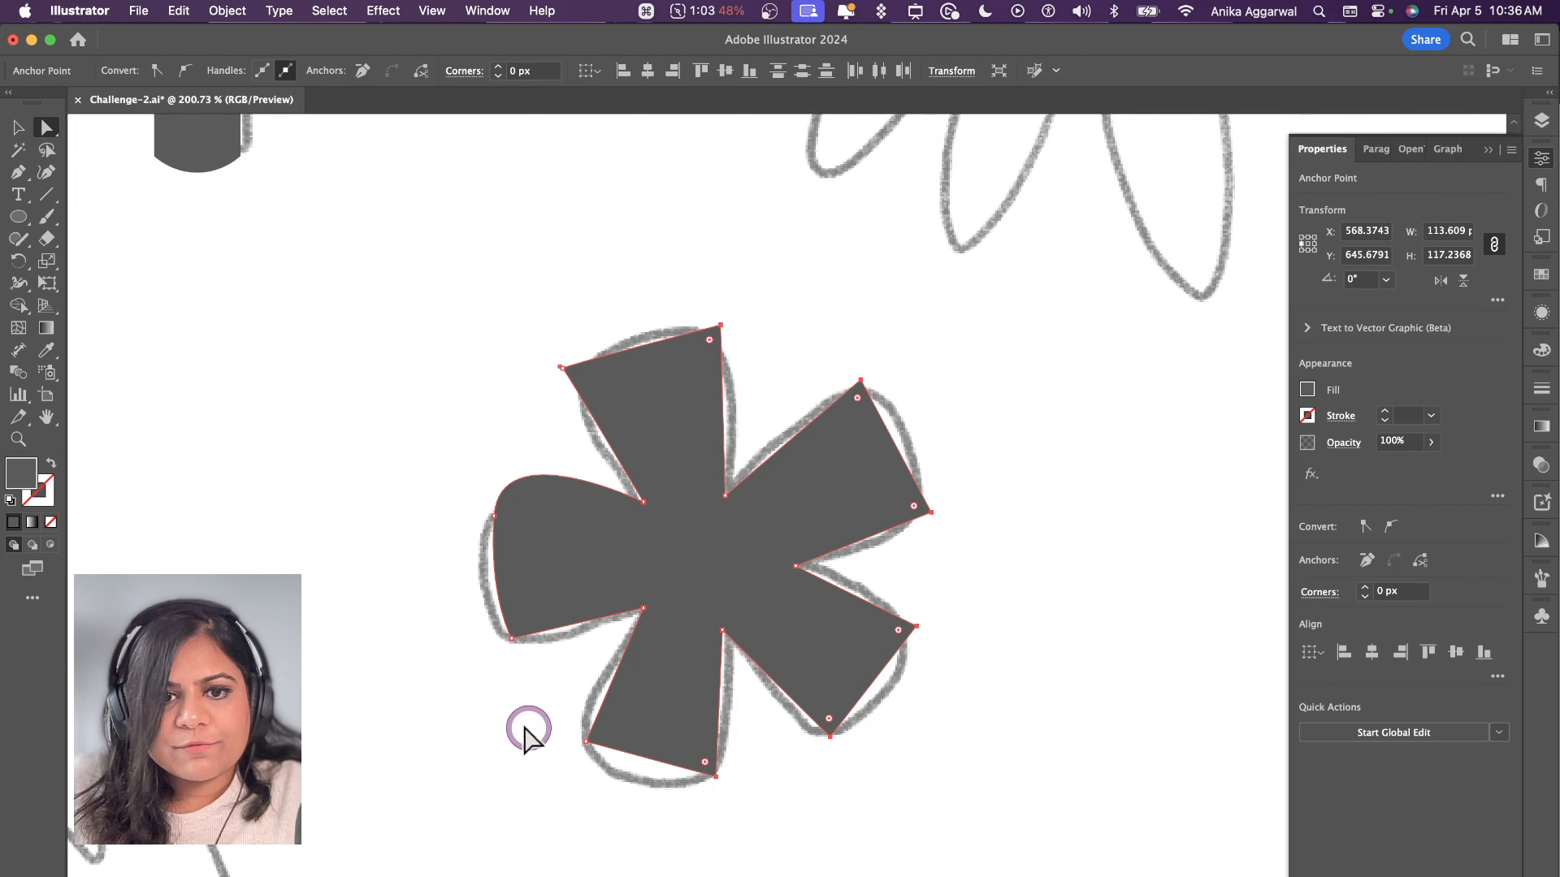
left_click_drag(614, 767, 615, 769)
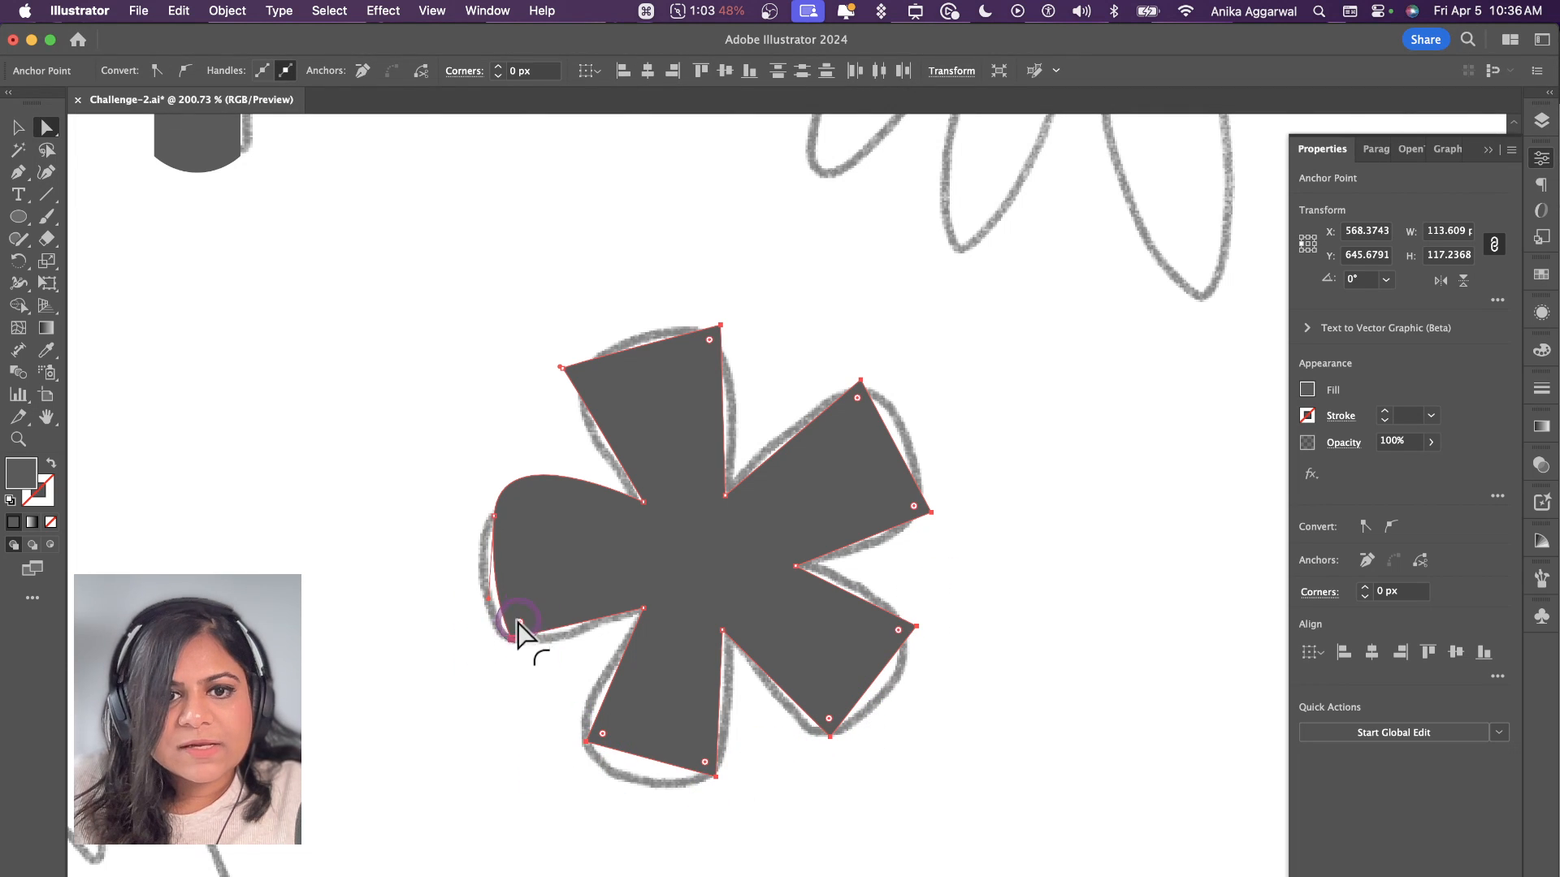
left_click_drag(518, 630, 550, 616)
Step: Round the top petal's left corner by deleting its extra anchor and extending the neighbouring anchor's handle outward along the sketch
left_click_drag(551, 338, 578, 412)
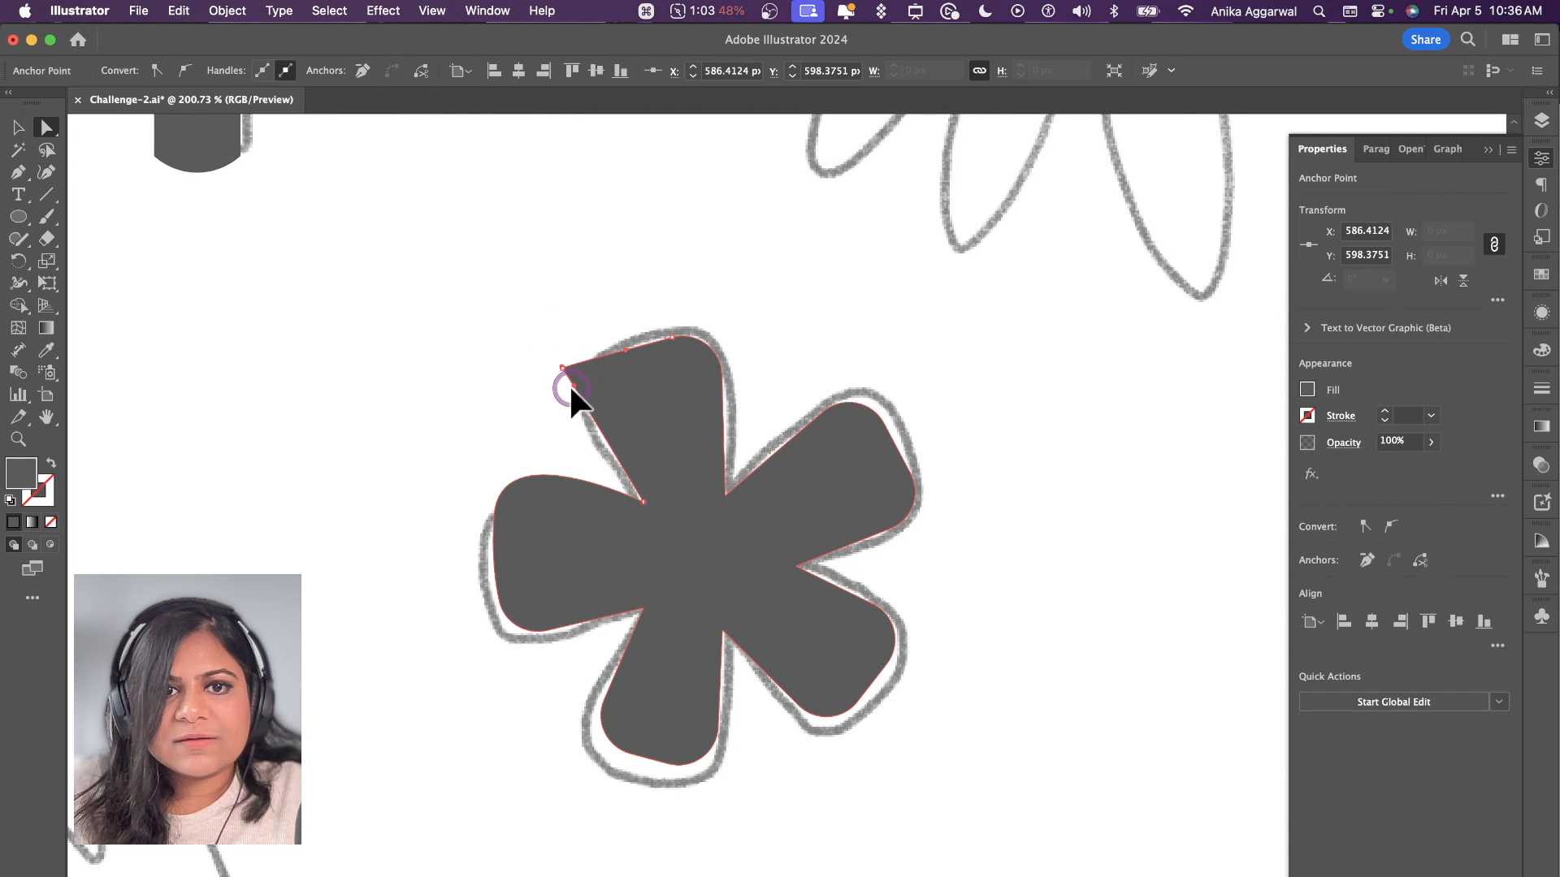
scroll(568, 375, "up", 5)
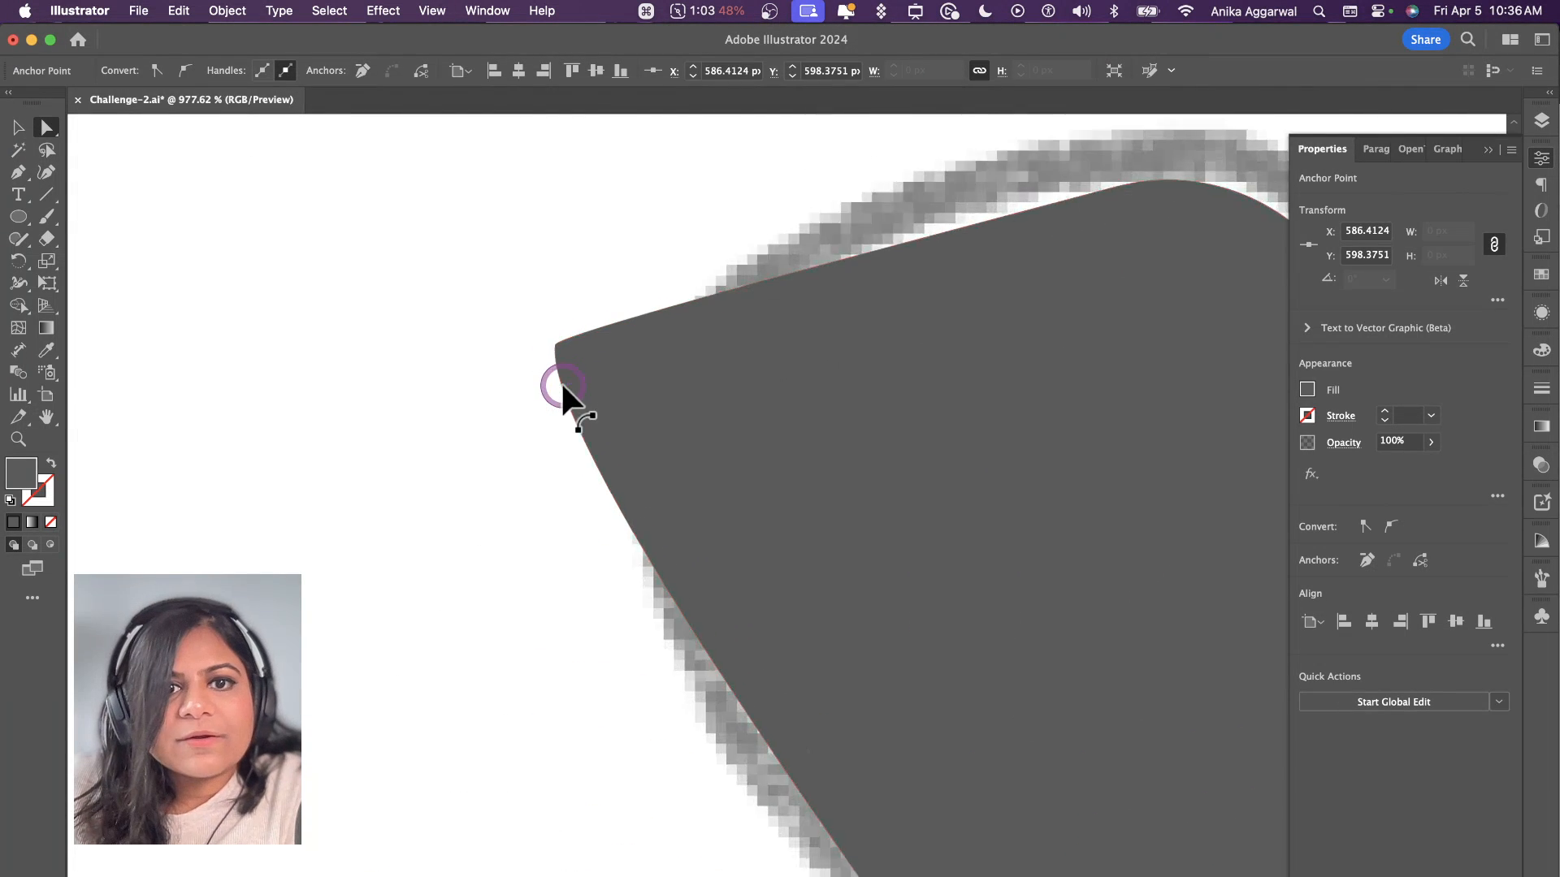
scroll(561, 382, "up", 3)
key("p")
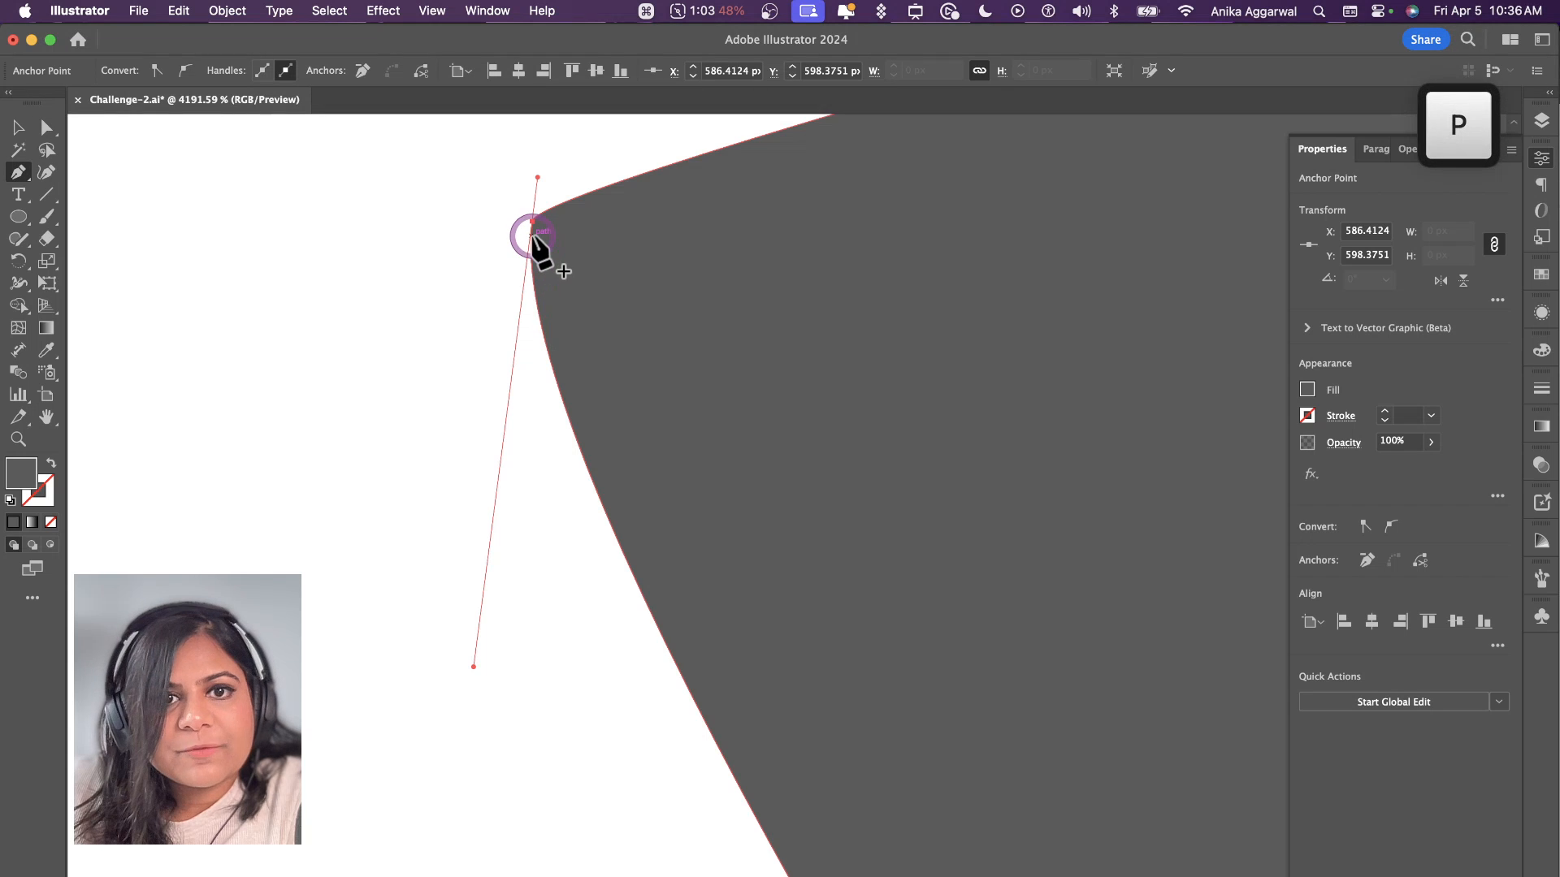
left_click(532, 221)
scroll(550, 296, "down", 3)
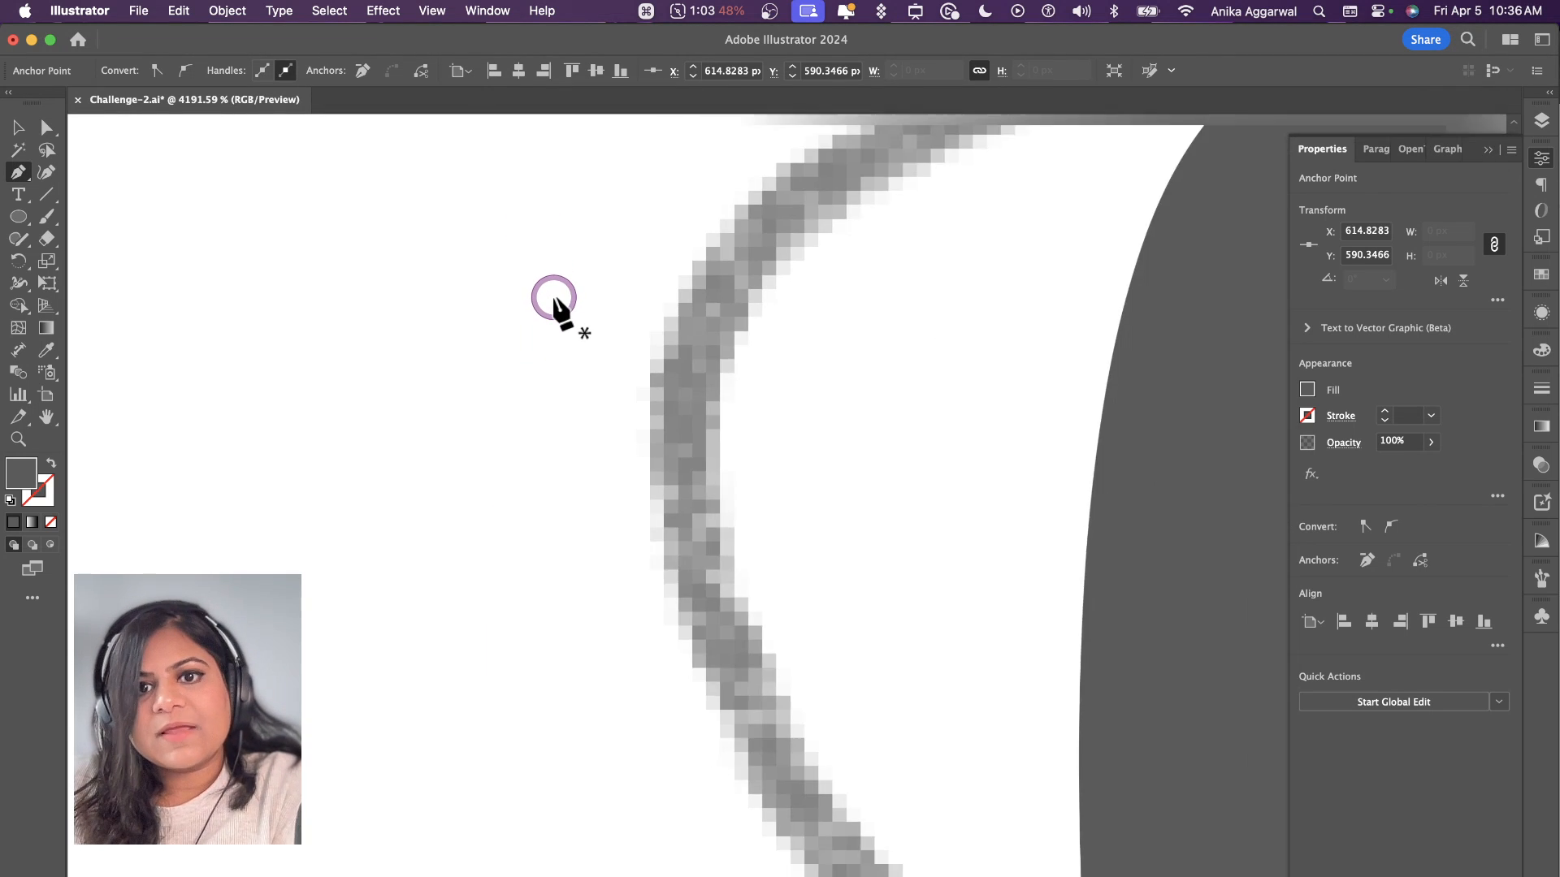
key("a")
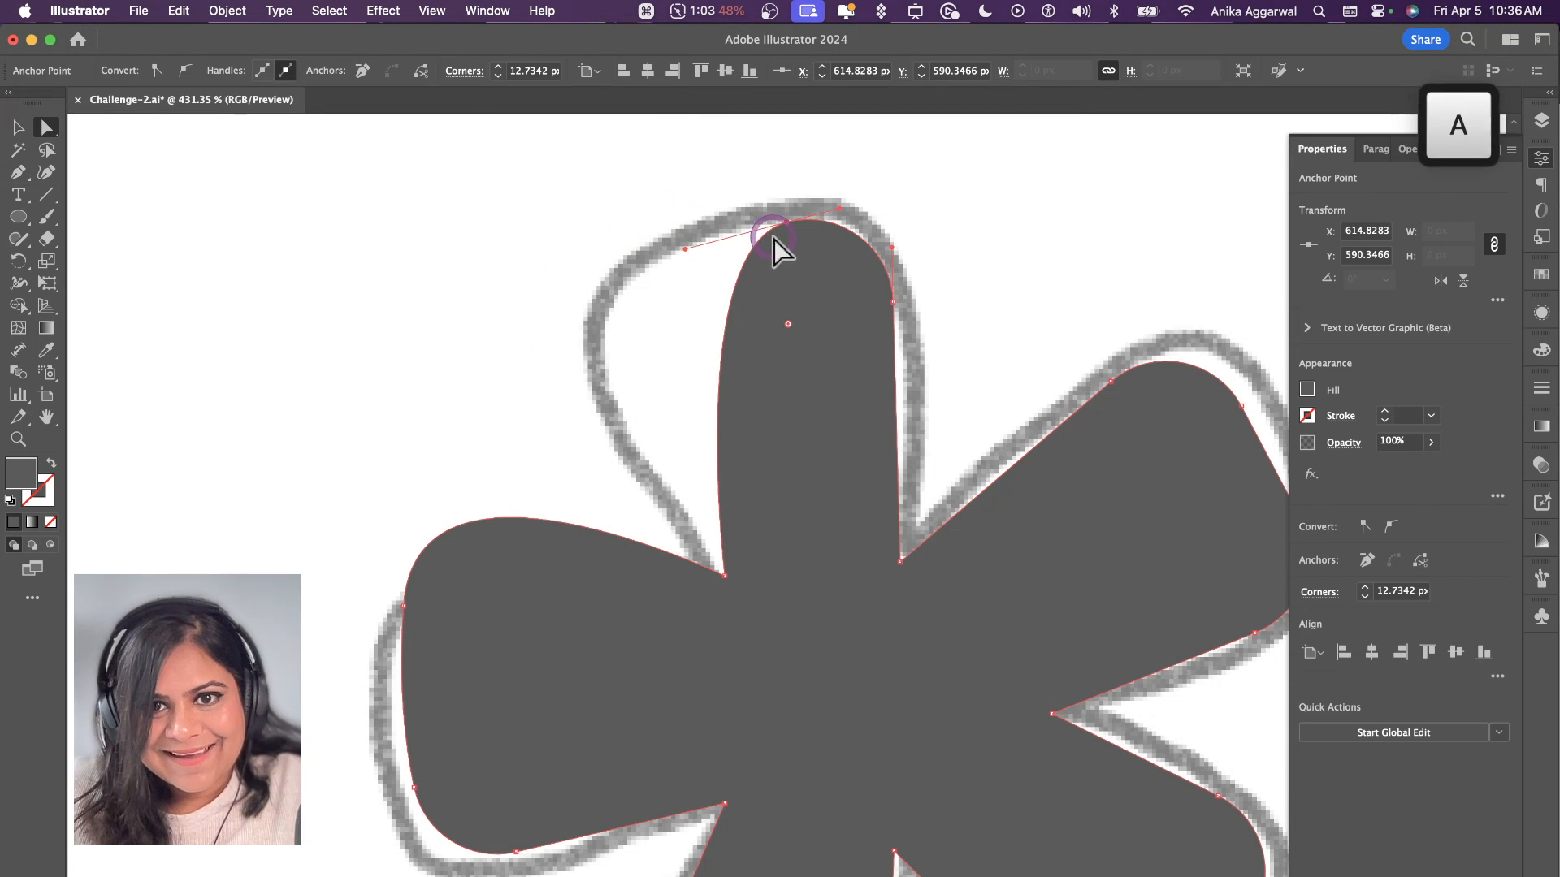
left_click_drag(688, 249, 380, 250)
left_click(396, 359)
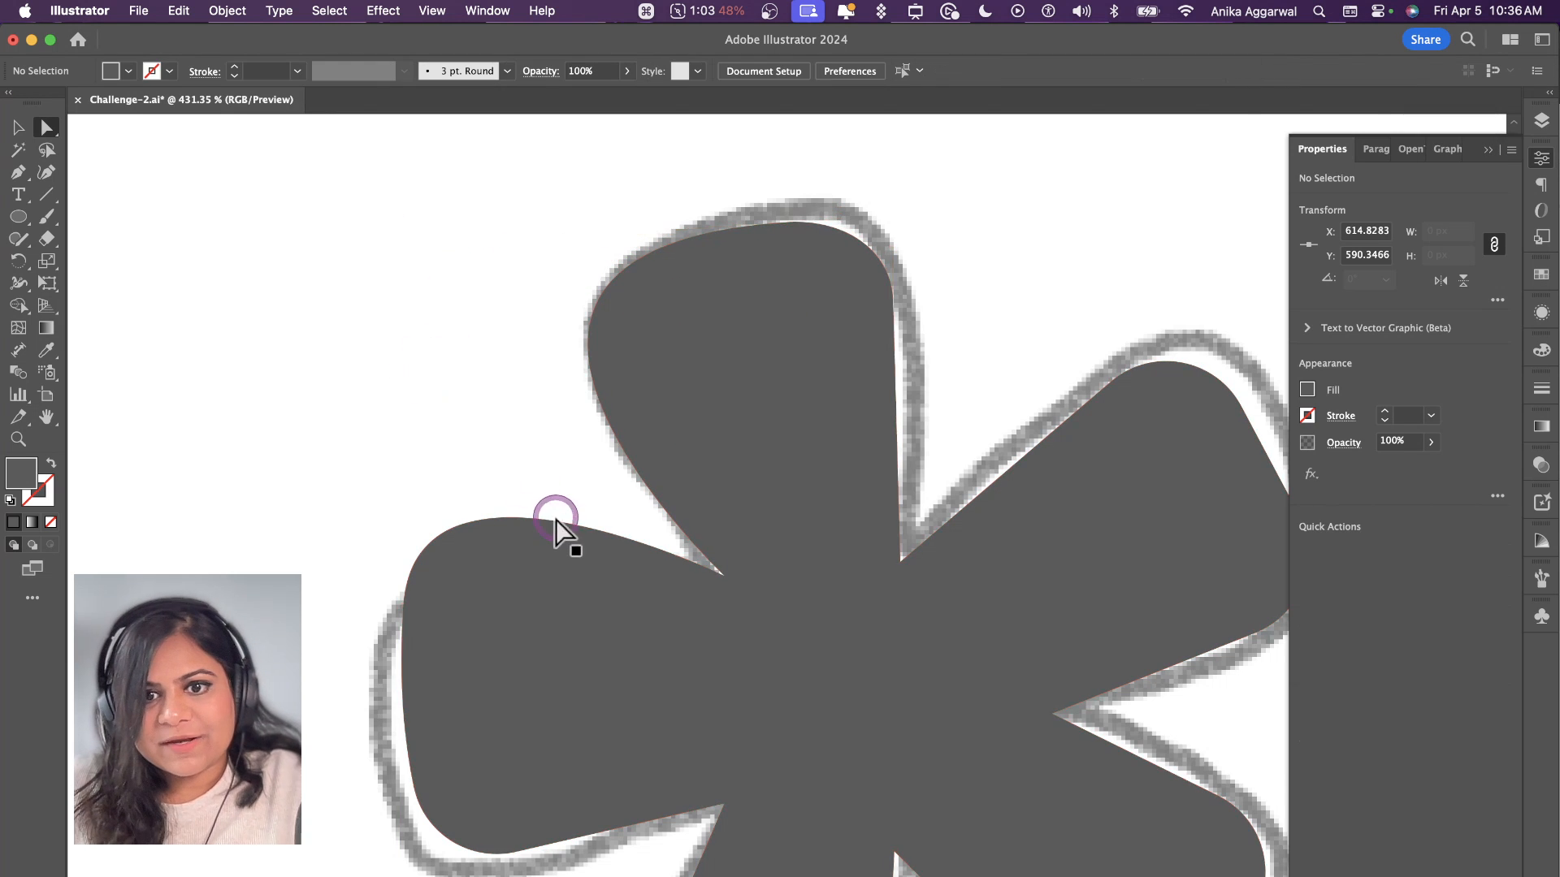
Step: Draw a circle about 16.8 px wide at the centre of the five-petal flower and fill it with white sampled from the background
scroll(712, 597, "down", 5)
scroll(721, 611, "down", 2)
key("l")
left_click_drag(731, 576, 767, 539)
key("i")
left_click(844, 339)
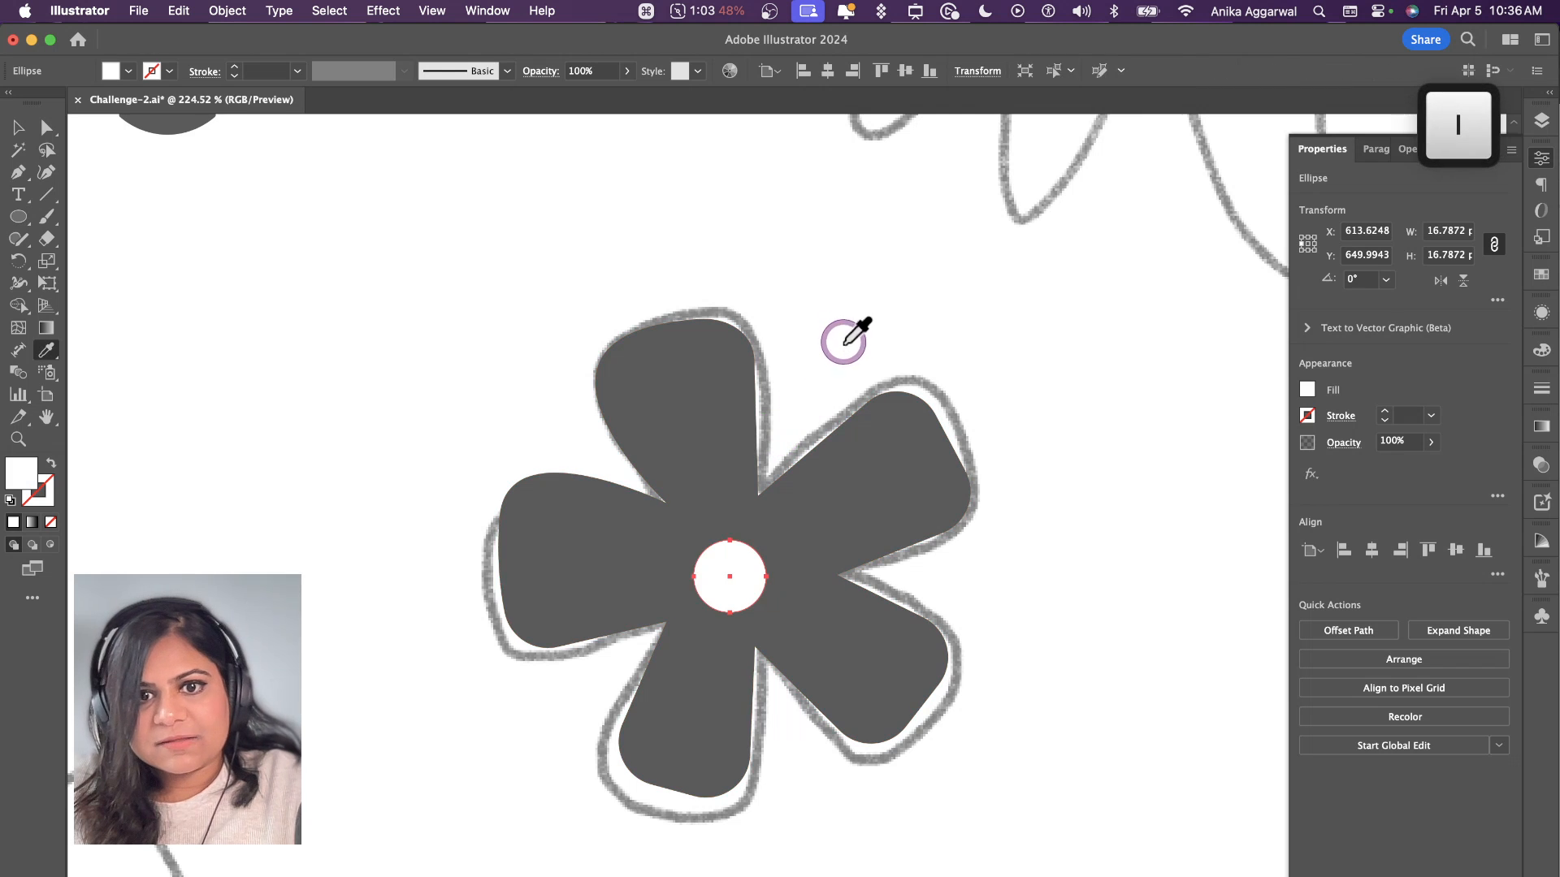
key("v")
scroll(983, 475, "down", 10)
scroll(1046, 486, "right", 6)
scroll(1027, 494, "down", 7)
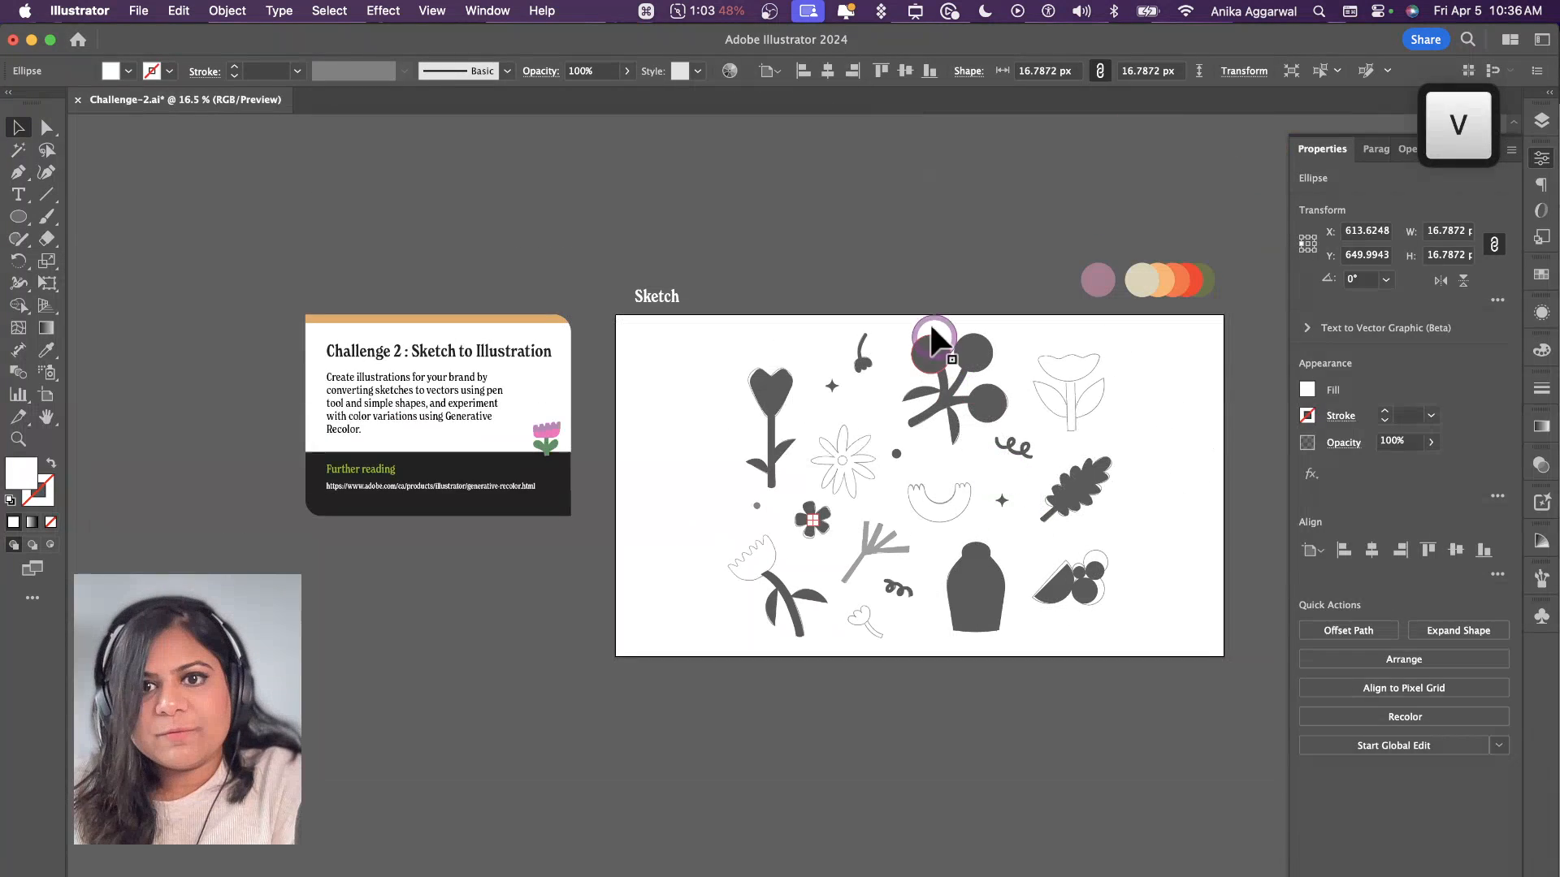
left_click(924, 265)
scroll(925, 265, "right", 2)
scroll(925, 266, "up", 2)
left_click_drag(1004, 240, 1218, 280)
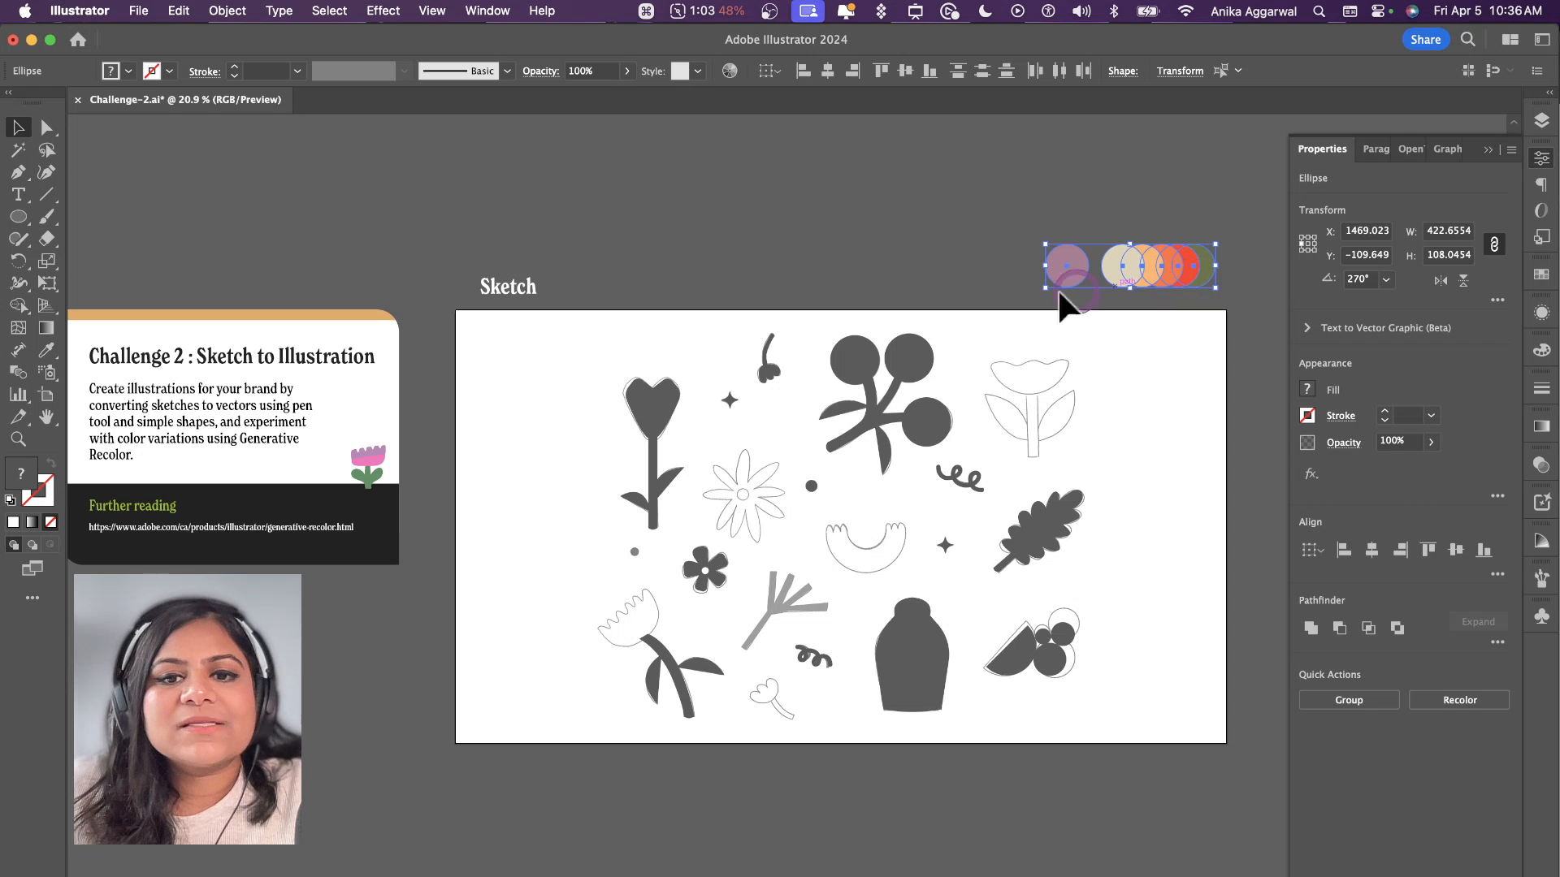
left_click(961, 275)
Step: Unlock the SKETCH layer and move the sketch image straight down below the artboard
left_click(1536, 126)
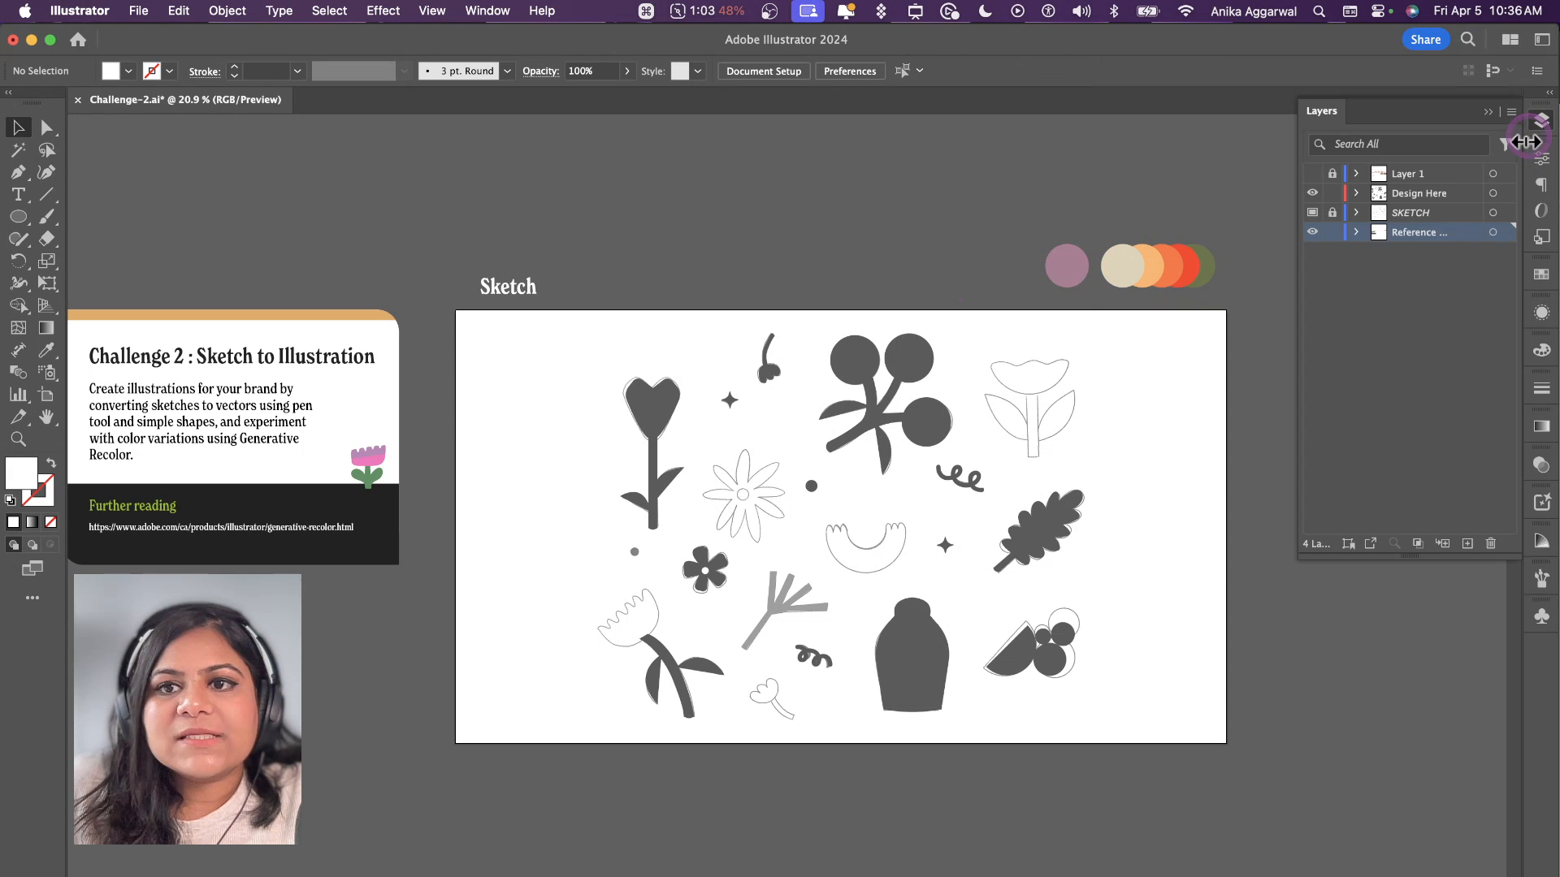
left_click(1333, 212)
left_click(1094, 363)
mouse_move(1090, 362)
left_mouse_down()
mouse_move(1069, 377)
mouse_move(1089, 848)
left_mouse_up()
scroll(1048, 807, "down", 5)
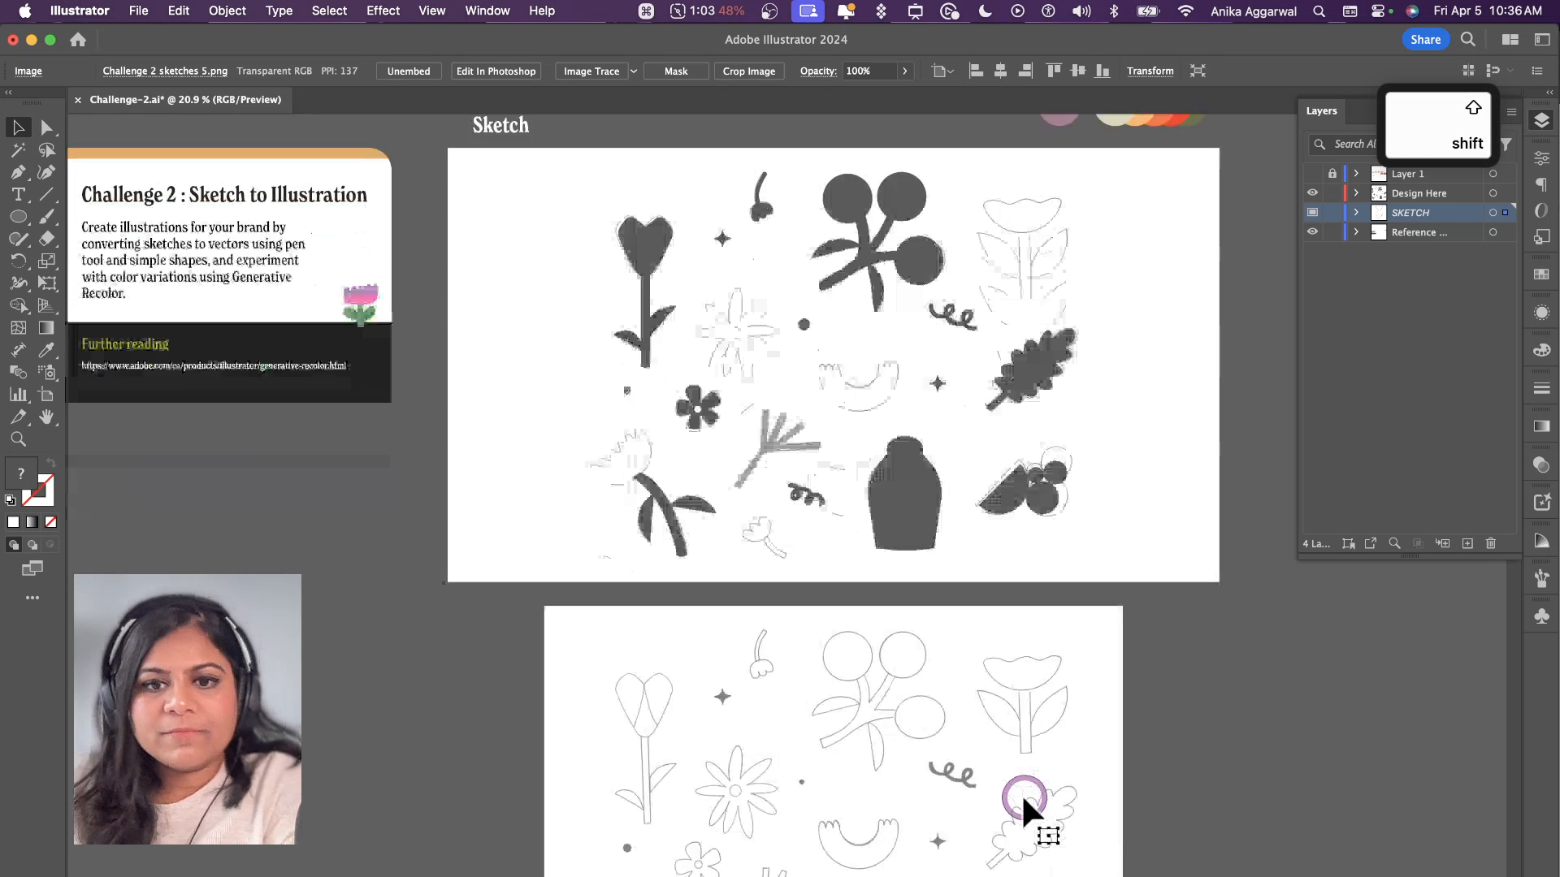
scroll(1026, 795, "up", 5)
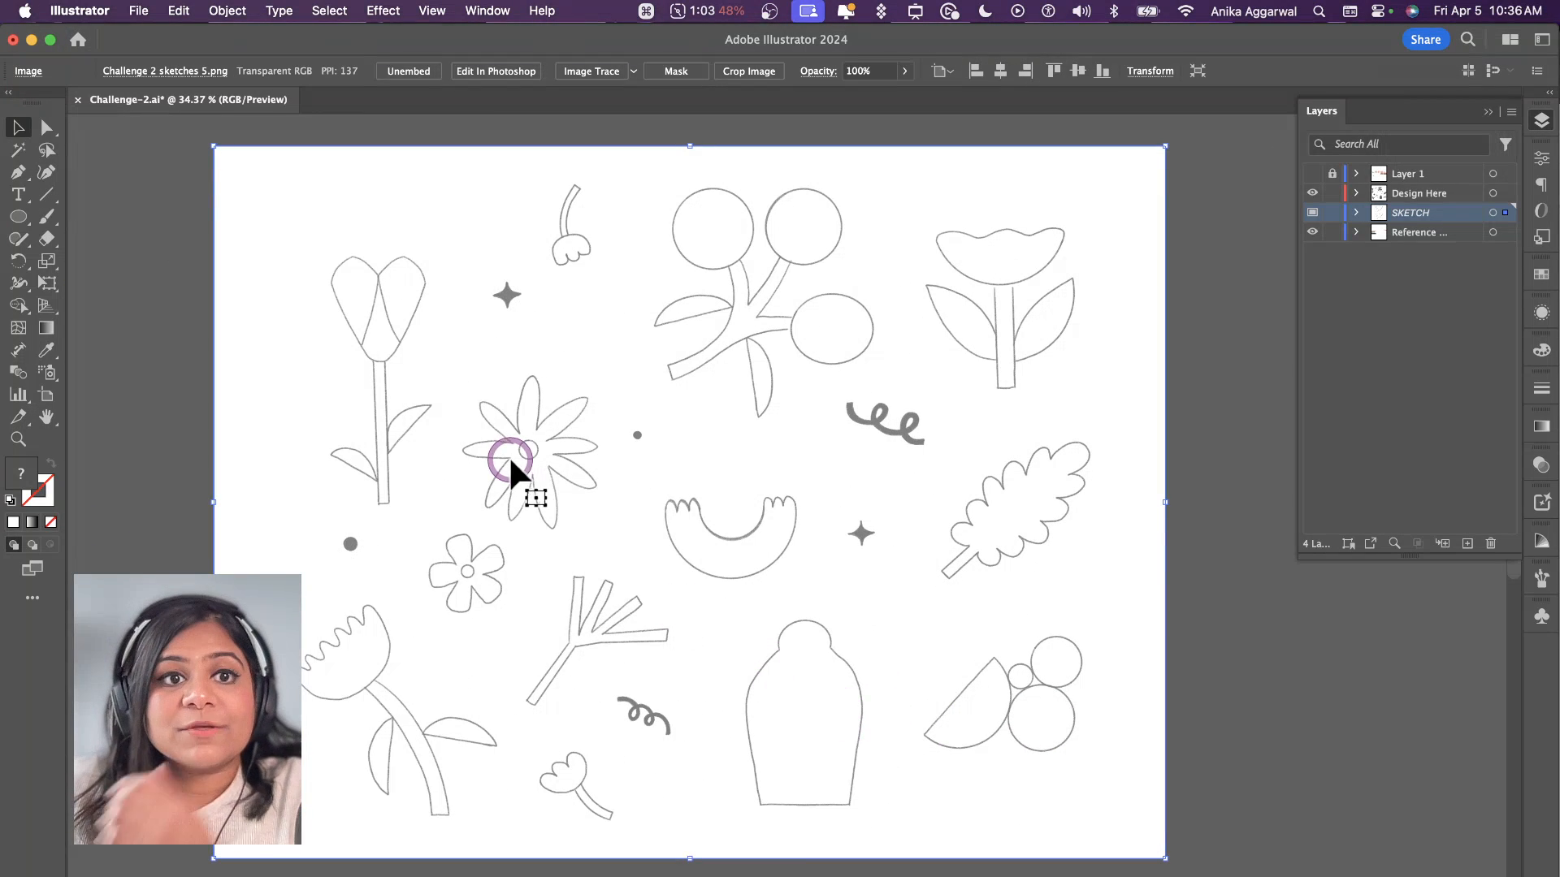
Step: Run Image Trace on the selected sketch image, continuing despite its large size
left_click(605, 75)
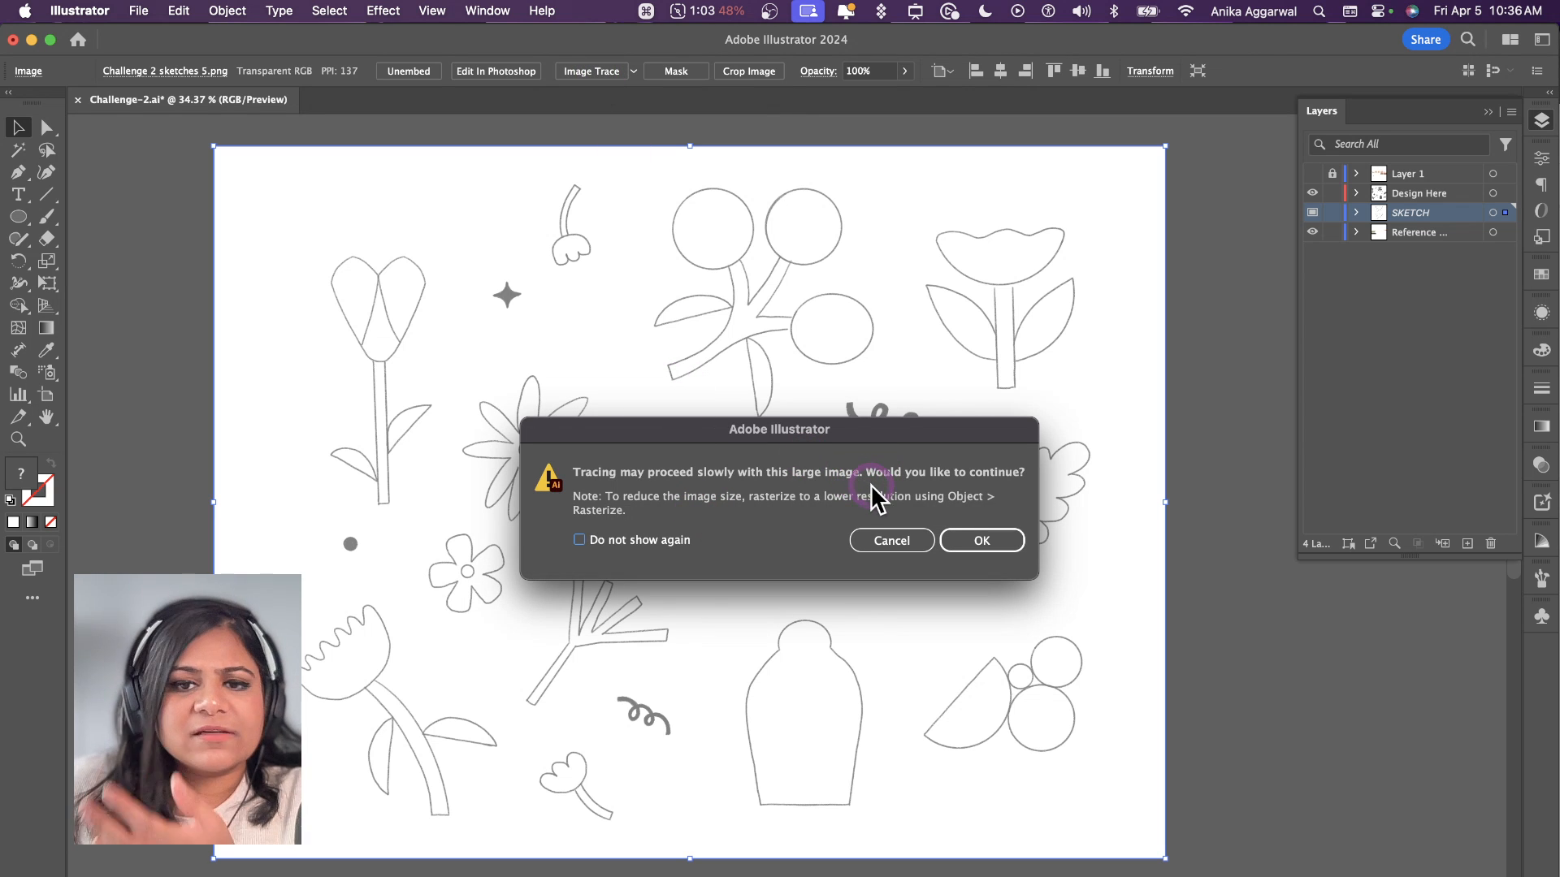
left_click(910, 540)
key("shift")
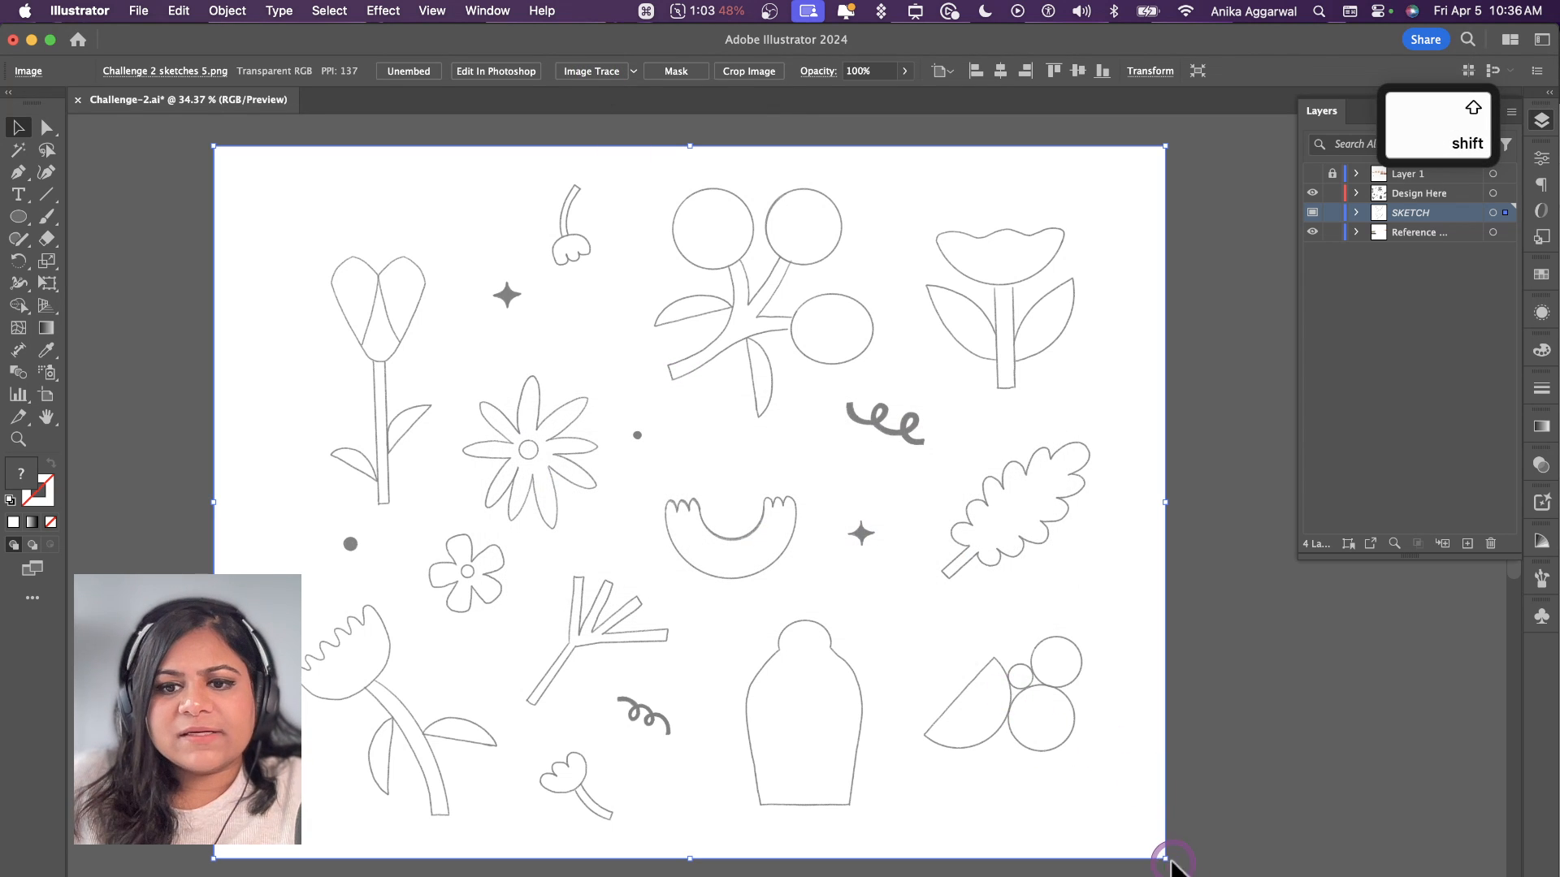
left_click(587, 69)
left_click(983, 541)
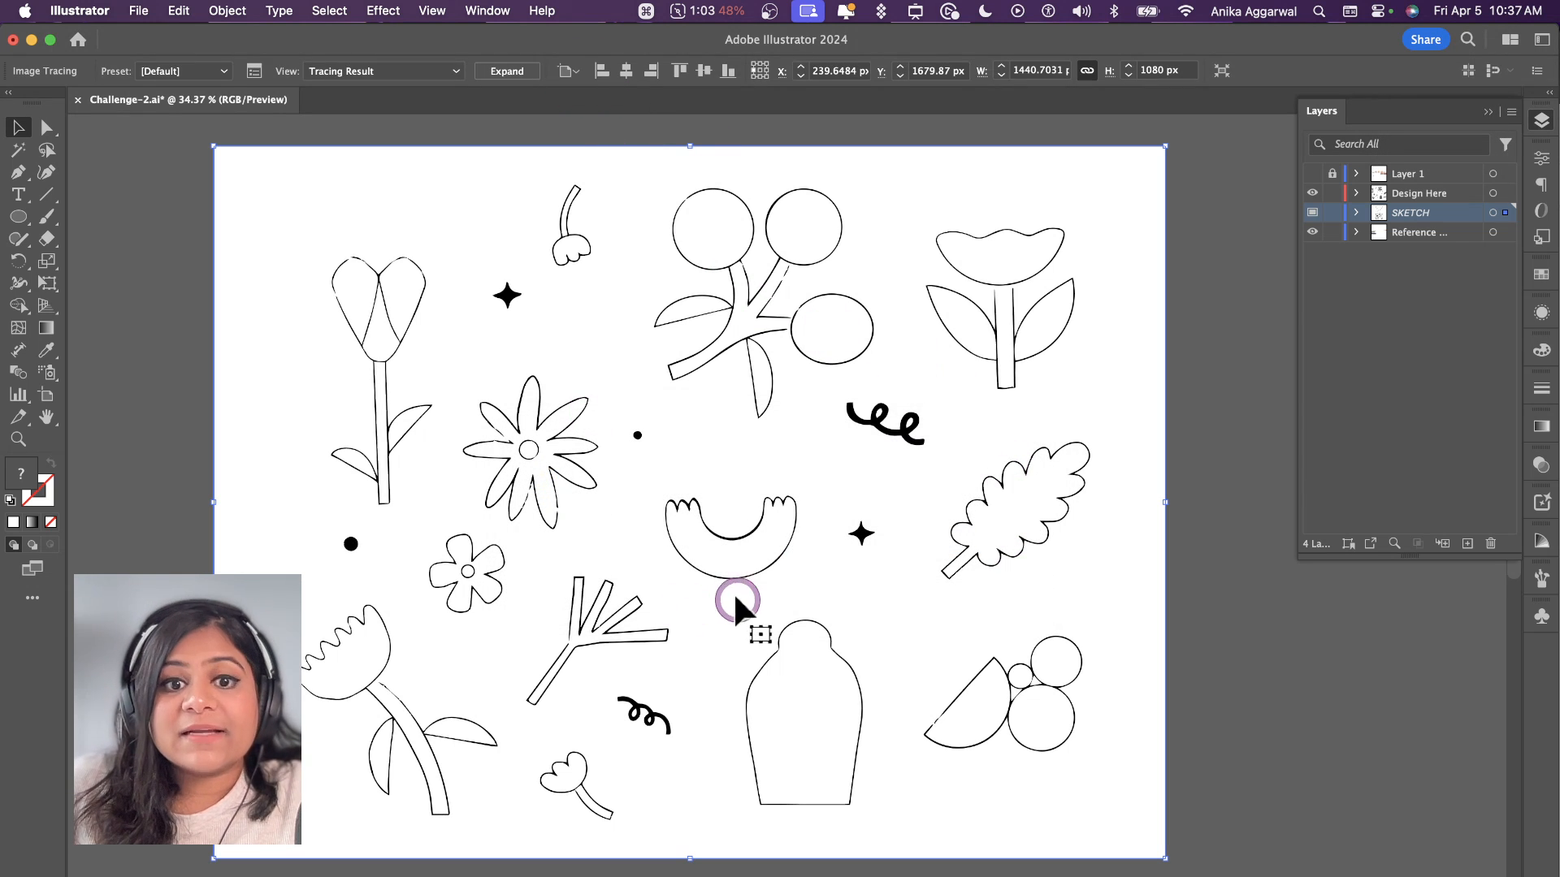
Step: Open the Image Trace settings with advanced options, apply the Line Art preset and set the threshold to 230
left_click(254, 75)
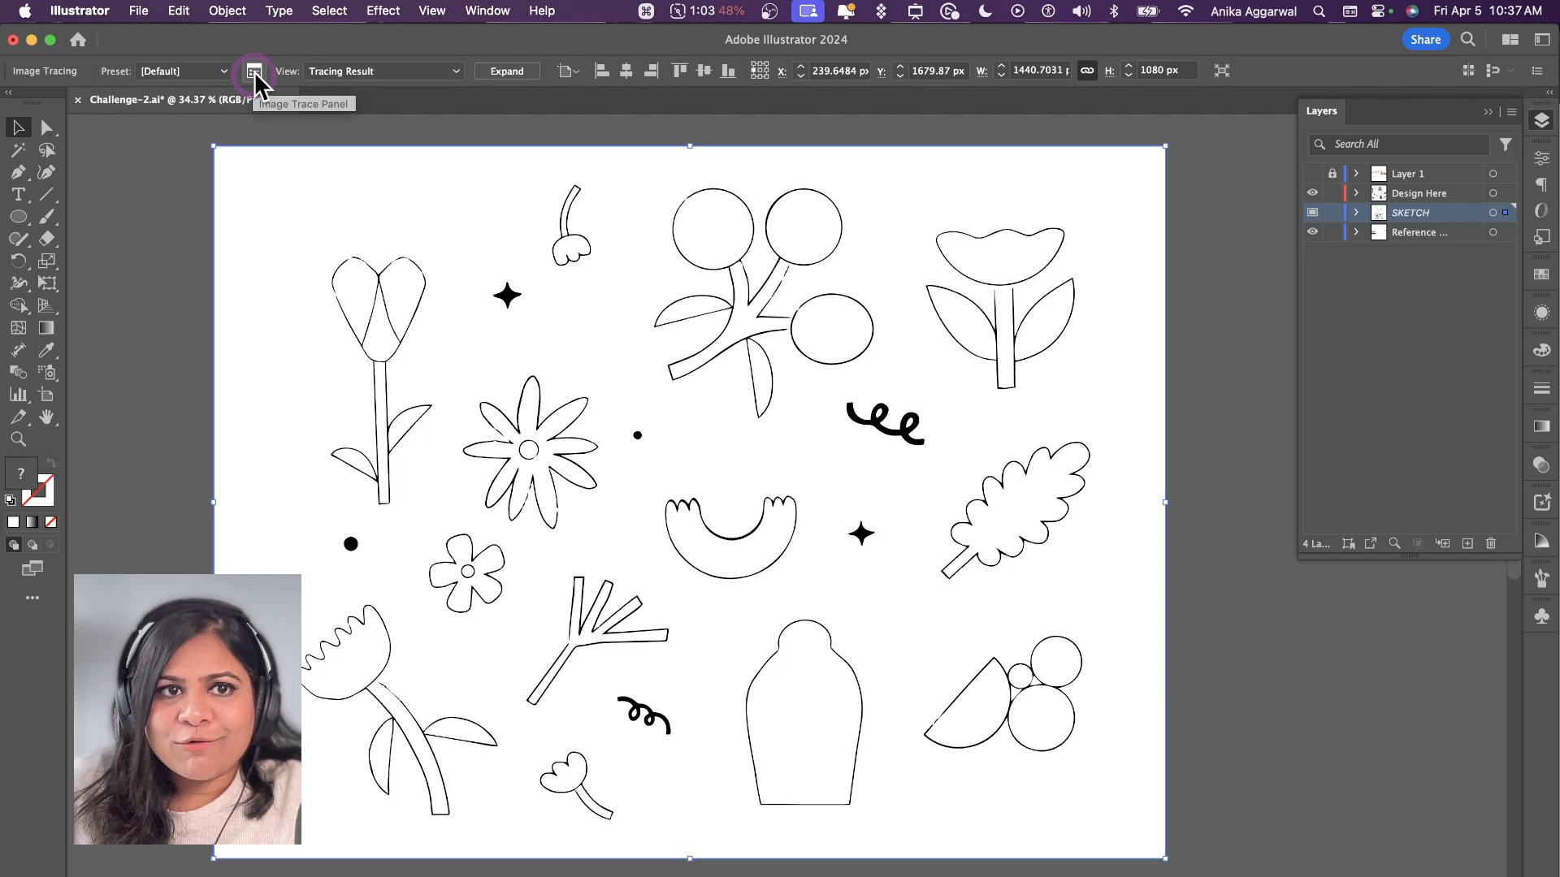
left_click(254, 73)
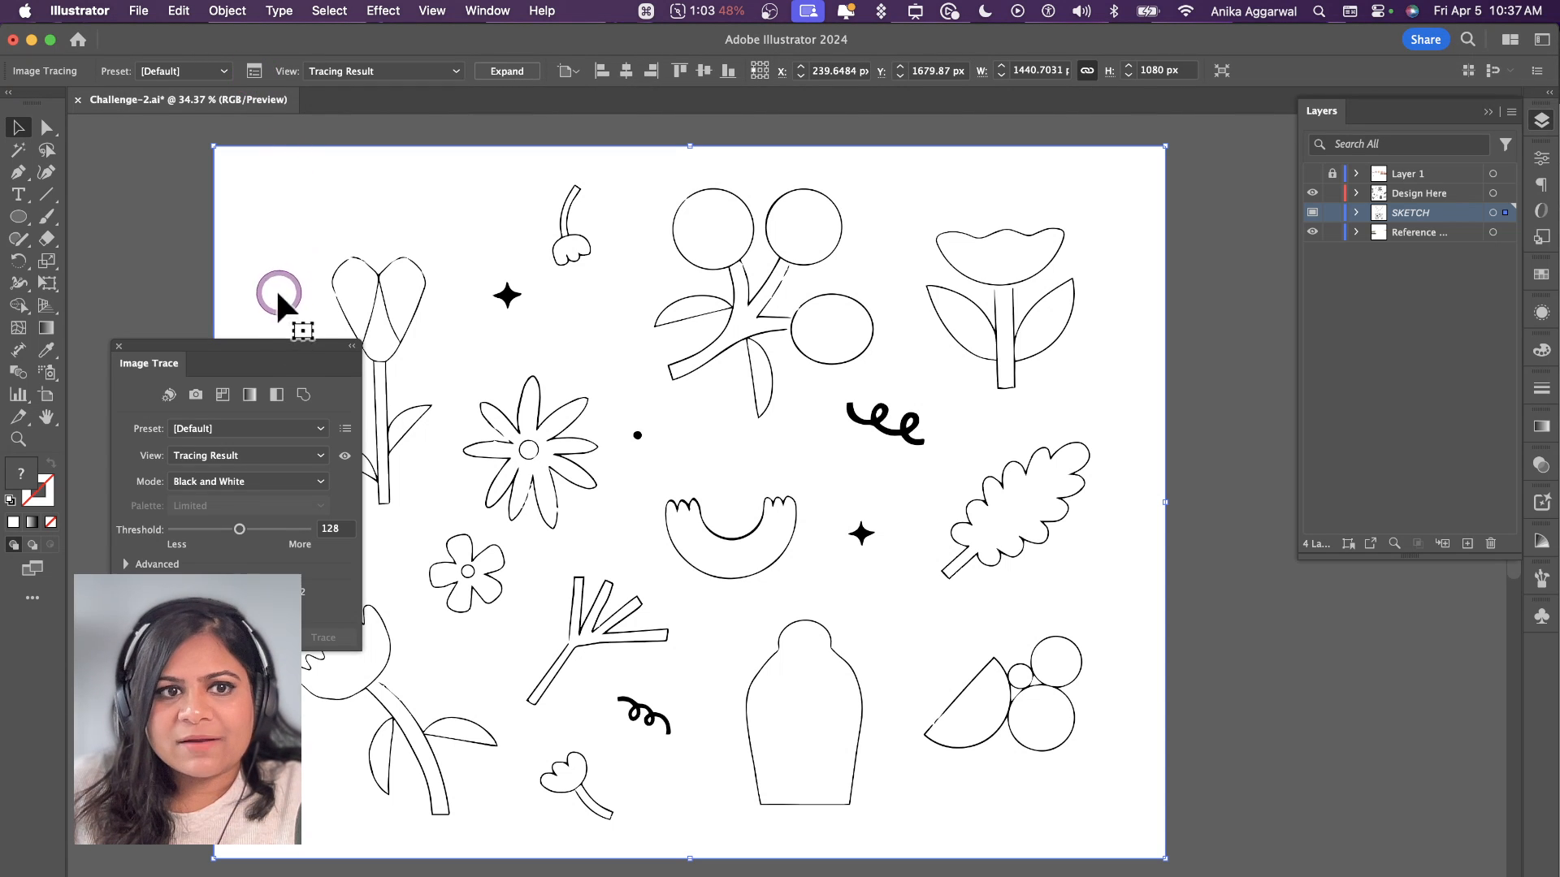
mouse_move(268, 338)
left_mouse_down()
mouse_move(841, 343)
mouse_move(1056, 312)
mouse_move(1178, 370)
left_mouse_up()
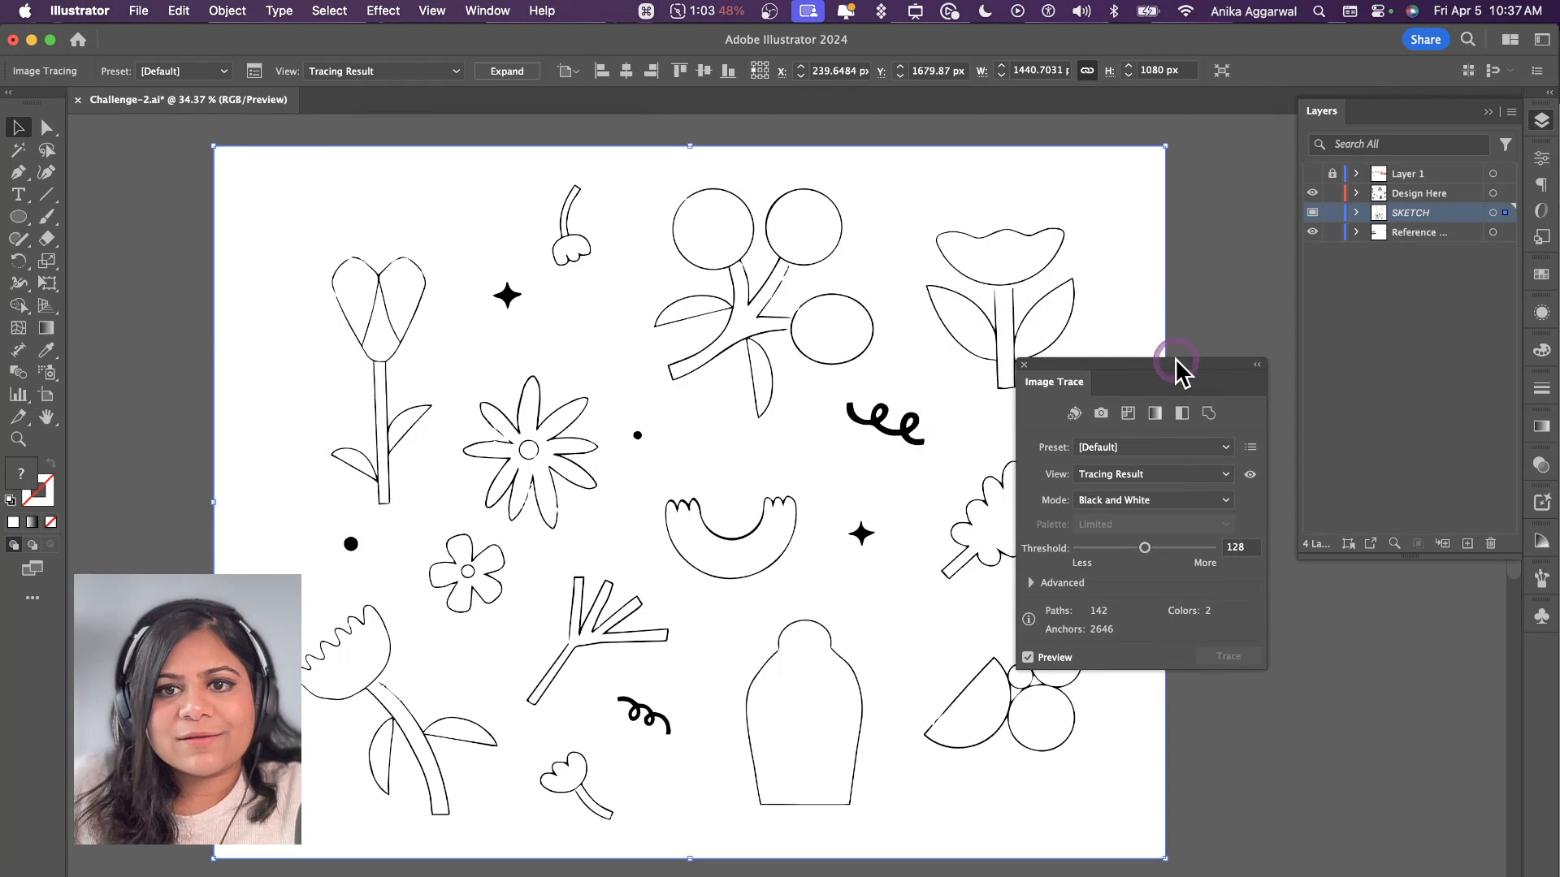
left_click(1032, 583)
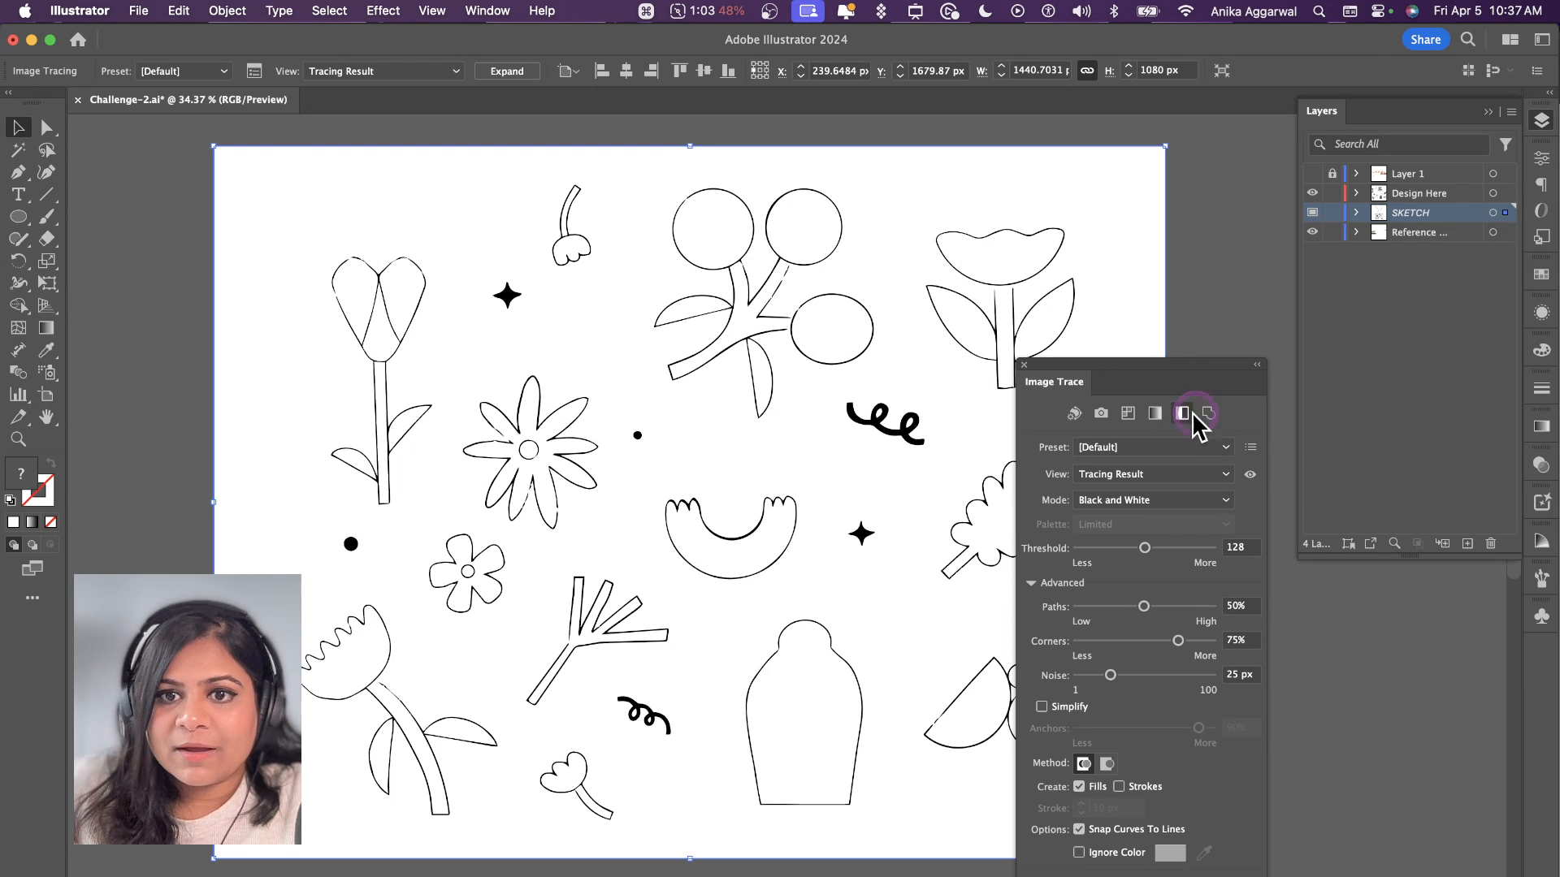
left_click(1147, 448)
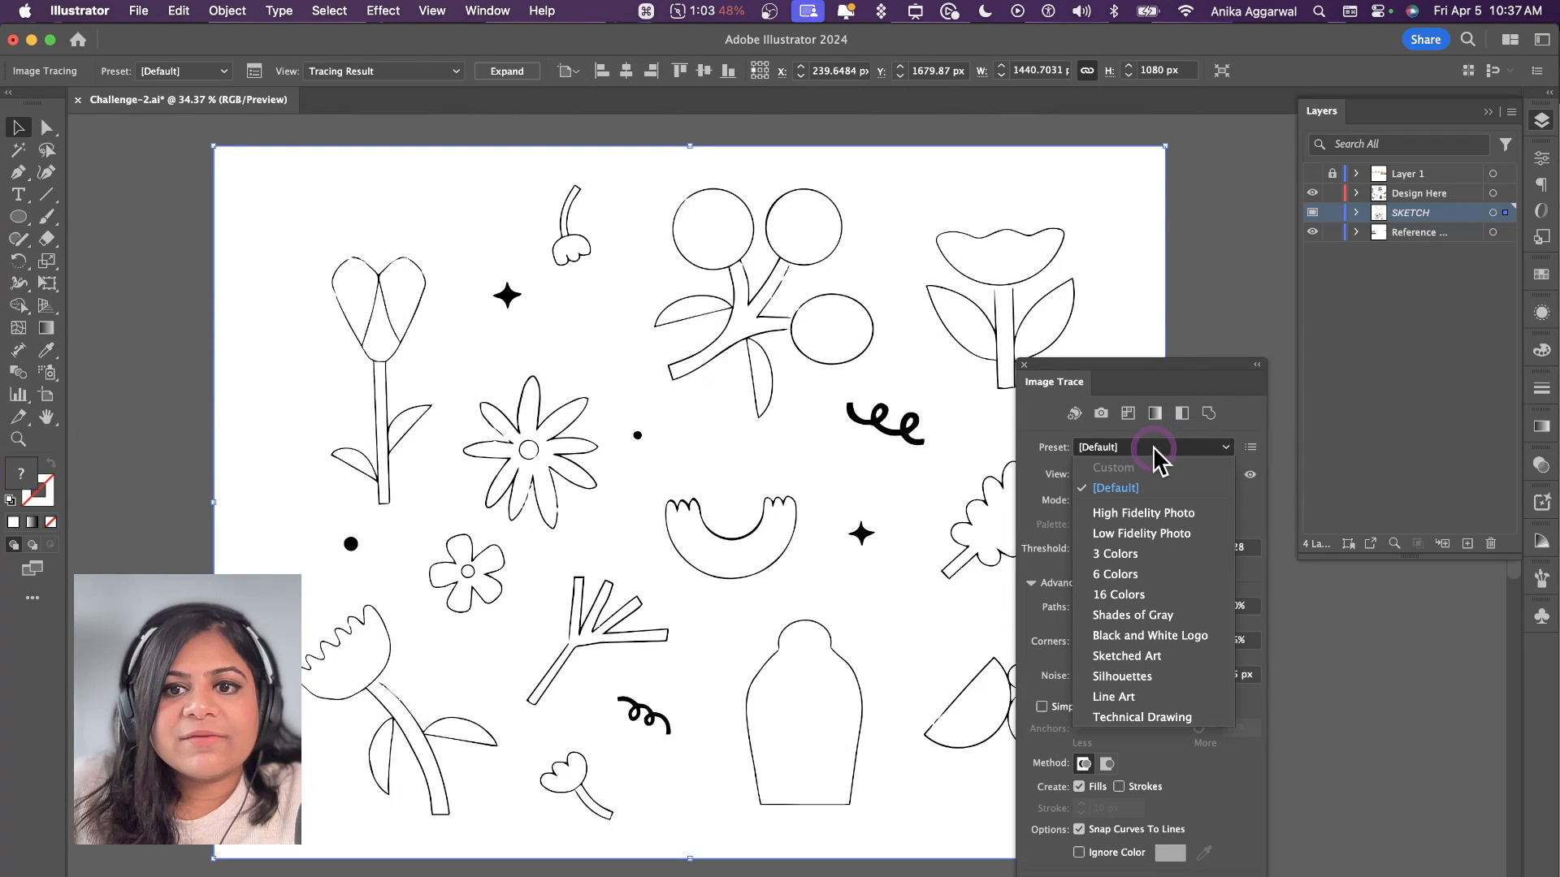
left_click(1137, 696)
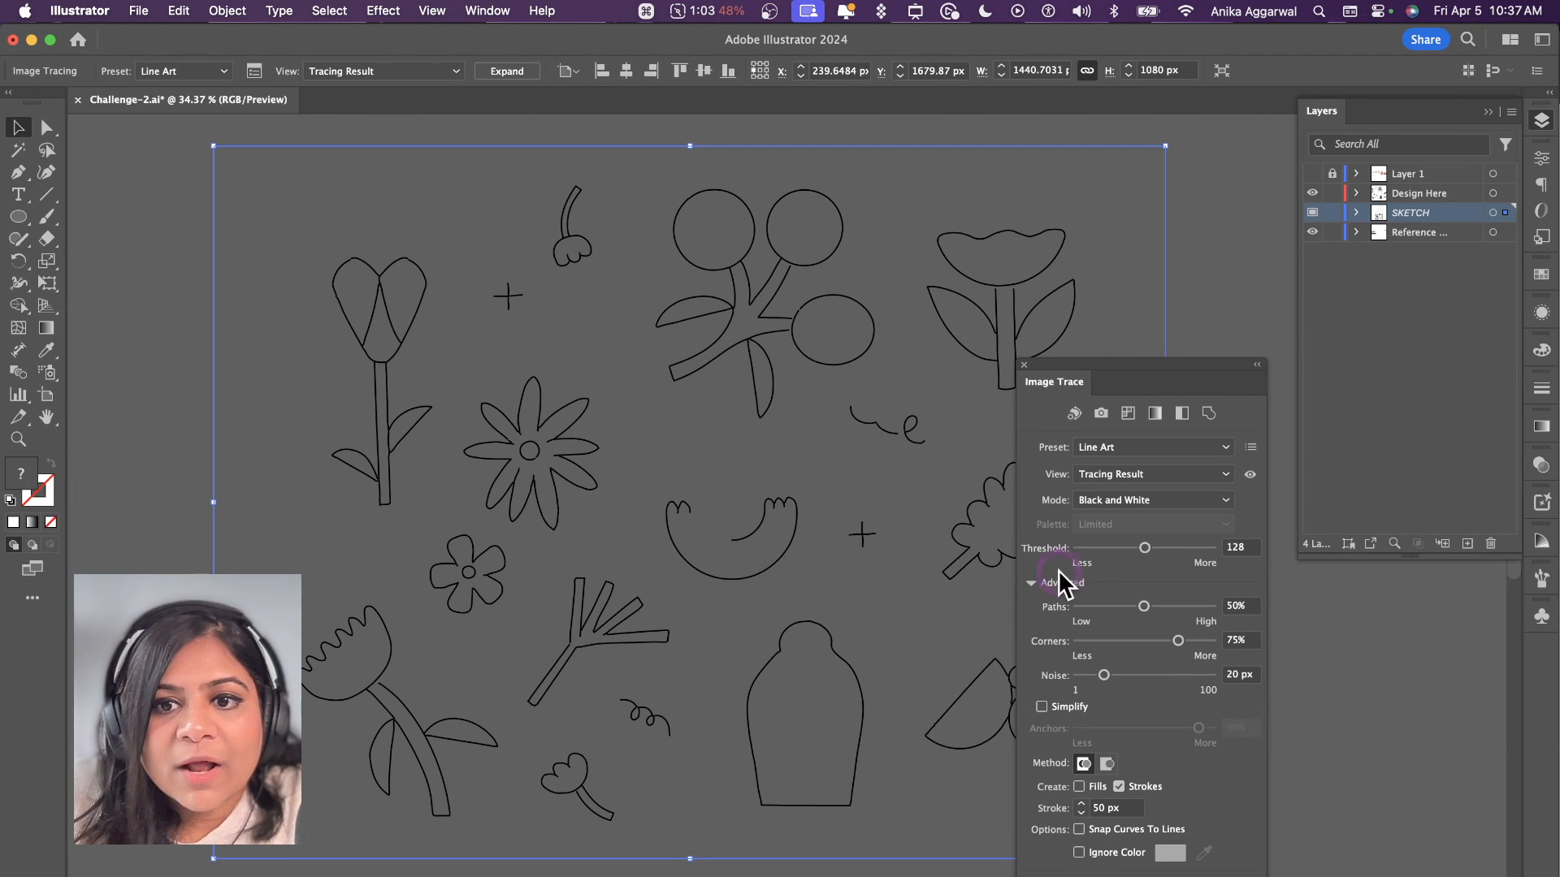
left_click_drag(1178, 551, 1177, 543)
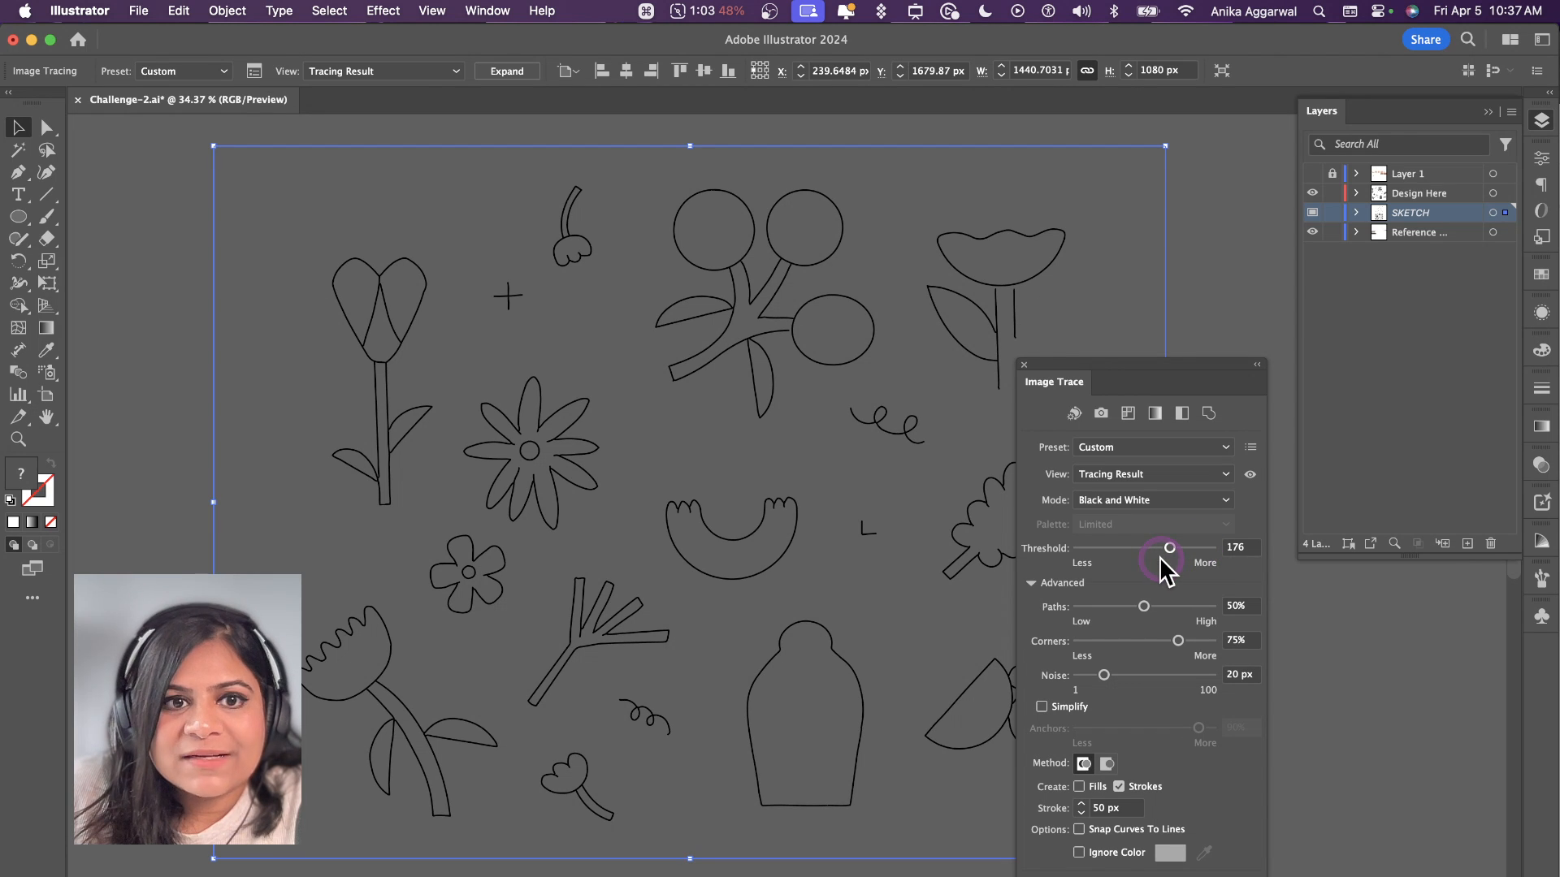
left_click_drag(1170, 548, 1193, 549)
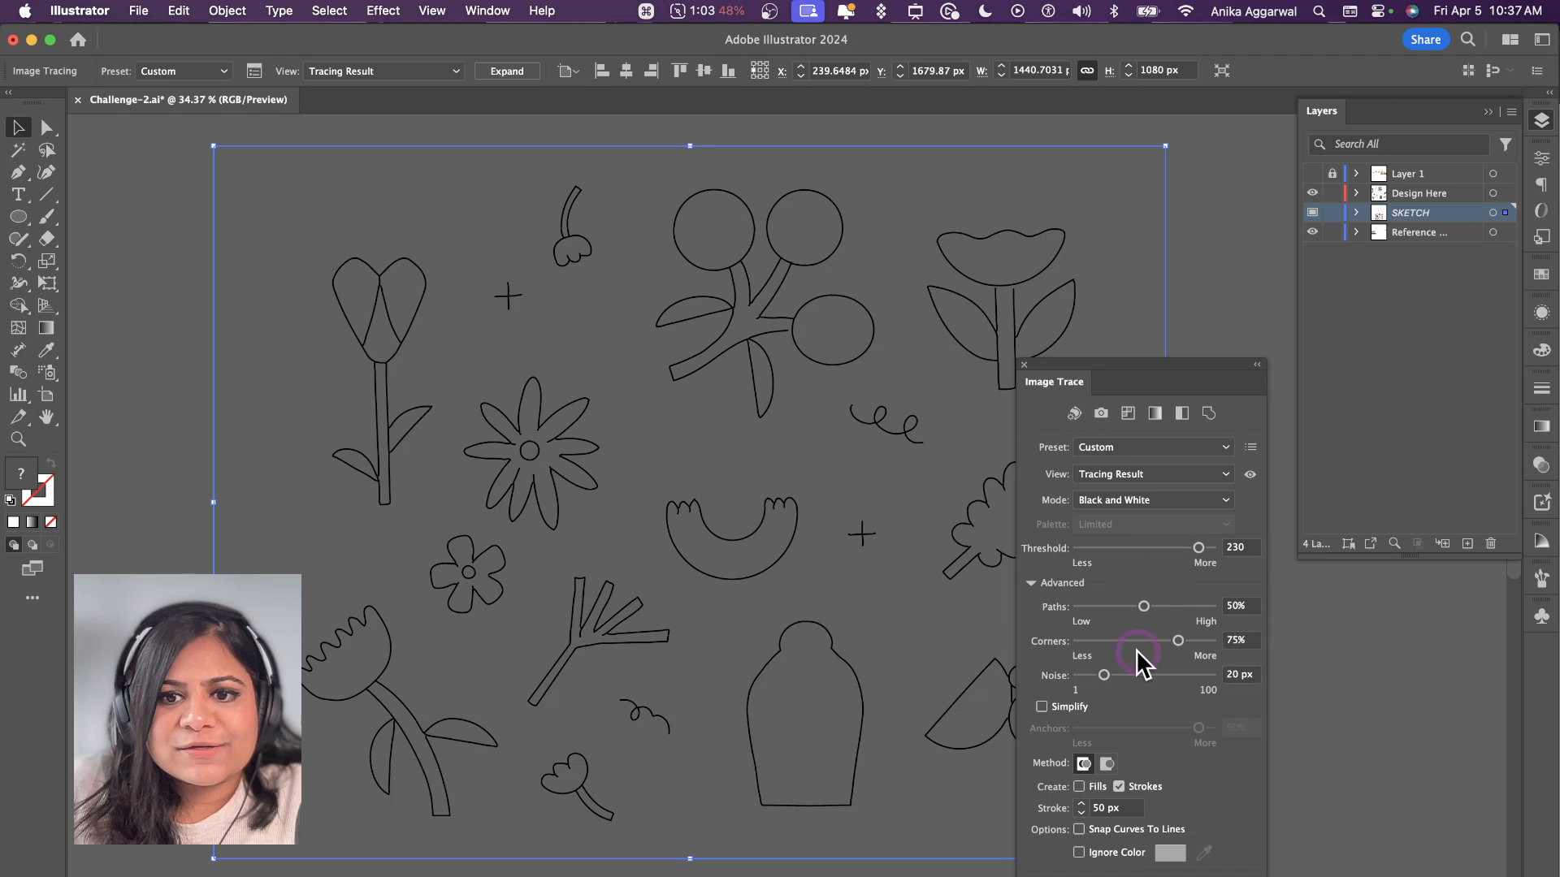
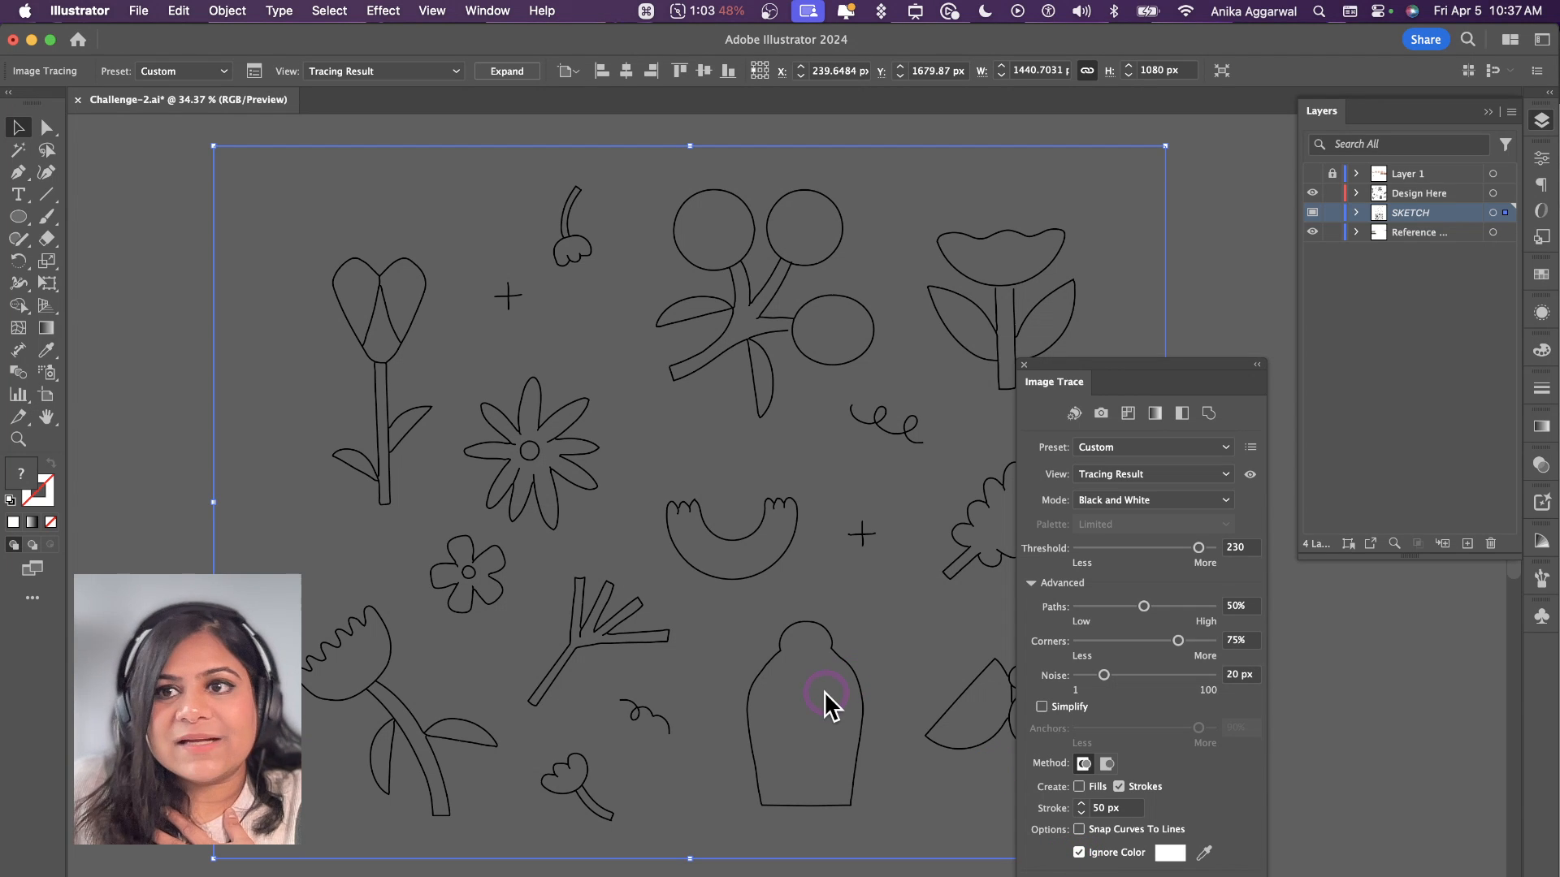
Step: Undo the last Ignore Color change in the Image Trace settings and raise the Paths value to 86%
key("super+z")
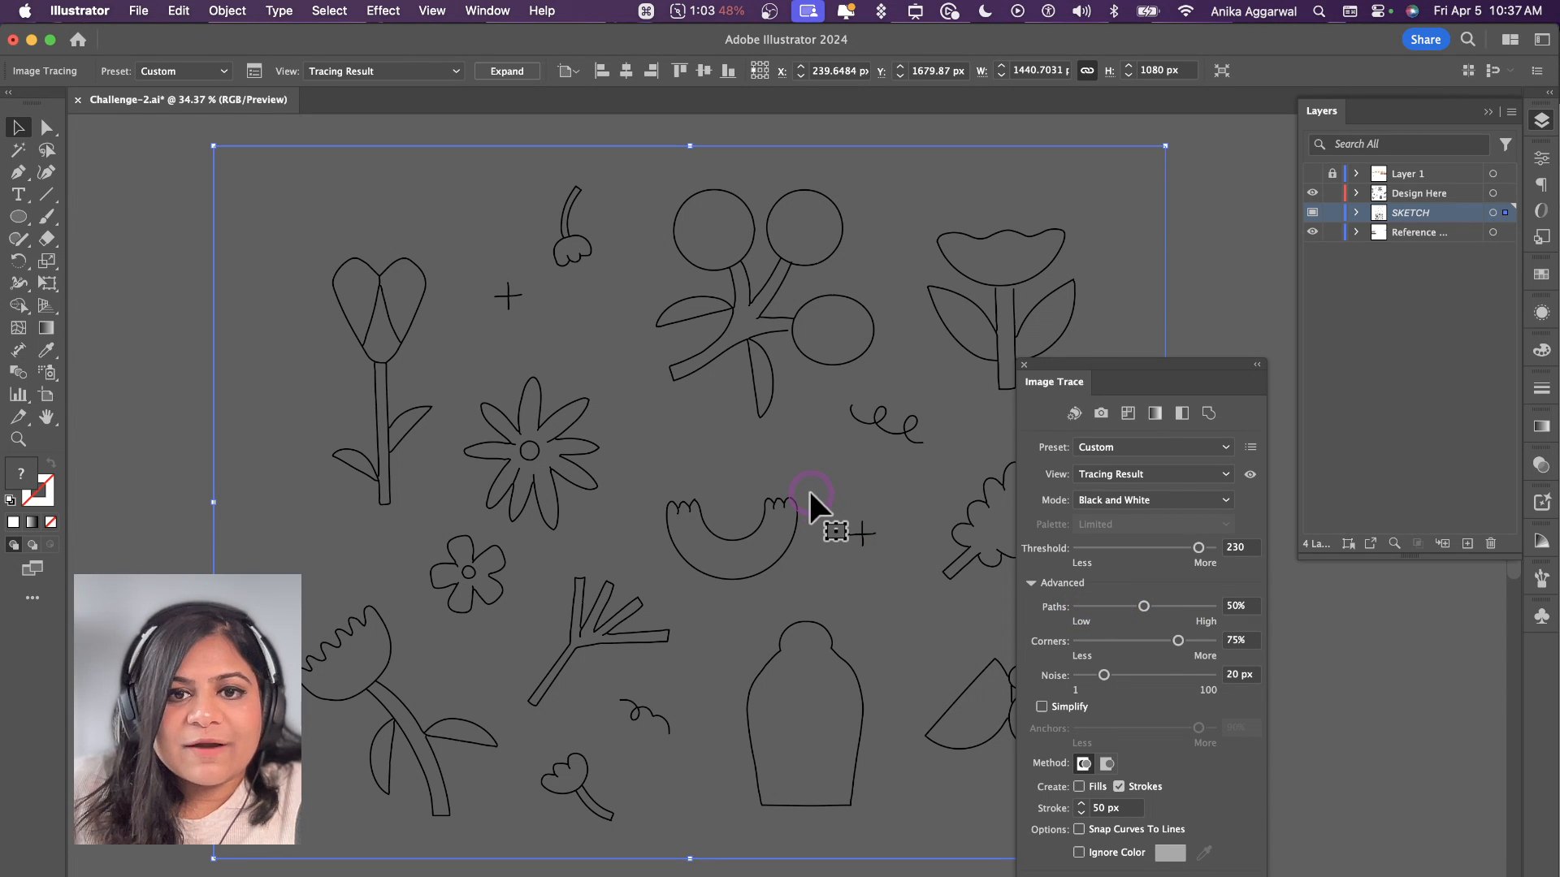
scroll(810, 492, "down", 10)
scroll(810, 492, "up", 8)
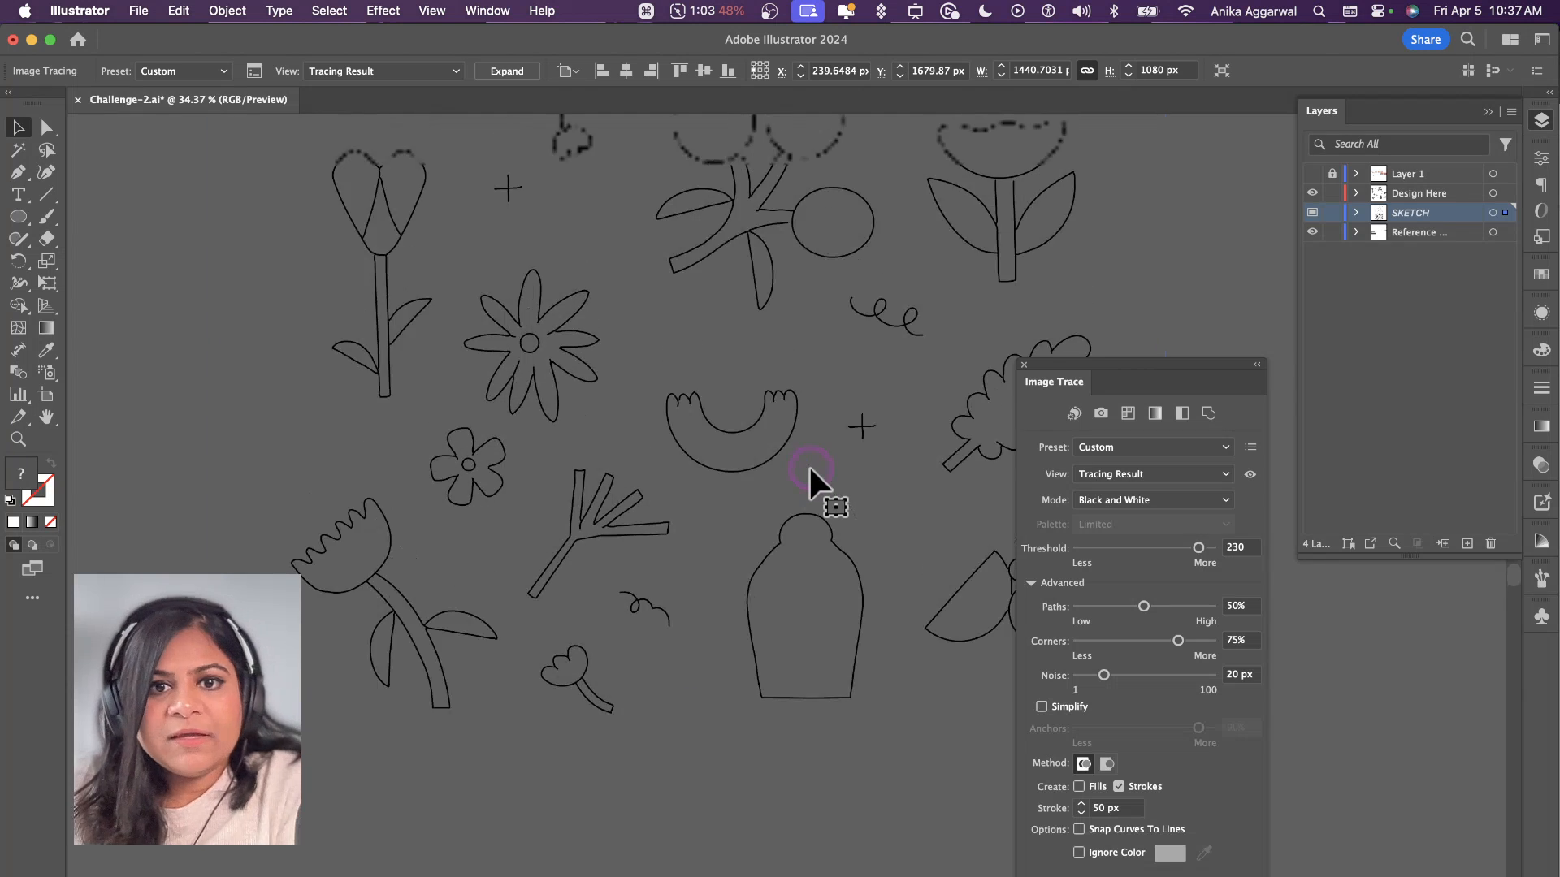
scroll(811, 471, "up", 10)
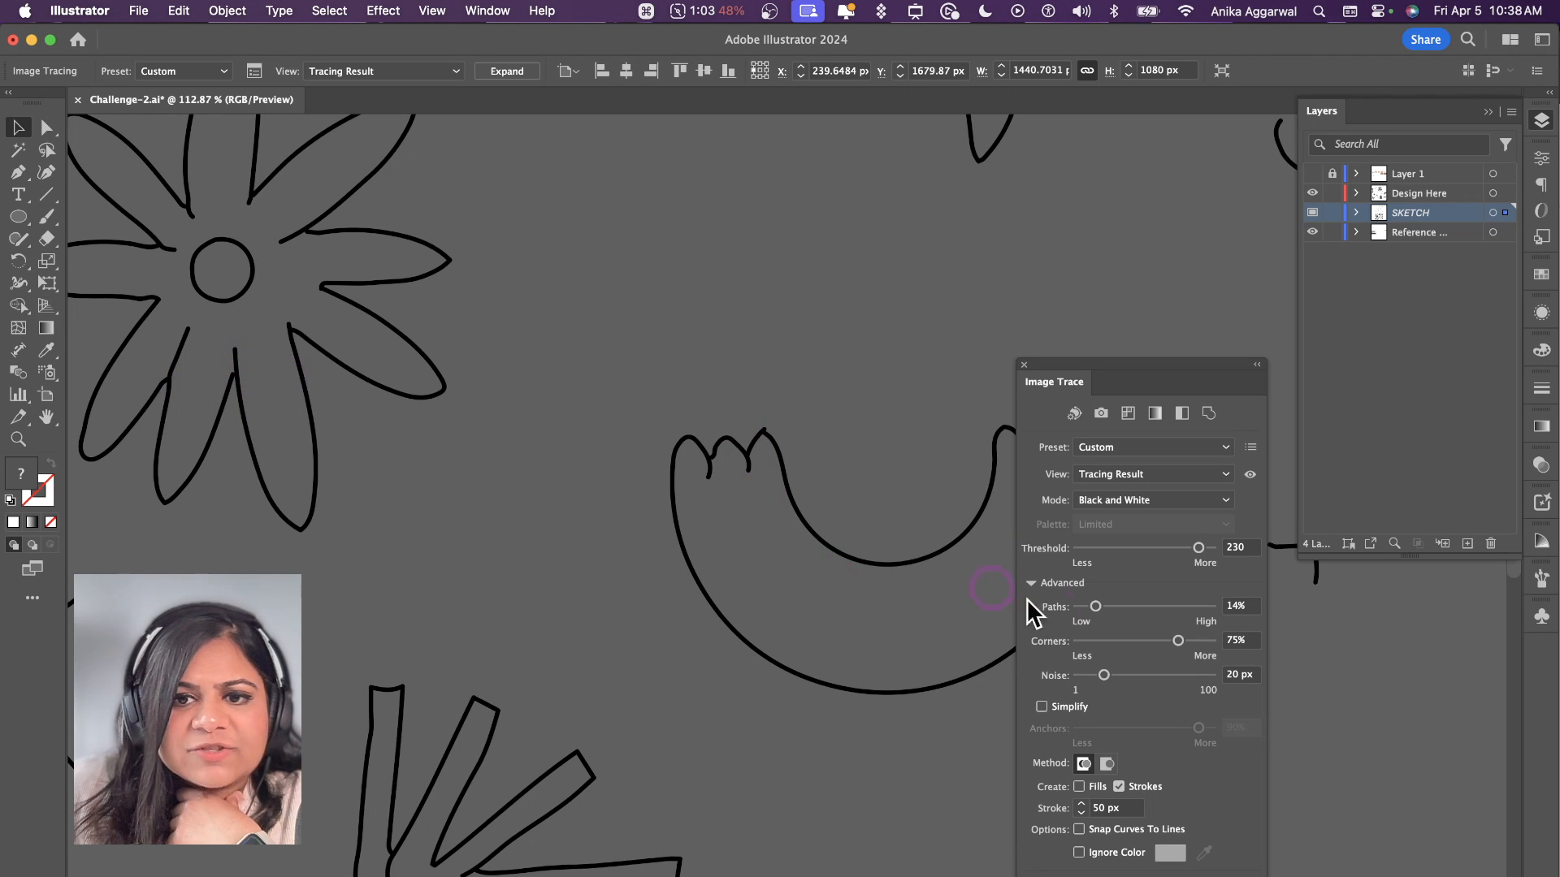
left_click(1166, 606)
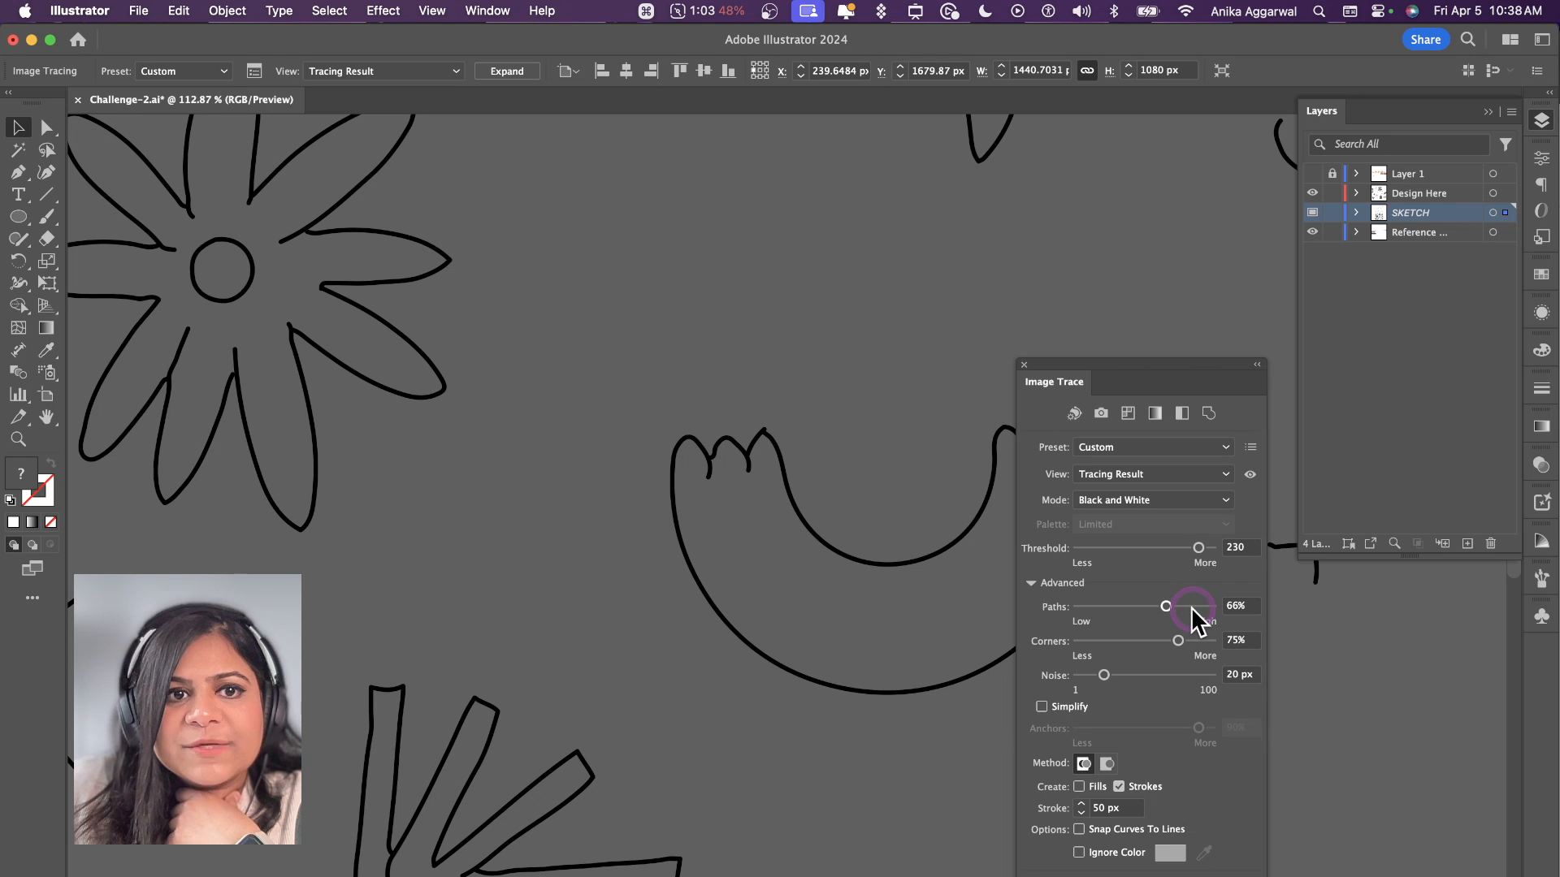
left_click(1110, 446)
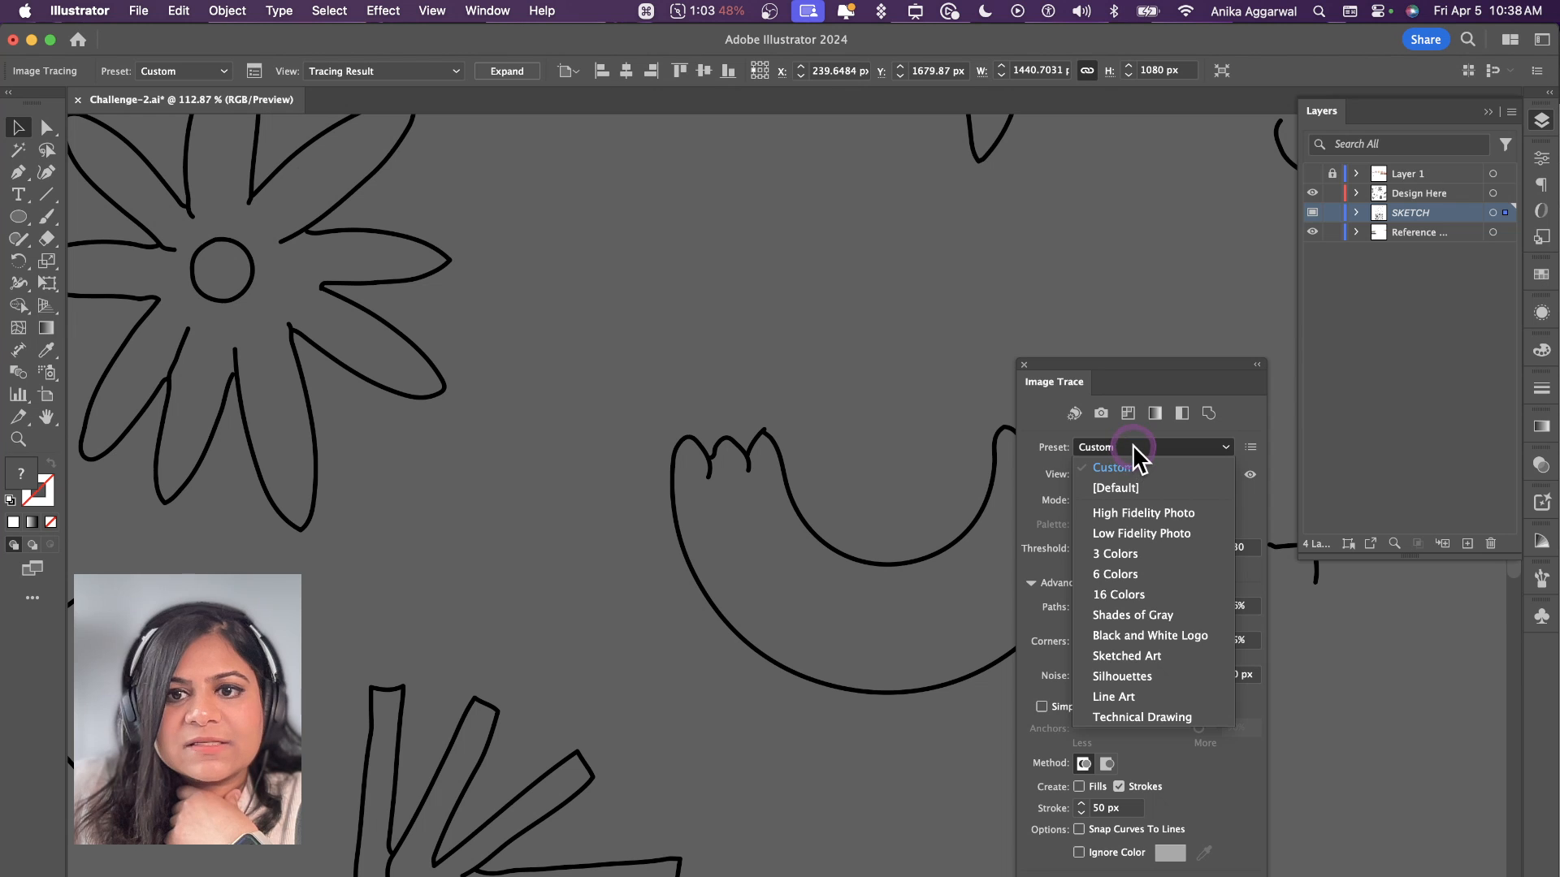
left_click(1132, 446)
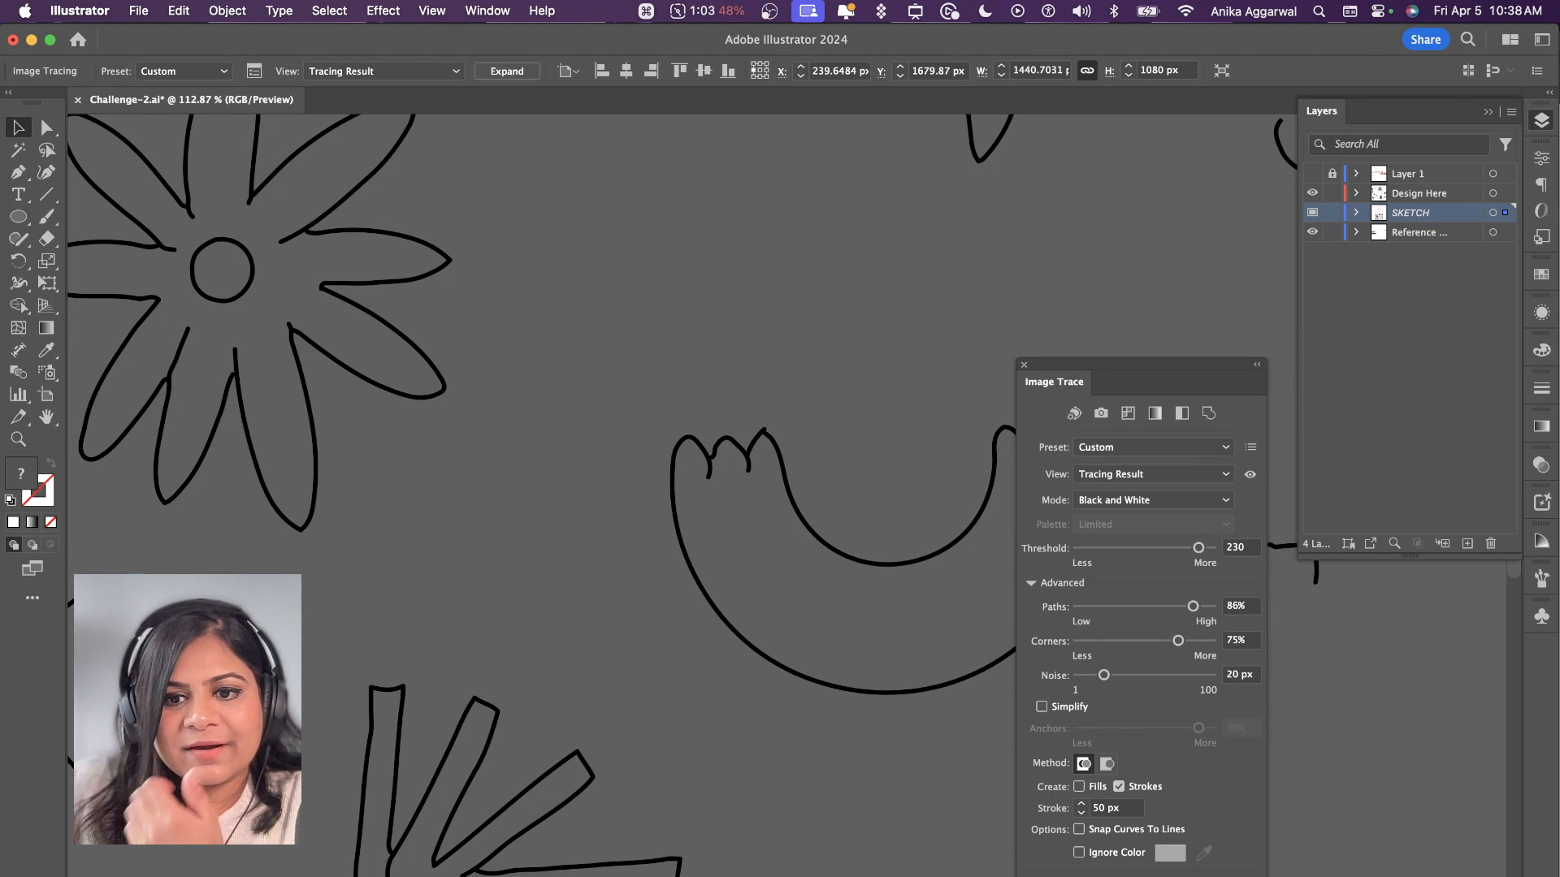
Step: Expand the tracing result into editable paths and ungroup the traced artwork
left_click(514, 72)
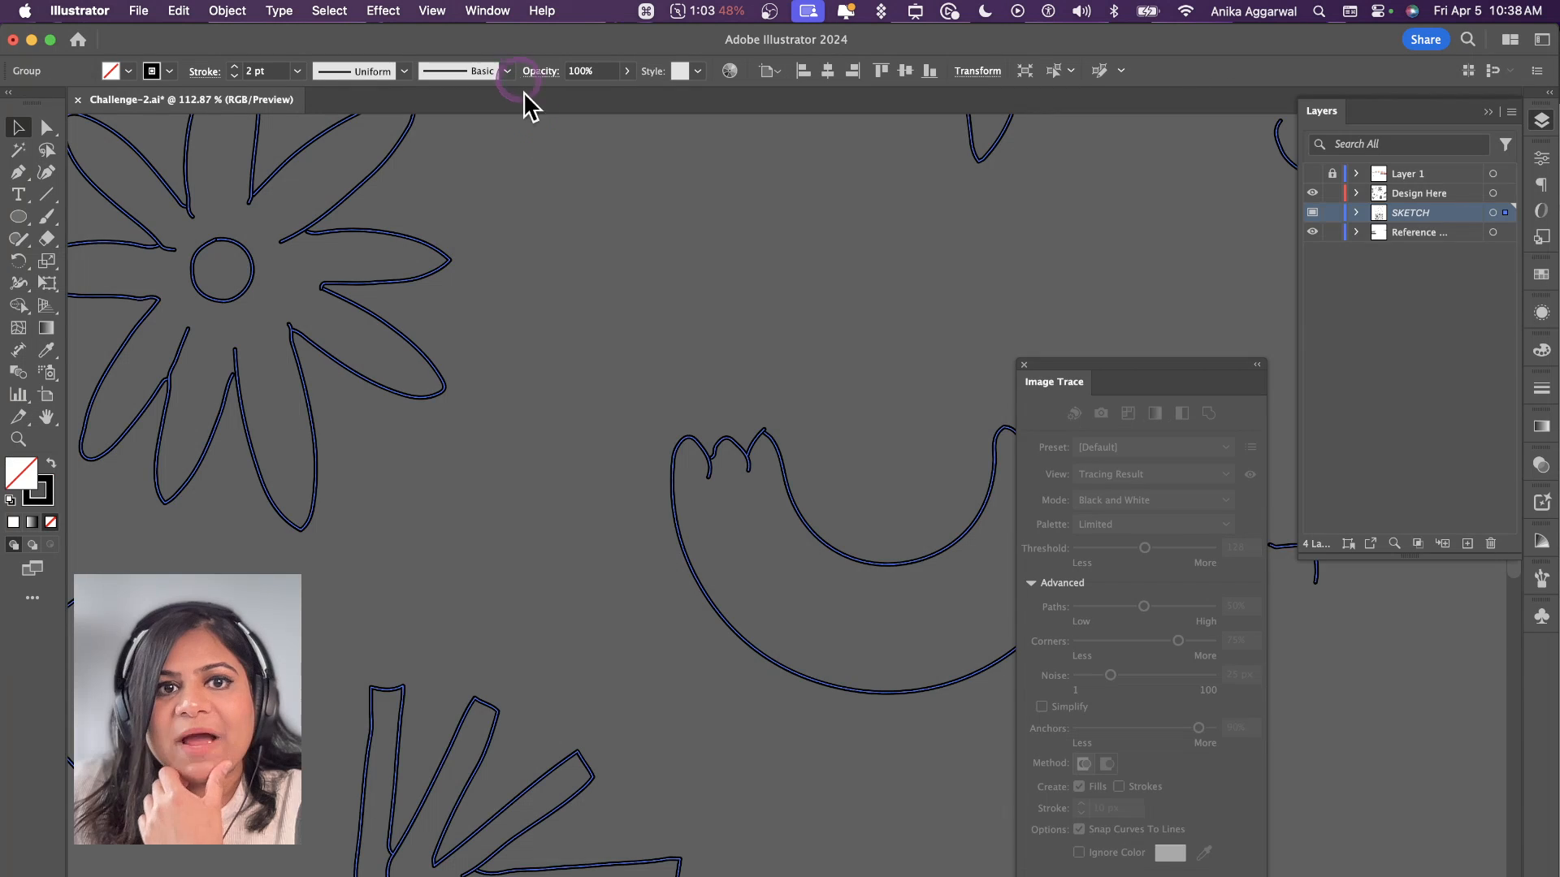
left_click(660, 317)
scroll(660, 318, "down", 5)
scroll(660, 318, "up", 5)
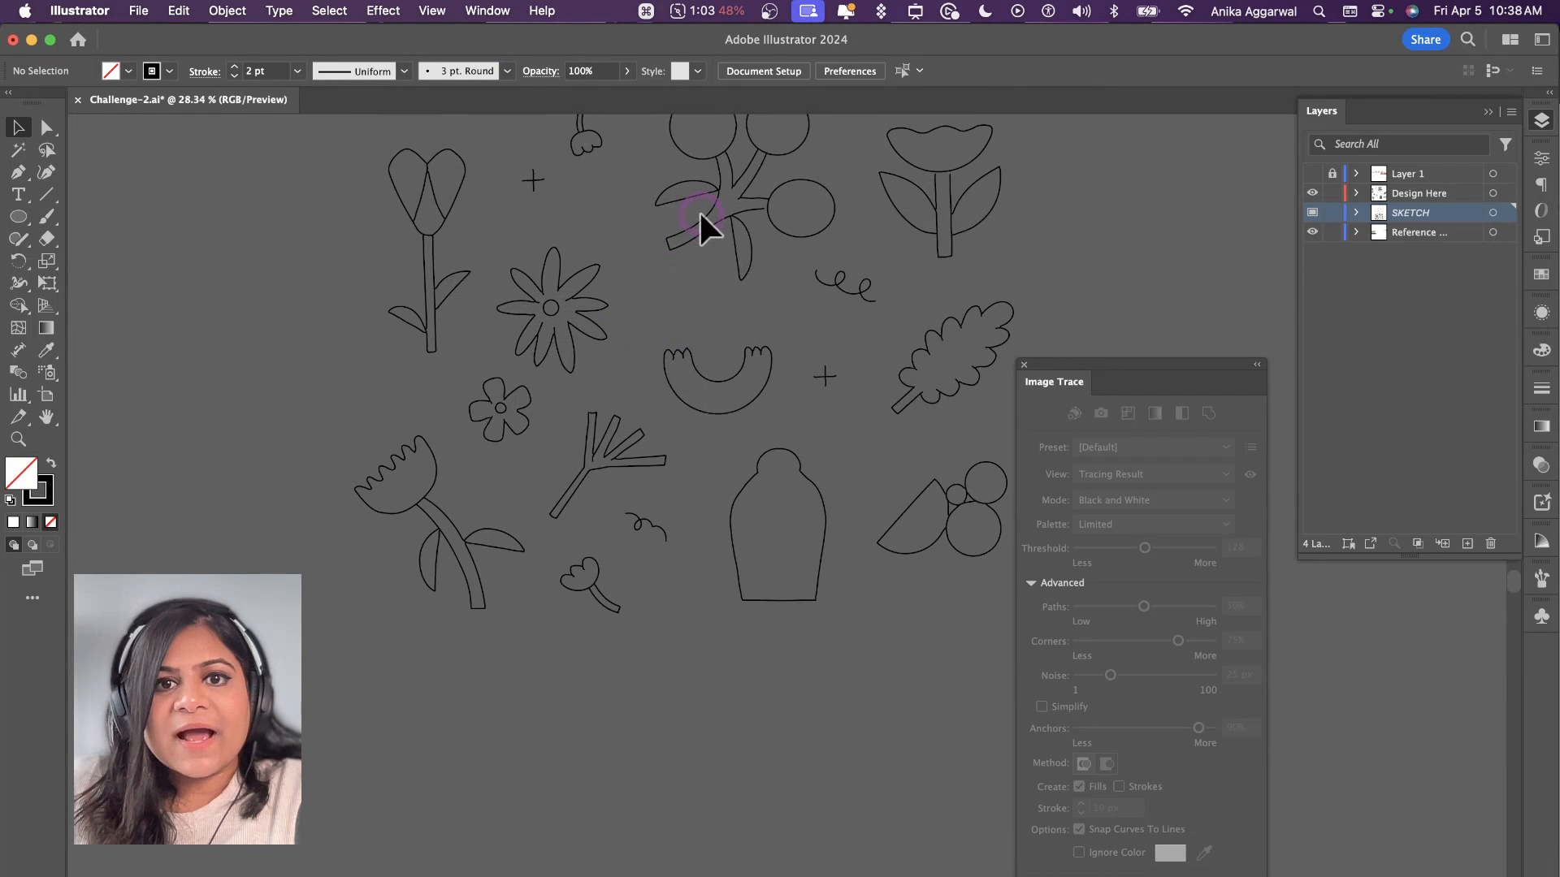
left_click(701, 208)
scroll(743, 197, "up", 5)
scroll(745, 199, "up", 3)
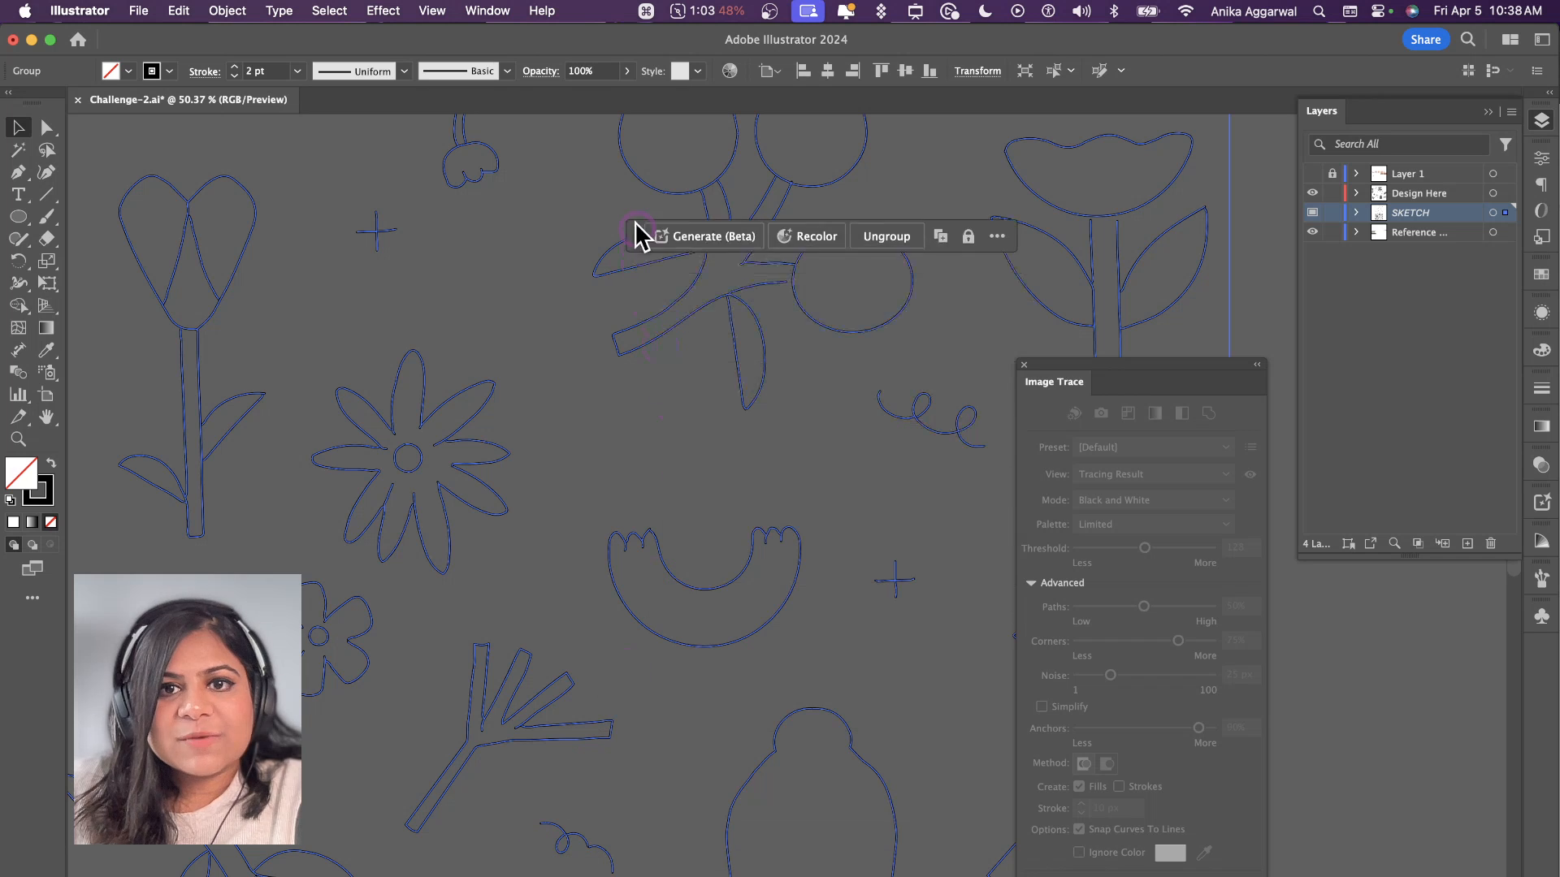
left_click(926, 169)
left_click(866, 232)
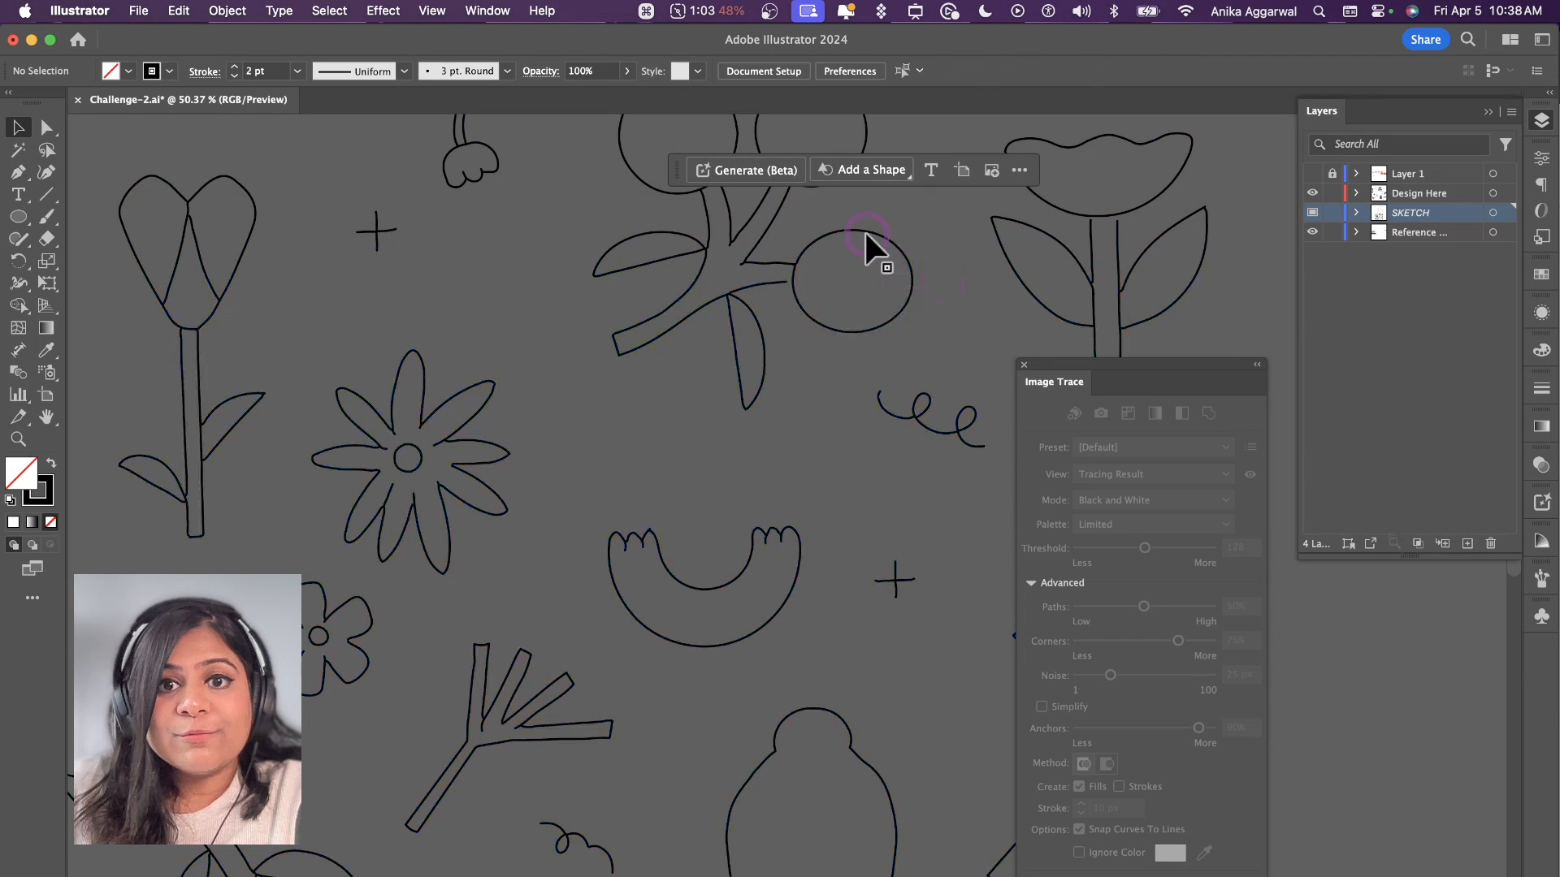
Step: Swap fill and stroke on the three traced berry circles so that each is solid black without an outline
left_click_drag(859, 244, 912, 266)
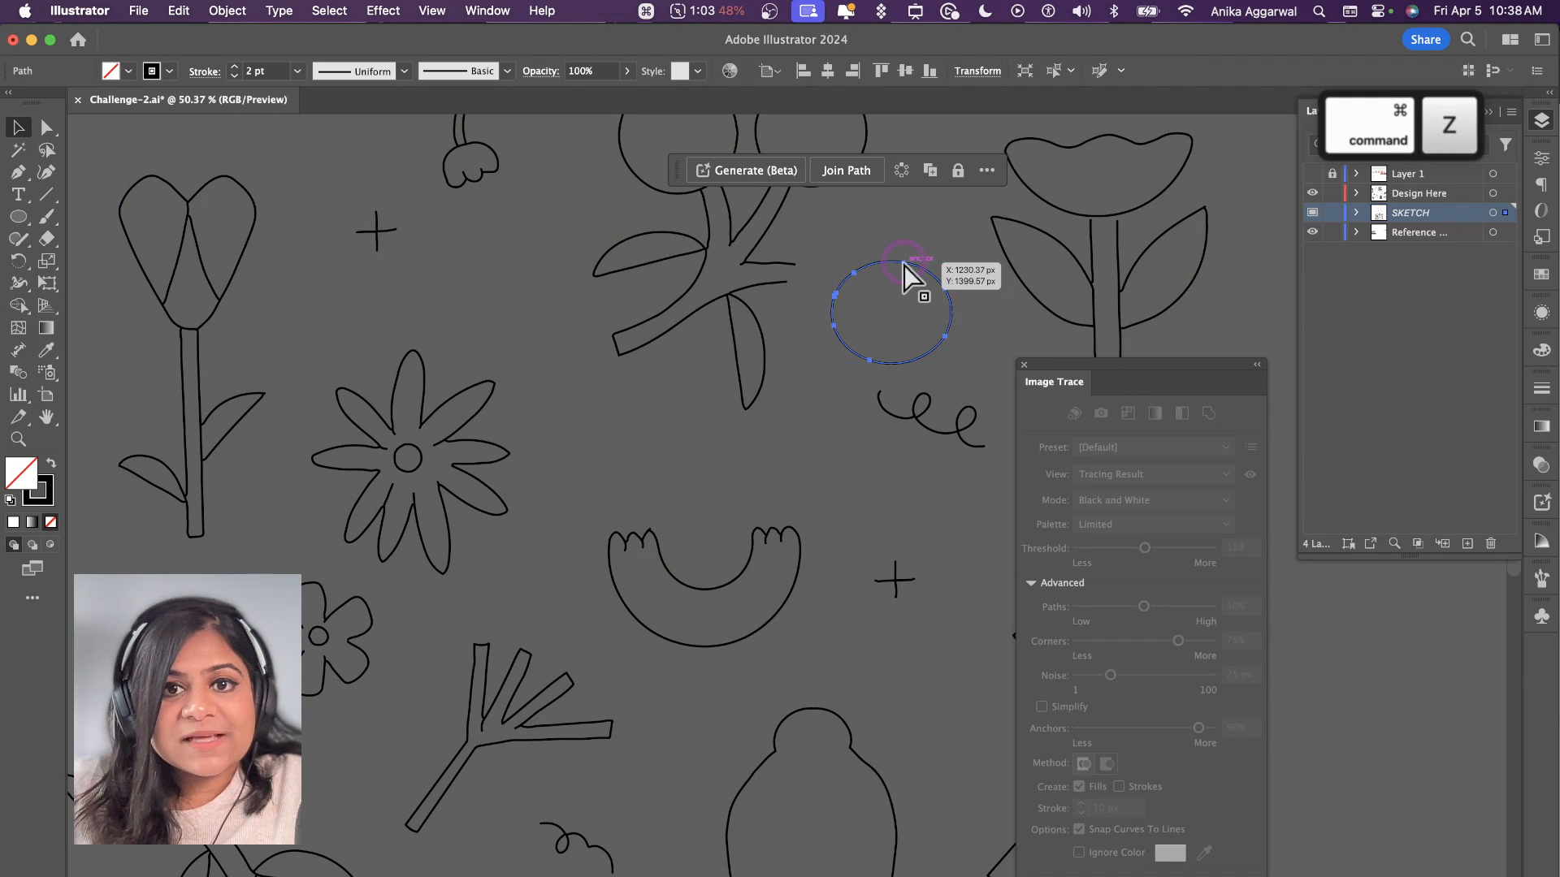
key("super+z")
key("shift+x")
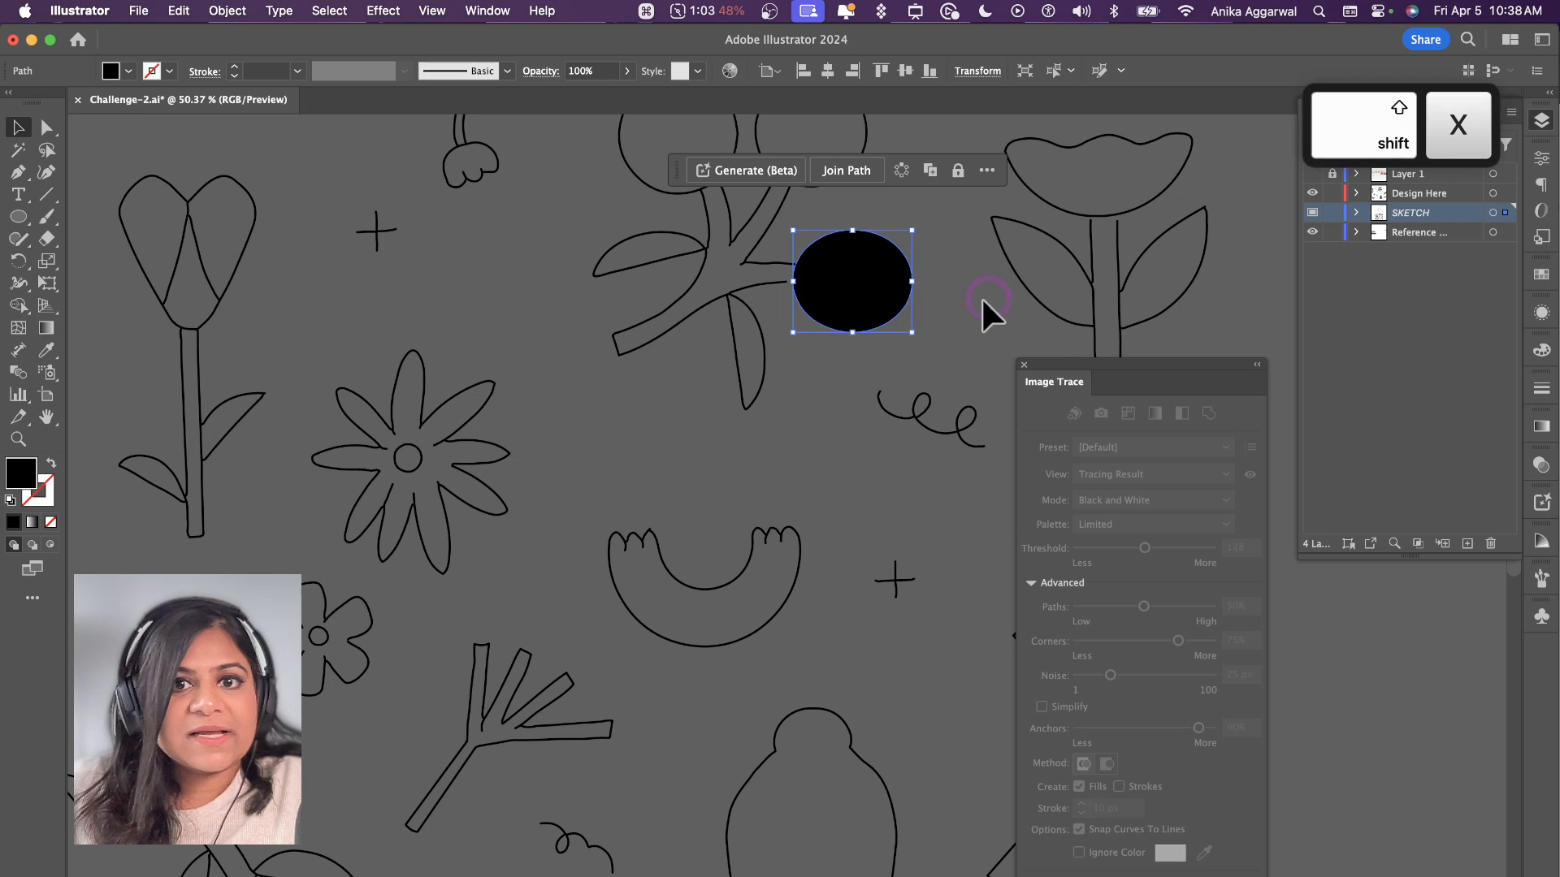
left_click(942, 259)
scroll(938, 254, "up", 2)
left_click(852, 198)
key("shift+x")
left_click(691, 230)
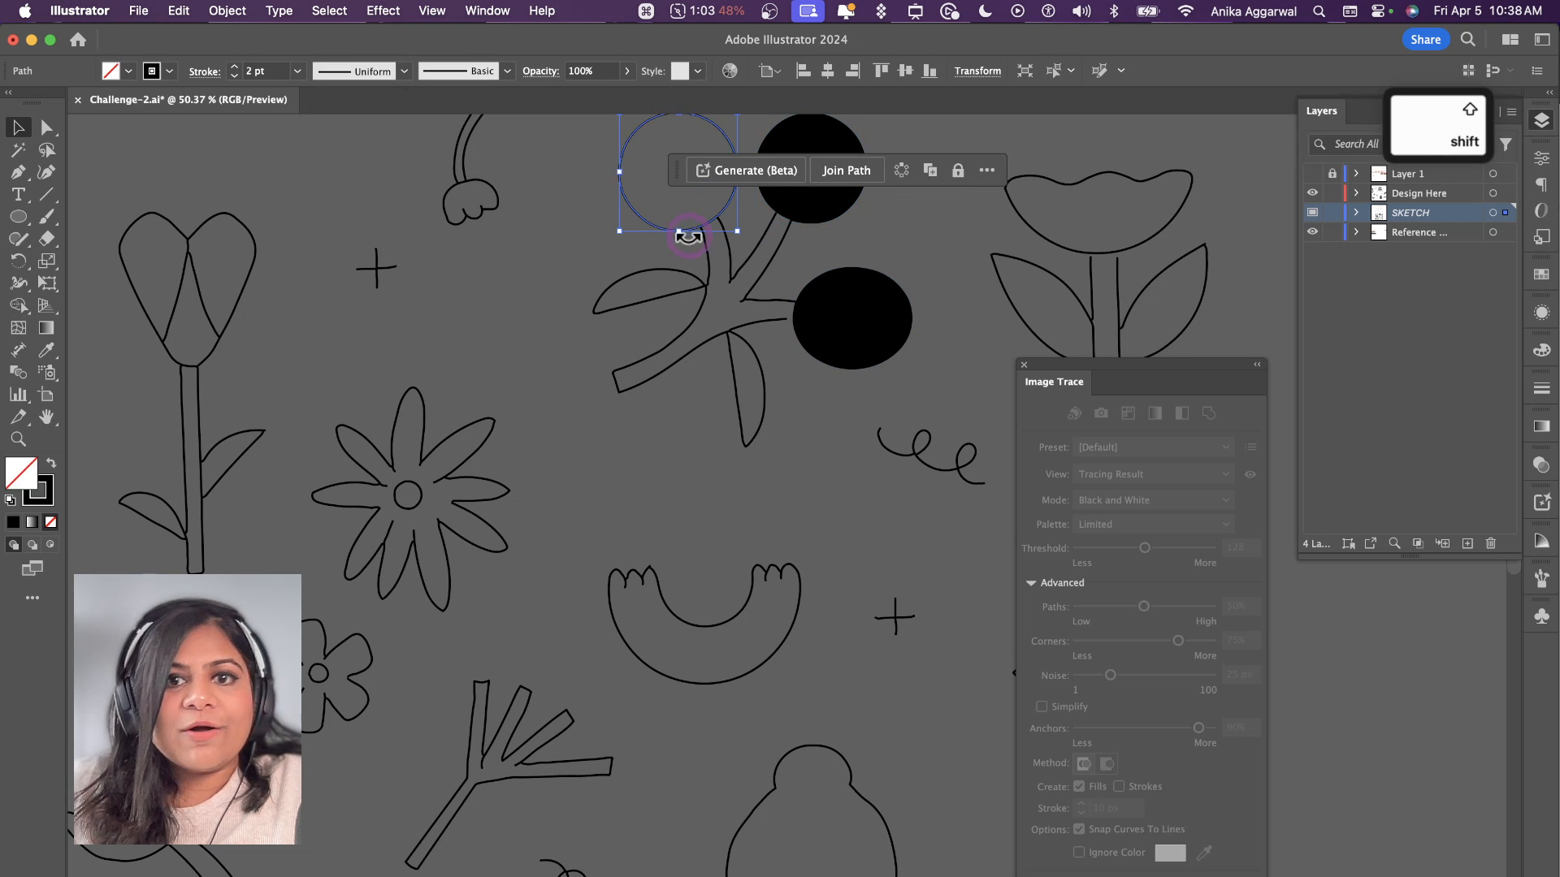
key("shift+x")
left_click(655, 476)
Step: Close the Image Trace settings
scroll(657, 476, "down", 3)
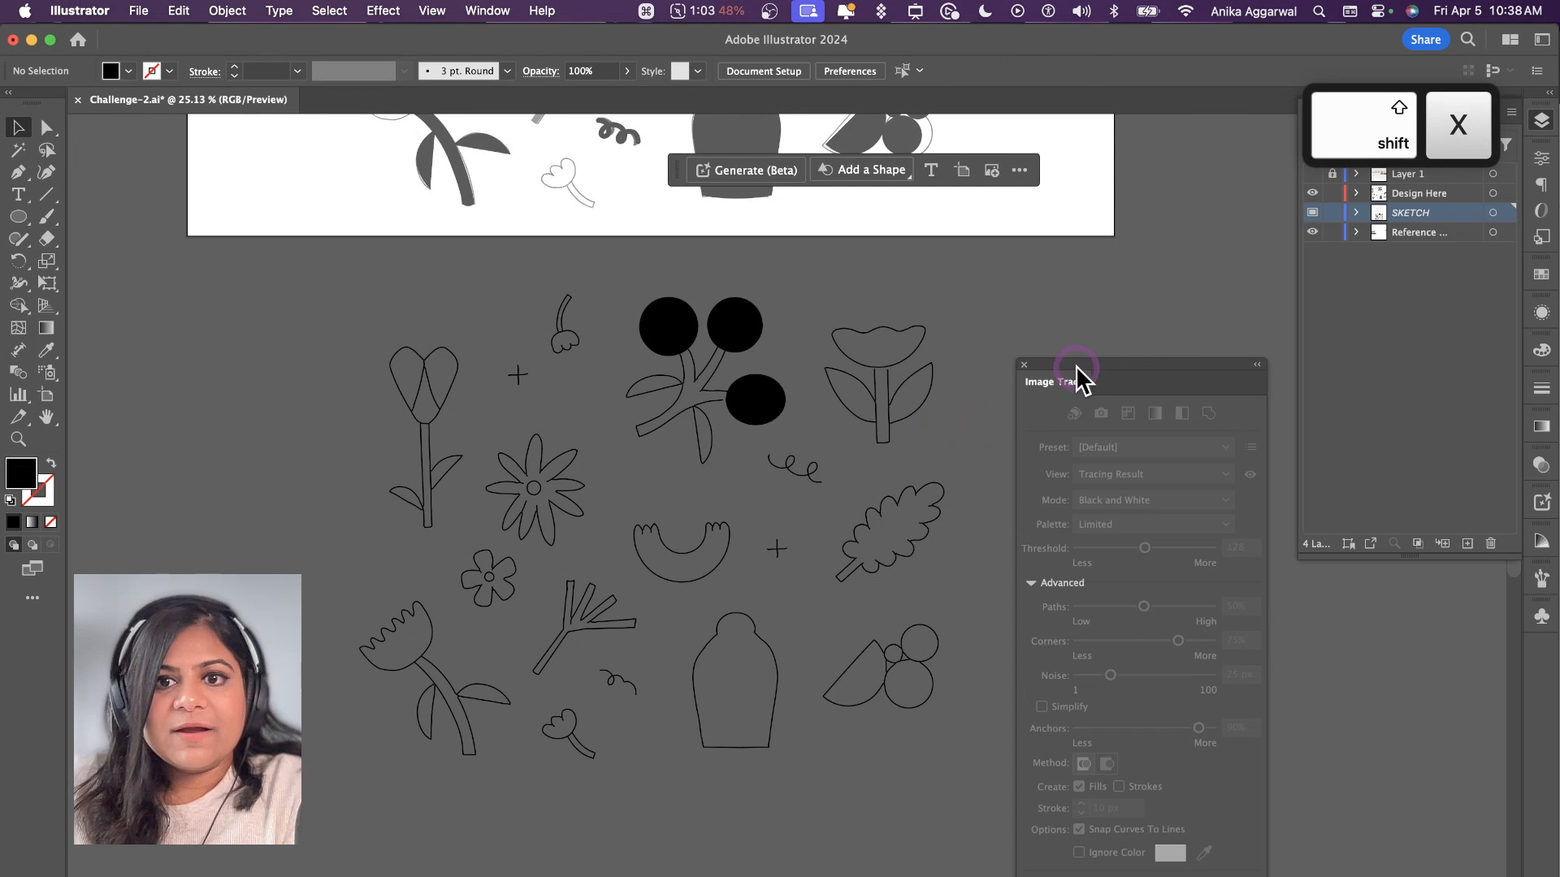
left_click_drag(1076, 367, 1252, 290)
left_click(1198, 287)
Step: Sample the palette circles to colour the artboard branch's three berries light orange, orange and red
scroll(1127, 319, "up", 6)
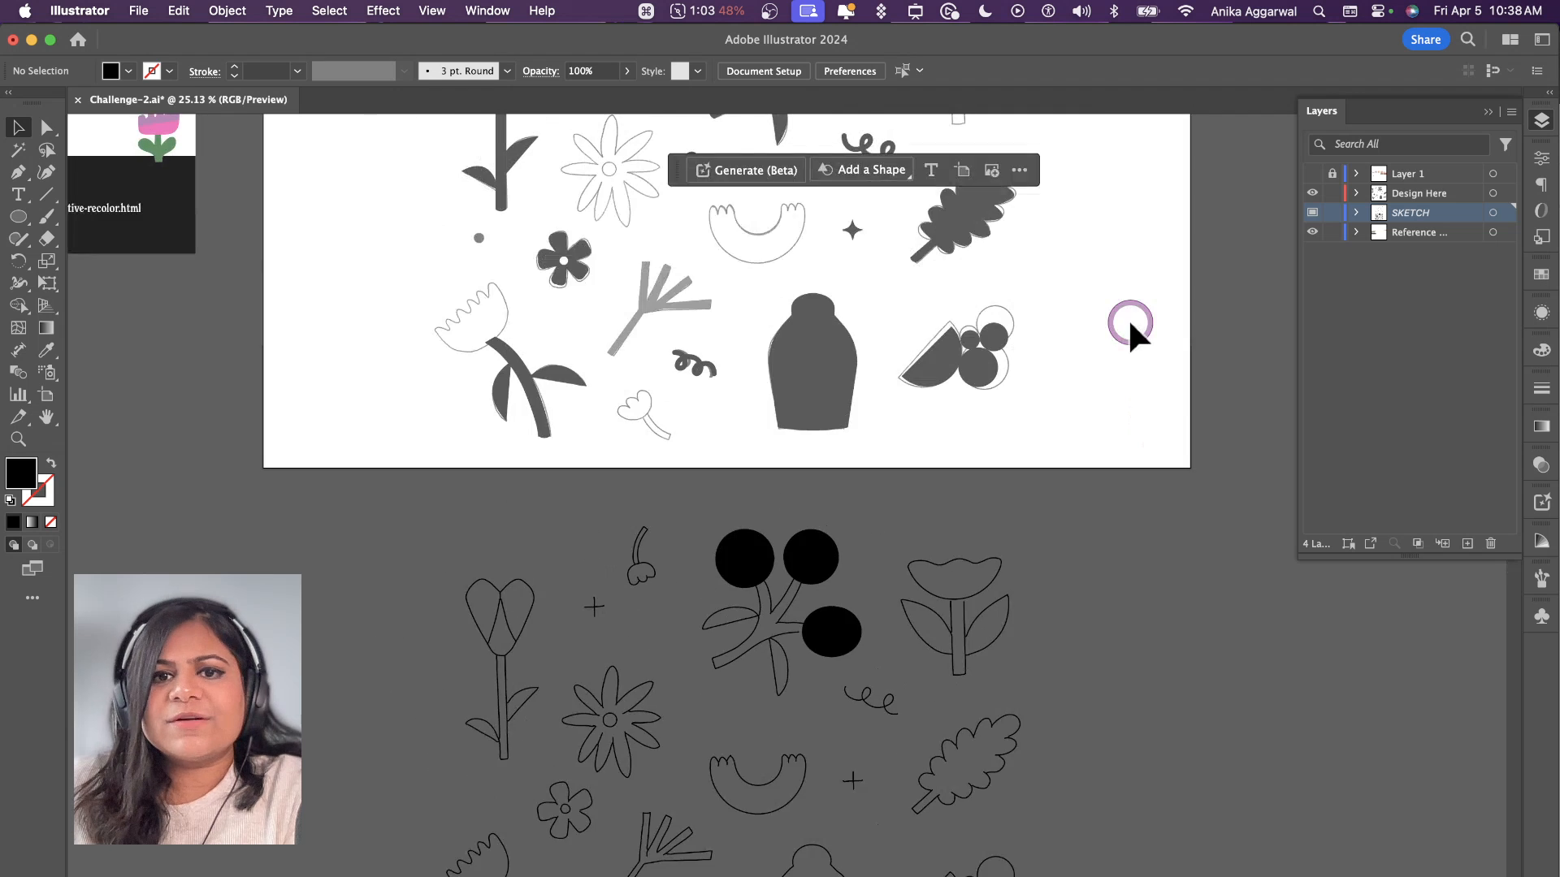
scroll(1010, 411, "up", 3)
scroll(1010, 412, "down", 4)
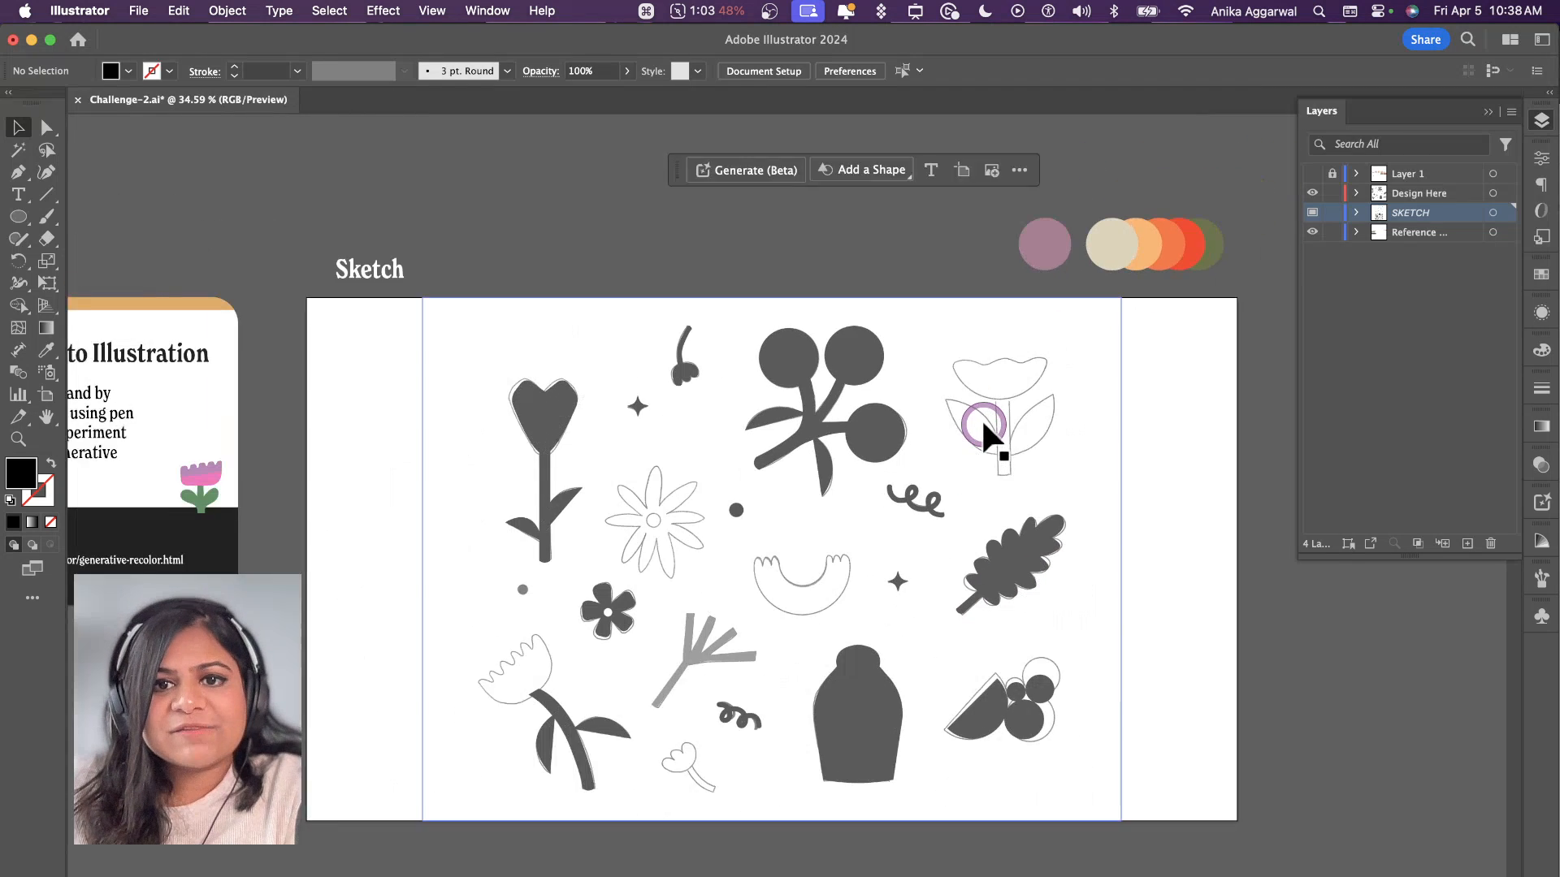
key("i")
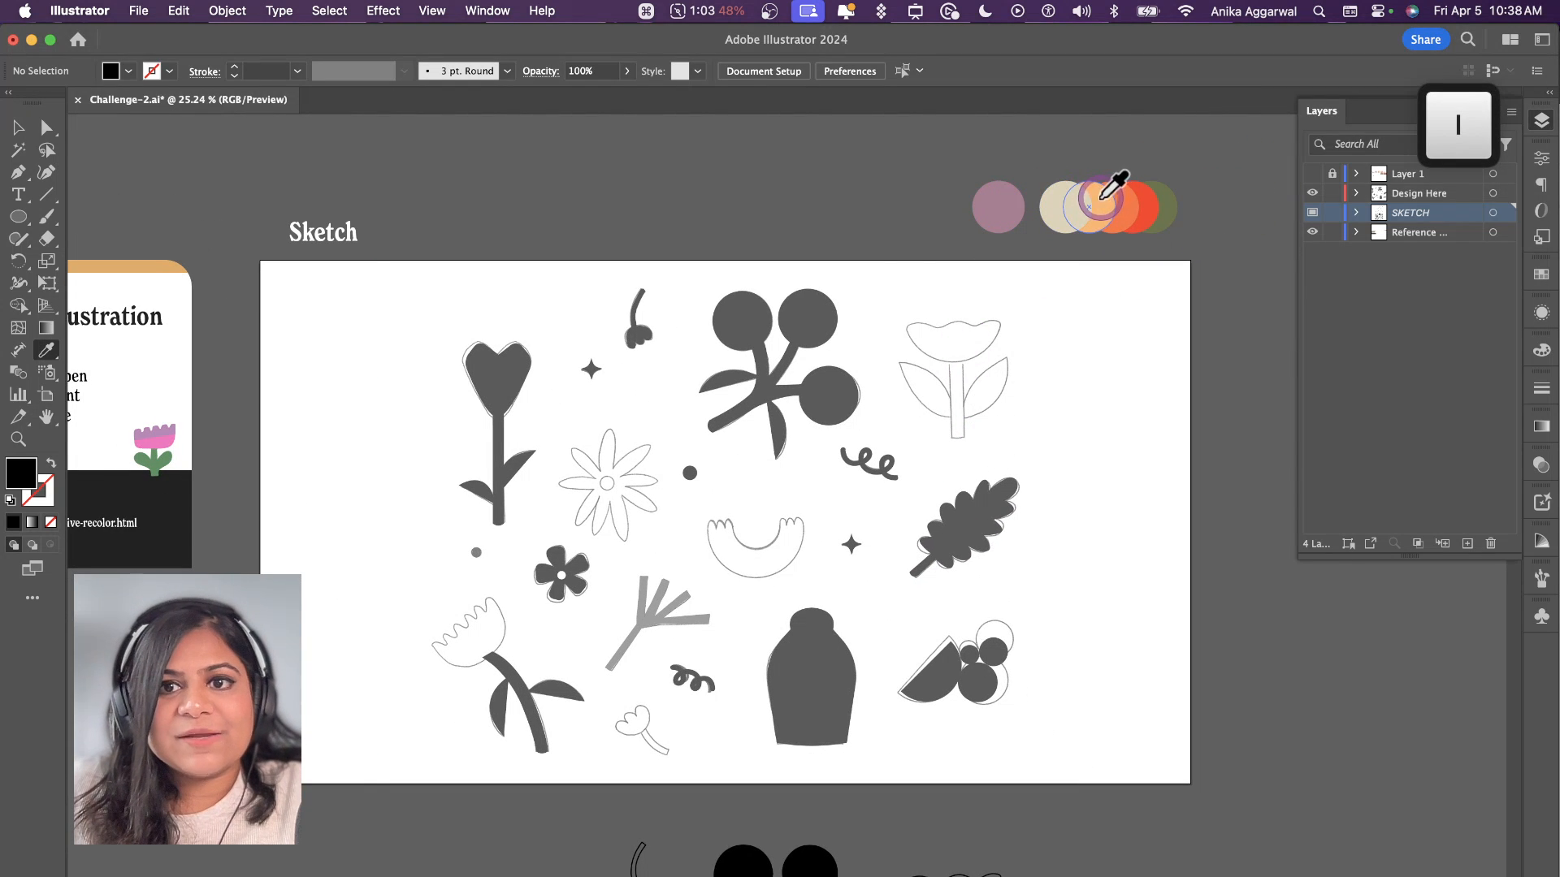
left_click(1097, 202)
left_click(788, 300, "alt")
left_click(1131, 193)
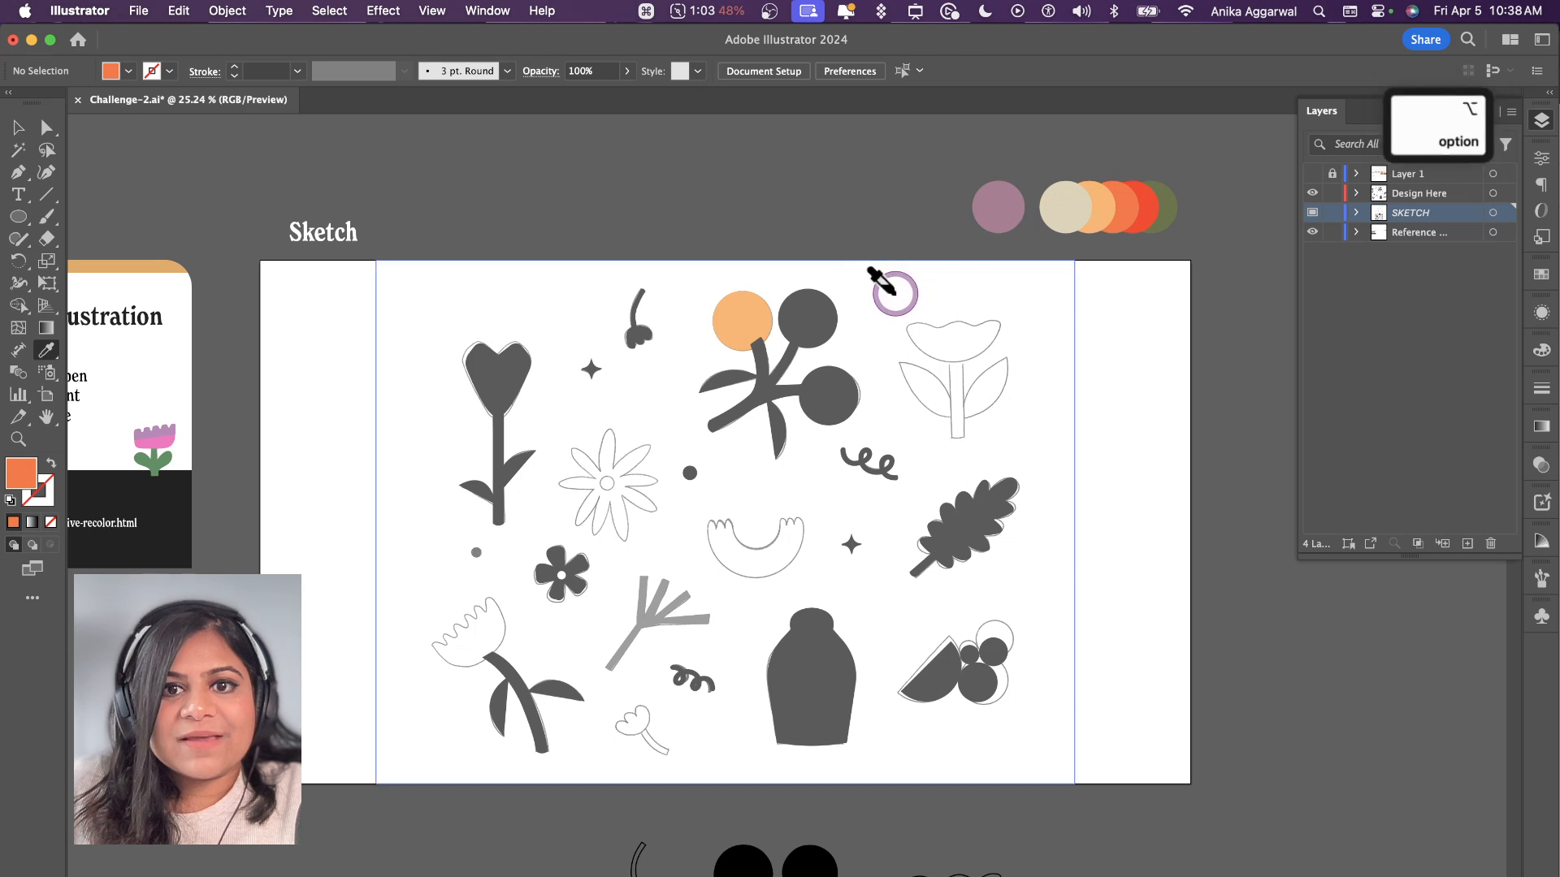
left_click(808, 319, "alt")
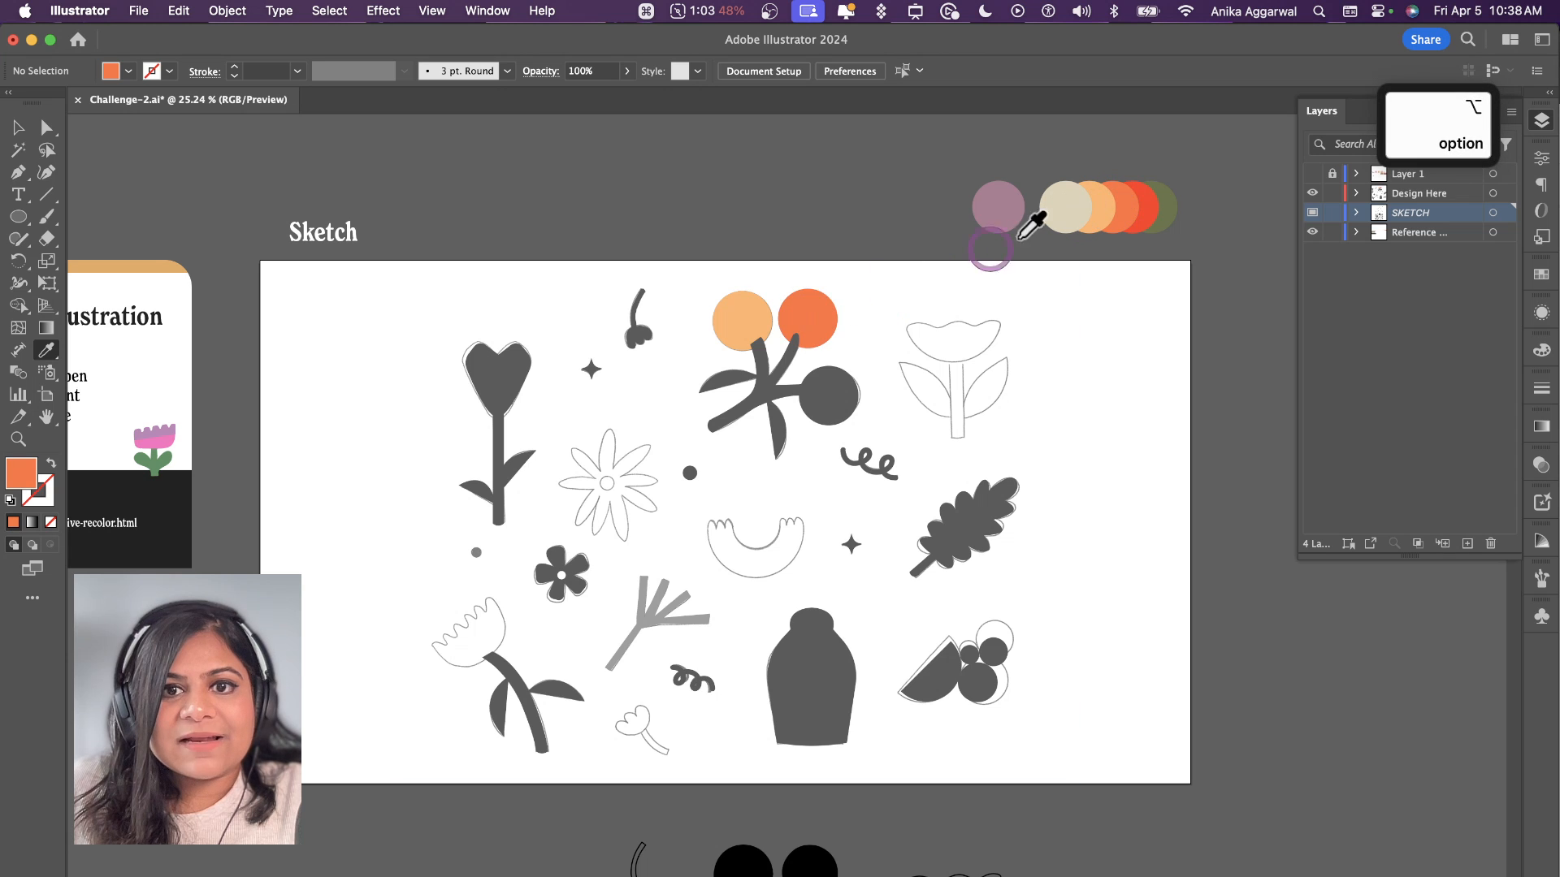
left_click(822, 382, "alt")
Step: Apply the palette green to the berry branch and its leaves, the heart-shaped flower's stem and leaves, and the lobed leaf
left_click(1174, 196)
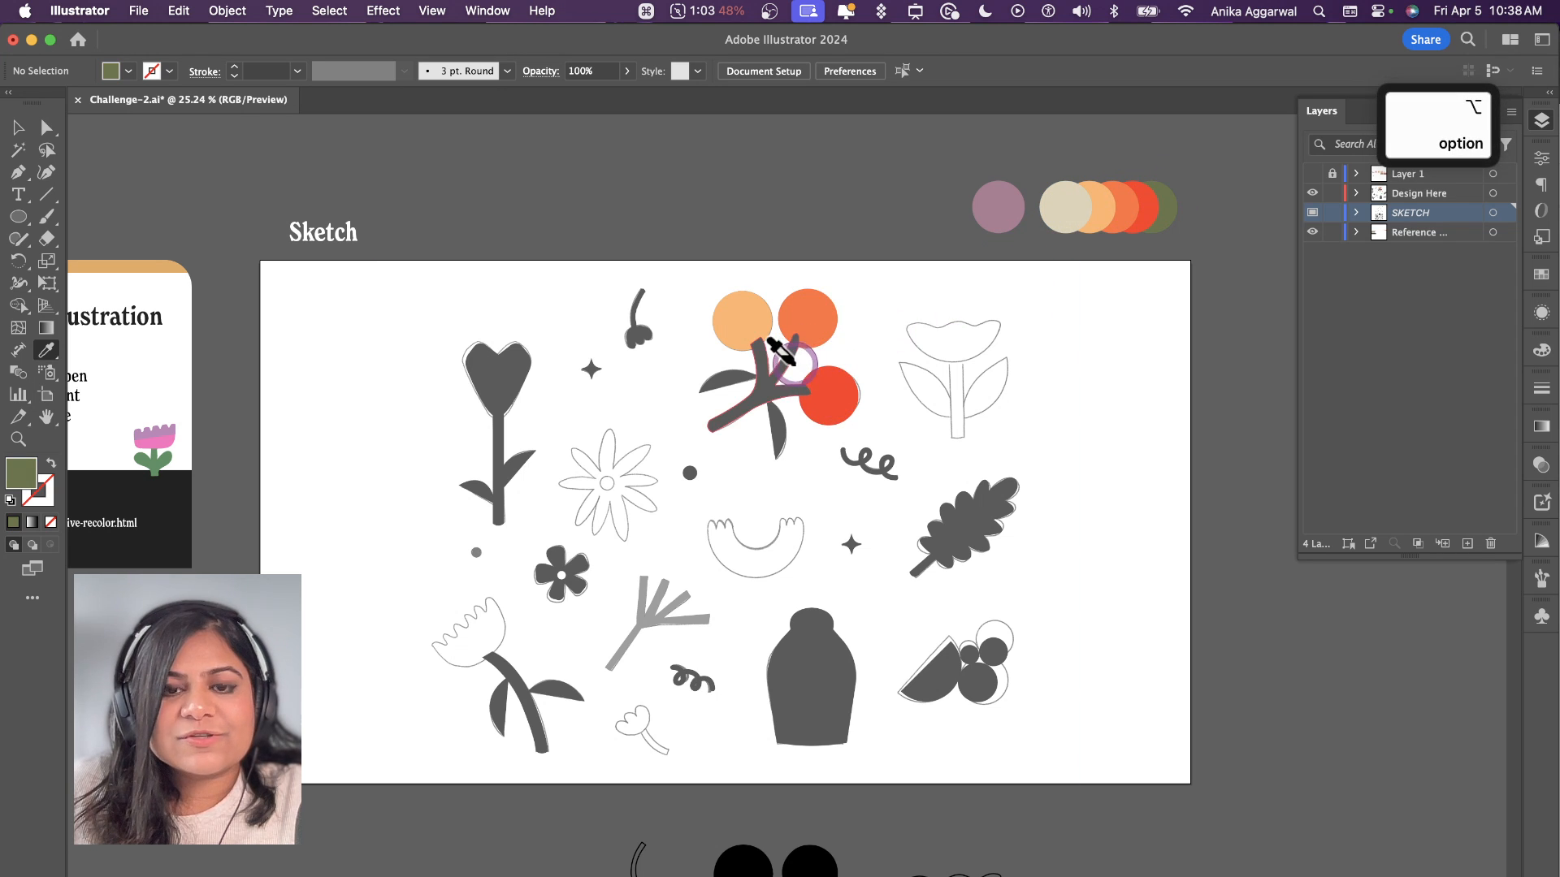
left_click(767, 362, "alt")
left_click(772, 432, "alt")
left_click(727, 380, "alt")
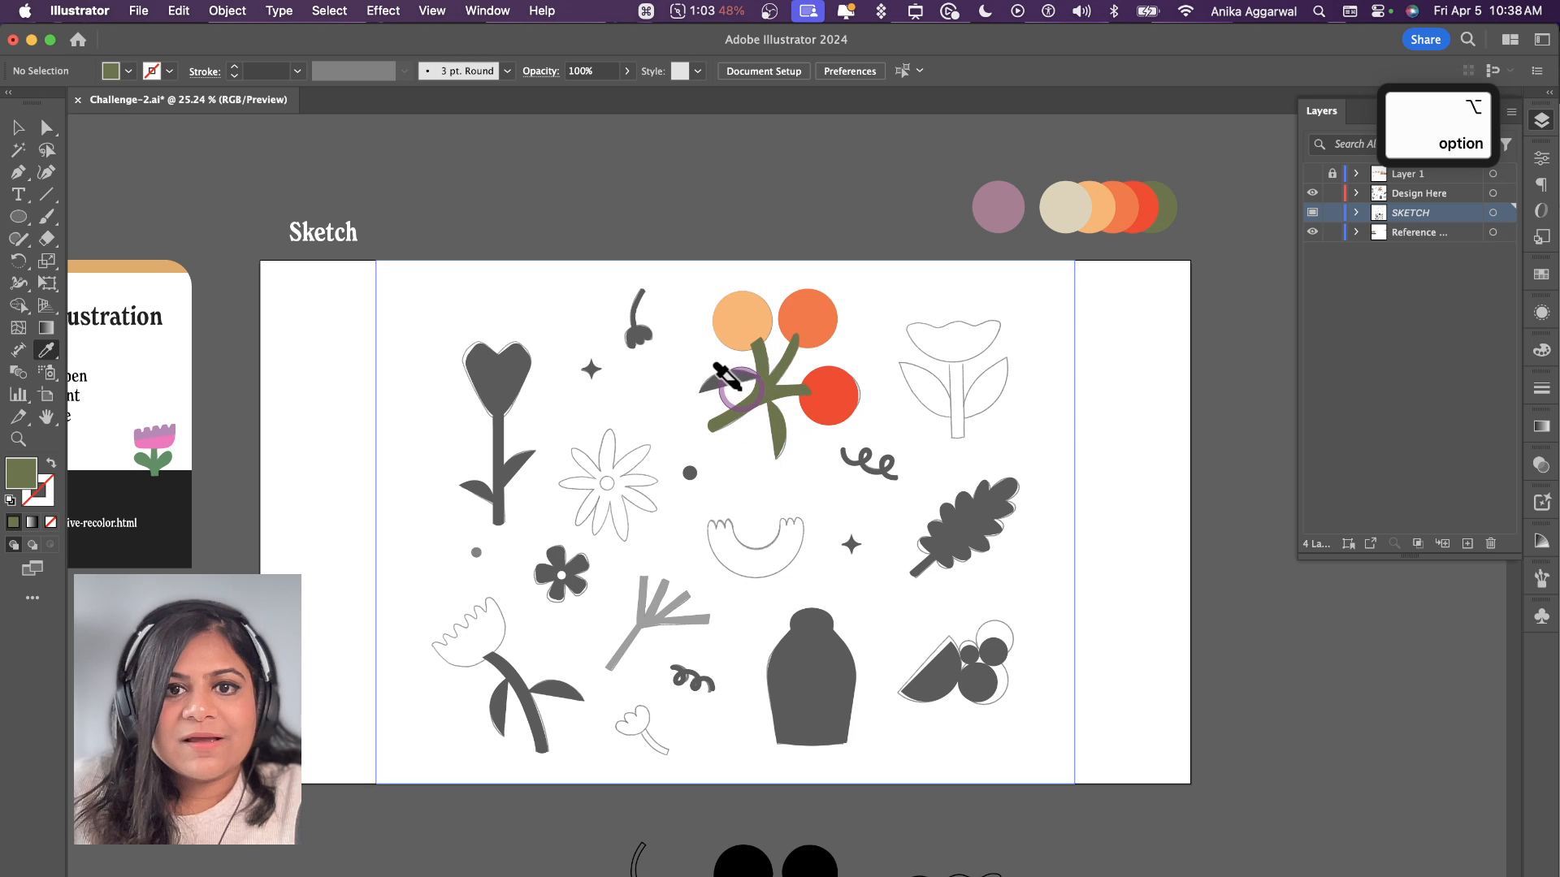
left_click(496, 470, "alt")
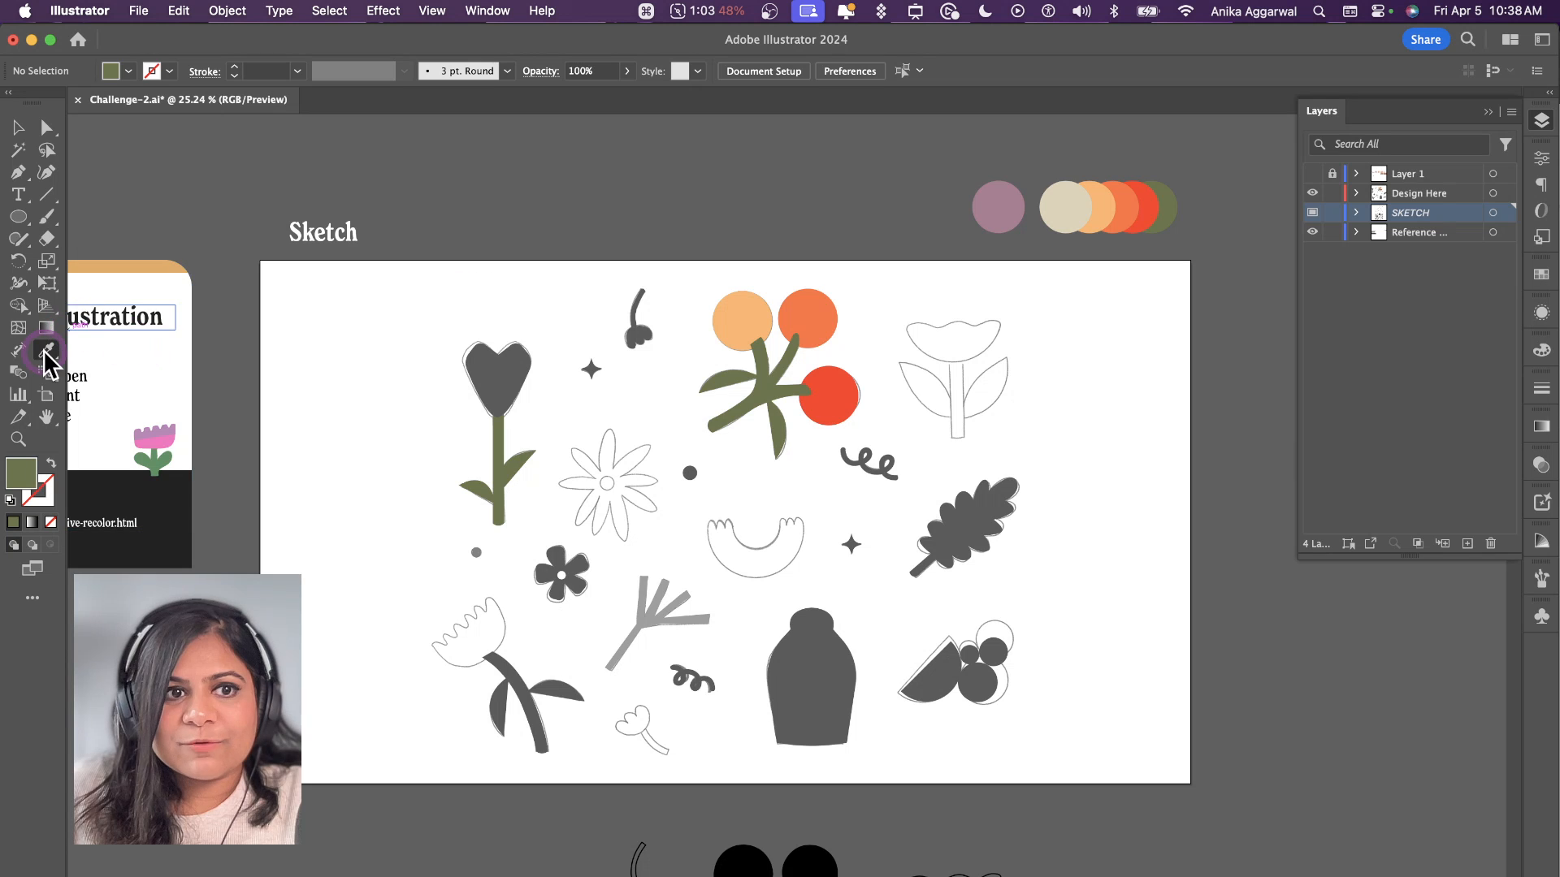
left_click(1108, 197)
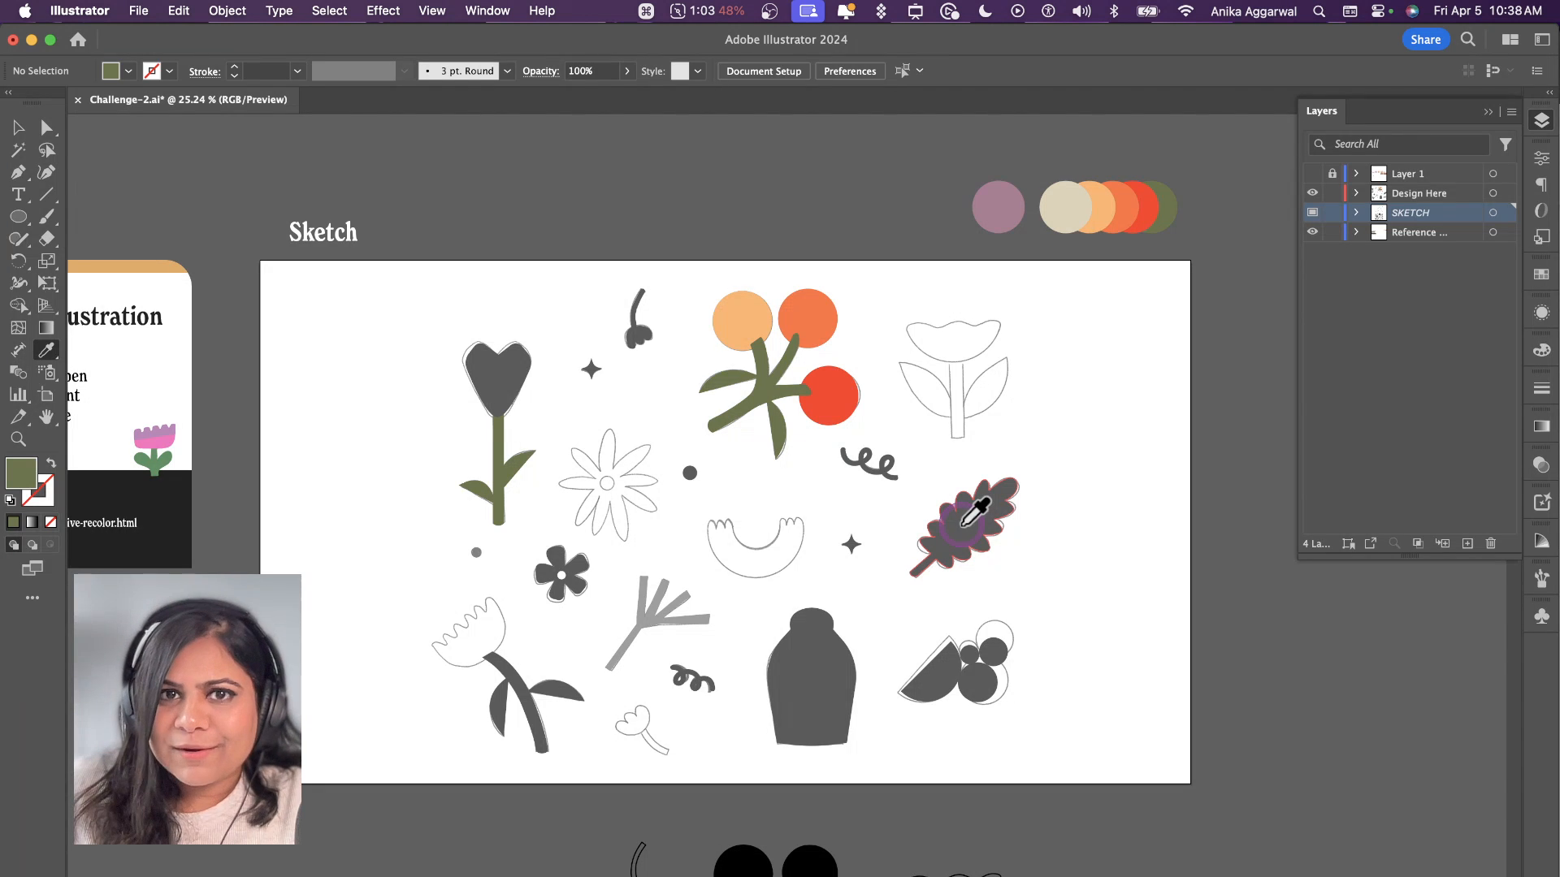
left_click(975, 526, "alt")
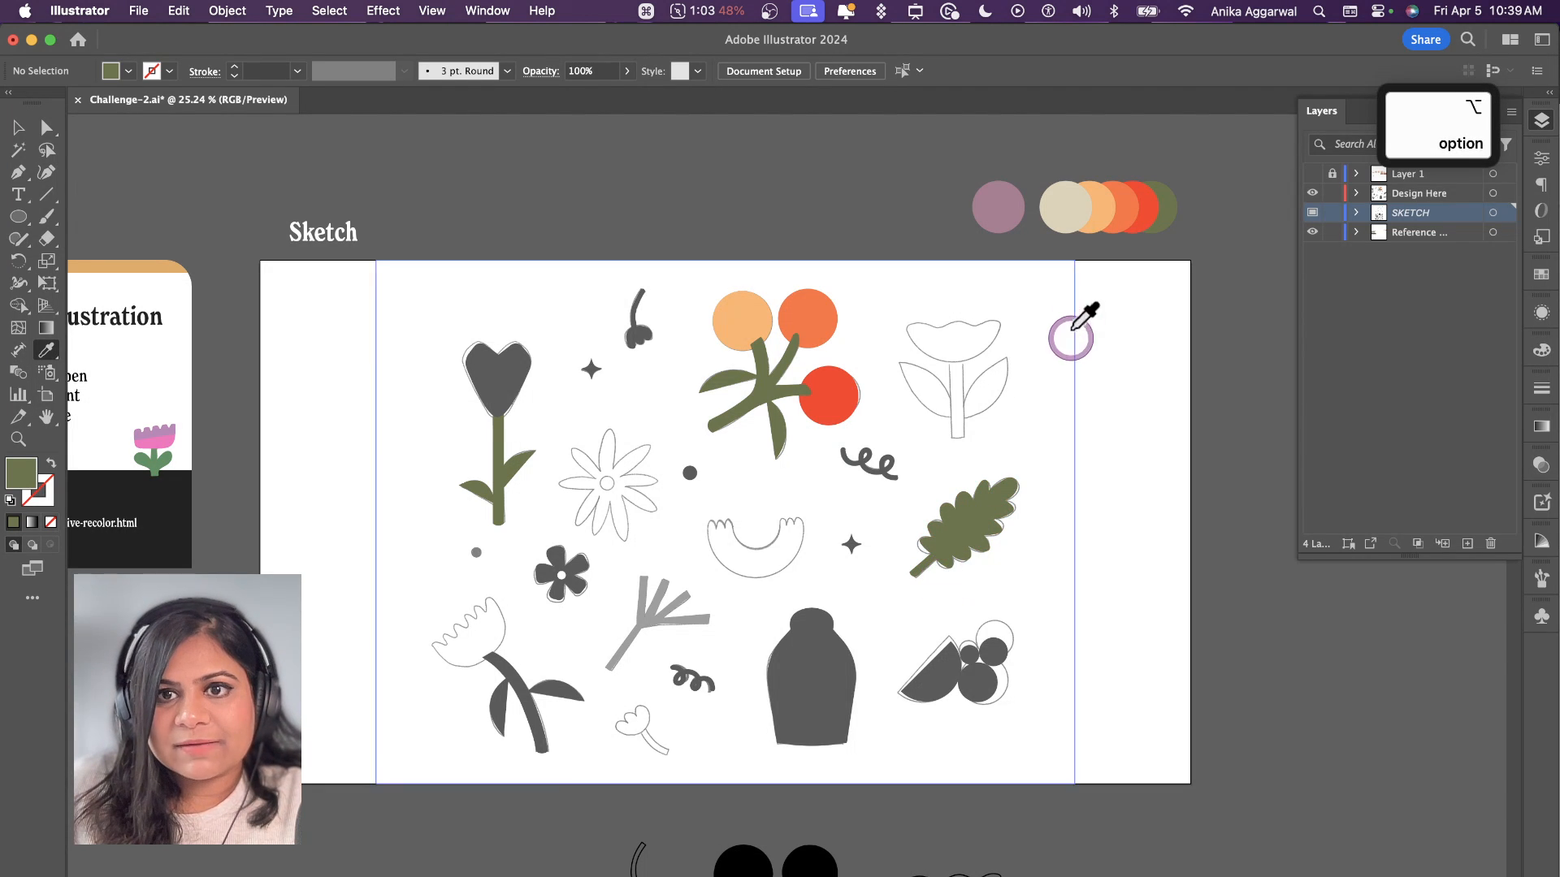
Step: Fill the vase and the central dot with palette beige, the heart-shaped flower head with orange, and the five-petal flower with light orange
left_click(1065, 209)
left_click(813, 627, "alt")
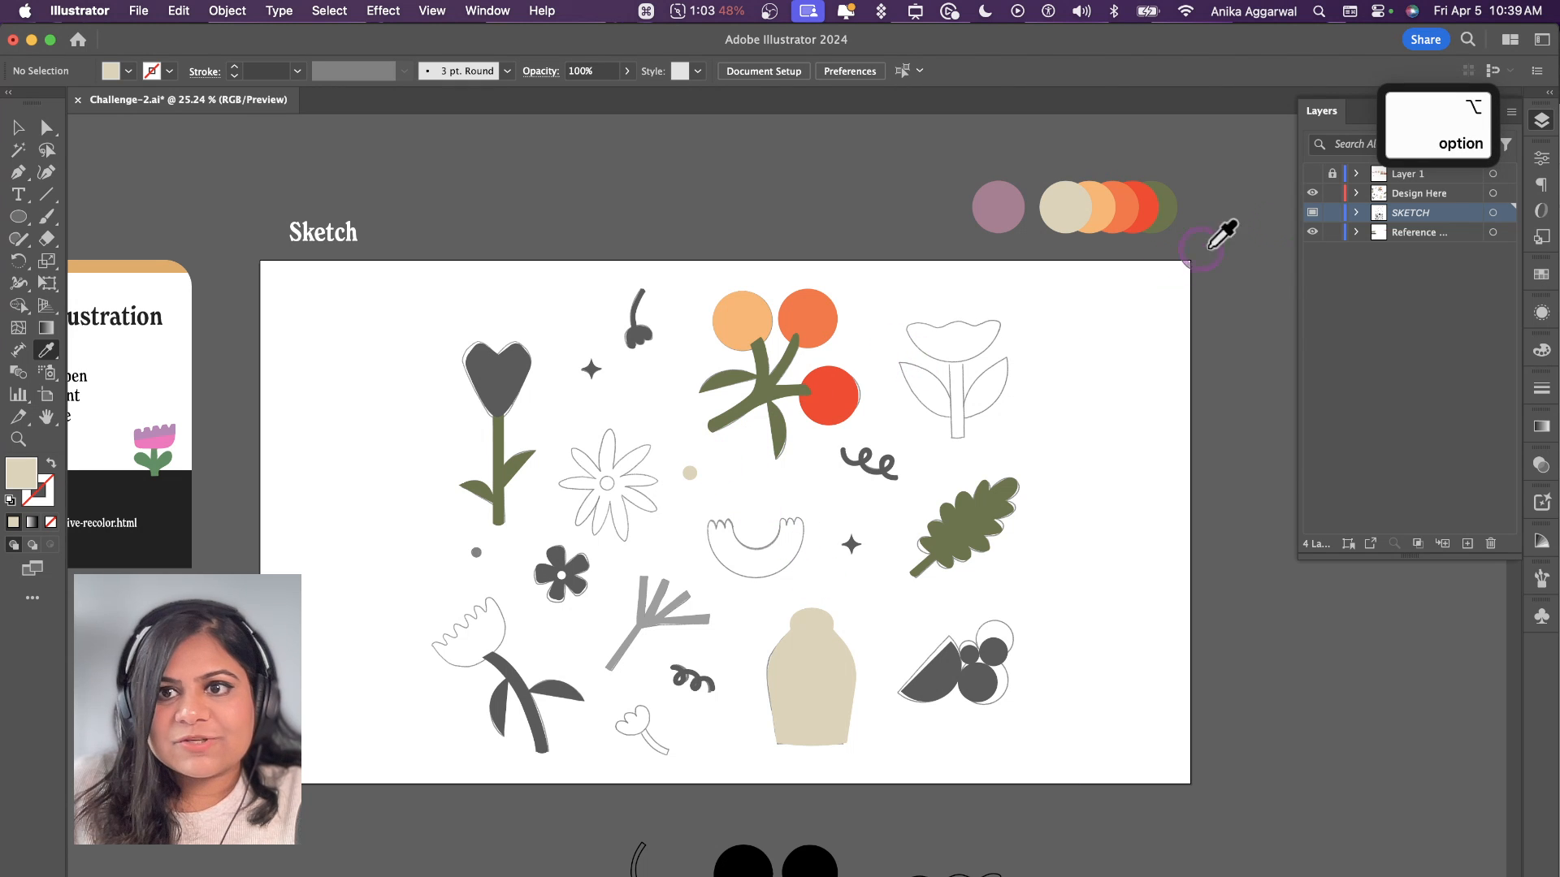
left_click(1125, 208)
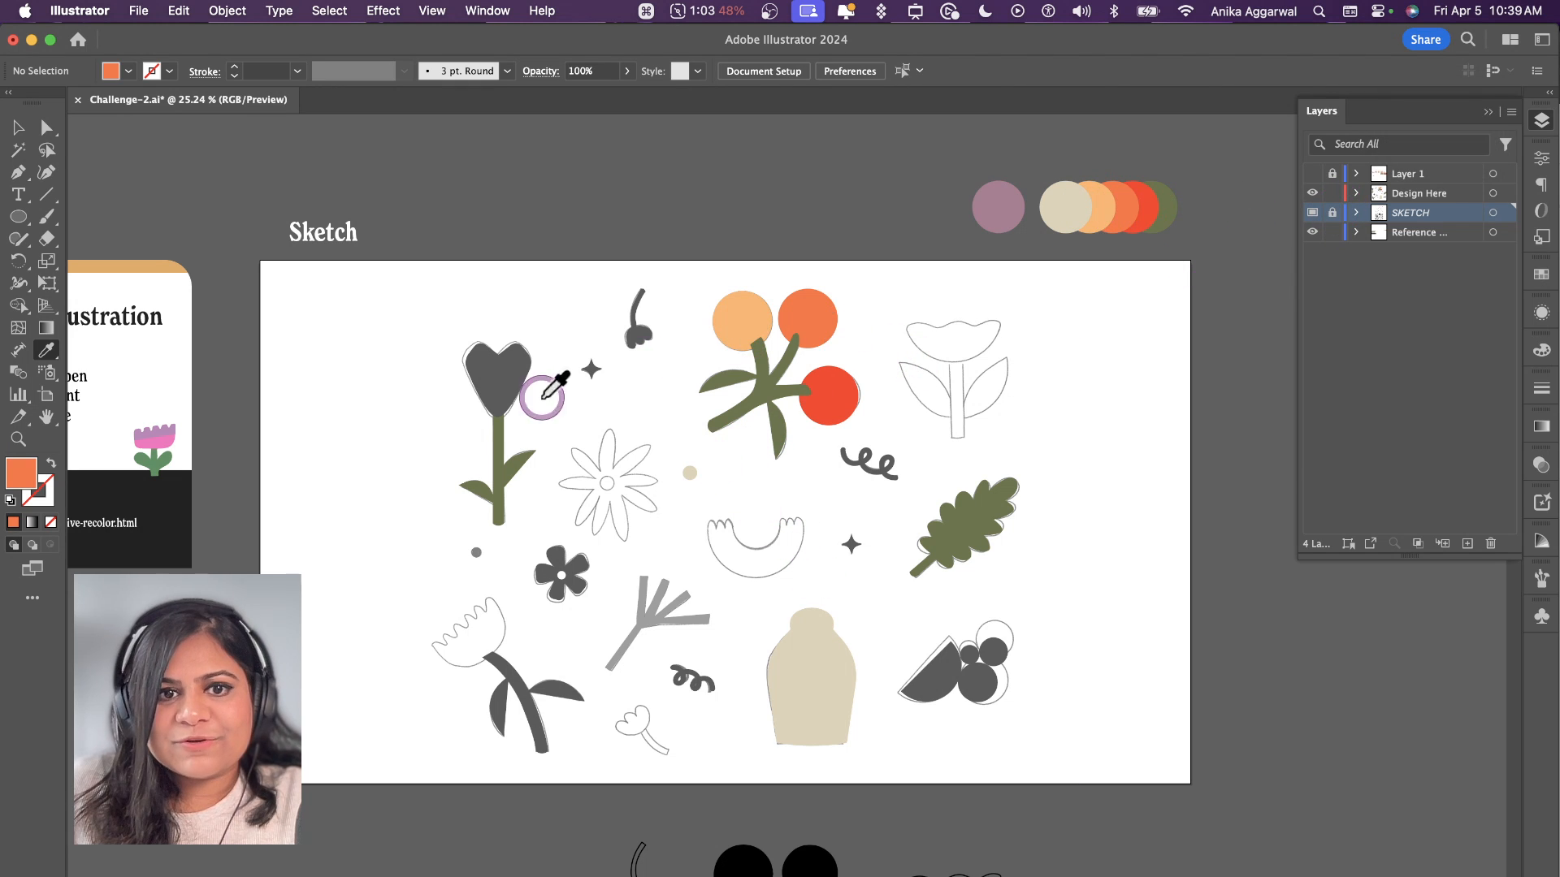
left_click(500, 370, "alt")
left_click(1113, 198)
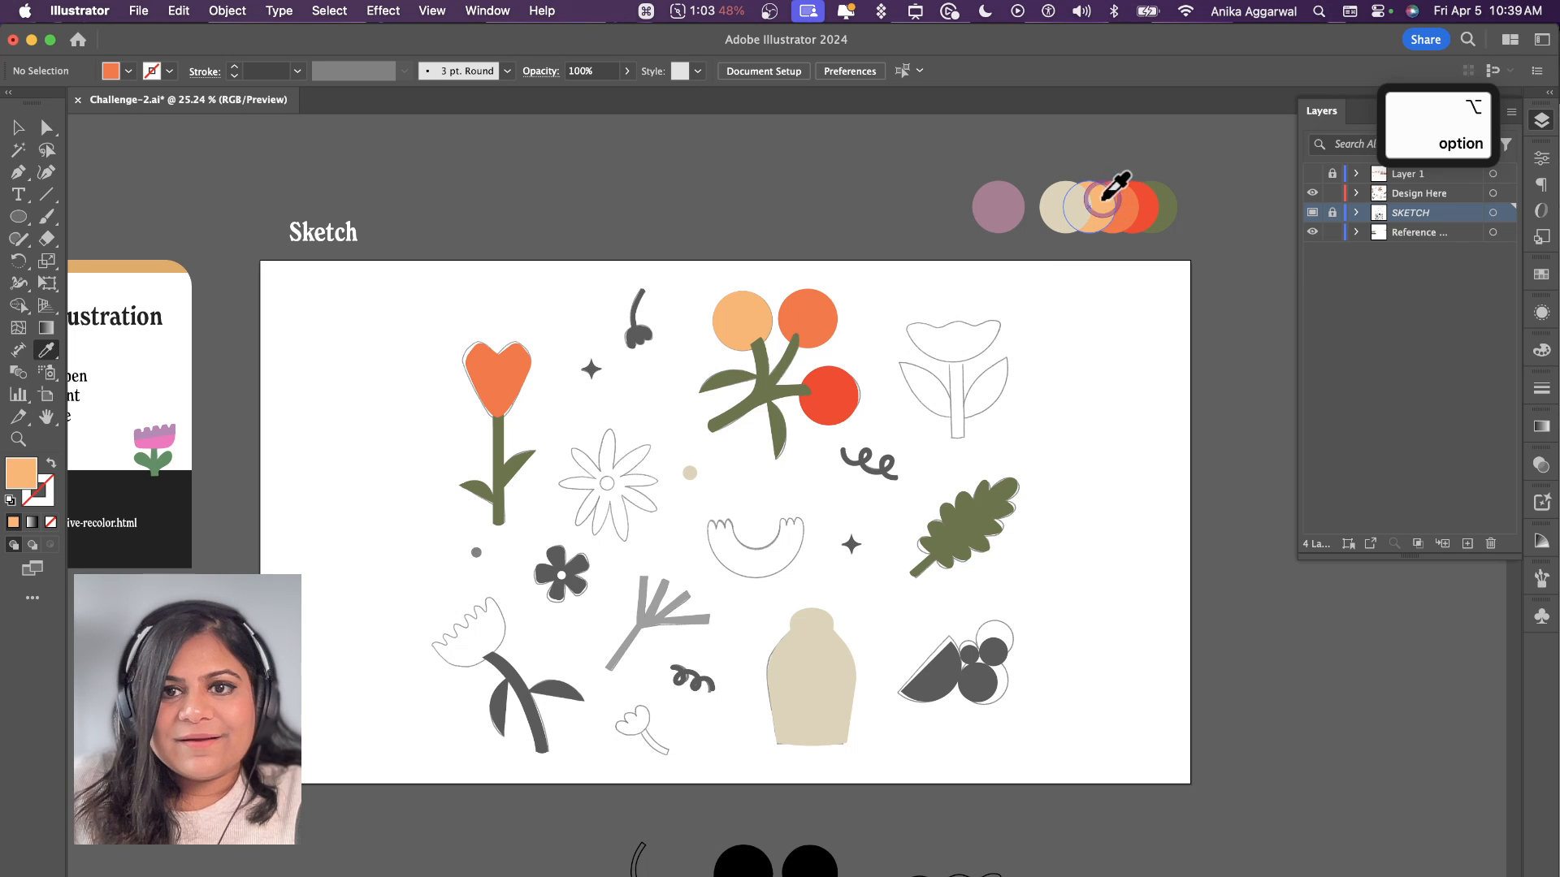
left_click(552, 561, "alt")
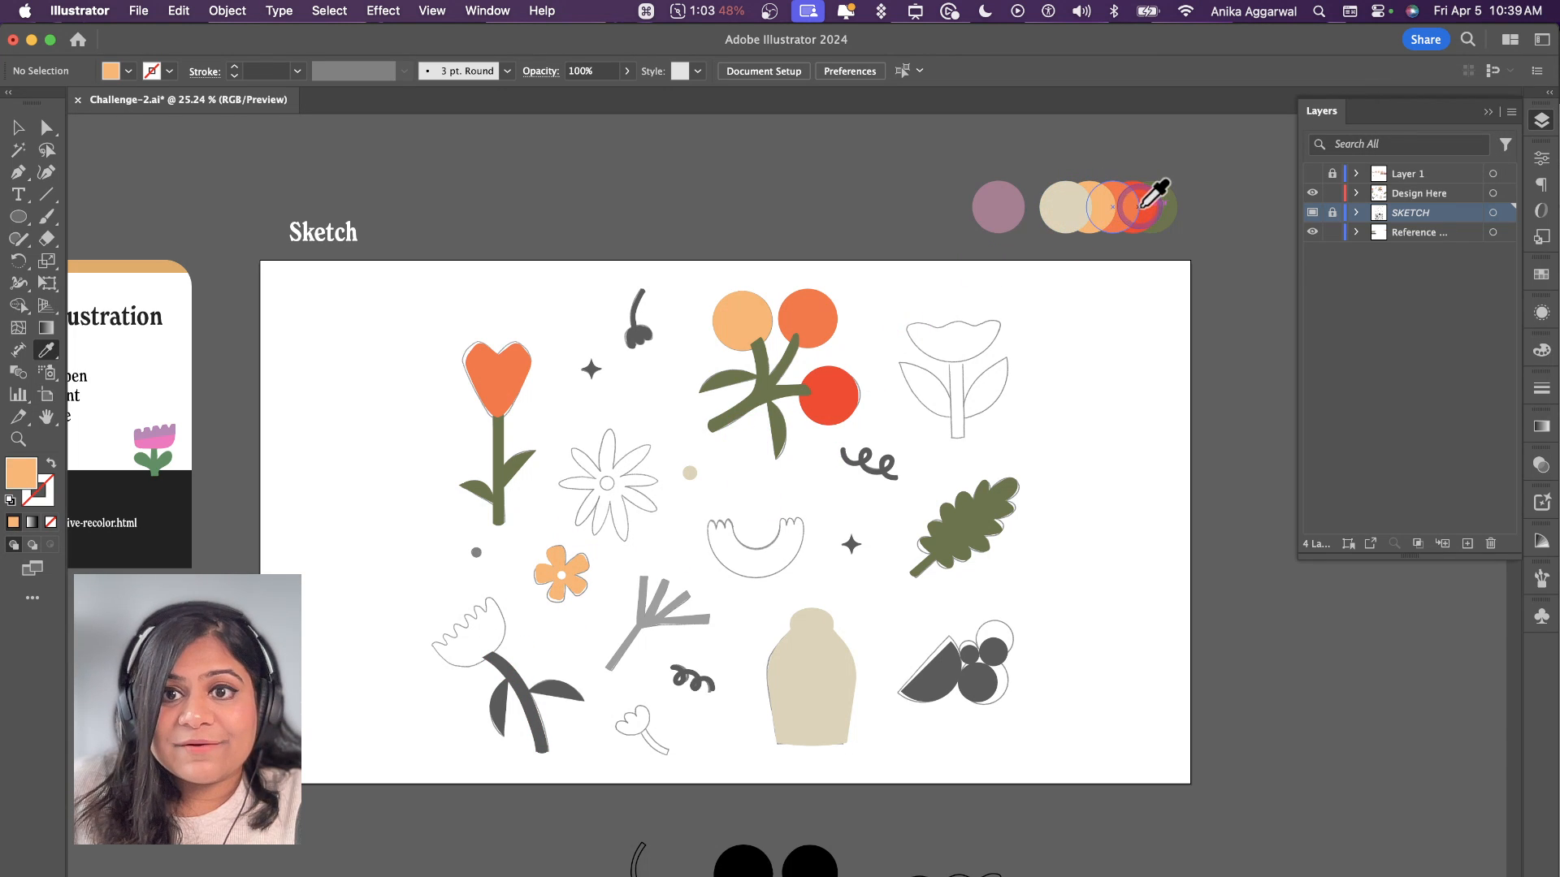
Step: Fill the small bud's stem with palette green, and both four-point stars and the half-circle fruit with red
left_click(1172, 198)
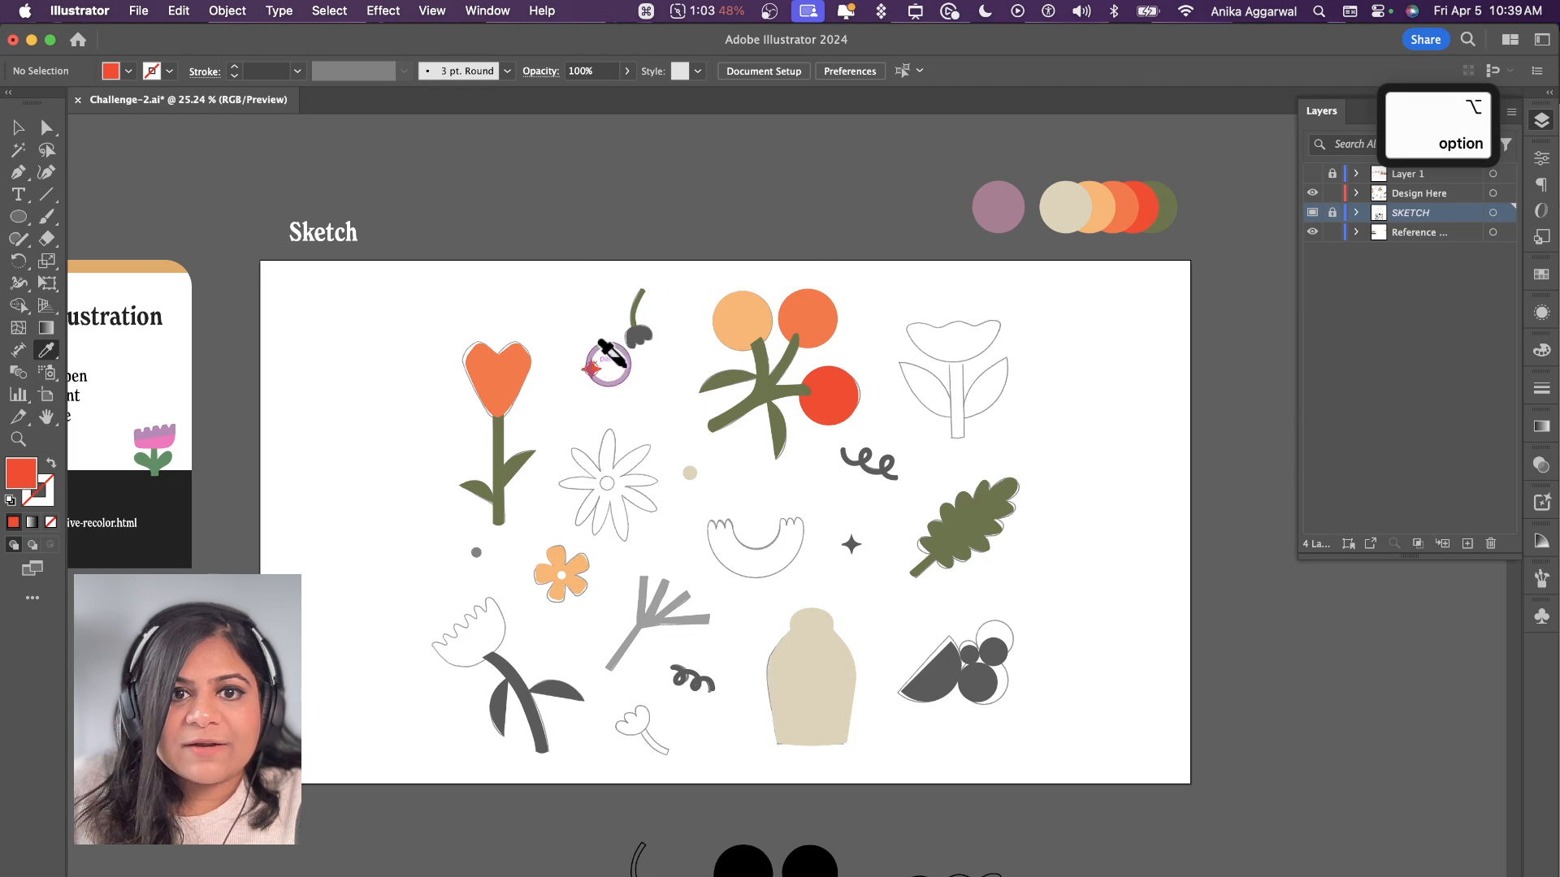
left_click(851, 542, "alt")
left_click(930, 656, "alt")
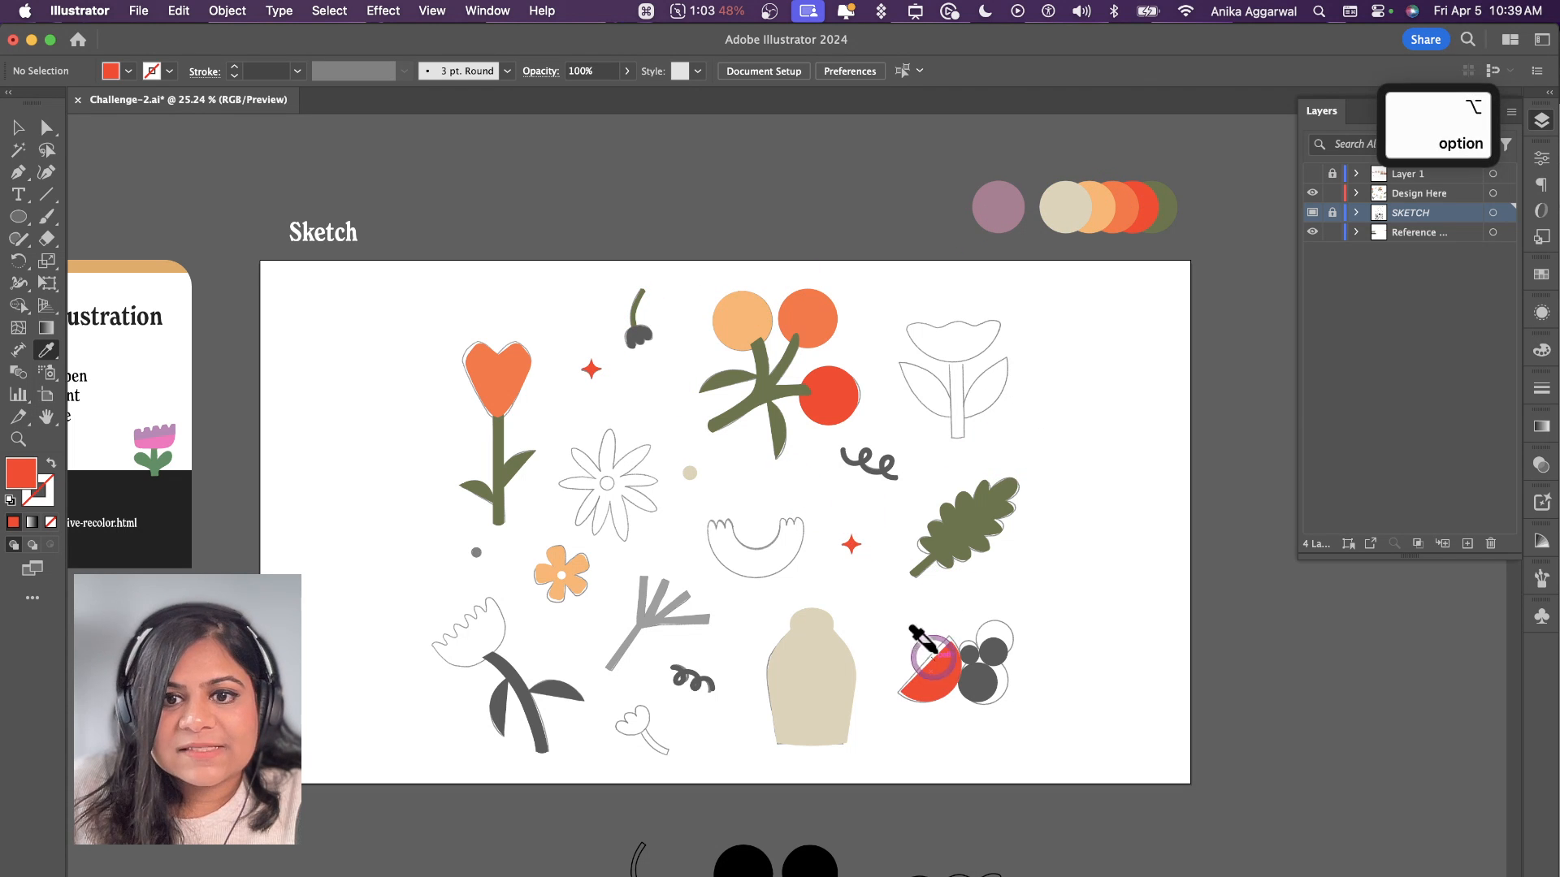
Step: Colour the three circles beside the half-circle fruit from the palette: the smallest light orange, the upper one beige and the largest green
left_click(1103, 199)
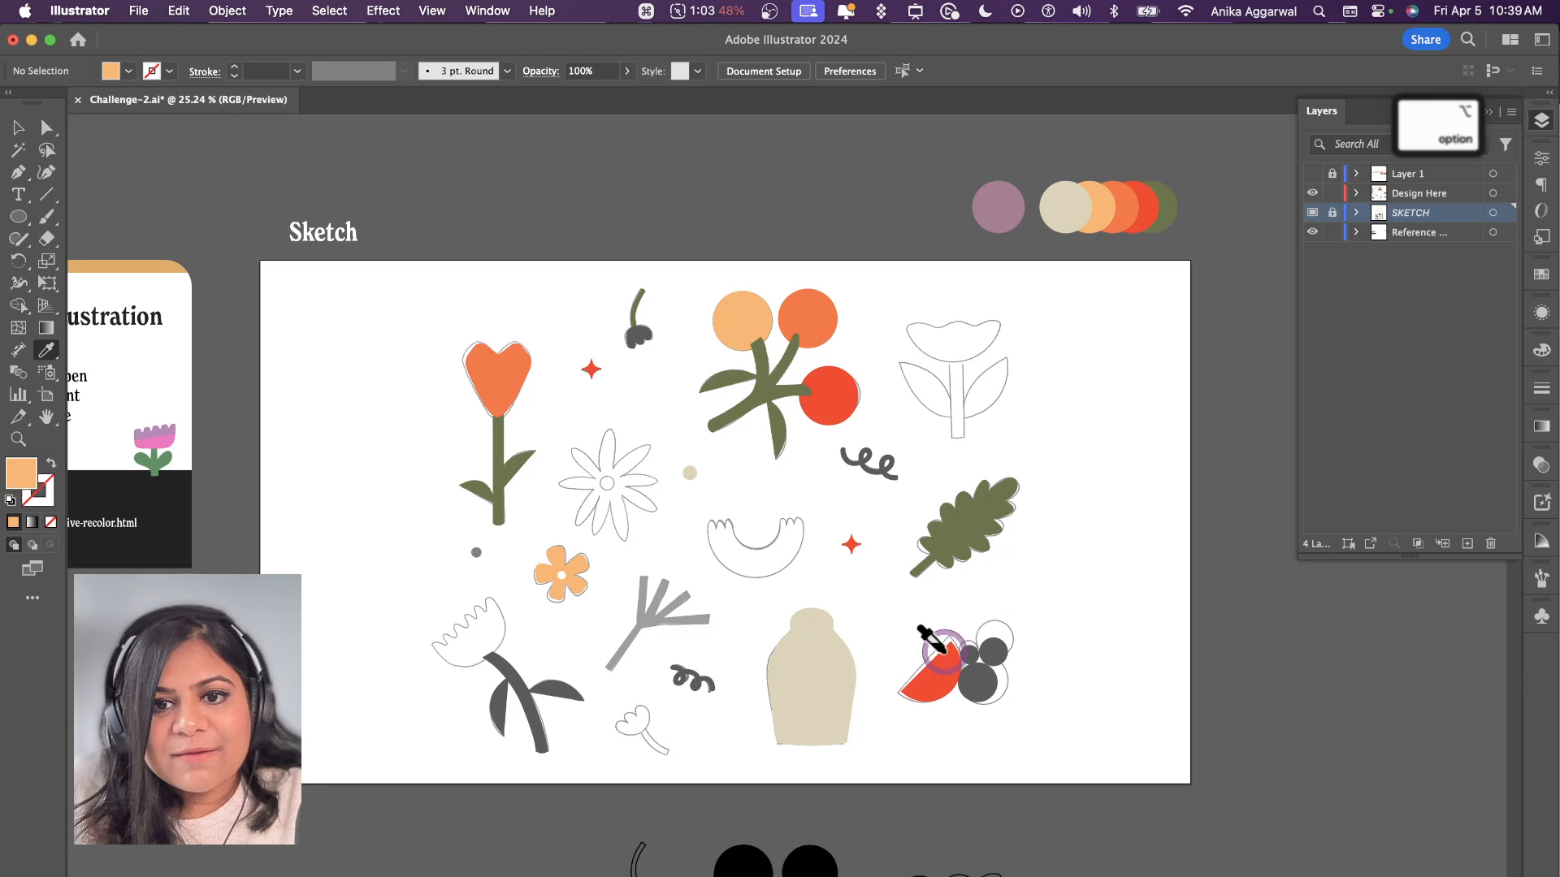
left_click(1090, 199)
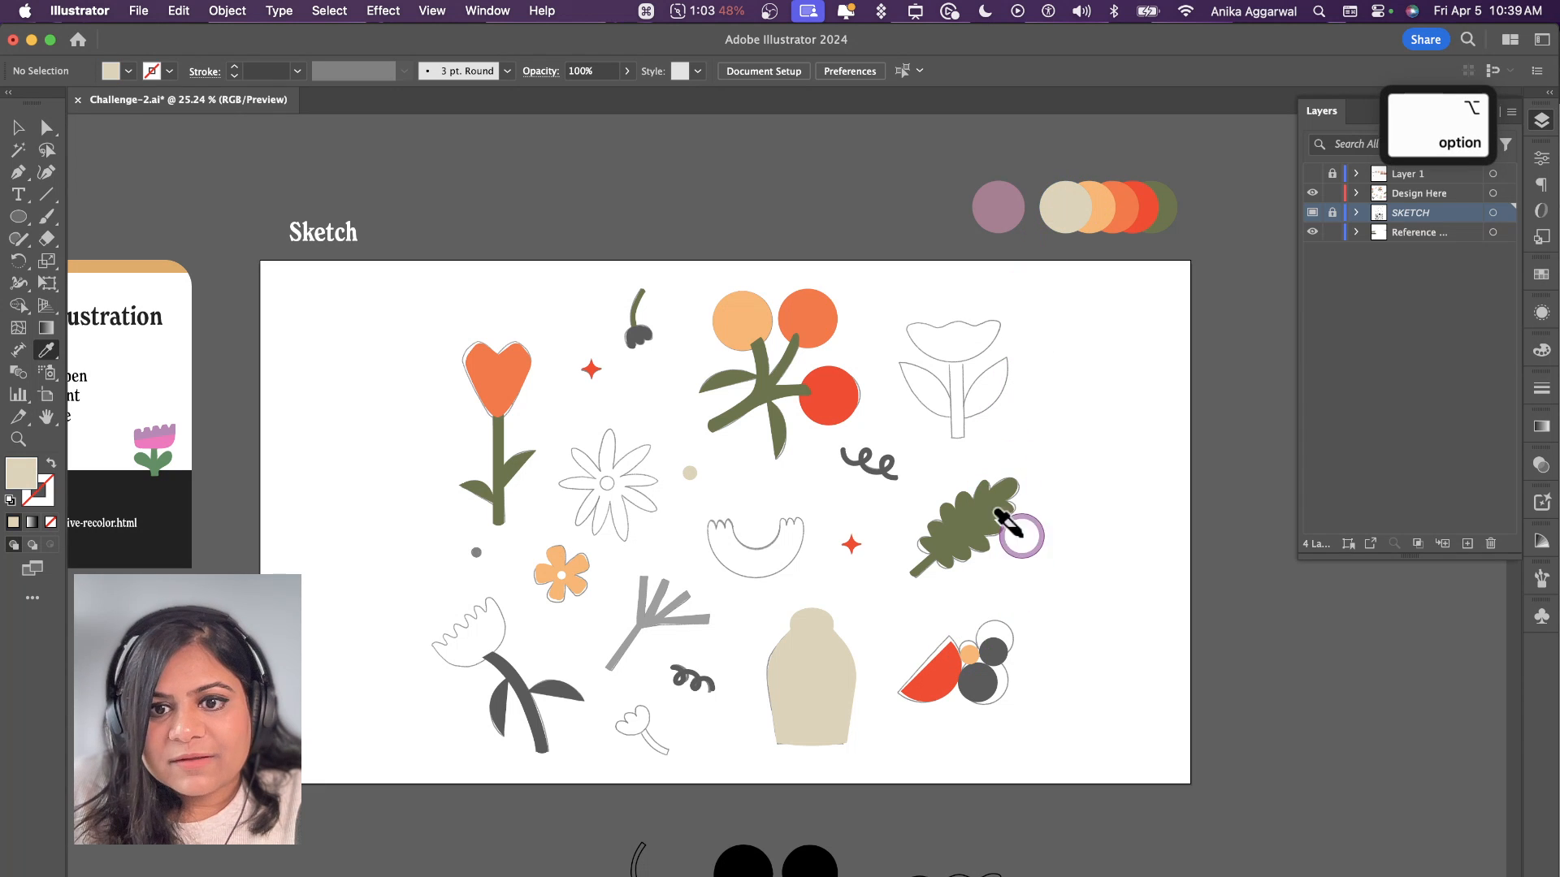
left_click(992, 651, "alt")
left_click(1146, 188)
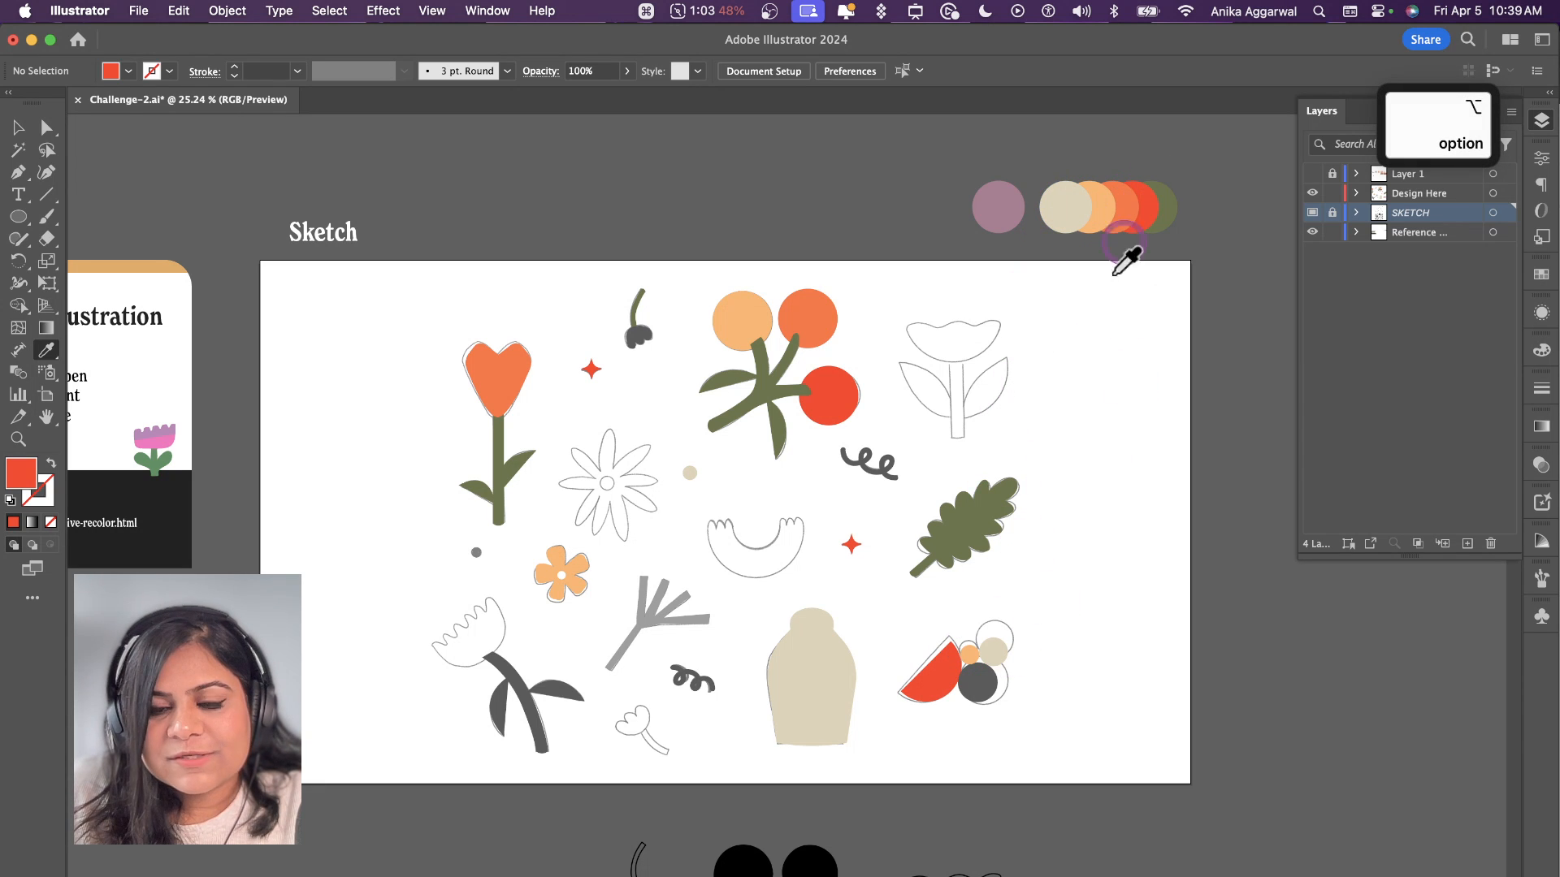
left_click(978, 683, "alt")
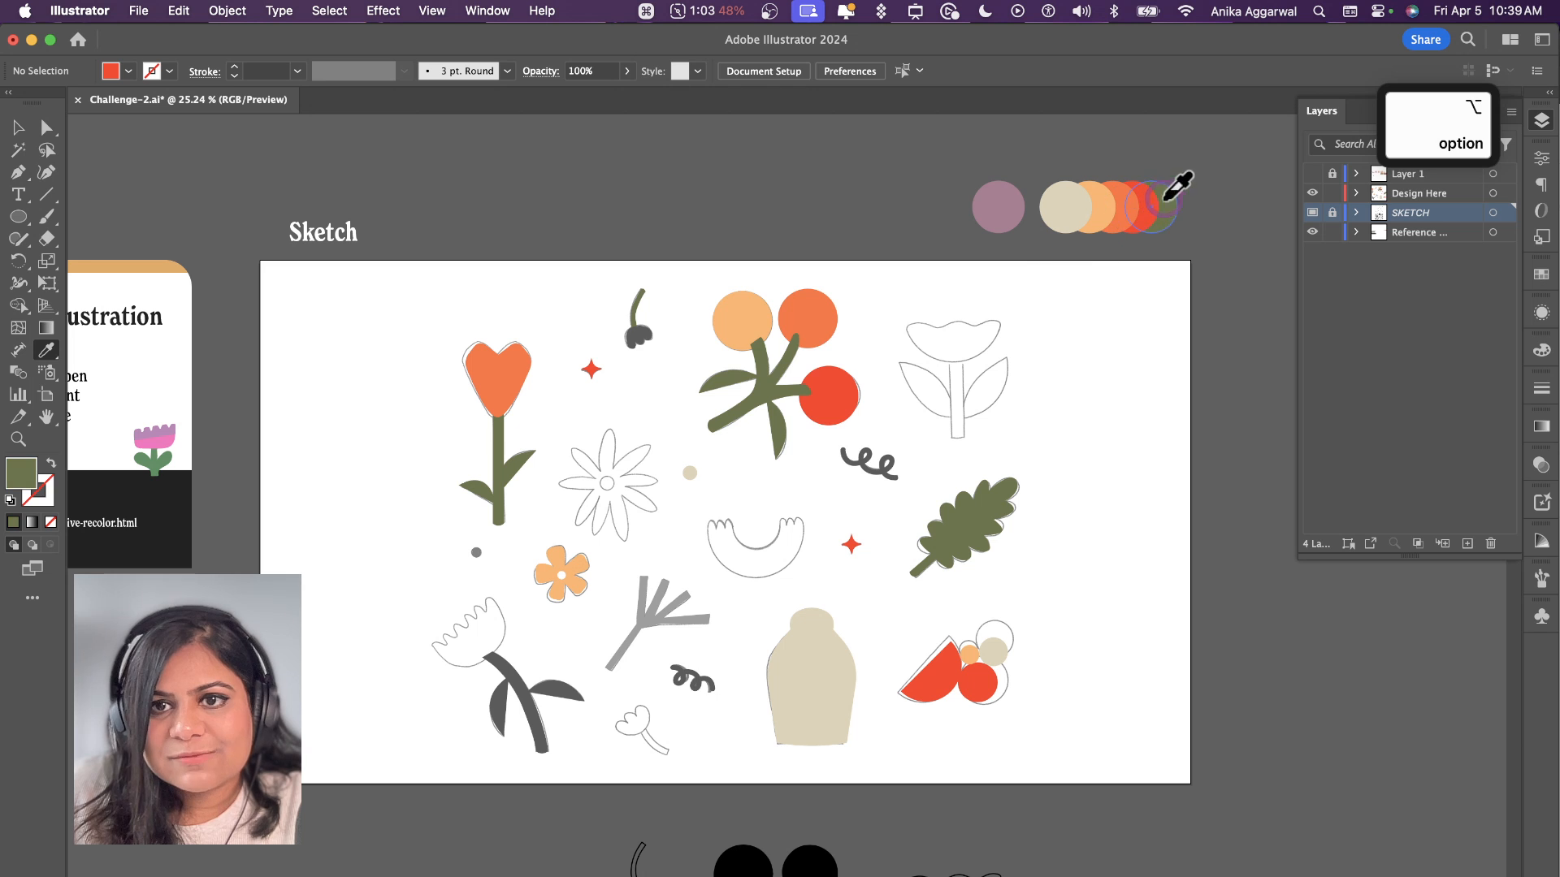
left_click(979, 674, "alt")
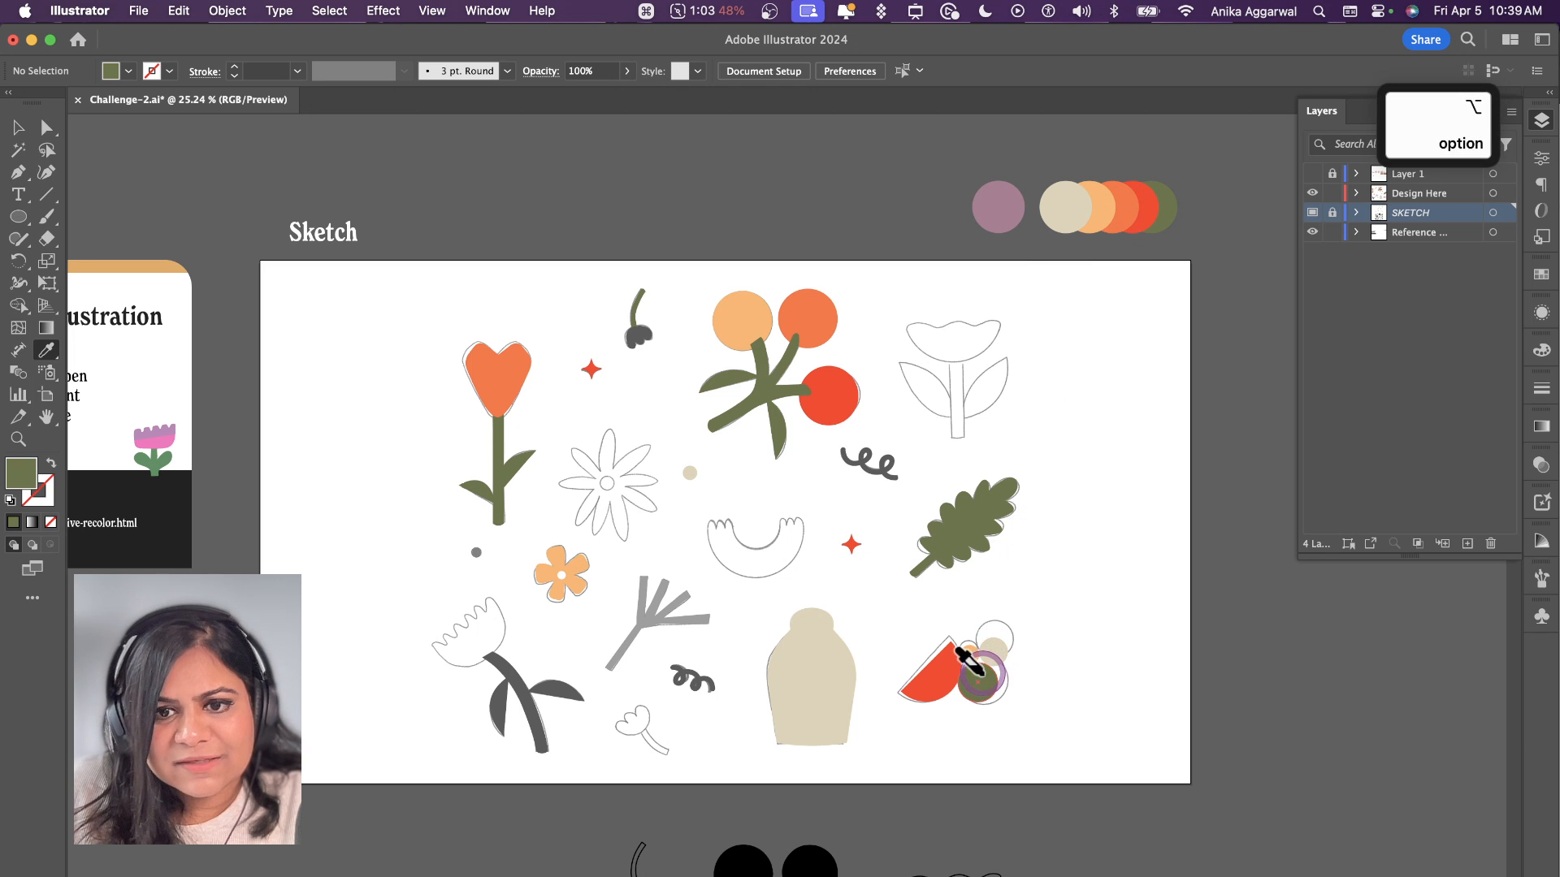
Step: Change the stroke colour of the squiggle near the vase to the palette red, leaving it without a fill
left_click(693, 674)
scroll(693, 674, "up", 6)
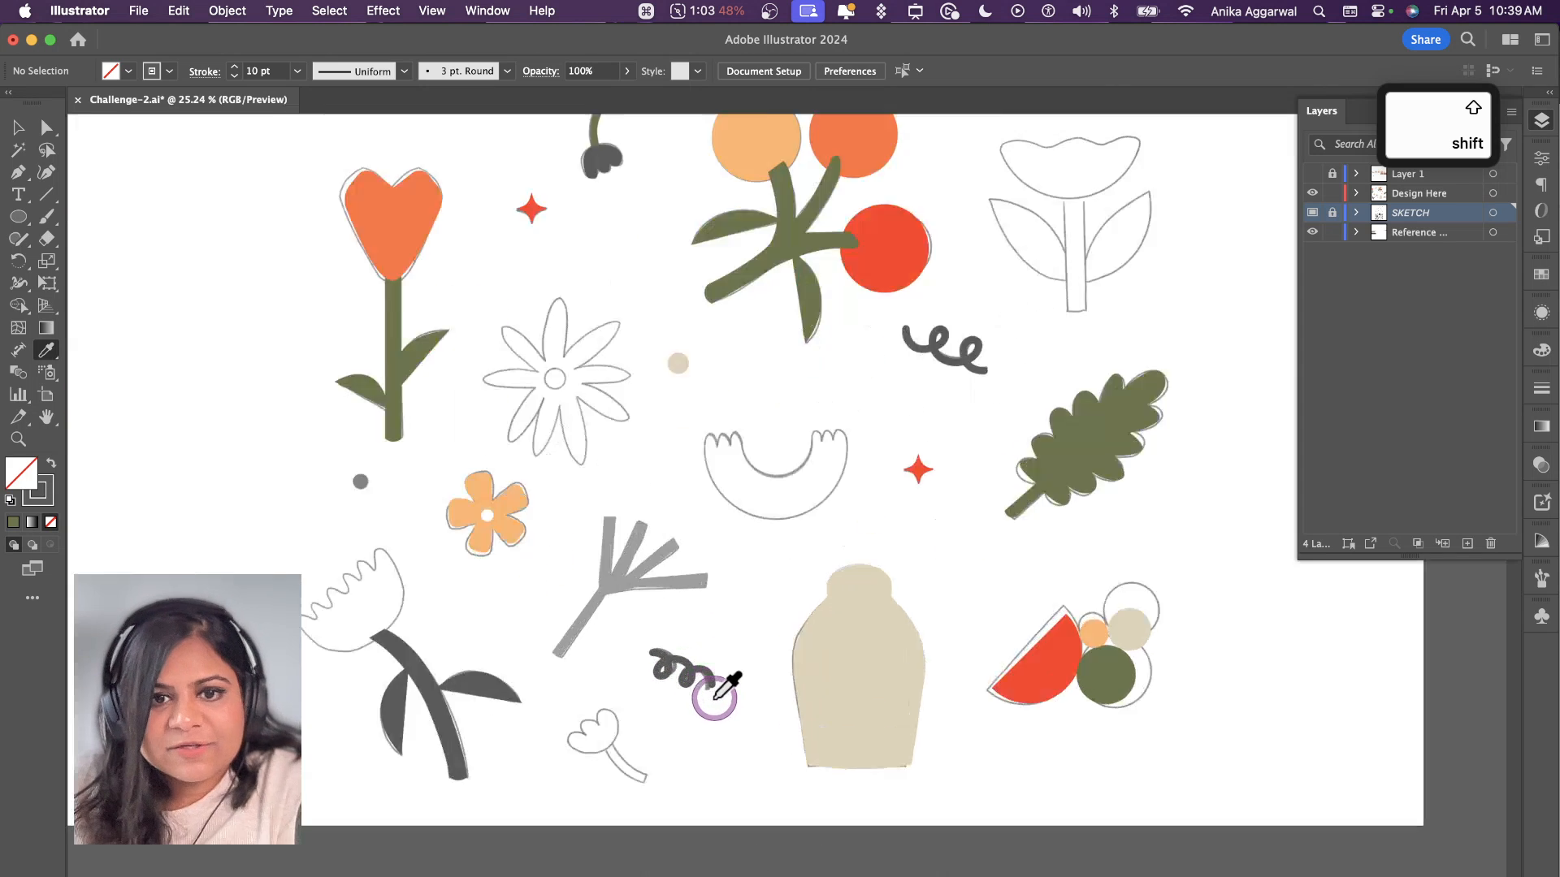
key("v")
left_click(653, 627)
scroll(653, 627, "down", 6)
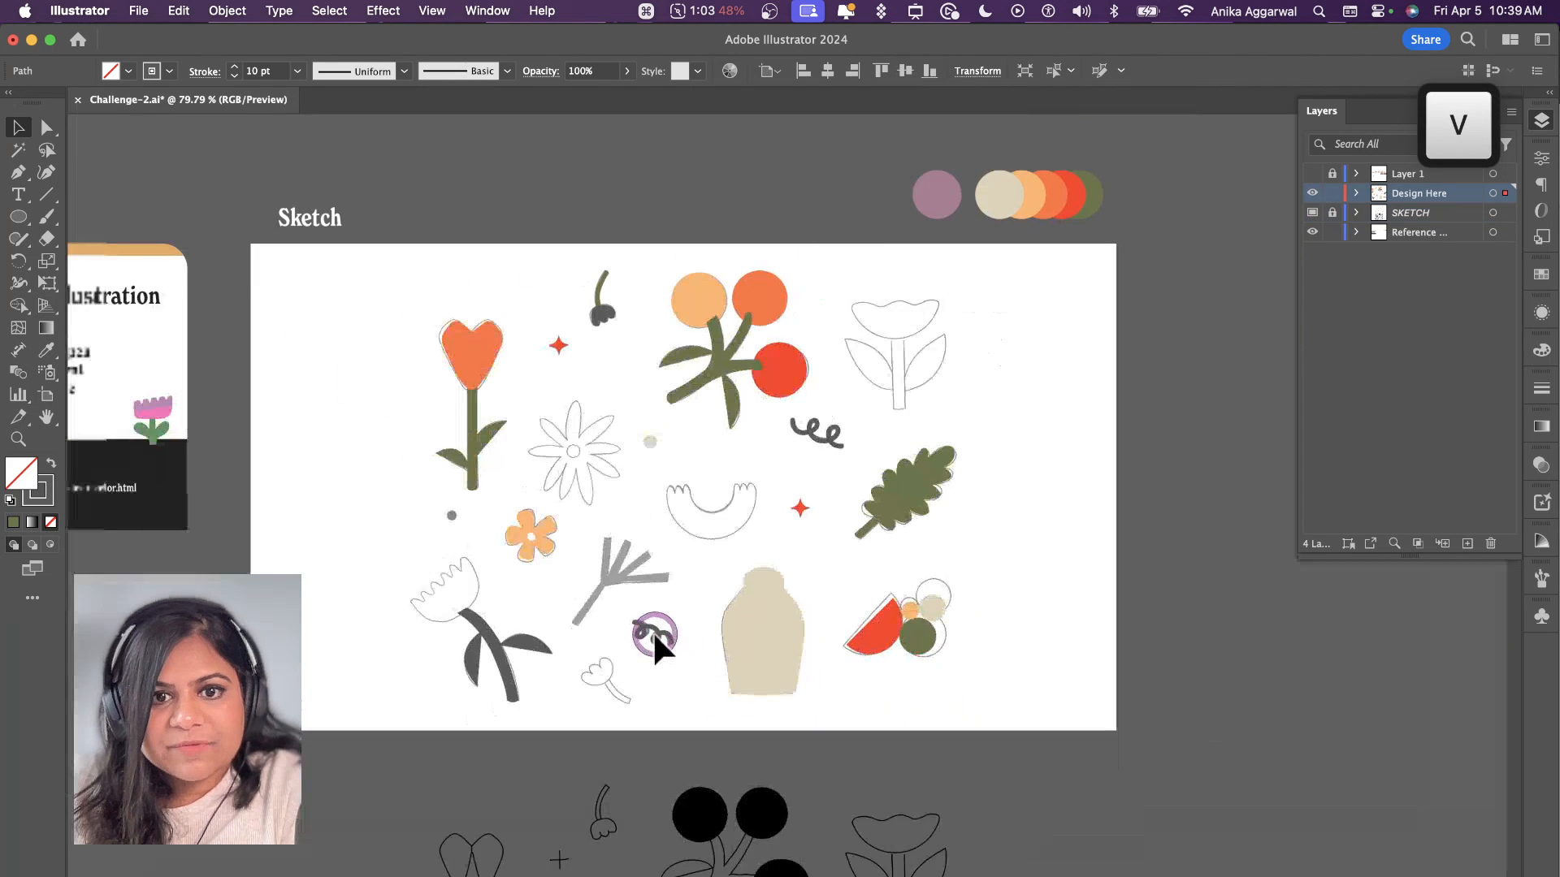
key("i")
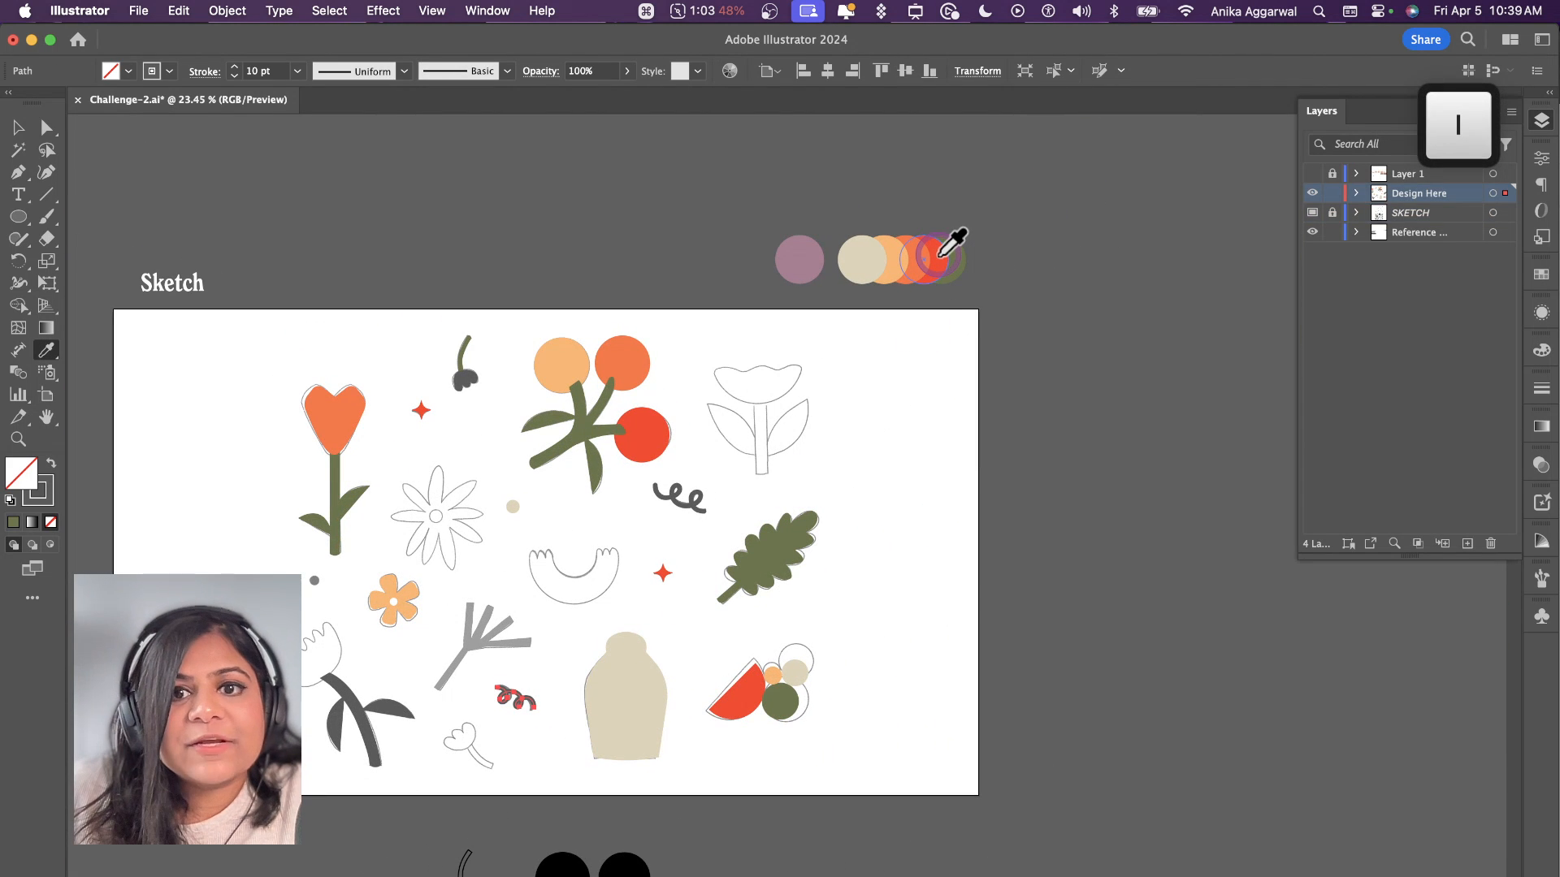
key("shift")
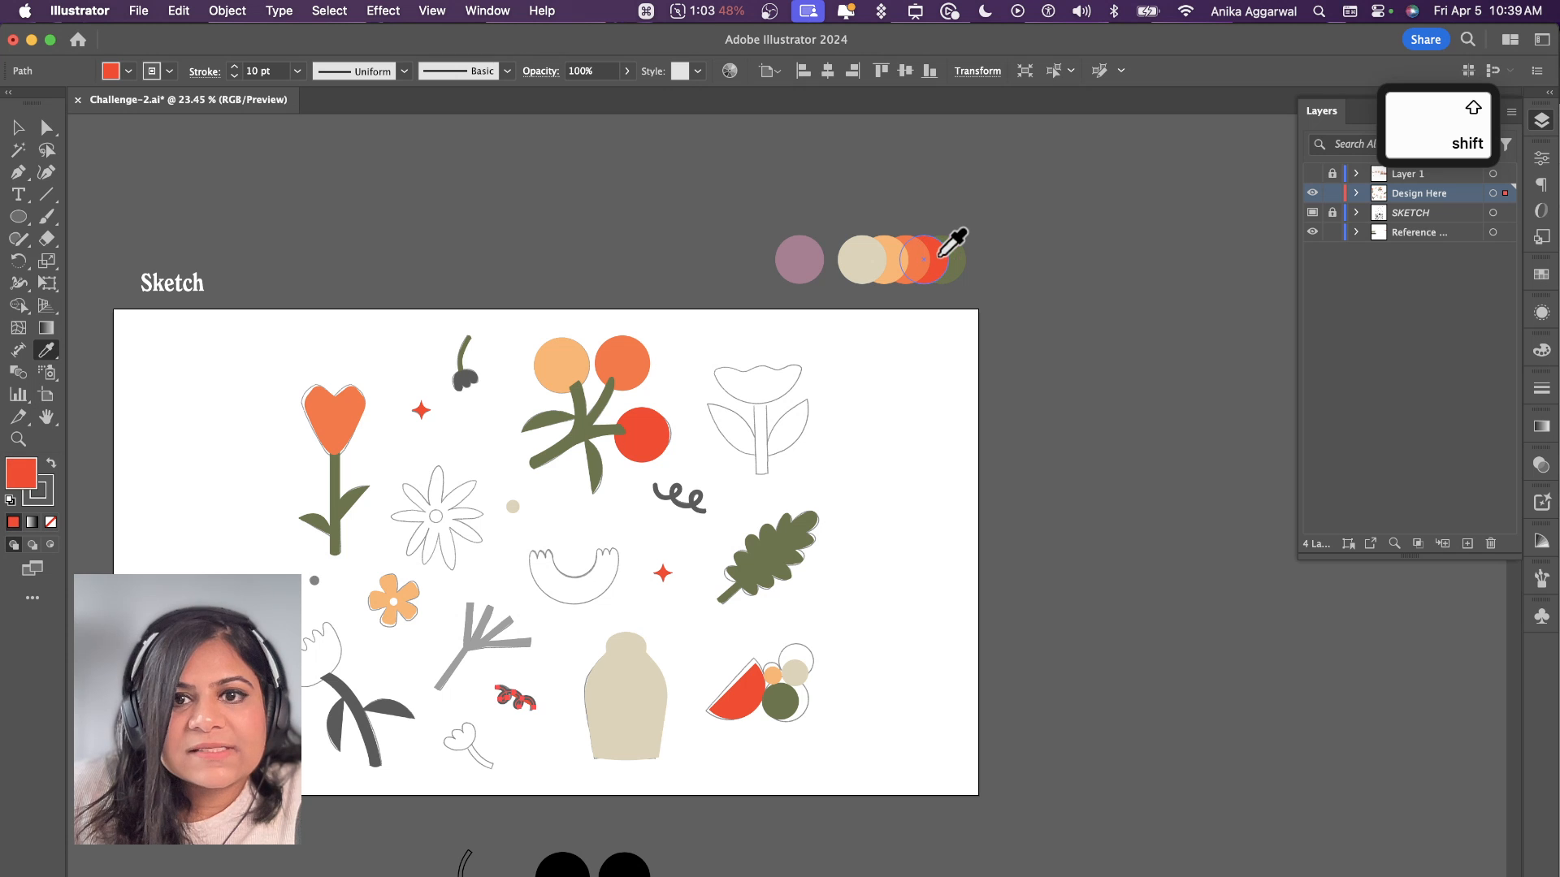
key("ctrl+z")
key("x")
key("shift")
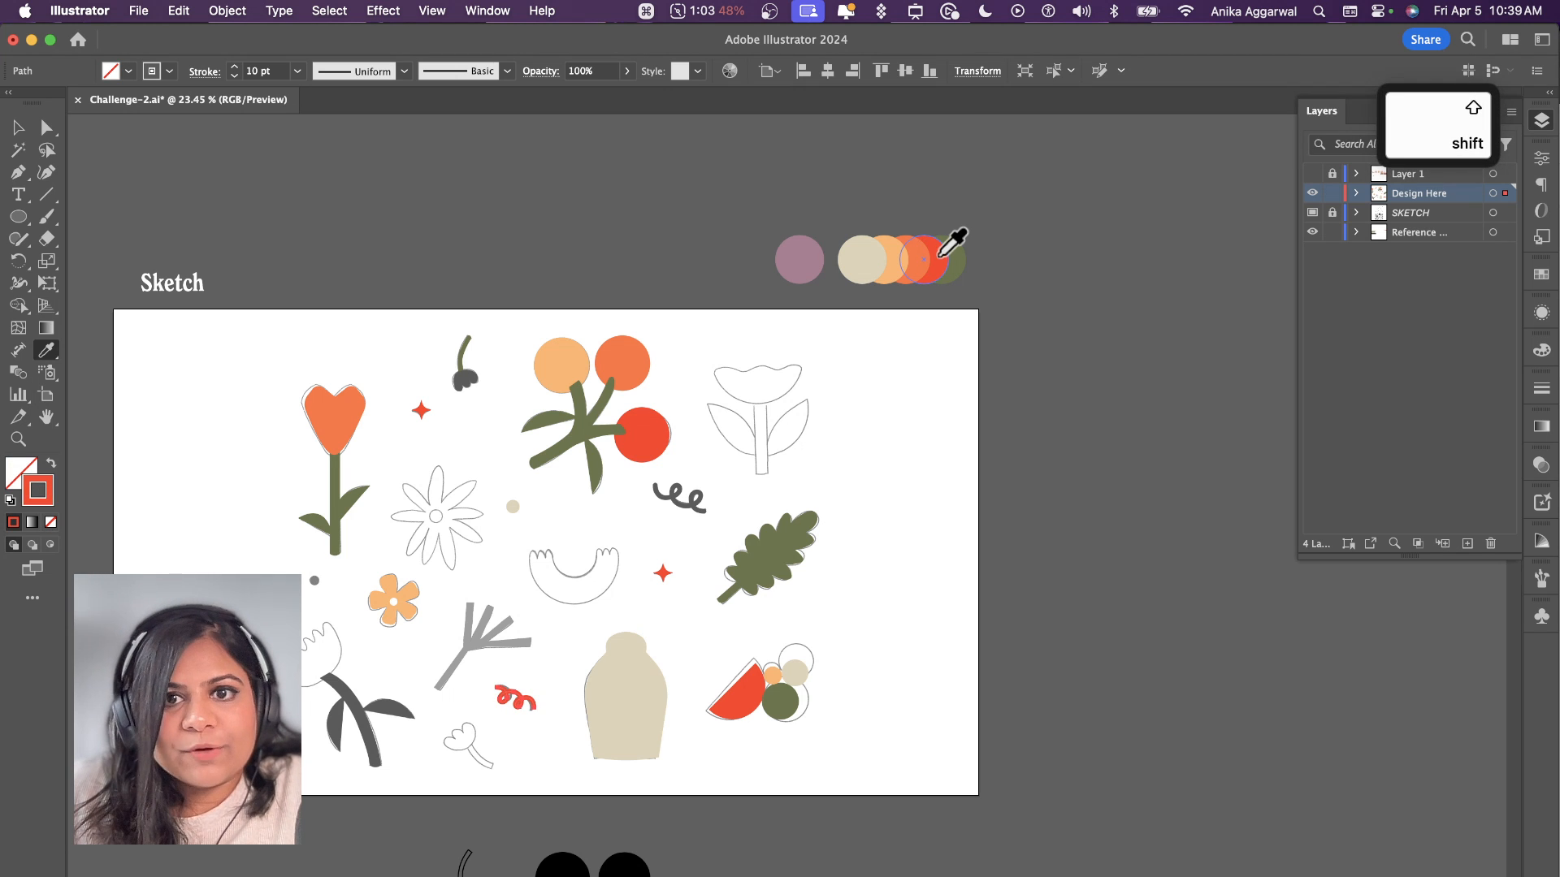
key("c")
scroll(584, 655, "up", 6)
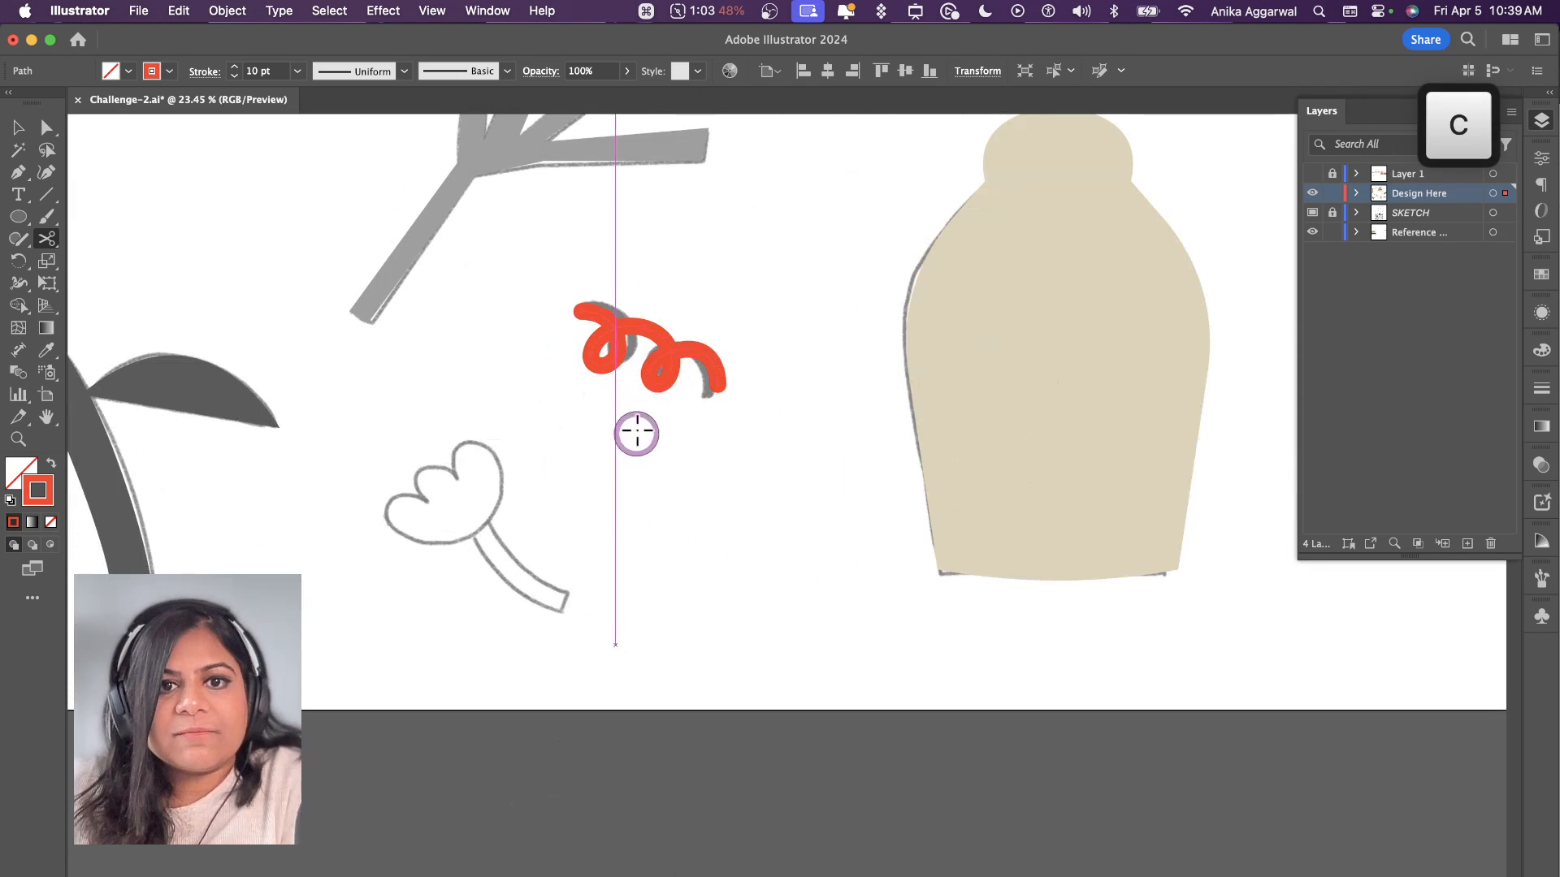
key("v")
left_click(713, 538)
scroll(713, 536, "down", 6)
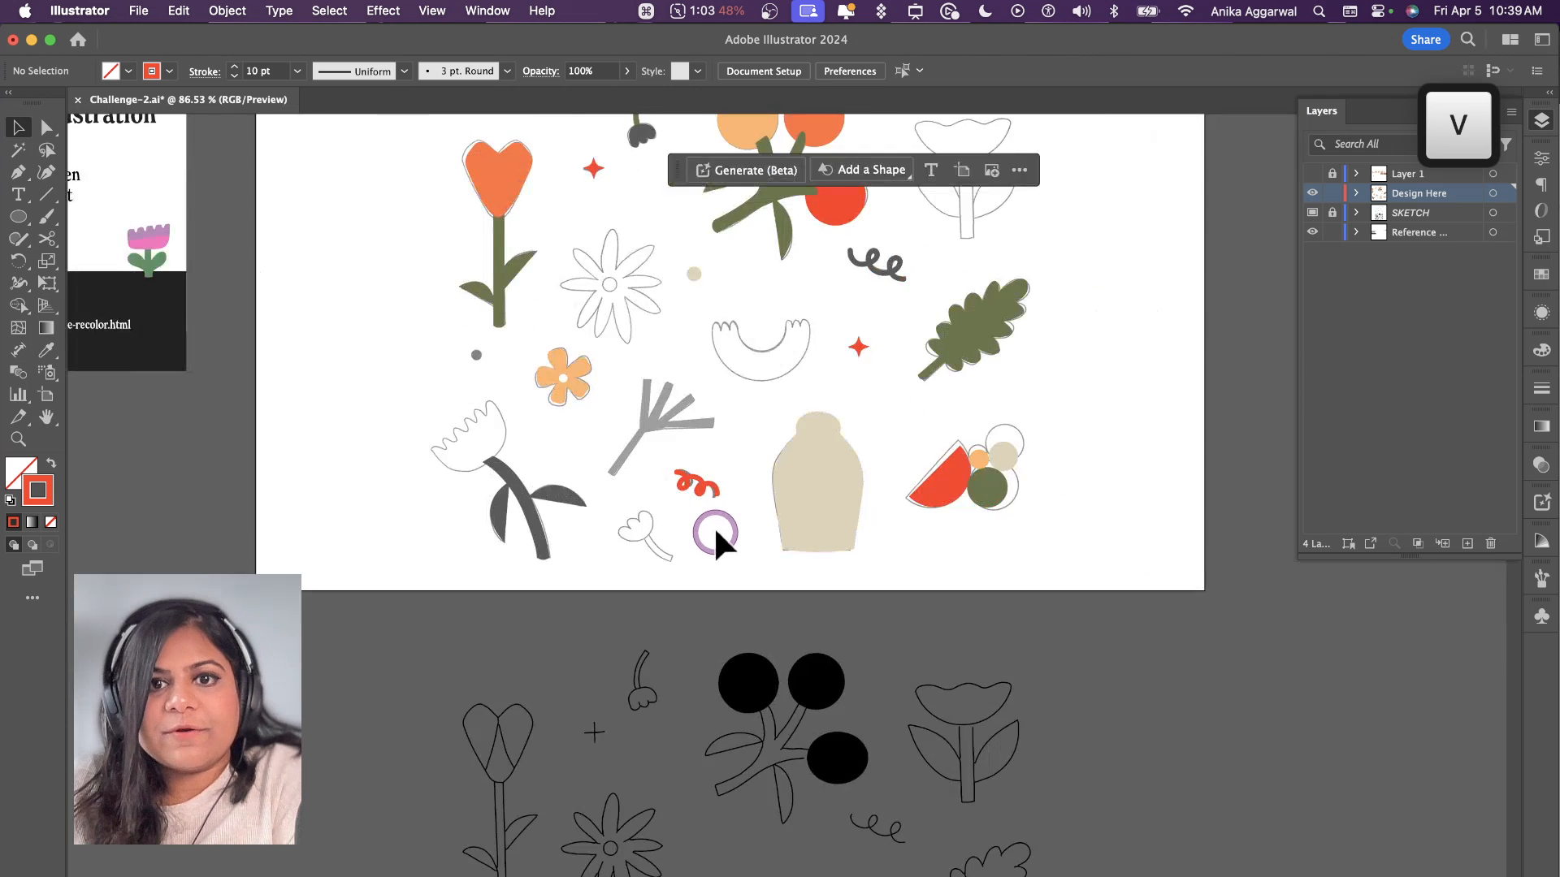
Step: Change the stroke colour of the squiggle above the lobed leaf to the orange of the berry
scroll(714, 526, "up", 5)
left_click(861, 512)
scroll(859, 520, "up", 3)
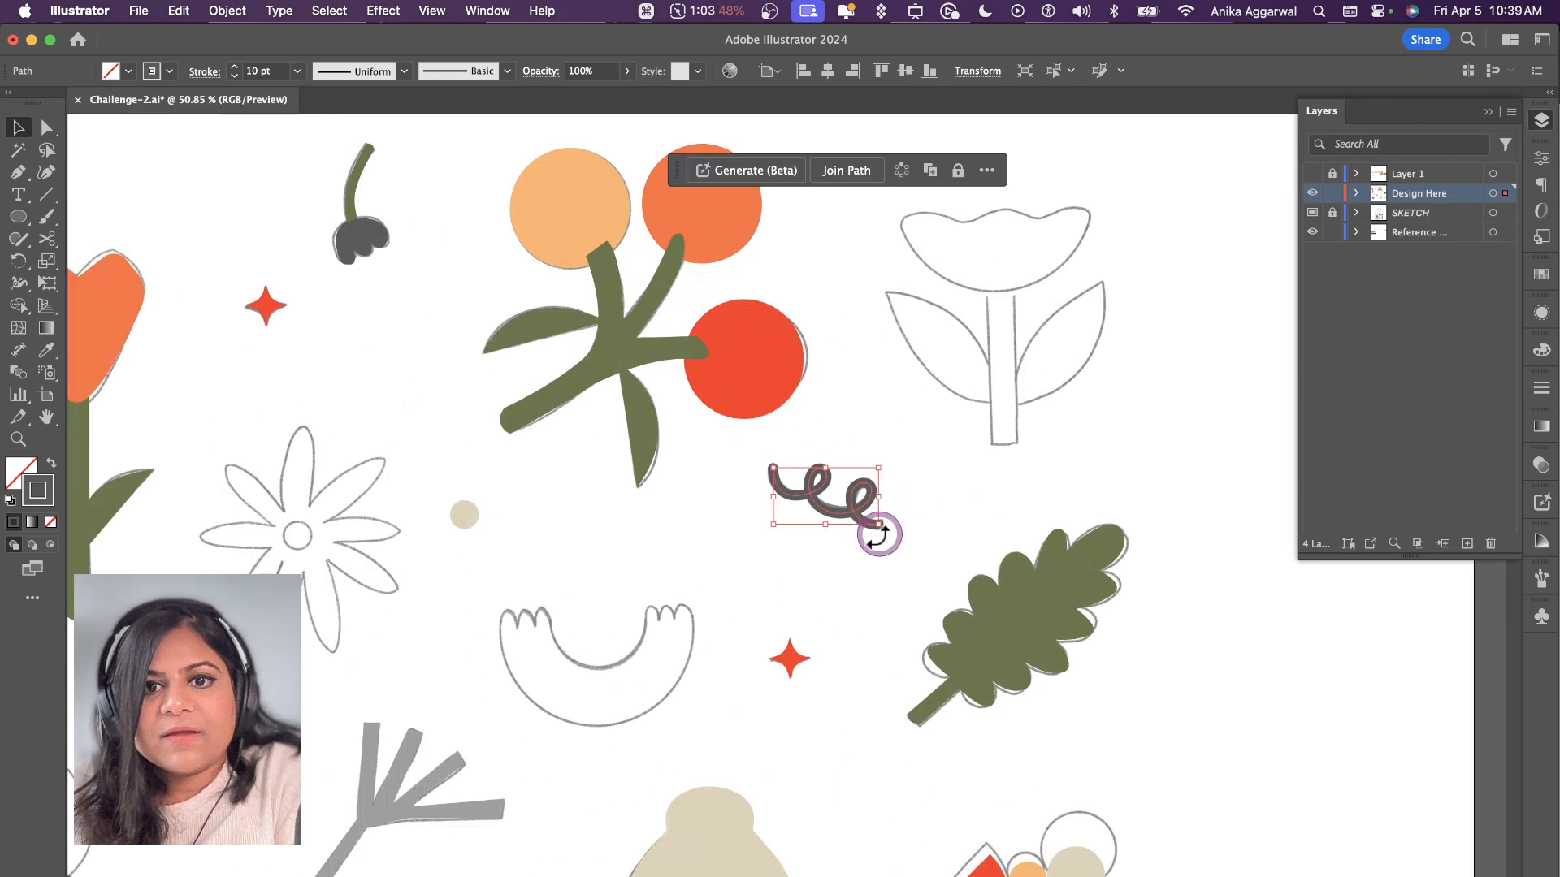
key("i")
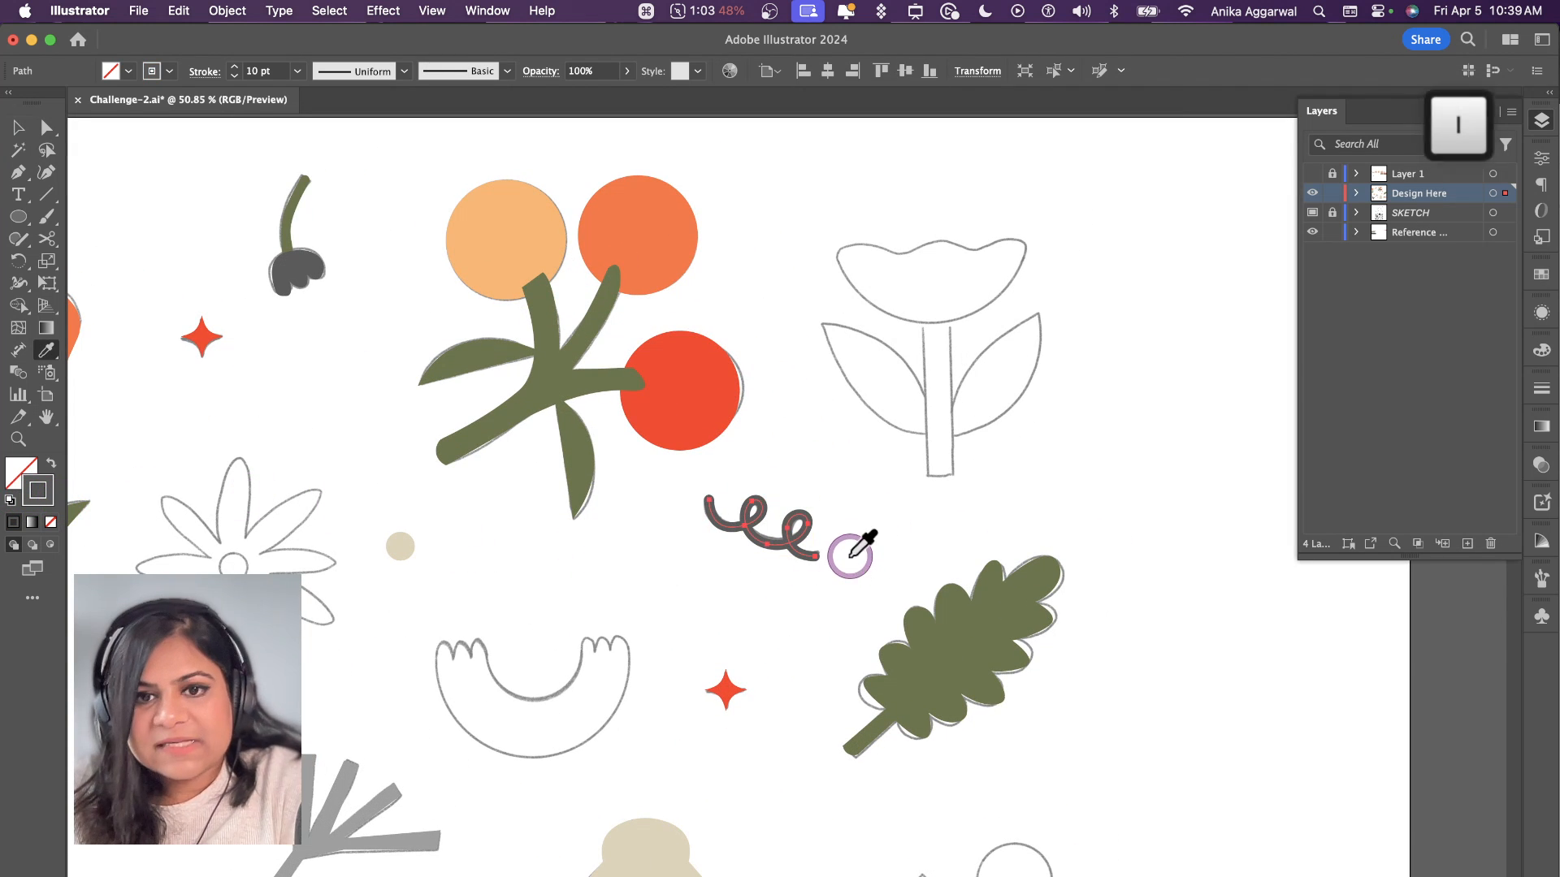
left_click(671, 219, "shift")
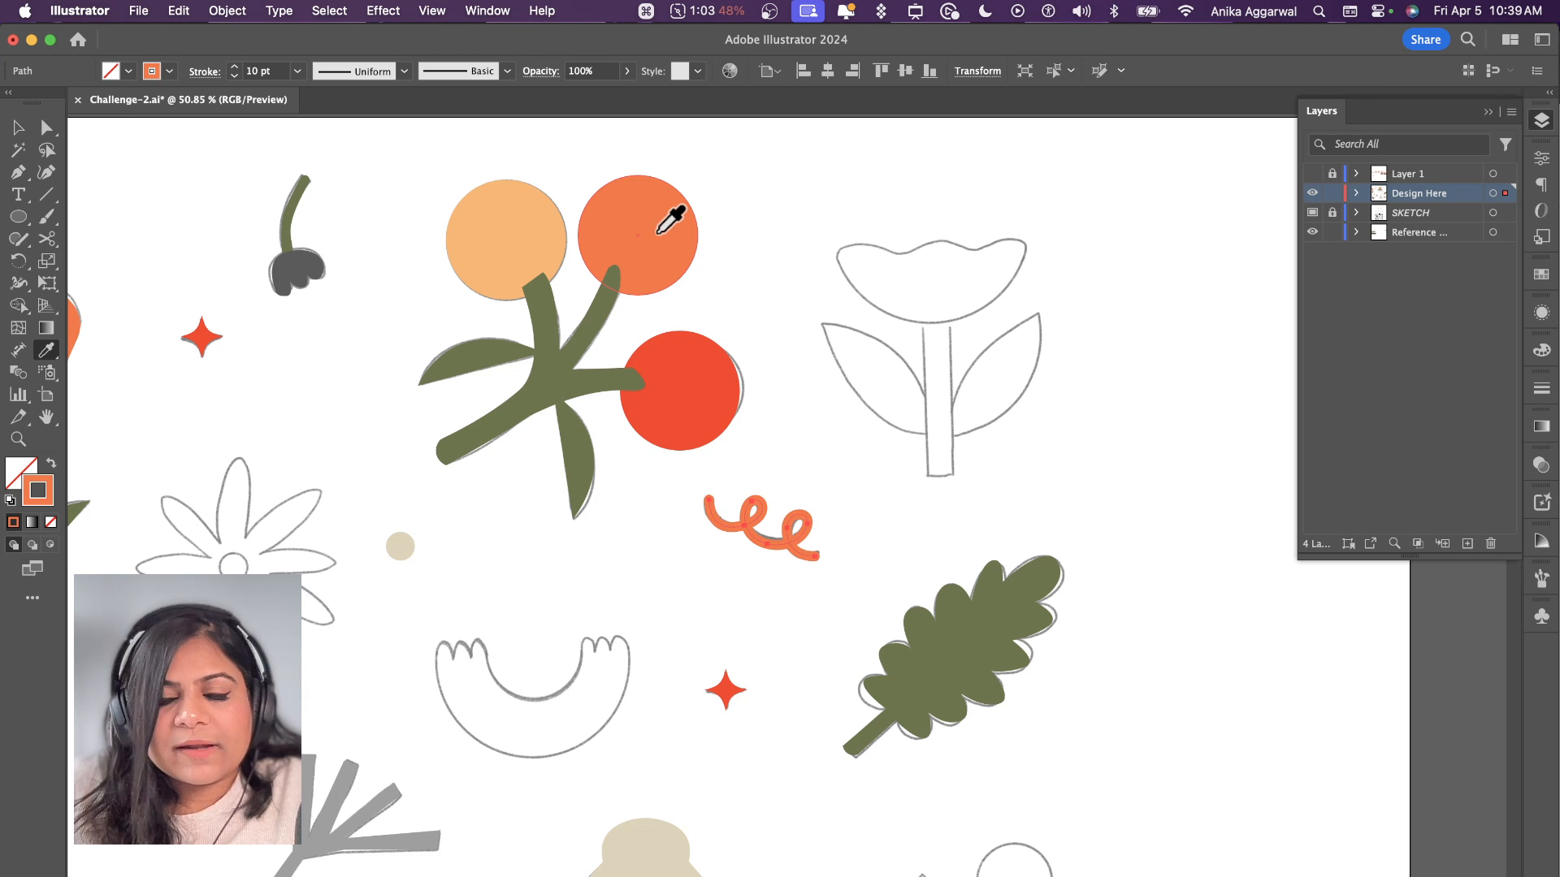
key("c")
key("v")
scroll(796, 604, "down", 5)
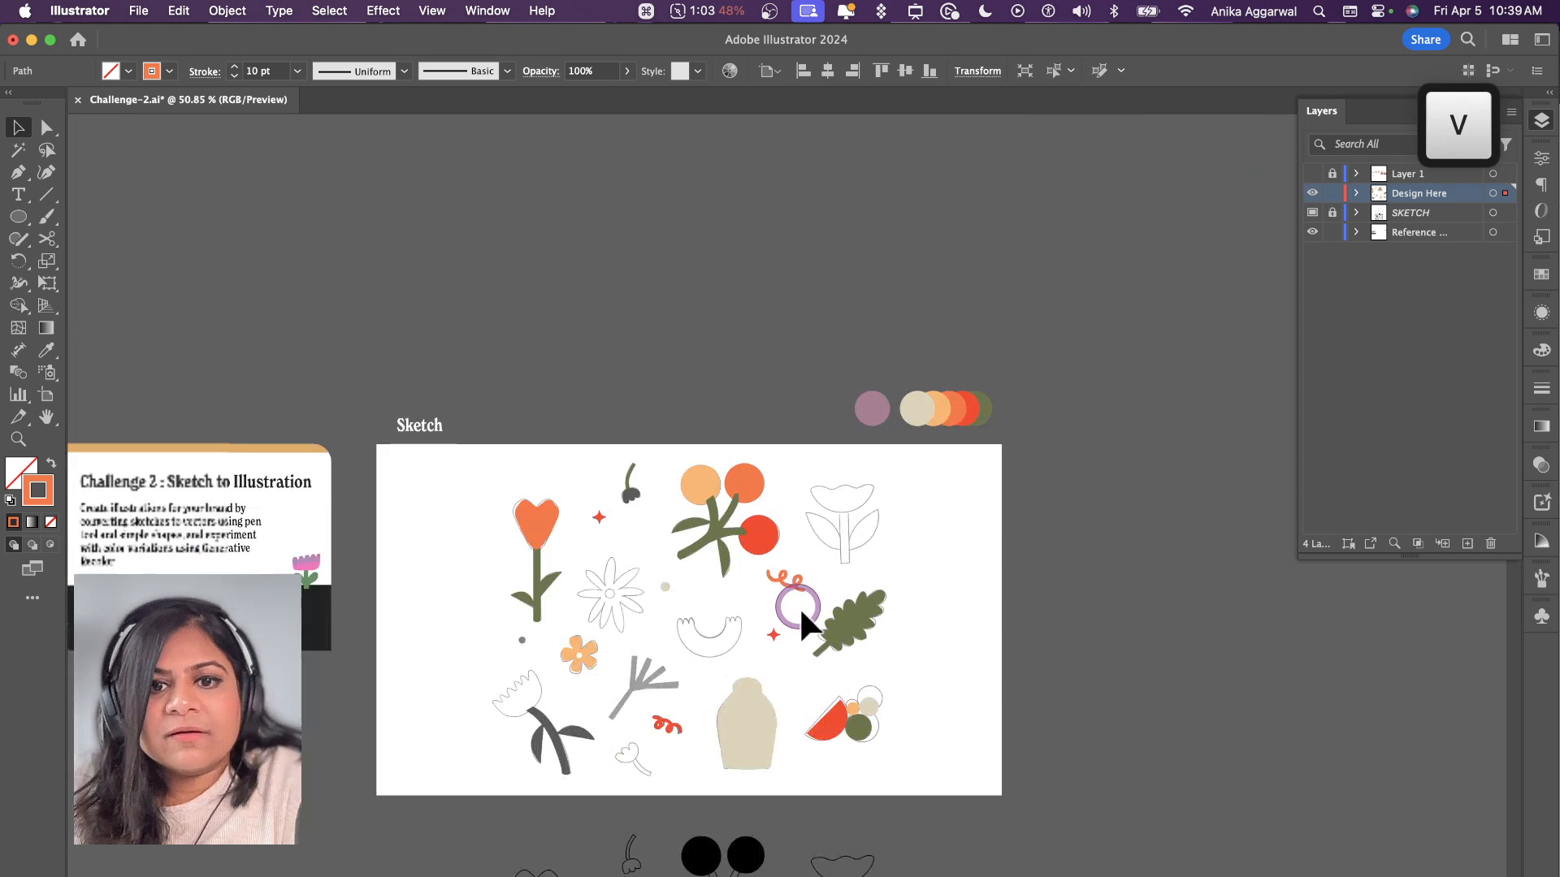
Step: Apply the palette green to the fringed flower's stem and both leaves, and to the selected squiggle above the lobed leaf
scroll(703, 648, "up", 4)
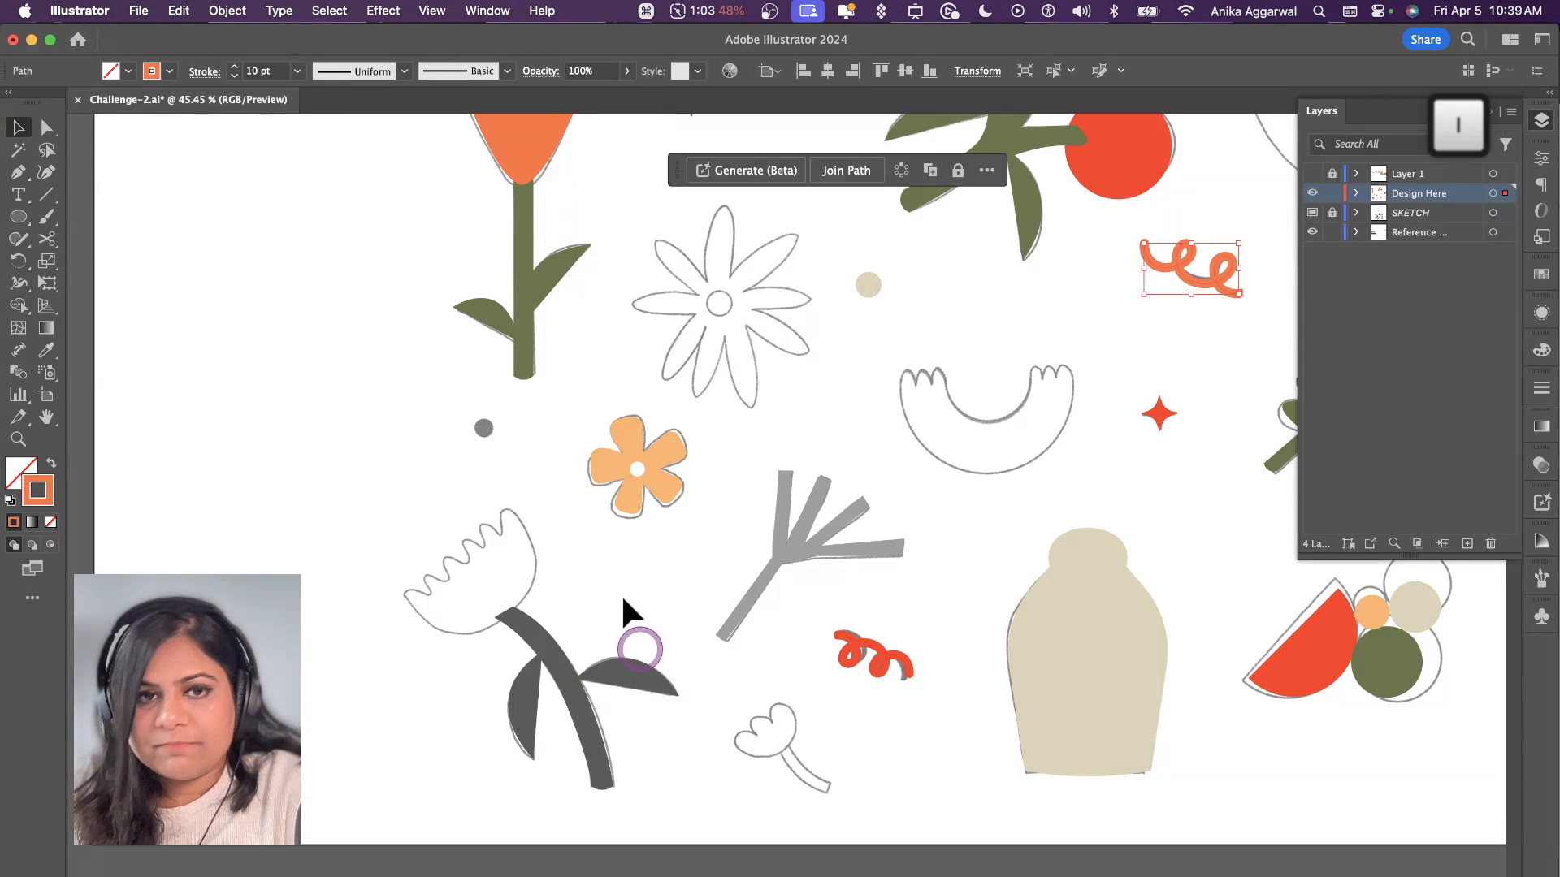
key("i")
left_click(549, 317)
left_click(554, 648, "alt")
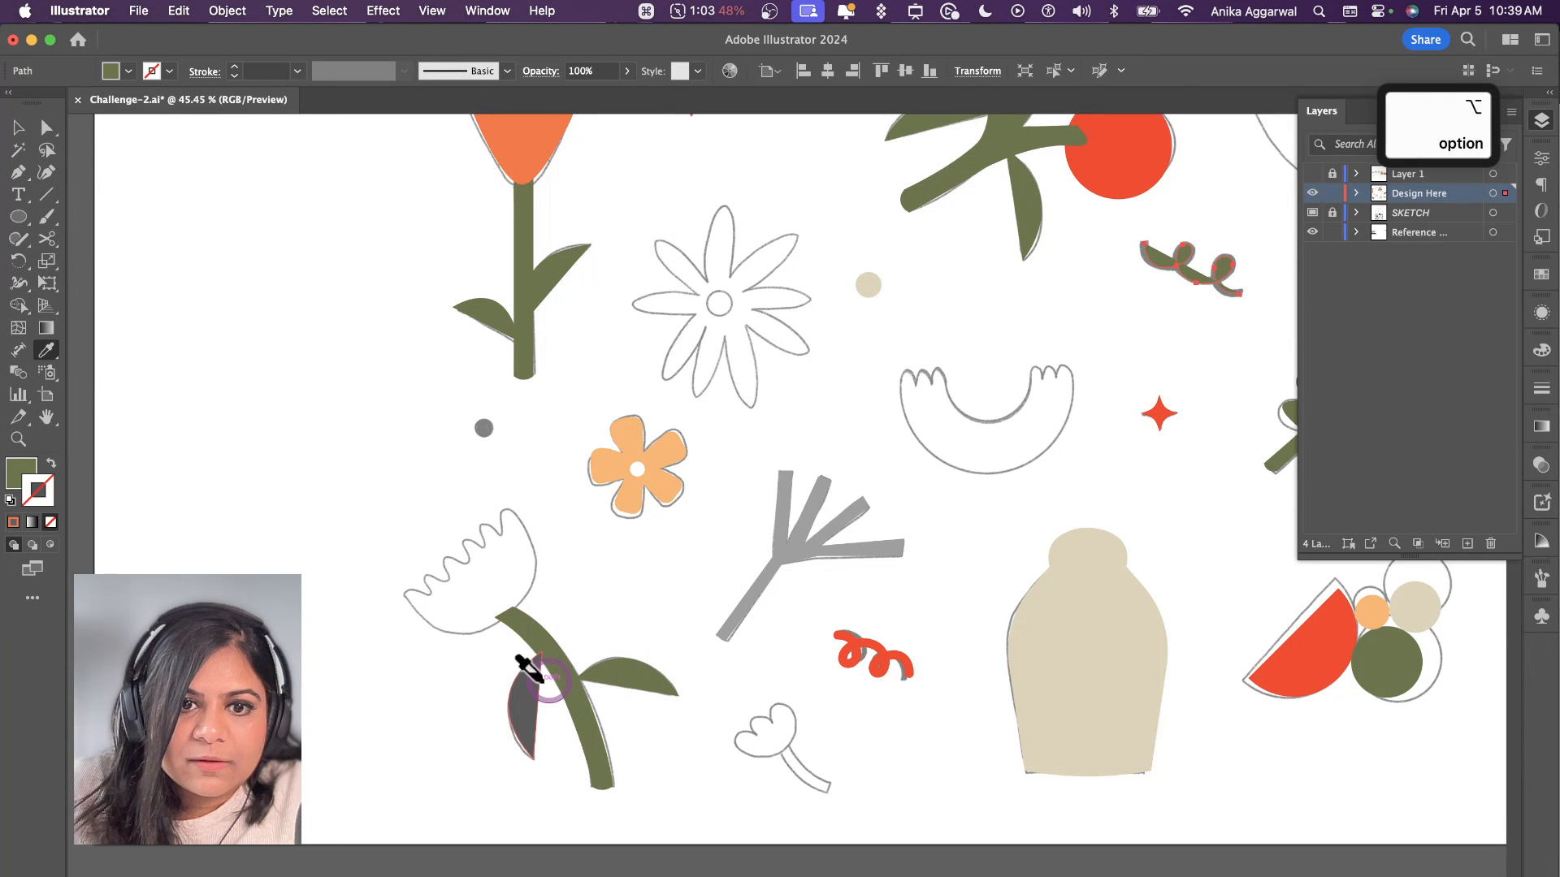
left_click(523, 683, "alt")
left_click(646, 665, "alt")
key("v")
scroll(674, 704, "down", 3)
scroll(674, 700, "down", 2)
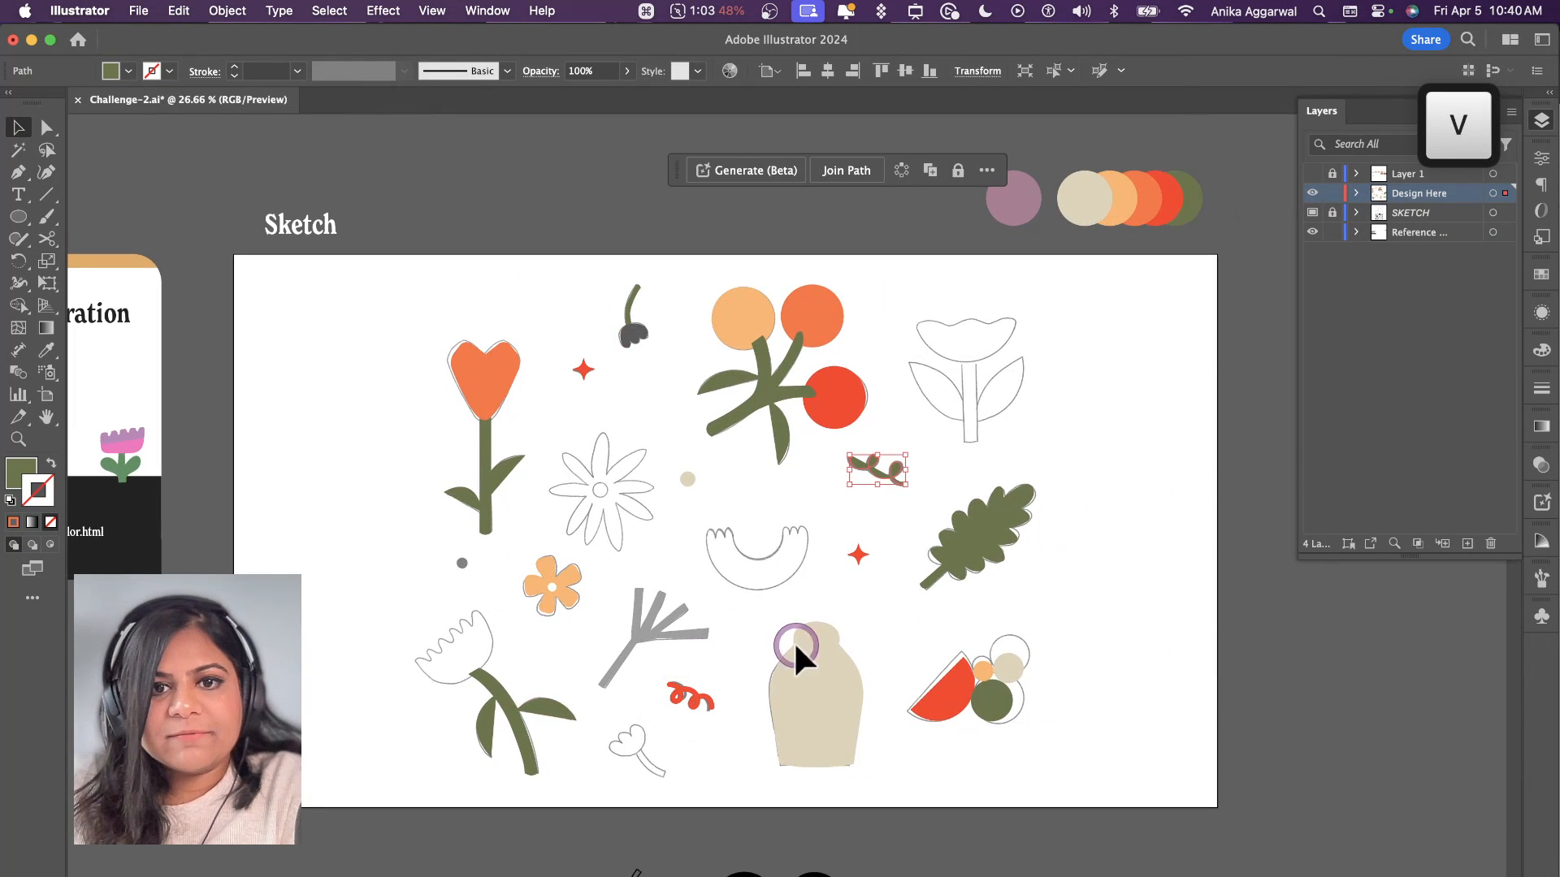
Step: Bring the three round berries to the front of their branch
left_click(934, 406)
scroll(801, 315, "up", 4)
left_click(801, 314)
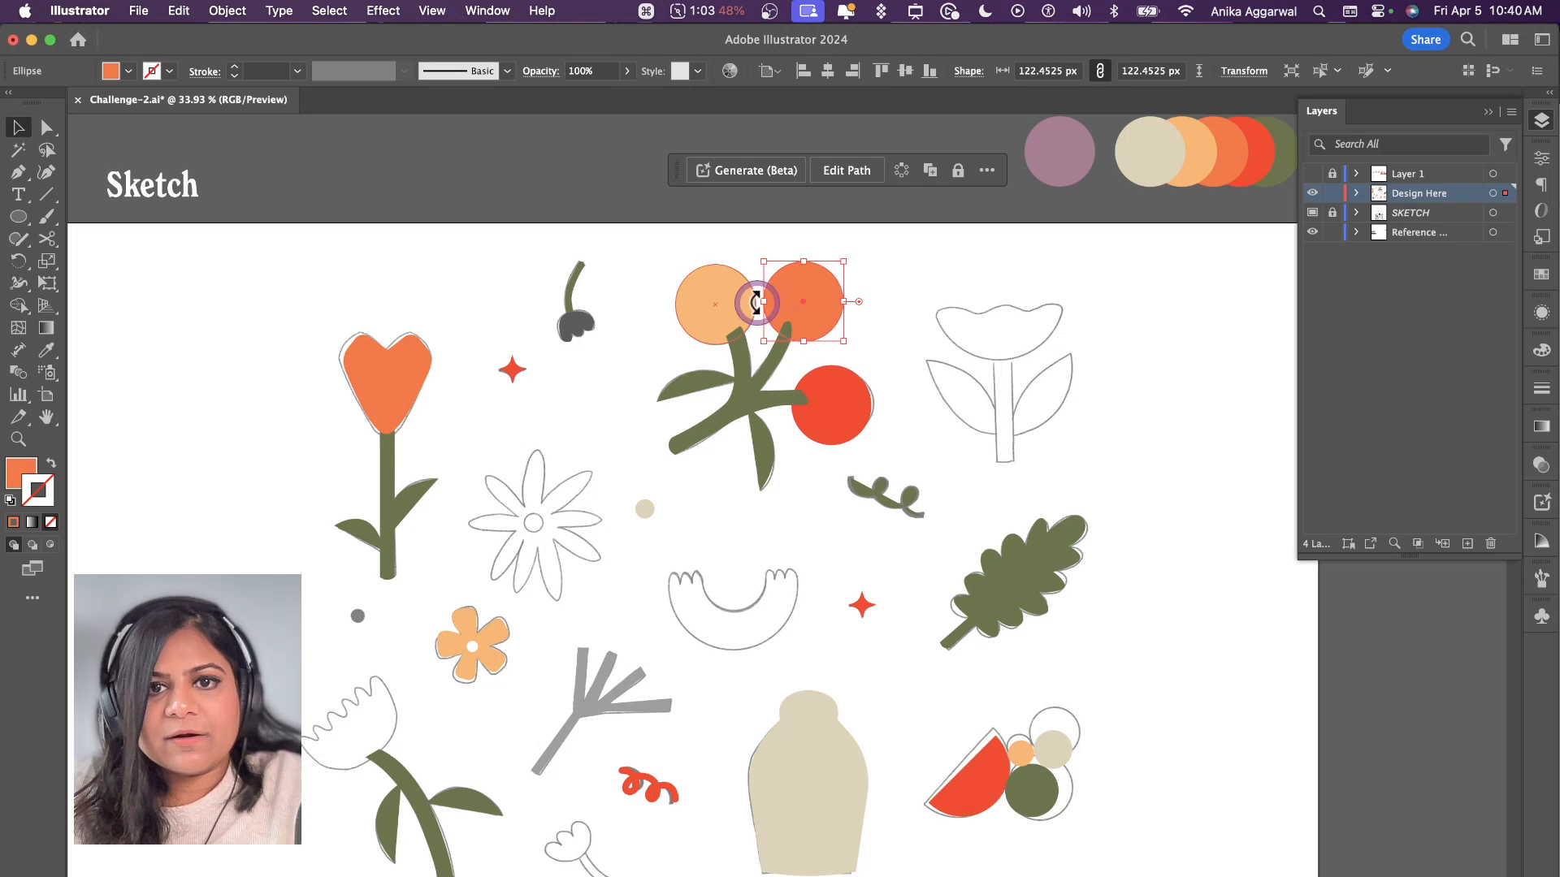
left_click(719, 304, "shift")
key("super+shift+bracketright")
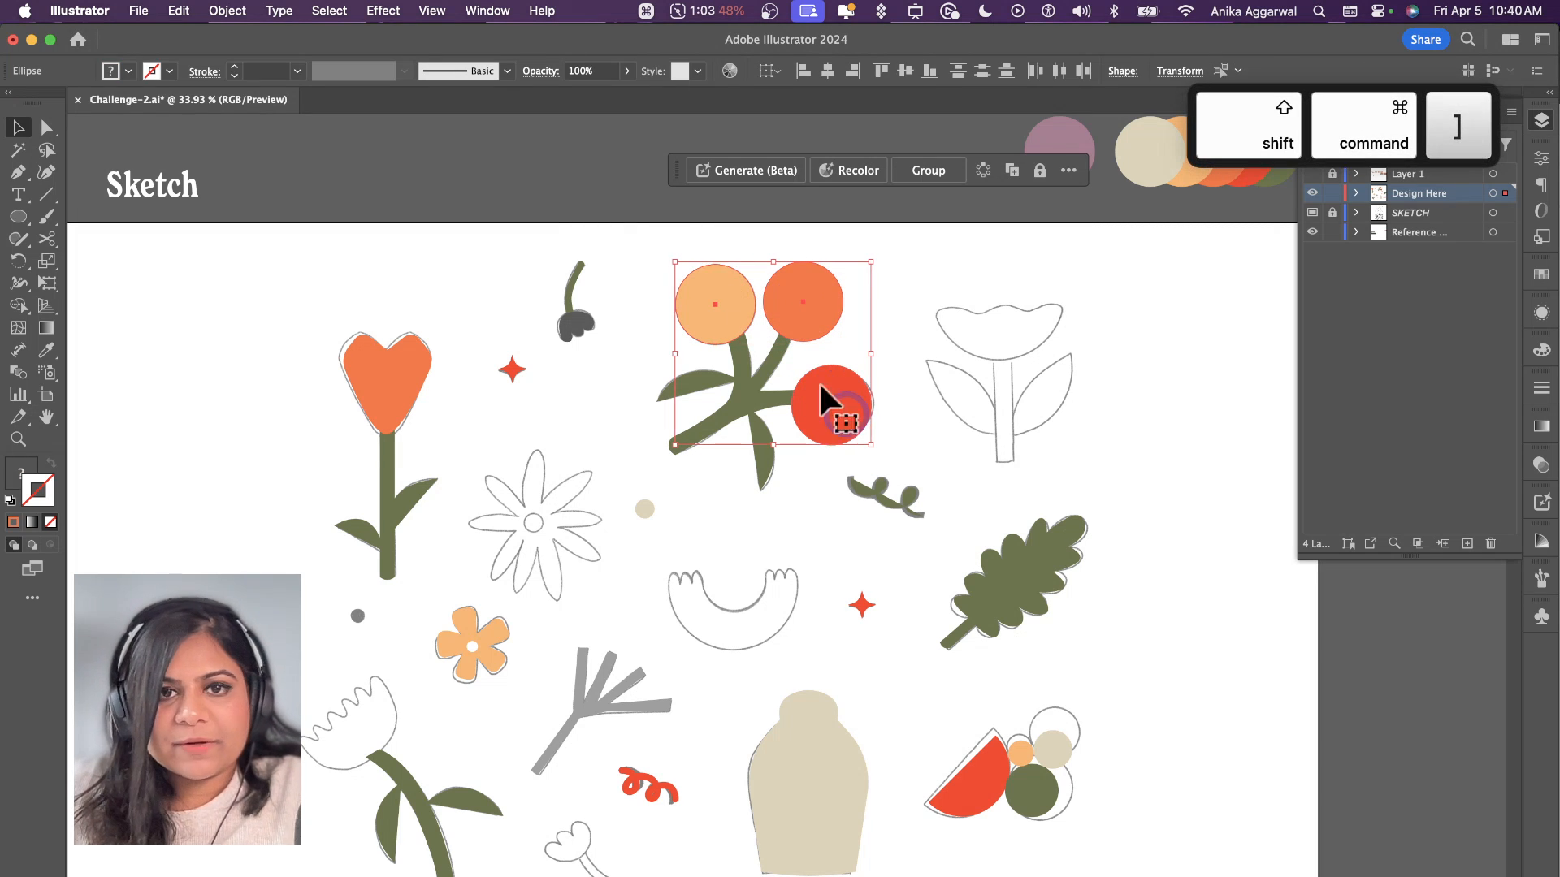
left_click(642, 231)
Step: Fill the small bud's flower with the berry red and the heart-shaped flower head with light orange
key("i")
left_click(828, 386)
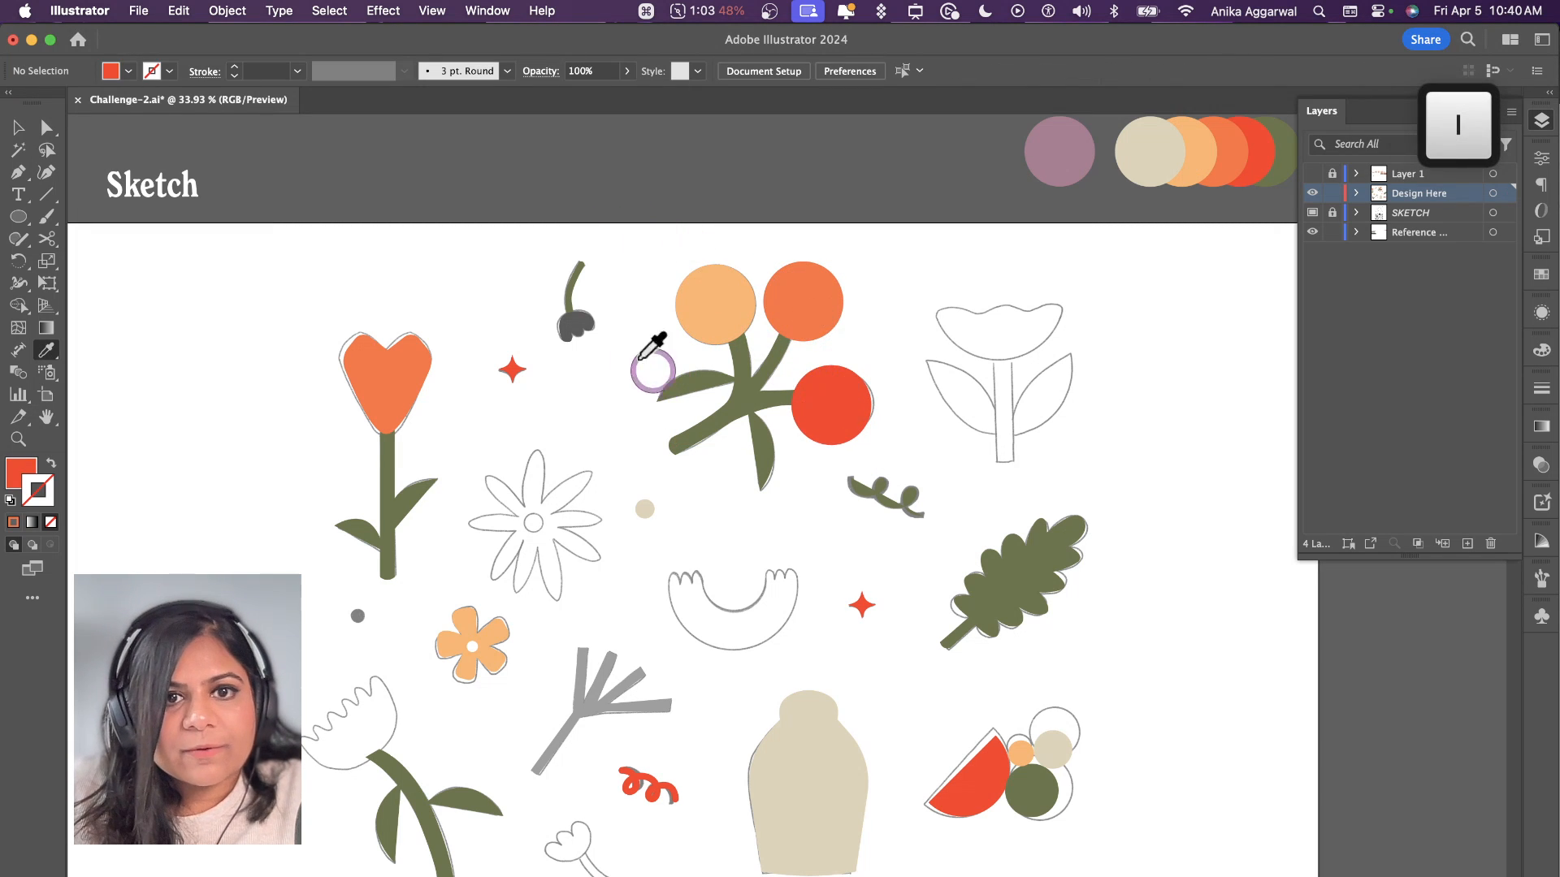
left_click(586, 324, "alt")
left_click(719, 297)
left_click(417, 348, "alt")
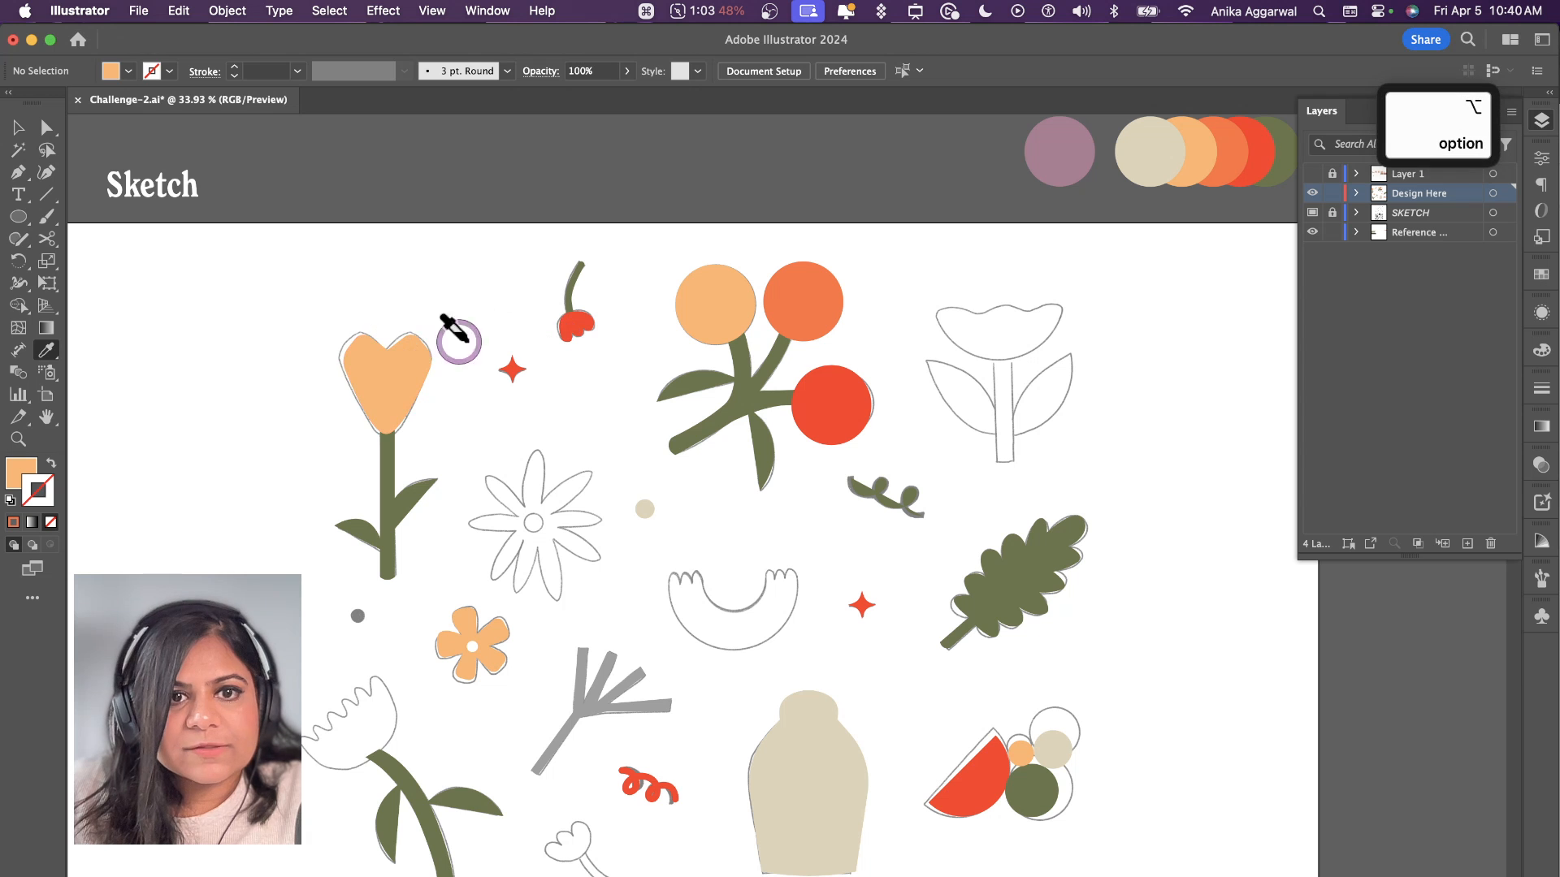
key("v")
left_click(662, 597)
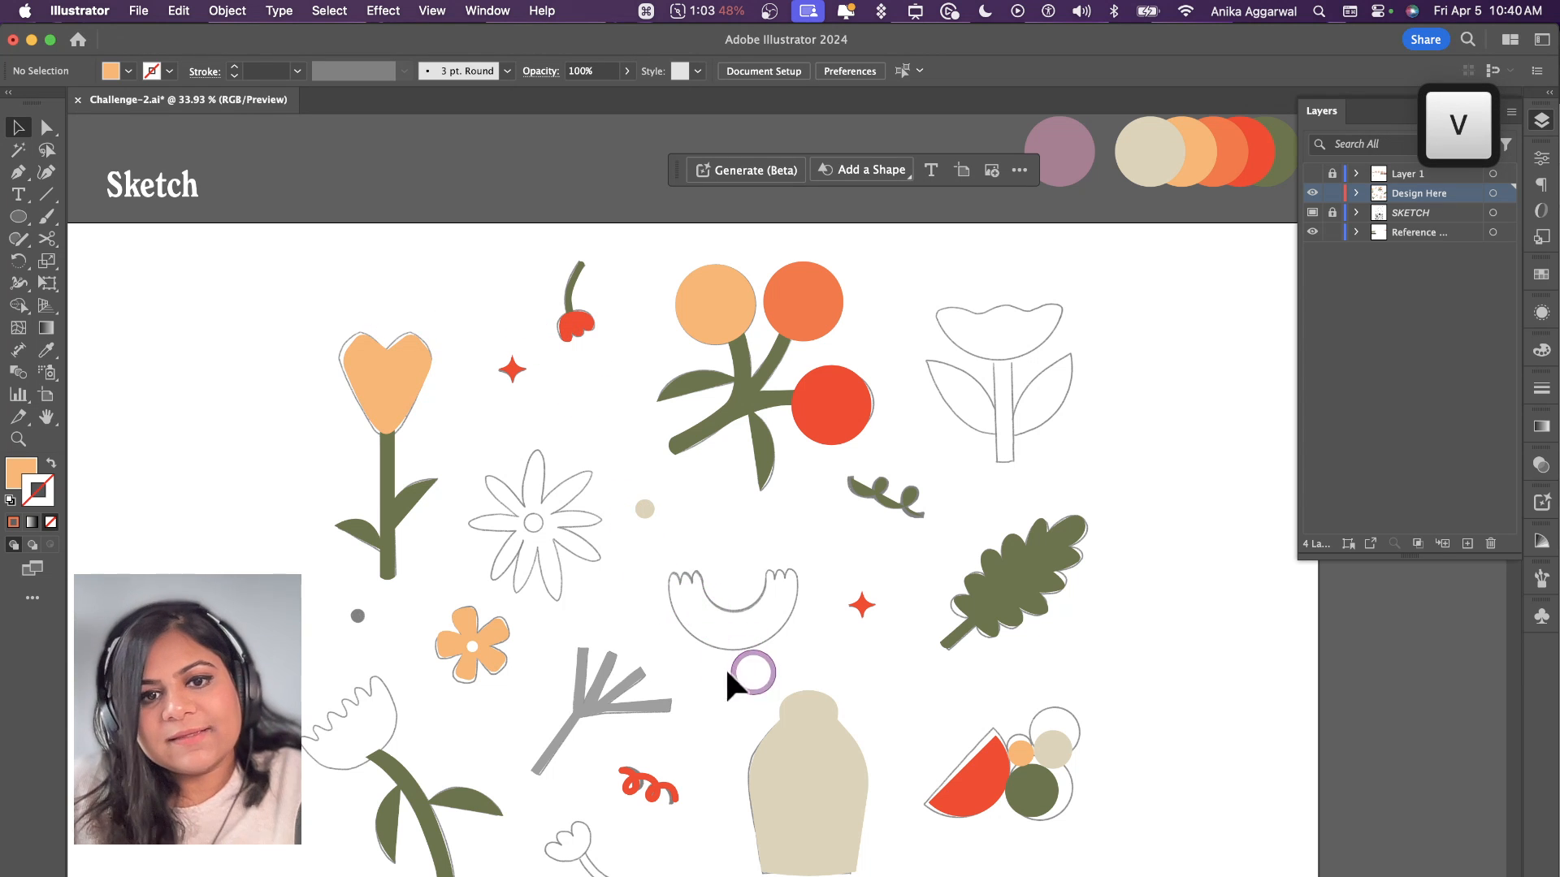
Step: Duplicate the small red bud with its stem beside the small flower sketch below the grey twig and flip the copy horizontally
left_click_drag(561, 276, 573, 861)
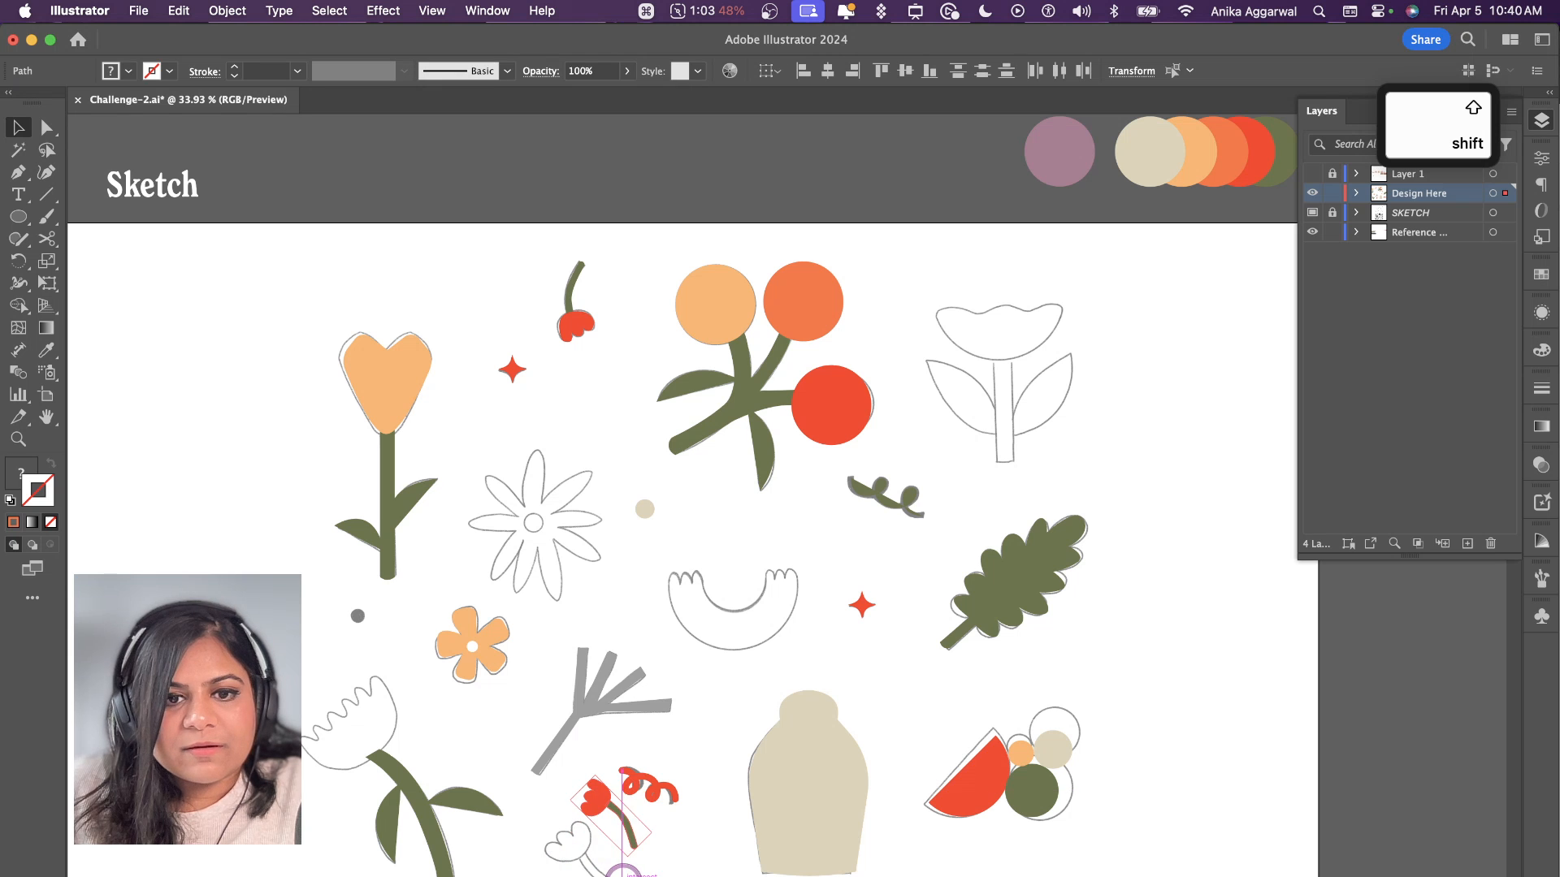
left_click(1542, 159)
left_click(1440, 280)
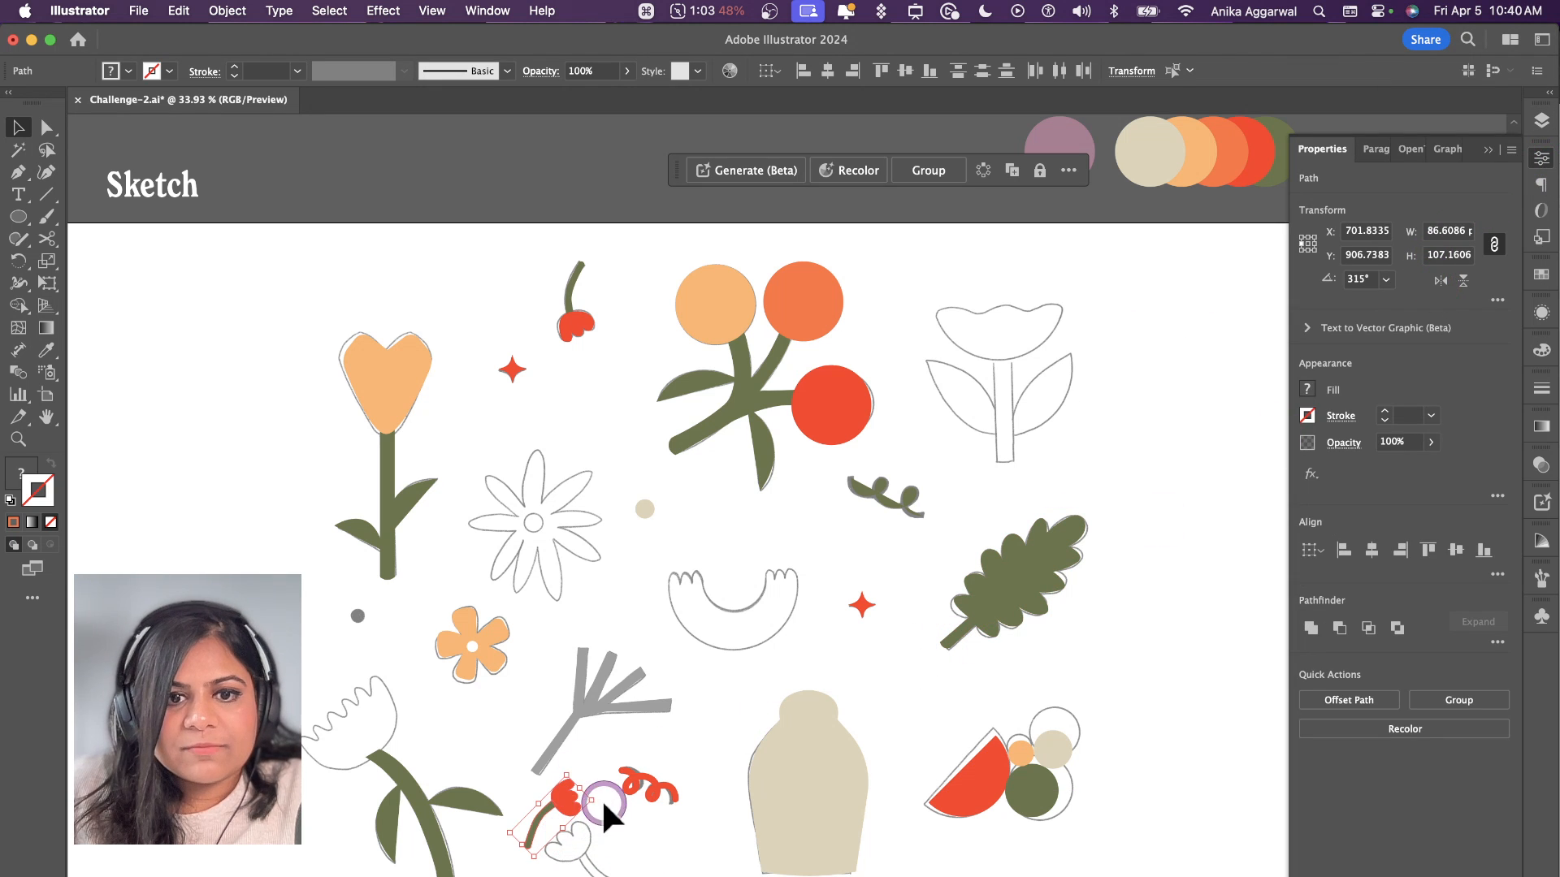
Step: Rotate the bud copy, enlarge it to about 140 × 113 px and position it over the small flower sketch
key("shift")
left_click_drag(602, 792, 546, 744)
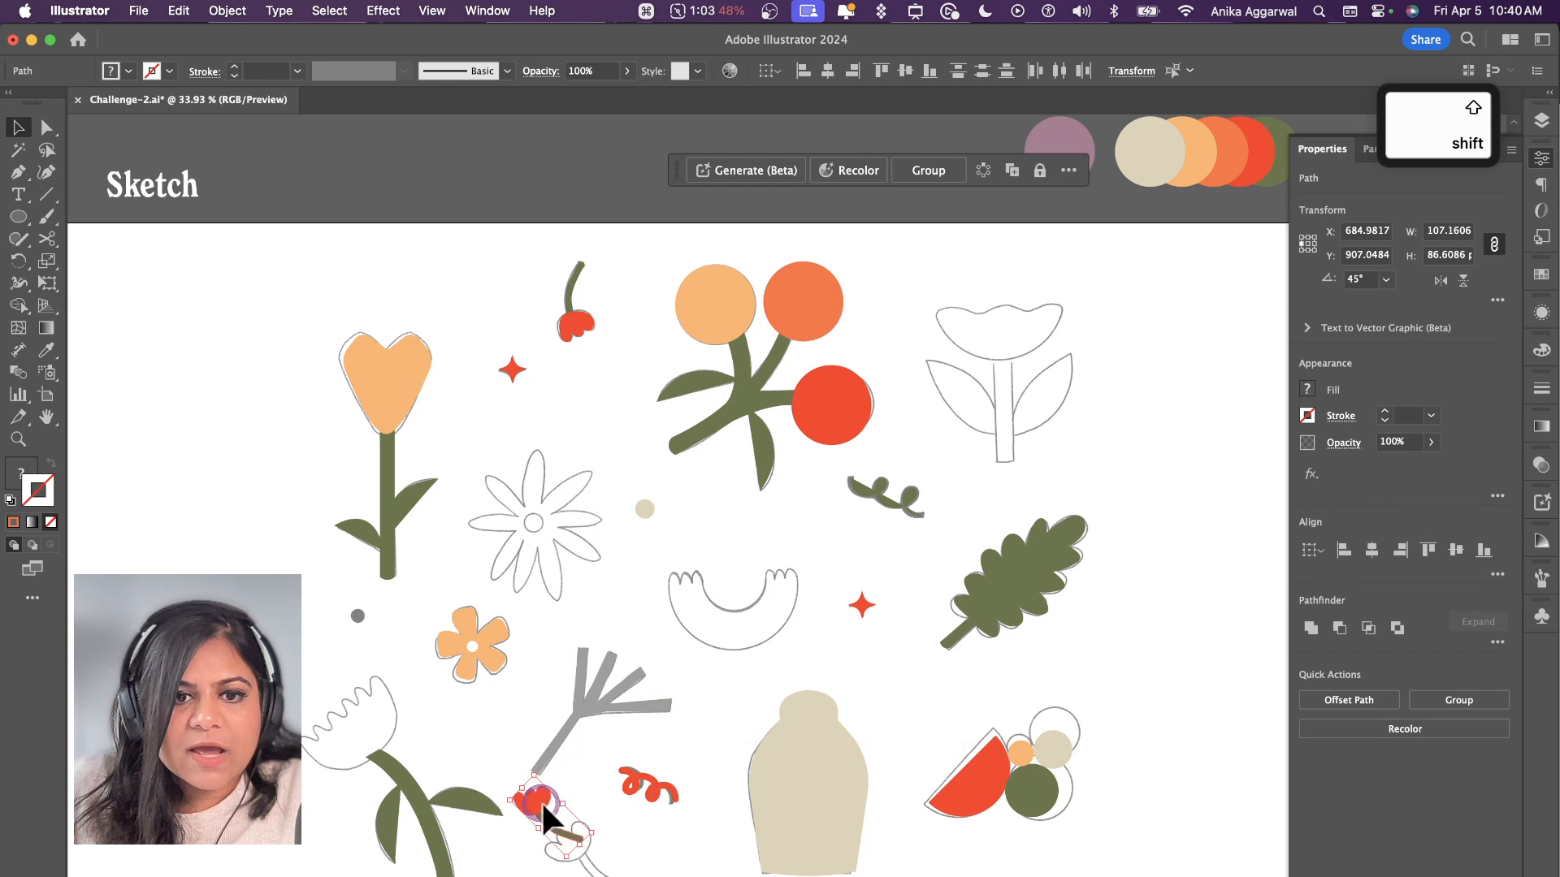
mouse_move(541, 804)
left_mouse_down()
mouse_move(573, 845)
mouse_move(576, 776)
left_mouse_up()
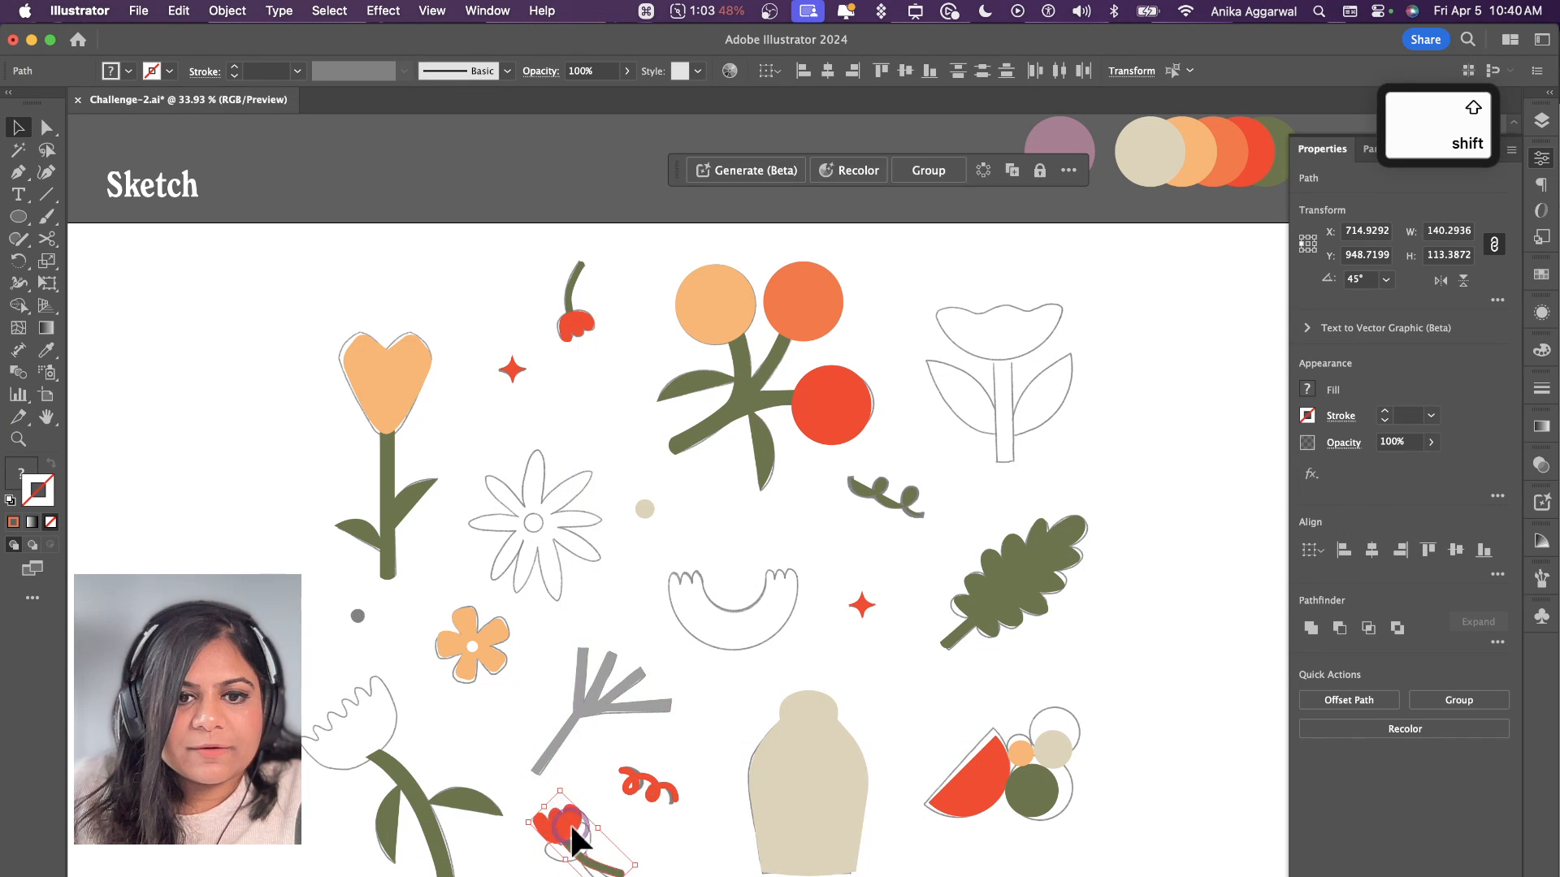
left_click_drag(571, 829, 576, 844)
left_click(360, 615)
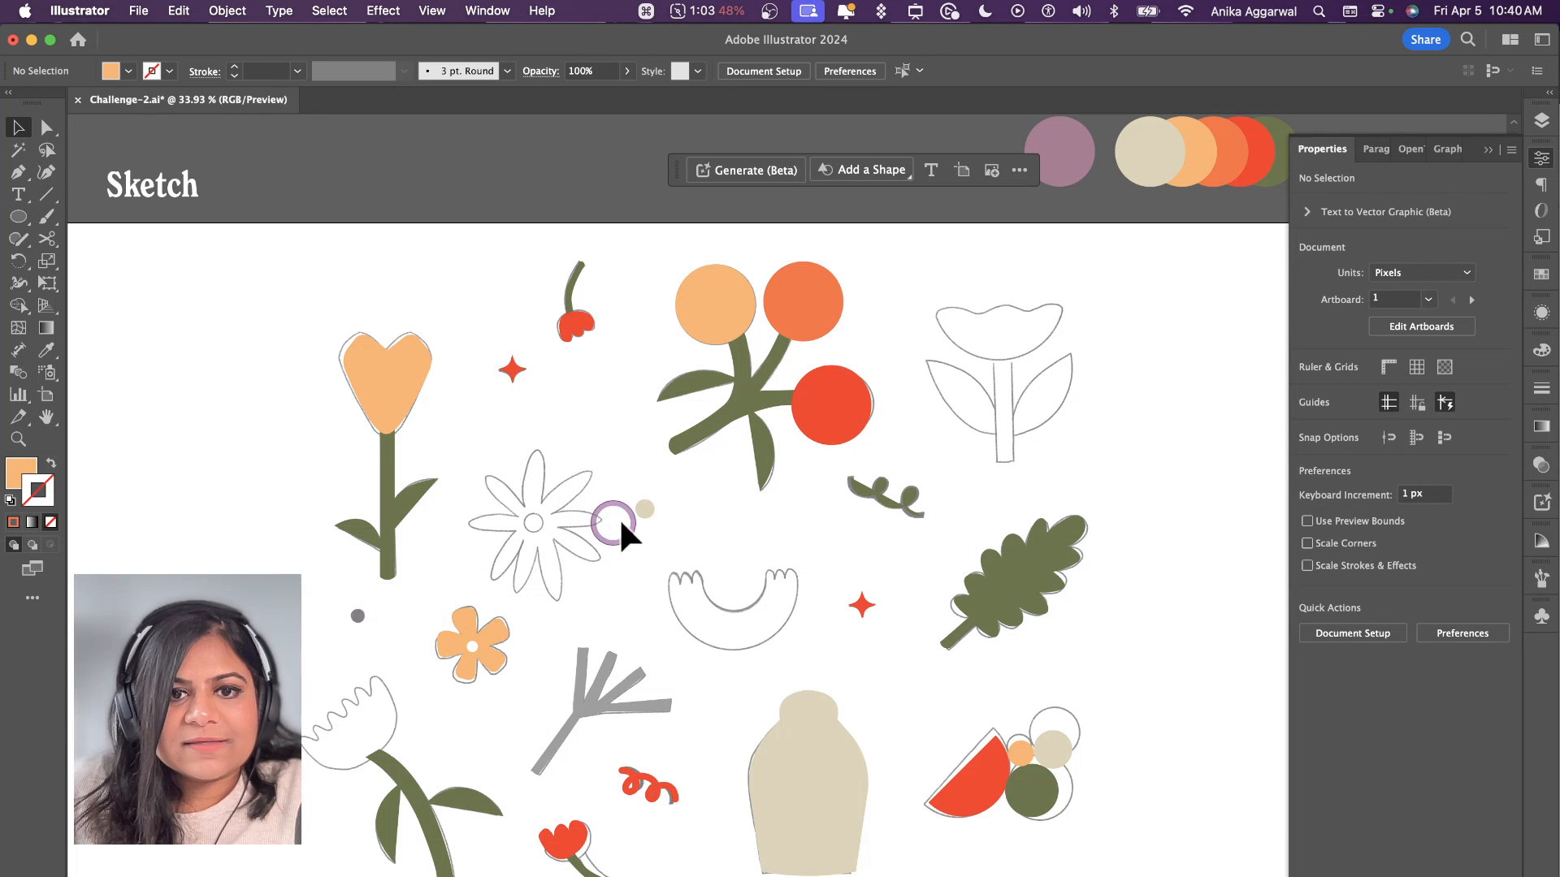
Step: Copy the beige dot onto the grey sketch dot beside the five-petal flower and fill the copy with orange
left_click_drag(643, 511, 362, 627)
key("i")
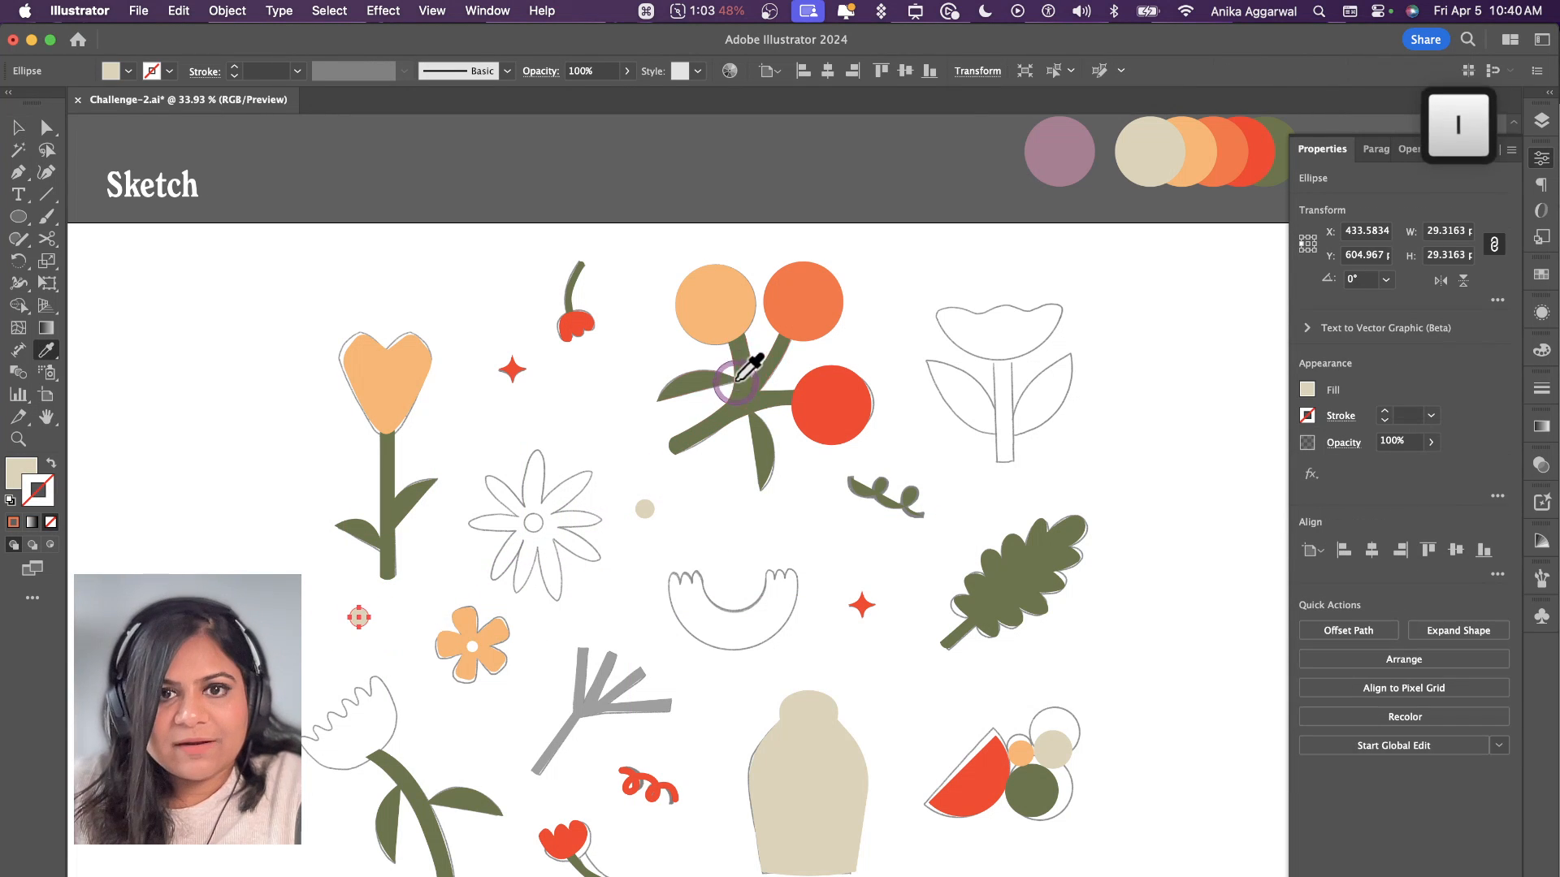
left_click(757, 380)
key("v")
key("i")
left_click(805, 291)
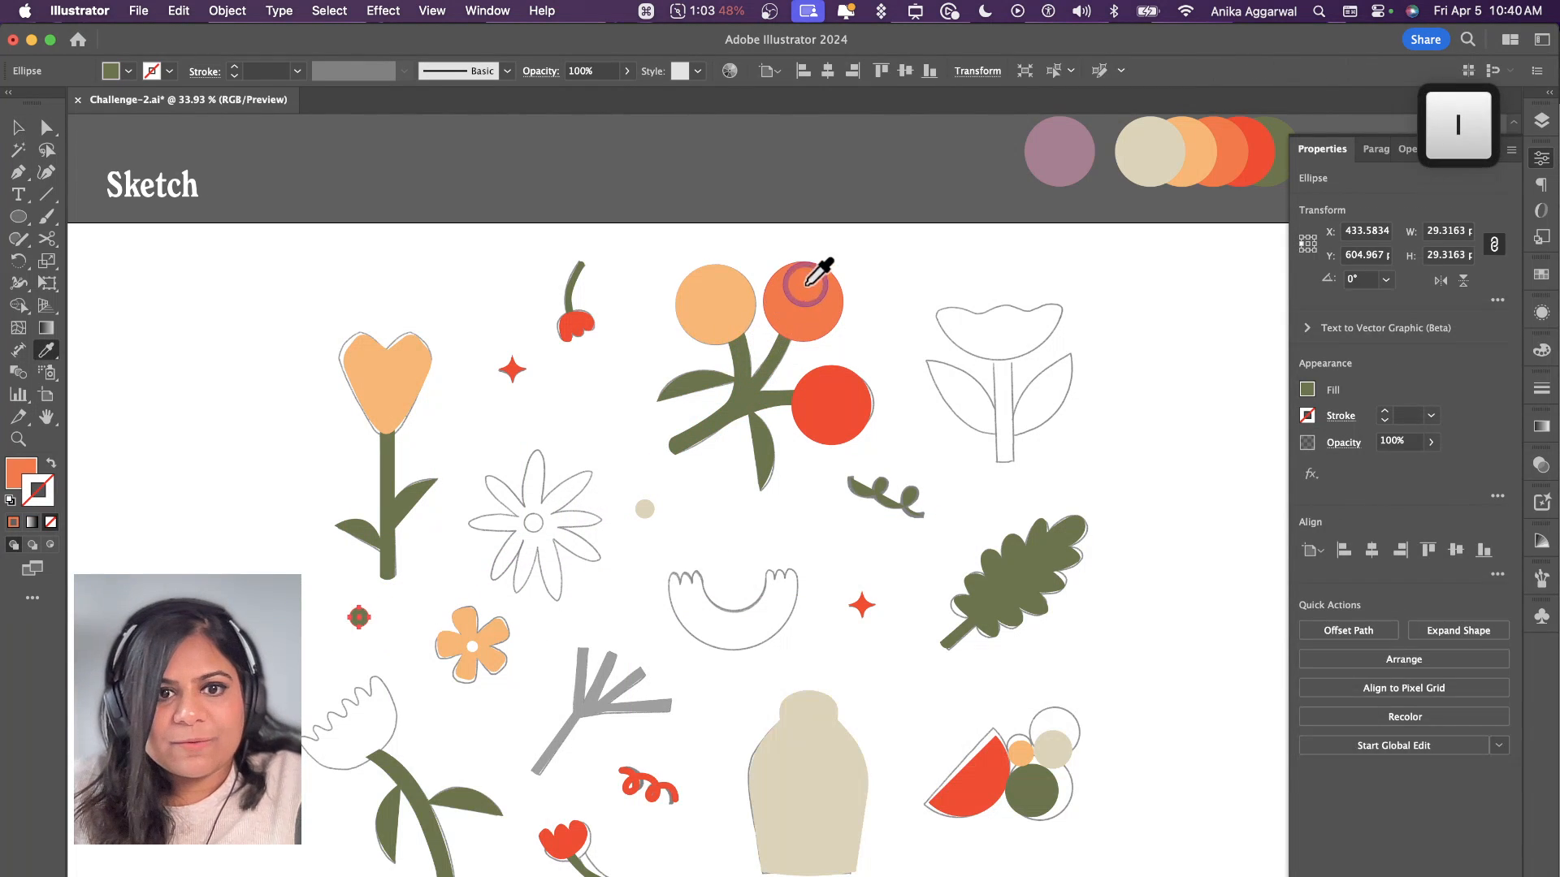
key("v")
left_click(735, 250)
Step: Draw a rectangle about 34 × 185 px over the stem of the wide flower sketch beside the berry branch
scroll(710, 524, "down", 2)
scroll(780, 553, "up", 2)
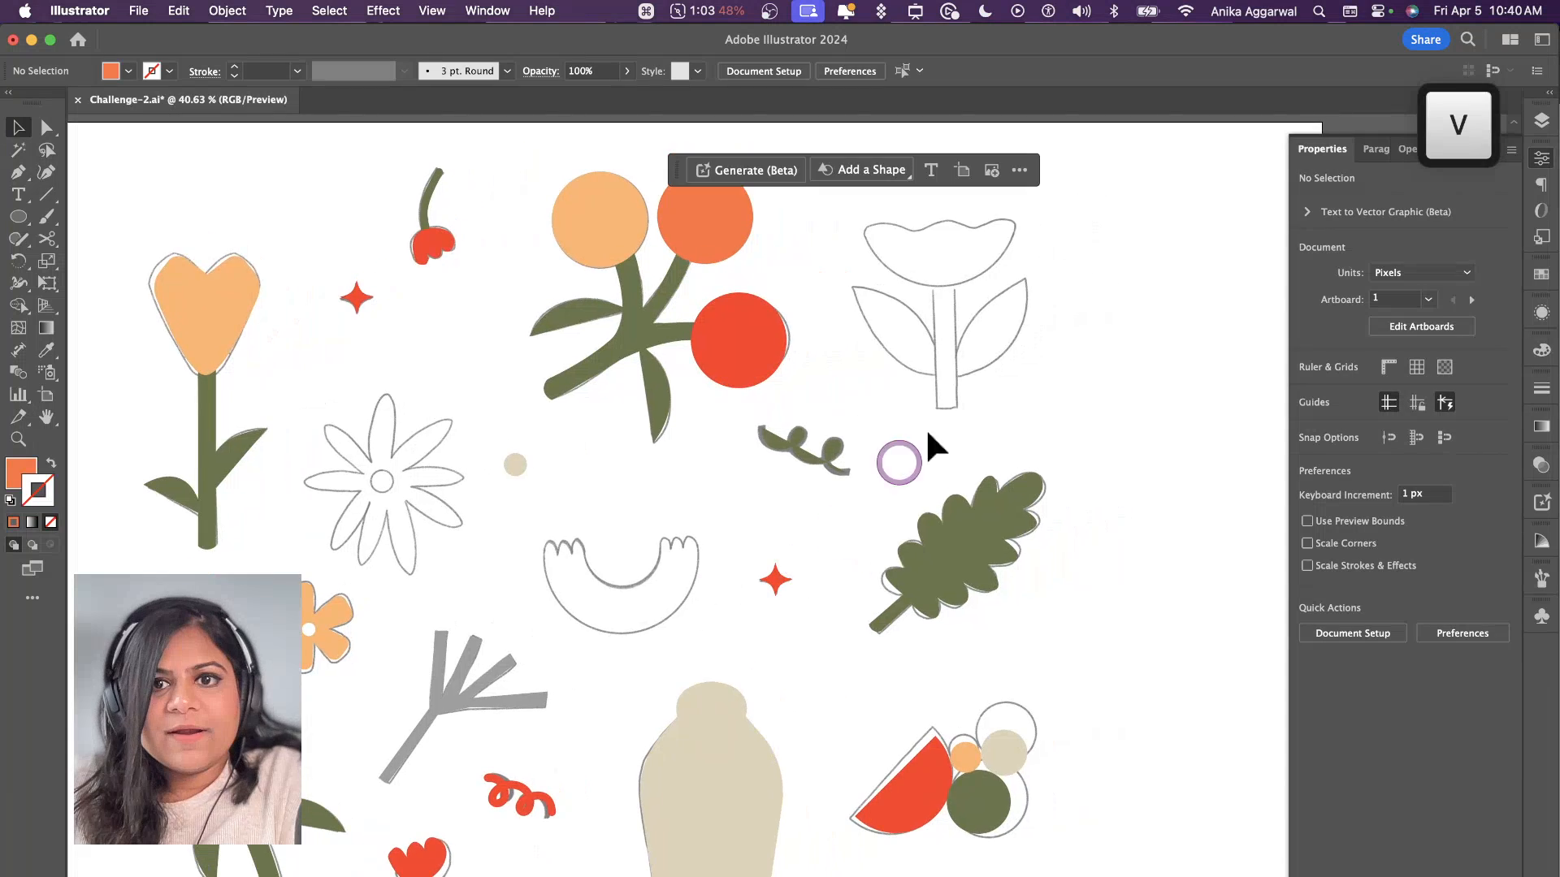
scroll(925, 427, "up", 3)
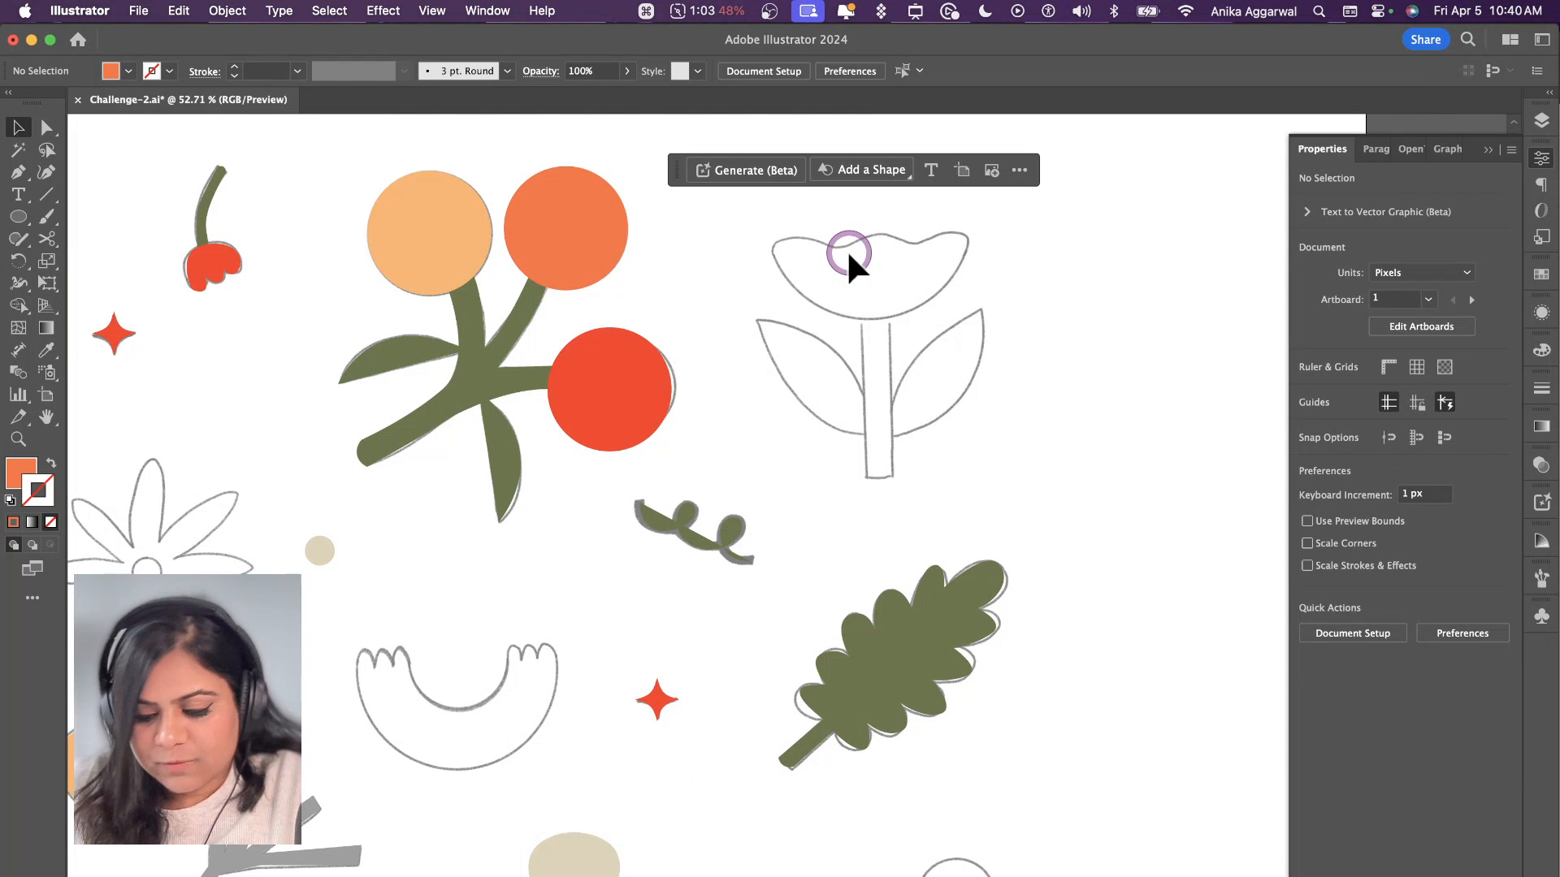
key("m")
left_click_drag(860, 295, 894, 484)
Step: Trace the wide flower's right leaf with the Pen tool as a closed curved shape and fill it with palette green
key("p")
left_click(892, 439)
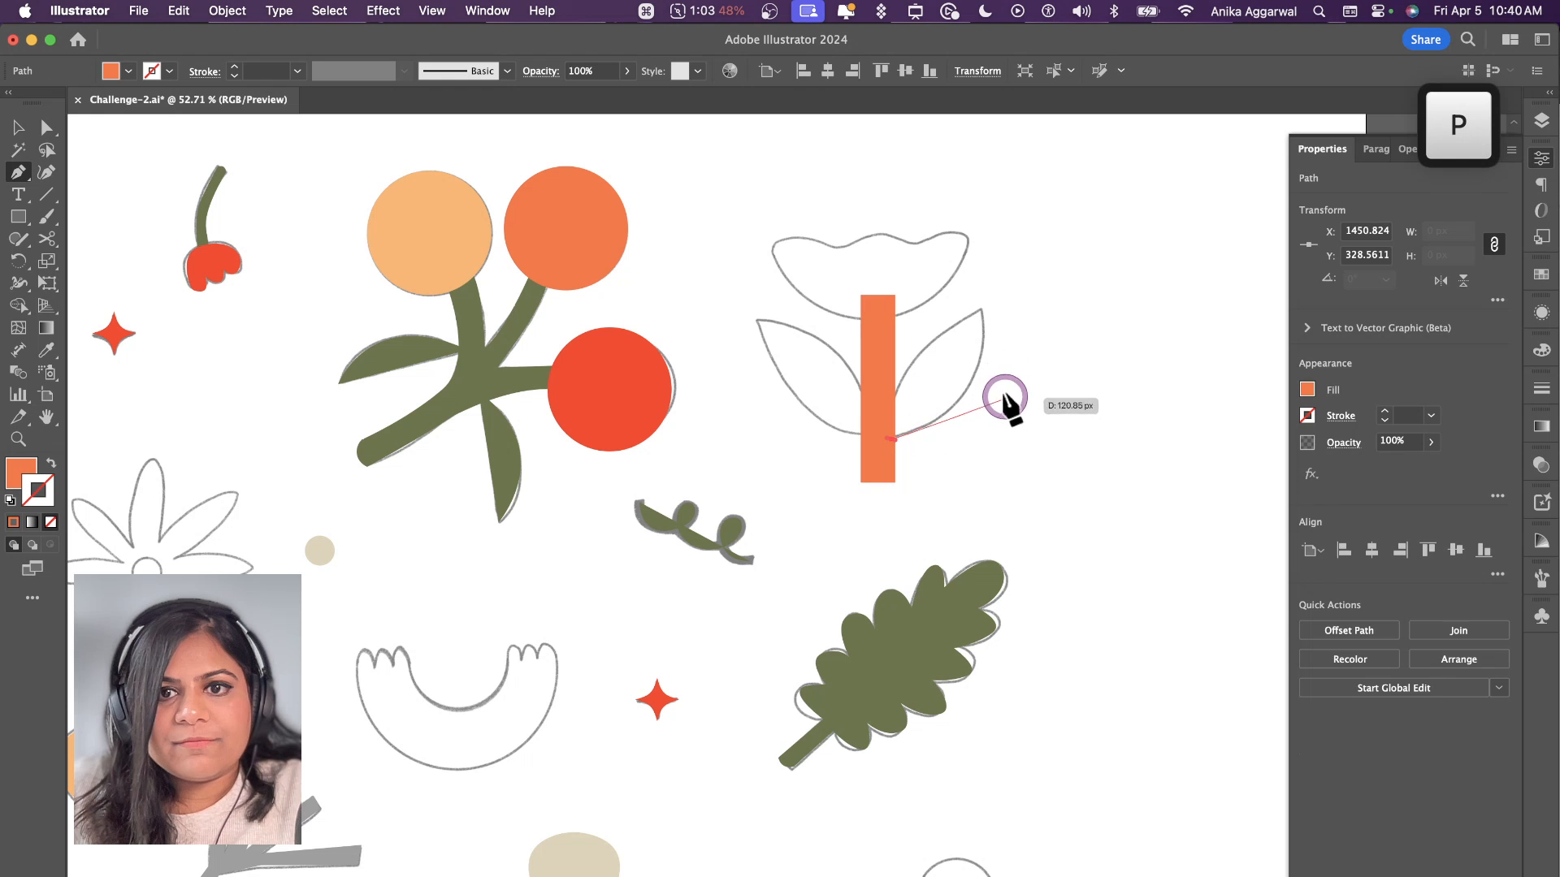
left_click_drag(983, 313, 957, 238)
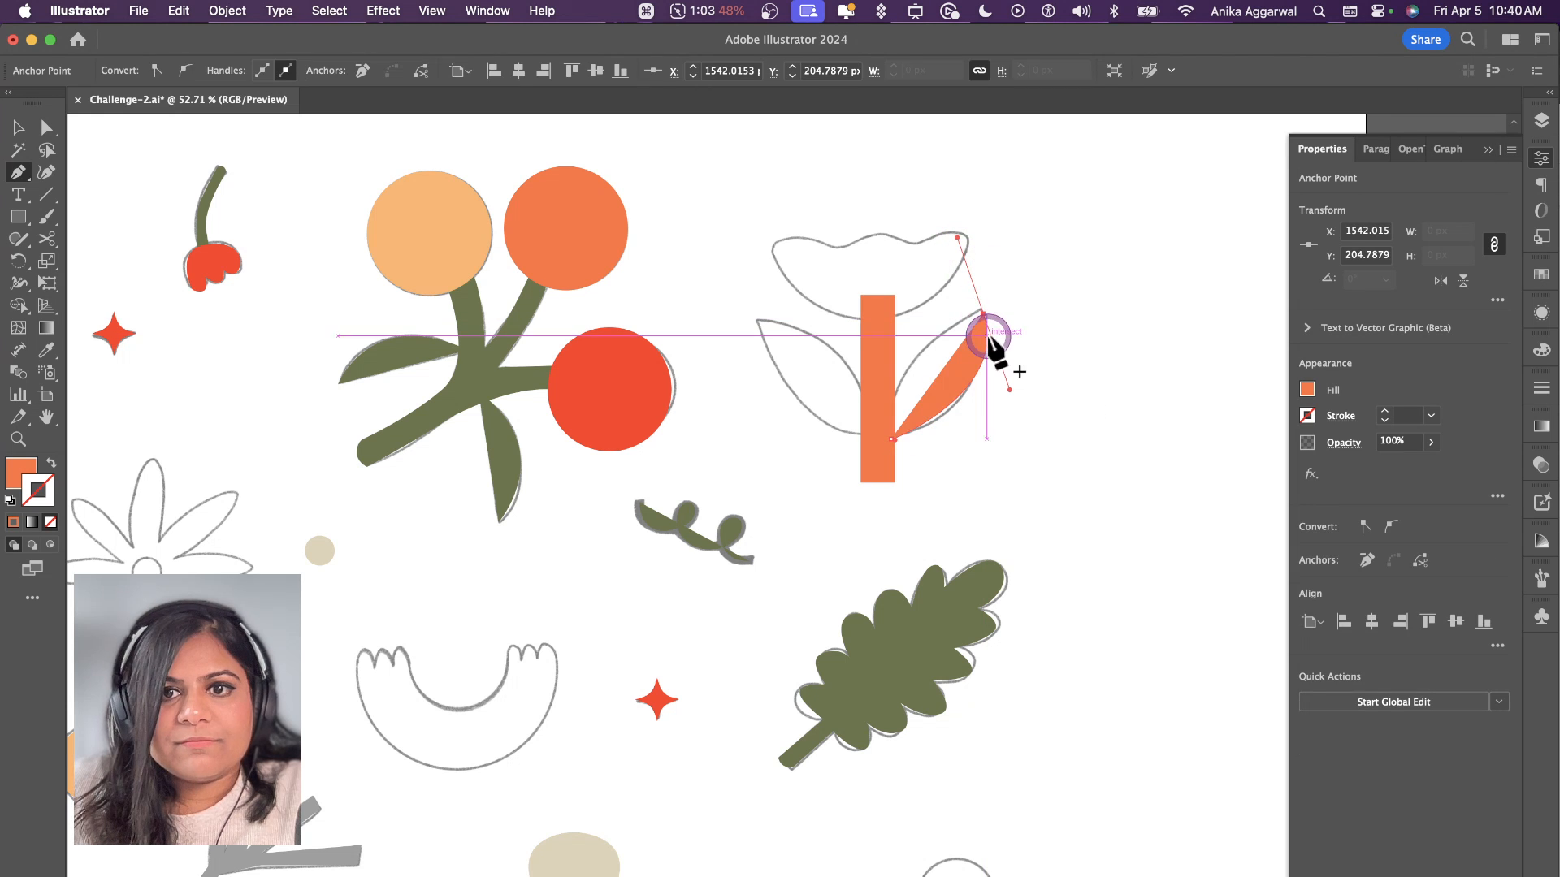
left_click(983, 313)
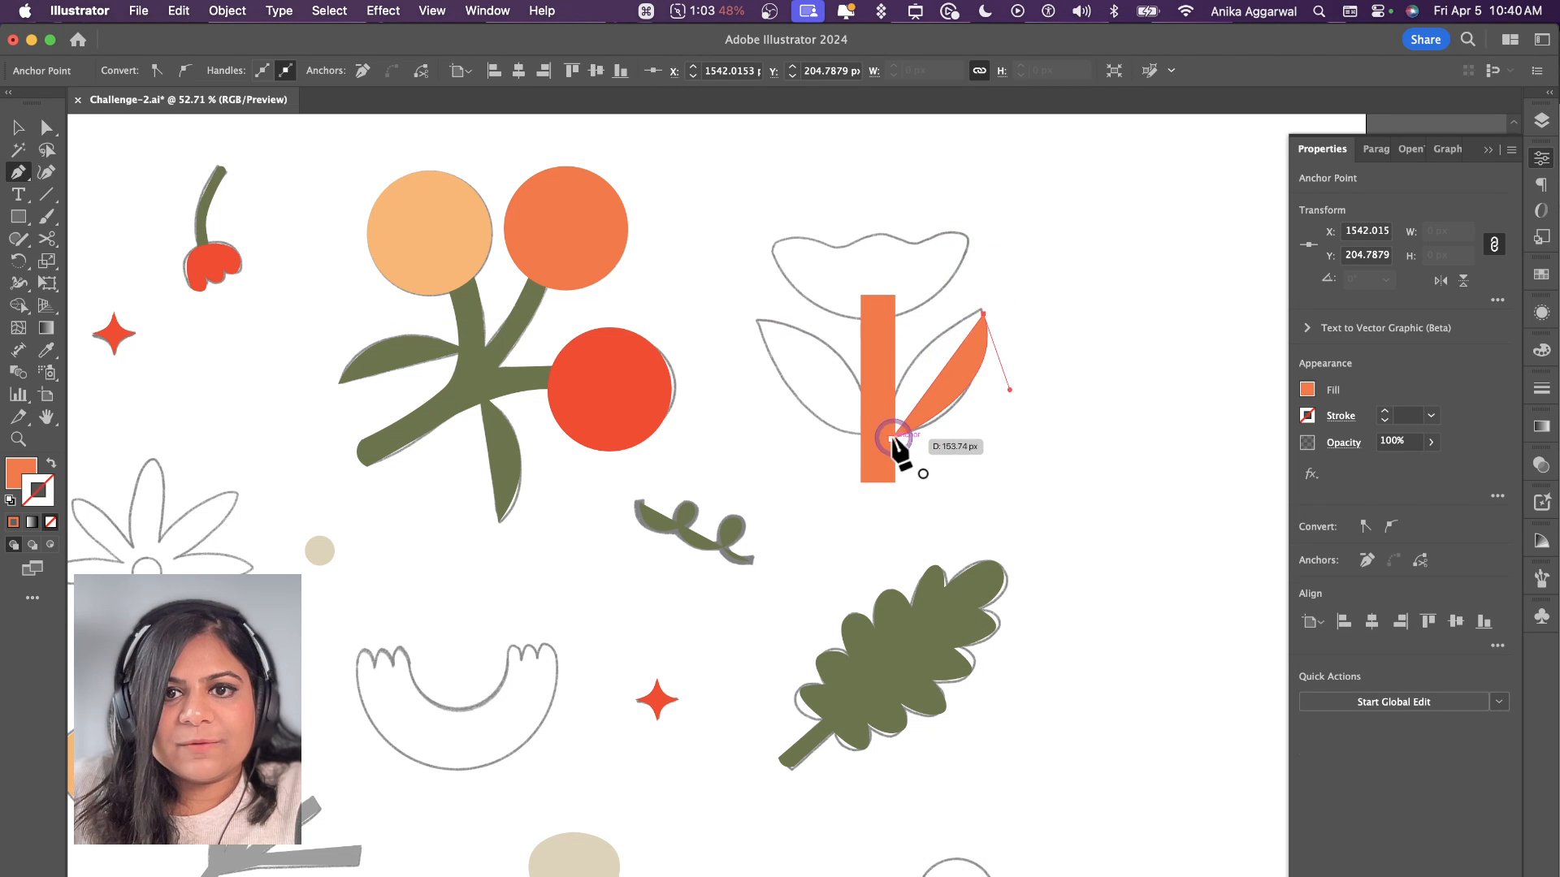
left_click(893, 437)
key("v")
key("i")
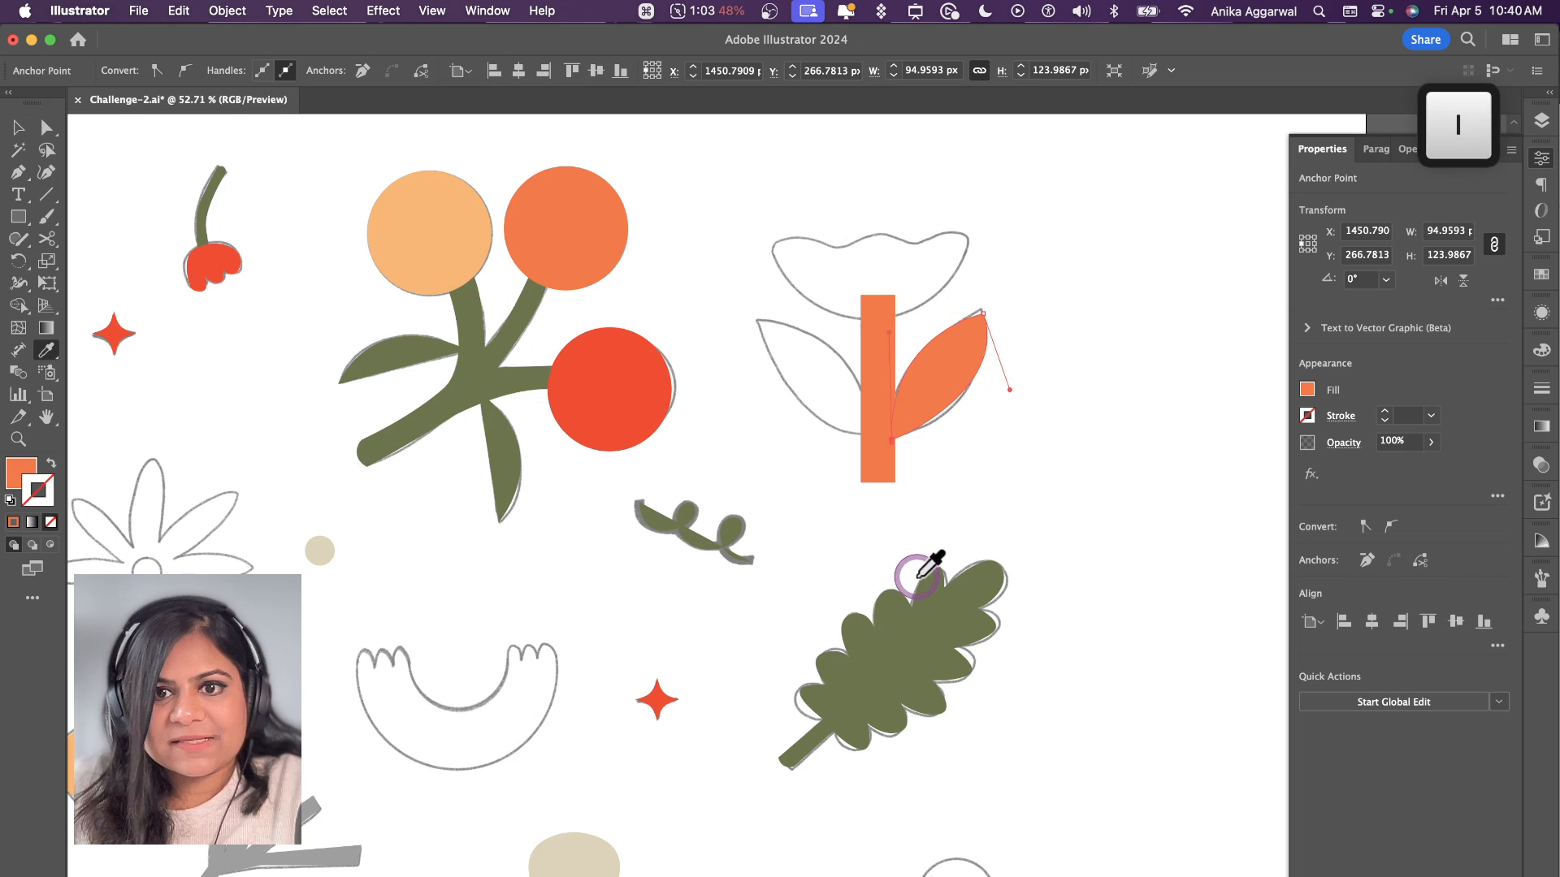
left_click(928, 624)
Step: Duplicate the green leaf to the opposite side of the stem and flip the copy horizontally
key("v")
left_click(974, 464)
left_click_drag(938, 380, 855, 376)
left_click(1441, 280)
Step: Fill the wide flower's rectangular stem with the green of its leaves
left_click(881, 334)
key("i")
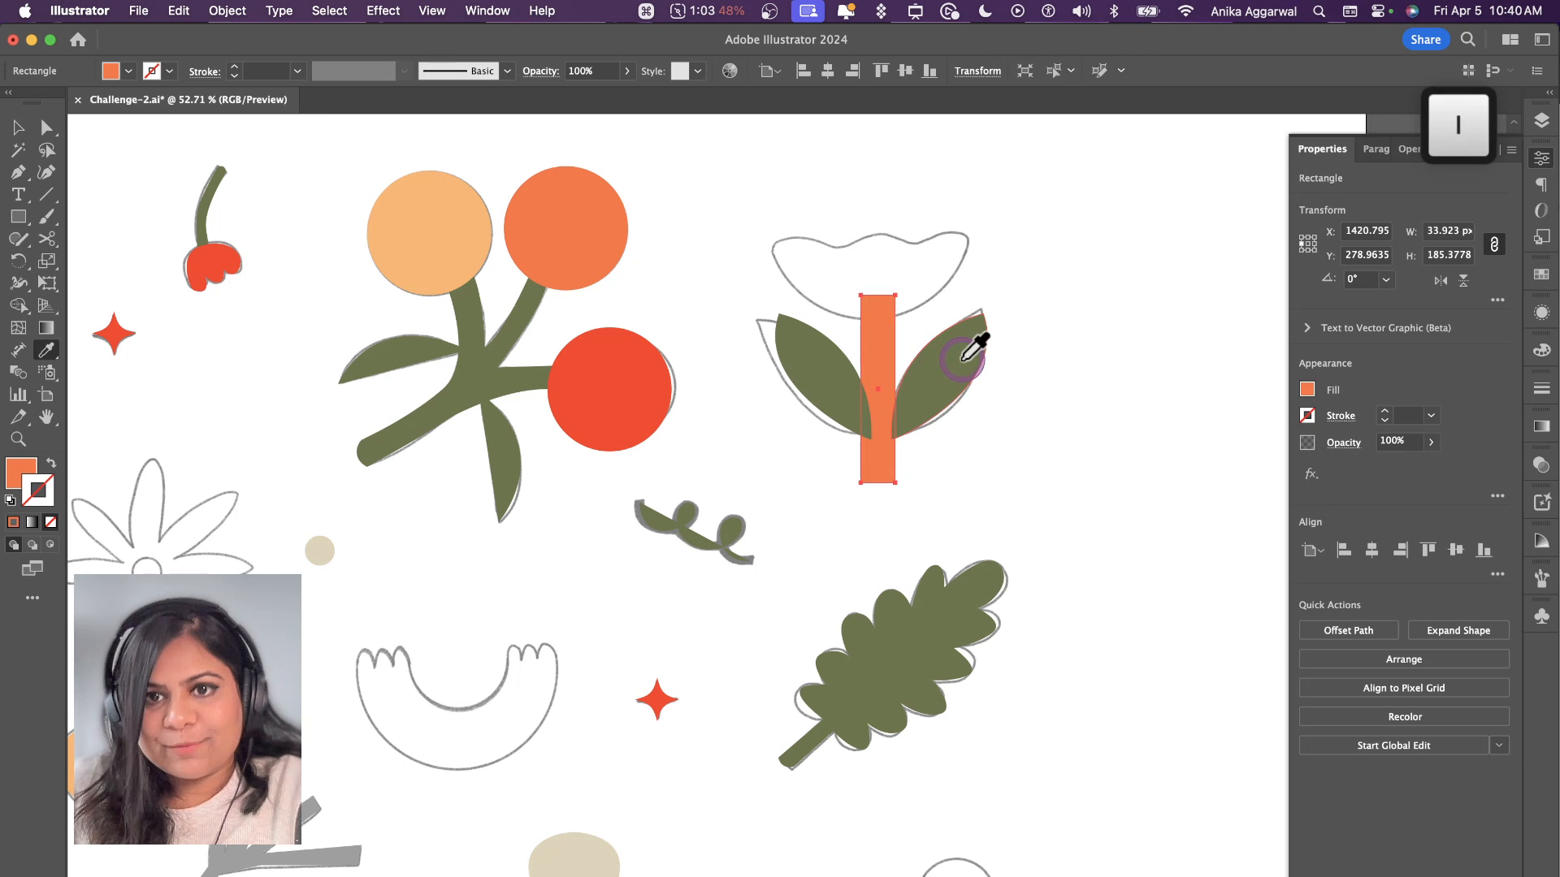
left_click(978, 339)
key("v")
left_click(1016, 421)
Step: Draw a square about 146 × 146 px in the empty area to the right of the wide flower
scroll(1017, 407, "right", 3)
key("m")
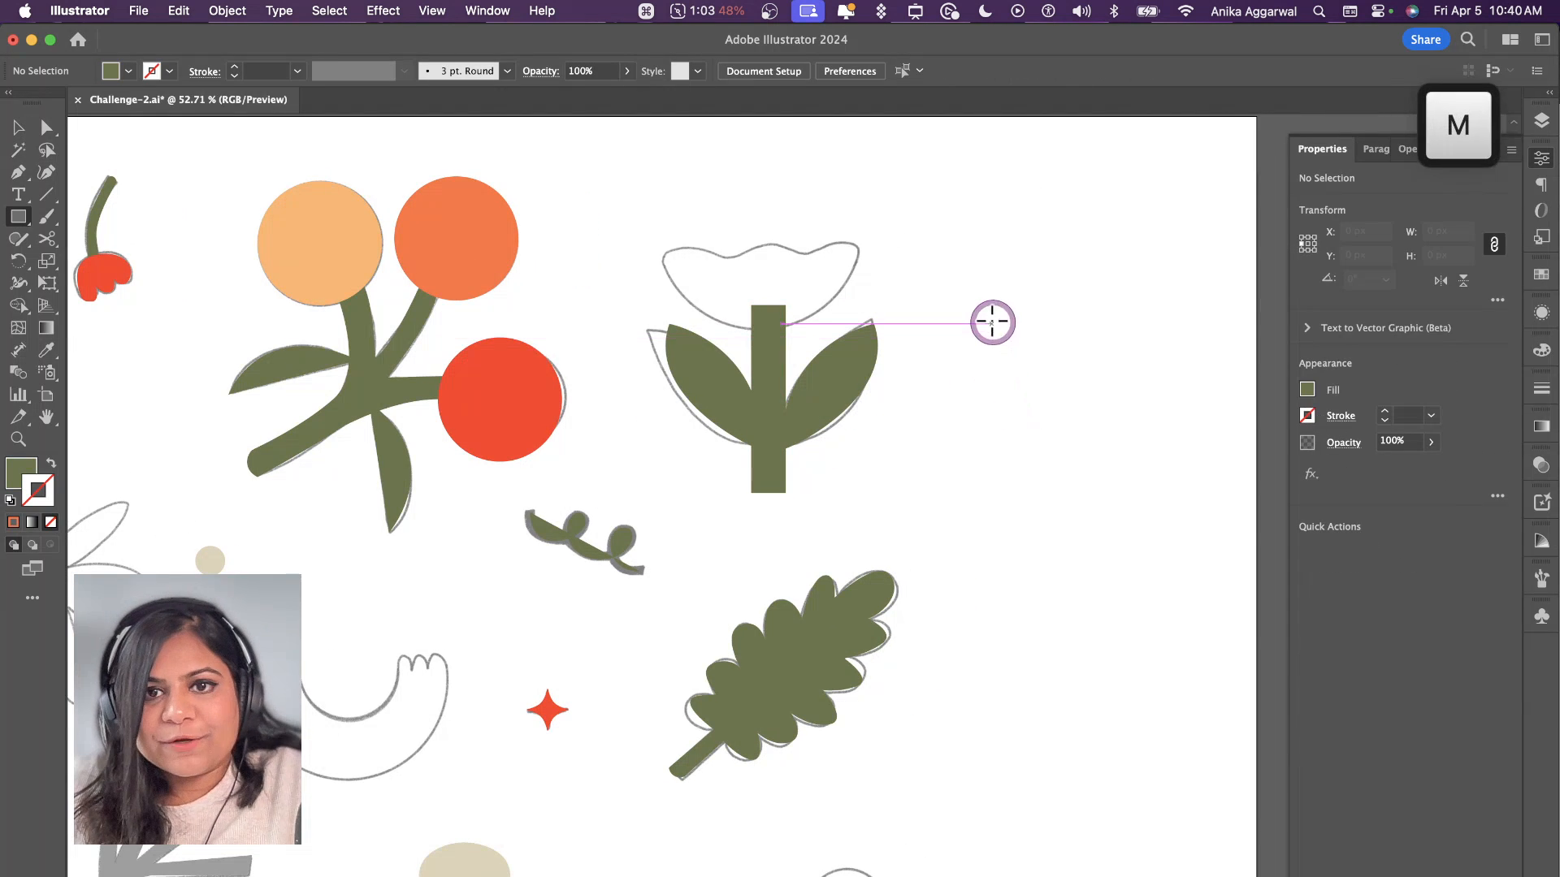
left_click_drag(992, 315, 1121, 462)
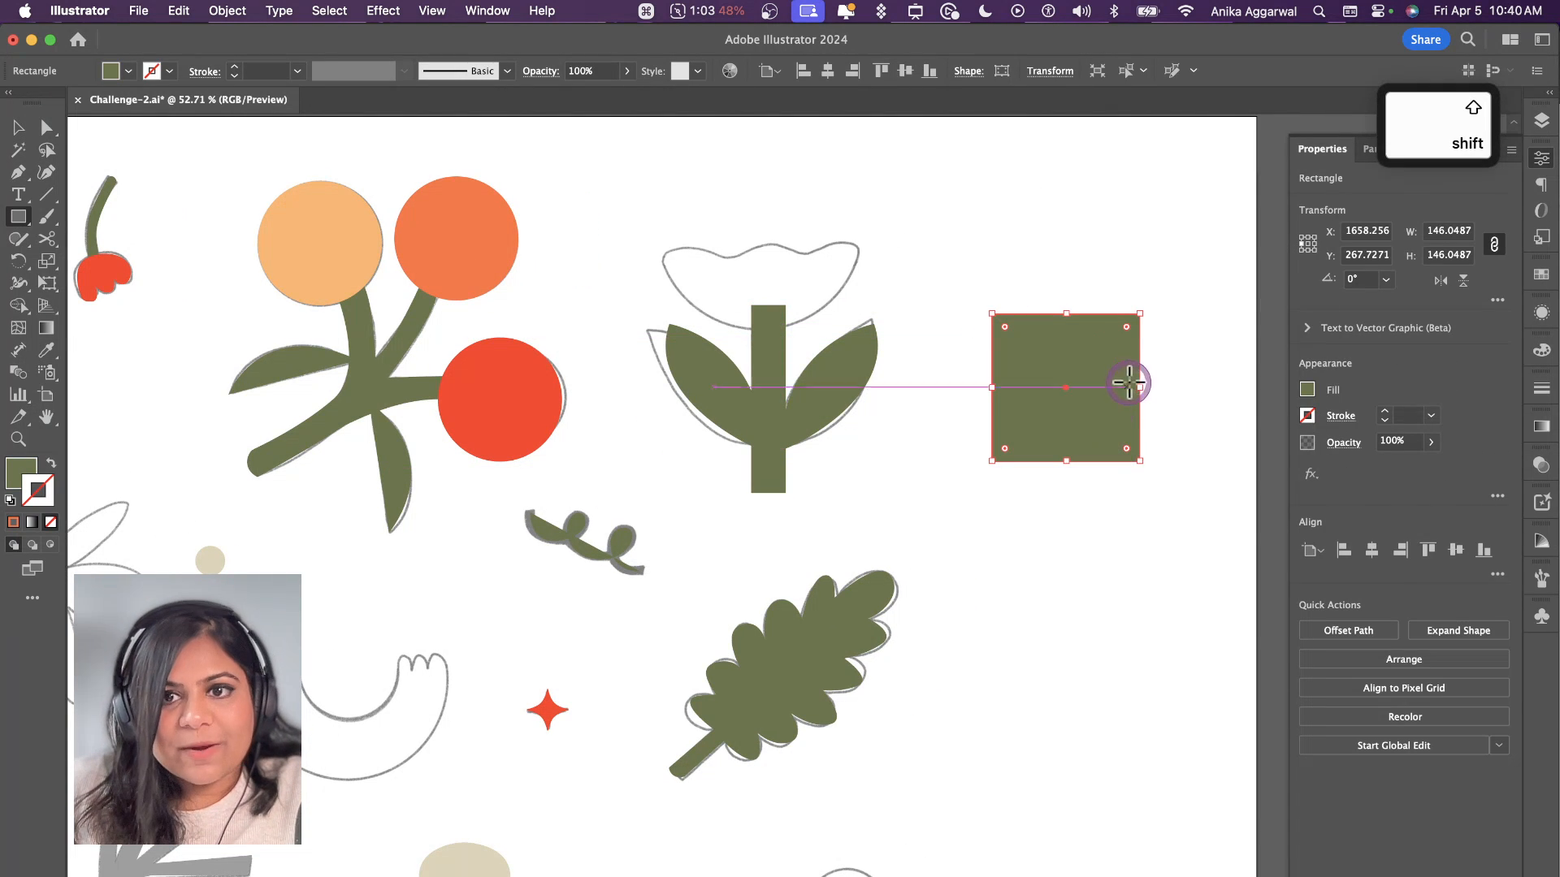
Step: Round the square's upper-right and lower-left corners fully to form a leaf shape, and delete this practice leaf
key("a")
left_click(1139, 314)
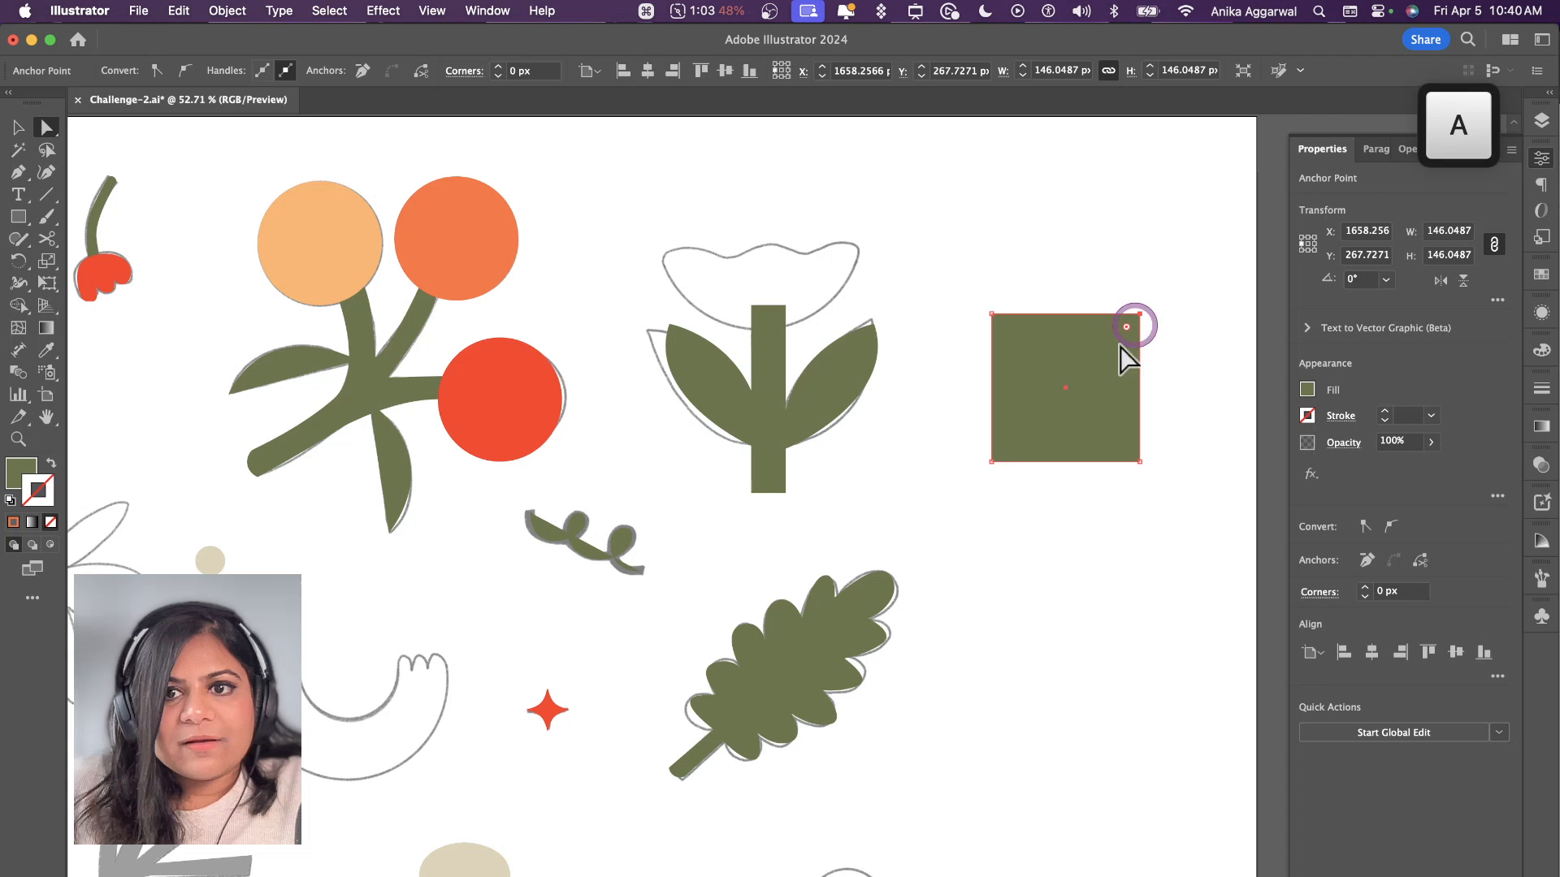
left_click(986, 462, "shift")
left_click_drag(1006, 450, 1114, 268)
left_click(1156, 292)
key("v")
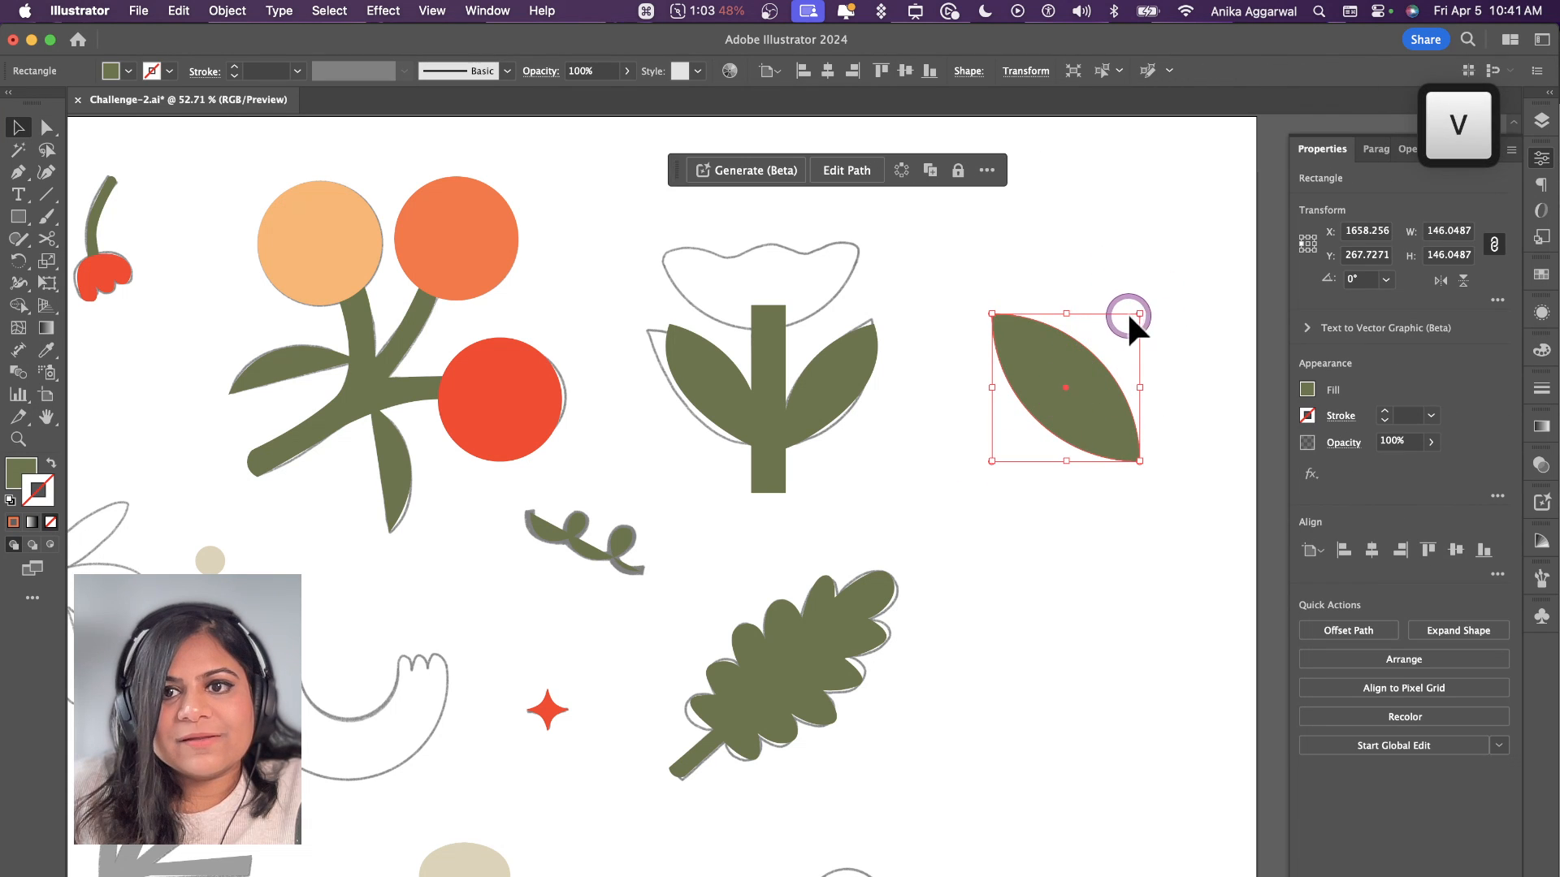
left_click(1139, 314, "shift")
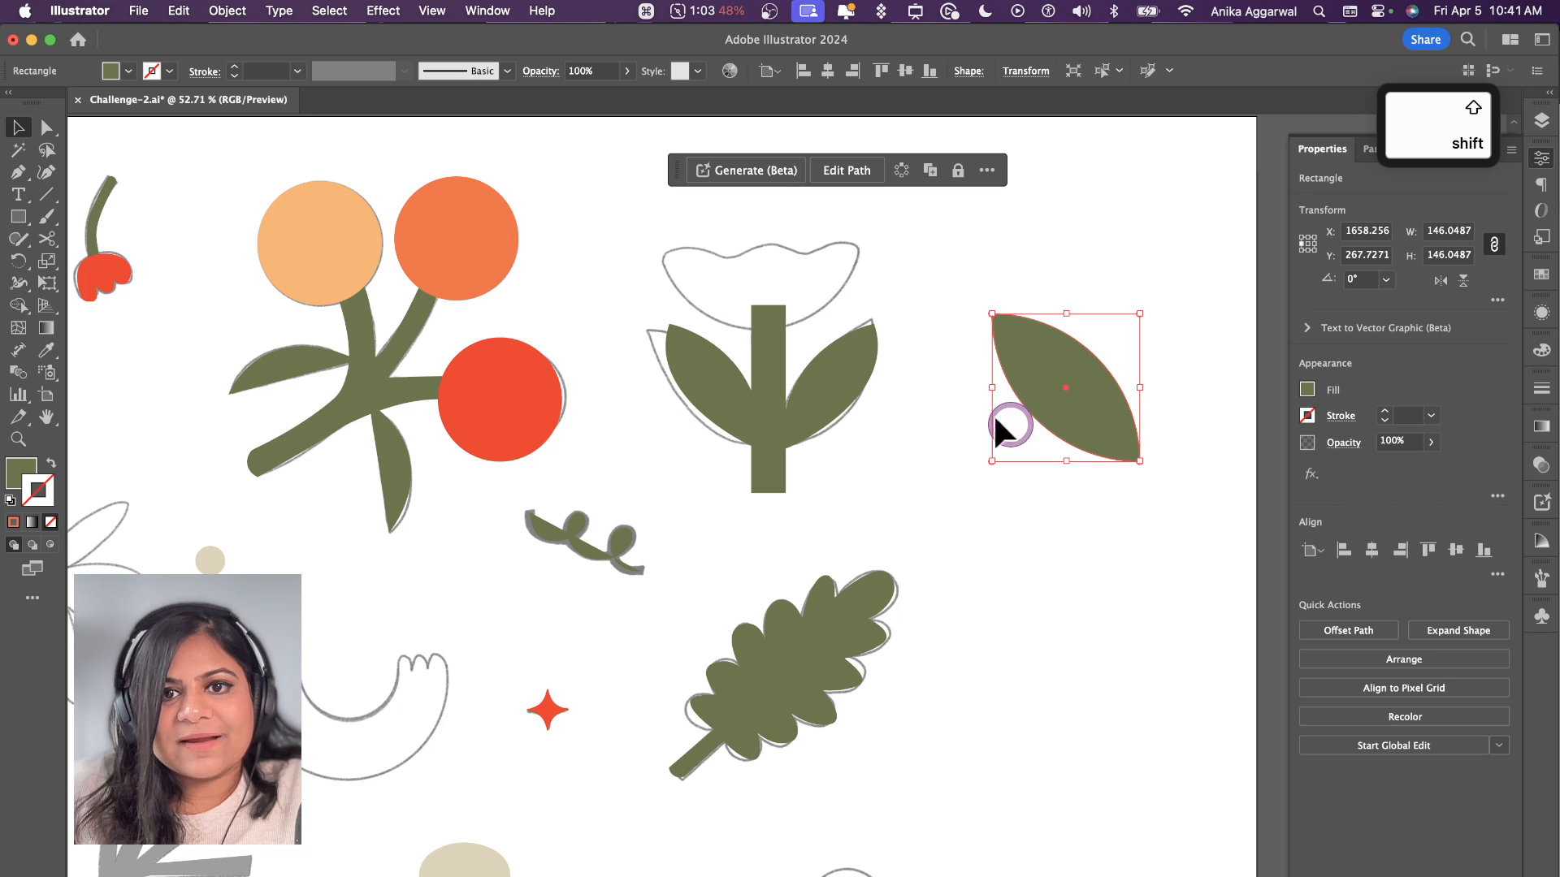
mouse_move(996, 421)
left_mouse_down()
mouse_move(731, 404)
mouse_move(999, 410)
left_mouse_up()
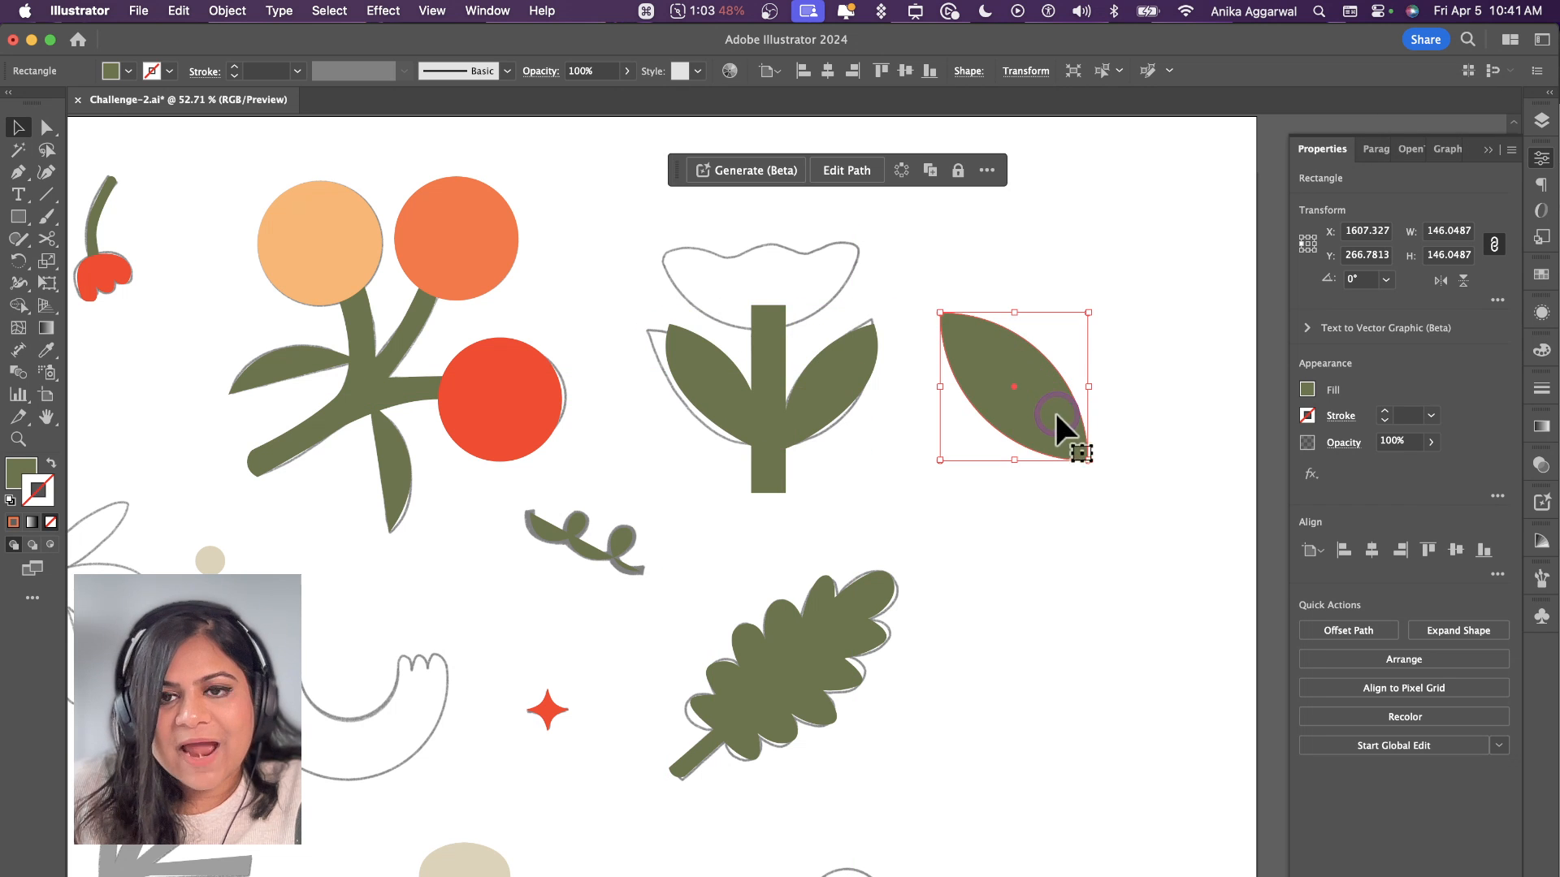
key("BackSpace")
scroll(913, 408, "up", 3)
scroll(913, 407, "left", 2)
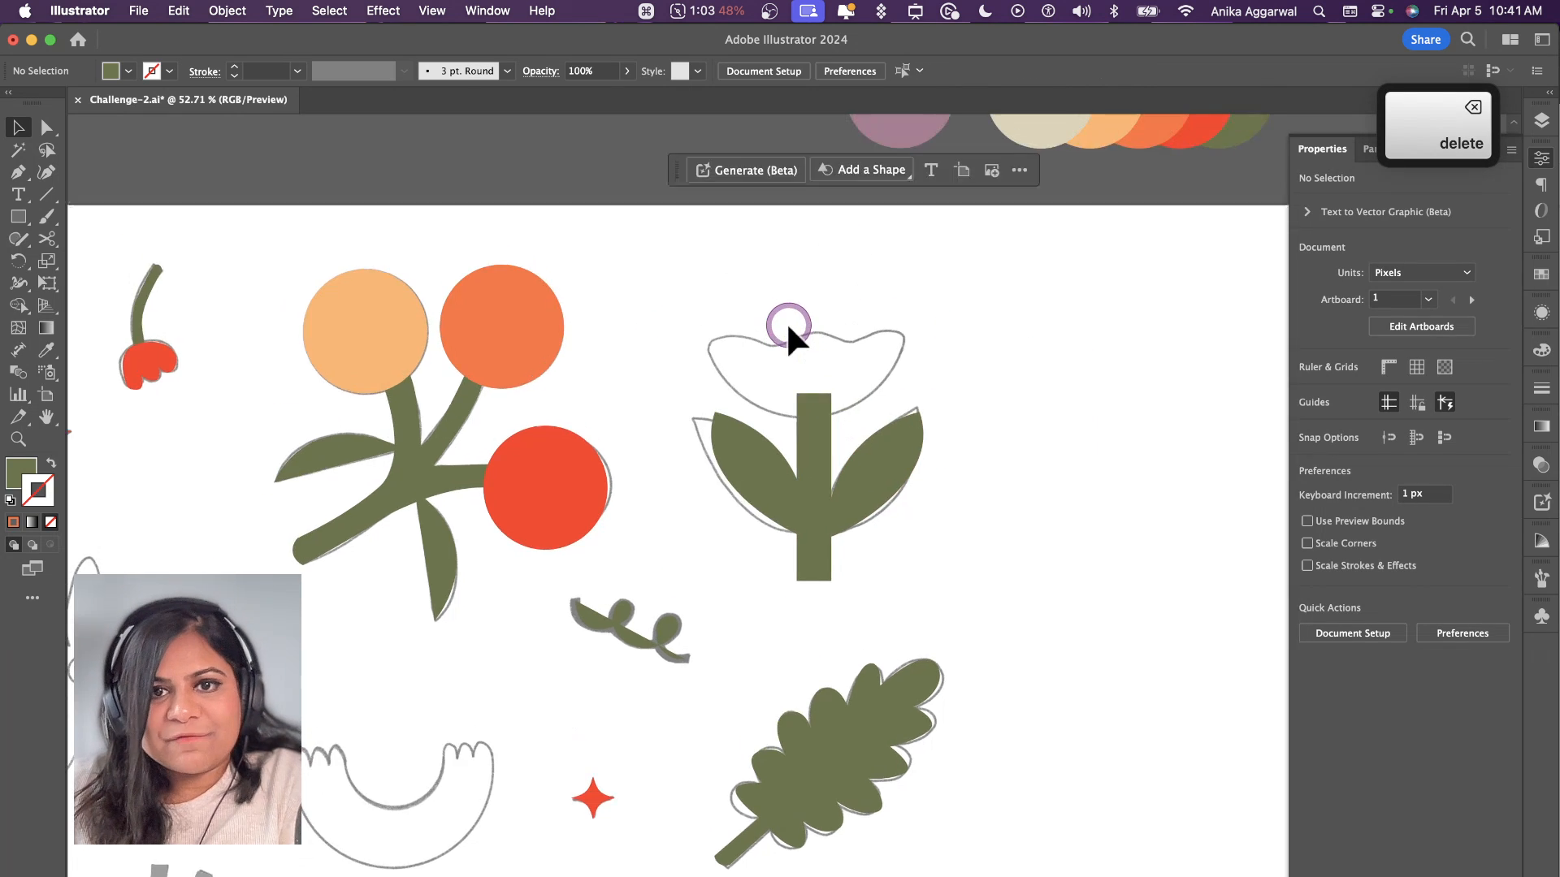
scroll(789, 326, "up", 3)
key("p")
left_click(685, 332)
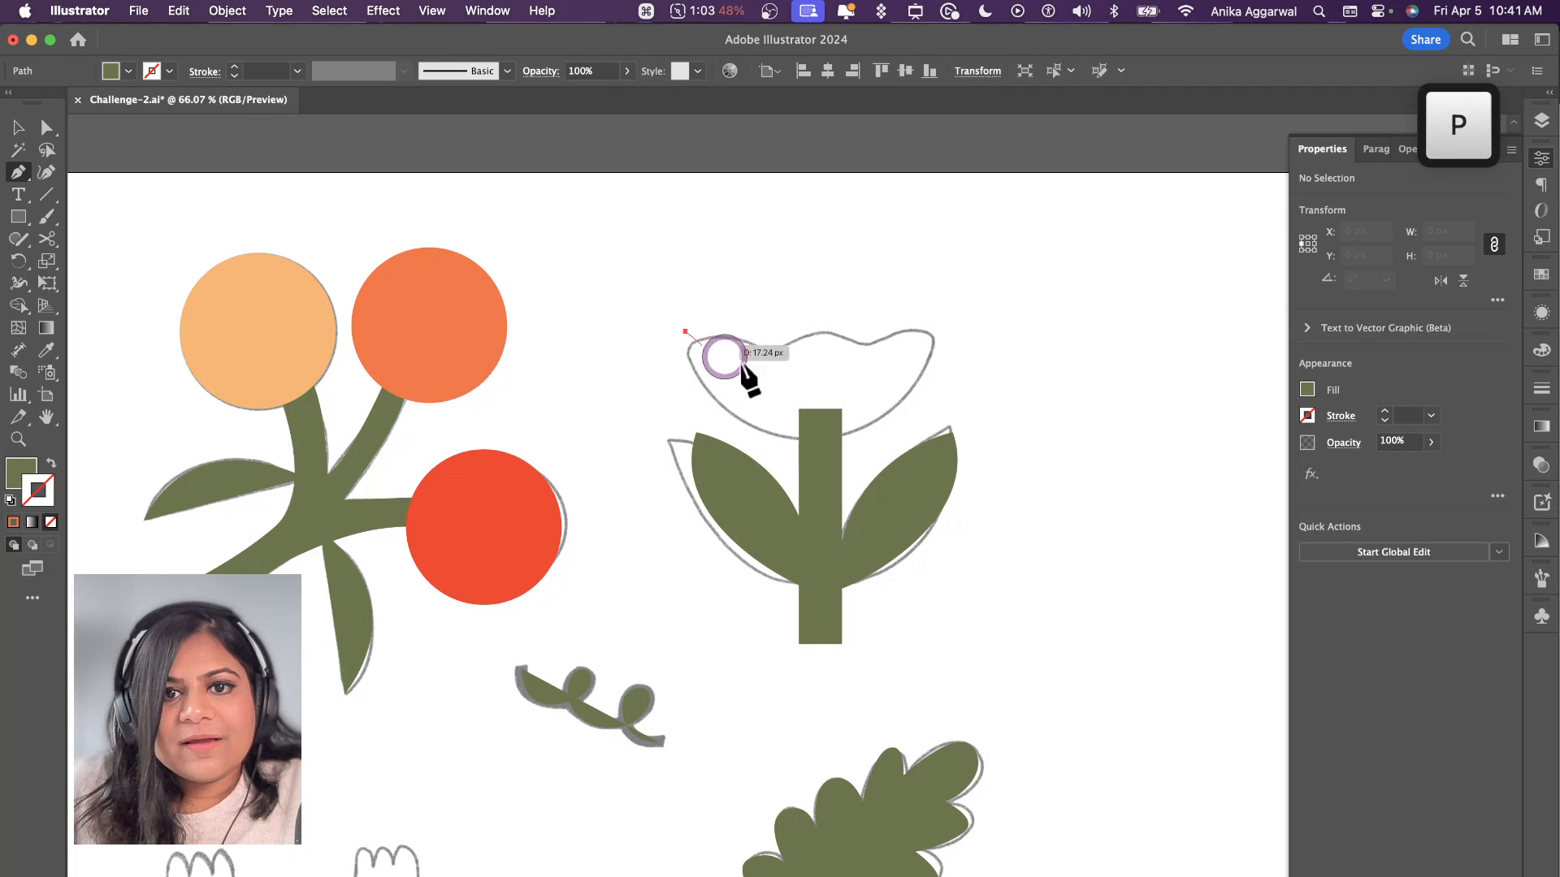
key("cmd+z")
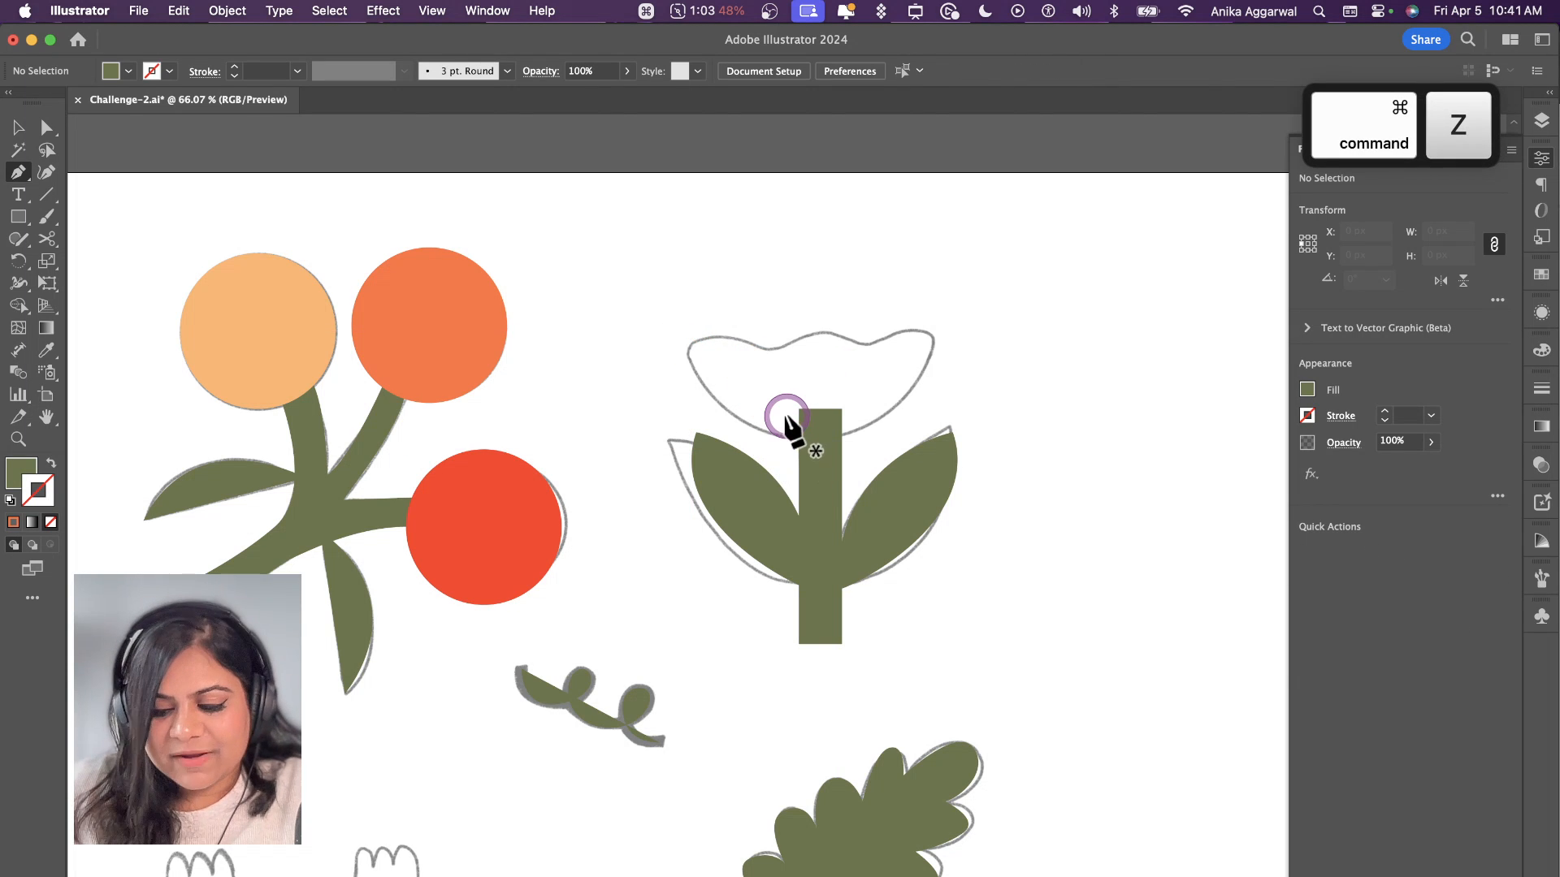
Step: Draw an ellipse about 208 × 176 px and place it over the wide flower's bloom outline
key("l")
left_click_drag(821, 348, 877, 235)
left_click_drag(934, 348, 972, 348)
key("v")
left_click_drag(878, 349, 845, 347)
Step: Remove the ellipse's top anchor point and join the open ends to make a closed half-ellipse
key("a")
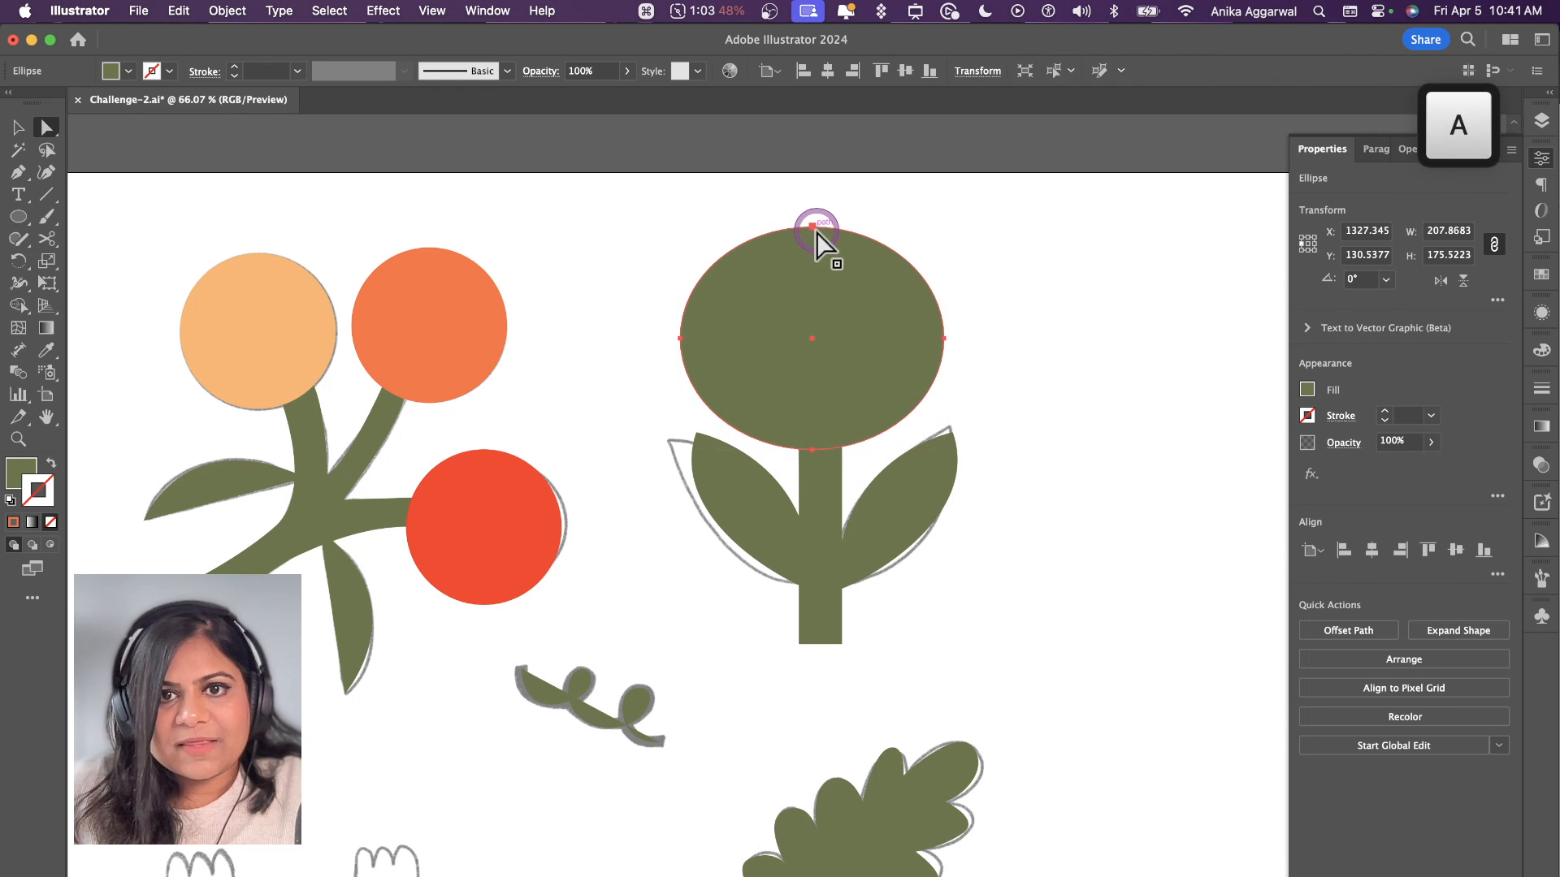
left_click(815, 230)
key("BackSpace")
key("super+j")
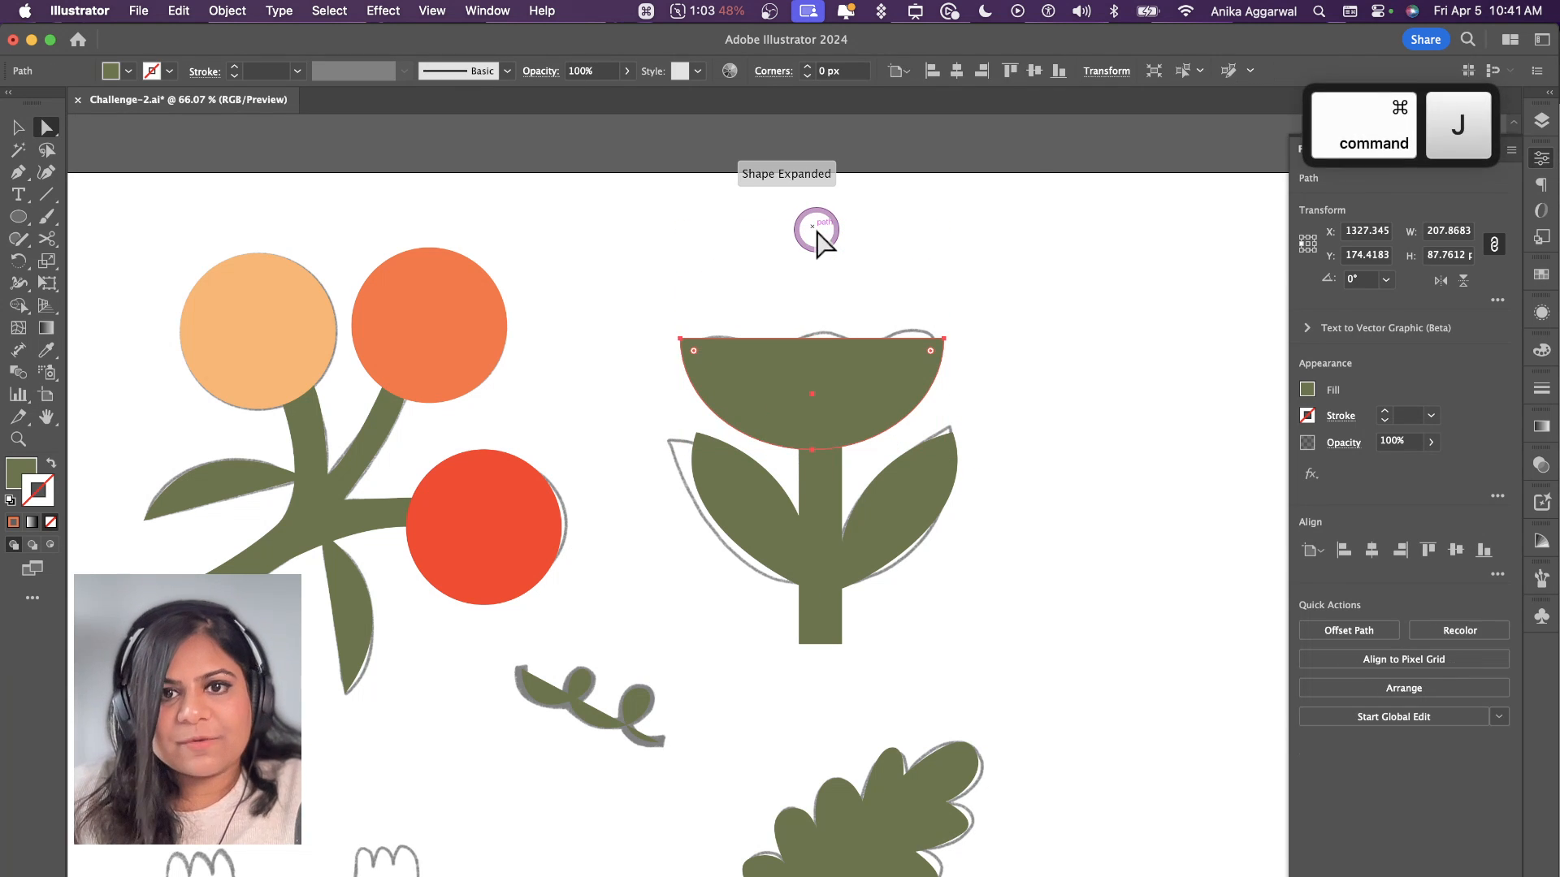
key("v")
left_click(910, 296)
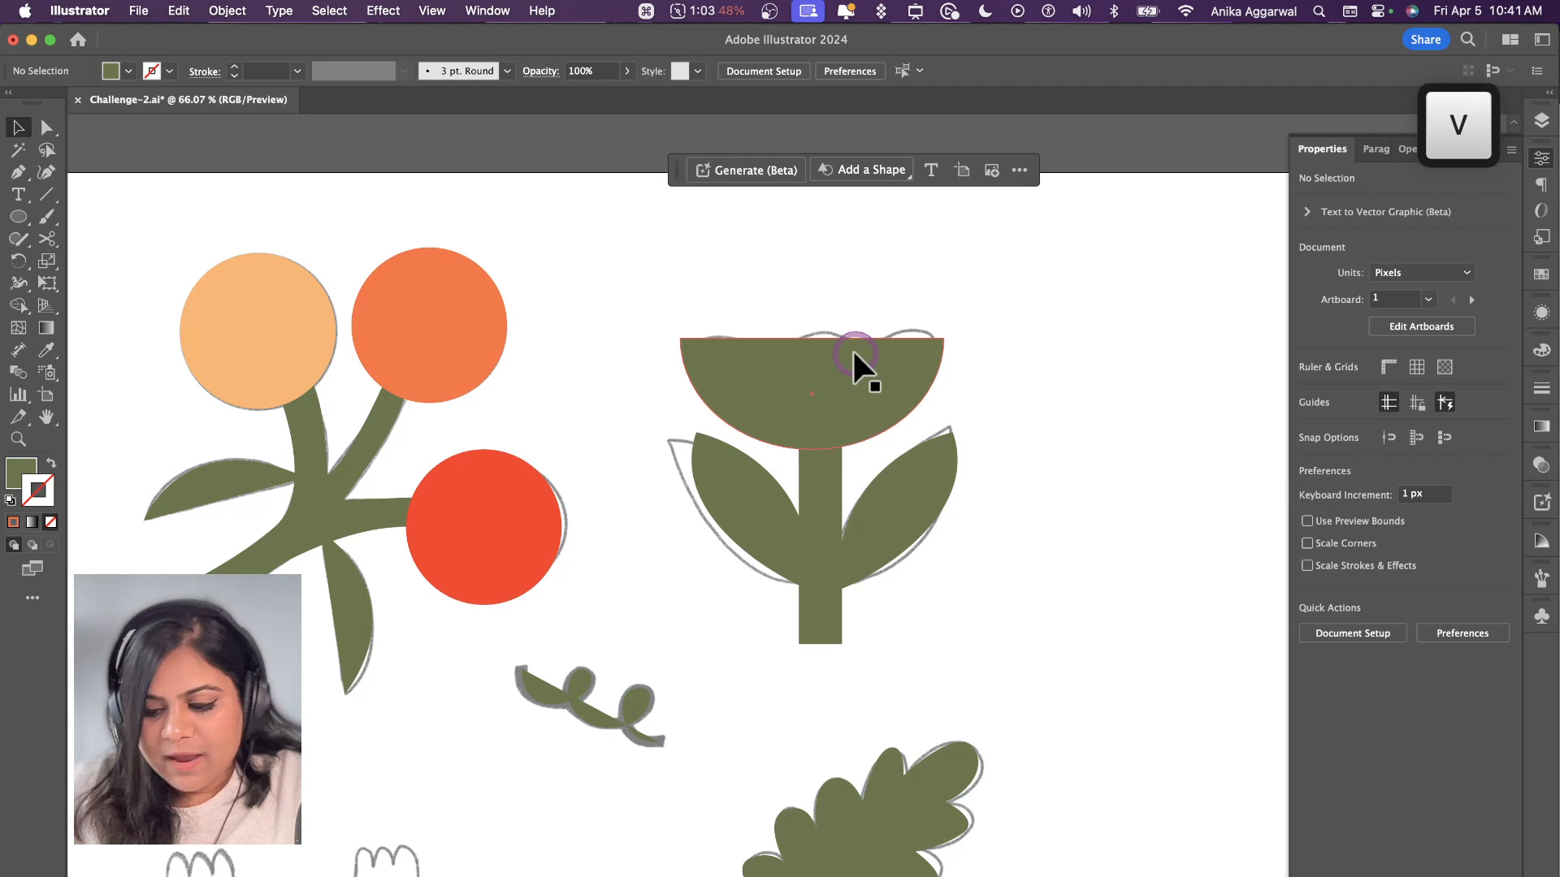
Step: Draw a circle about 44 px wide on the left end of the half-ellipse's flat edge
key("l")
mouse_move(696, 311)
left_mouse_down()
mouse_move(735, 348)
mouse_move(708, 325)
left_mouse_up()
key("v")
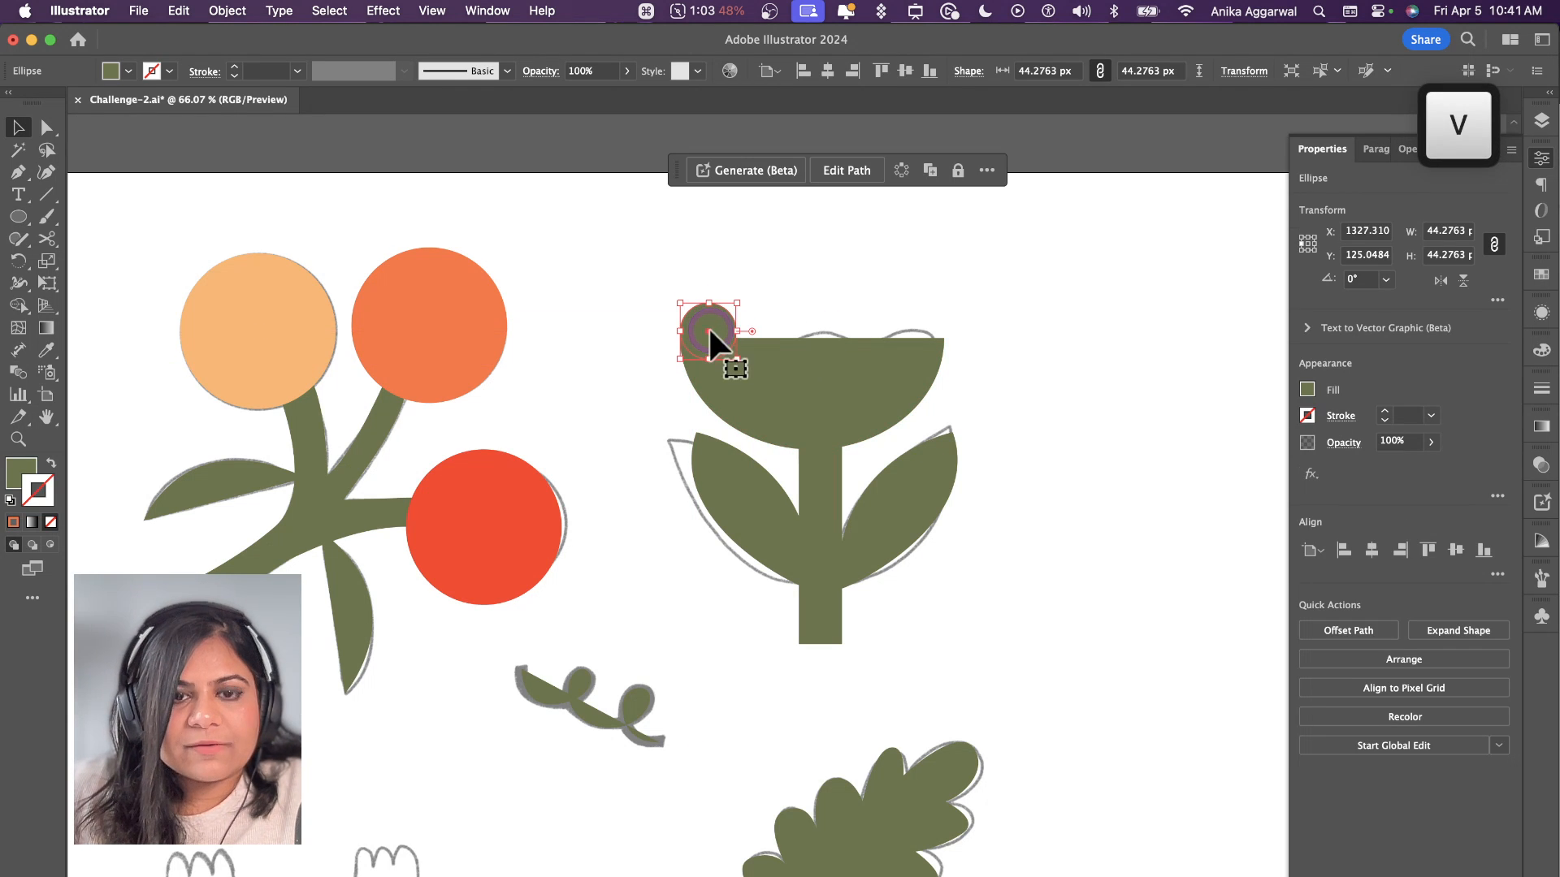
Step: Fill the half-ellipse and the small circle with the light orange of the branch's upper-left berry
left_click(773, 372, "shift")
key("i")
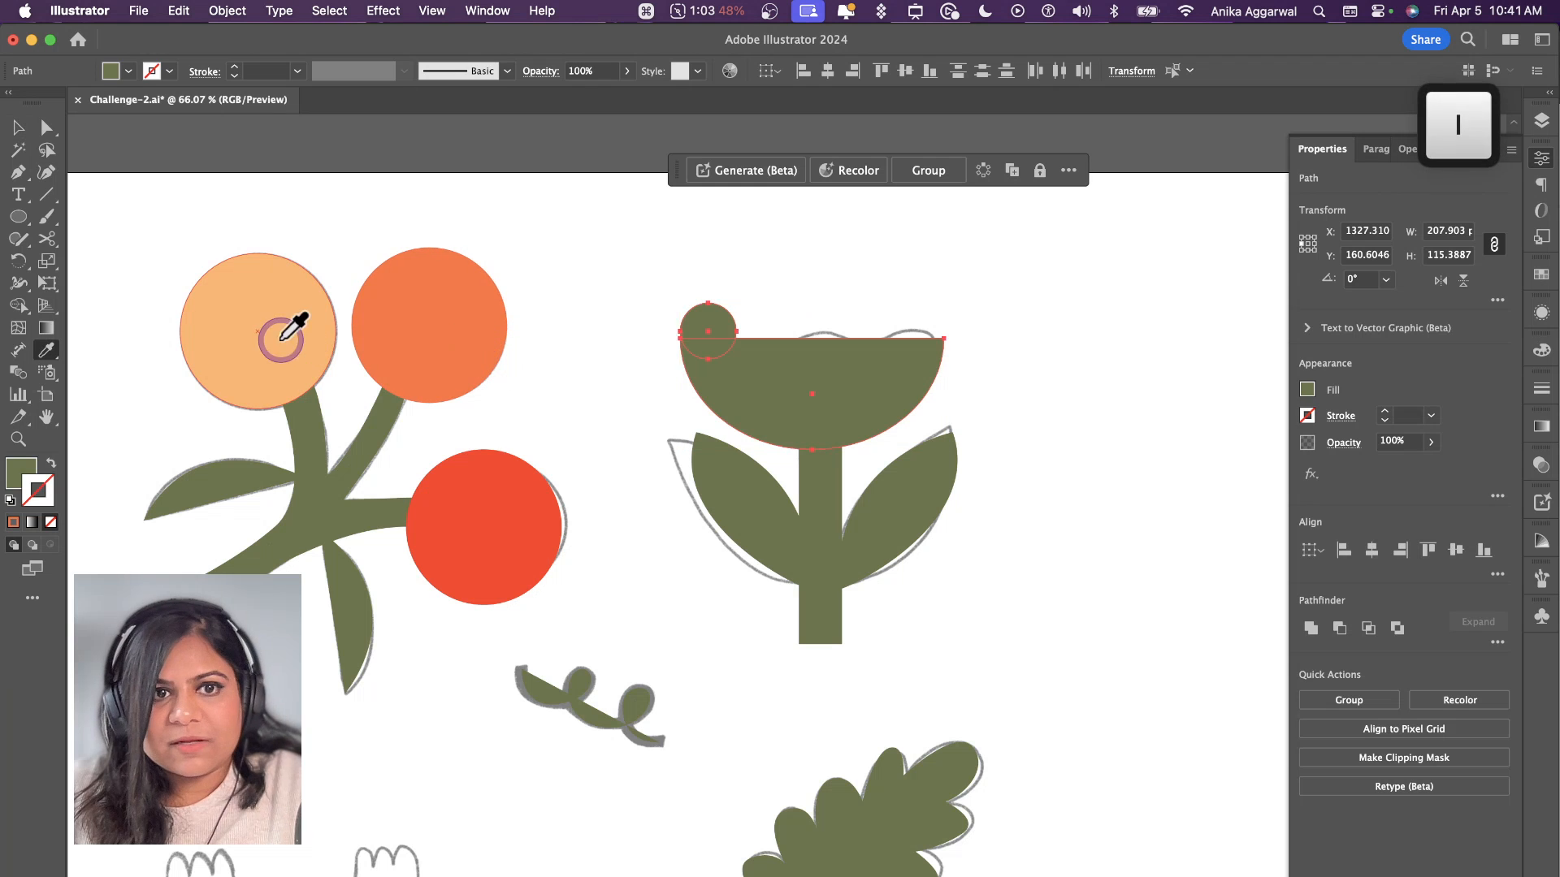
left_click(290, 327)
key("v")
left_click(811, 317)
Step: Duplicate the small circle side by side along the bloom's flat edge to make a row of five
scroll(812, 317, "up", 3)
left_click(663, 335)
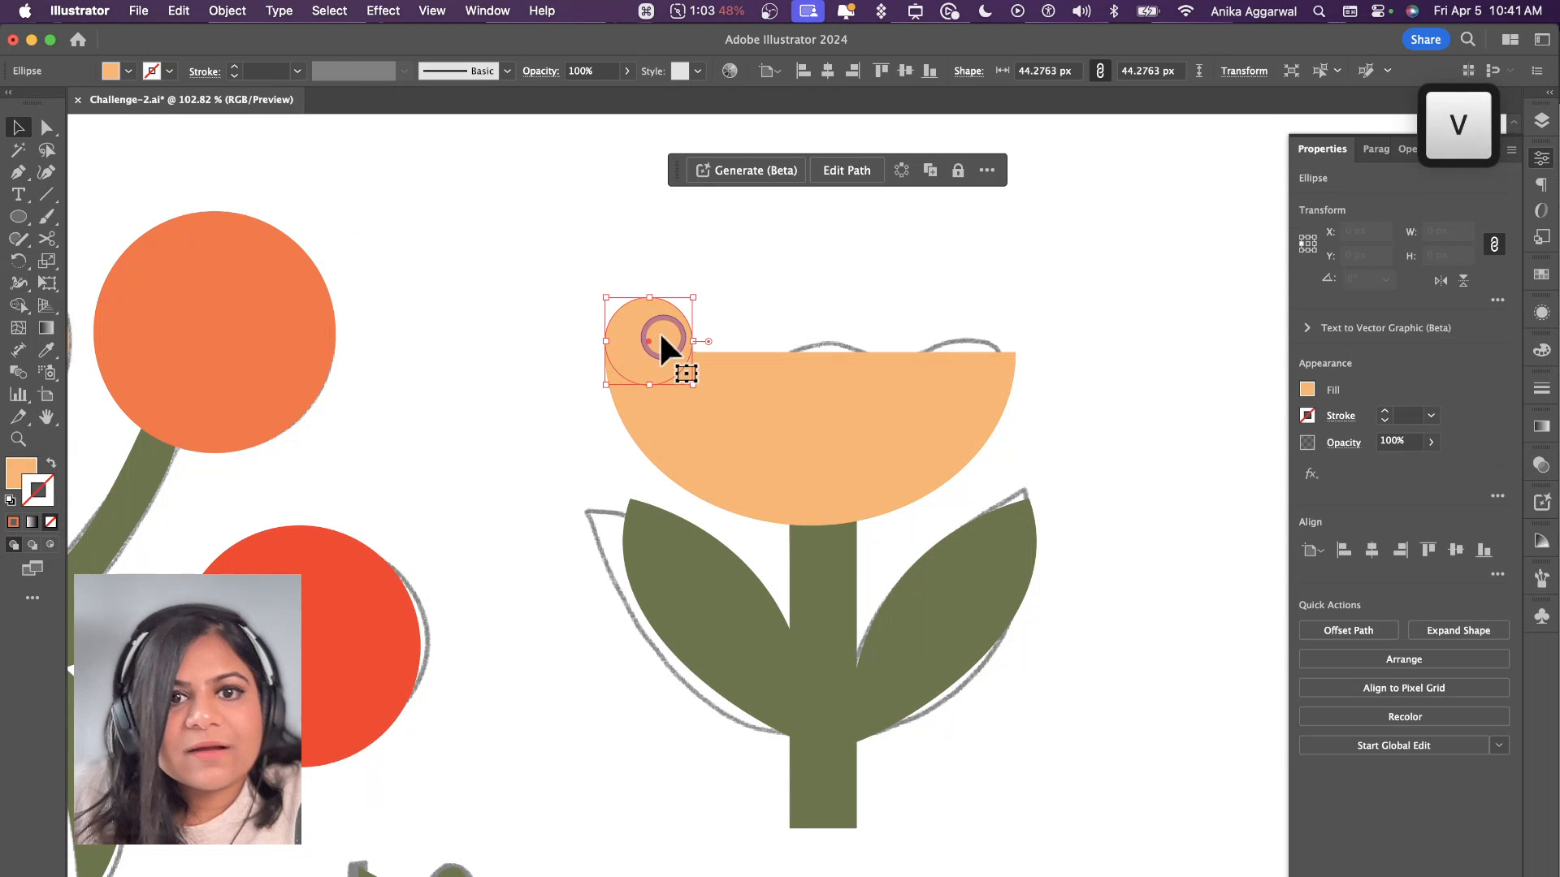
left_click_drag(659, 329, 737, 345)
key("super+d")
key("super+d")
key("super+d")
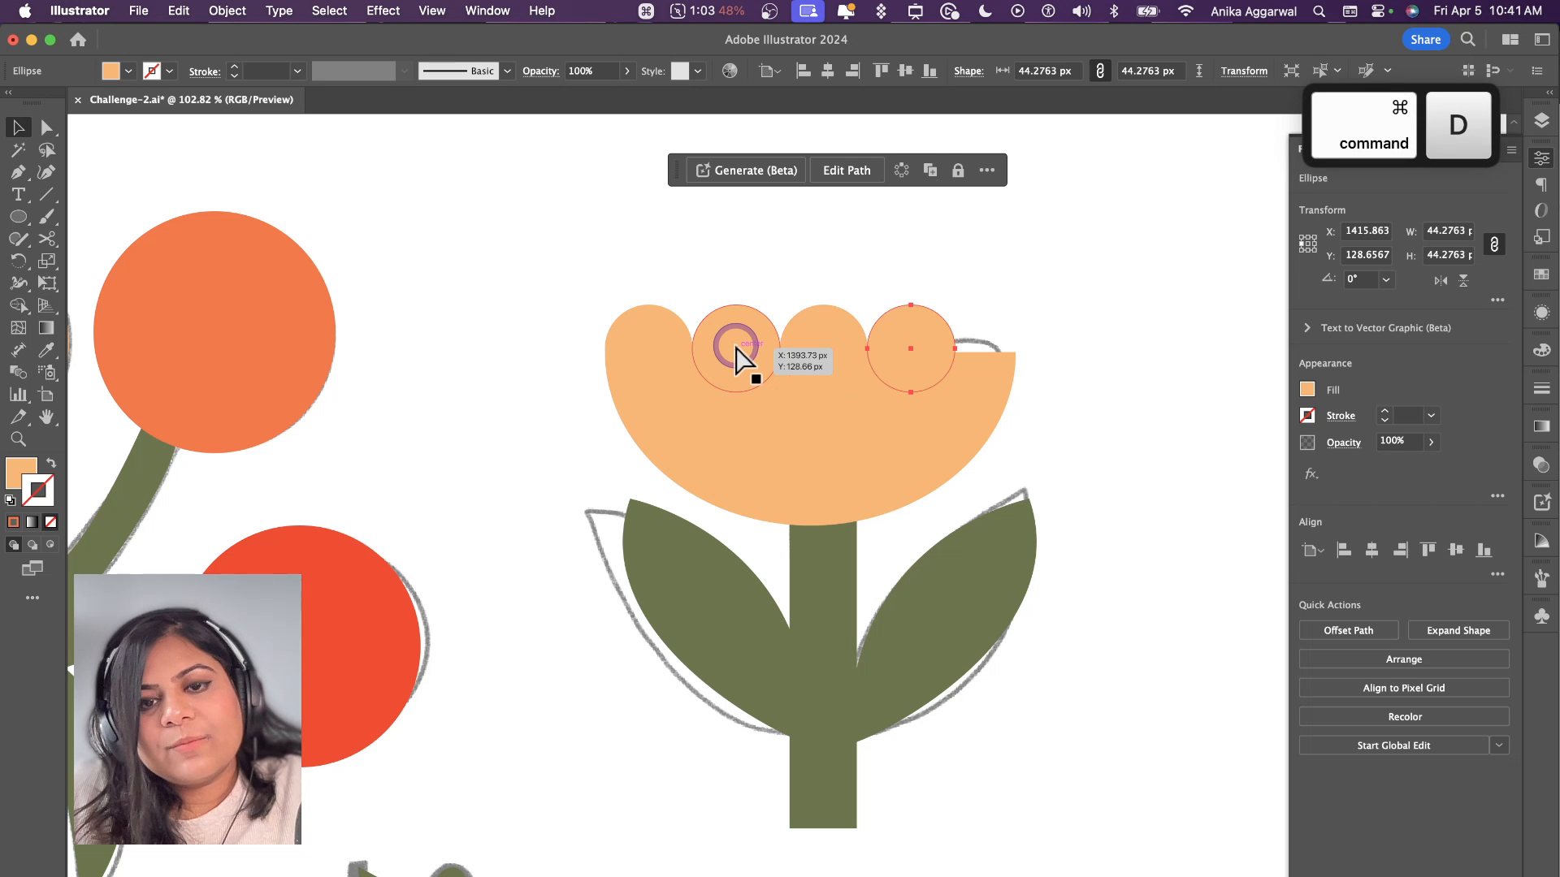
Step: Scale the row of five circles down to match the width of the half-ellipse
left_click(900, 329, "shift")
left_click(815, 340, "shift")
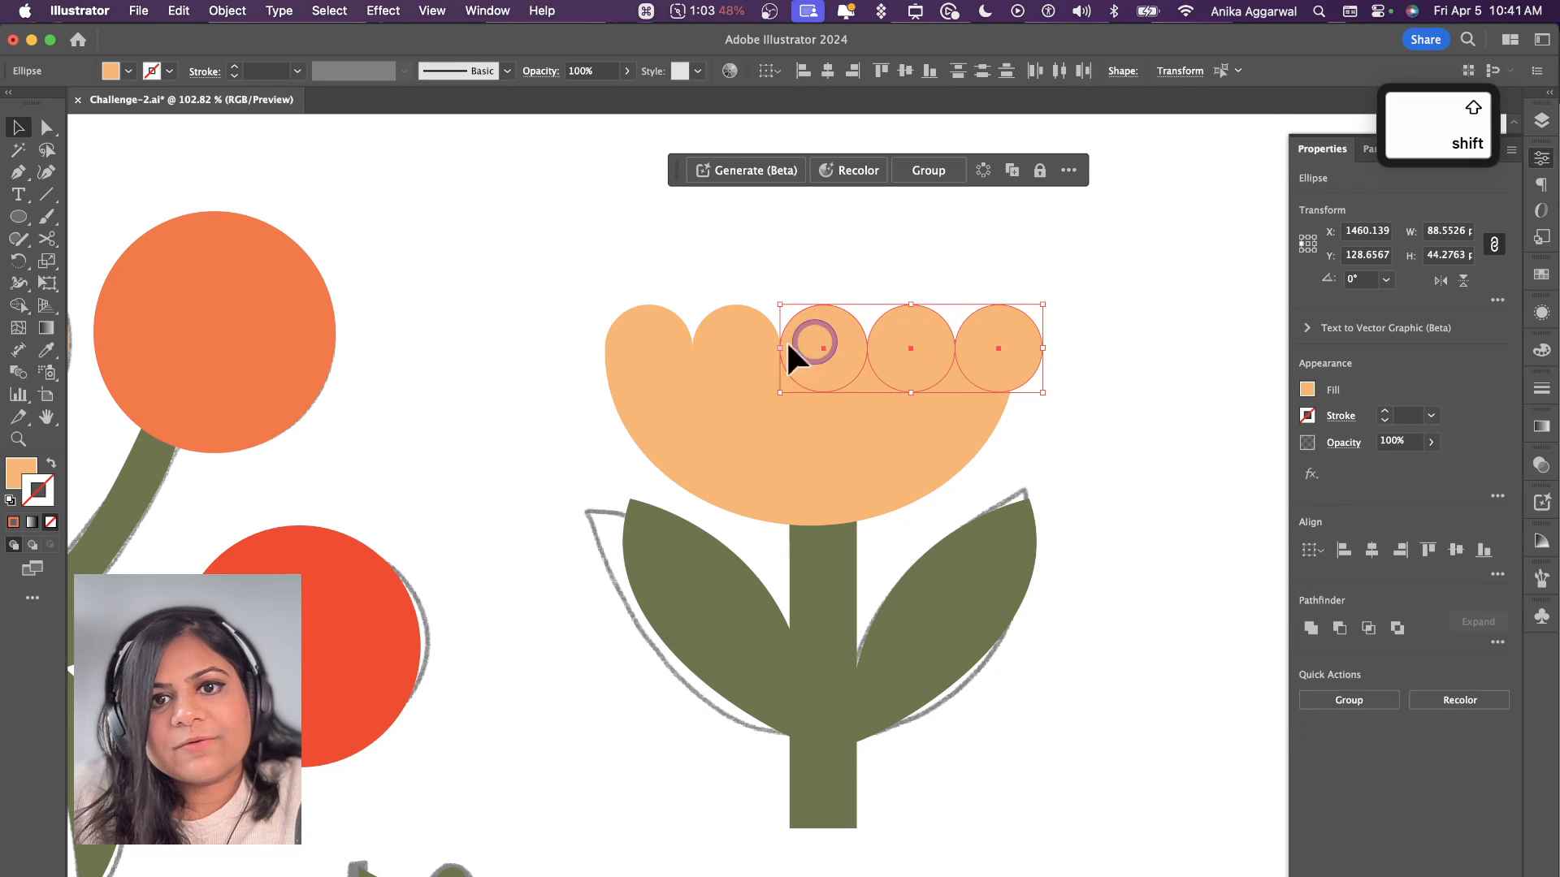
left_click_drag(1048, 348, 1015, 349)
left_click(1077, 313)
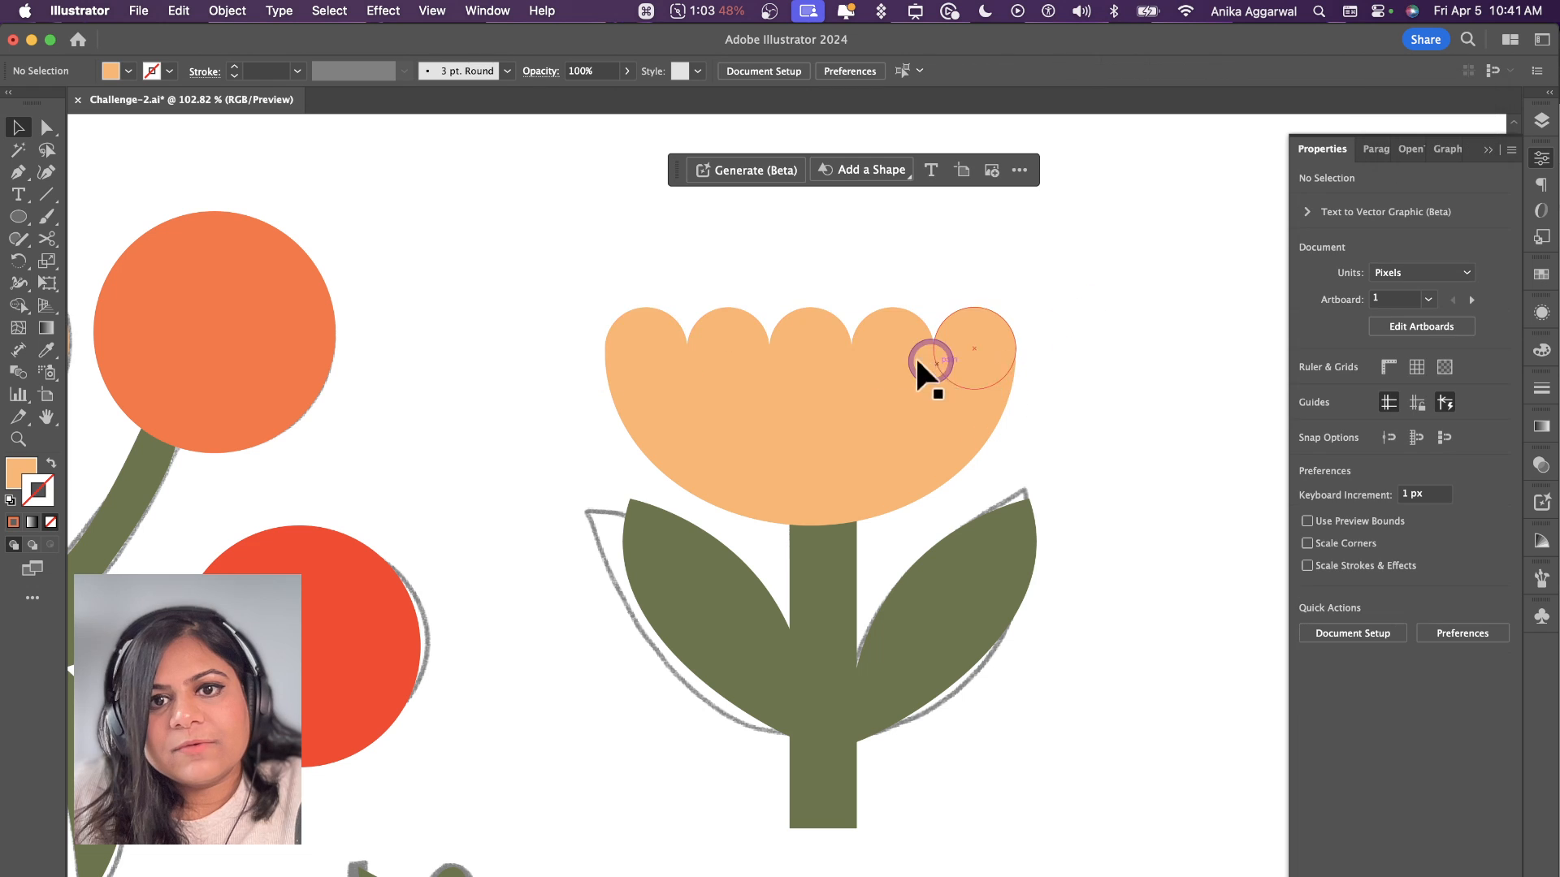
Step: Unite the five circles and the half-ellipse into a single scalloped bloom shape
left_click_drag(635, 302, 992, 392)
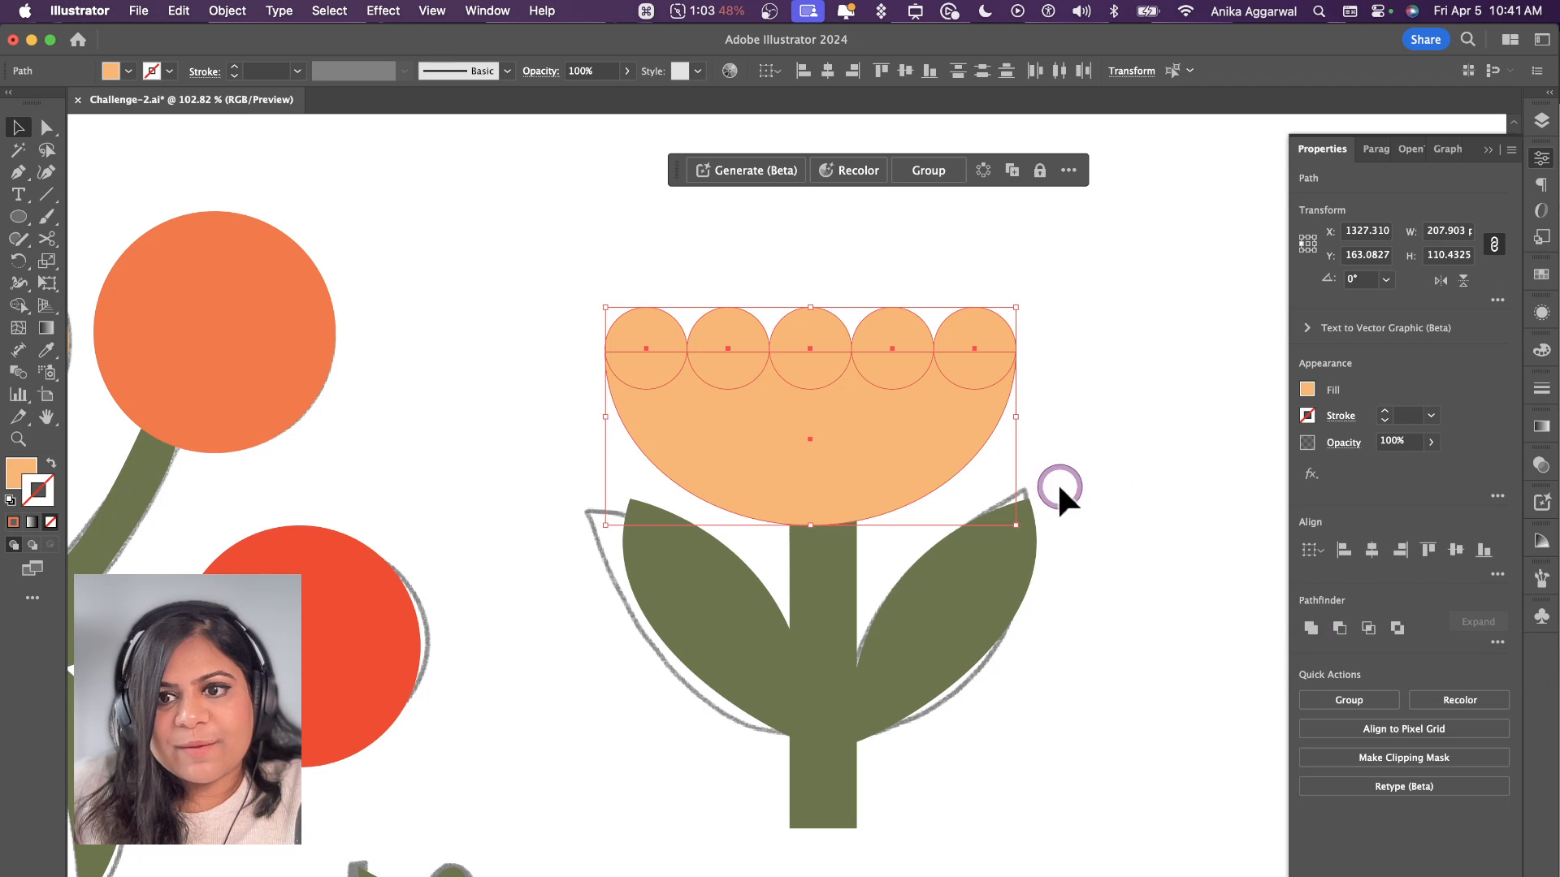
left_click(1319, 619)
left_click(1135, 390)
scroll(953, 476, "down", 5)
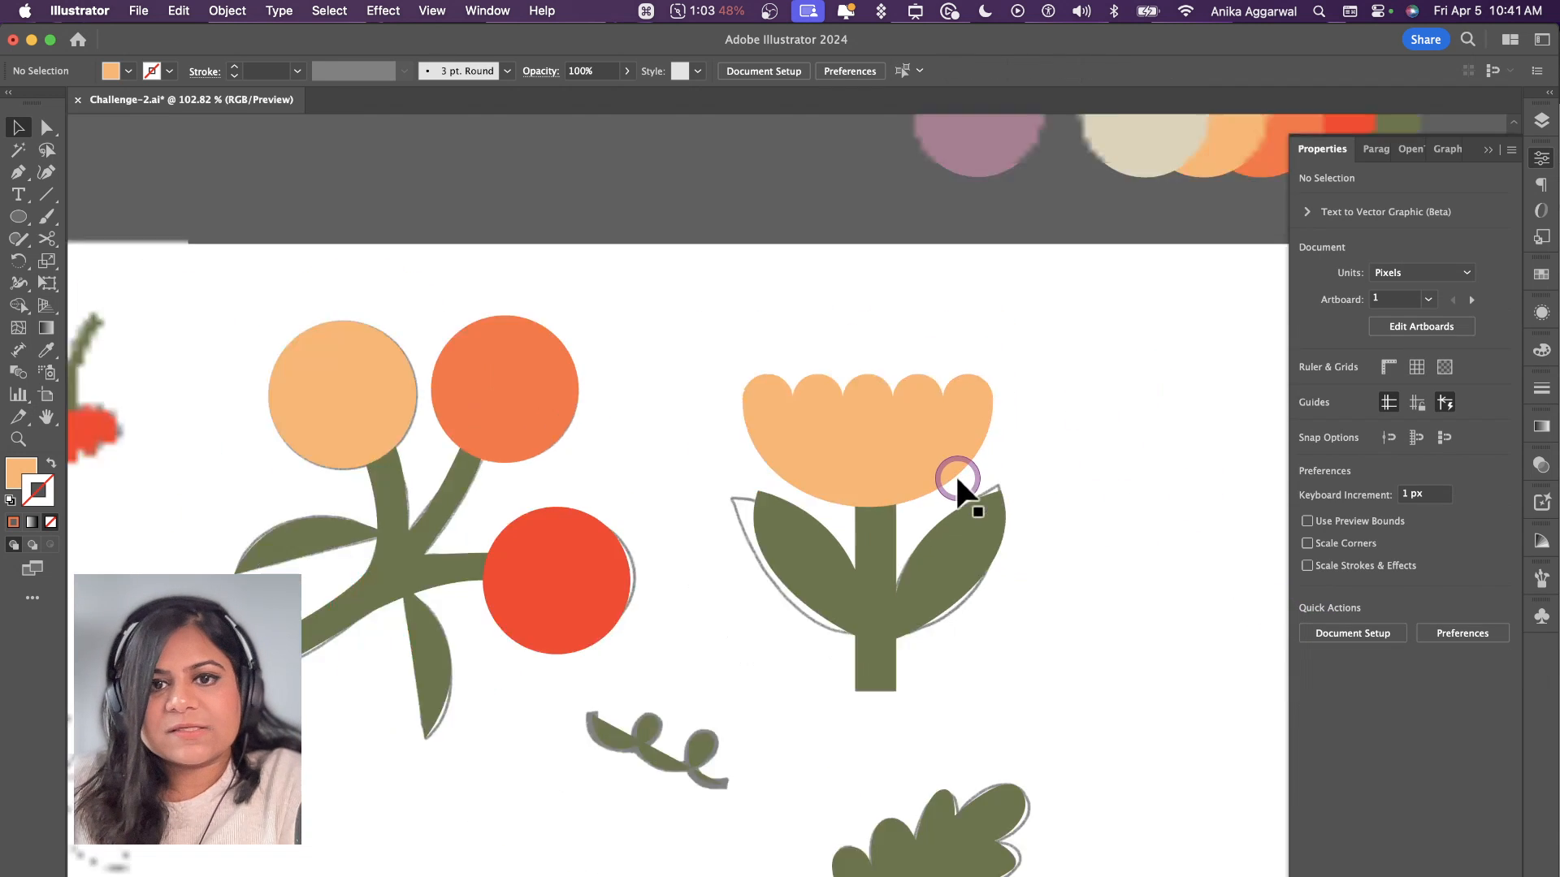
Step: Duplicate the scalloped bloom onto the lower-left flower's stem and rotate the copy 45° to follow its outline
left_click(940, 452)
left_click(1040, 446)
scroll(1027, 493, "down", 5)
scroll(914, 572, "up", 5)
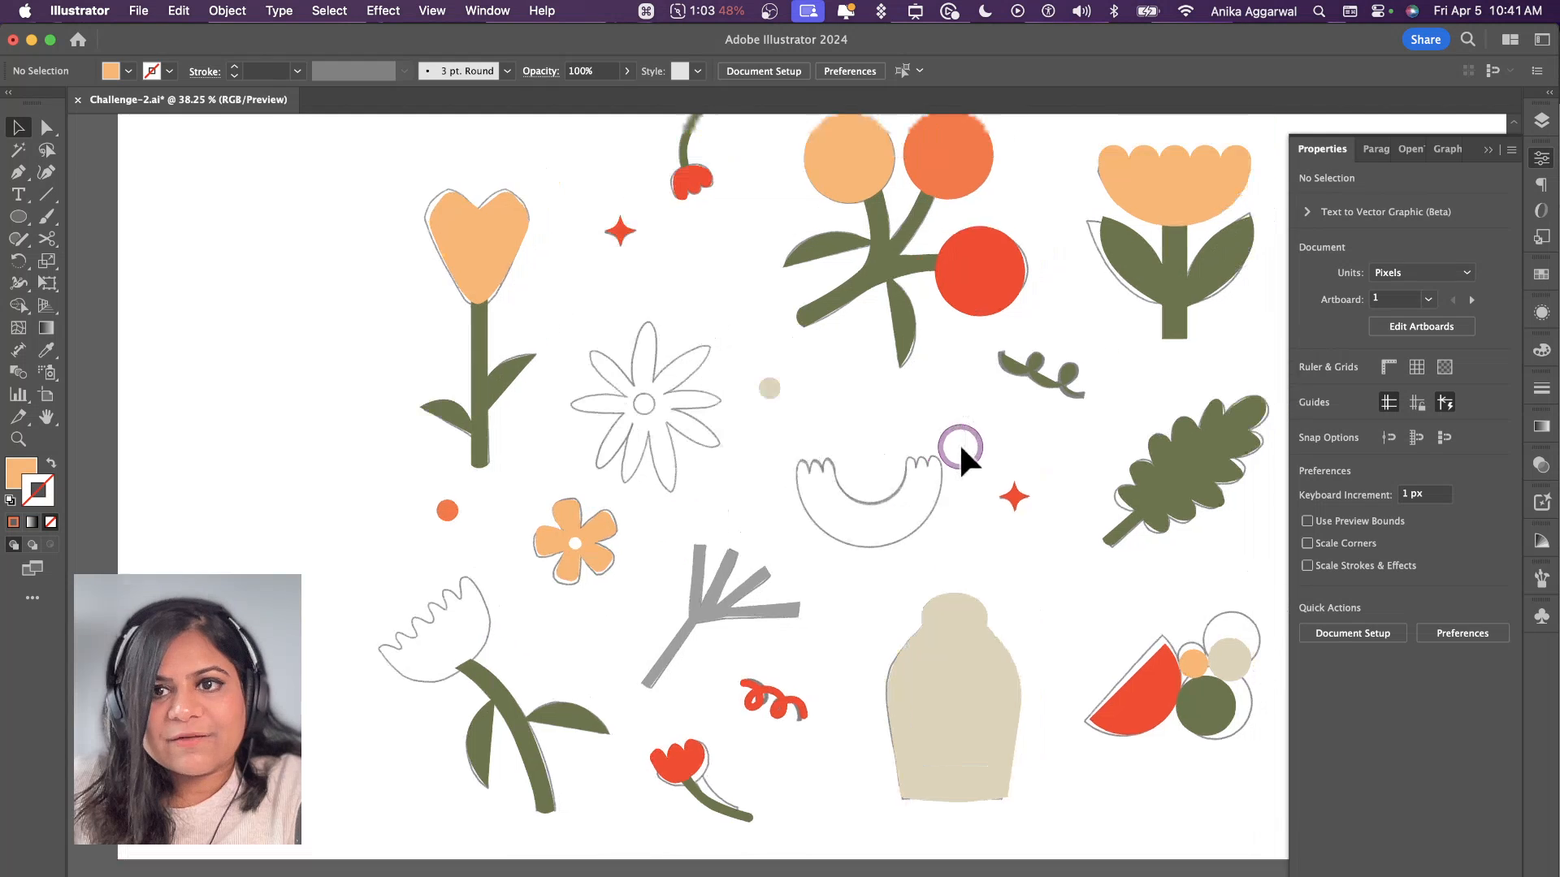
scroll(959, 442, "up", 3)
scroll(959, 442, "right", 2)
left_click_drag(1196, 211, 372, 597)
left_click_drag(389, 679, 451, 649)
Step: Fill the rotated bloom with the red of the branch's berry and scale it down to fit the flower's outline
key("i")
left_click(962, 312)
key("v")
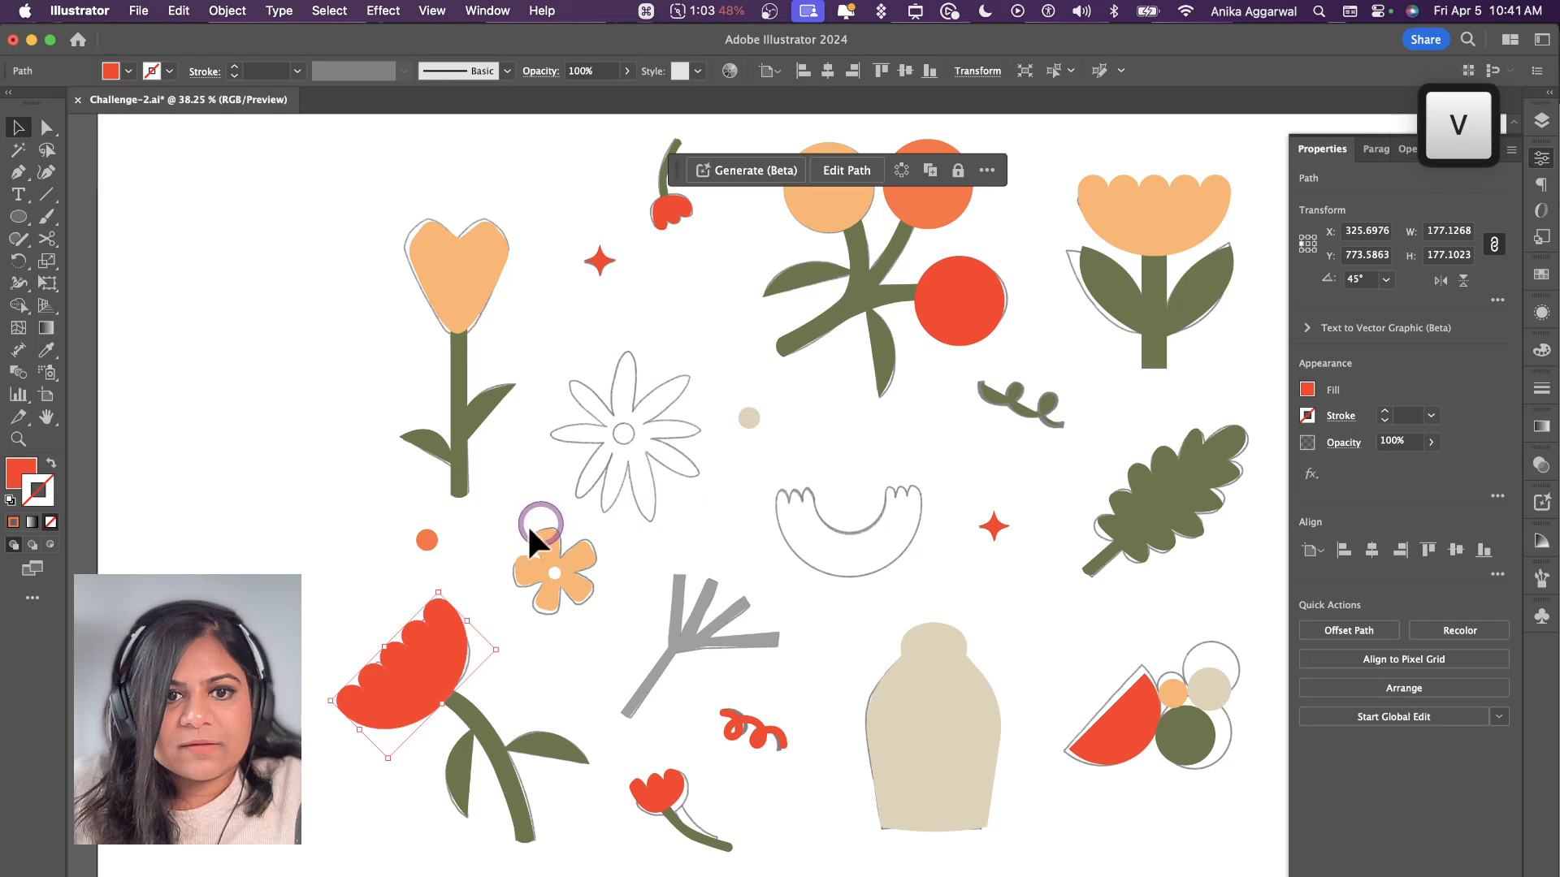
left_click_drag(441, 593, 433, 645)
left_click(536, 654)
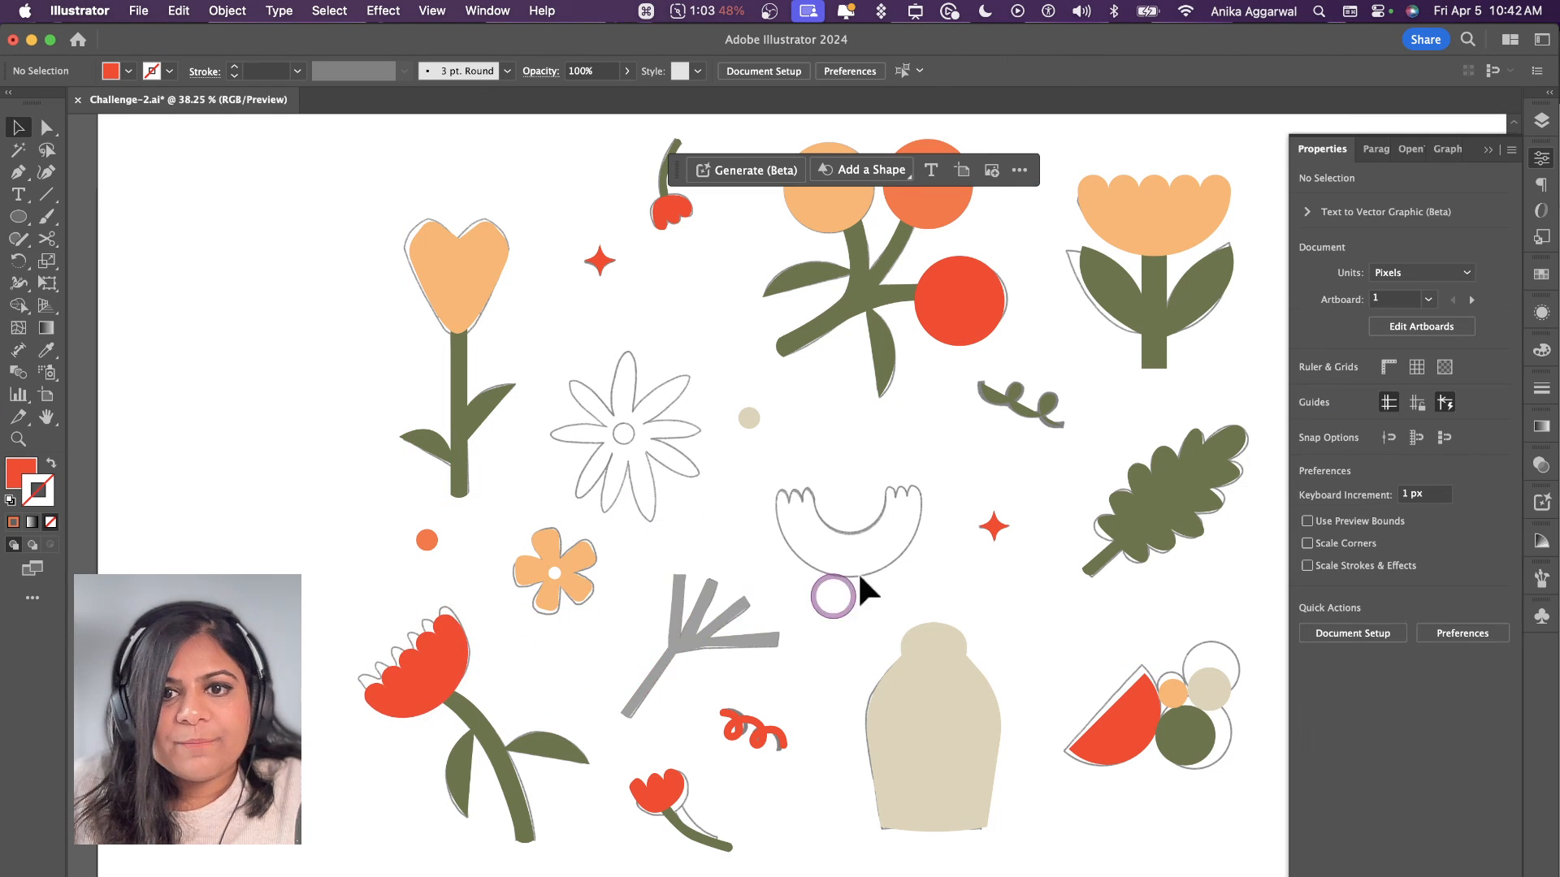
Step: Draw a circle about 207 px wide over the U-shaped sketch above the vase
key("l")
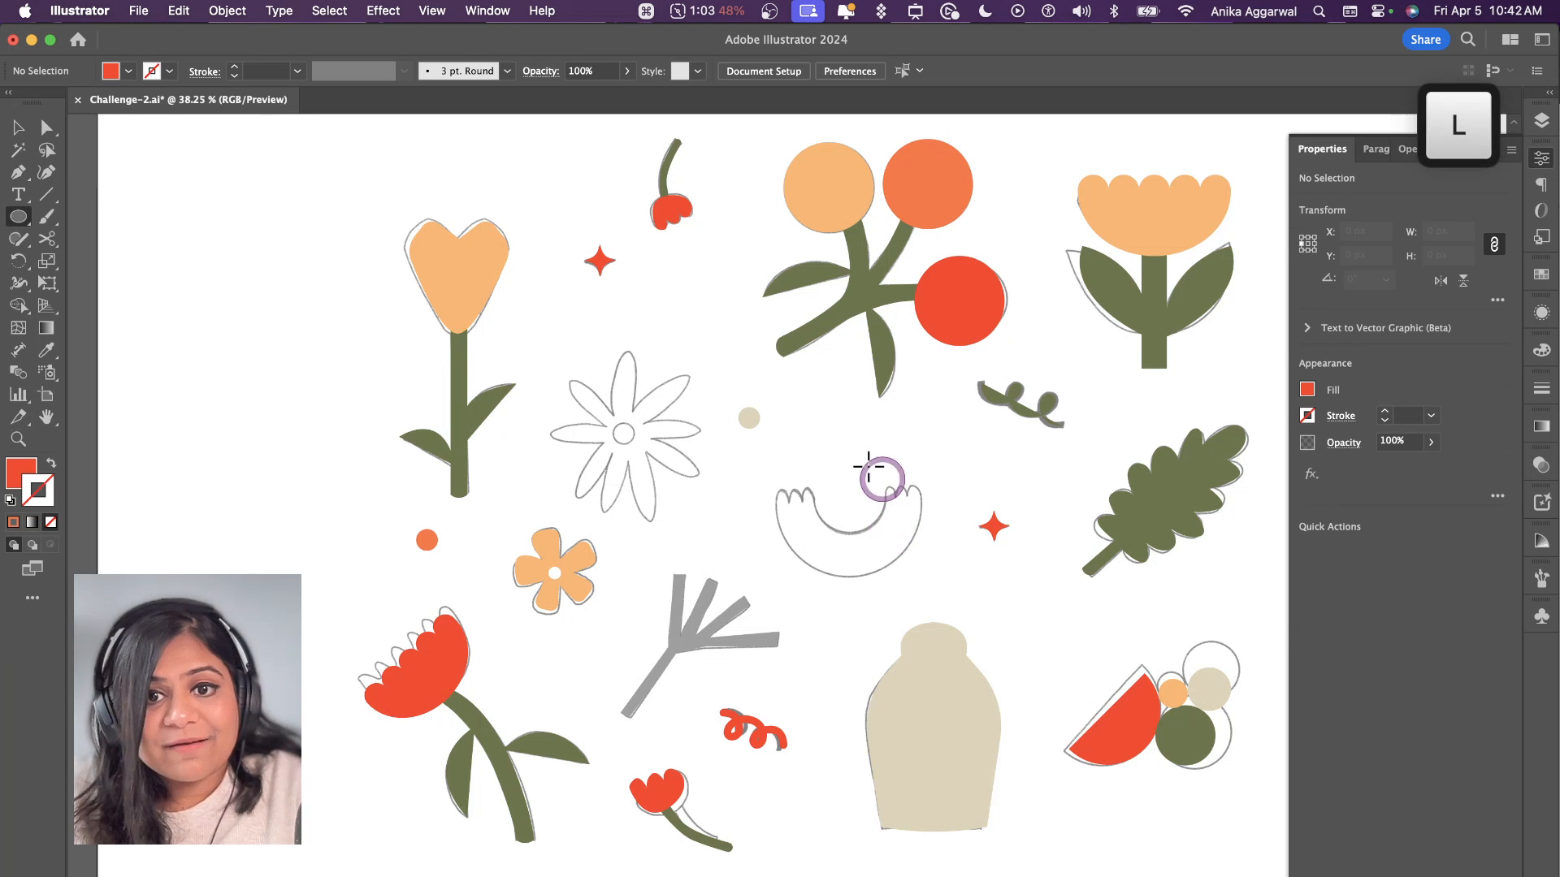
left_click_drag(775, 433, 929, 575)
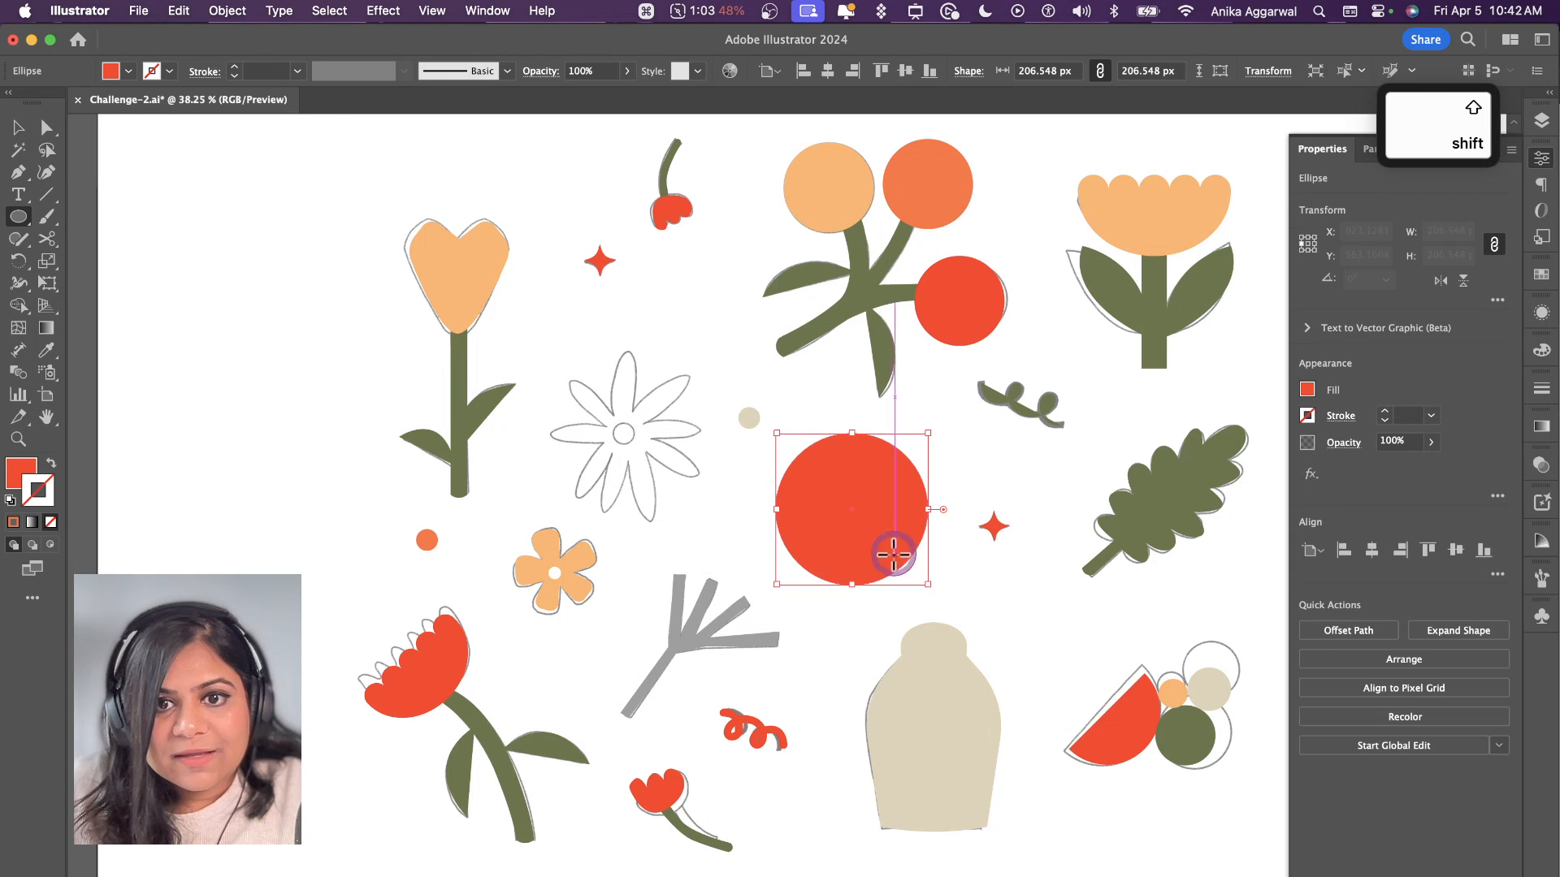
key("b")
key("v")
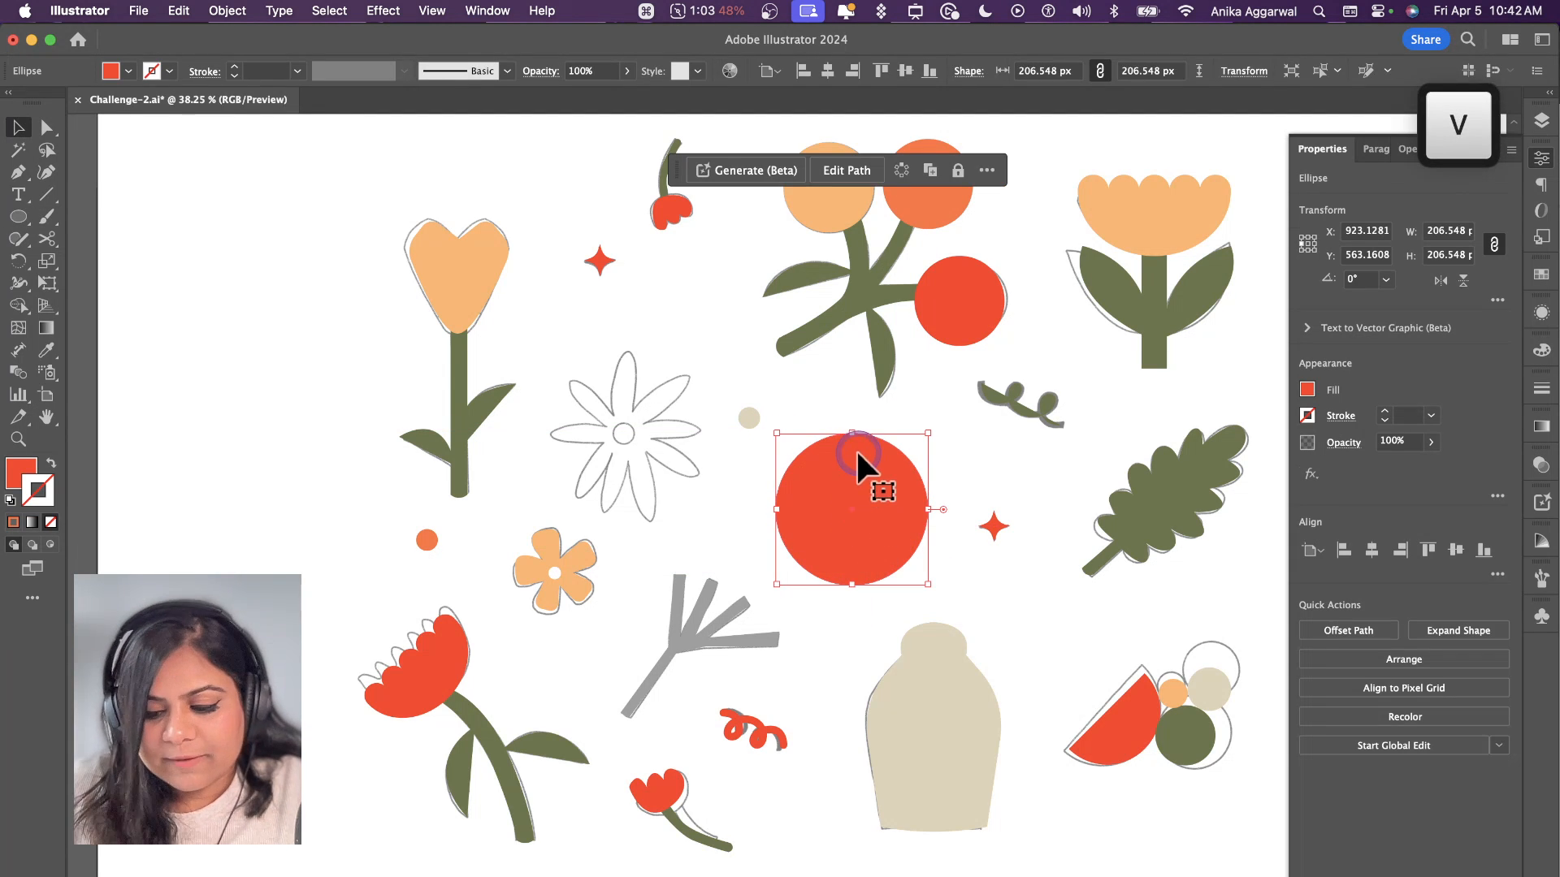
Step: Try filling the new circle with the light orange of the branch's upper-left berry
key("i")
left_click(837, 209)
key("v")
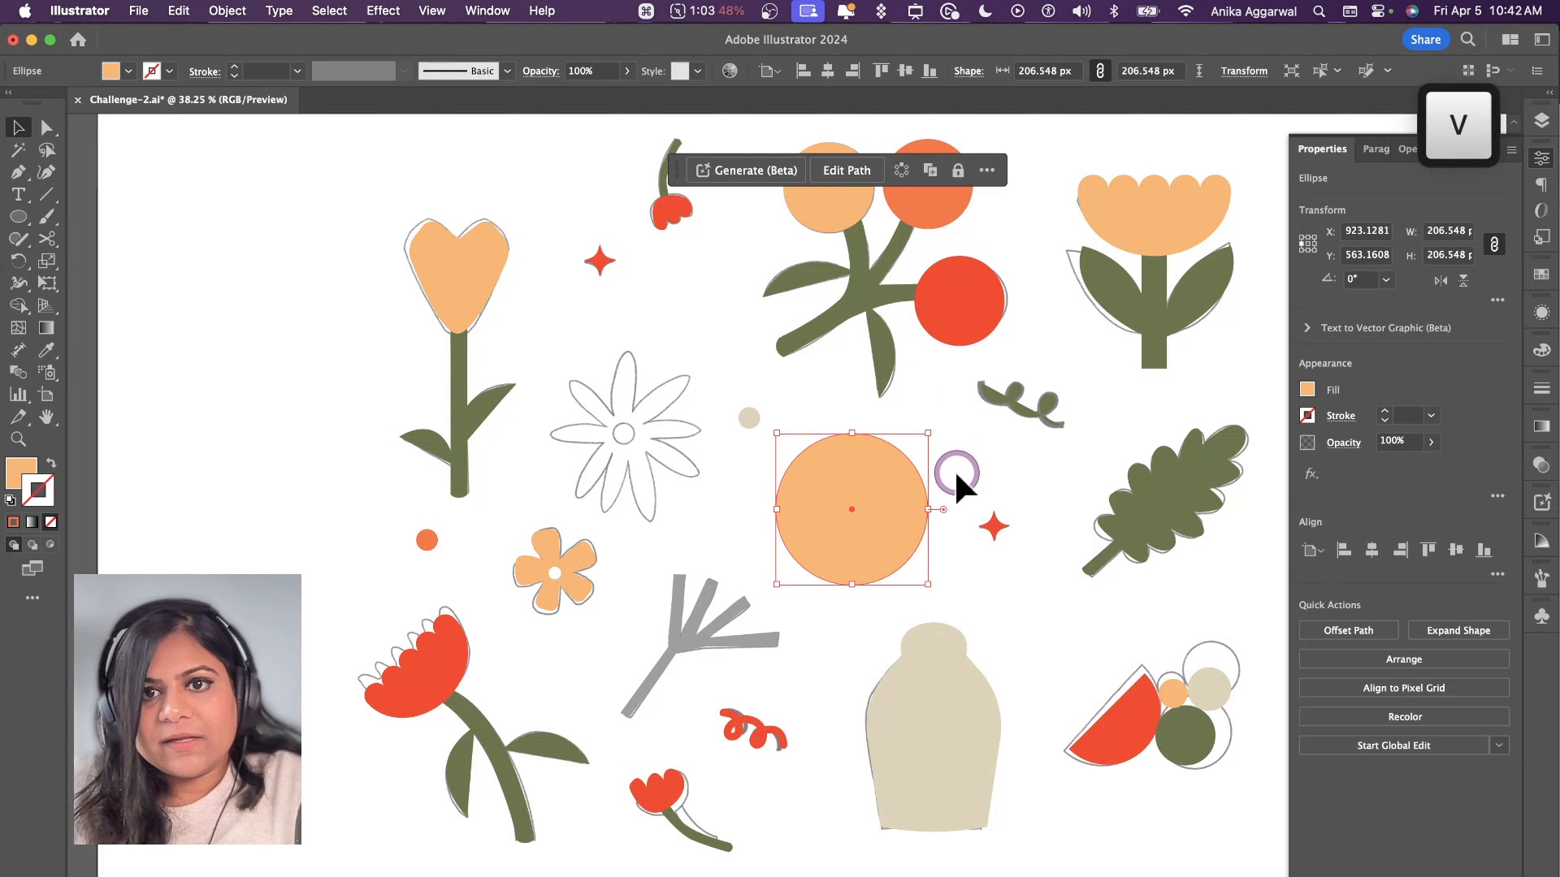
Step: Fill the new circle with the darker orange of the branch's upper-right berry
key("i")
left_click(933, 207)
key("v")
left_click(951, 443)
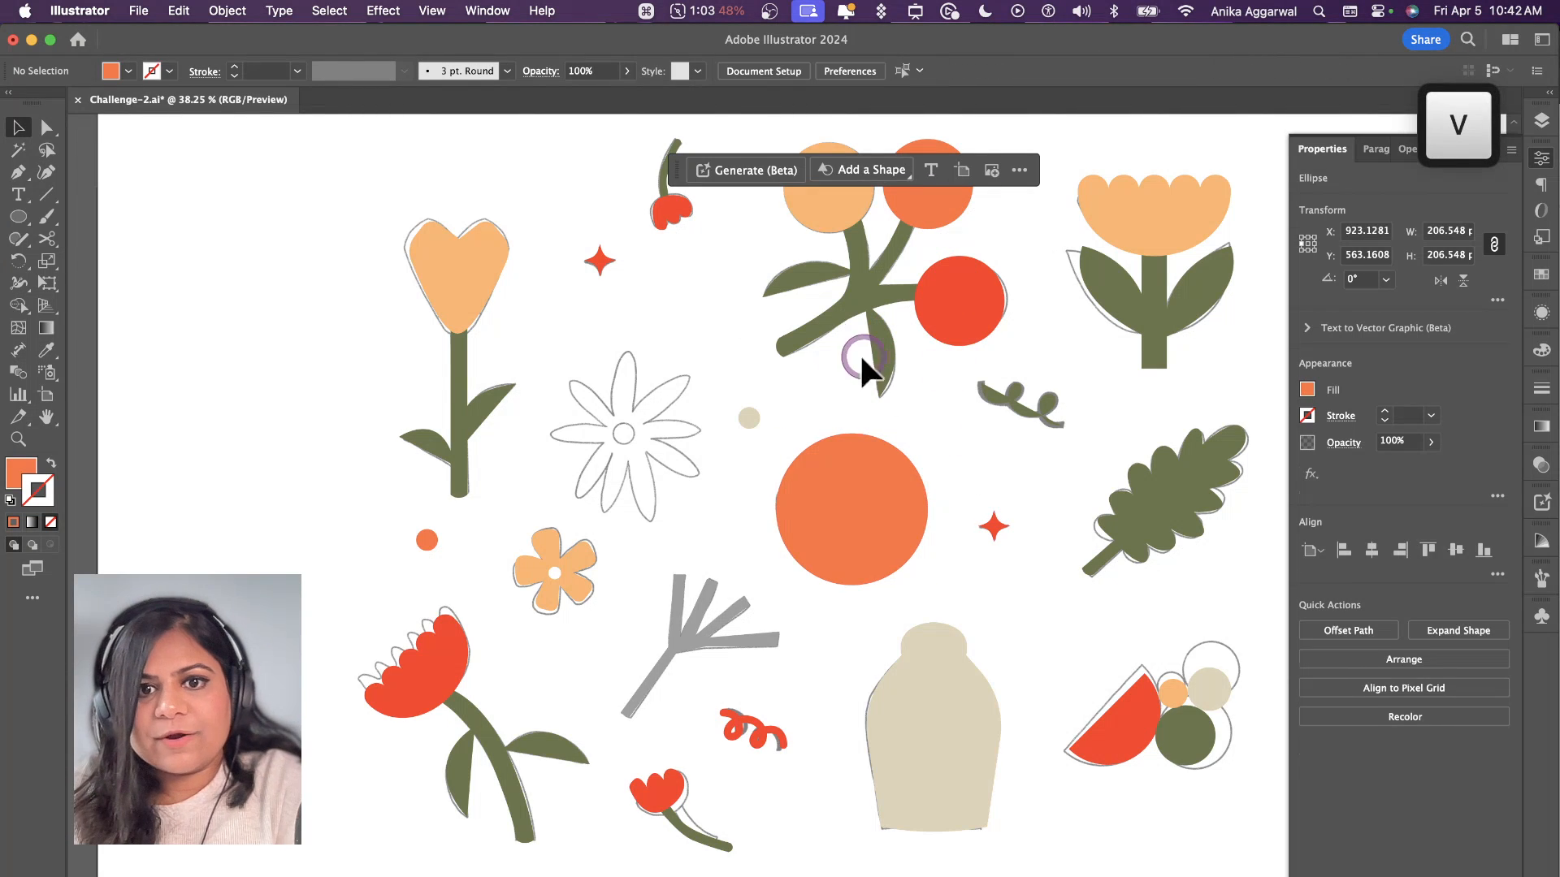
Step: Paste a copy of the orange circle in place, scale it concentrically to about 136 px and fill it with leaf green
scroll(889, 499, "up", 3)
left_click(759, 532)
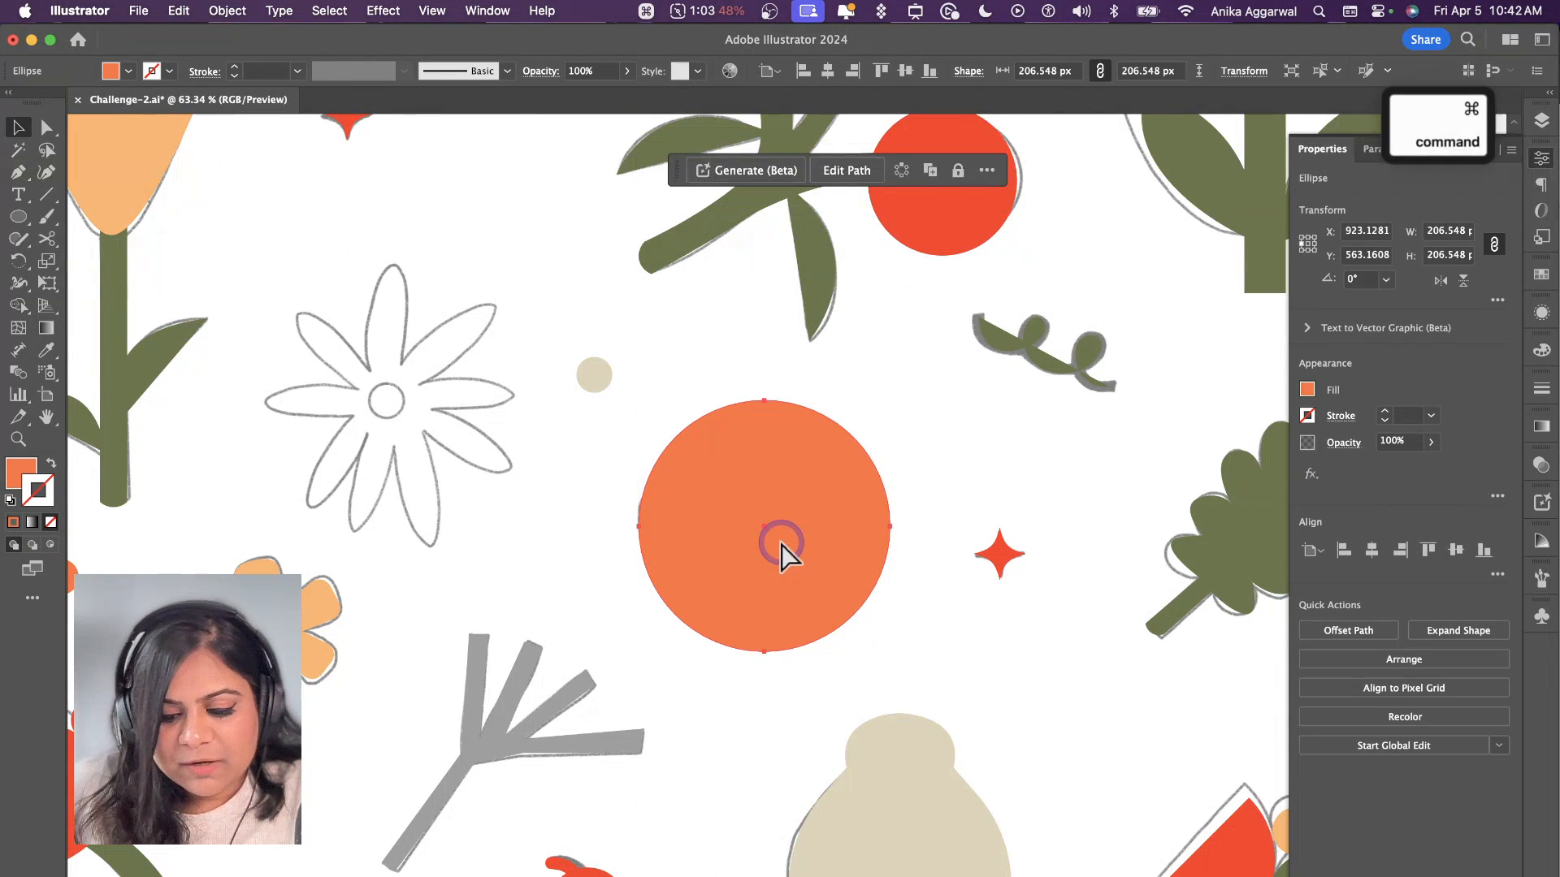
key("super+c")
key("super+f")
left_click_drag(765, 401, 765, 443)
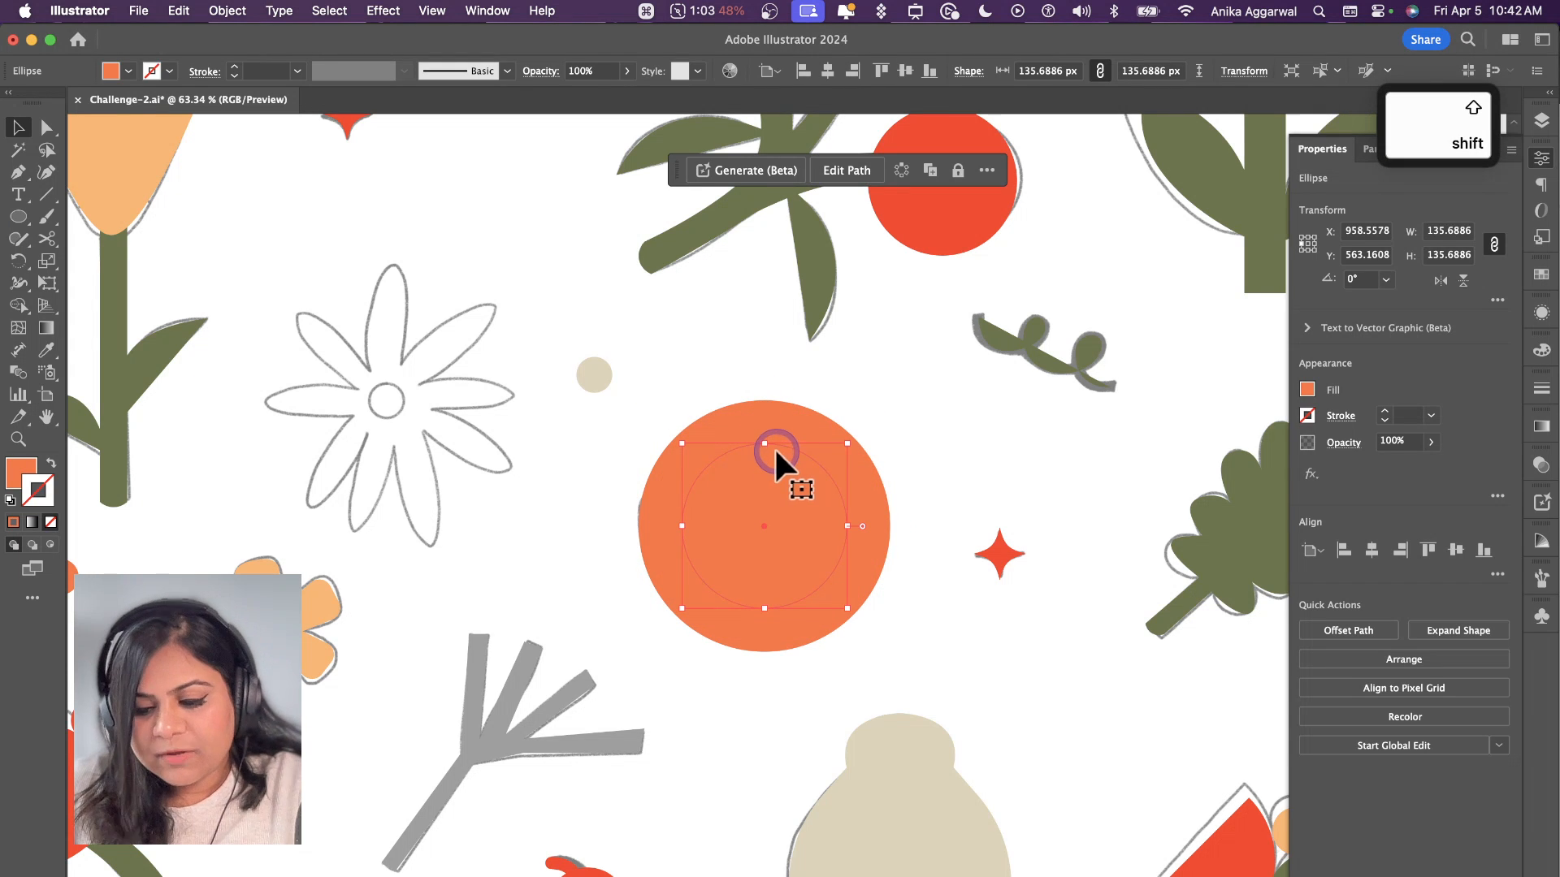
key("i")
left_click(800, 235)
key("v")
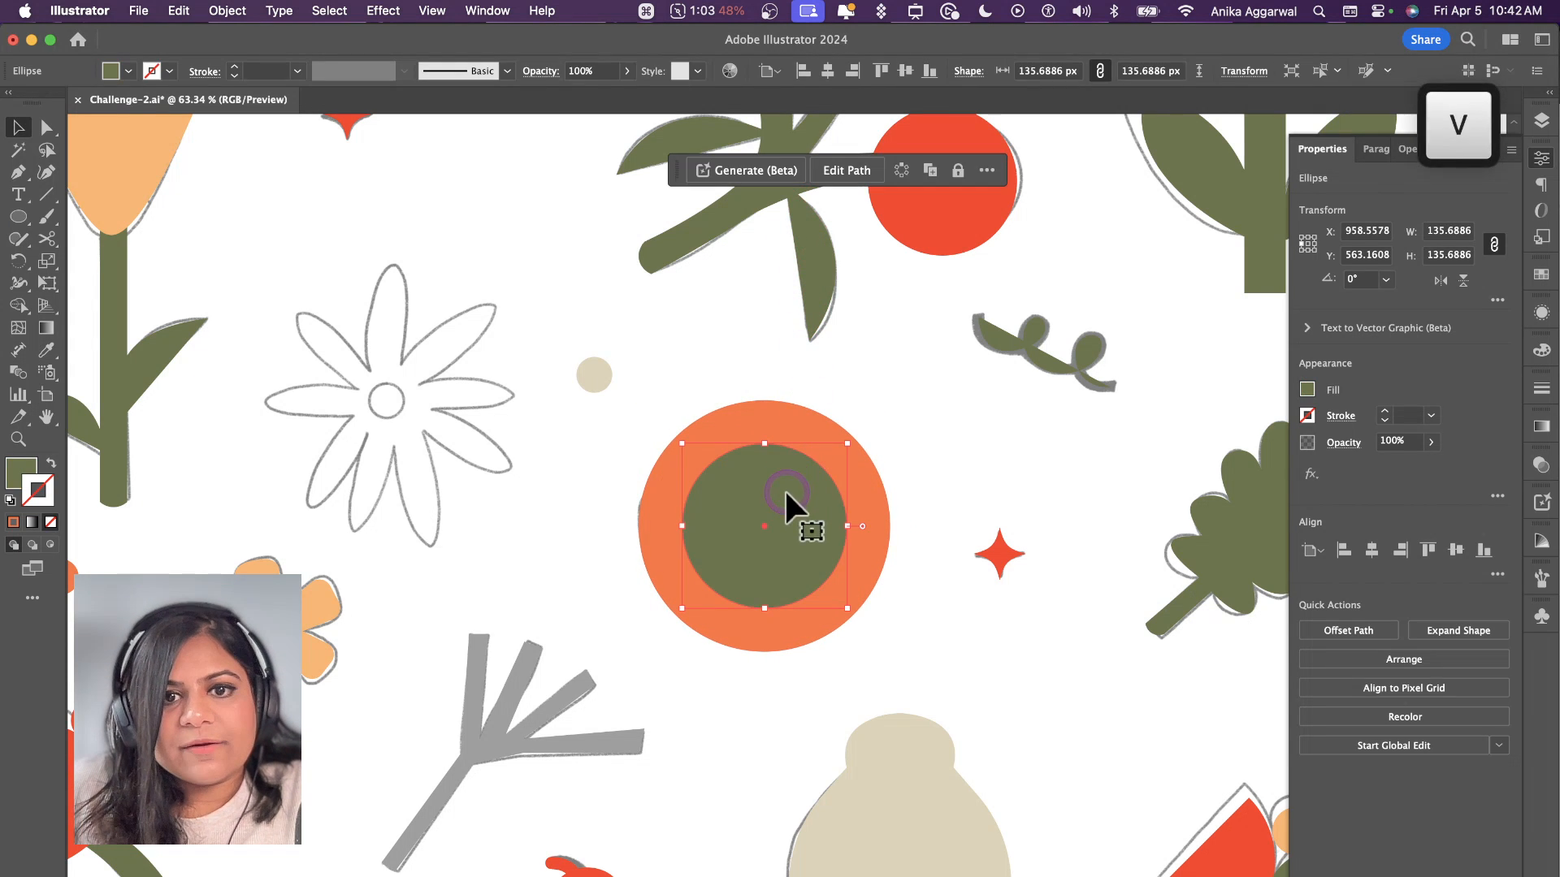
Step: Delete the green inner circle from the orange circle
left_click(779, 413, "shift")
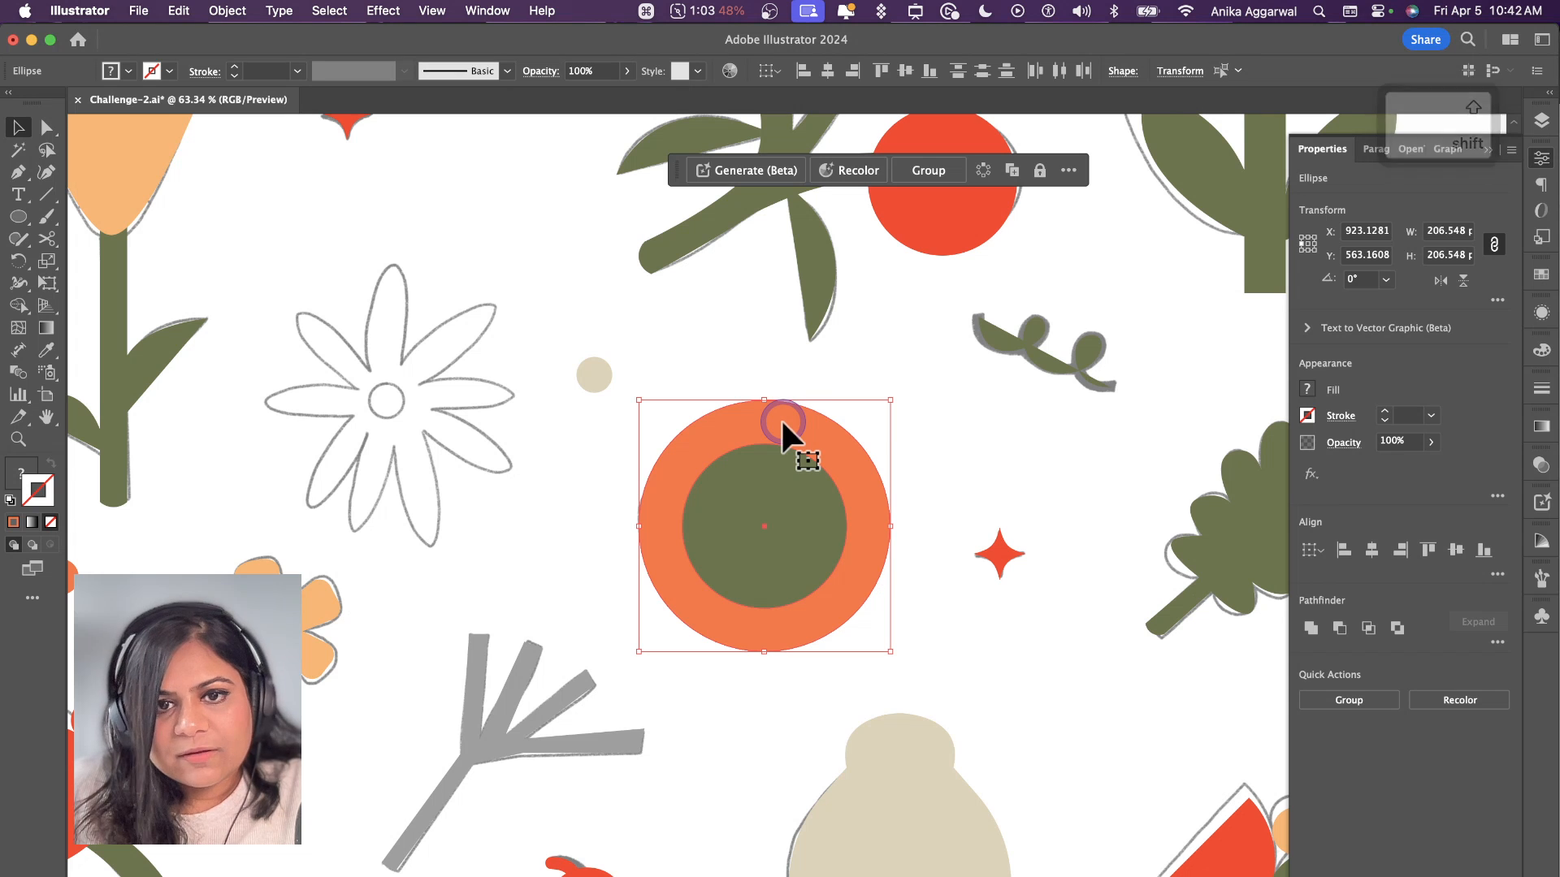
left_click(826, 368)
left_click(773, 451)
key("Delete")
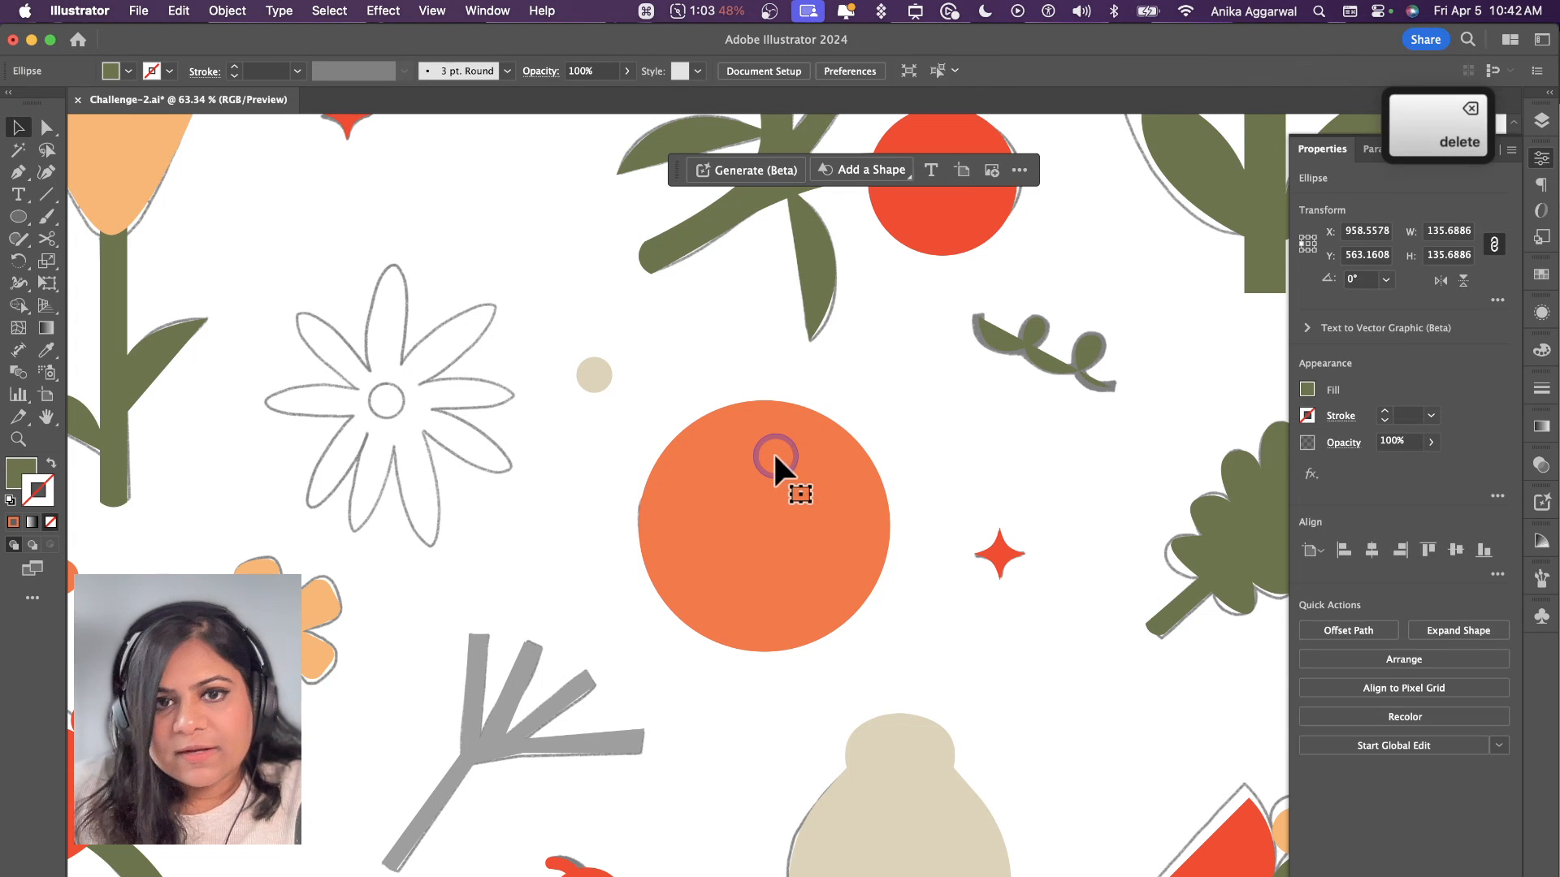
Step: Remove the orange circle's top anchor point to leave its lower half
left_click(772, 466)
key("a")
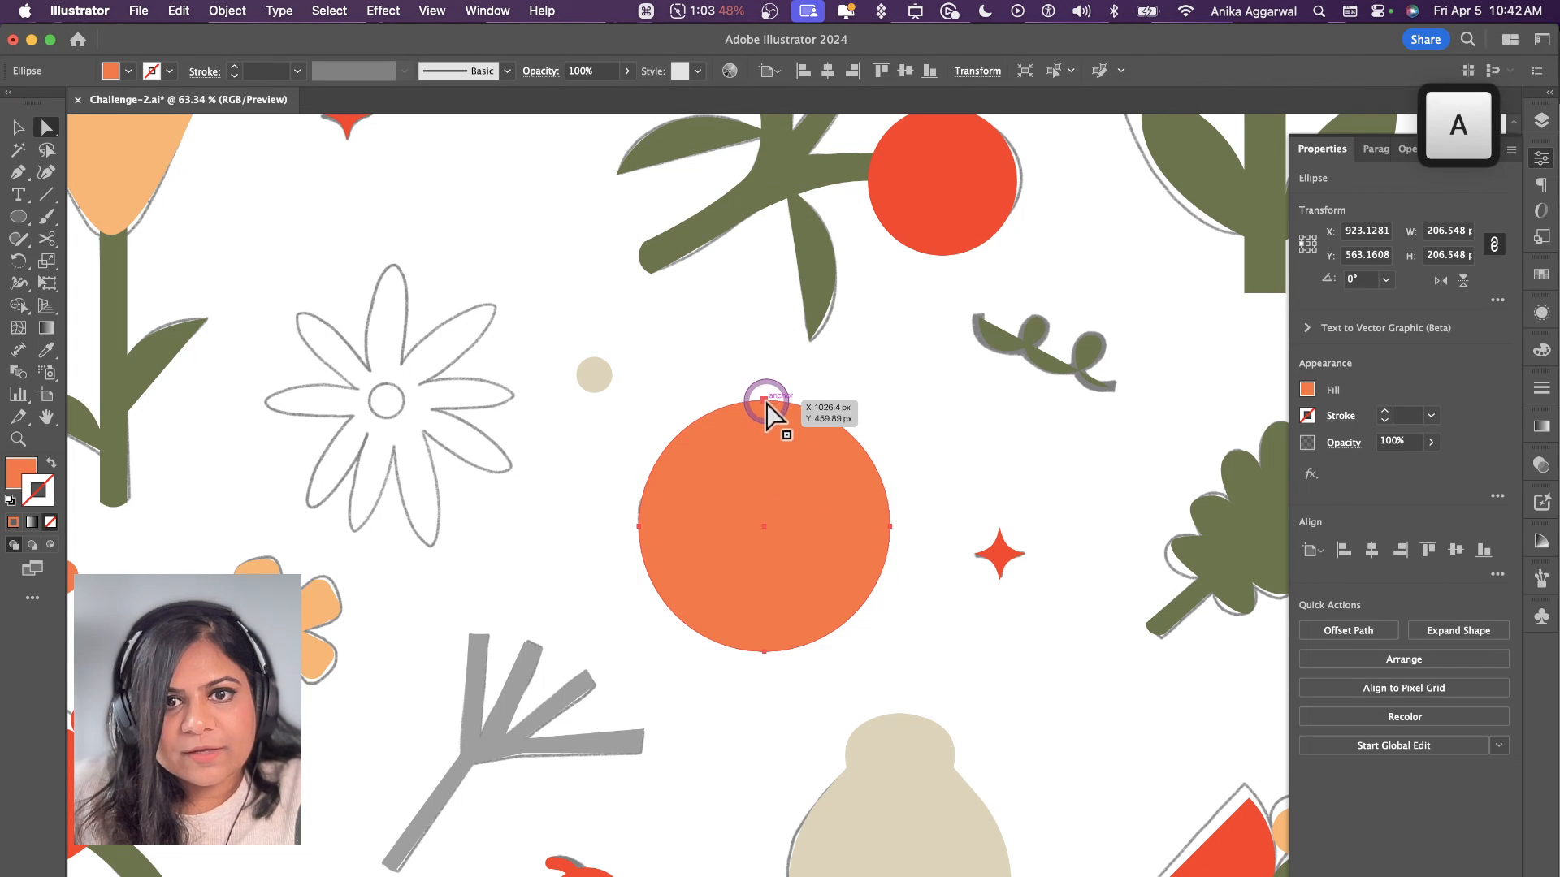
left_click(764, 404)
key("Delete")
key("v")
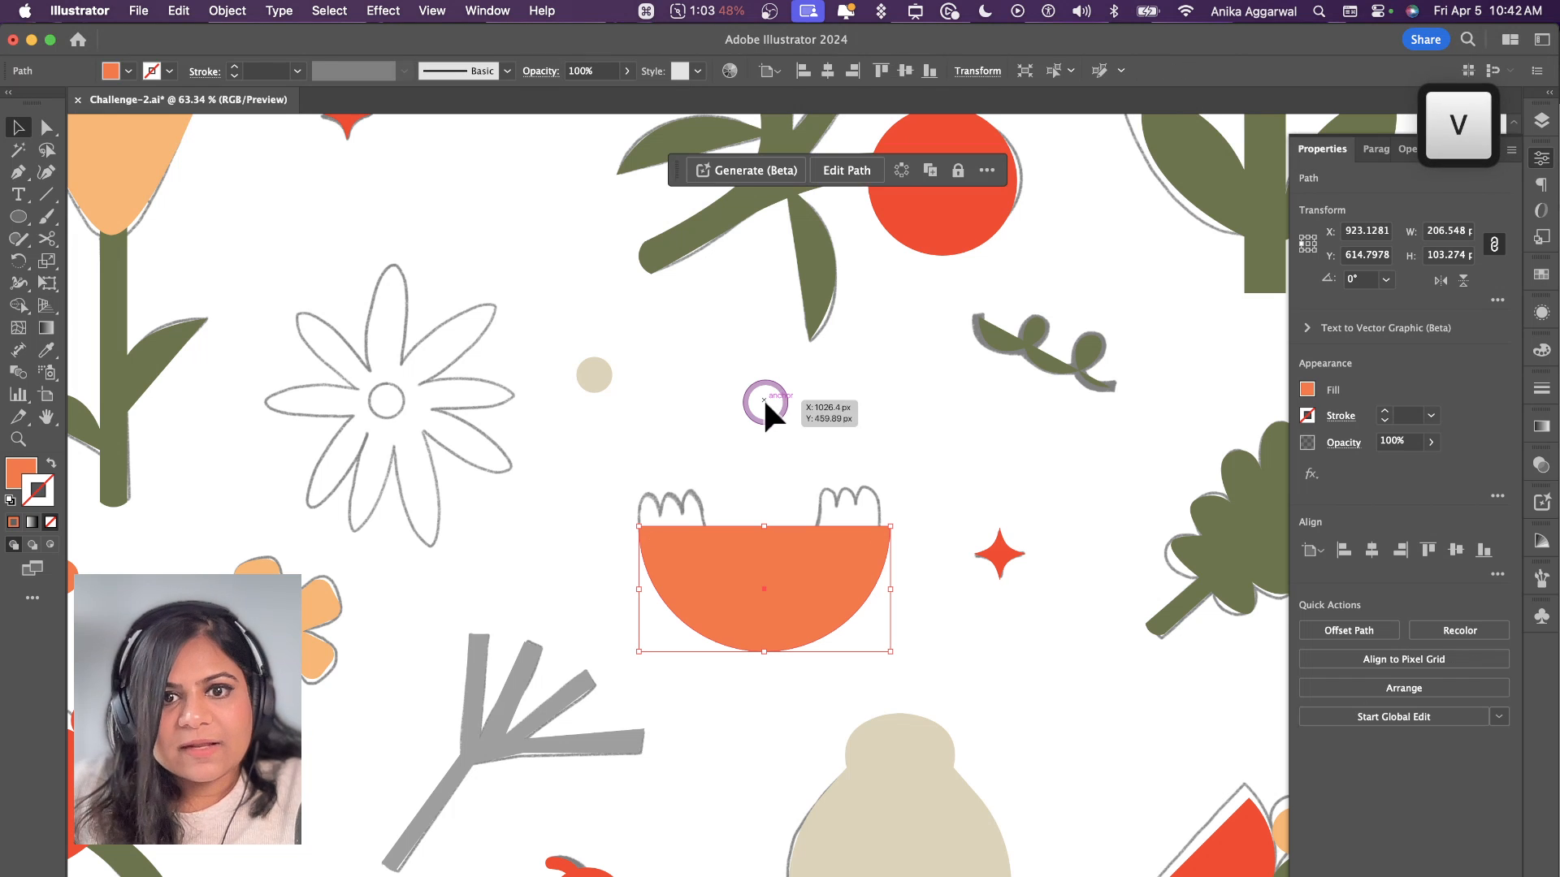
left_click(774, 479)
Step: Paste a copy of the orange half-circle in place and scale it to about 139 × 69 px, centred on the flat edge
left_click(764, 576)
key("cmd+c")
key("cmd+f")
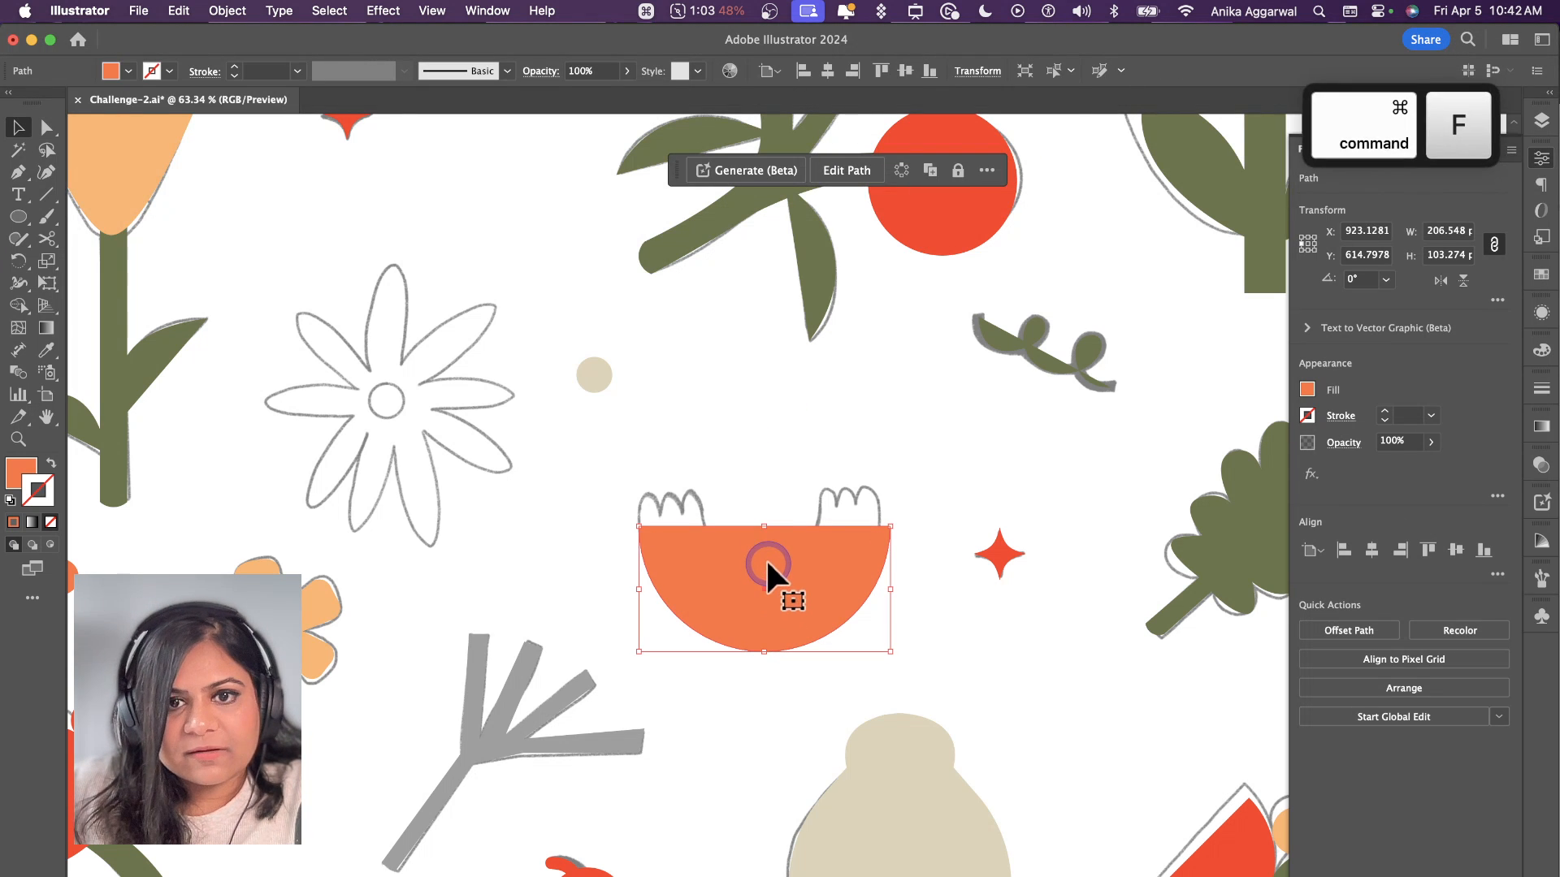
left_click_drag(763, 528, 769, 544)
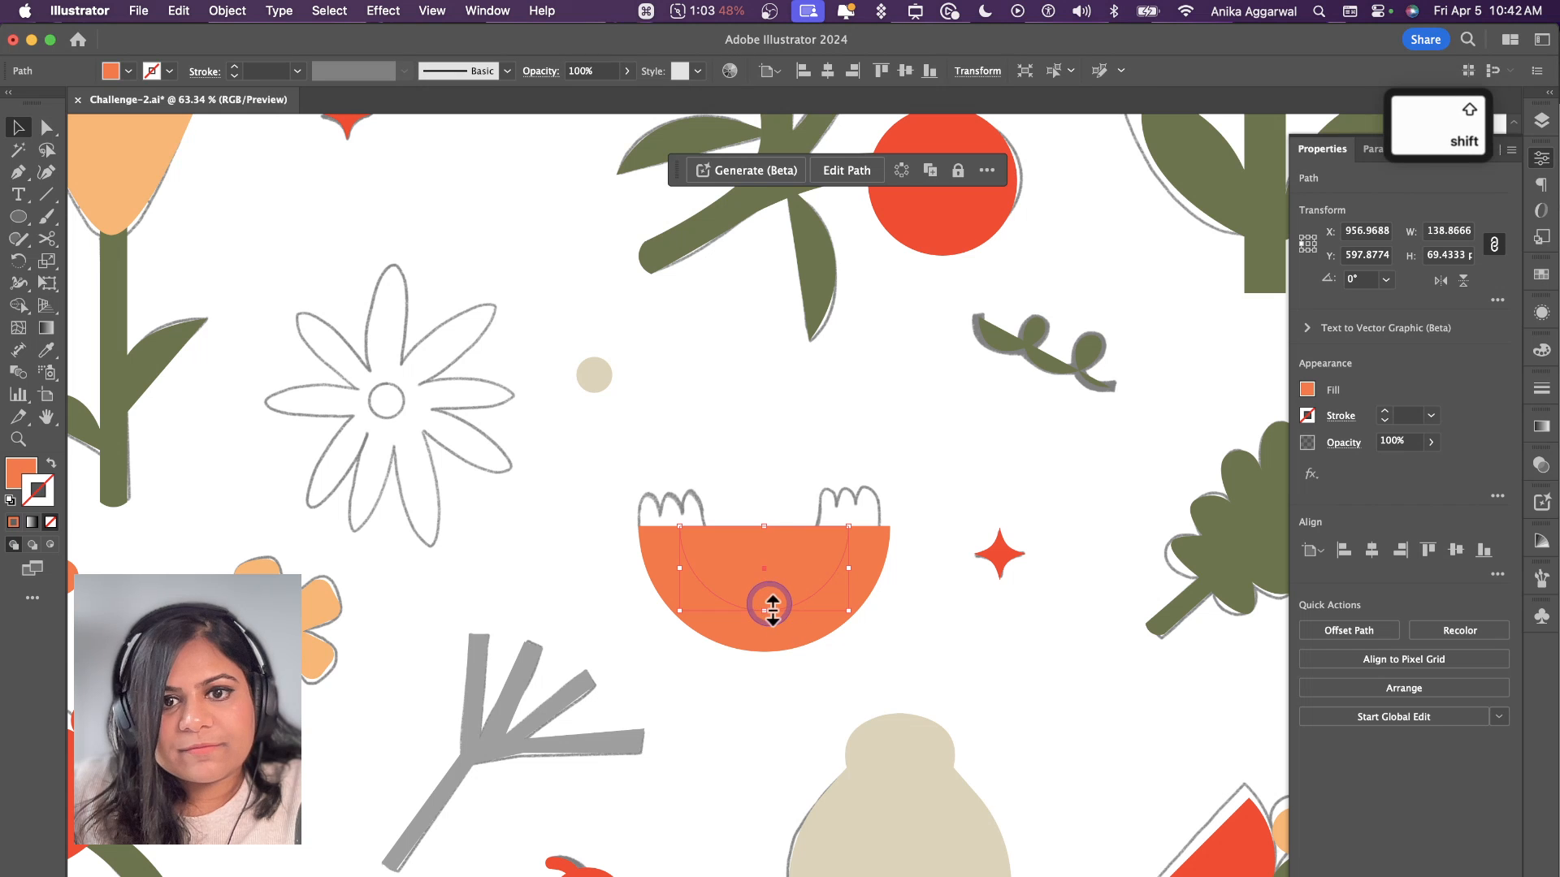
Step: Shrink the inner half-circle concentrically from its flat edge and subtract it from the larger orange half-circle with the Shape Builder
left_click_drag(764, 610, 765, 594)
left_click(793, 627, "shift")
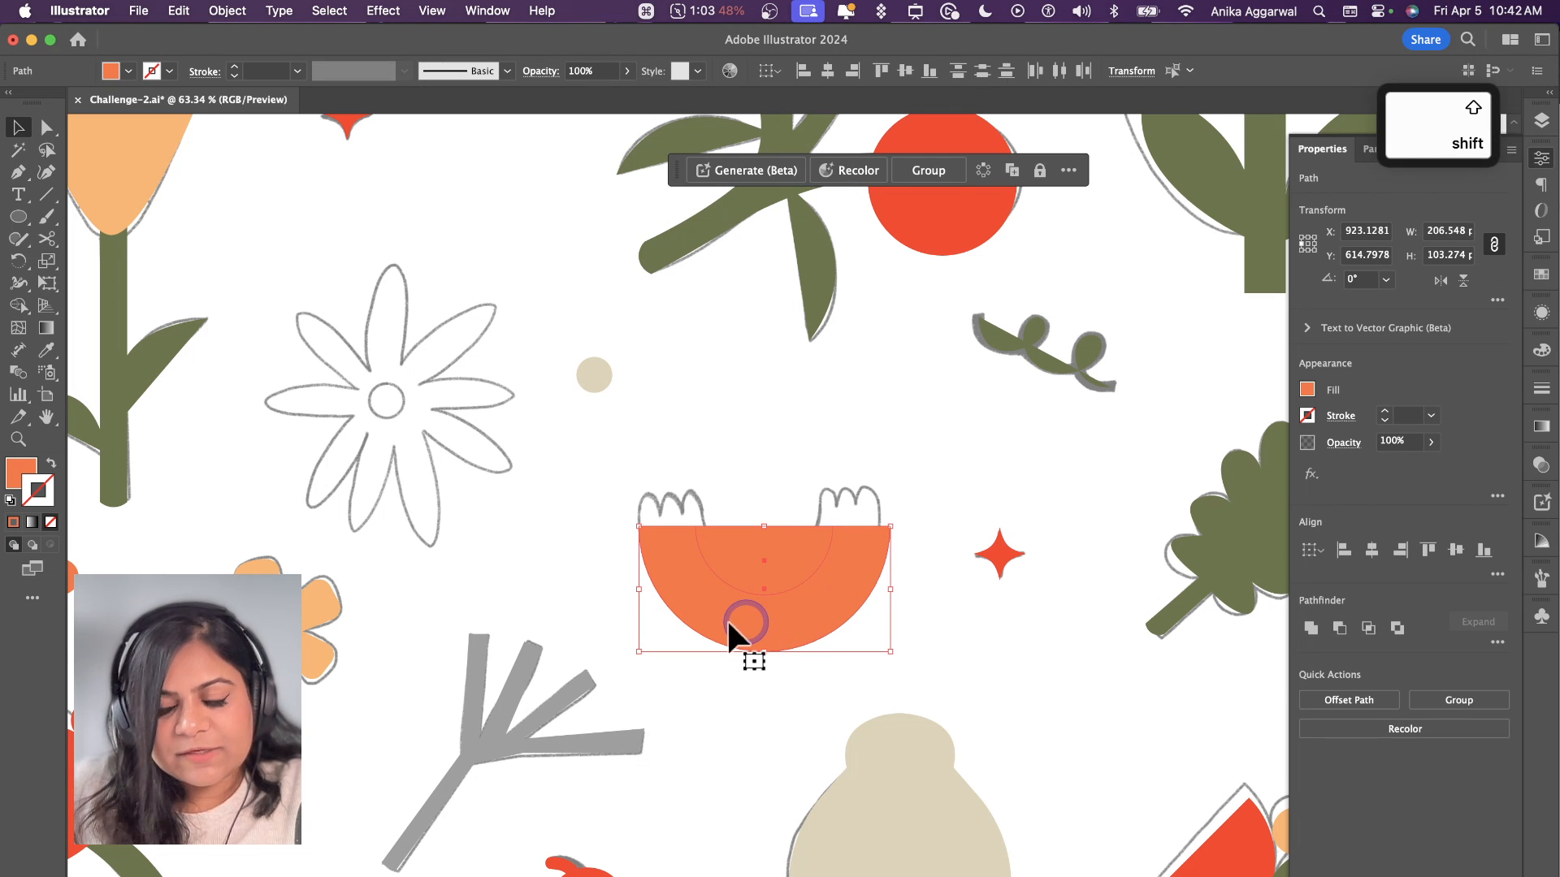
key("shift+m")
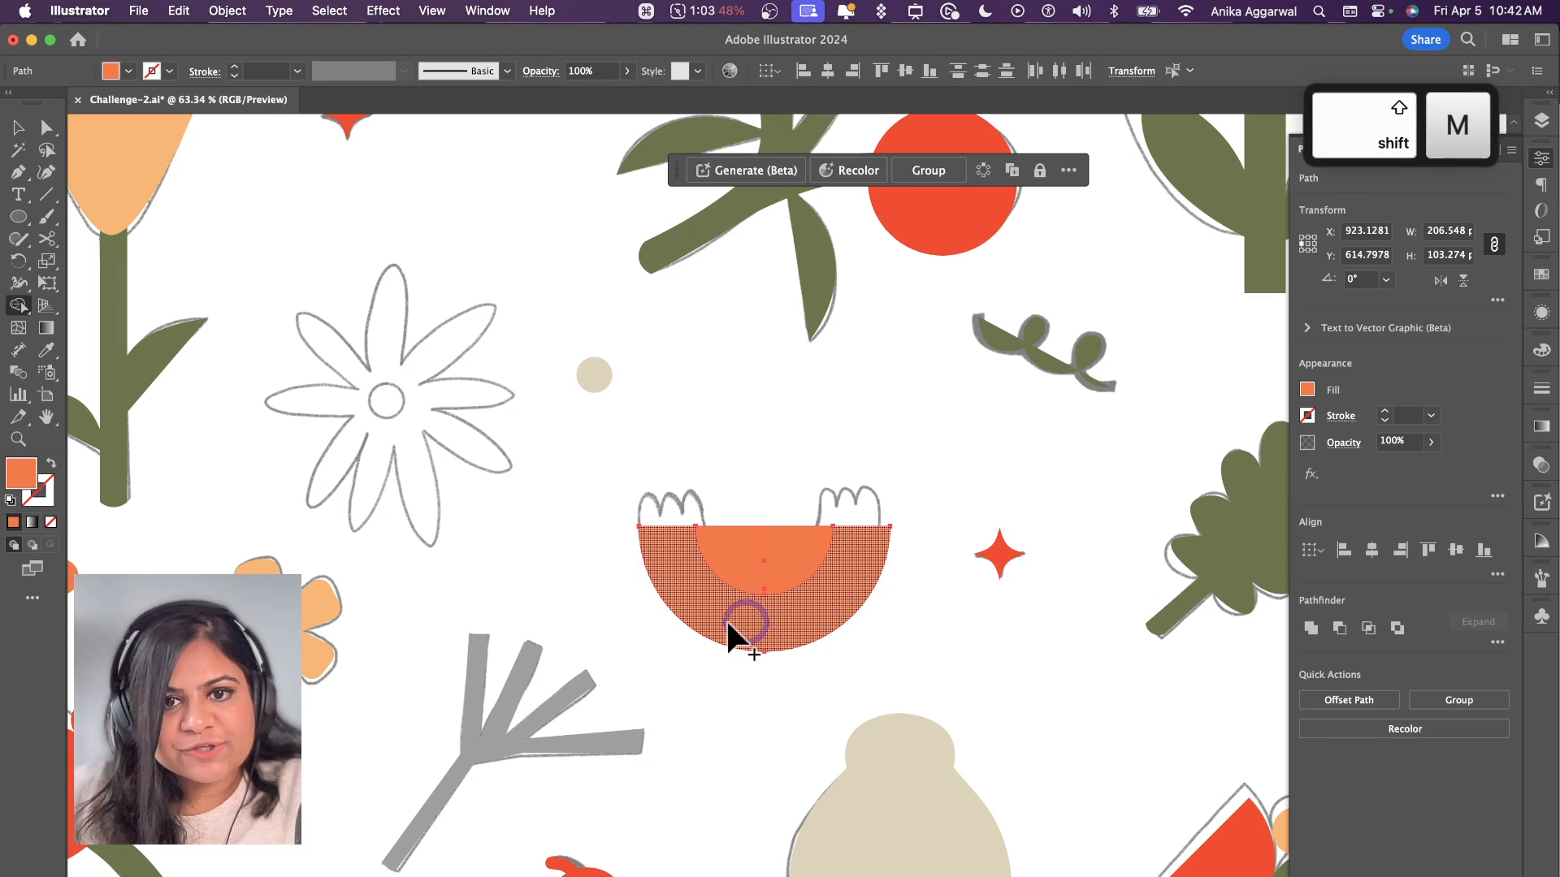
left_click(768, 559, "alt")
Step: Move the orange arch up onto its sketch and bulge both flat ends slightly outward with the Curvature tool
key("v")
left_click_drag(811, 588, 811, 569)
left_click(54, 171)
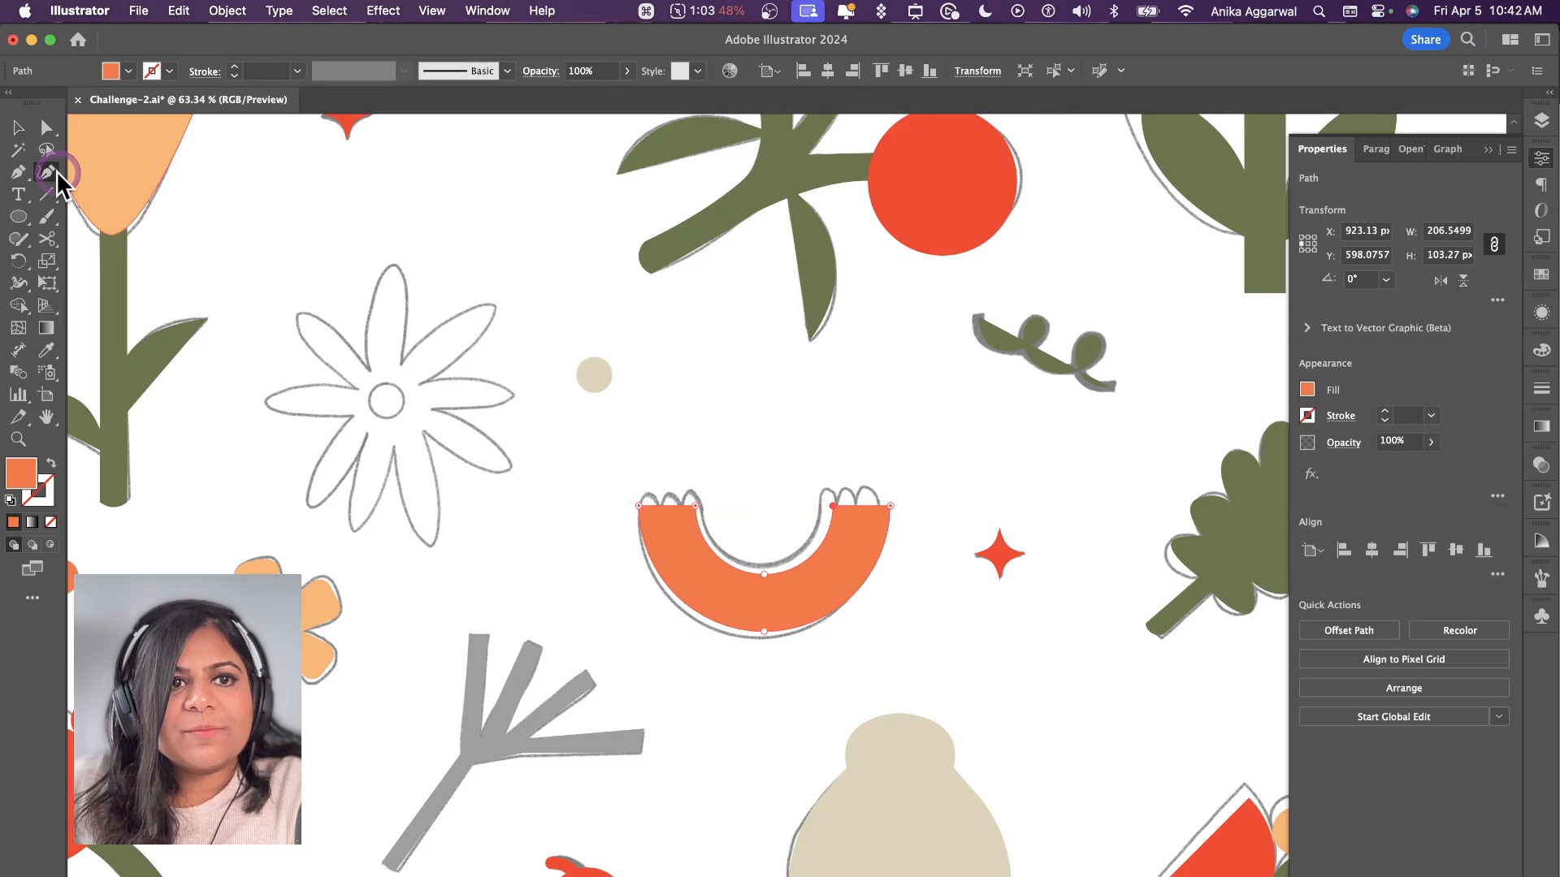
scroll(661, 464, "up", 5)
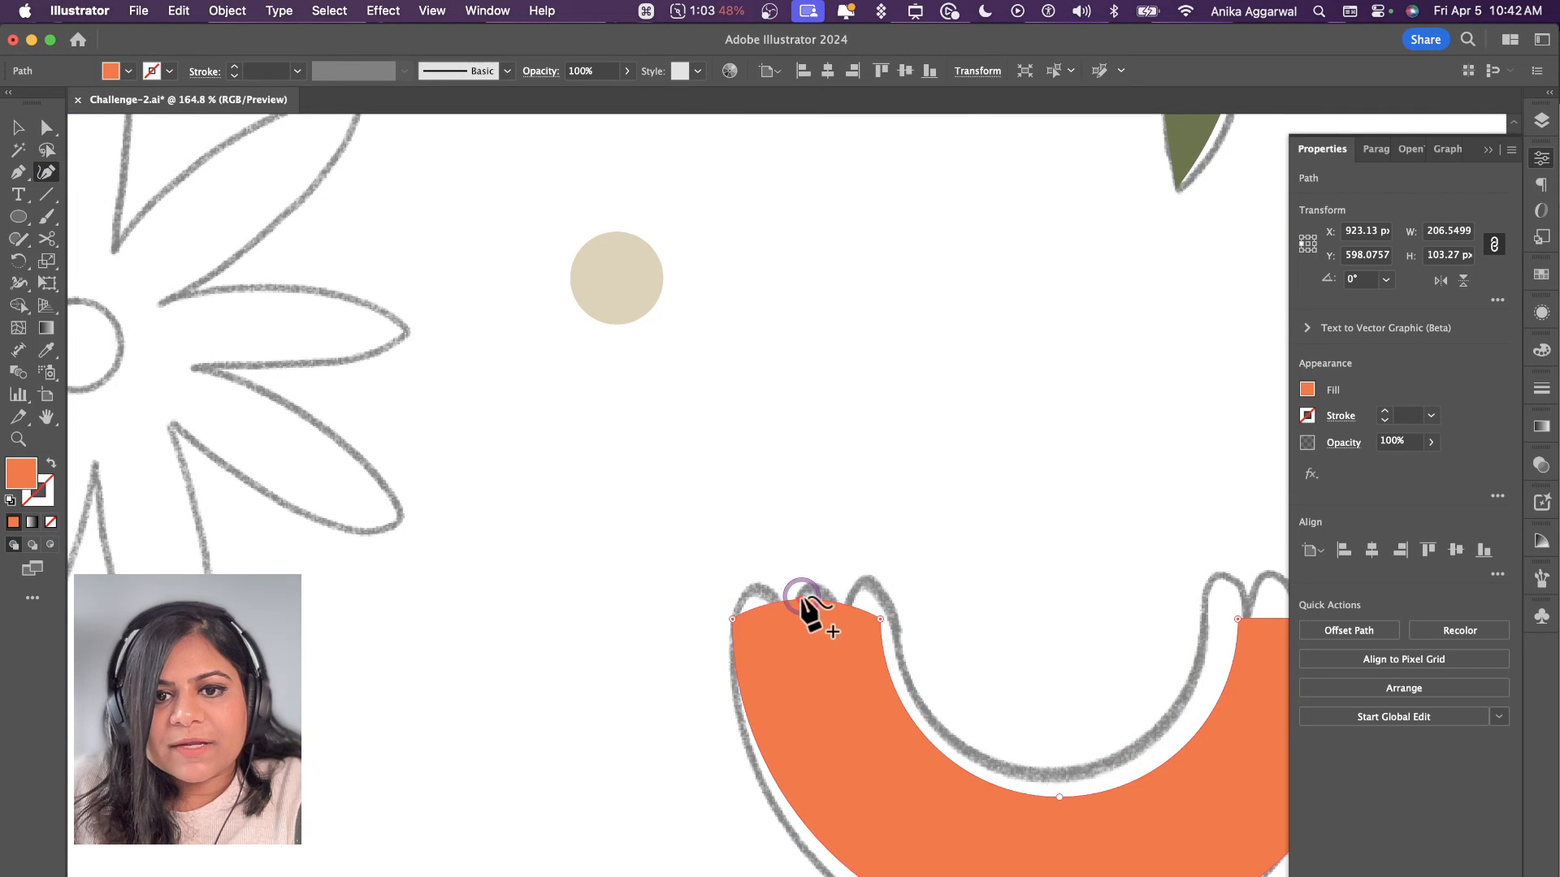
left_click(801, 599)
scroll(940, 661, "right", 5)
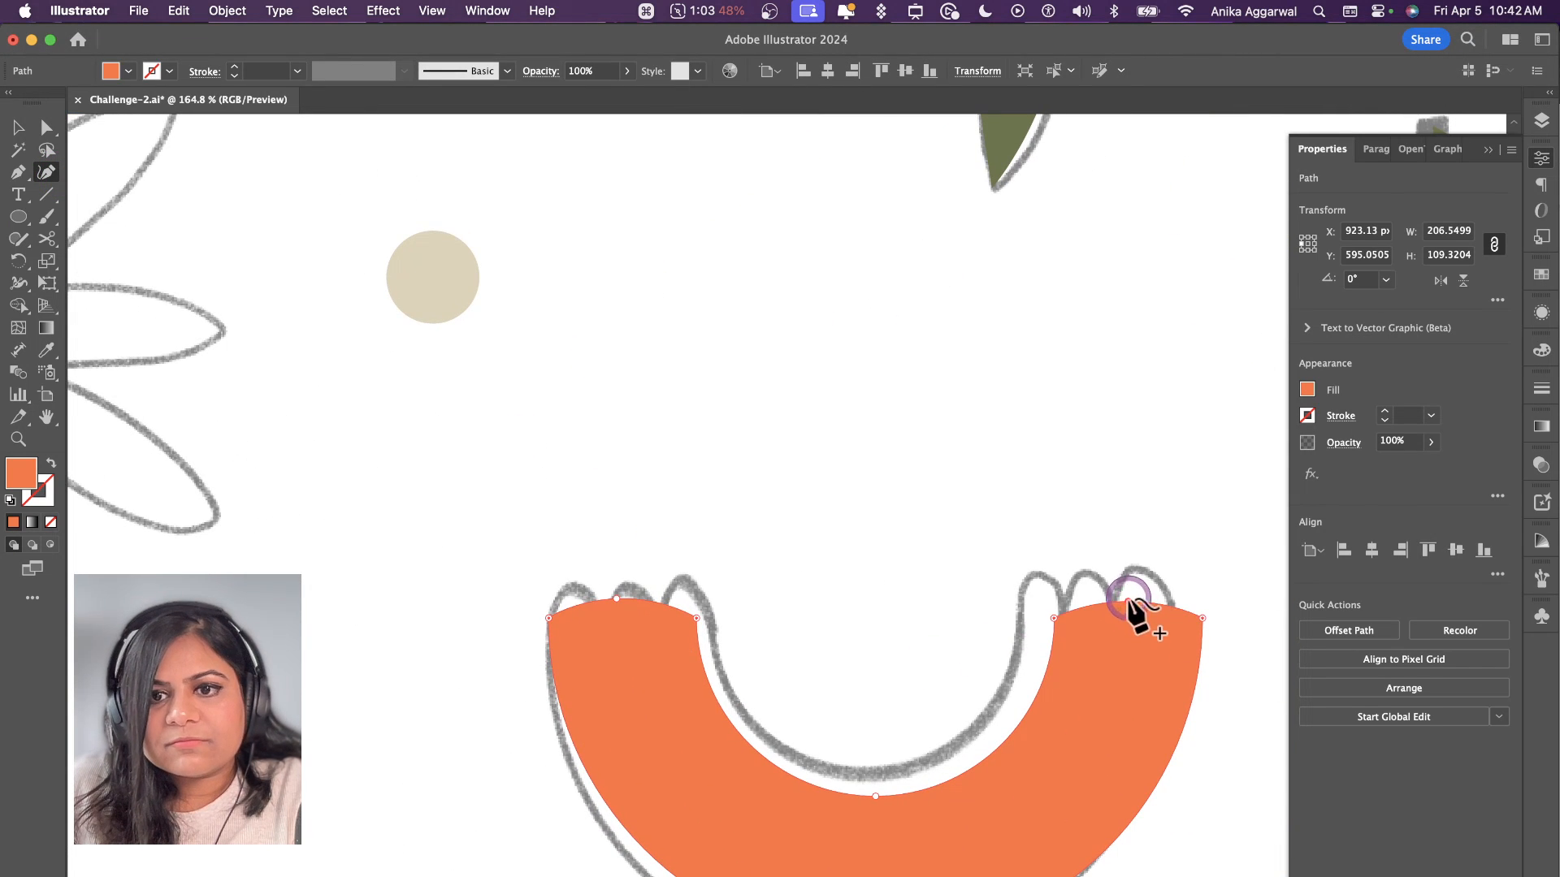
scroll(1056, 641, "down", 5)
key("v")
left_click(974, 586)
Step: Trace the daisy's top petal and the next three petals clockwise with the Pen tool, using an orange fill
scroll(855, 553, "down", 5)
scroll(770, 574, "up", 3)
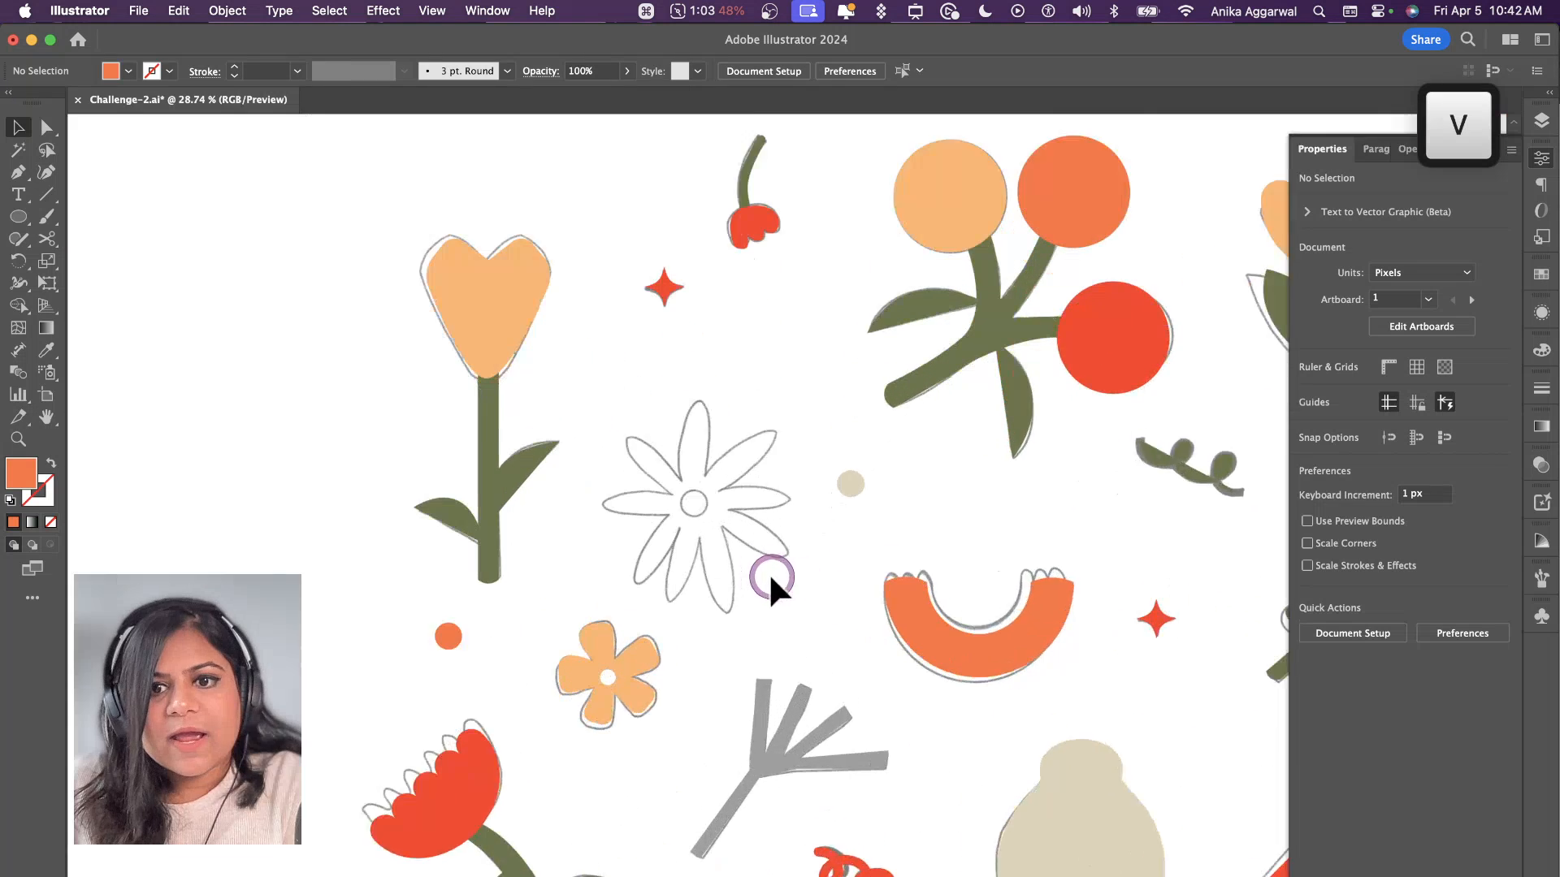
scroll(768, 572, "up", 5)
key("p")
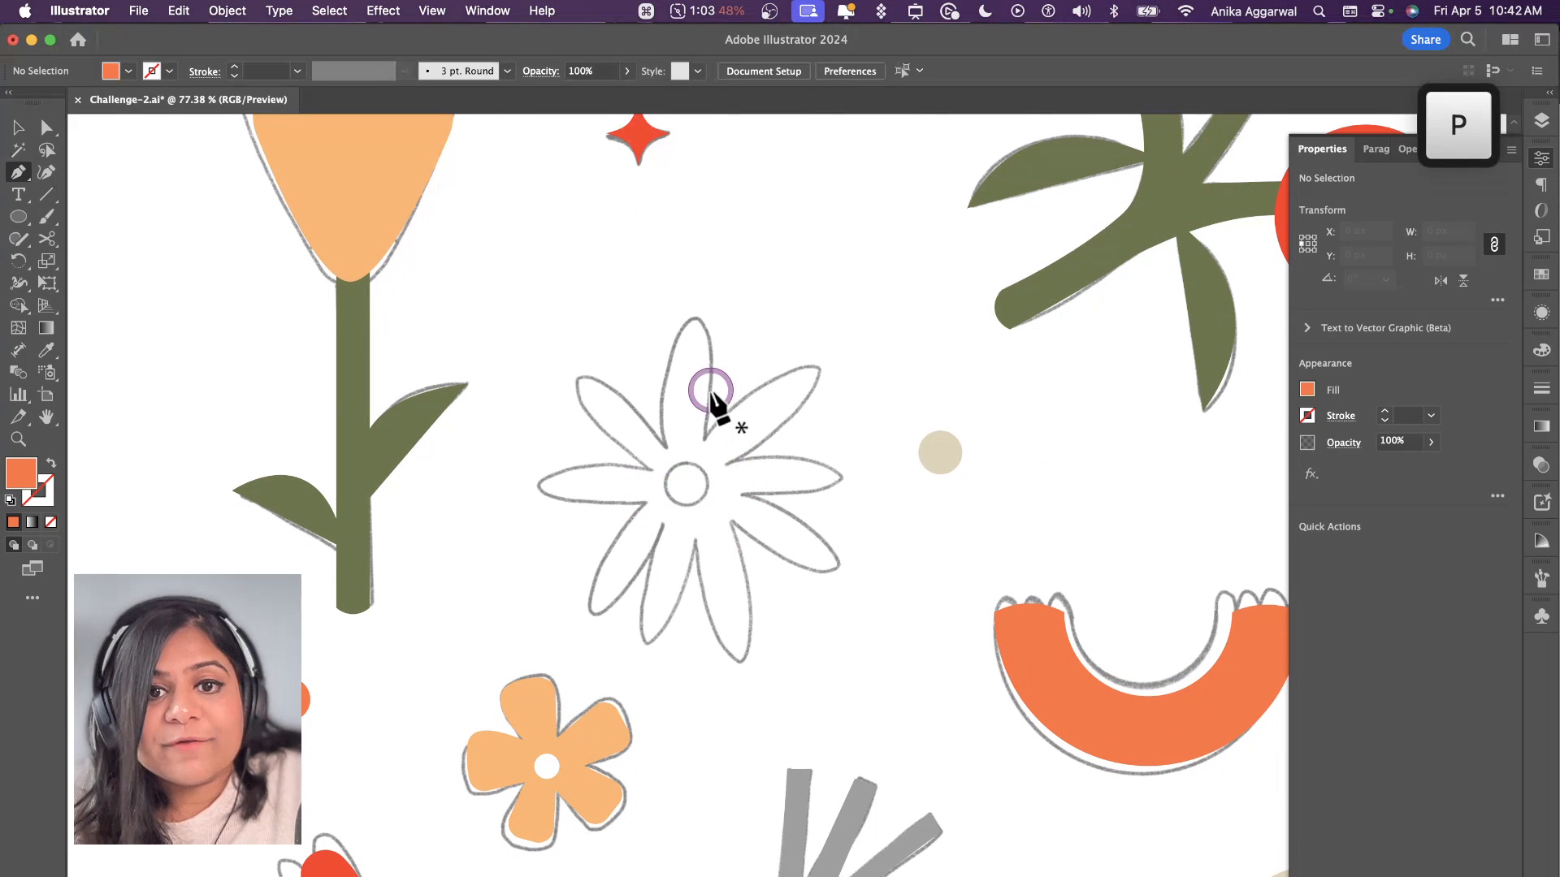
left_click(666, 447)
left_click_drag(692, 315, 743, 297)
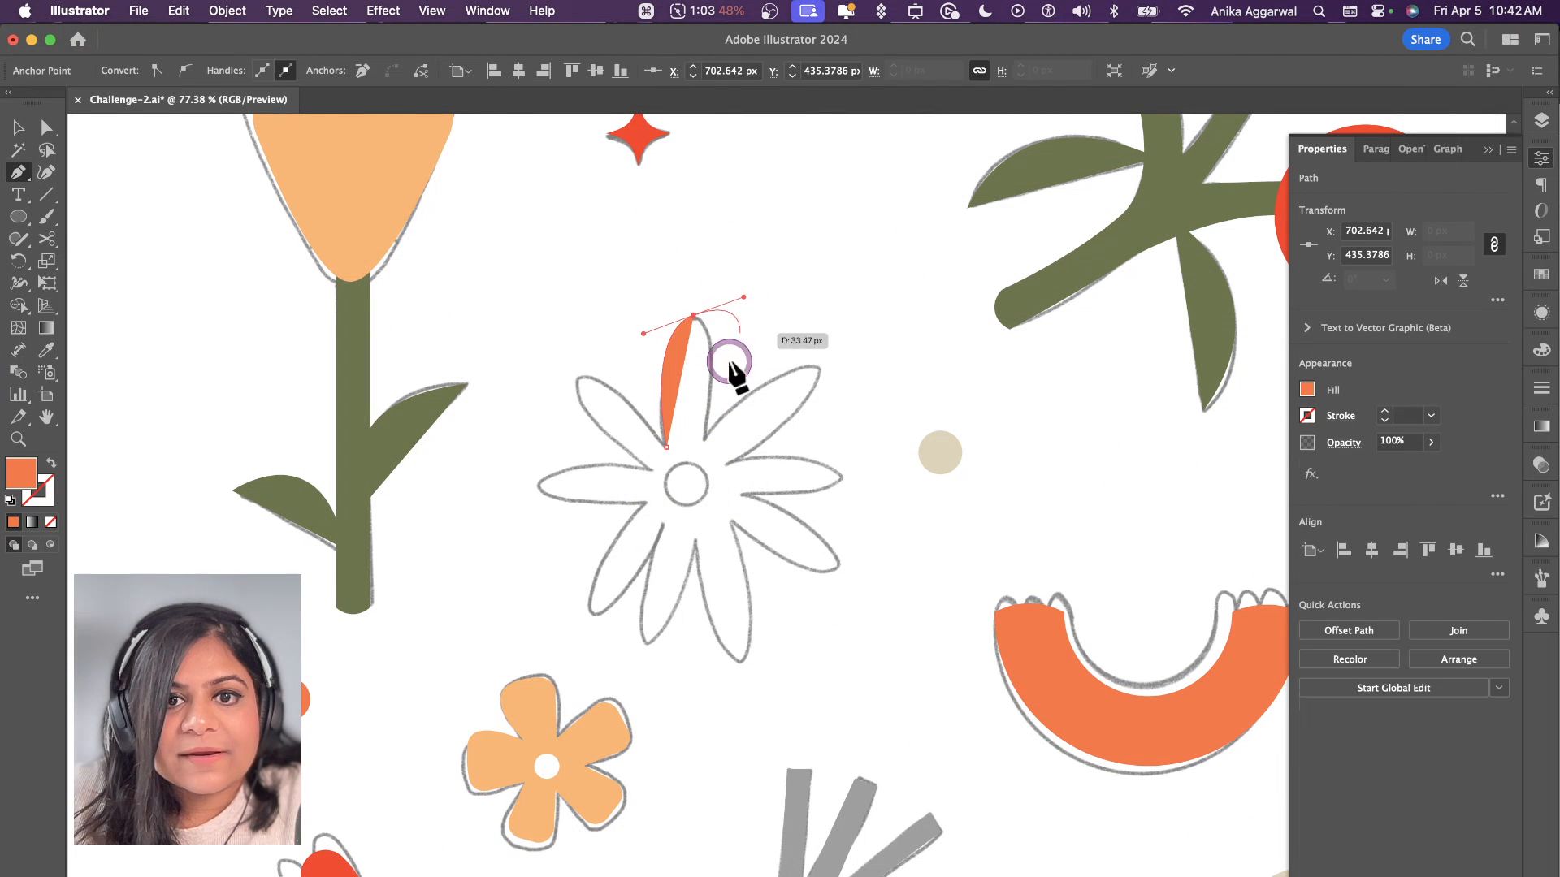
left_click(704, 433)
left_click_drag(818, 364, 842, 369)
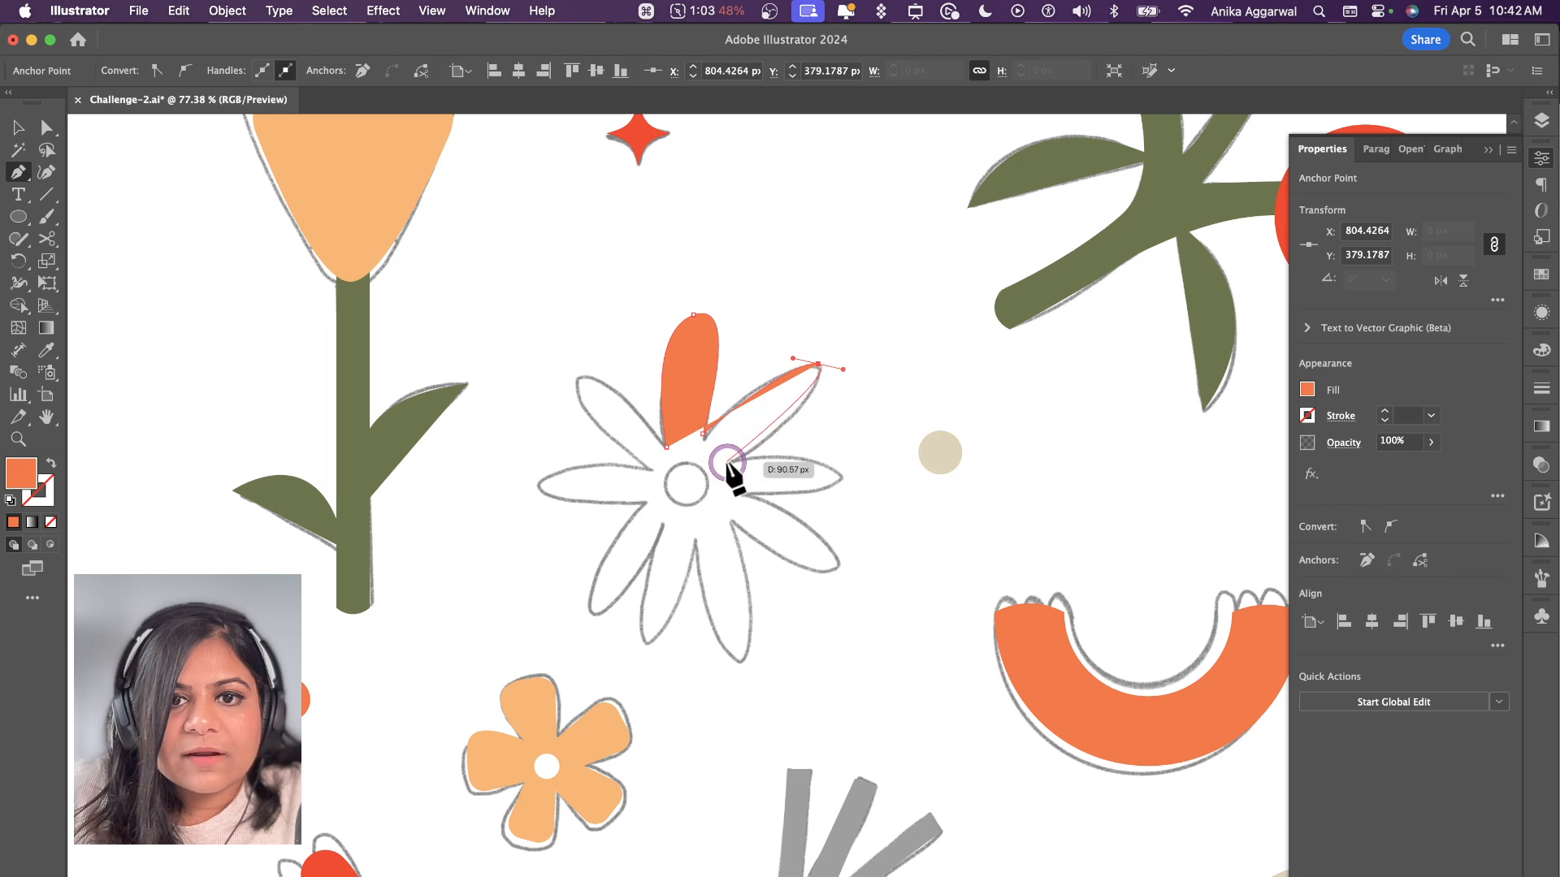
left_click(728, 463)
left_click_drag(841, 476, 831, 492)
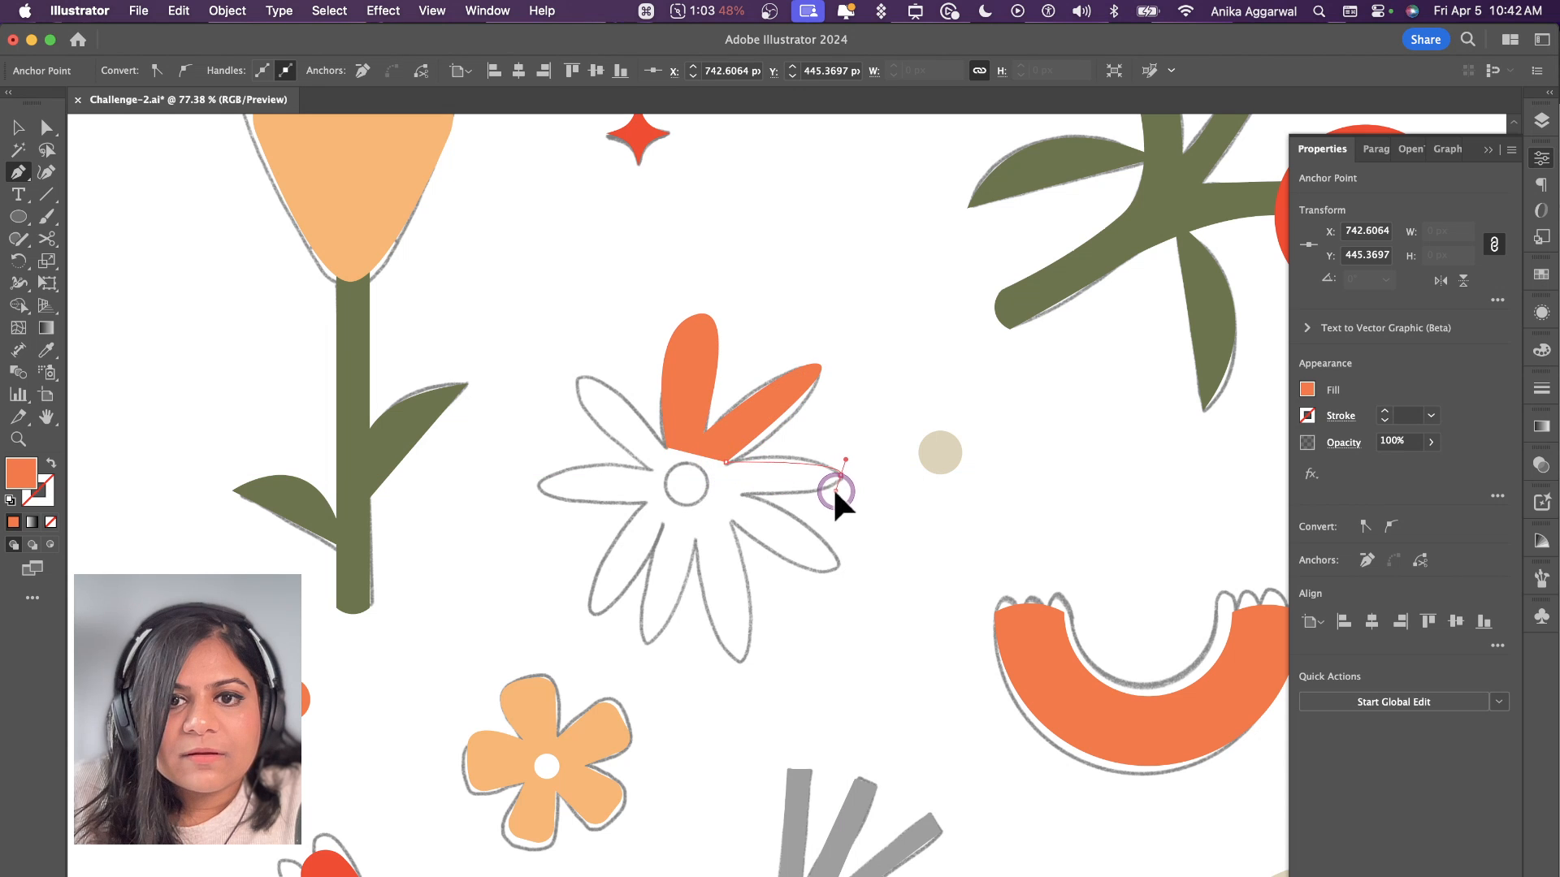
left_click(741, 494)
left_click_drag(834, 564, 811, 578)
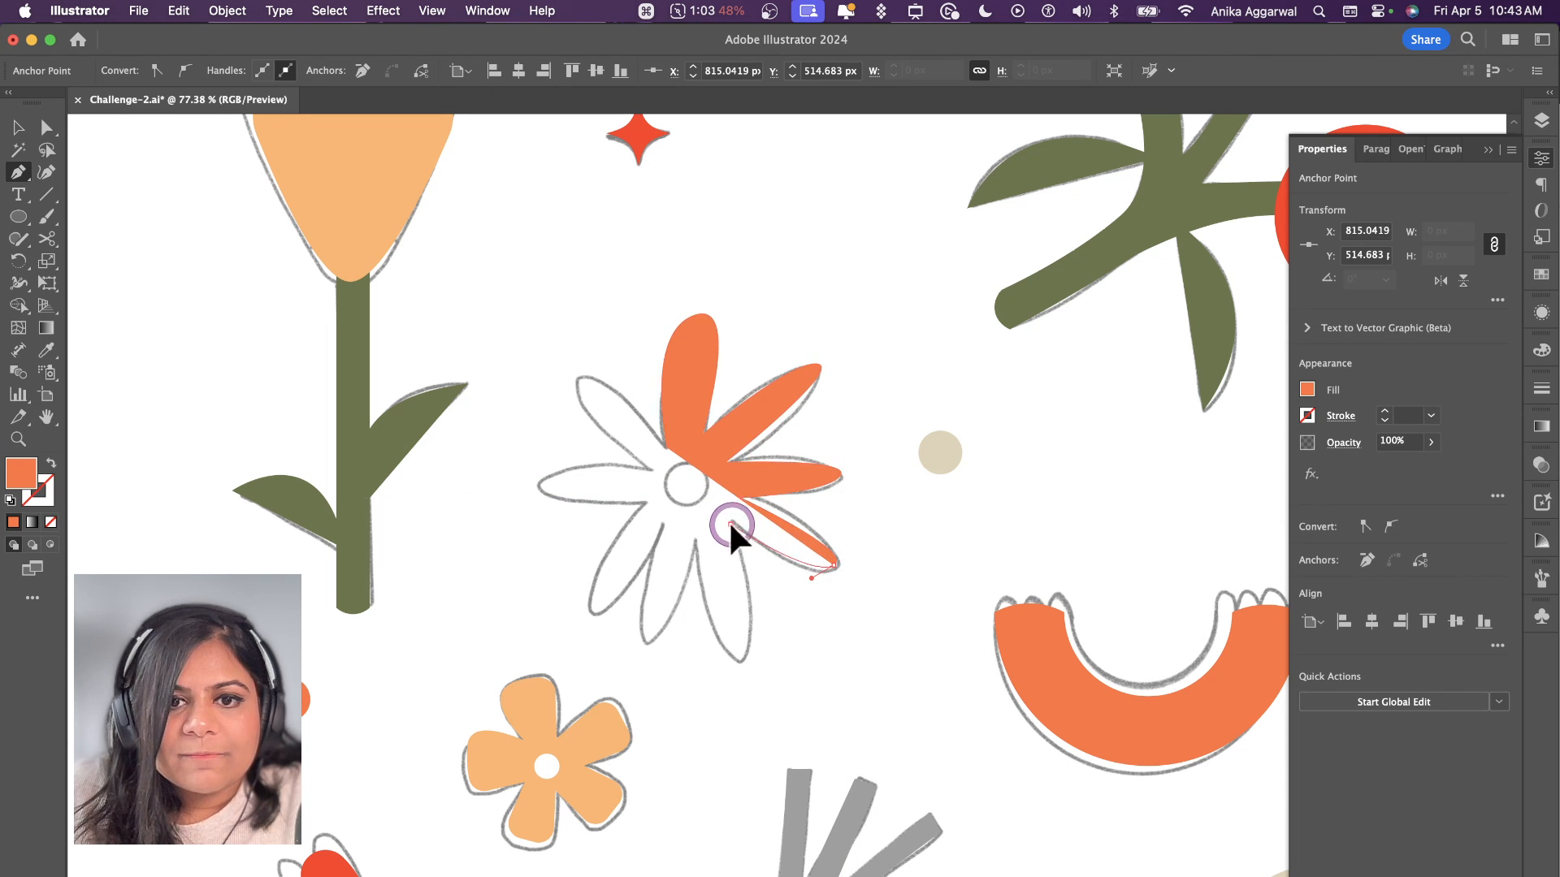
left_click(730, 524)
Step: Continue the daisy outline around its remaining five petals and close the path at the starting point
left_click_drag(736, 660, 578, 603)
left_click(698, 542)
left_click(664, 527)
left_click(647, 505)
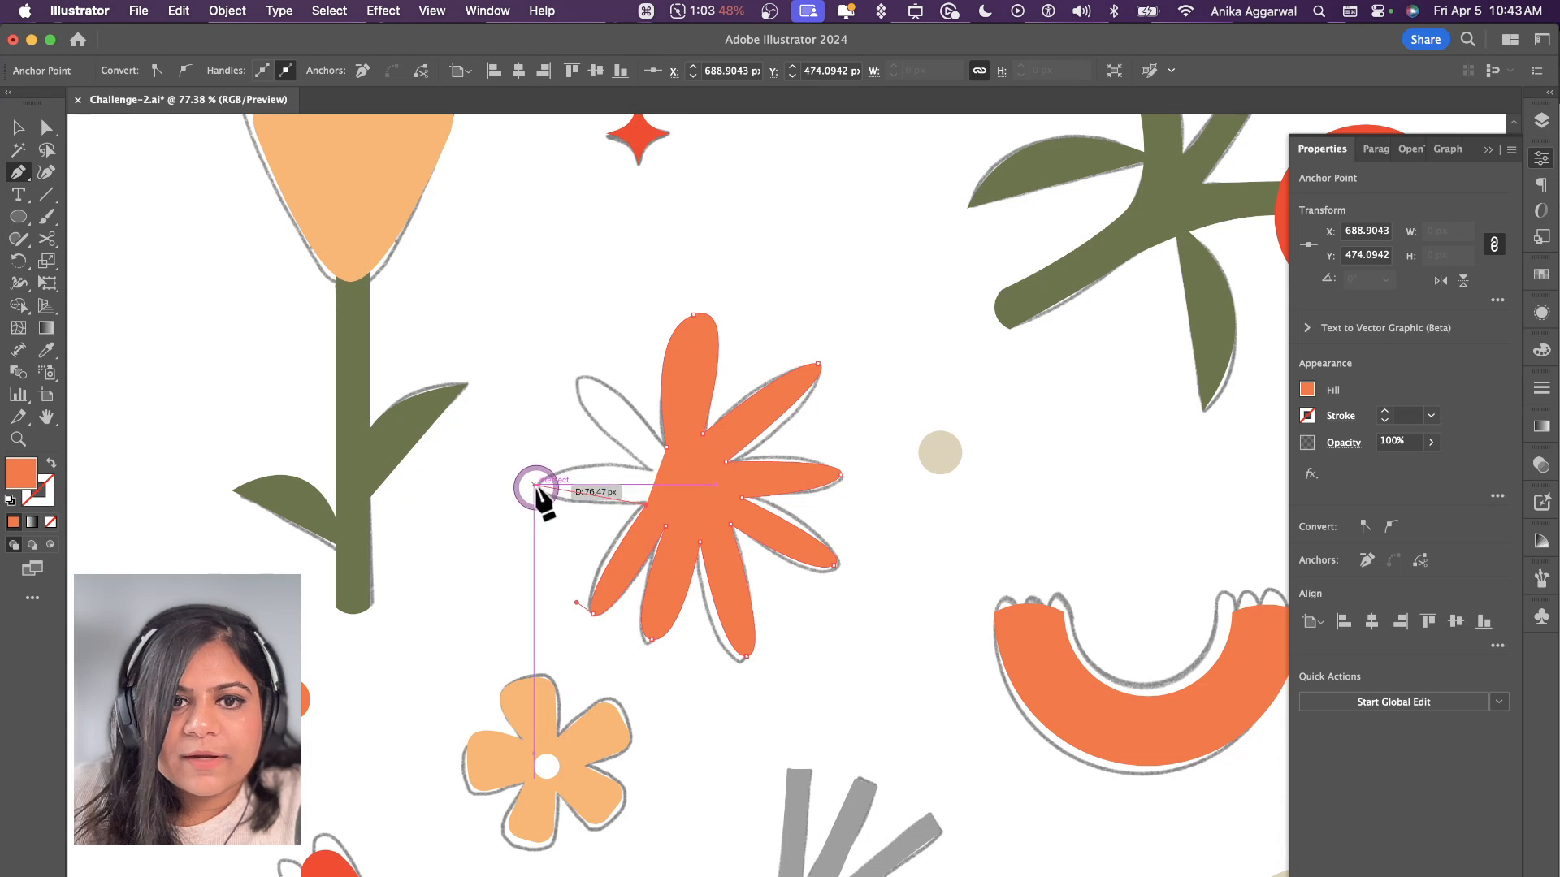
left_click_drag(534, 486, 548, 459)
left_click(645, 468)
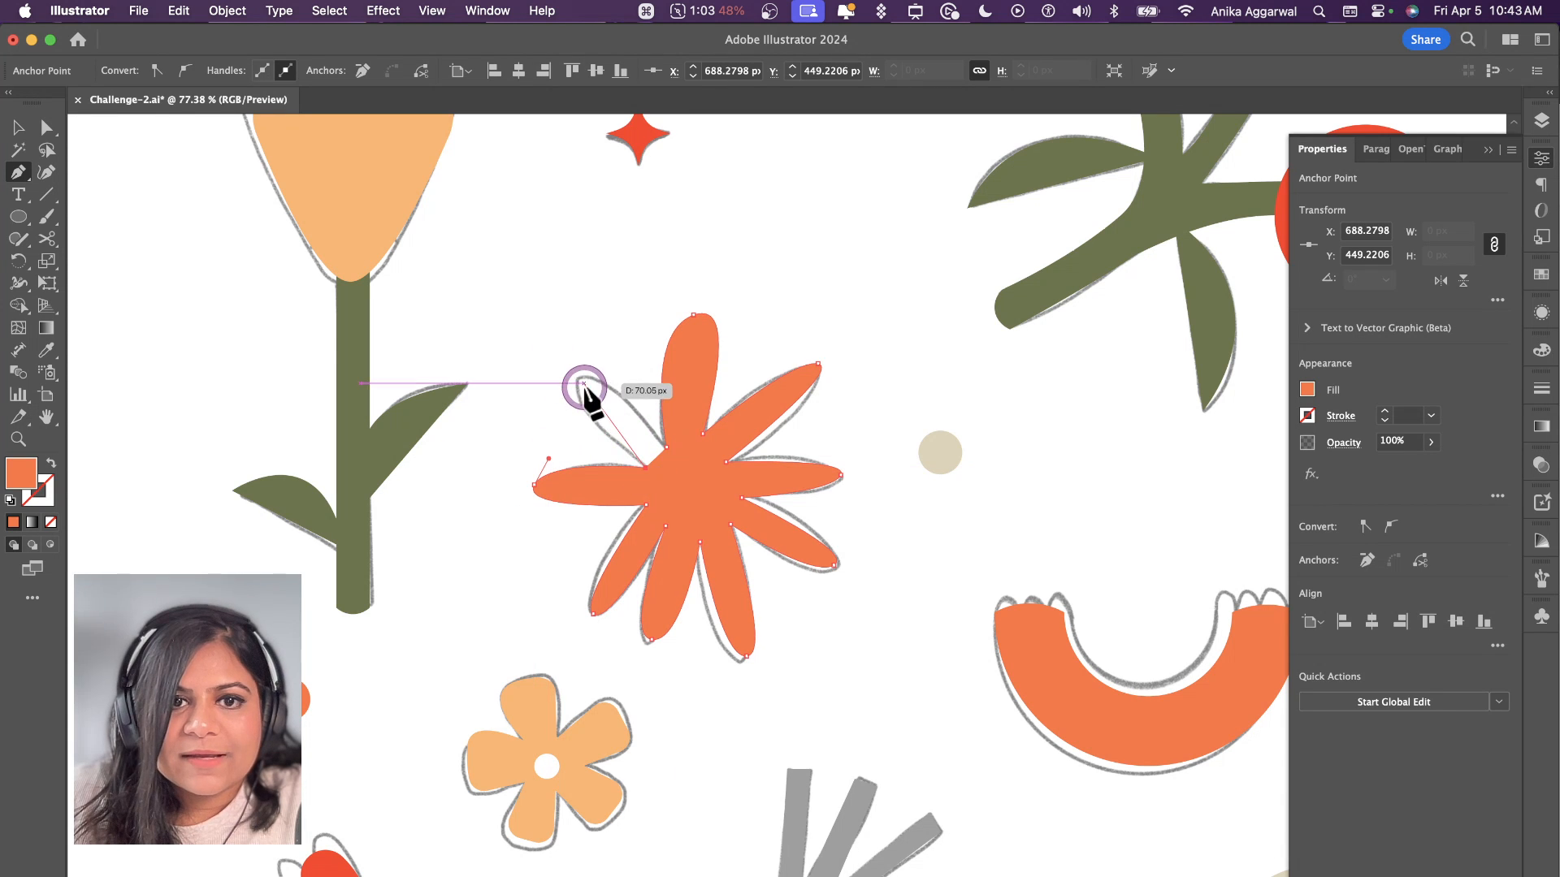
left_click_drag(580, 377, 610, 349)
left_click(666, 446)
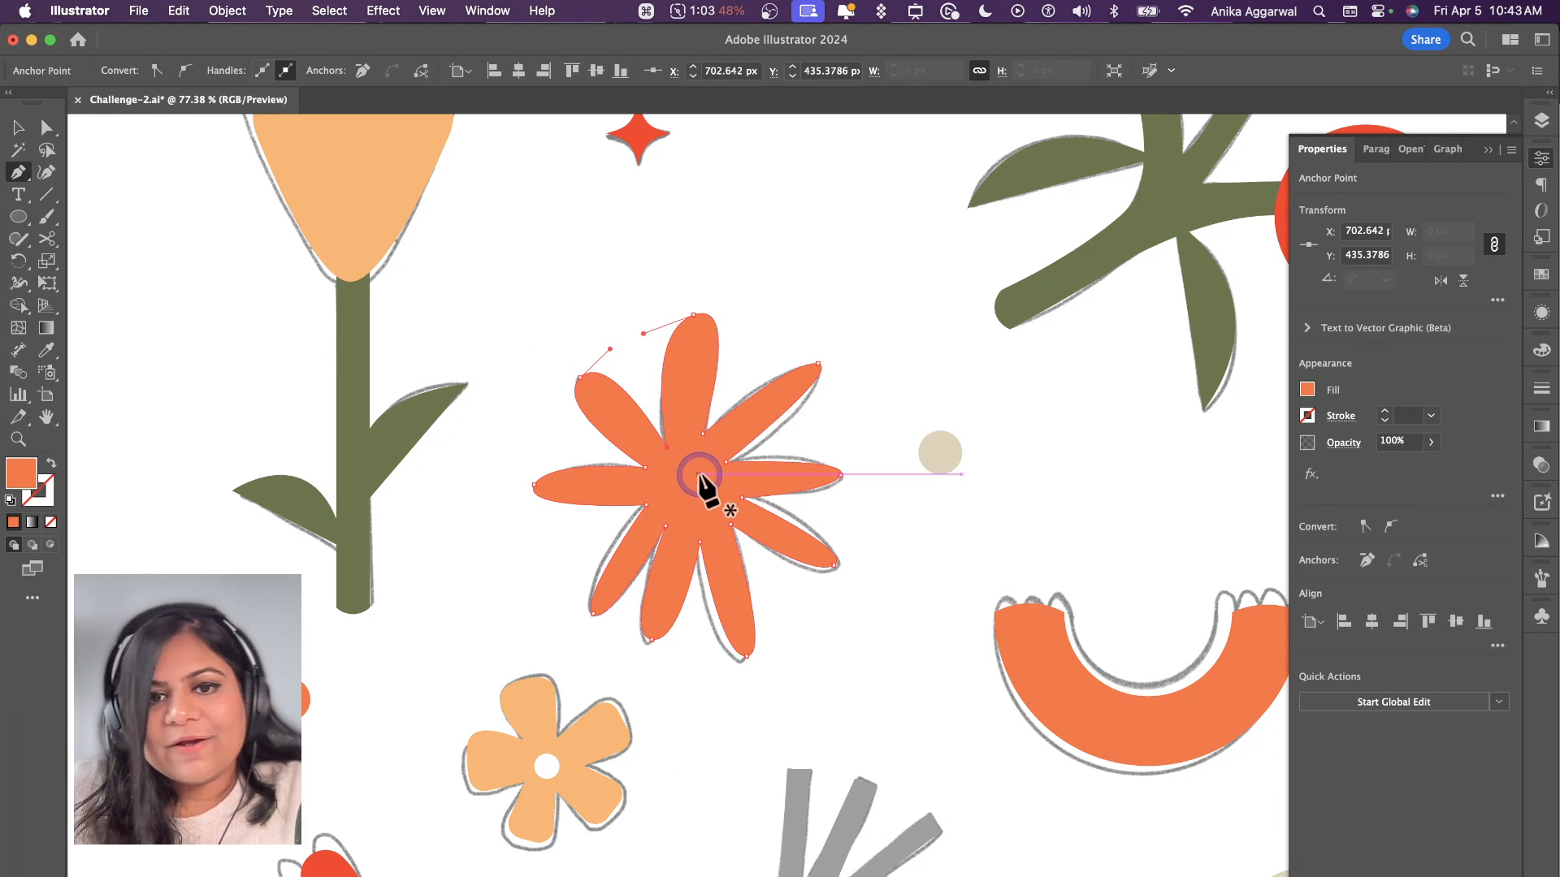
Step: Place a copy of the cream dot in front of the daisy at its centre and fill it with white
left_click(758, 443)
key("v")
left_click_drag(793, 471, 687, 481)
key("shift+super+bracketright")
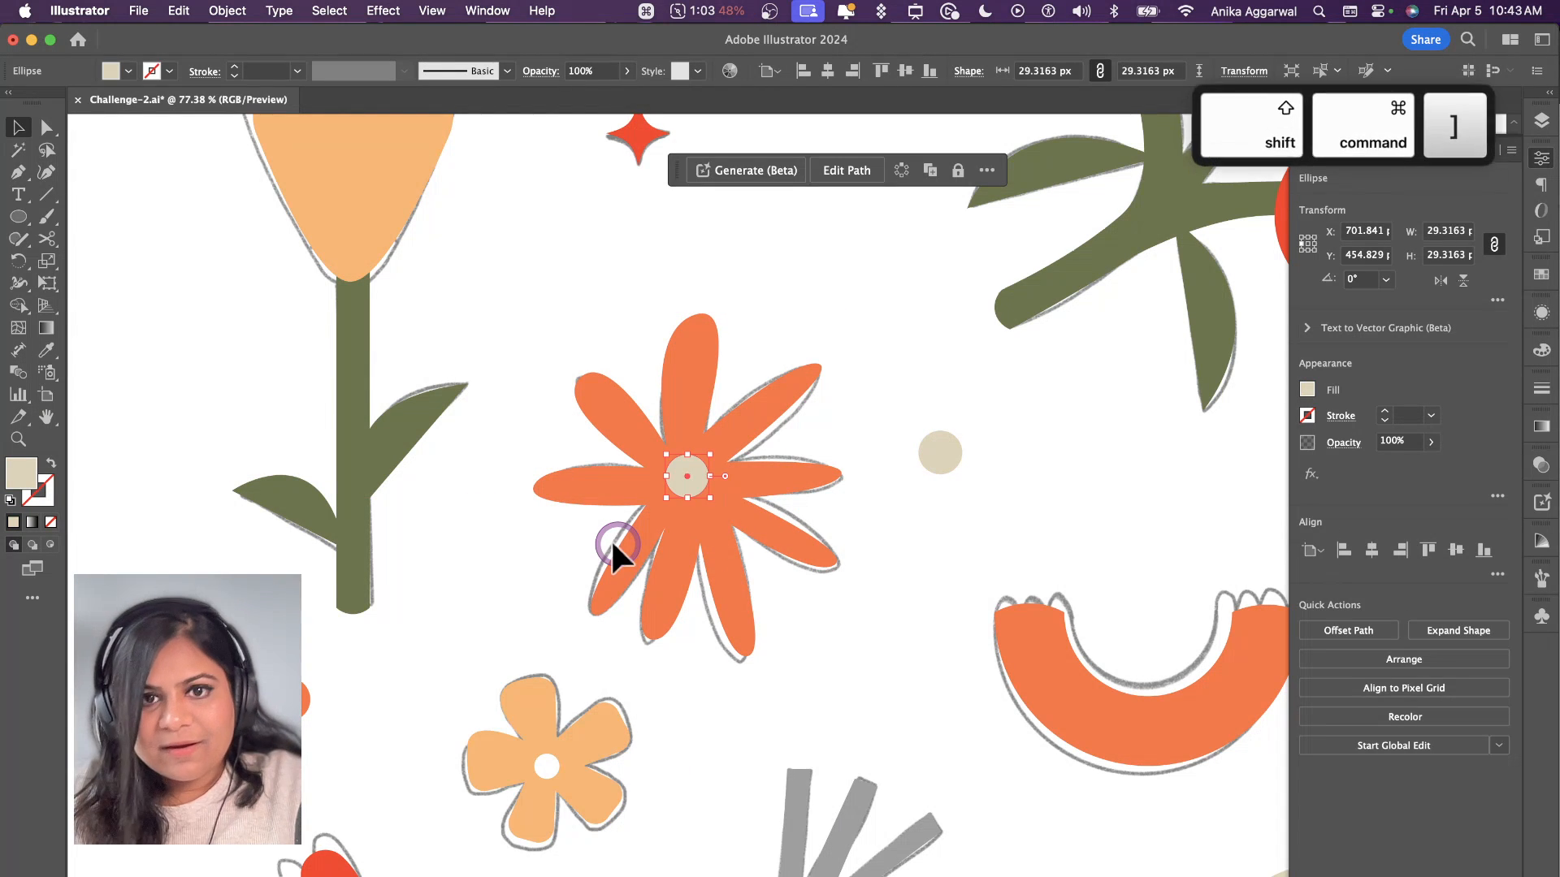
key("i")
left_click(811, 301)
key("v")
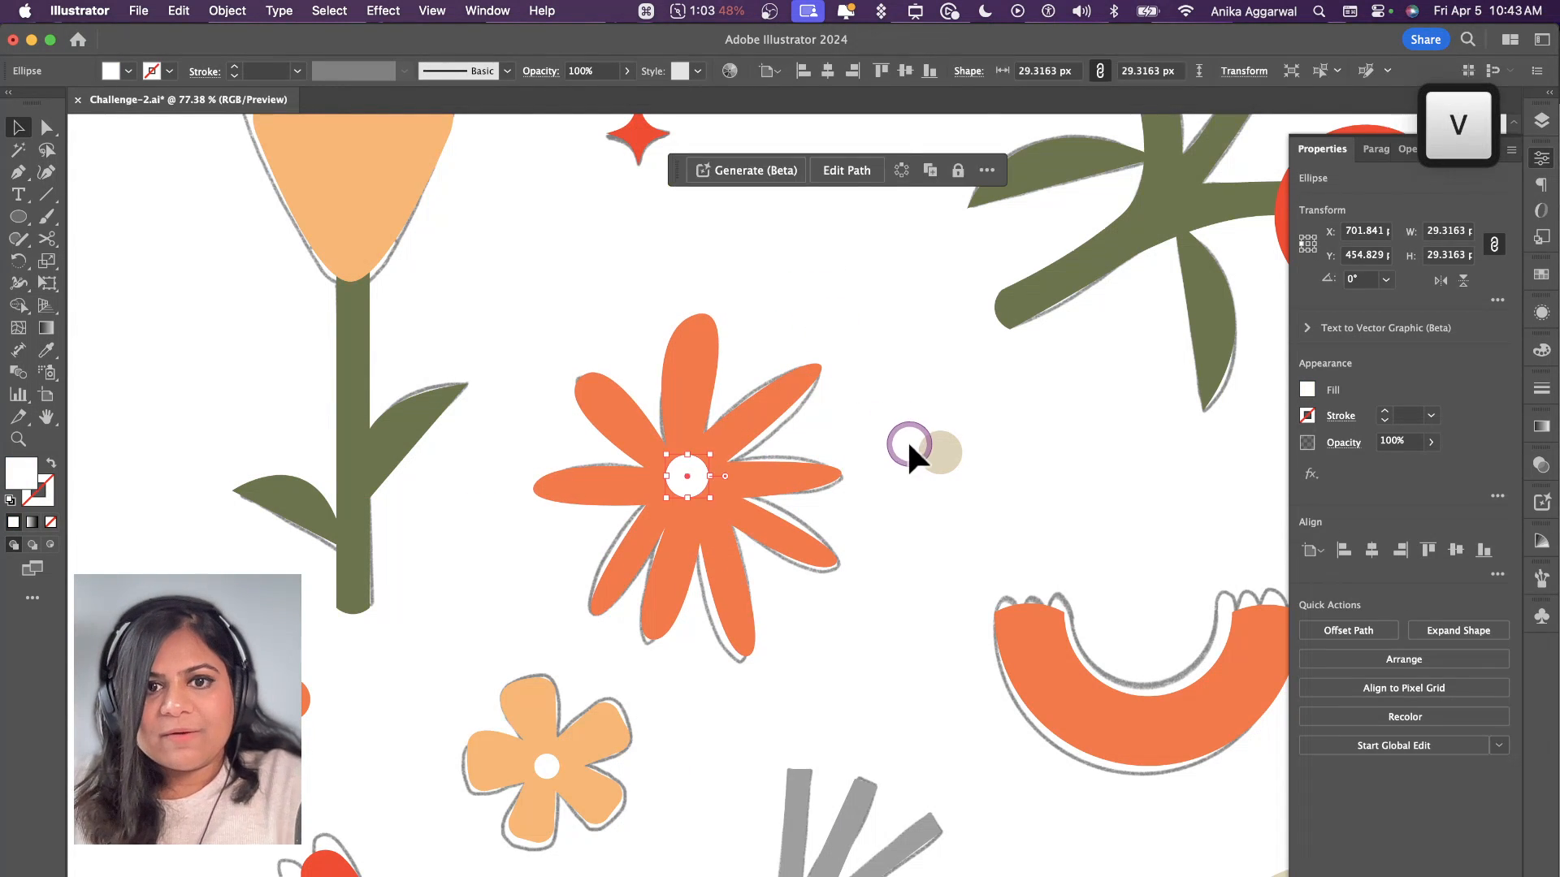
left_click(907, 441)
Step: Duplicate Artboard 1 with its unlocked artwork directly to the right of the original
scroll(905, 441, "down", 8)
scroll(893, 441, "right", 5)
scroll(889, 437, "right", 3)
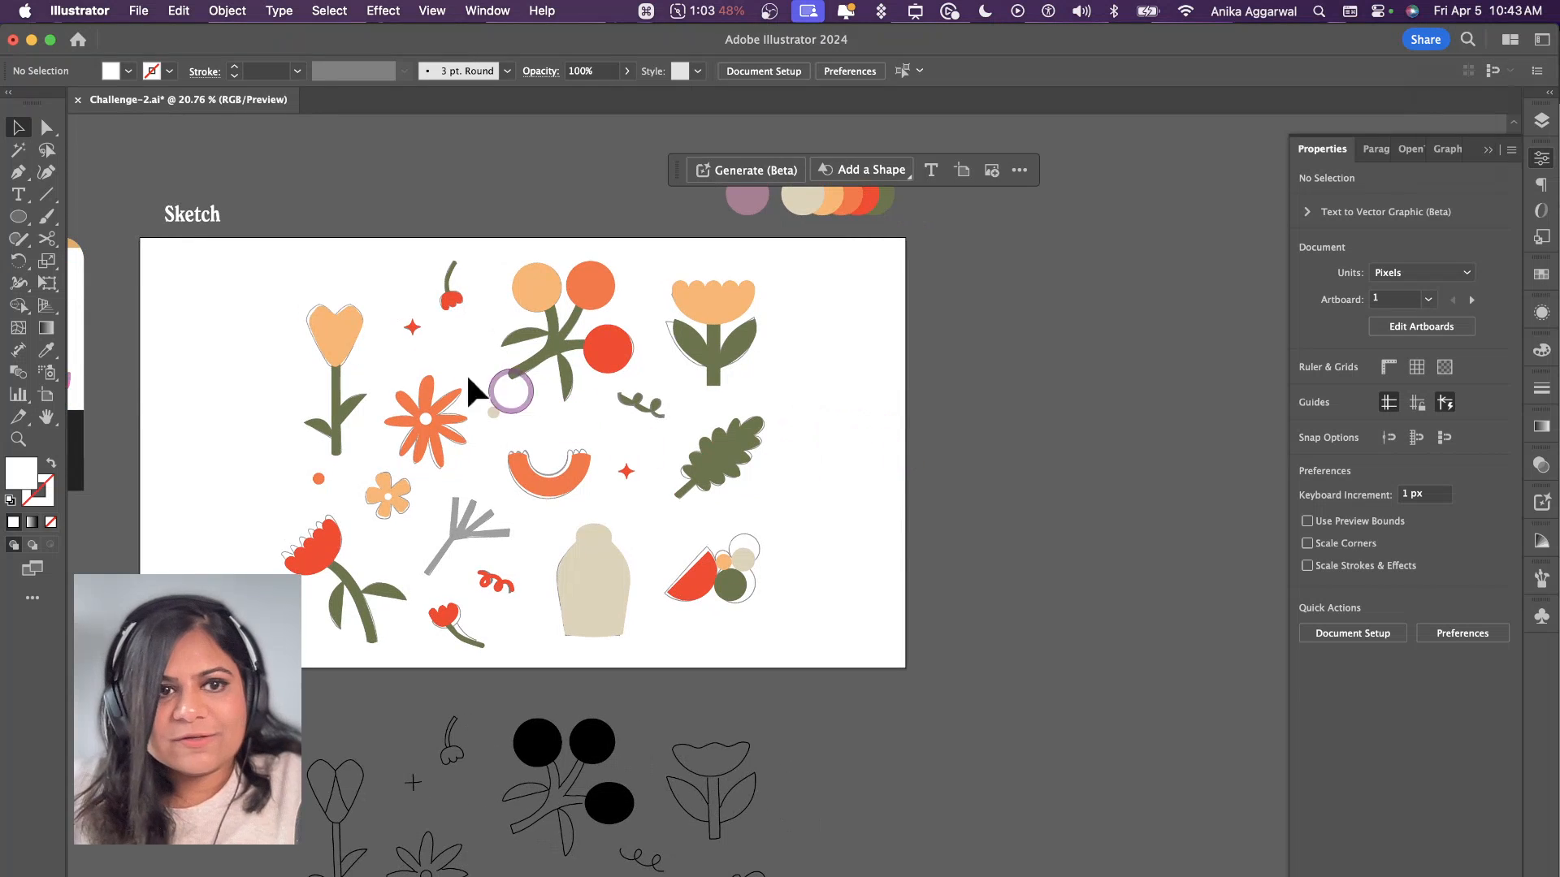
left_click(64, 396)
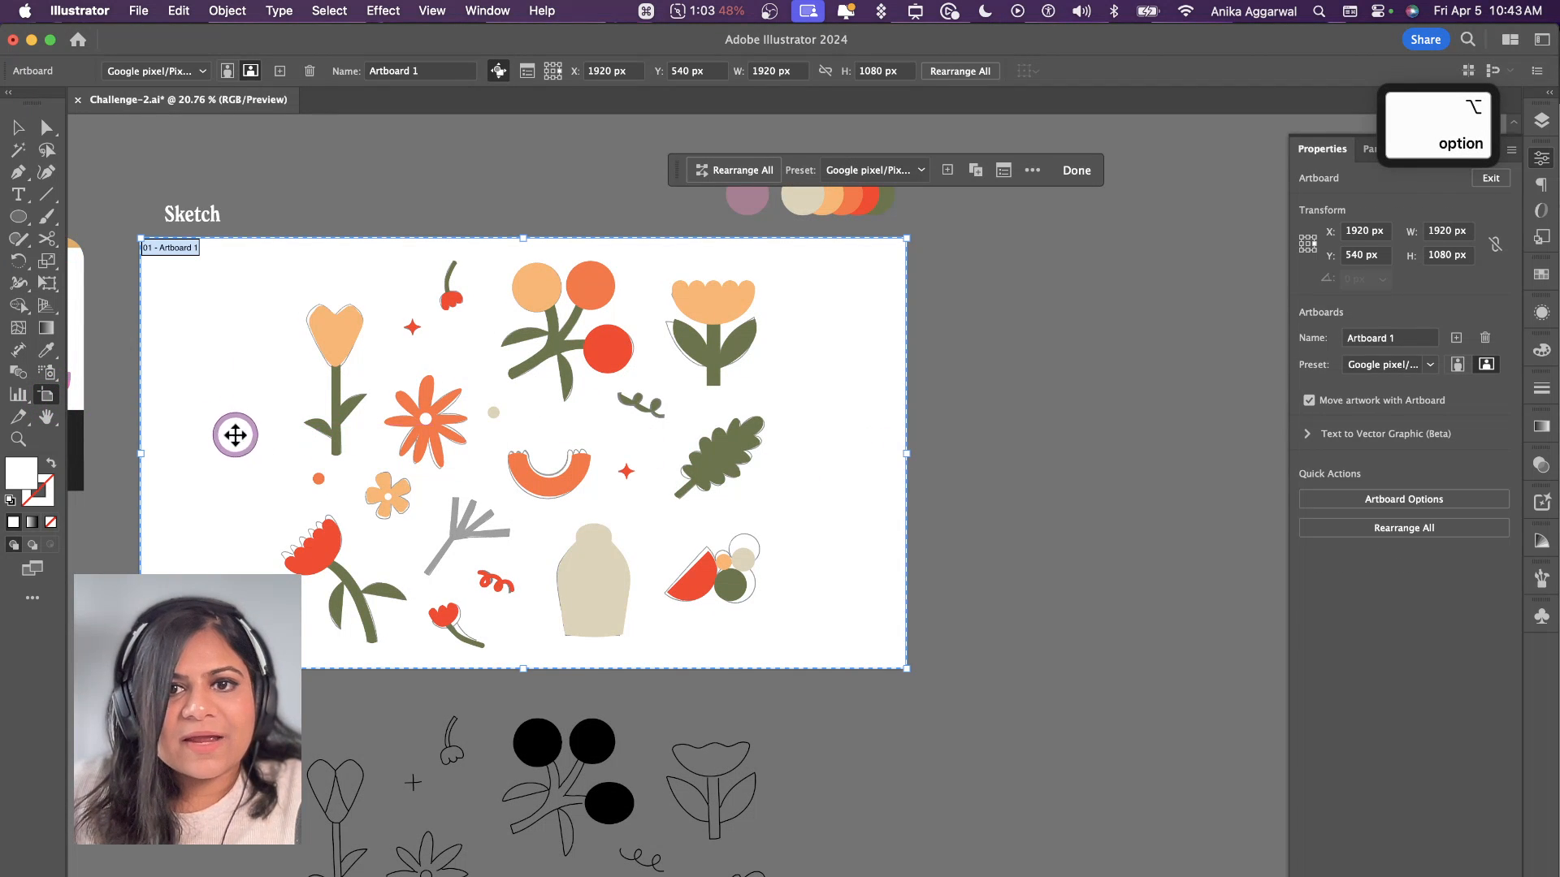
scroll(233, 436, "down", 3, "alt")
scroll(325, 479, "right", 5)
left_click_drag(138, 442, 606, 448)
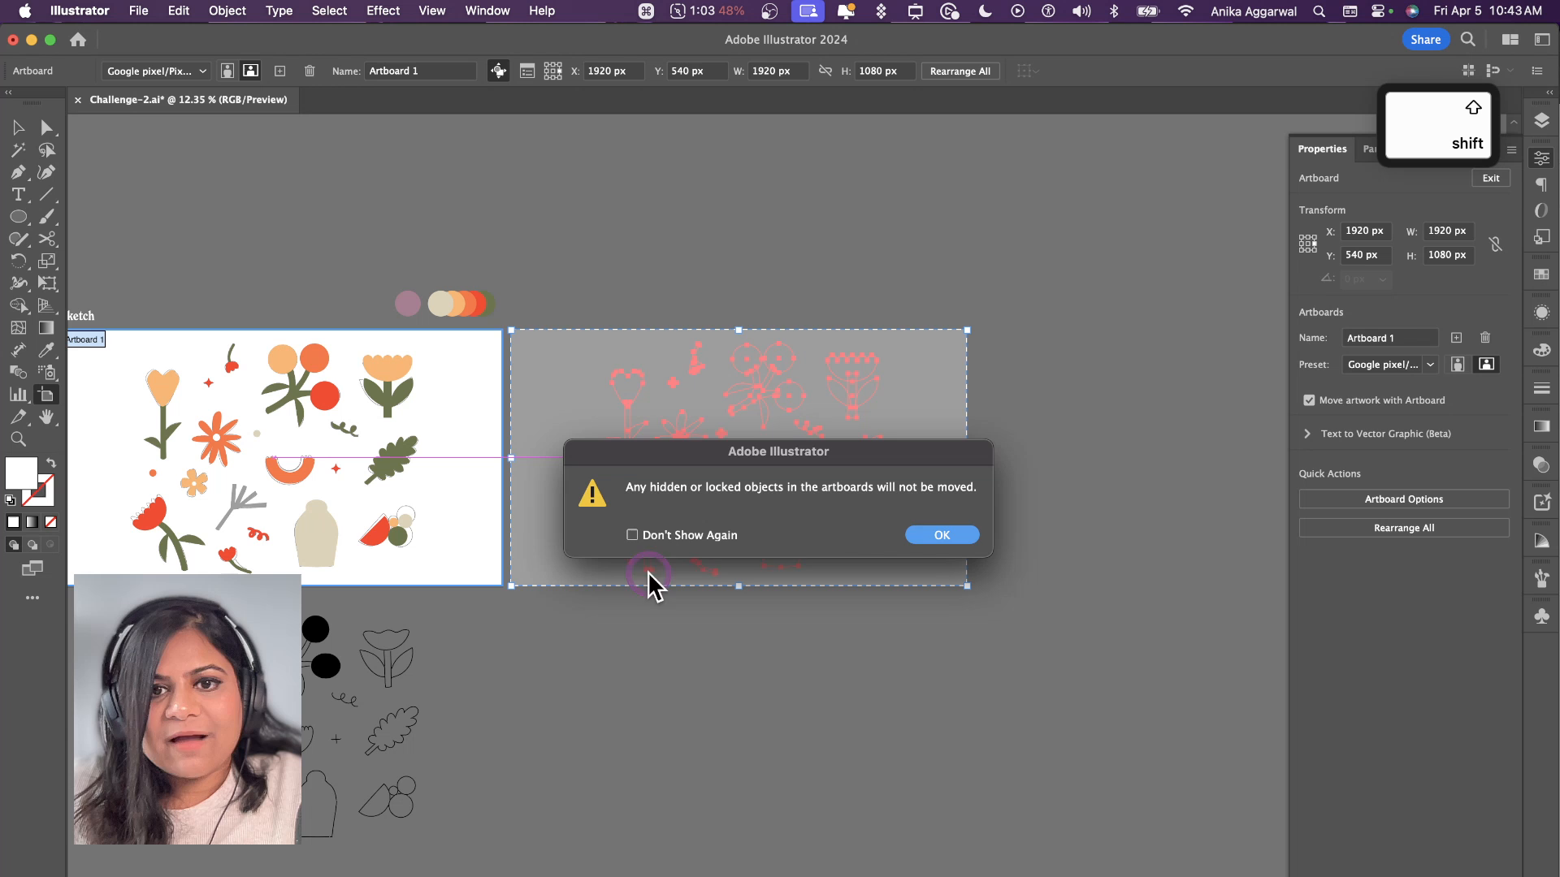
left_click(935, 535)
key("v")
scroll(743, 432, "up", 3)
left_click(737, 438)
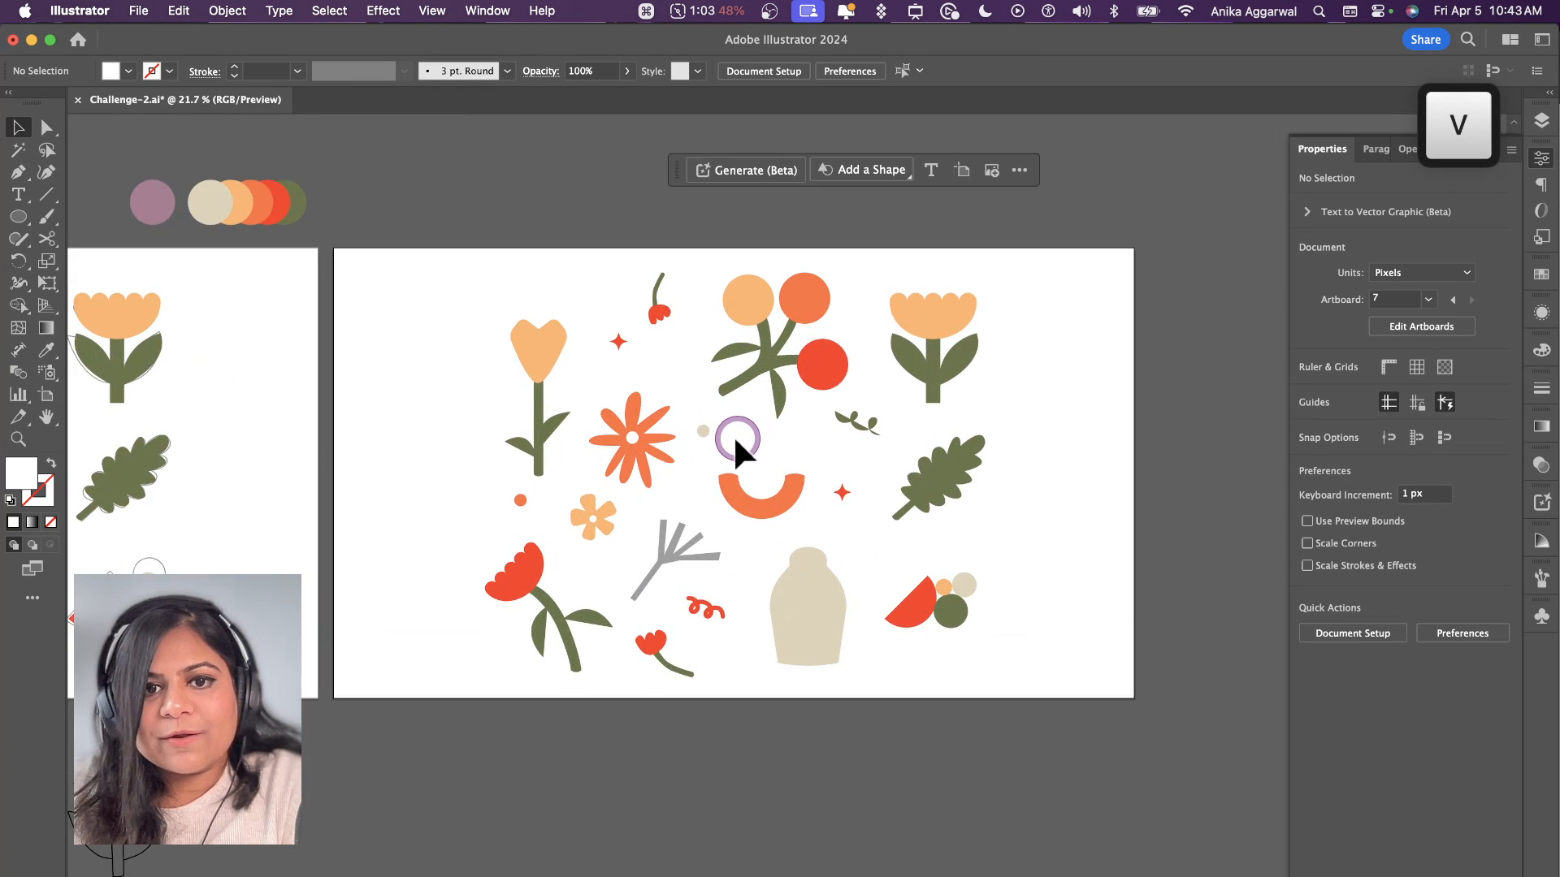
Step: Swap the small green curl's fill and stroke on the new artboard and set the stroke weight to 10 pt
scroll(735, 442, "up", 2)
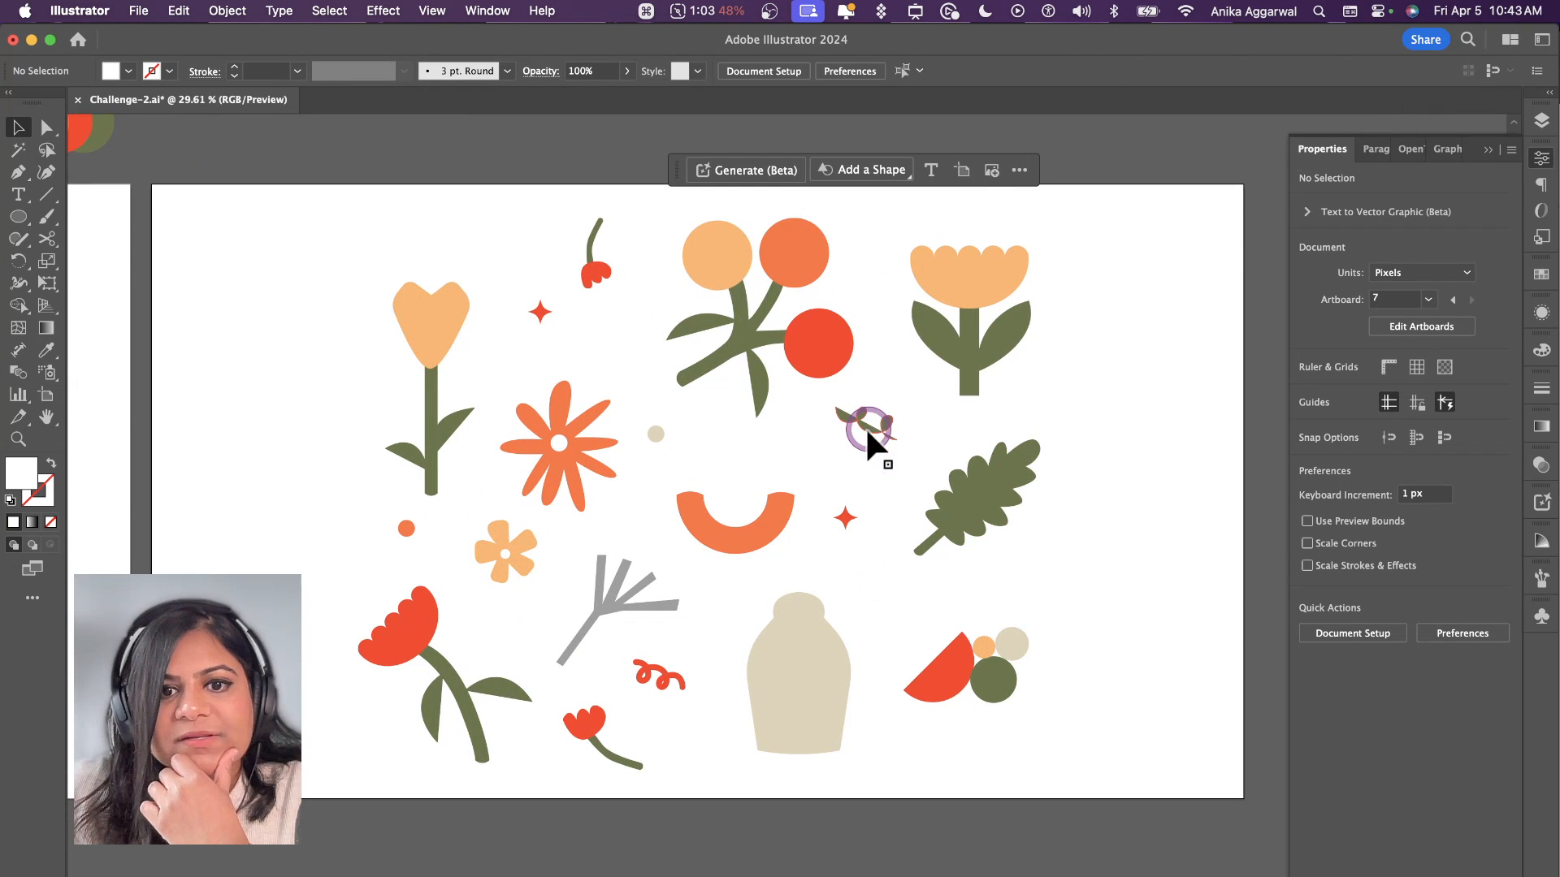
left_click(865, 426)
key("shift+x")
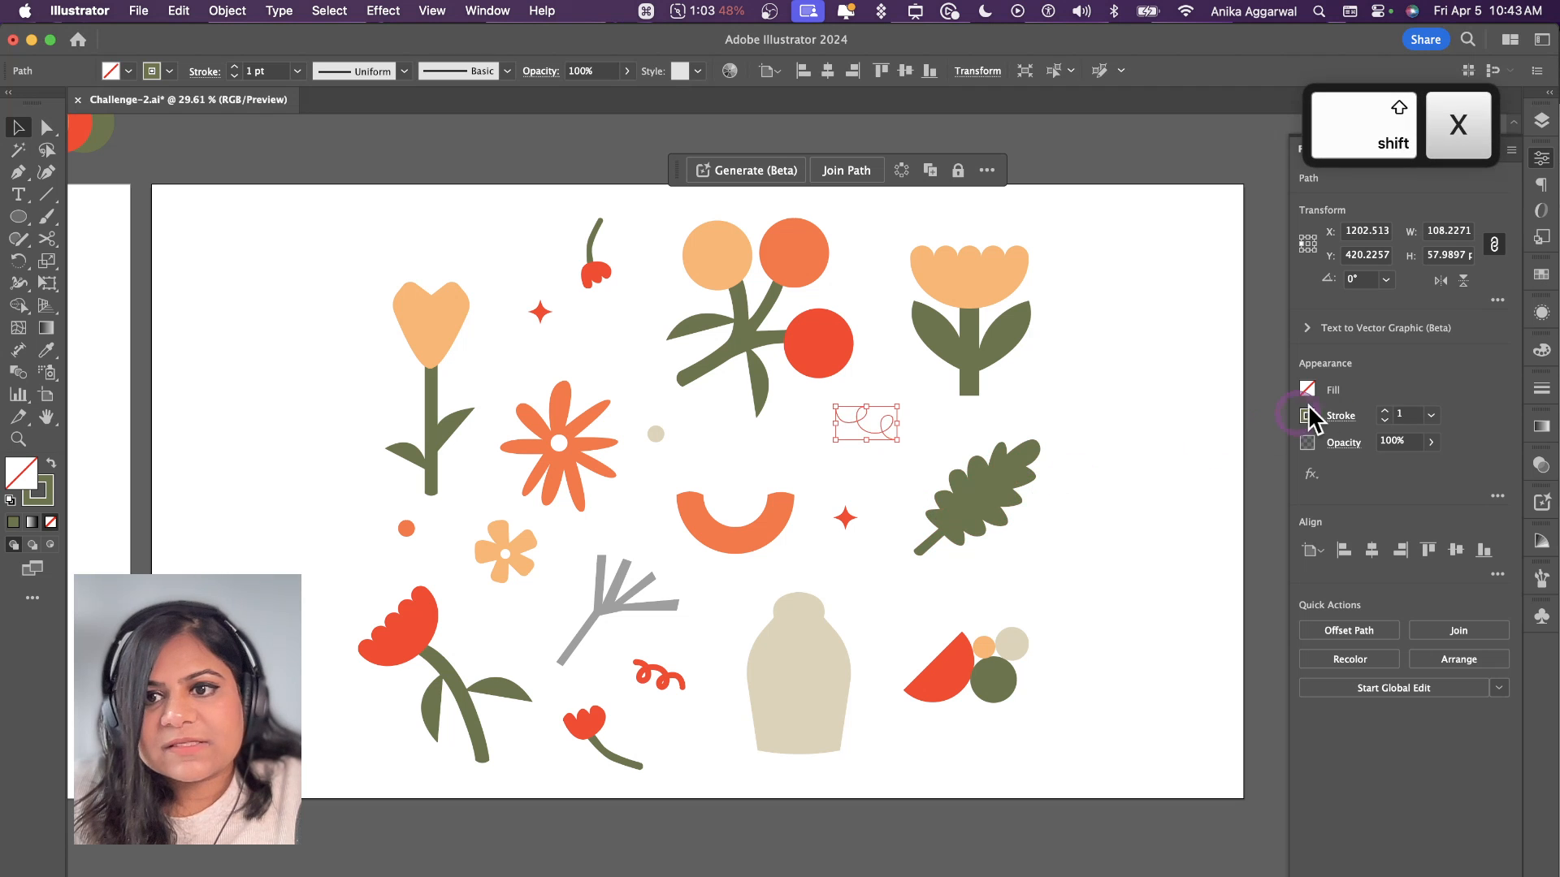
left_click(1383, 408)
left_click(1383, 408)
left_click(1383, 407)
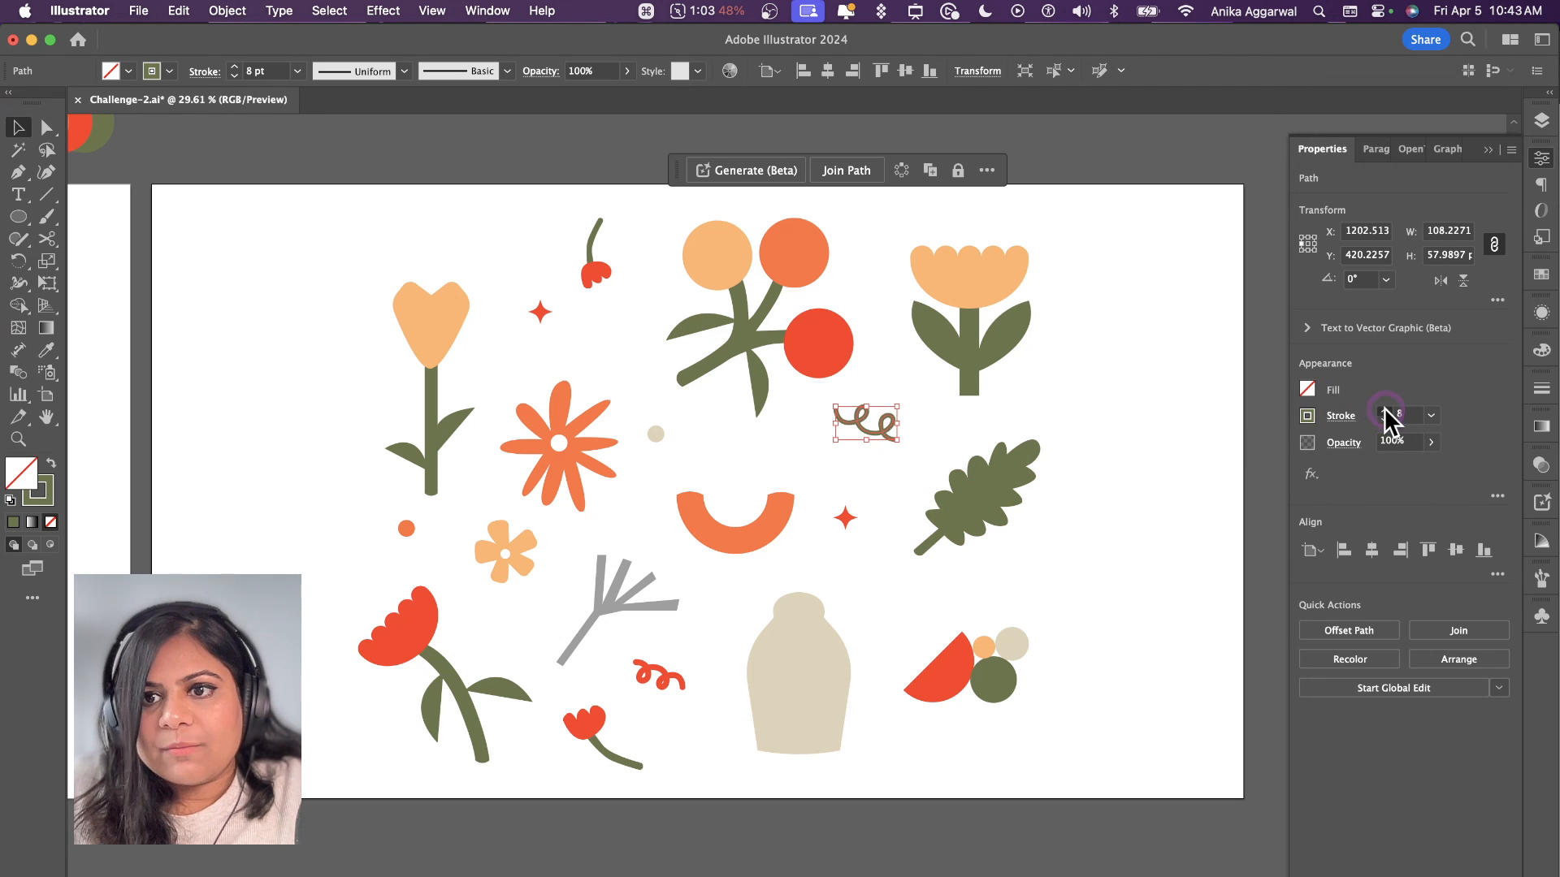
left_click(1178, 349)
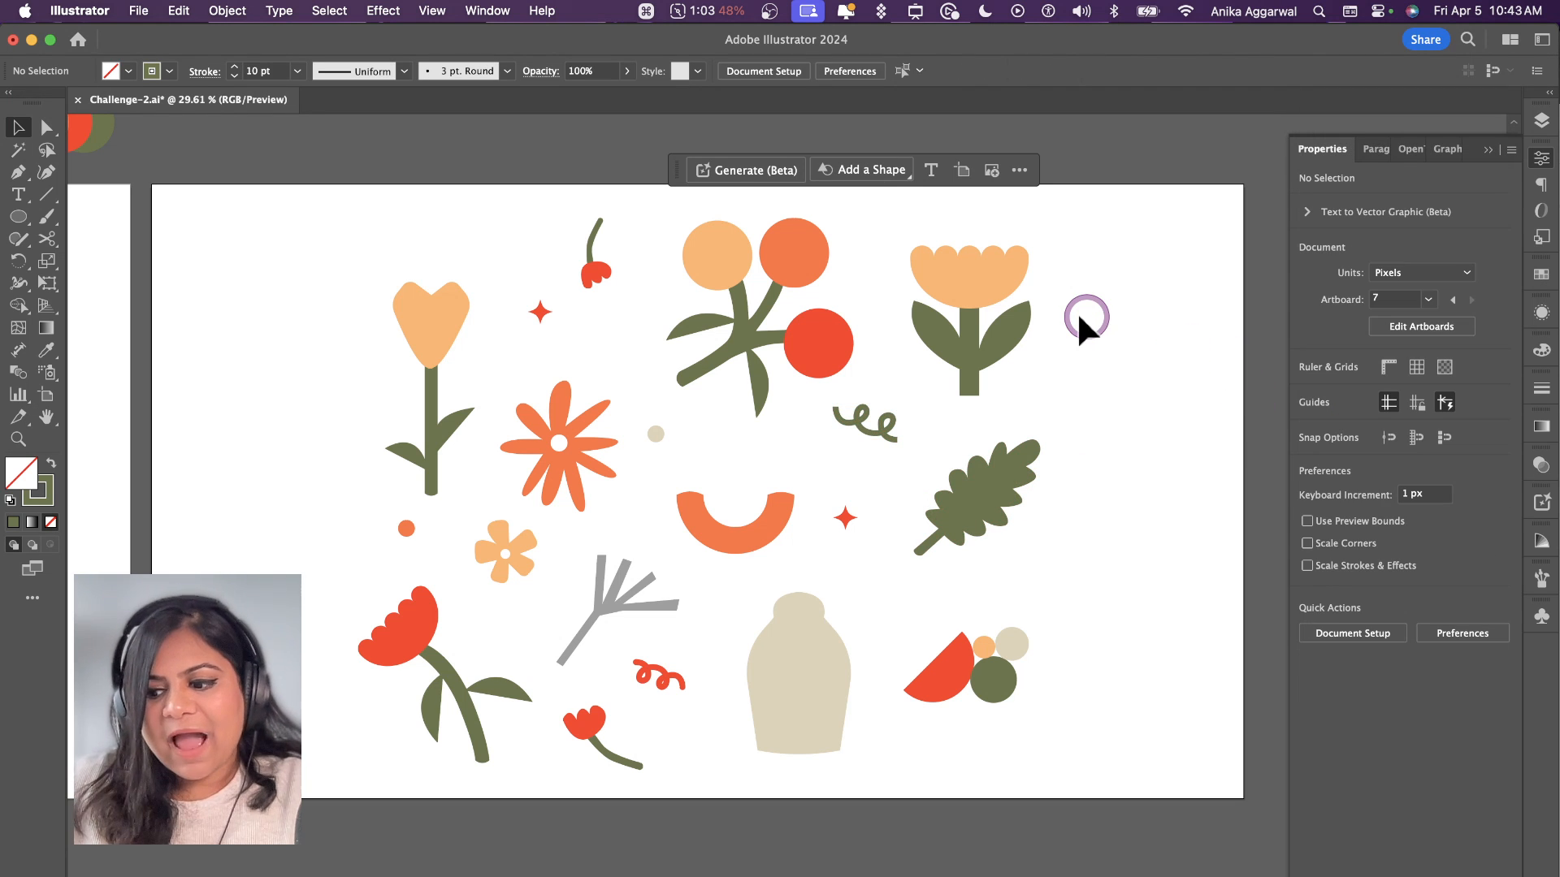
Step: Select all the illustrations on the duplicated artboard and open Generative Recolor for them
scroll(1076, 310, "right", 3)
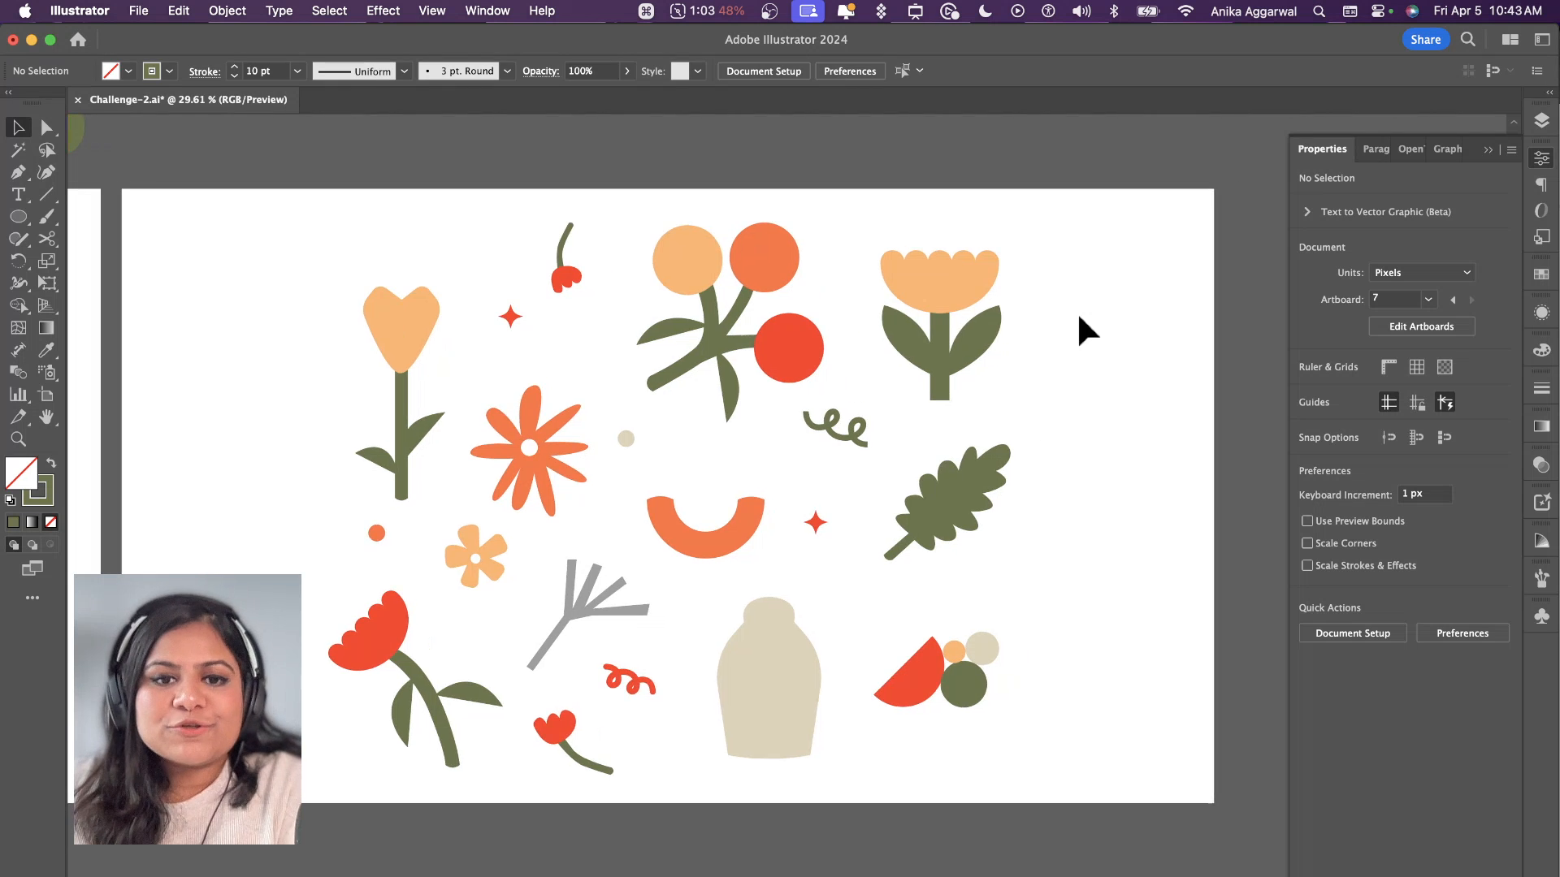
left_click(864, 212)
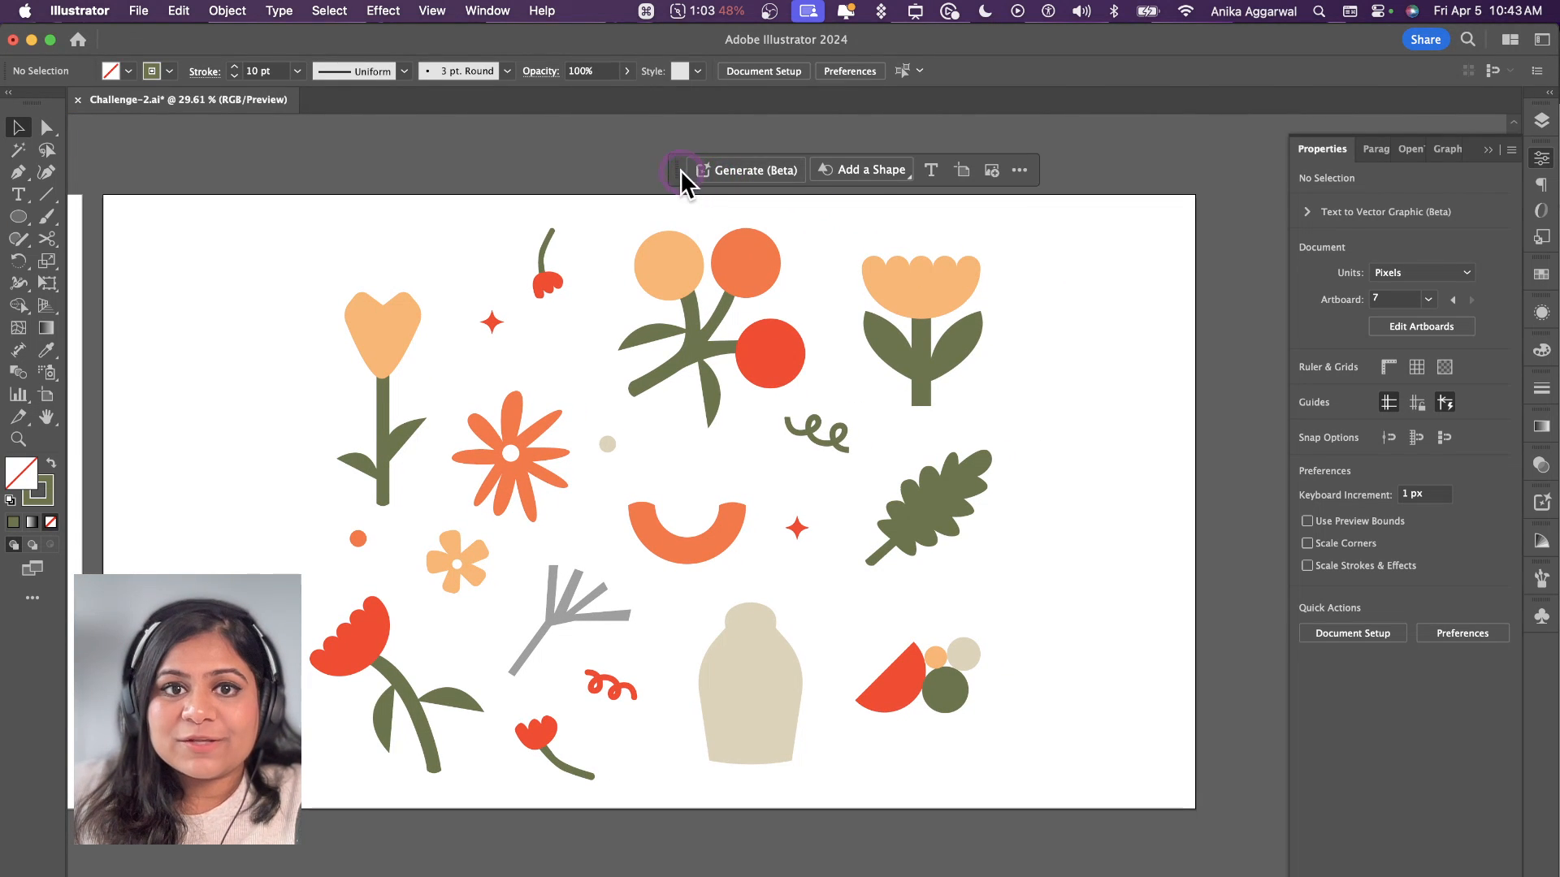
left_click_drag(680, 169, 647, 155)
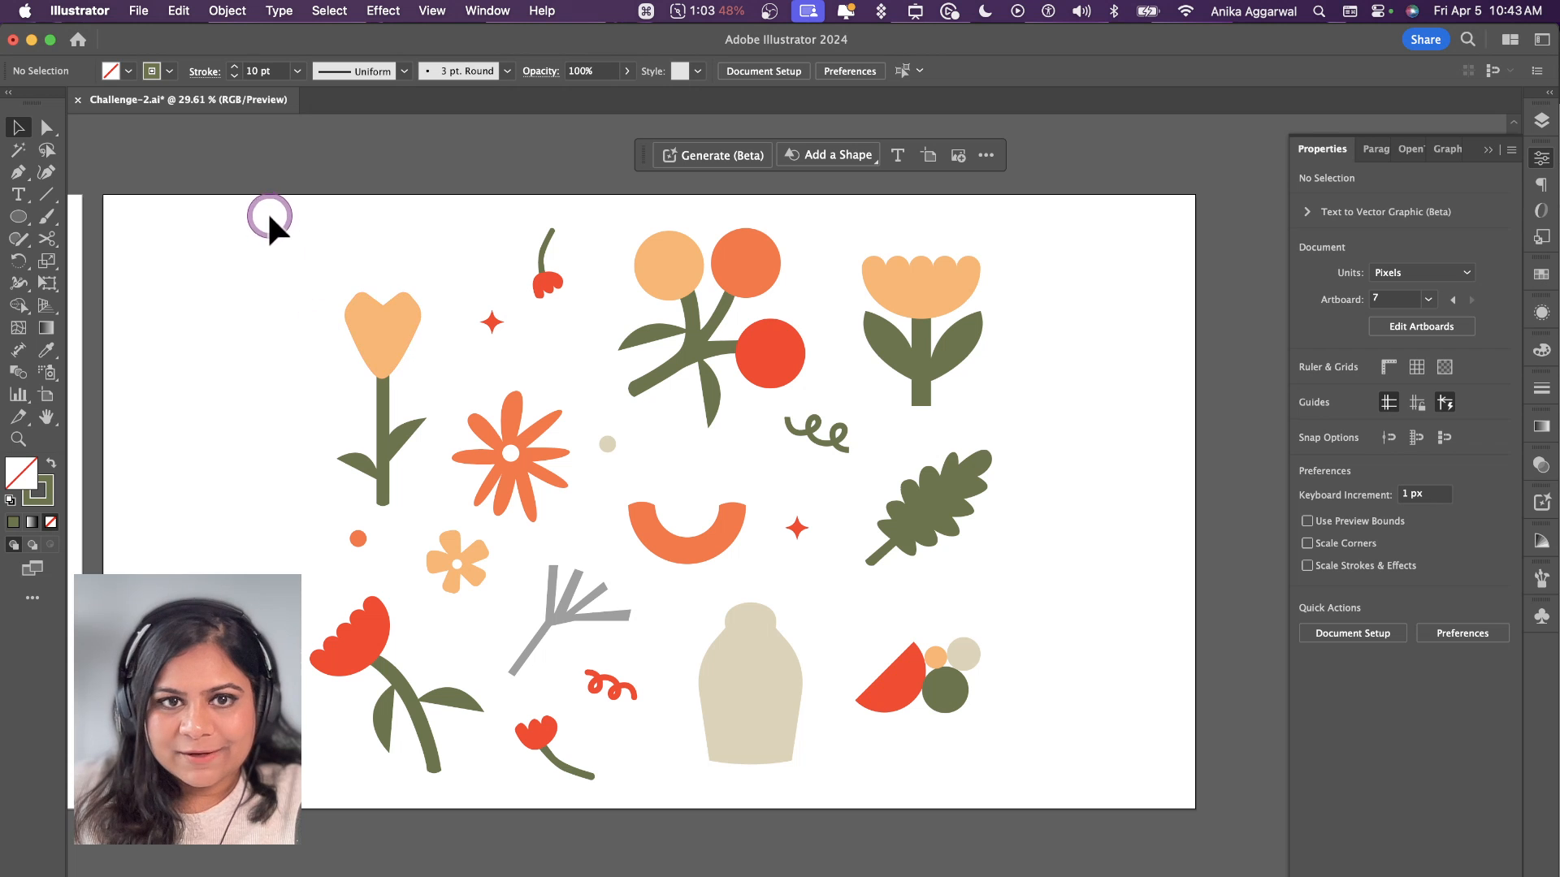
left_click_drag(267, 211, 934, 798)
left_click_drag(1072, 785, 1077, 788)
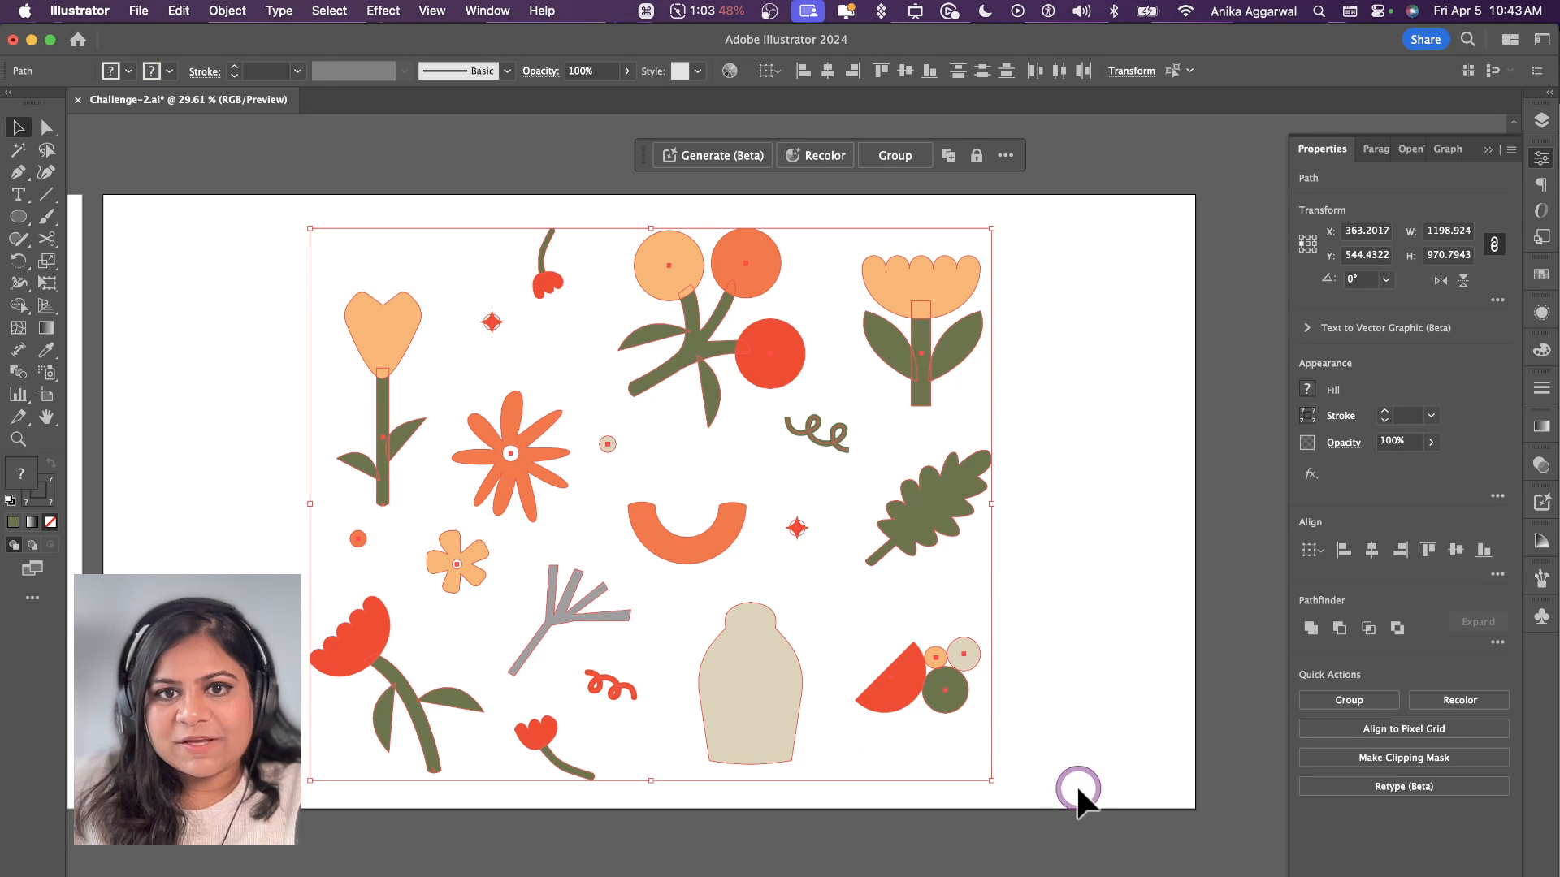
left_click(801, 154)
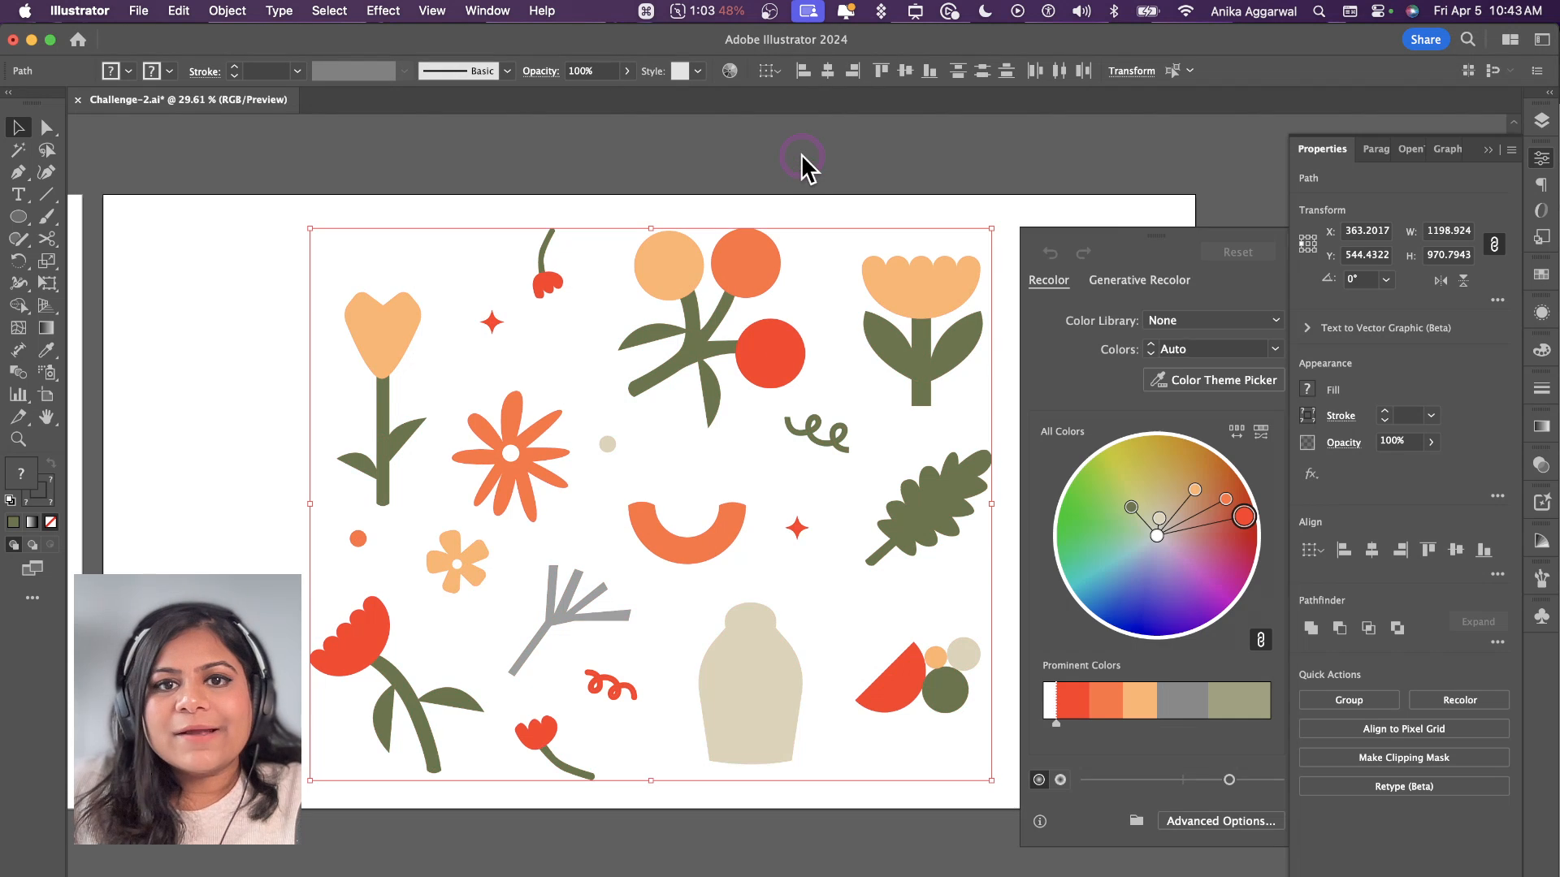
left_click_drag(1099, 229, 1066, 205)
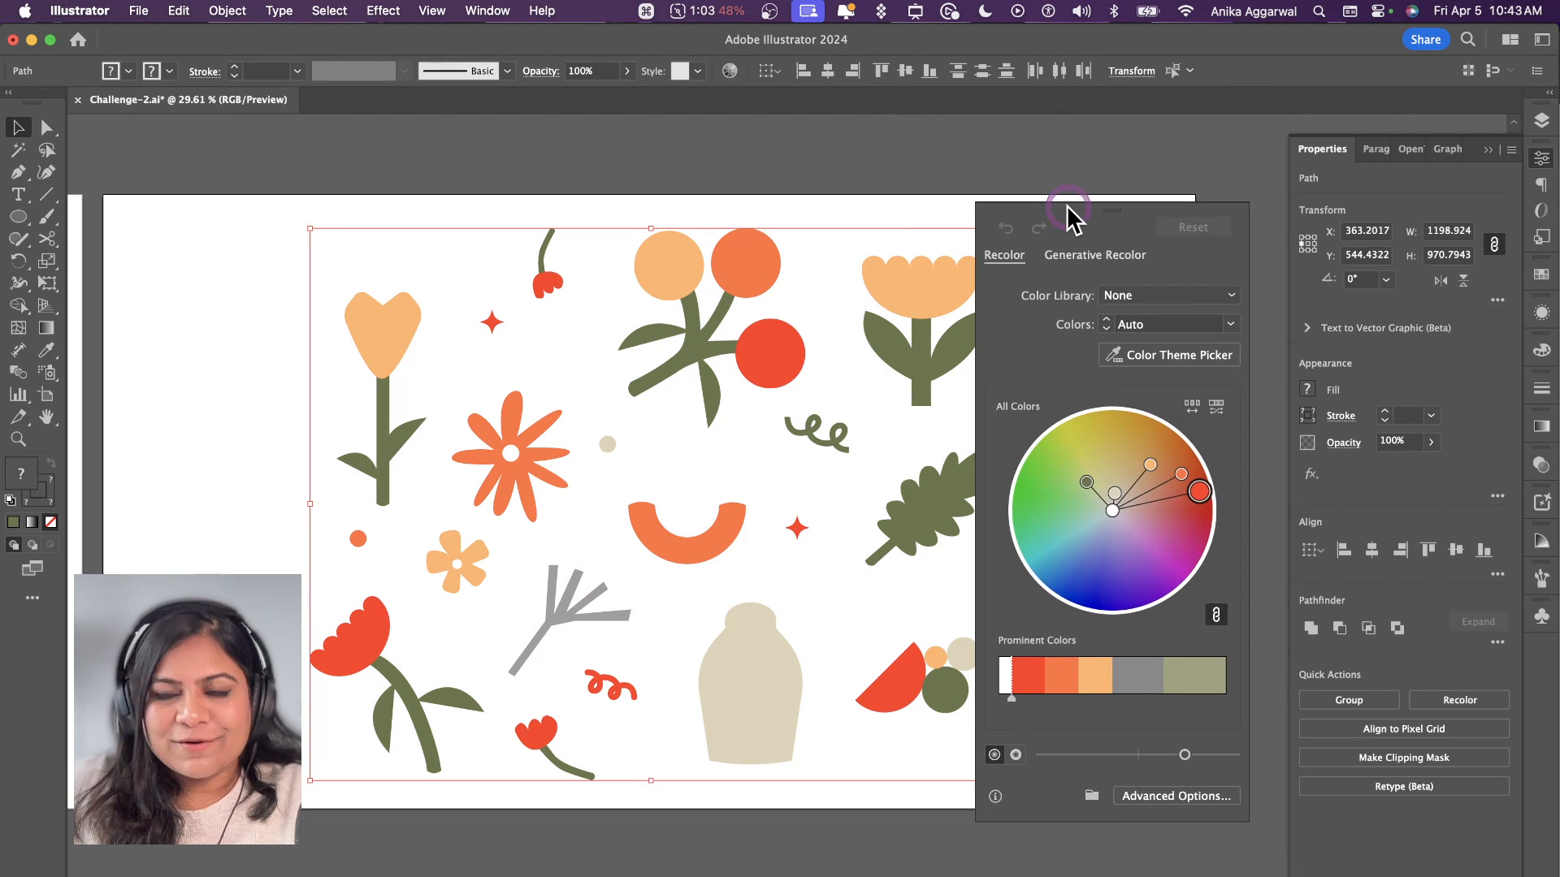
left_click(1081, 256)
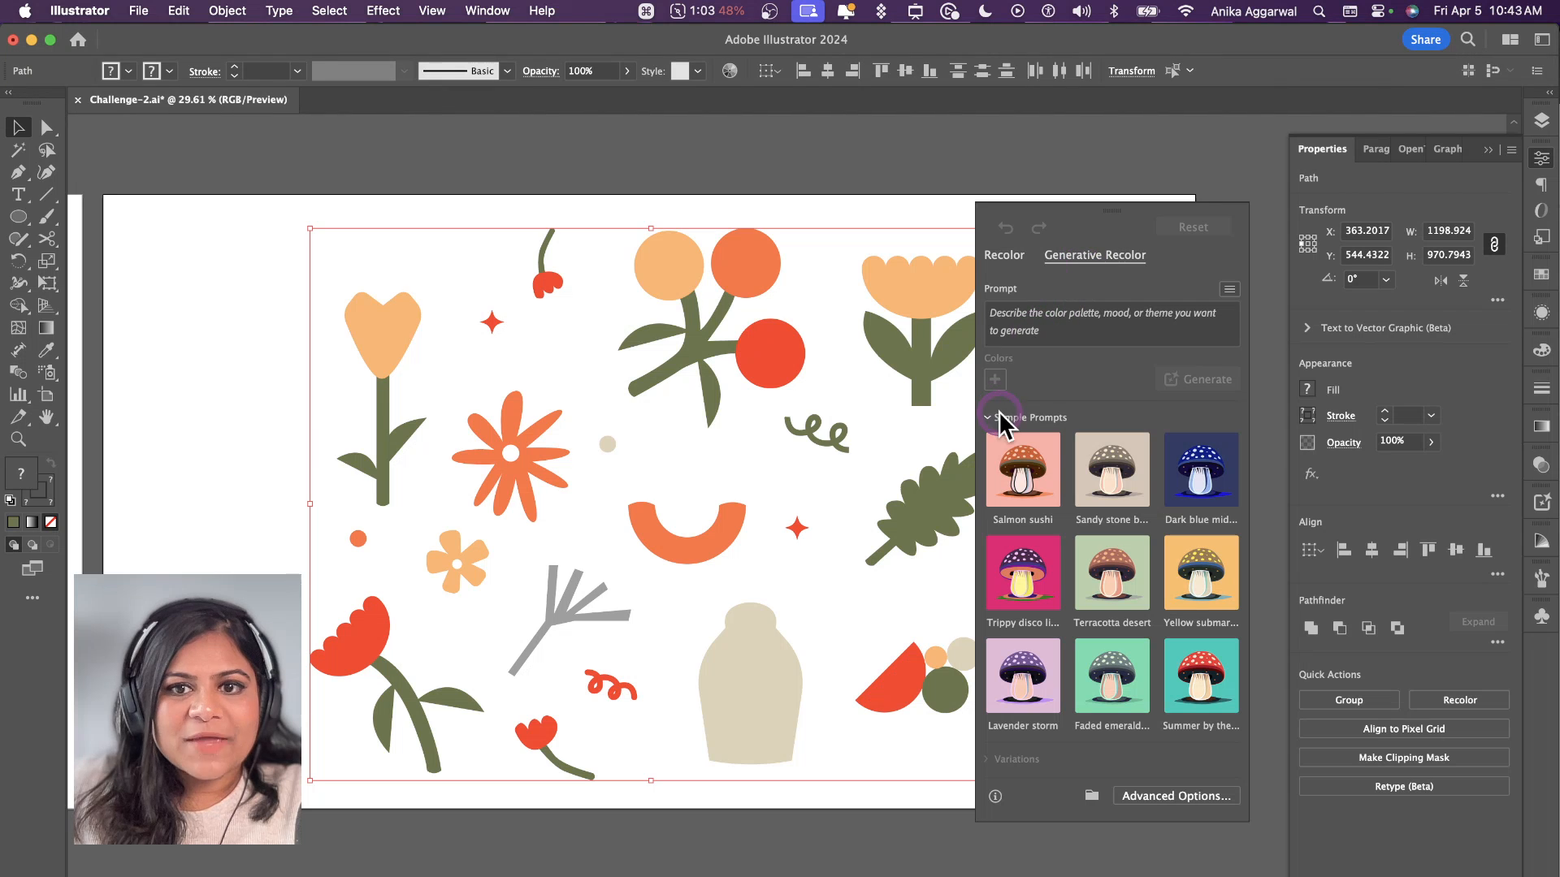
Step: Generate colour variations of the selected artwork from the sample prompt Salmon sushi
left_click(1133, 627)
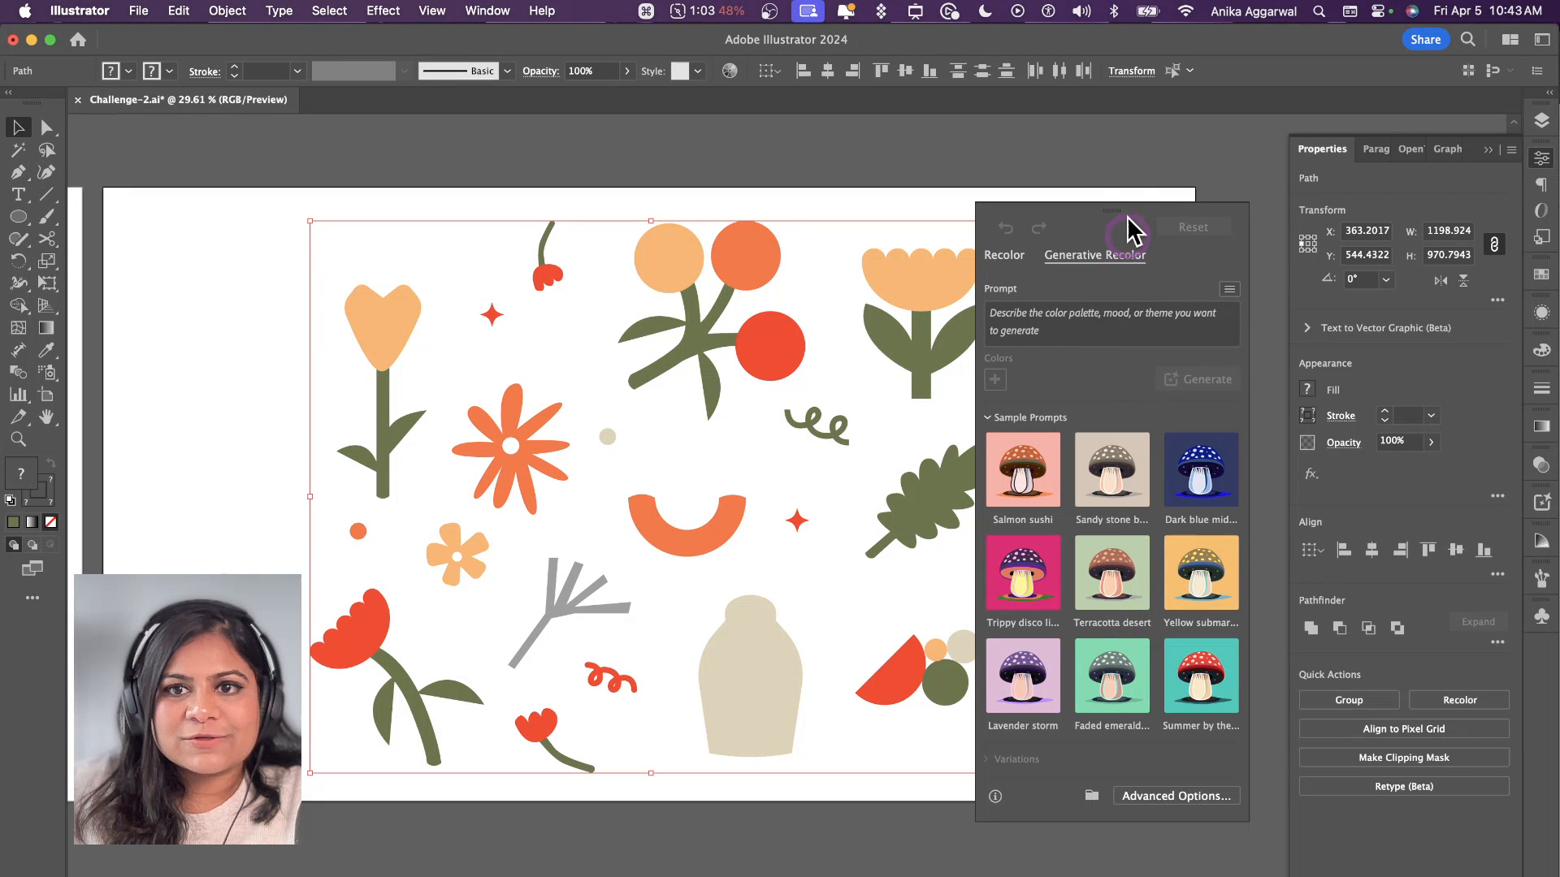
left_click_drag(1127, 216, 1149, 177)
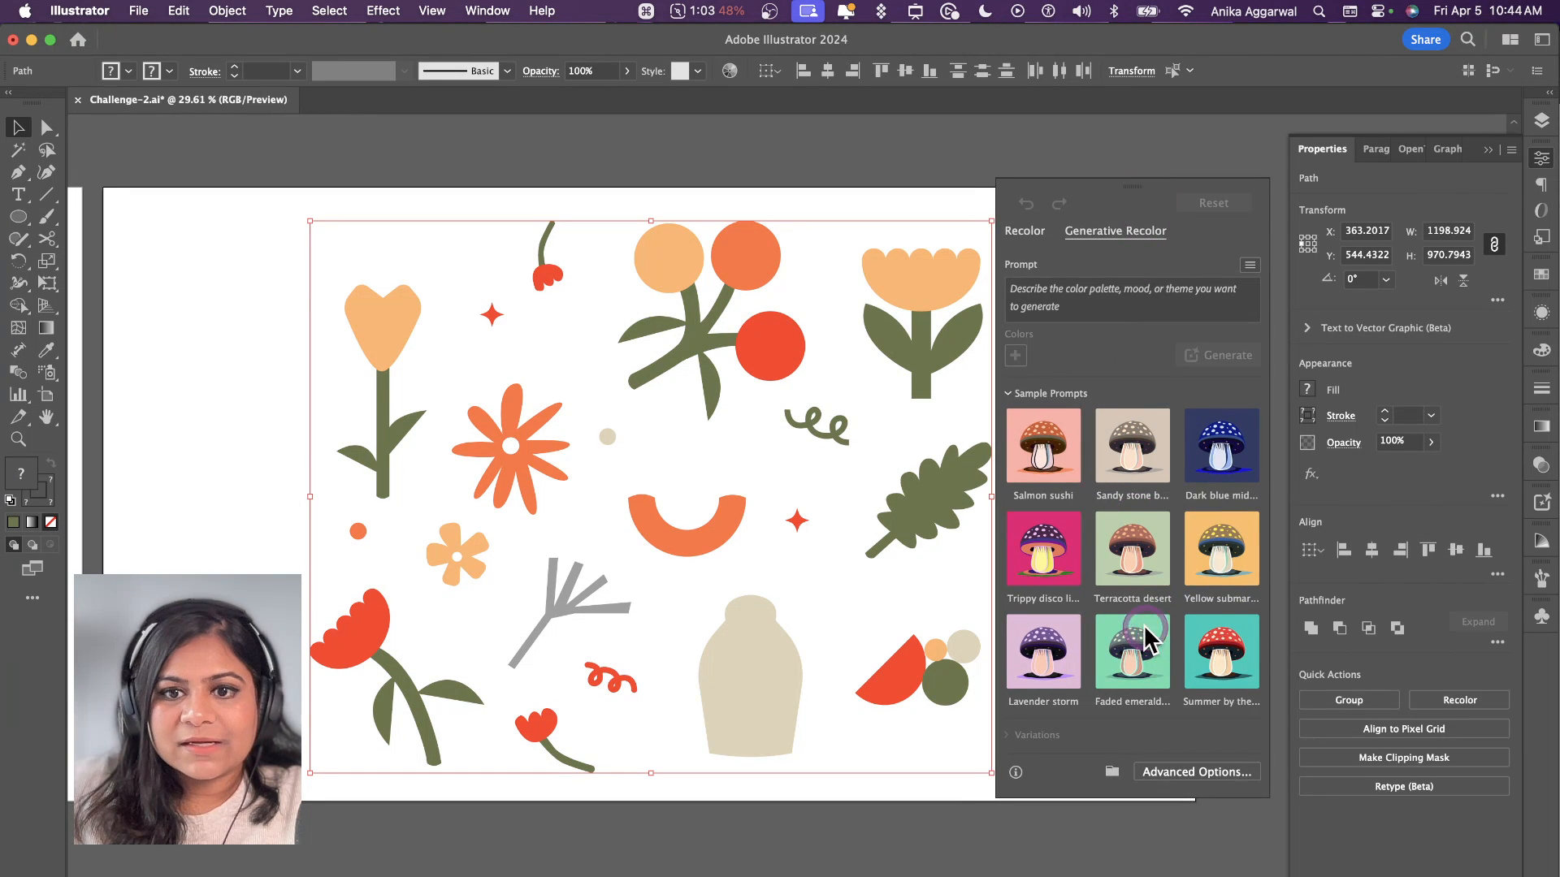
left_click(1029, 438)
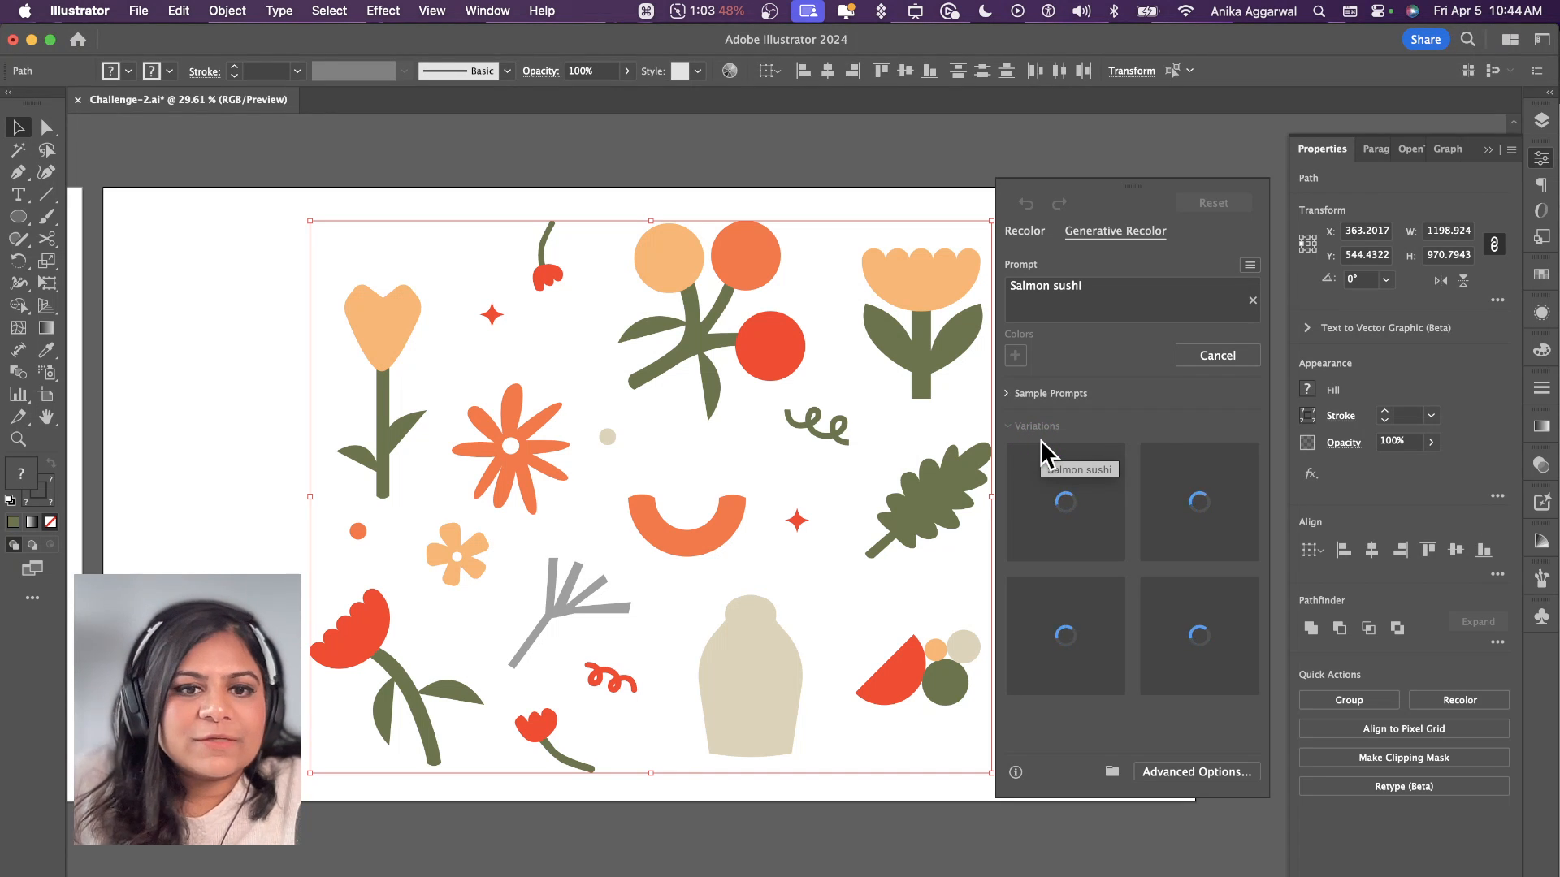
left_click(1104, 596)
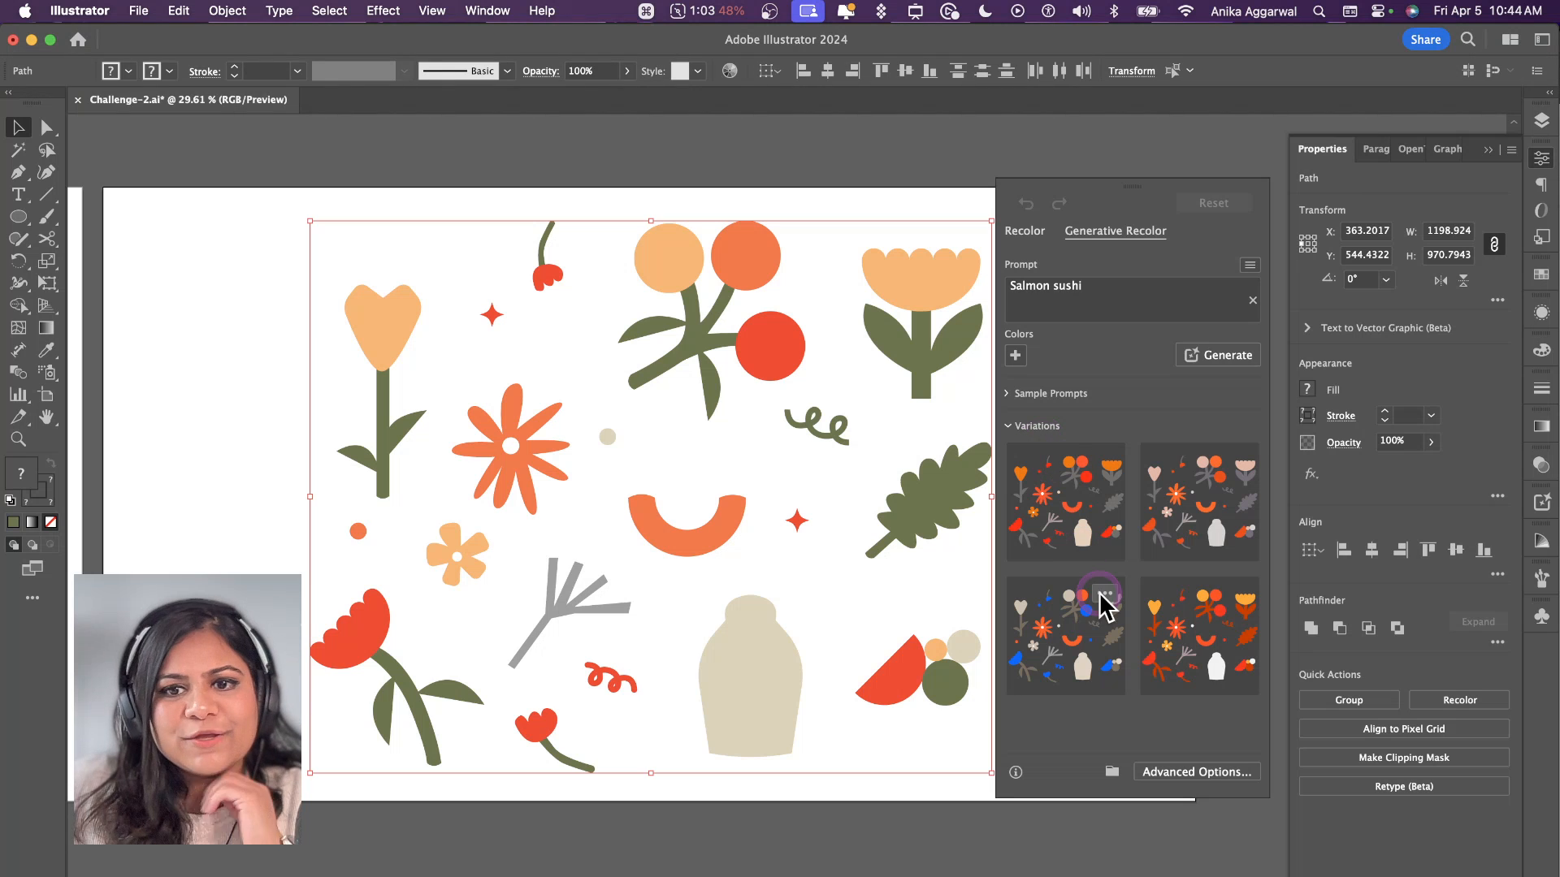
Step: Try several of the generated Salmon sushi variations on the artwork, including the blue-and-beige and pink-and-grey palettes
left_click(1103, 646)
left_click(1204, 641)
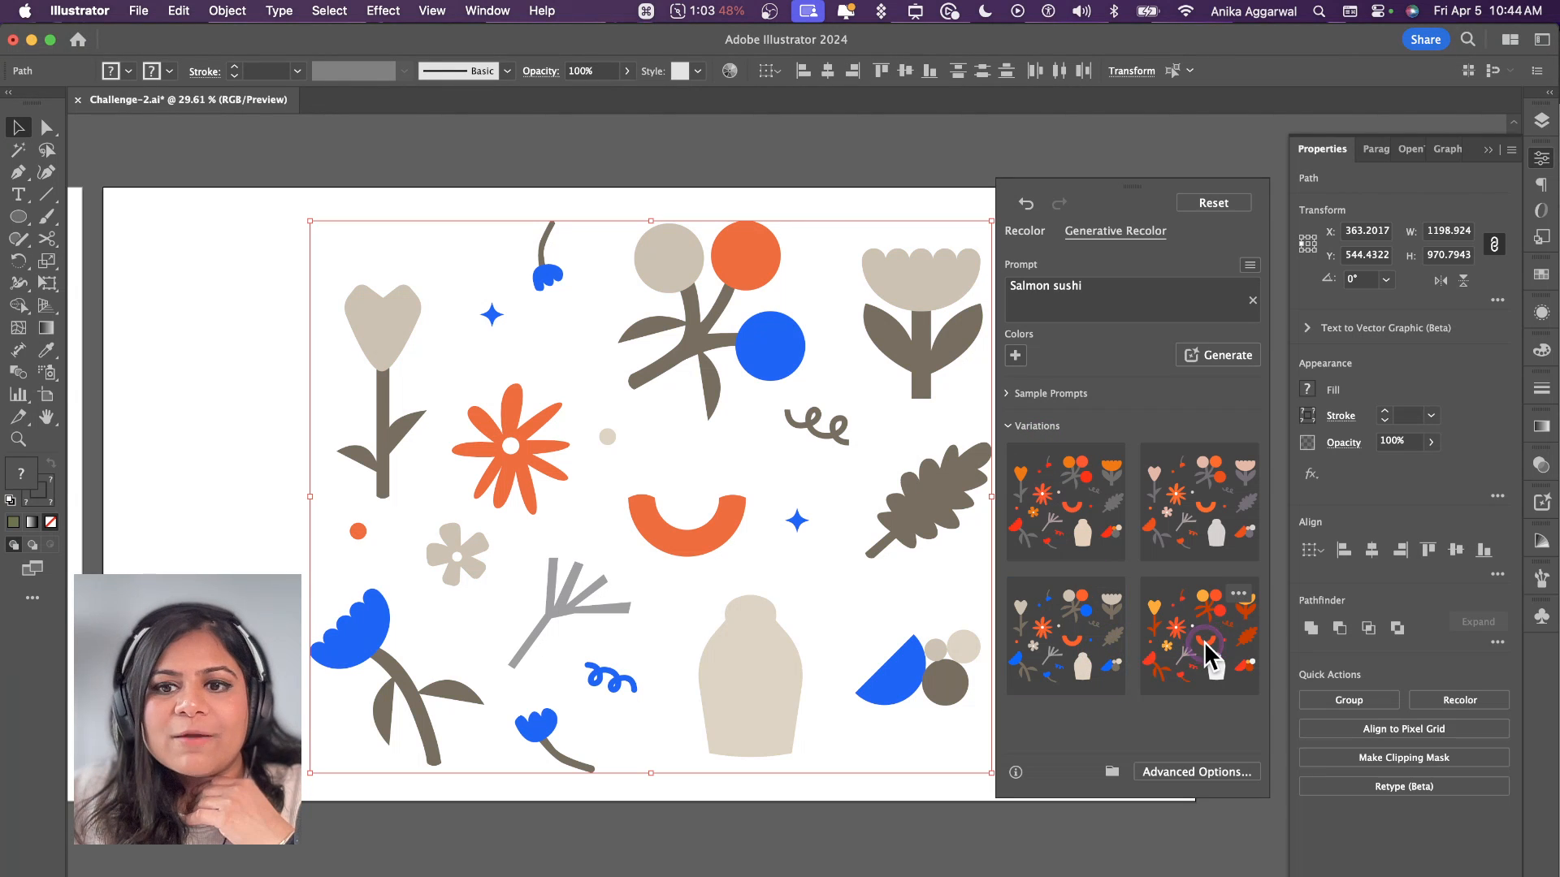
left_click(1180, 525)
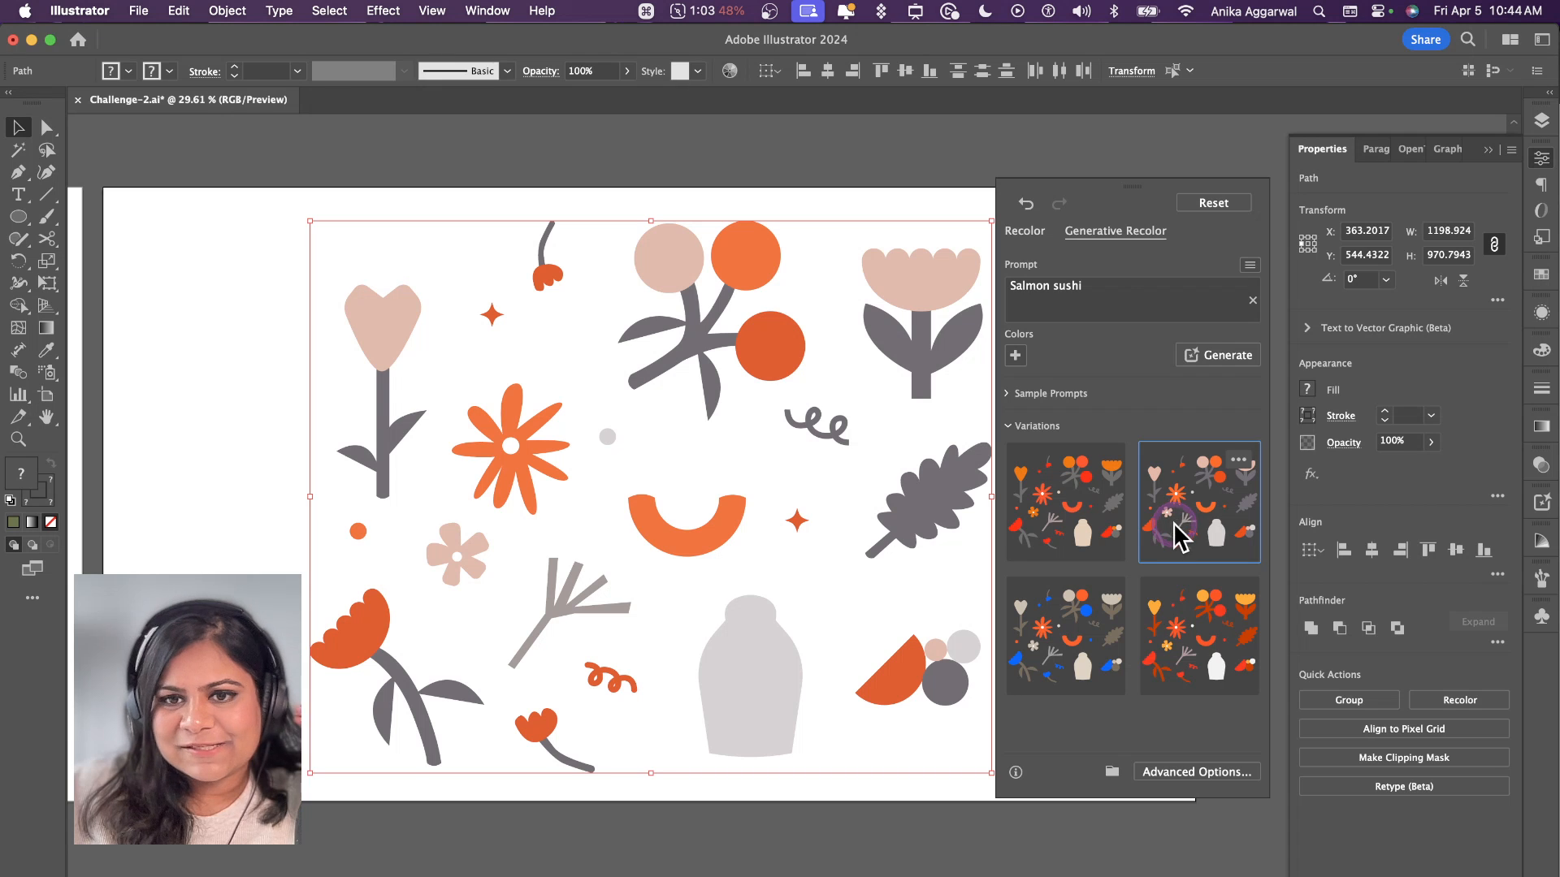
left_click(1186, 514)
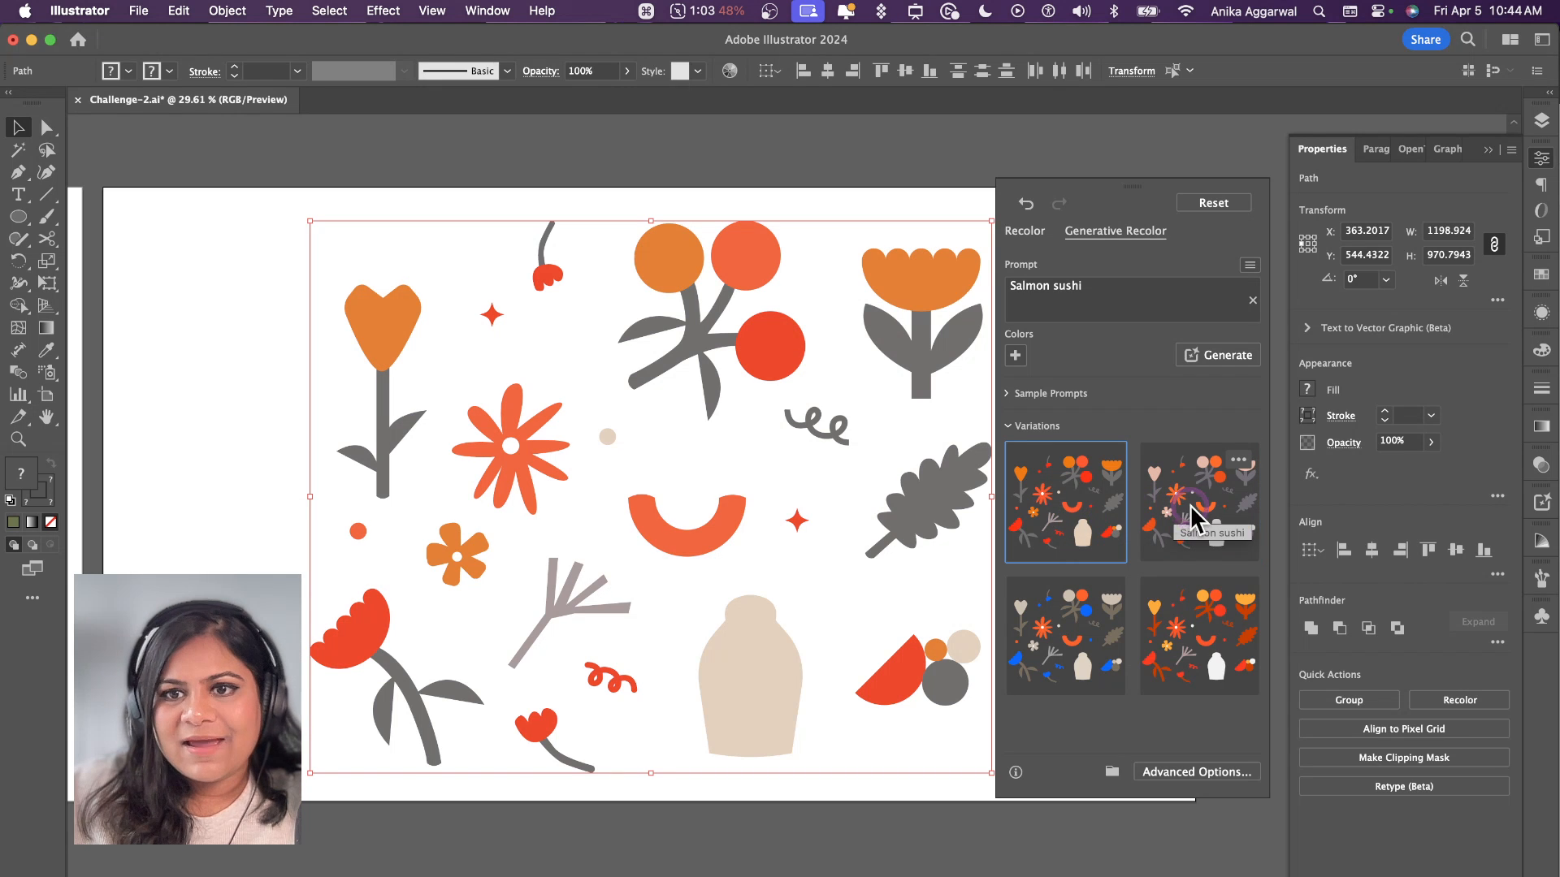
Step: Generate another set of Salmon sushi variations and try its palettes on the artwork, including the olive-and-orange and all-green ones
left_click(1219, 359)
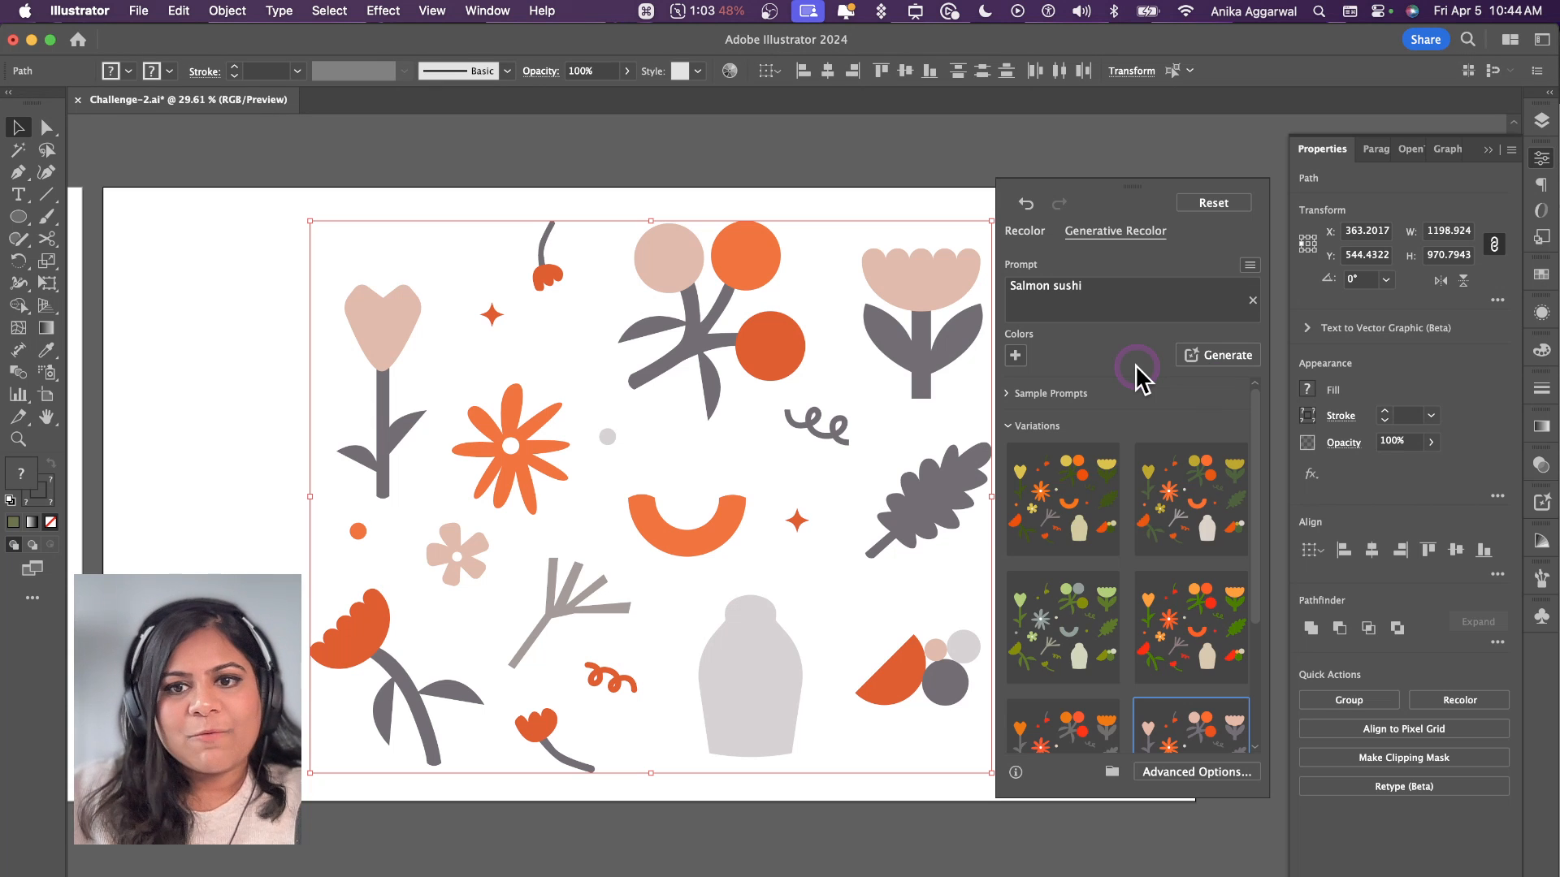
left_click(1162, 641)
left_click(1187, 520)
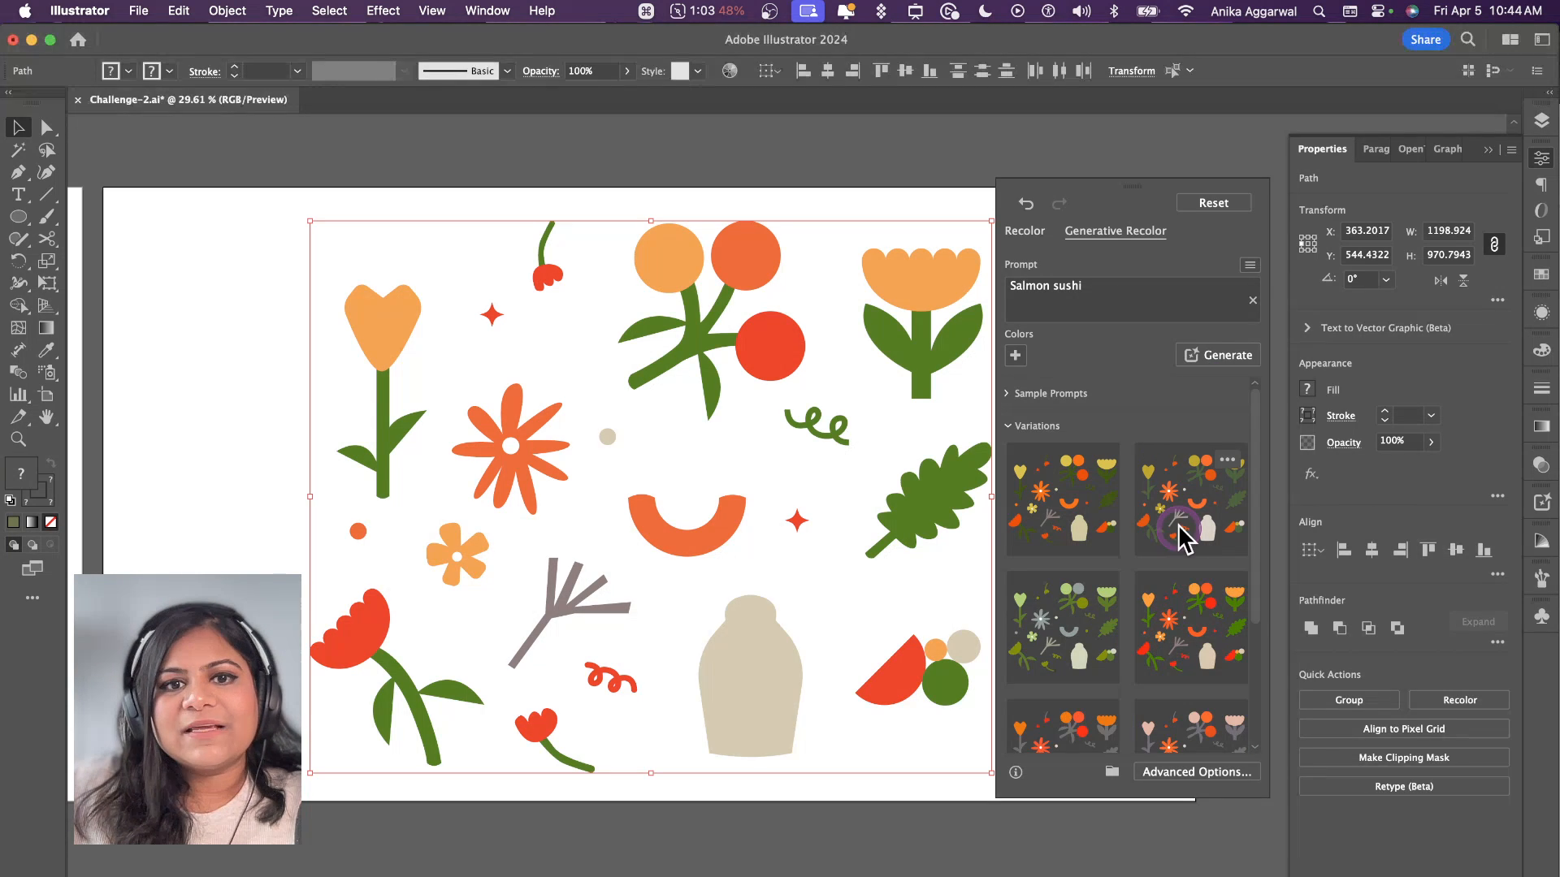
left_click(1087, 524)
left_click(1080, 625)
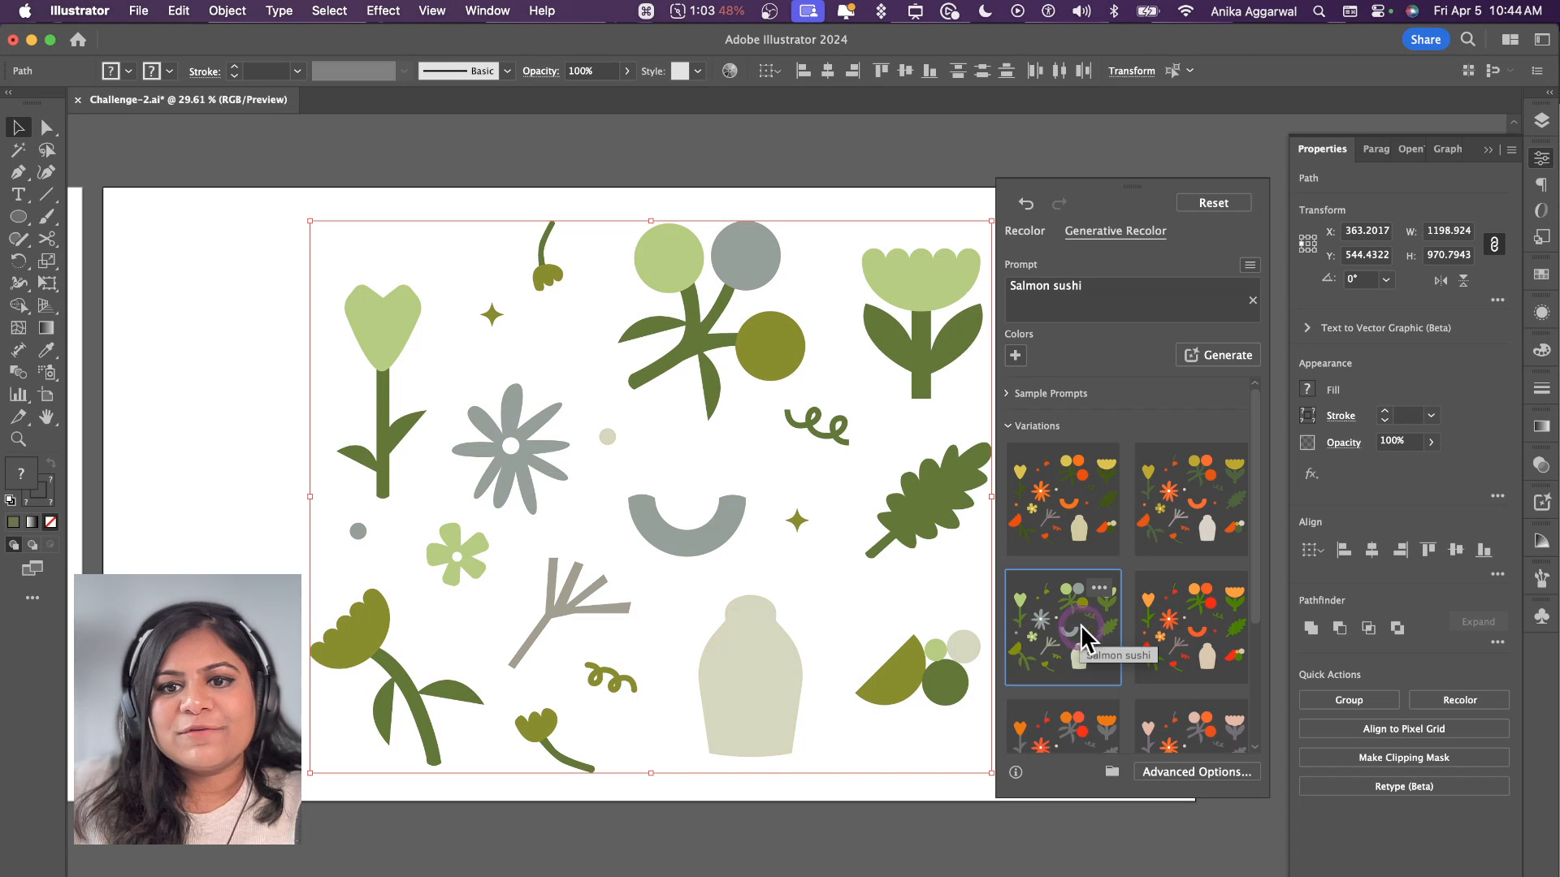
left_click(1074, 623)
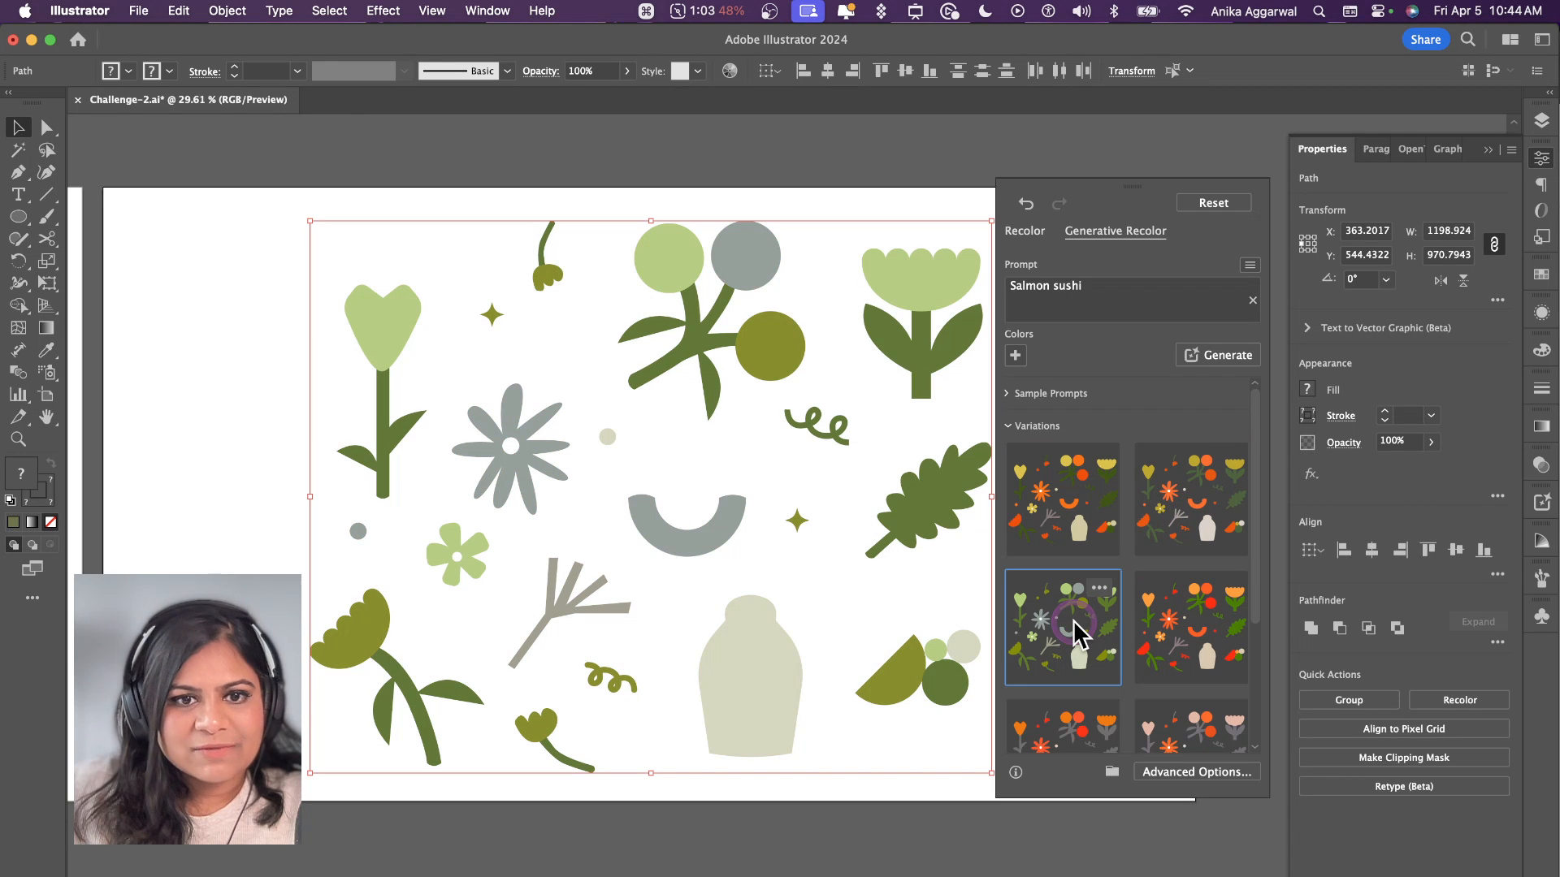
Step: Generate a further set of Salmon sushi variations and apply the palette with orange and coral flowers and purple leaves
left_click(1200, 370)
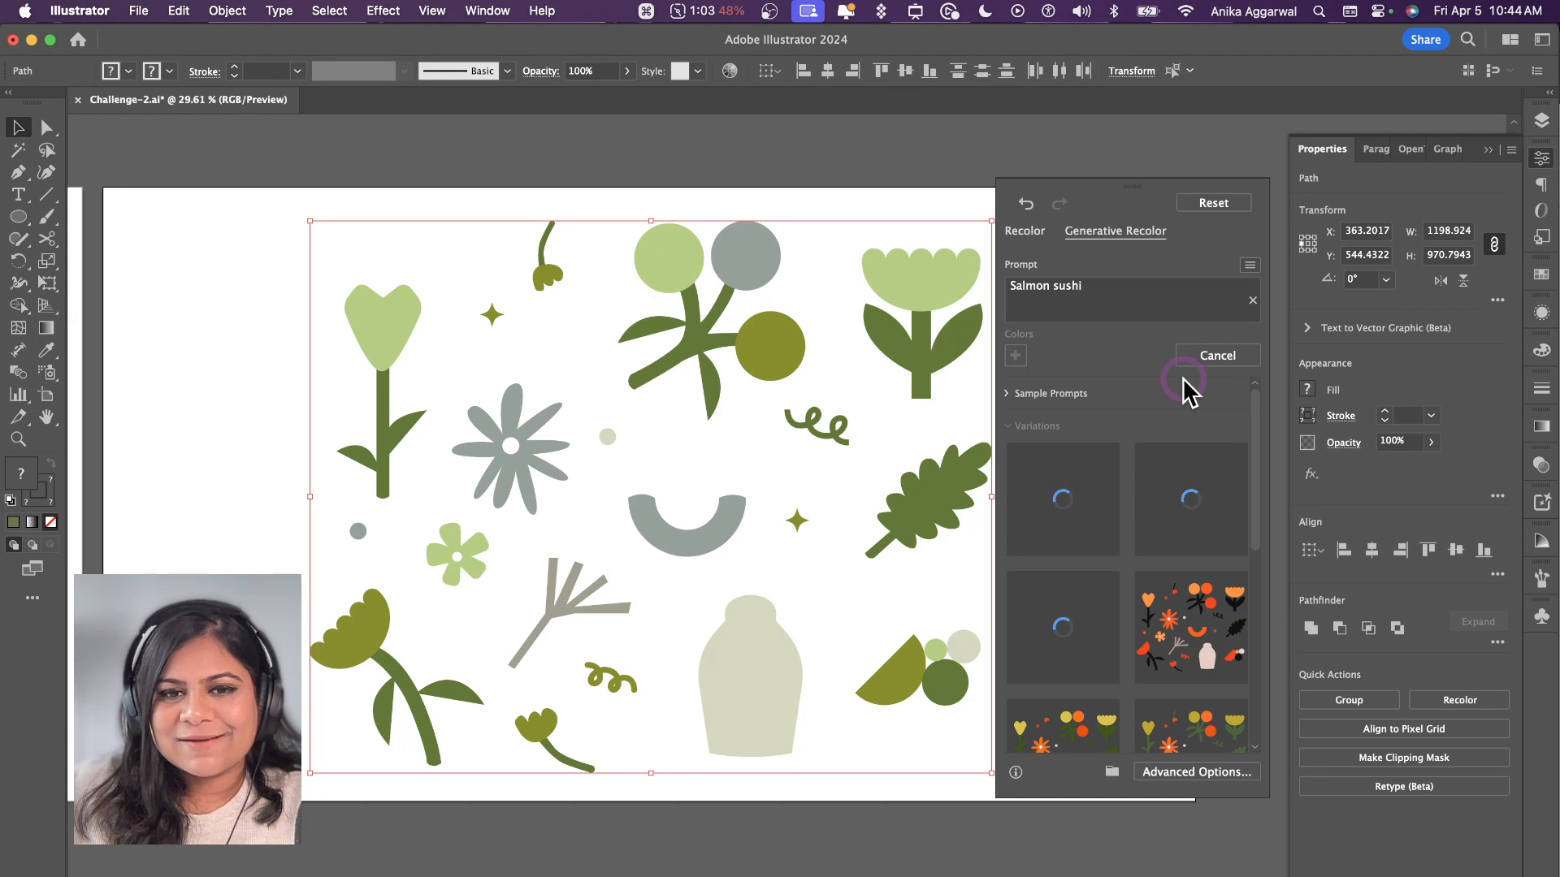
left_click(1186, 489)
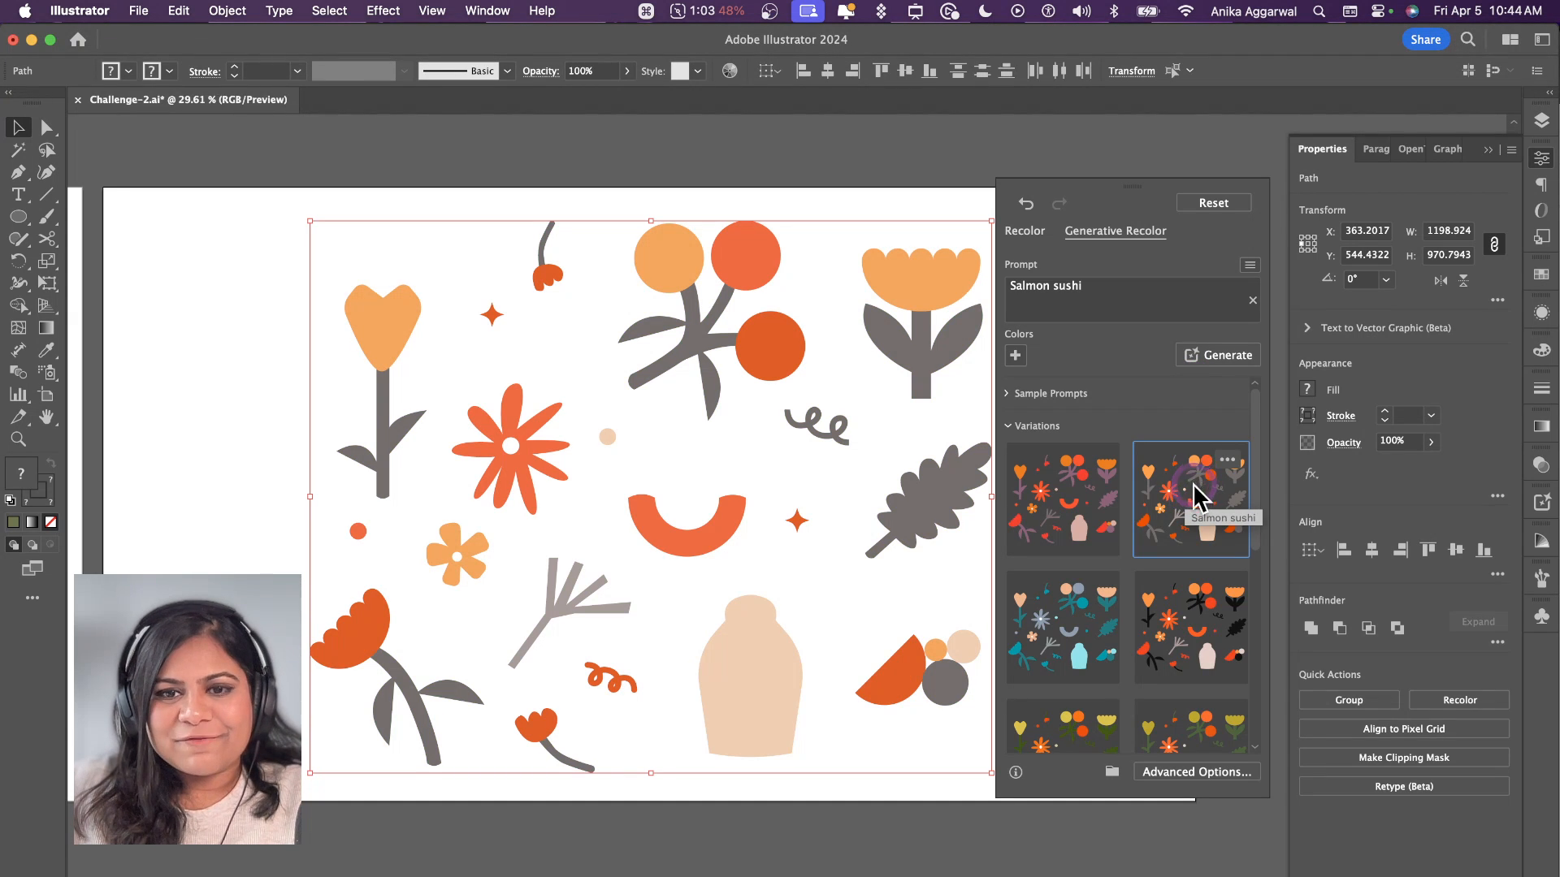
left_click(1070, 536)
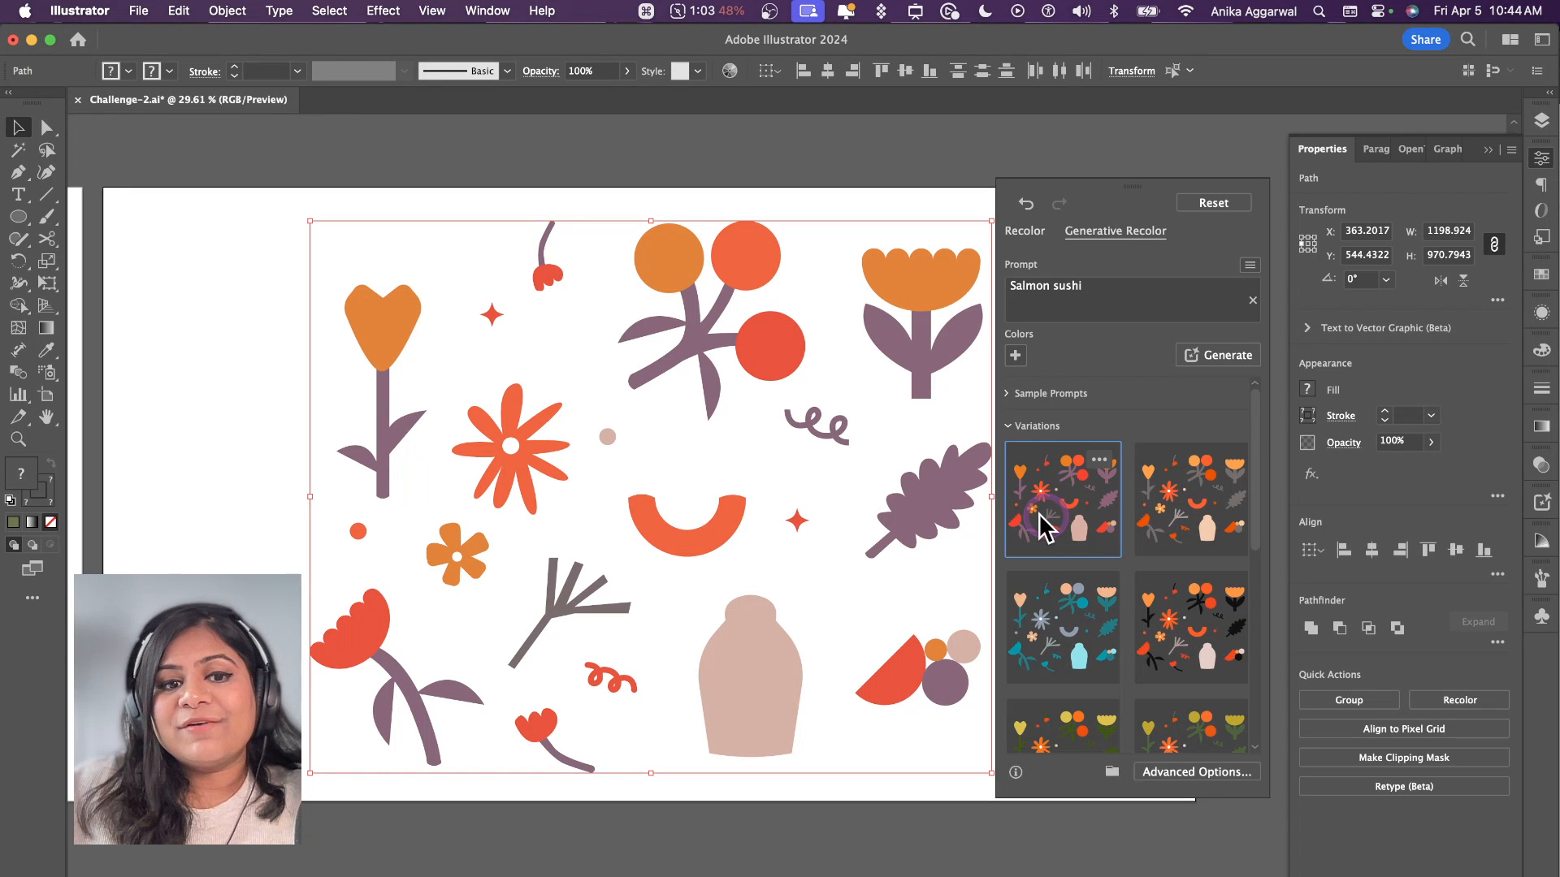
left_click(544, 207)
Step: Hide the layer artwork holding the black line drawings around and below the coloured illustrations
scroll(553, 236, "down", 3)
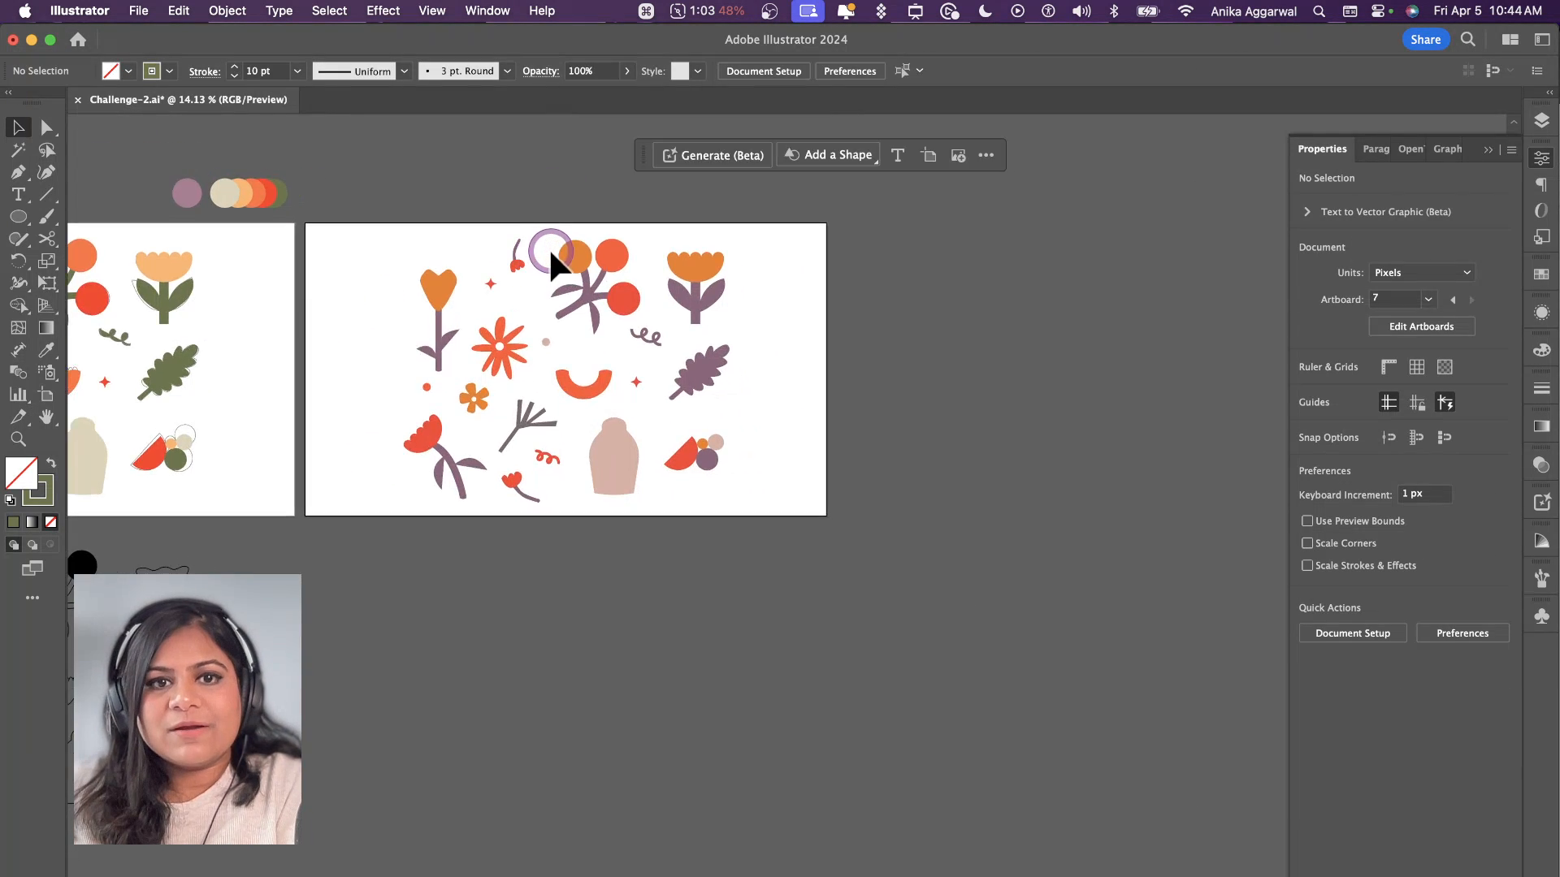
scroll(551, 252, "left", 5)
scroll(488, 367, "up", 2)
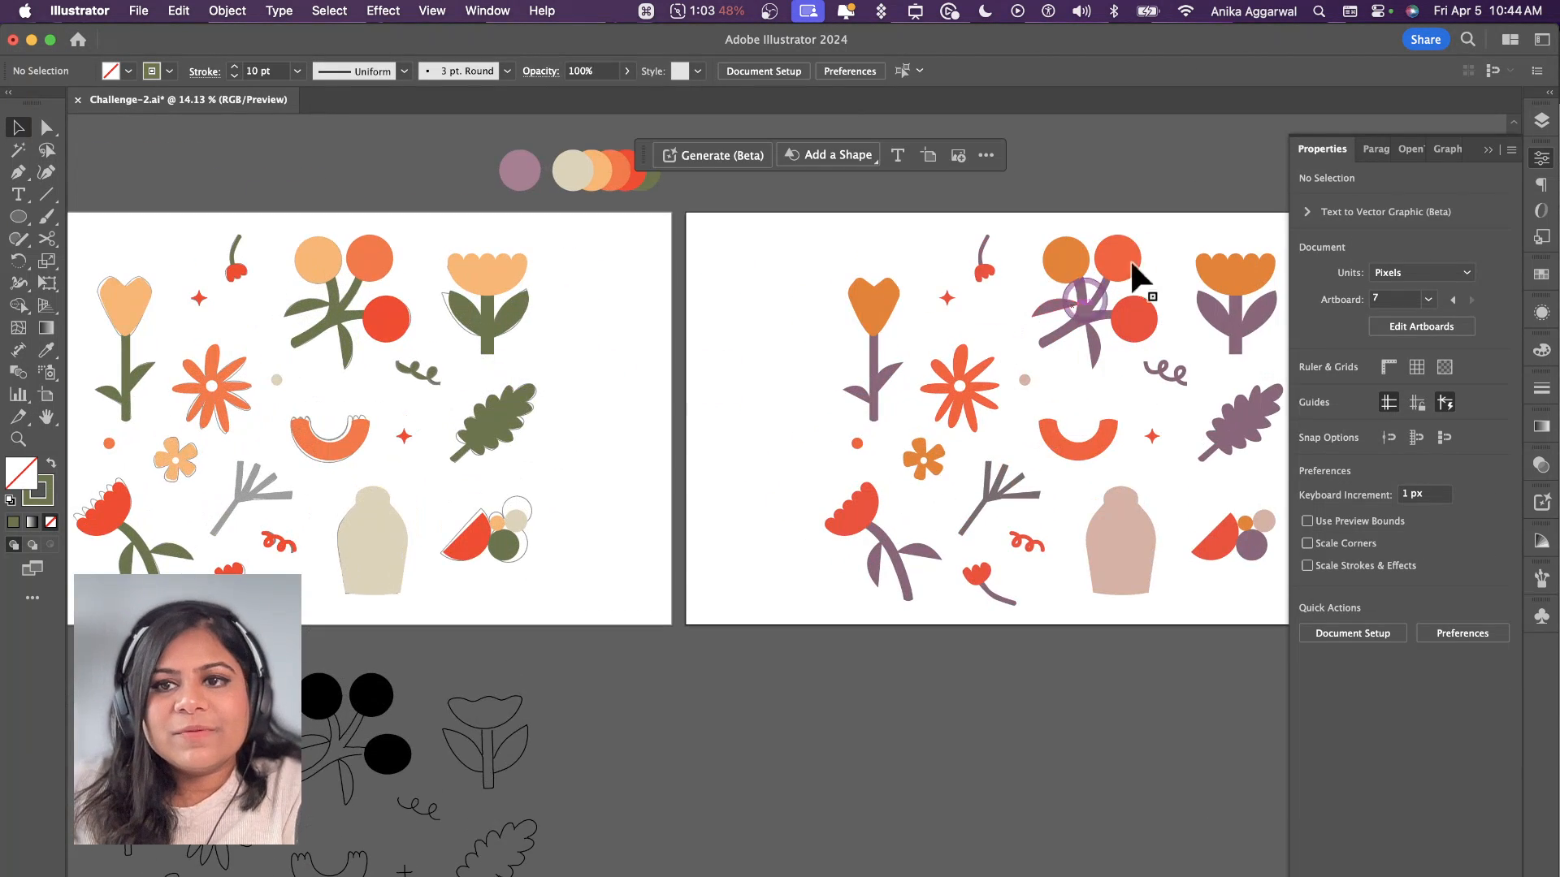
left_click(1542, 121)
left_click(1505, 145)
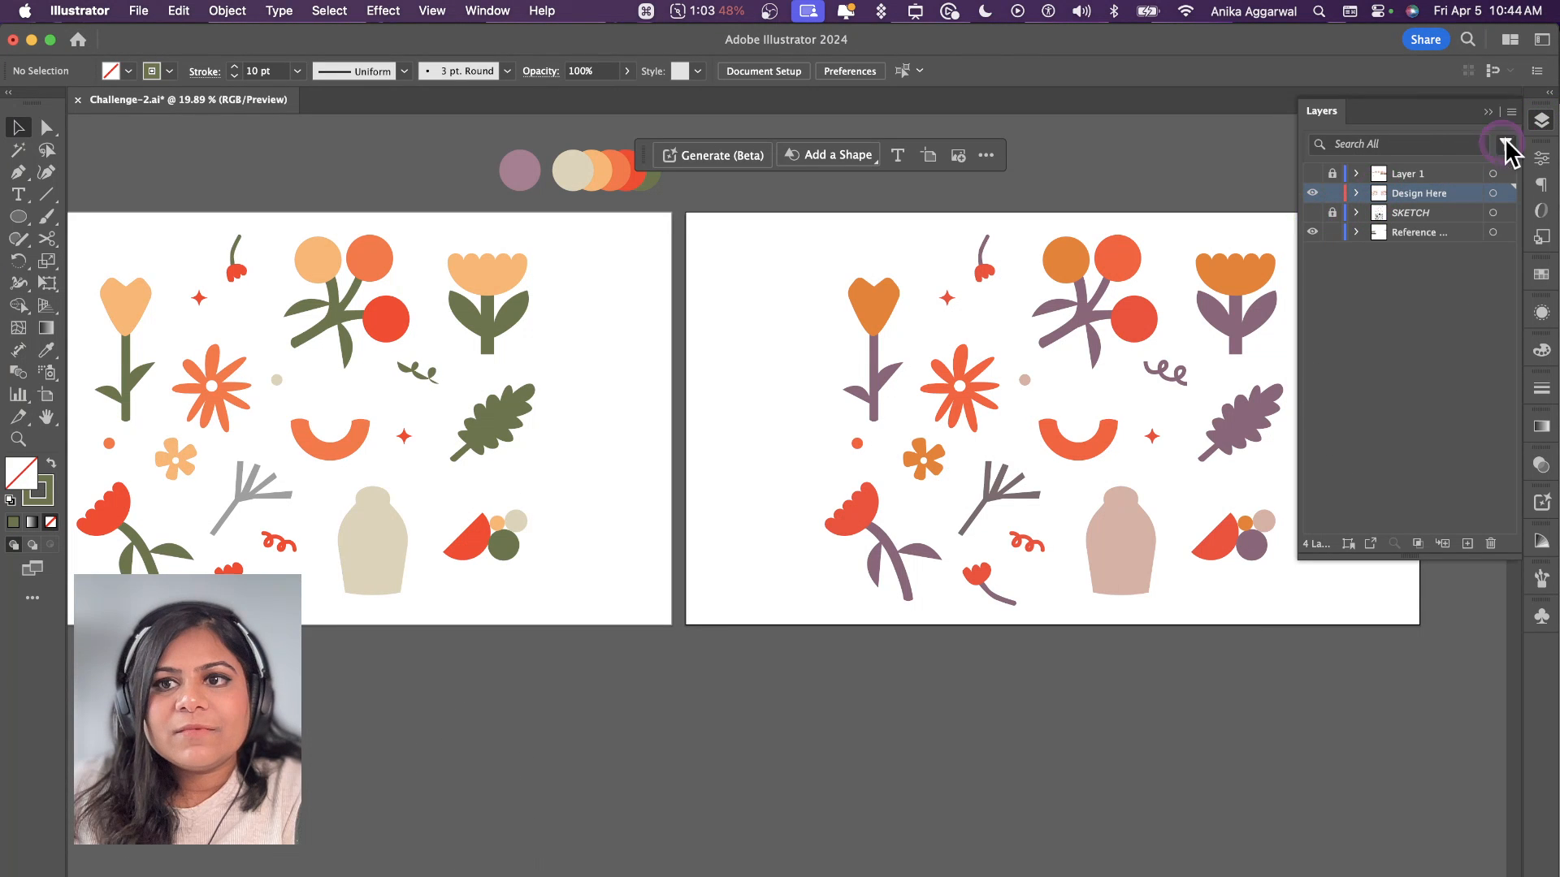
left_click(1542, 121)
scroll(970, 325, "left", 5)
Step: Copy the purple curl's 10 pt stroke style onto the matching small curl on the original artboard
left_click(660, 388)
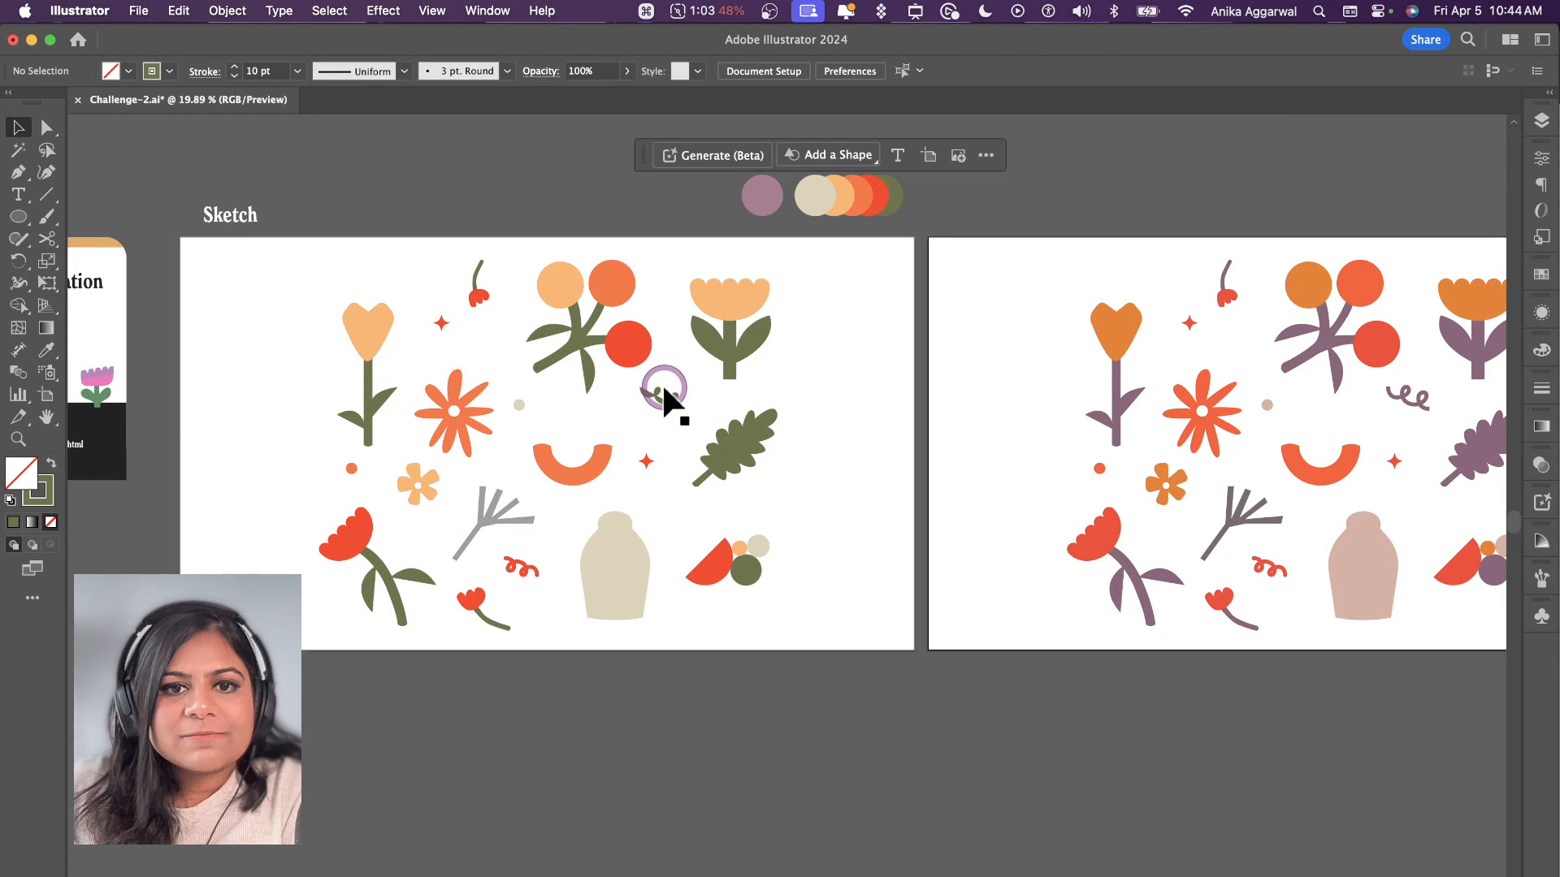
key("shift+x")
key("i")
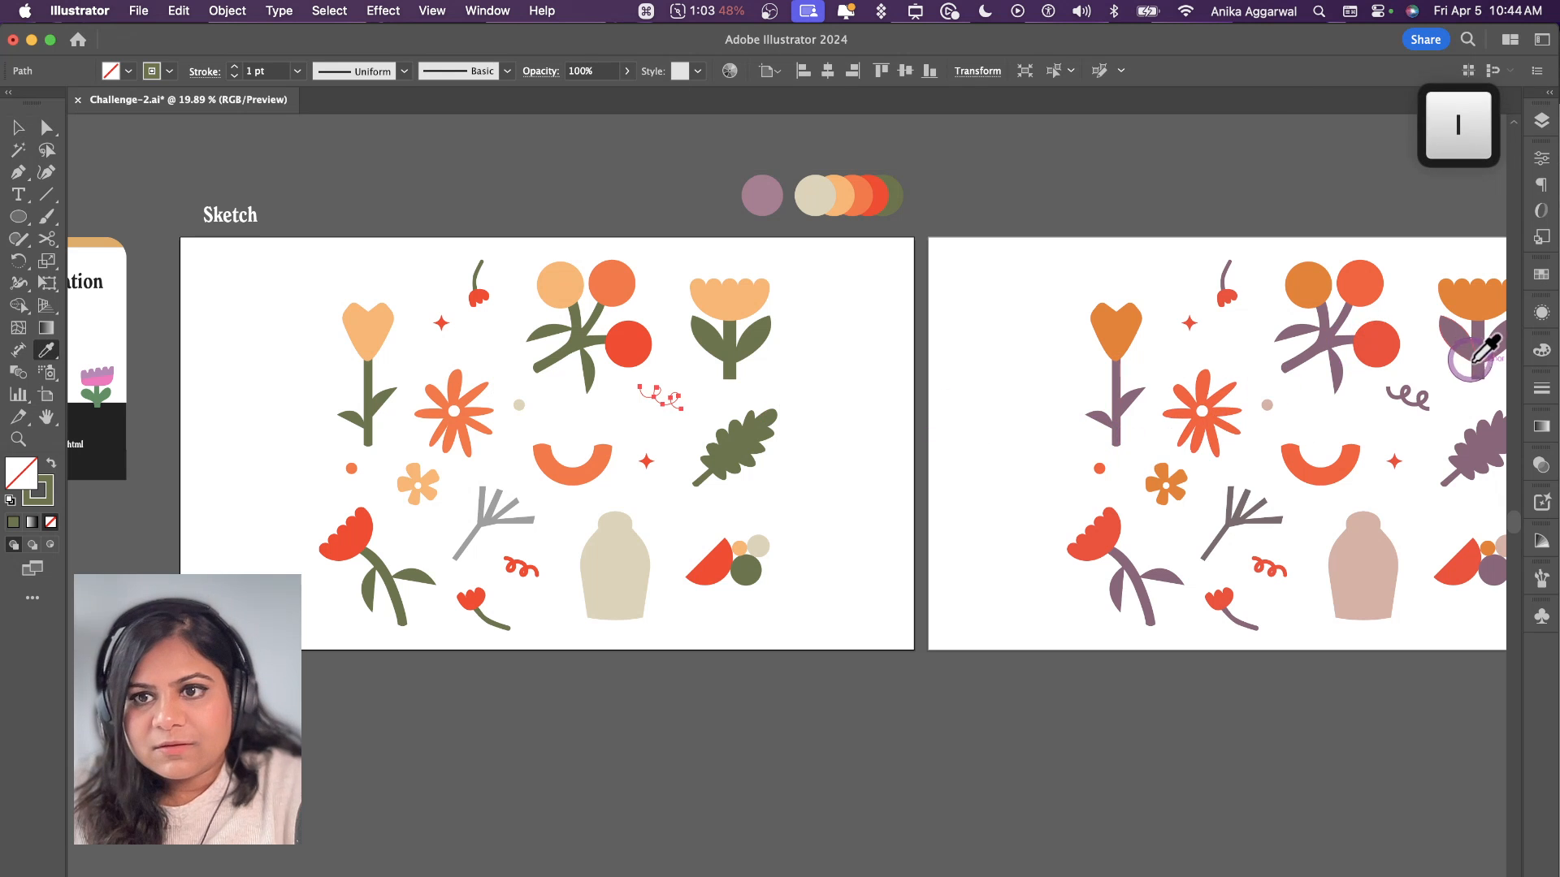
left_click(1412, 395)
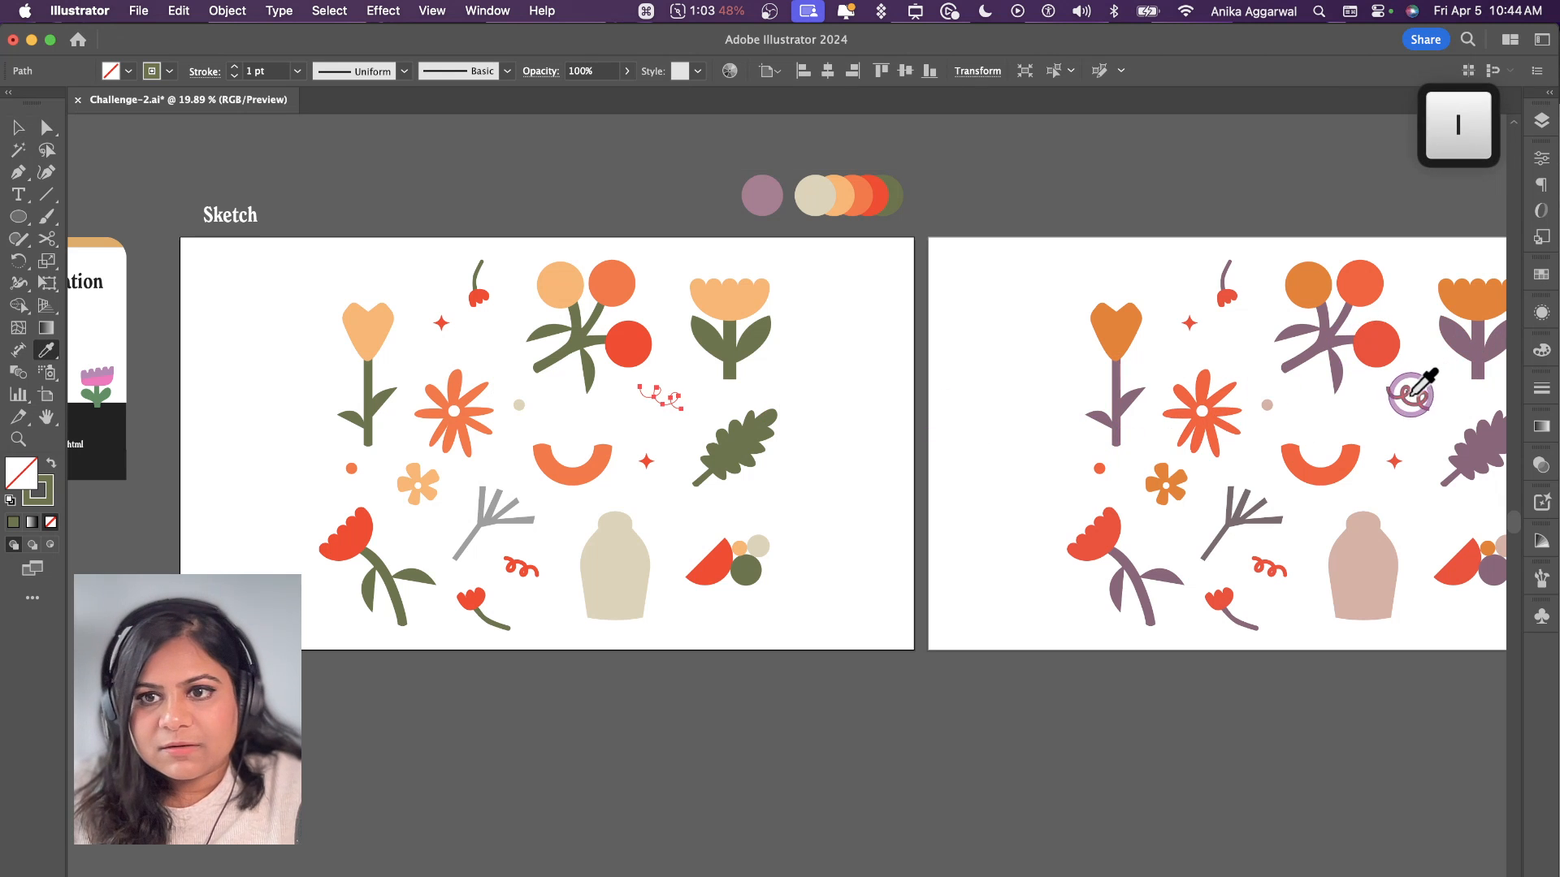
Step: Give the original artboard's curl the tulip leaf's green as its stroke colour and remove its fill
left_click(714, 348, "shift")
key("v")
key("shift+x")
left_click(825, 407)
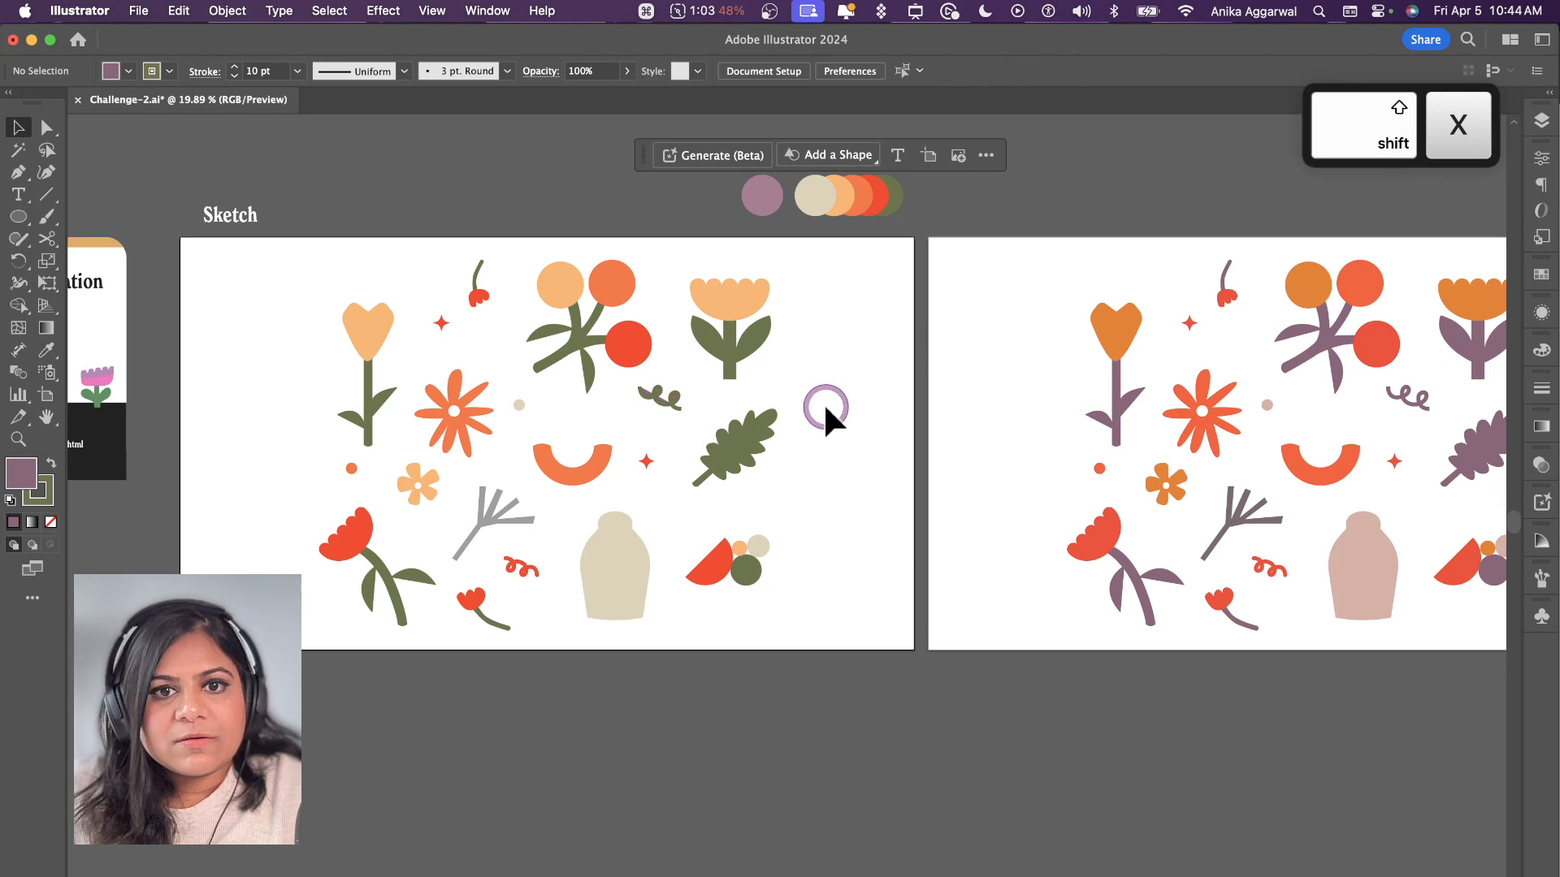
left_click(670, 398)
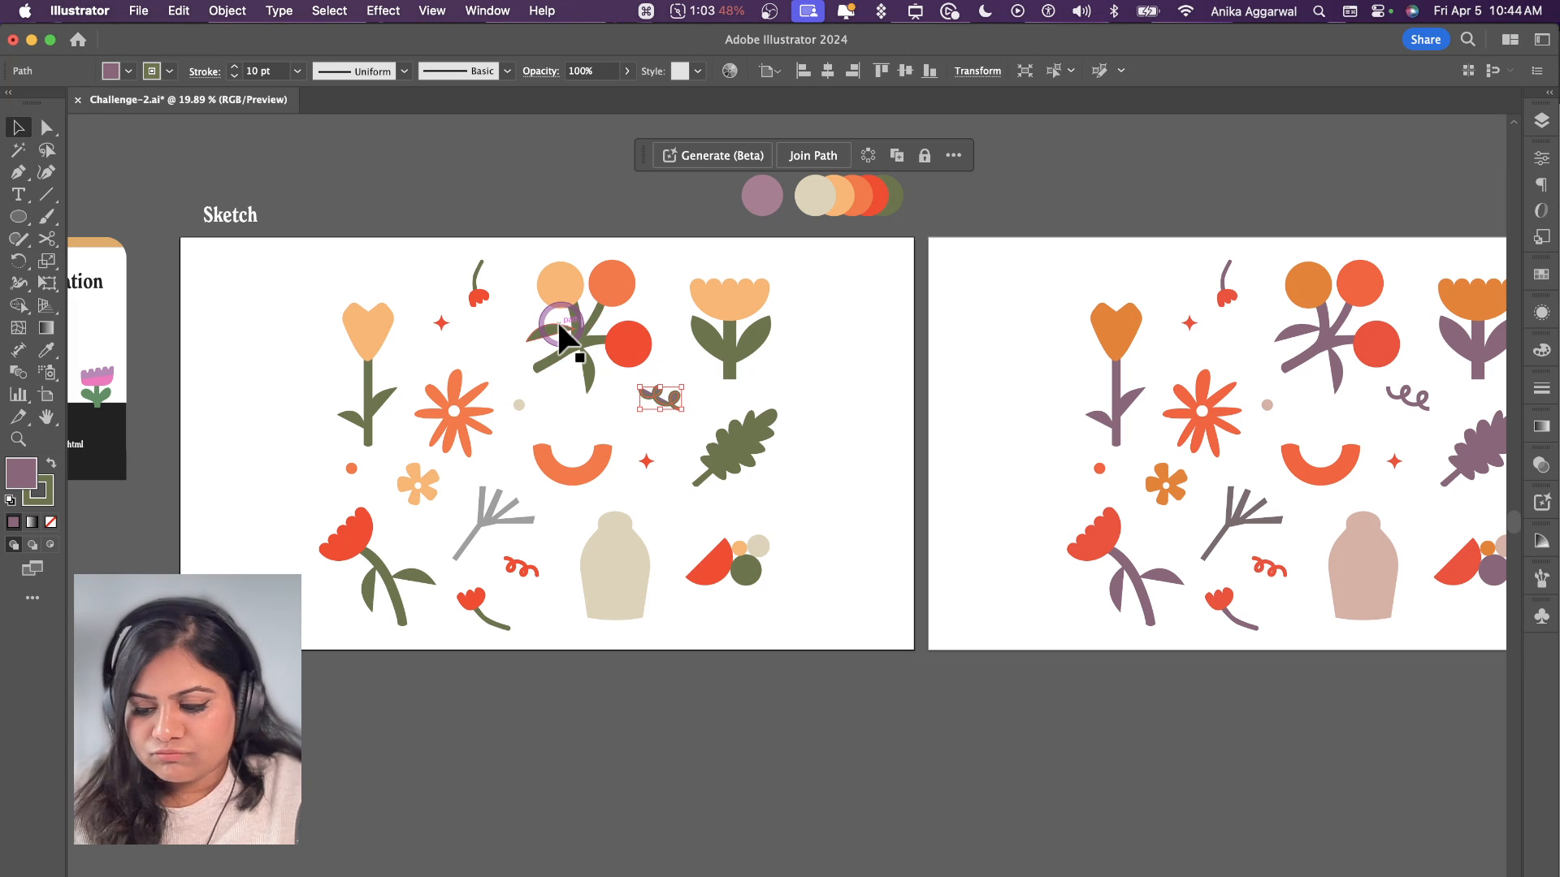
key("slash")
left_click(758, 374)
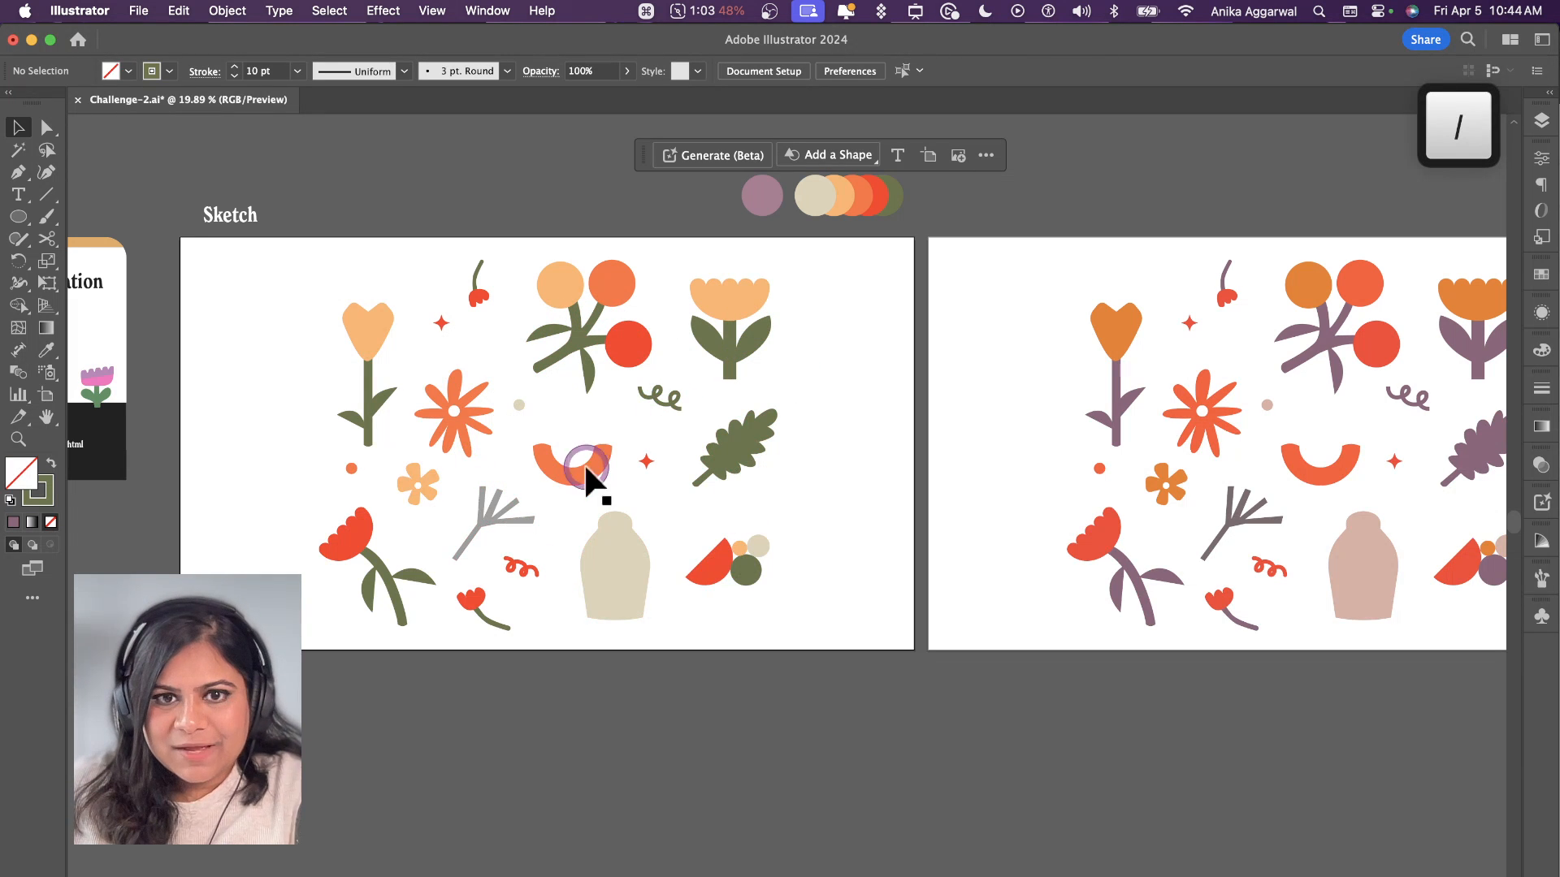
Step: Duplicate the recoloured artboard with its artwork to the right, and copy that pair below to form a two-by-two grid
scroll(755, 474, "right", 10)
scroll(841, 573, "down", 1)
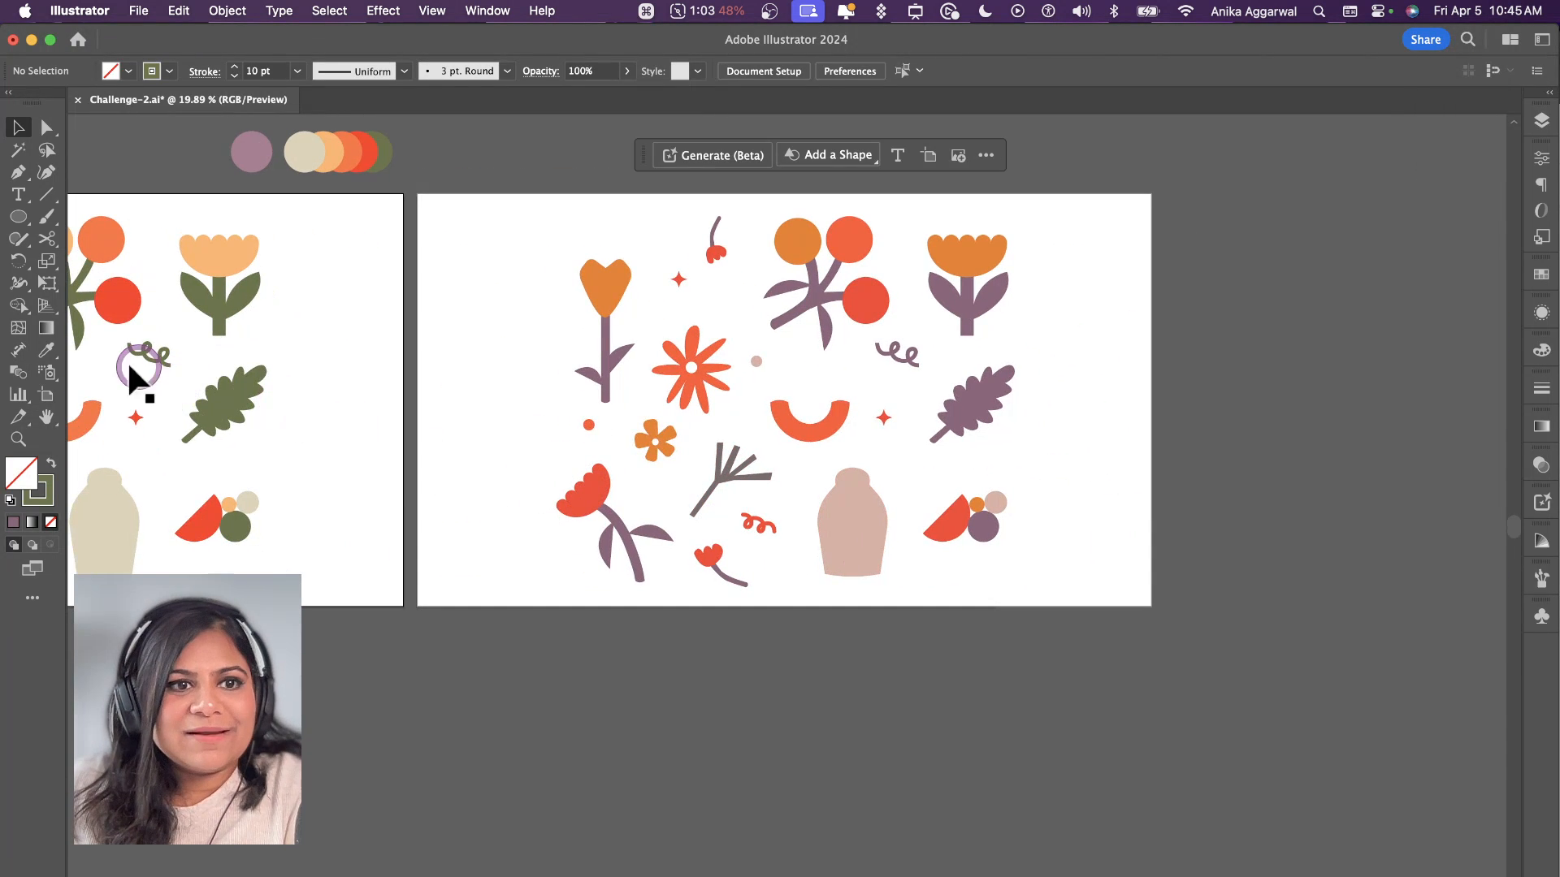
left_click(44, 396)
scroll(533, 408, "down", 5)
scroll(533, 408, "right", 4)
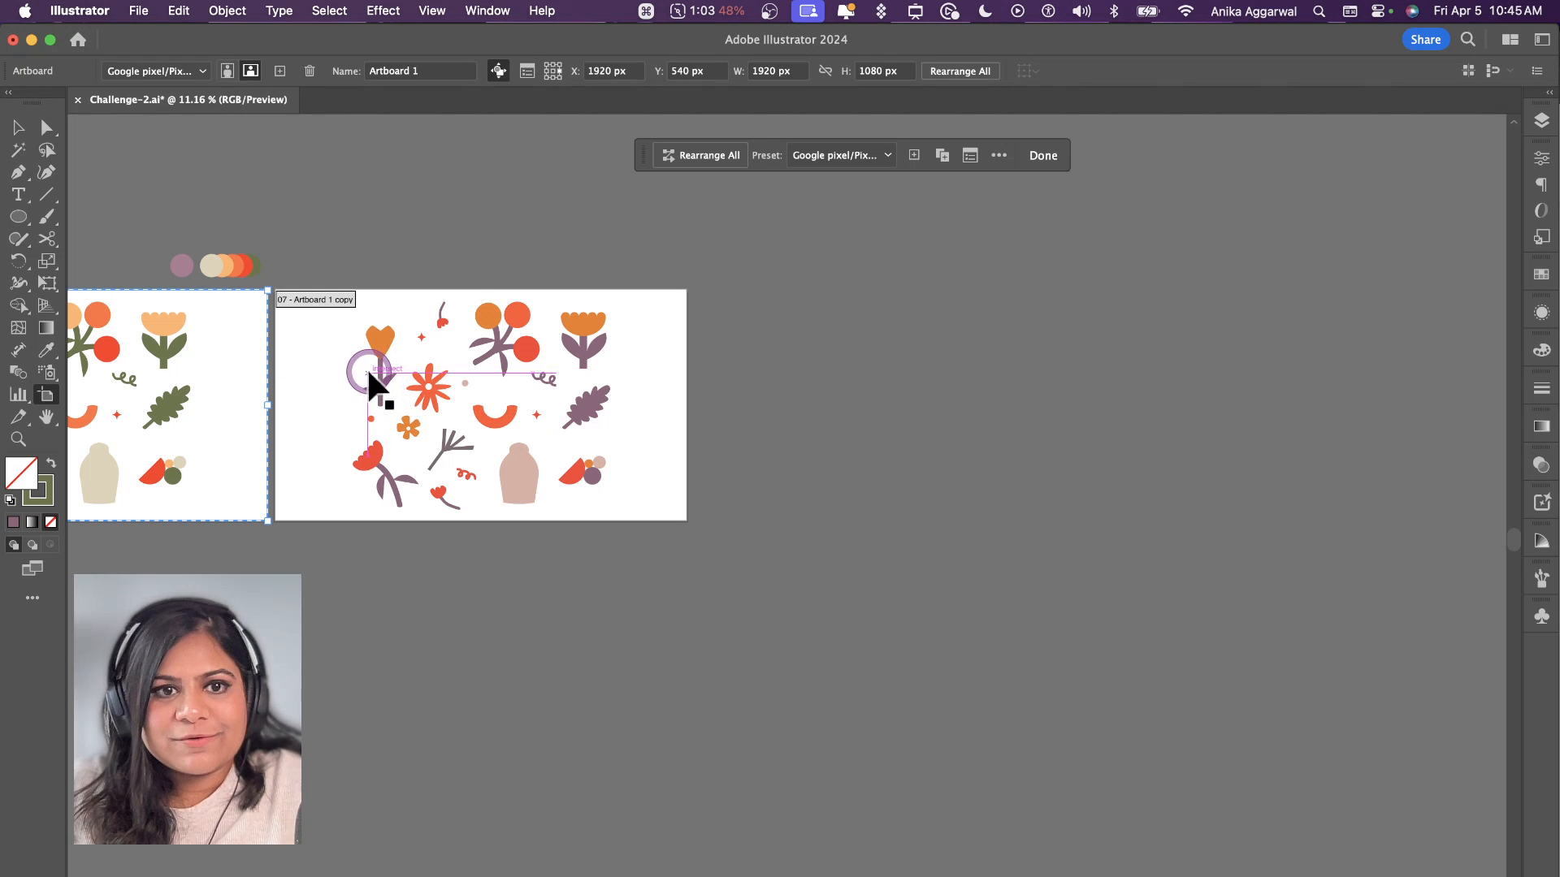
left_click(325, 370)
left_click_drag(325, 371, 751, 371)
left_click(574, 364, "shift")
left_click_drag(550, 382, 555, 598)
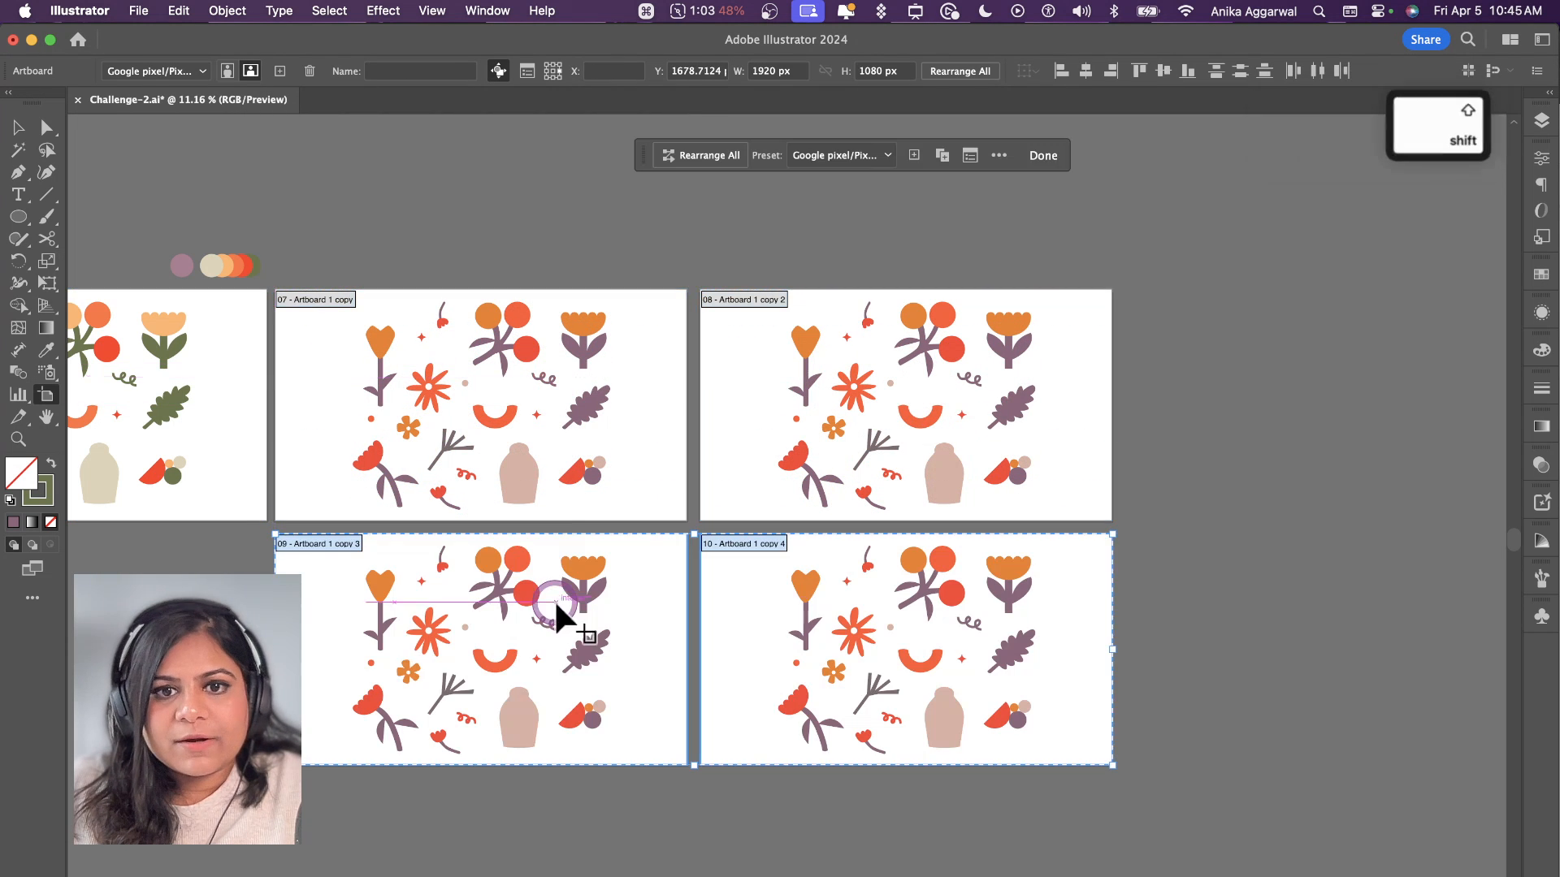
key("v")
Step: Select all the illustrations on the lower-left duplicated artboard and open Generative Recolor for them
scroll(609, 528, "left", 4)
scroll(609, 528, "down", 1)
scroll(606, 544, "up", 5)
left_click_drag(671, 350, 1270, 782)
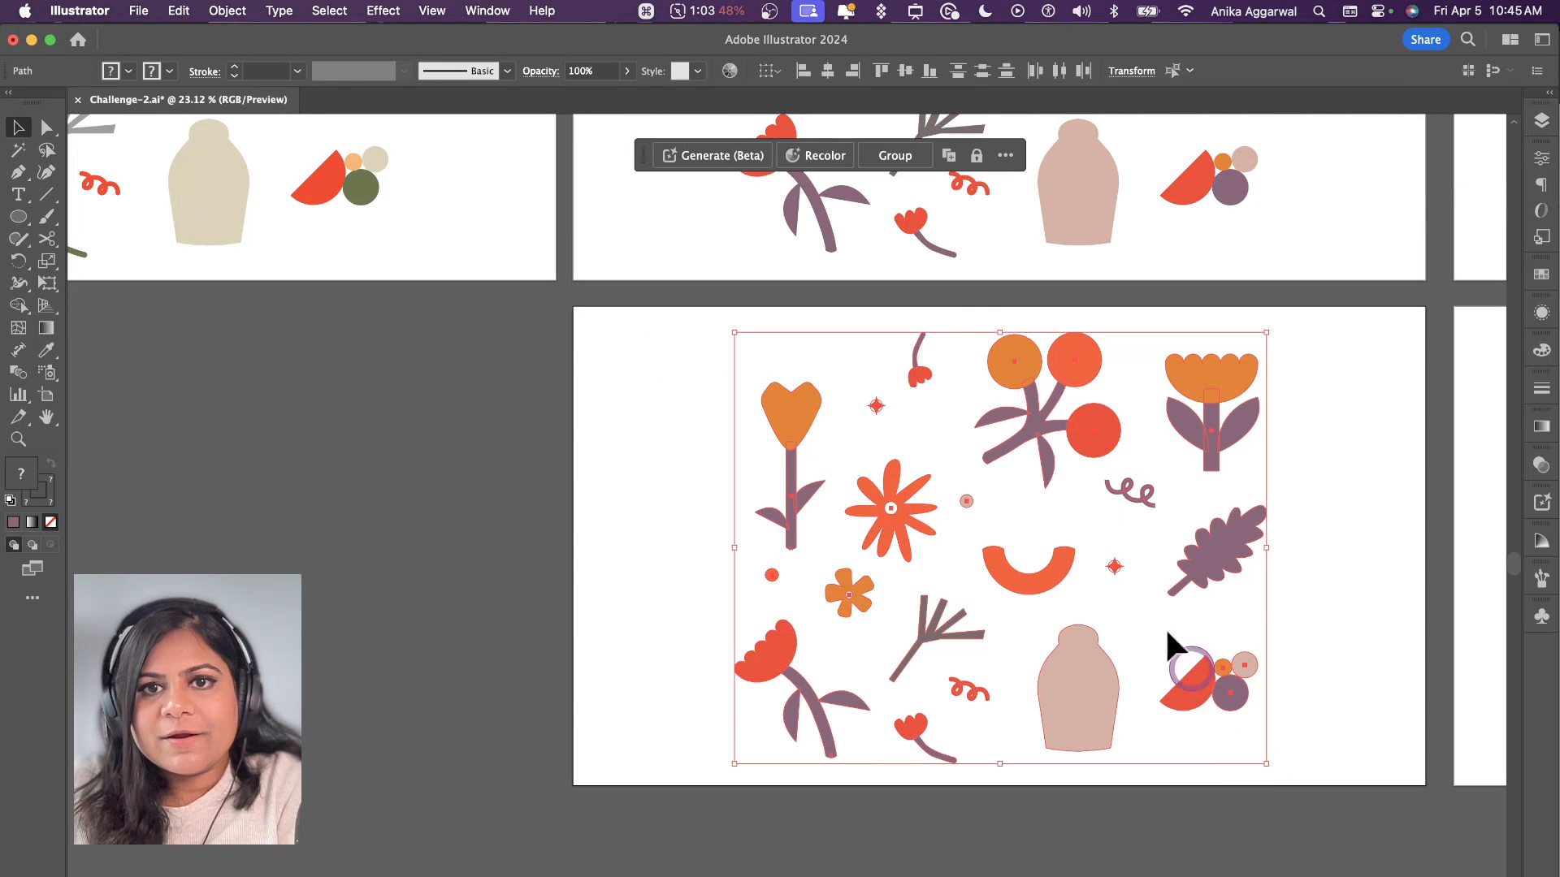
left_click(836, 159)
left_click_drag(619, 244, 670, 193)
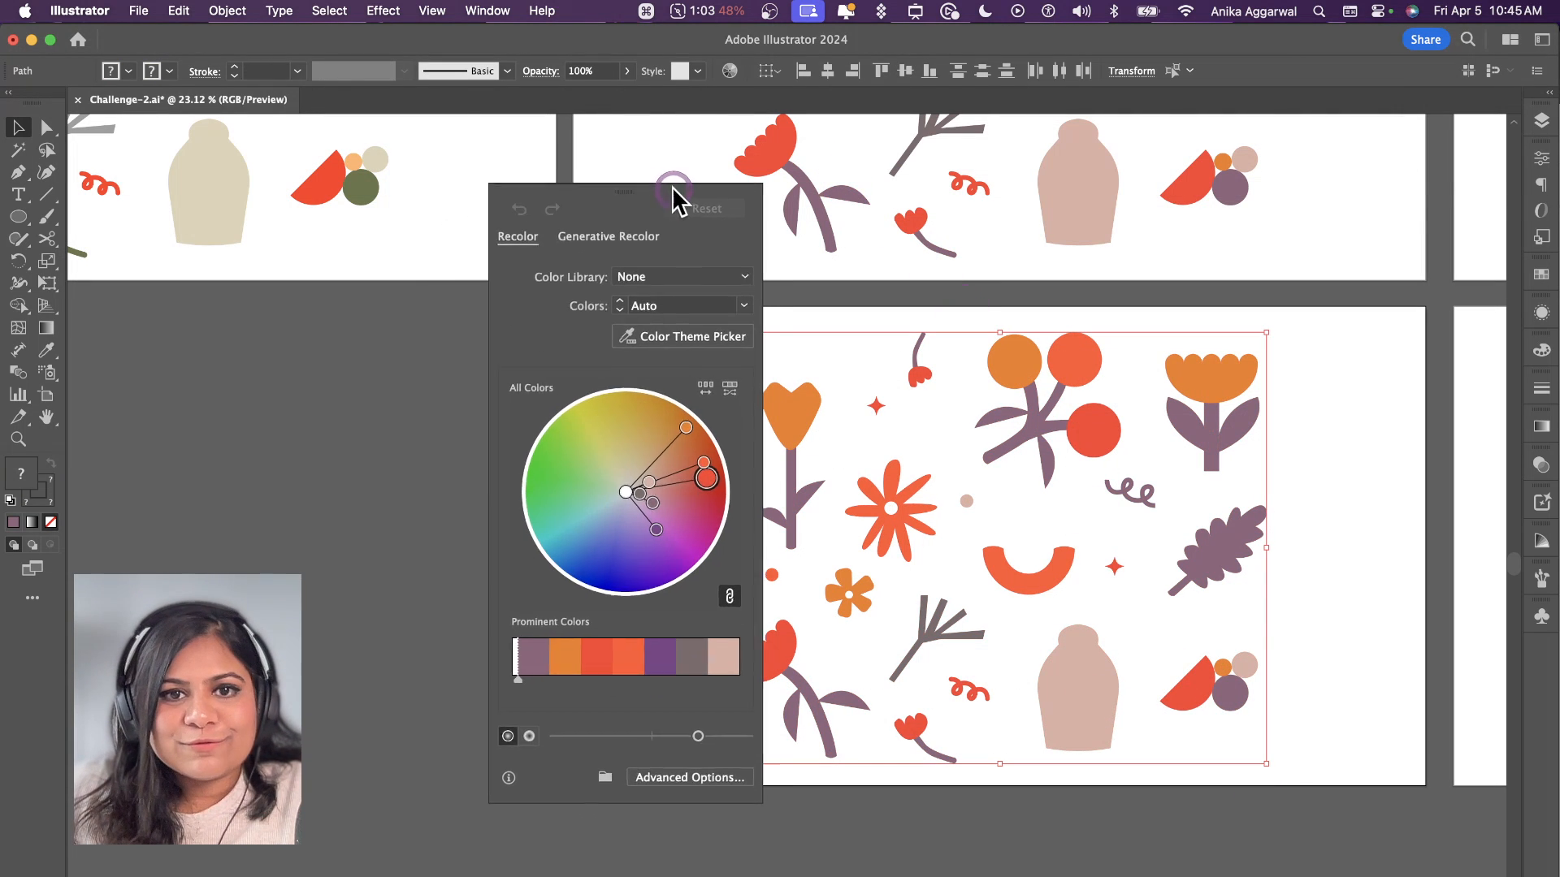
left_click(615, 236)
Step: Generate colour variations of the selected artwork from the prompt "summer island pastel"
left_click(579, 277)
type("summe")
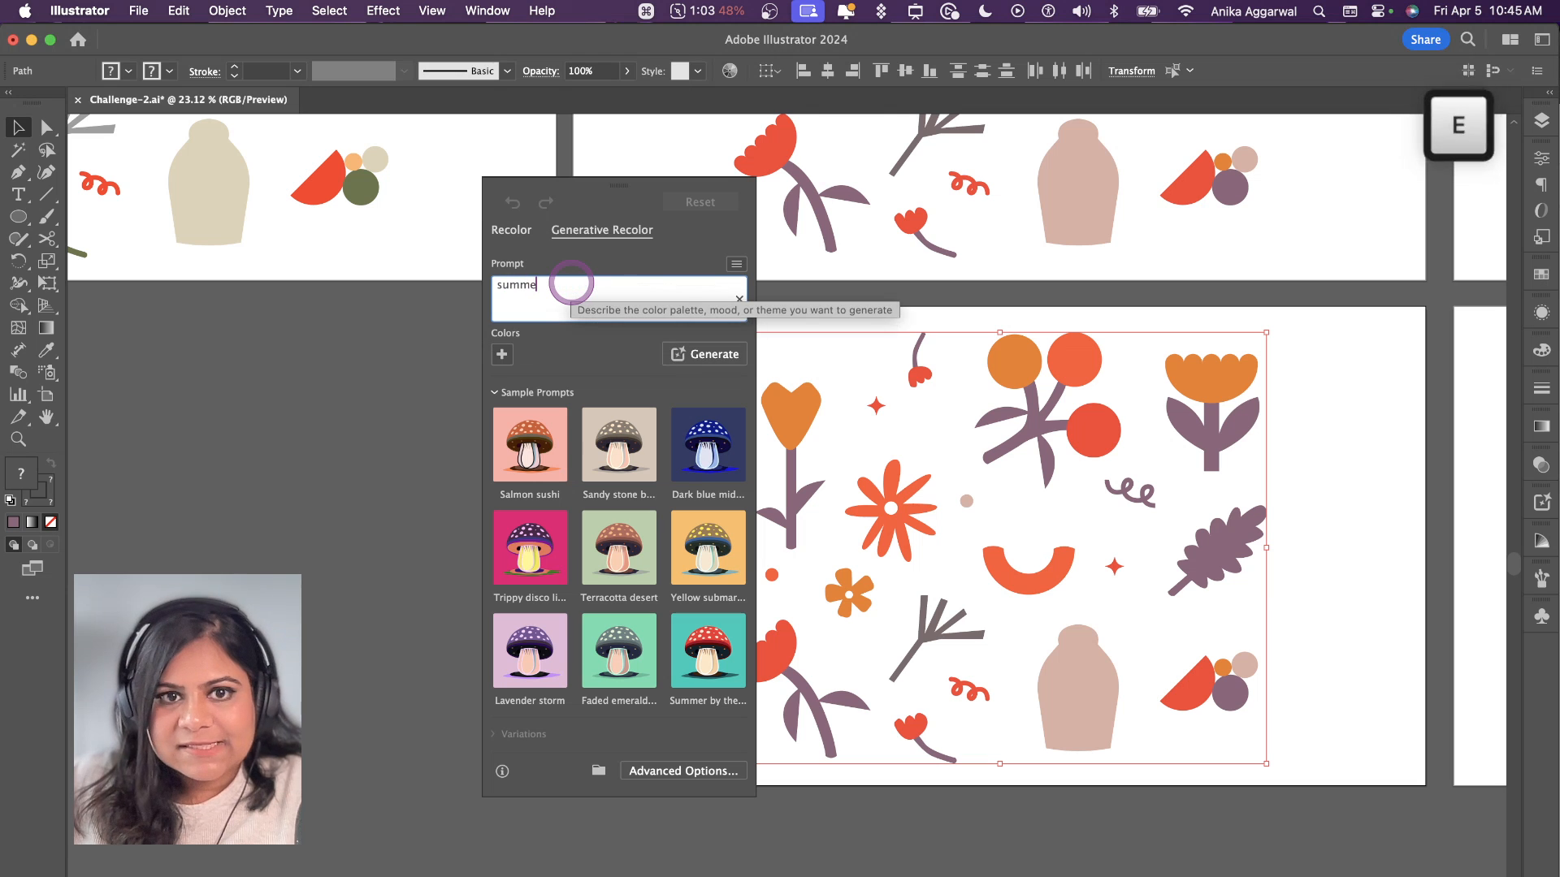
type("r island")
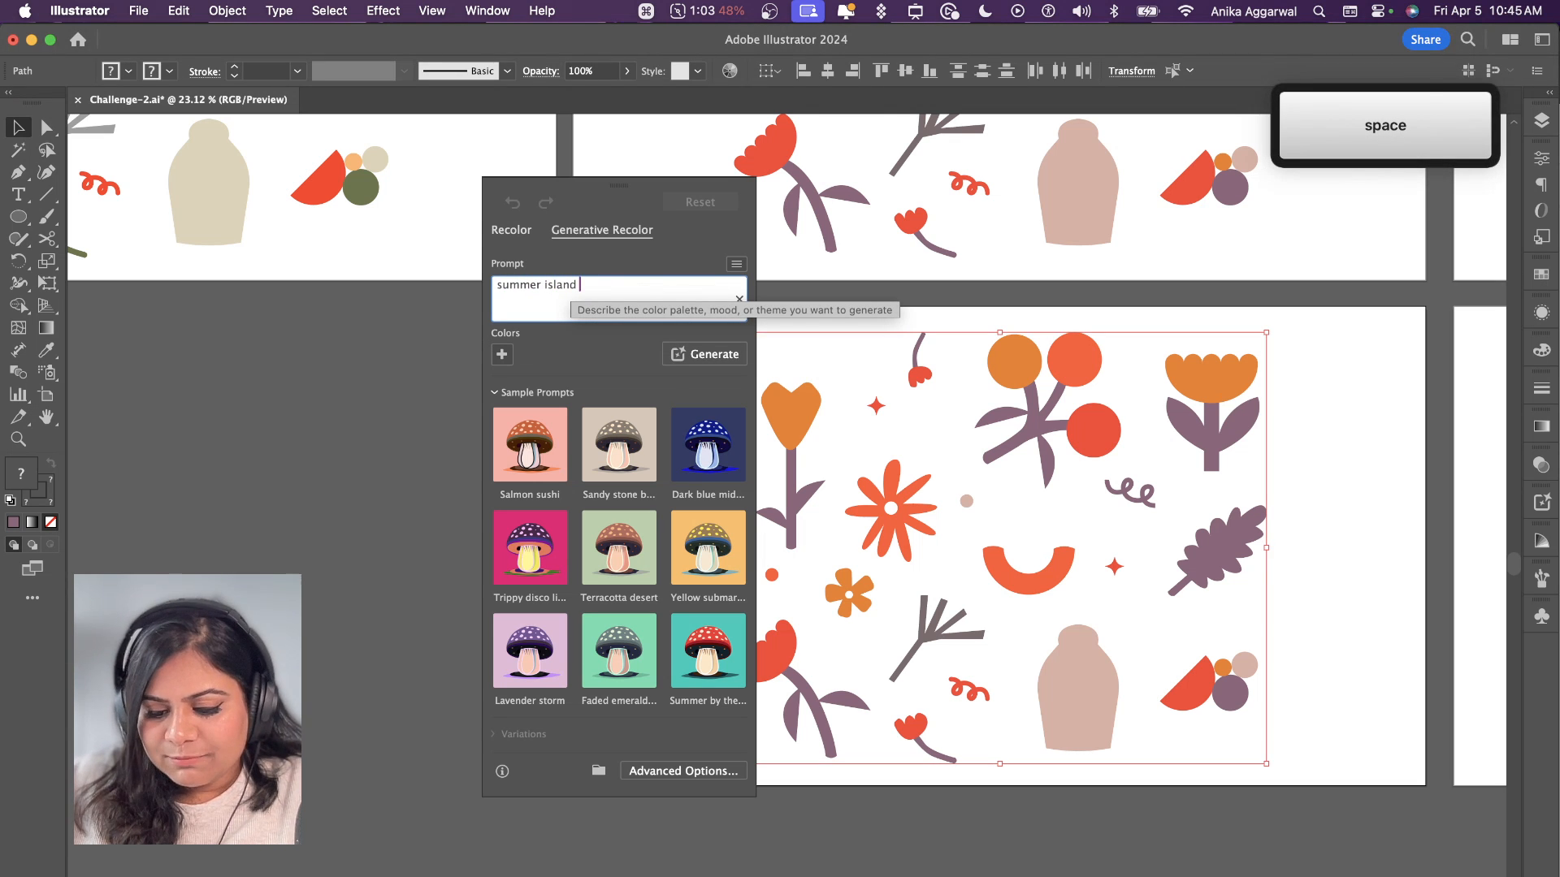
type(" pastel")
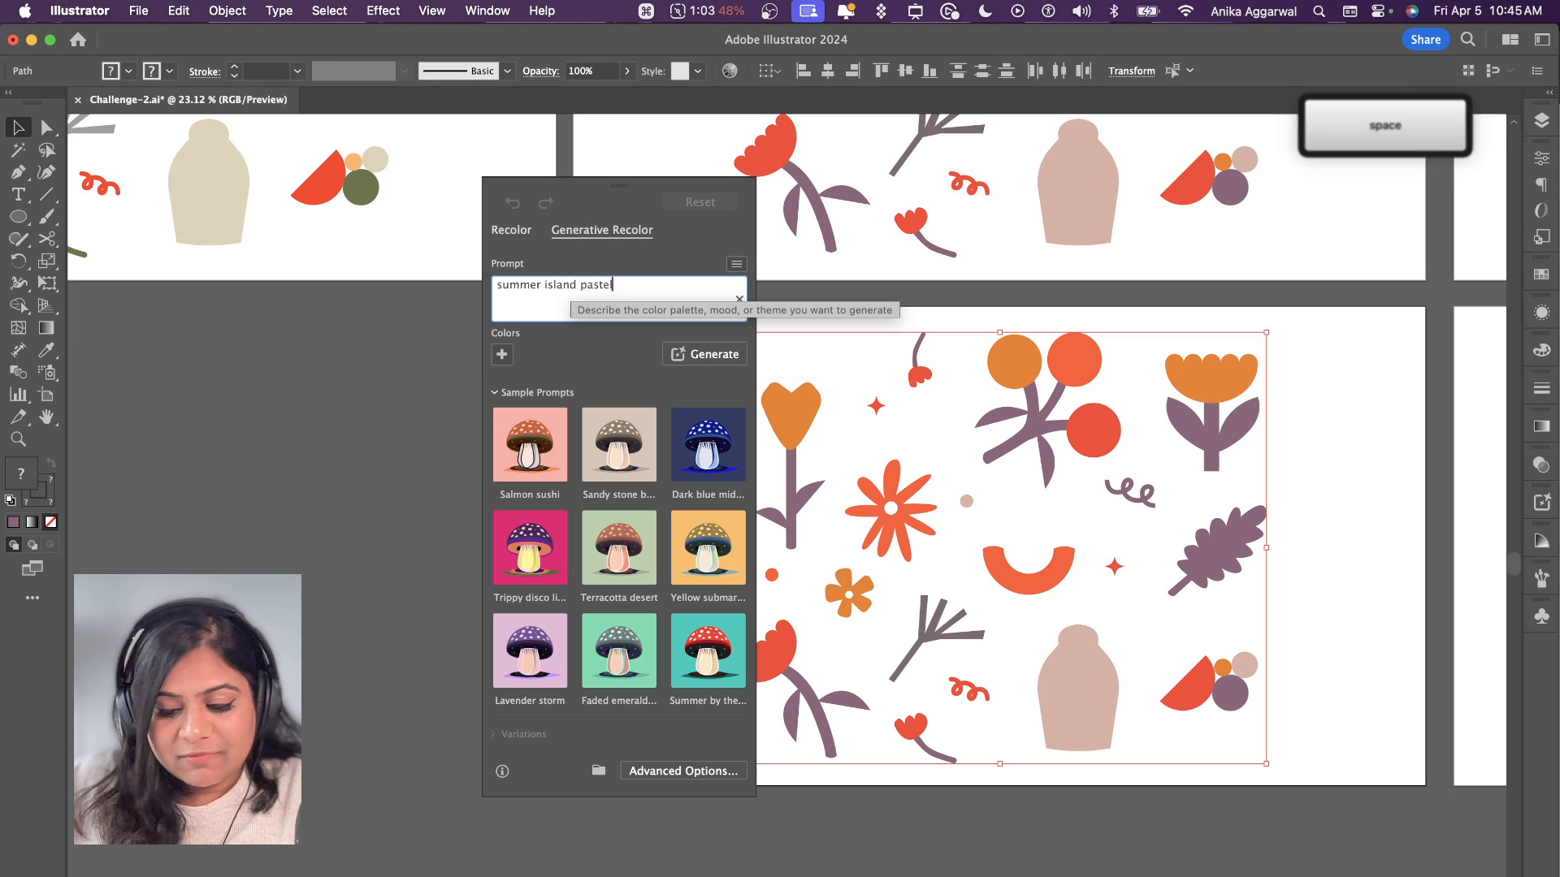
left_click(692, 359)
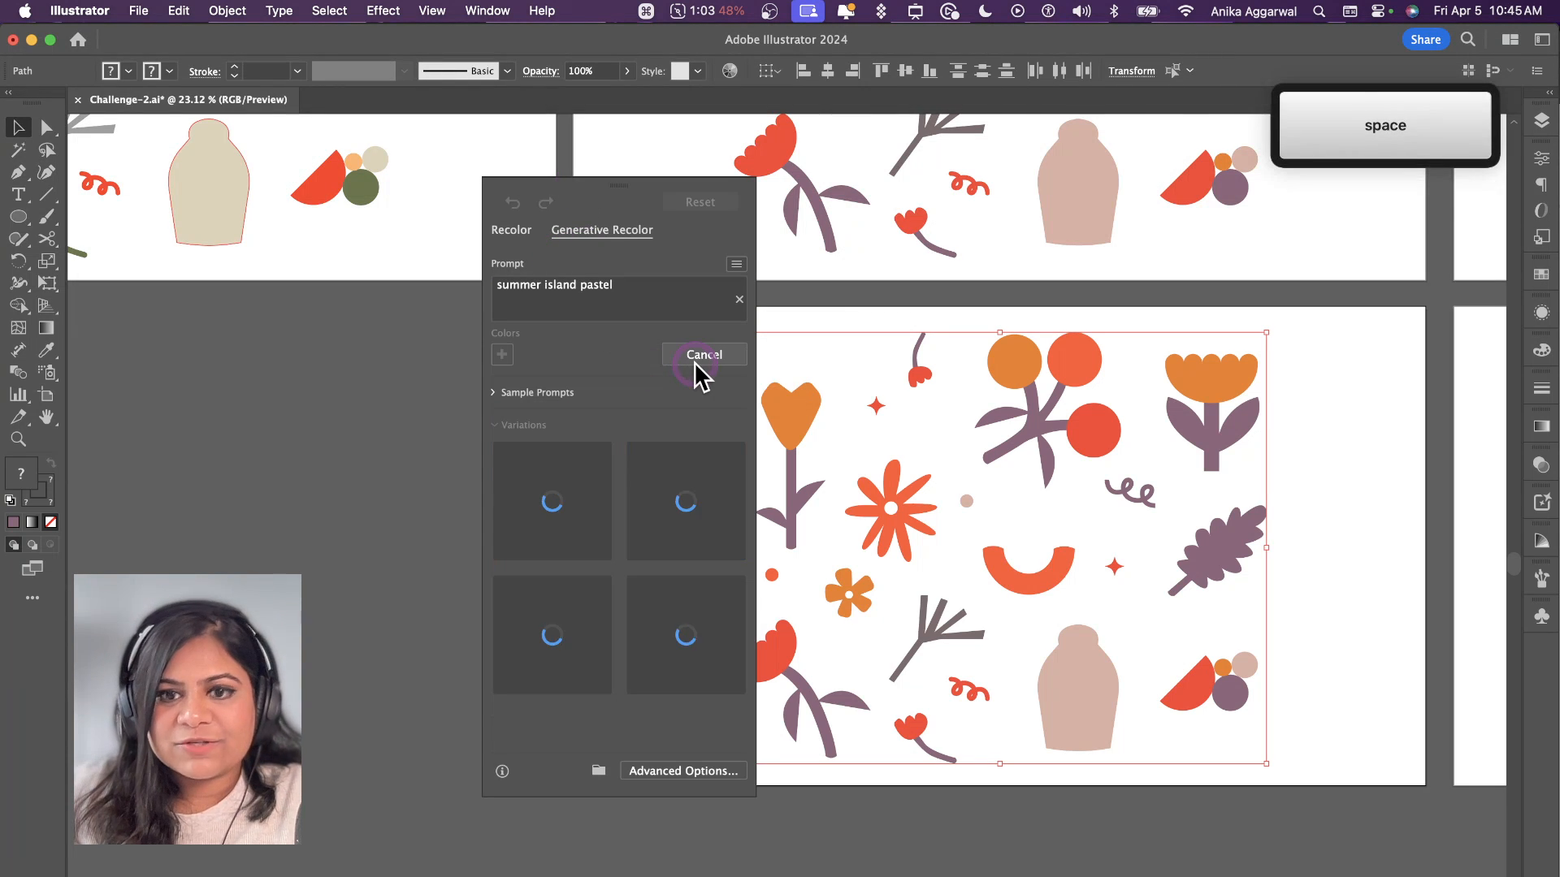
left_click(604, 407)
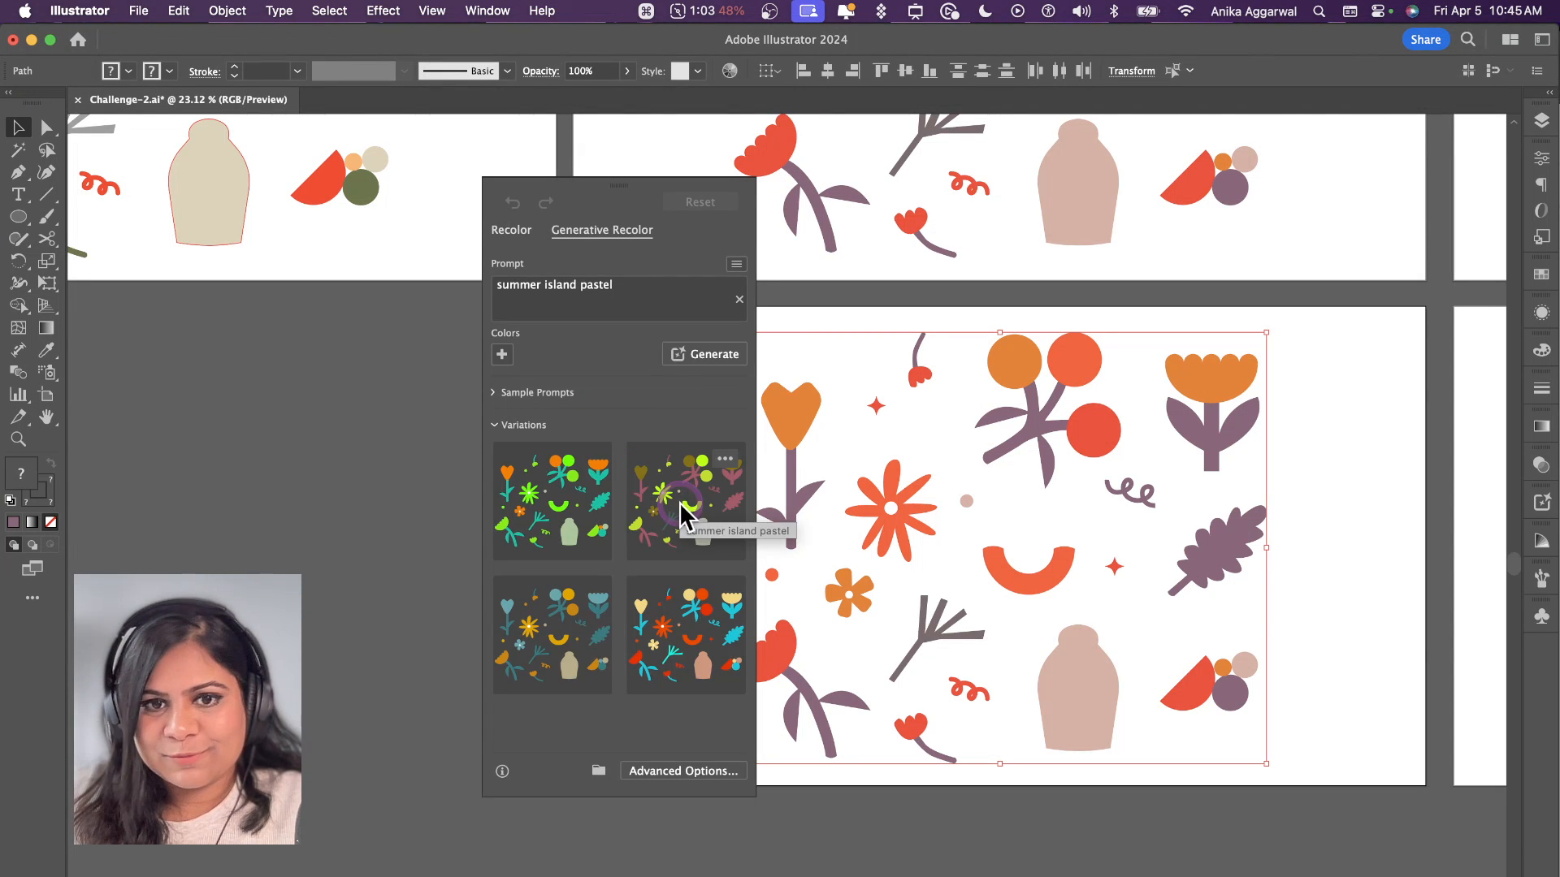
Step: Try the first summer island pastel variations on the artwork, including the olive-and-lime and orange-and-teal palettes
left_click(577, 656)
left_click(672, 543)
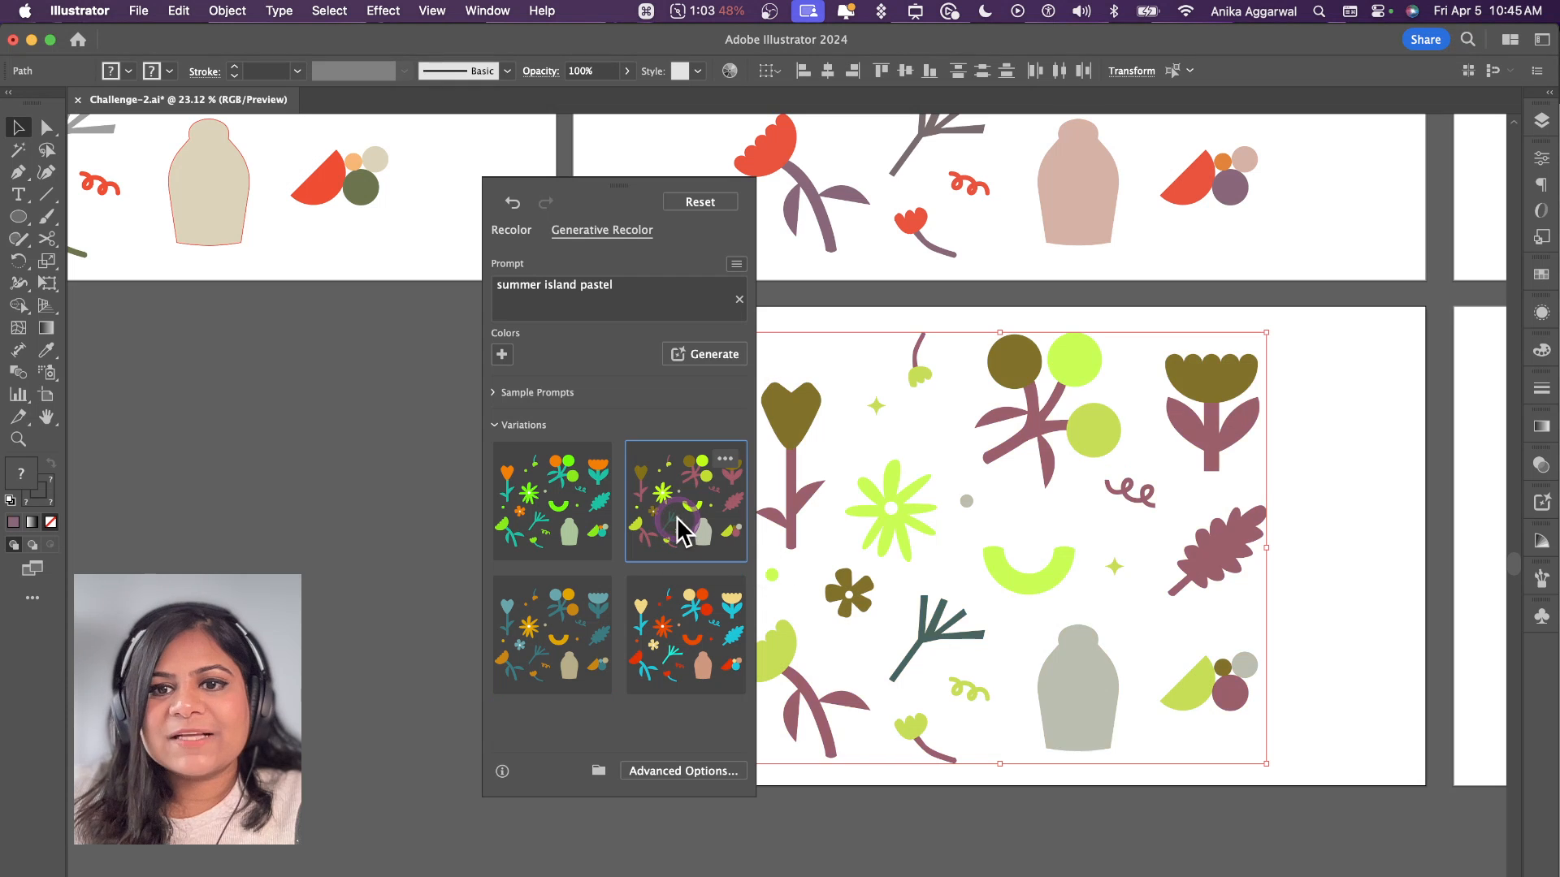
left_click(566, 515)
Step: Generate more "summer island pastel" variations and try the red-and-blue, teal-and-gold, olive-and-mauve and orange-and-green palettes on the artwork
left_click(683, 356)
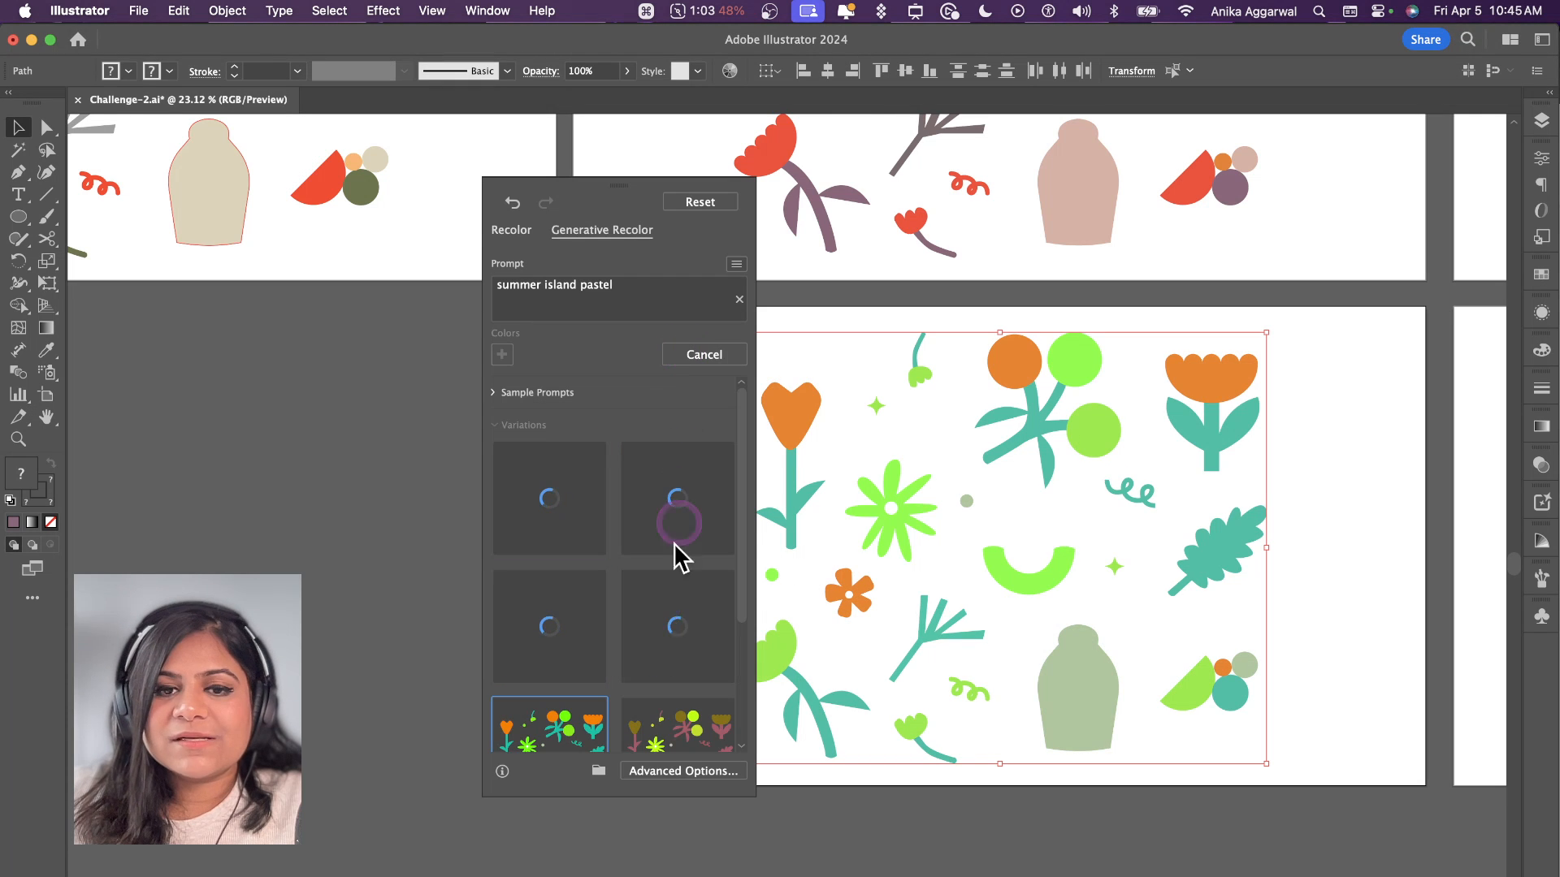
left_click(641, 635)
scroll(641, 638, "down", 2)
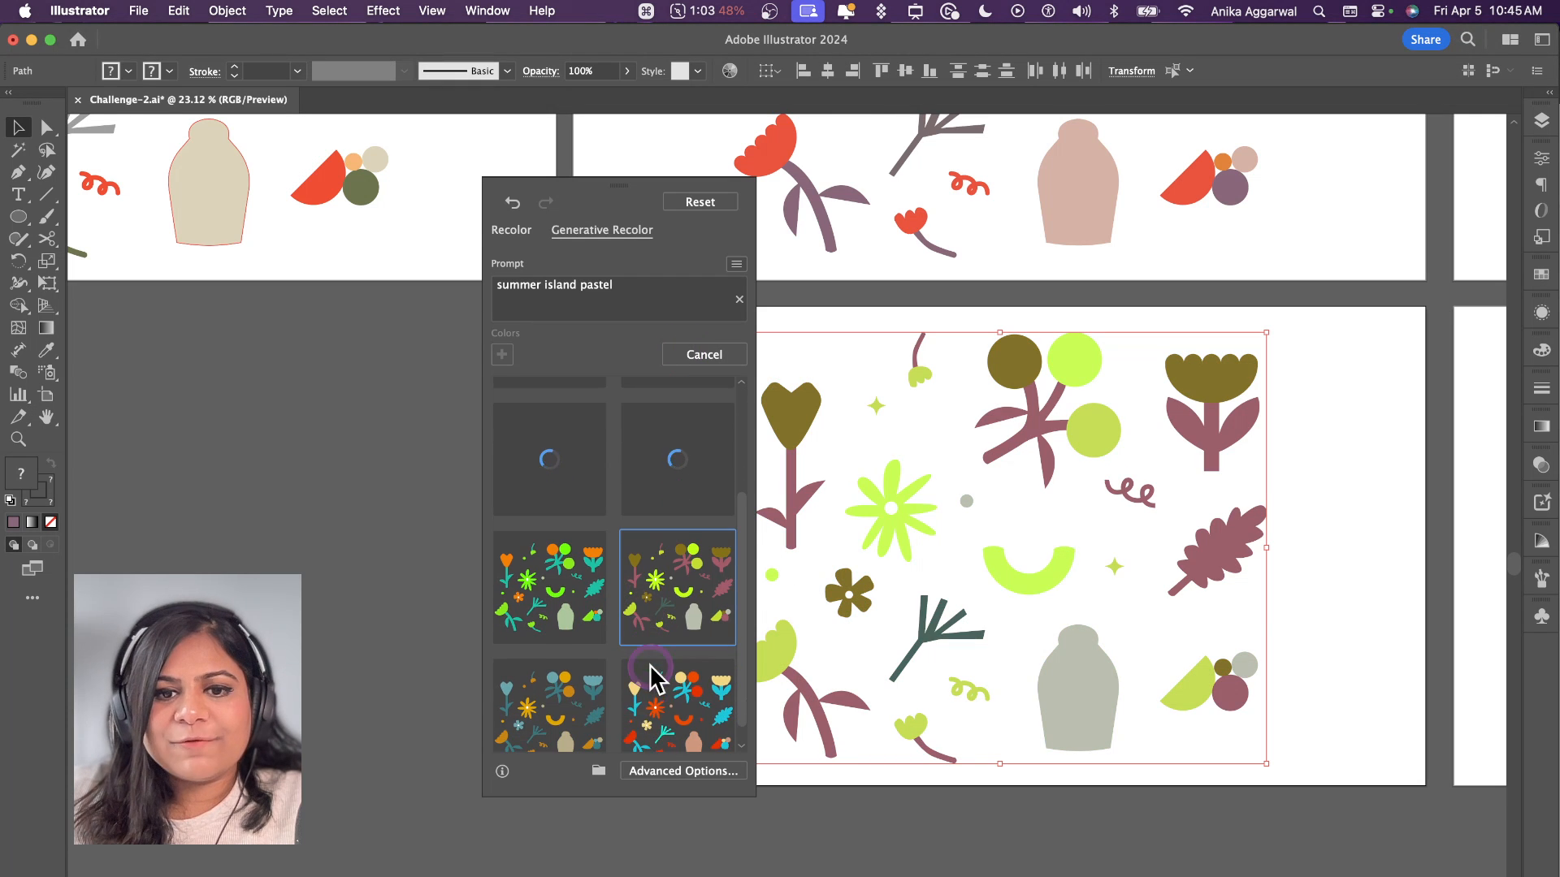
left_click(651, 698)
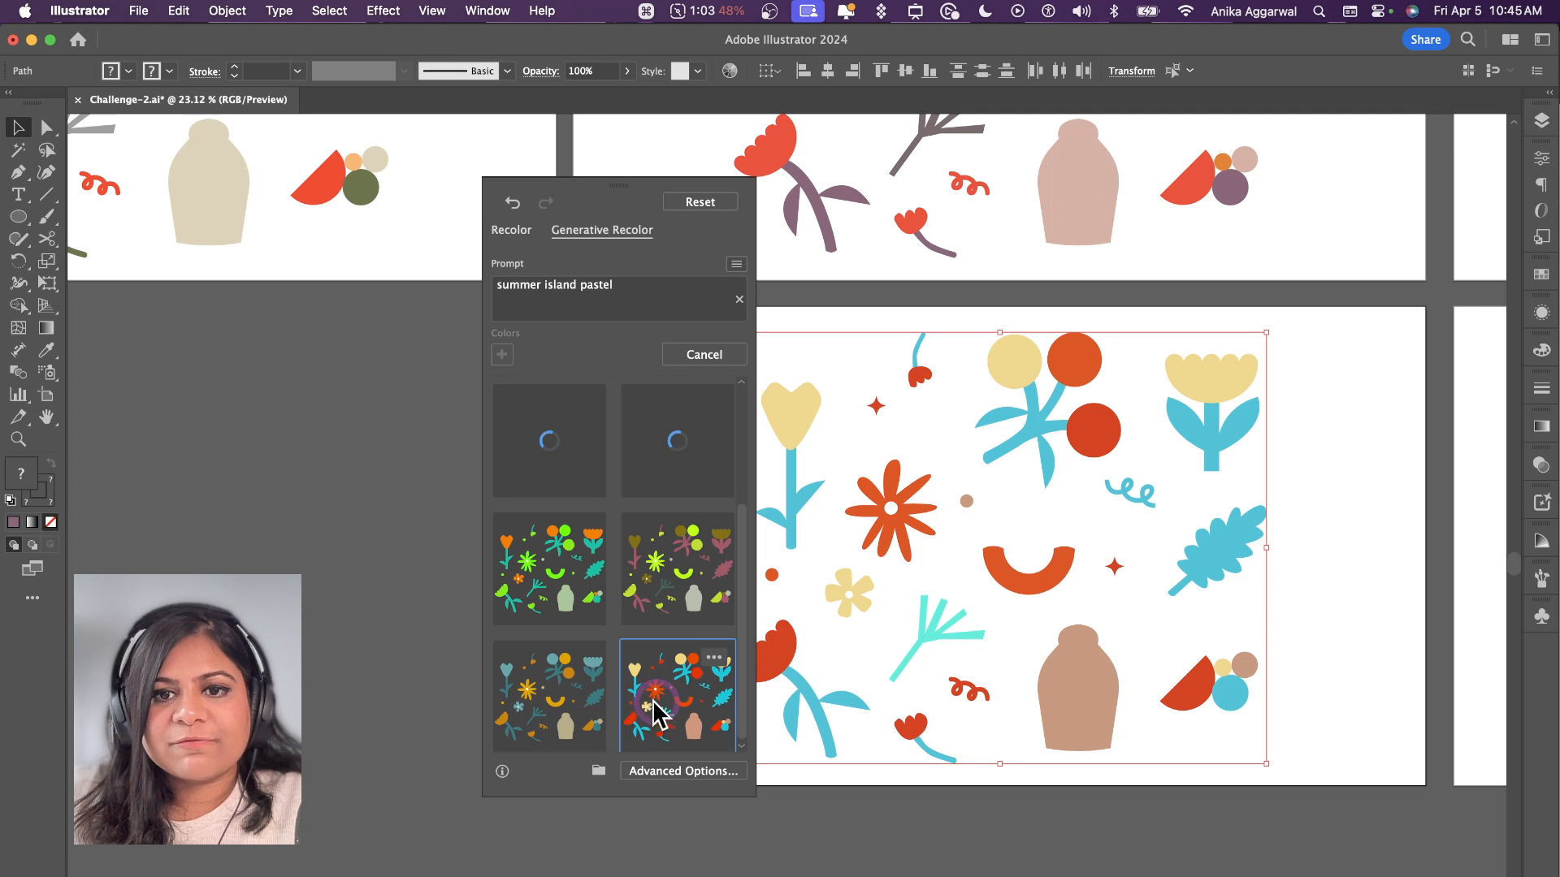
left_click(580, 697)
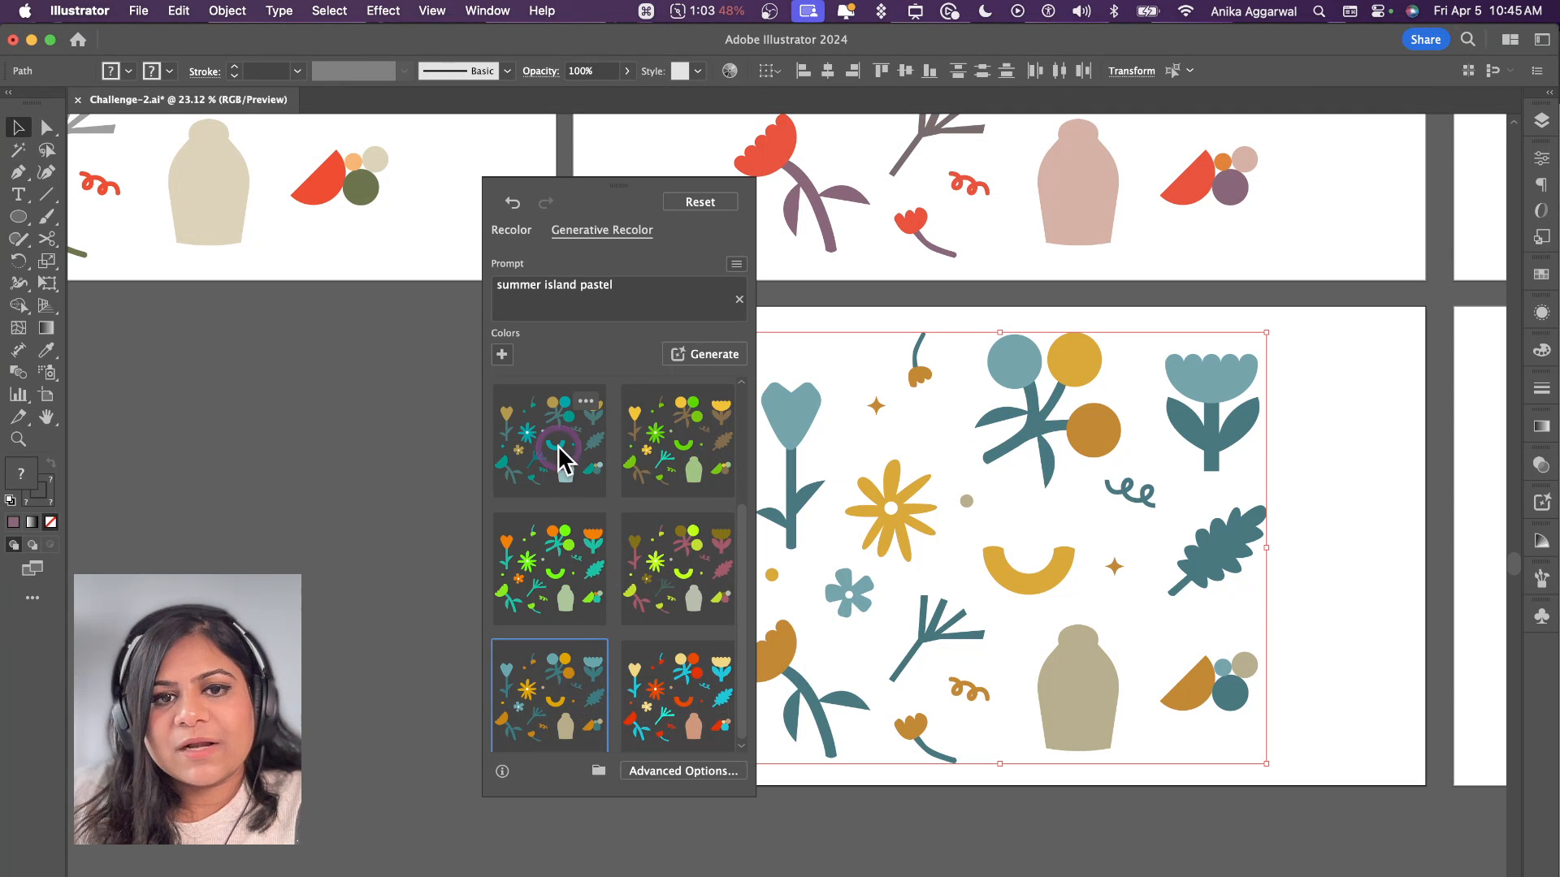
left_click(658, 455)
left_click(654, 550)
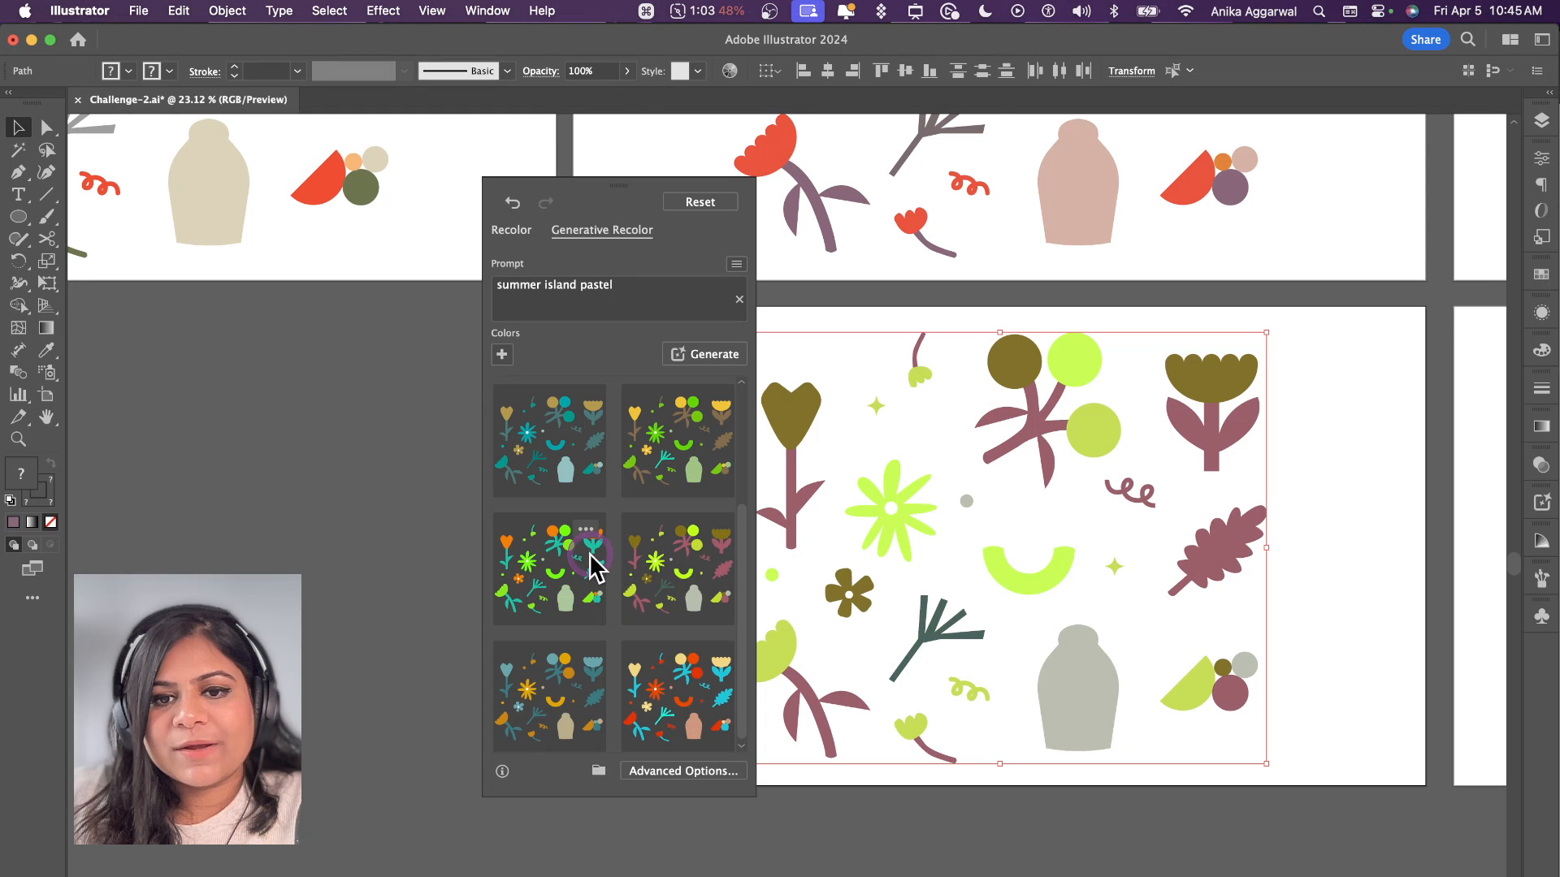
left_click(591, 561)
Step: Replace the Generative Recolor prompt with "bubblegum forest" and generate new colour variations
left_click(516, 298)
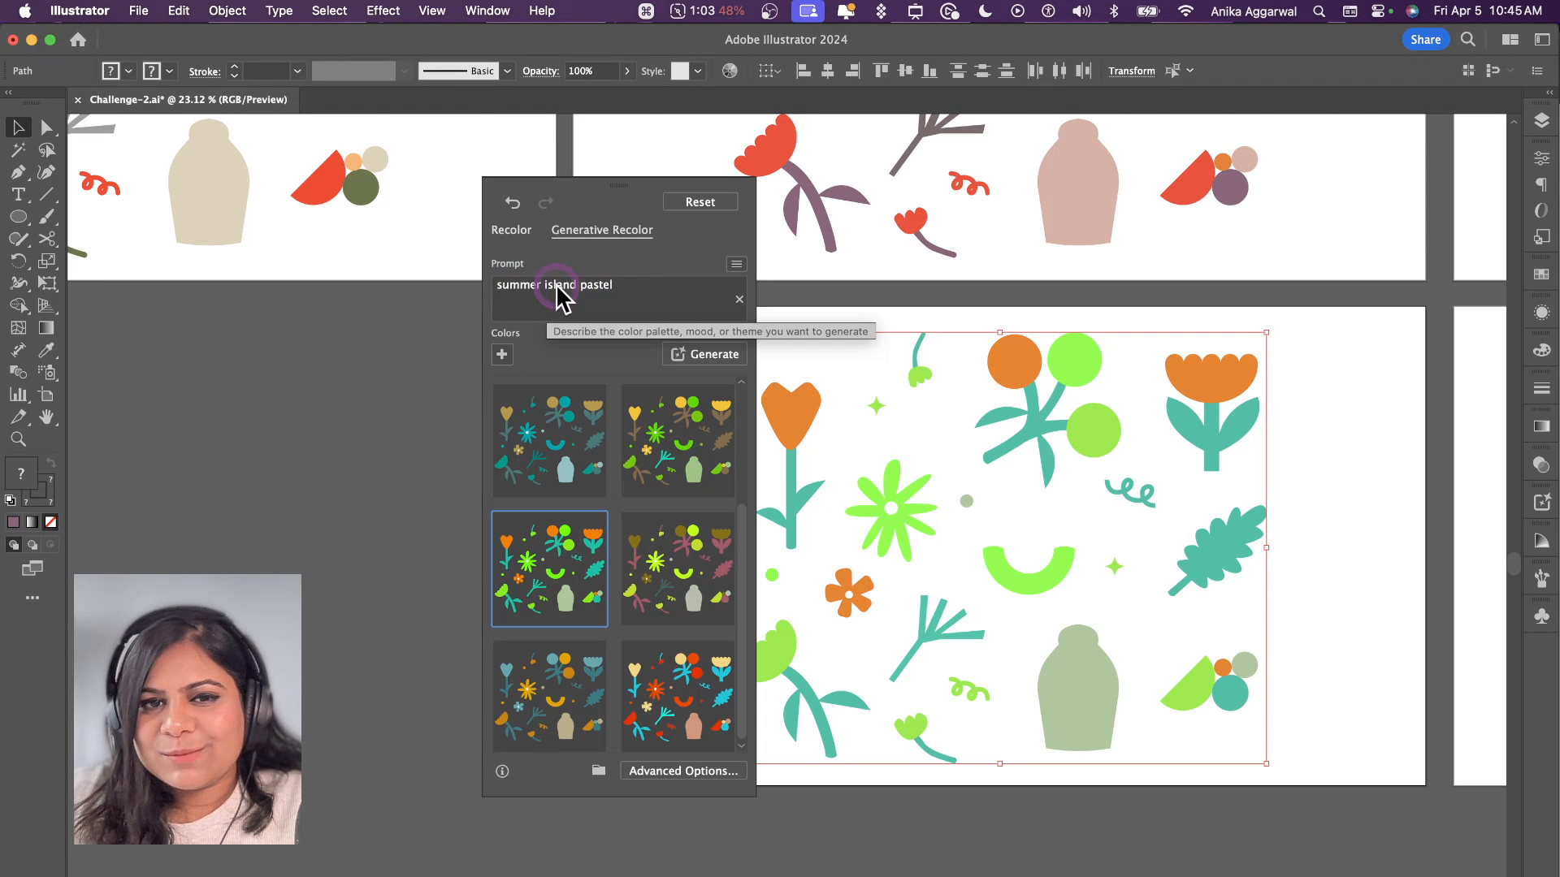
left_click_drag(622, 299, 455, 291)
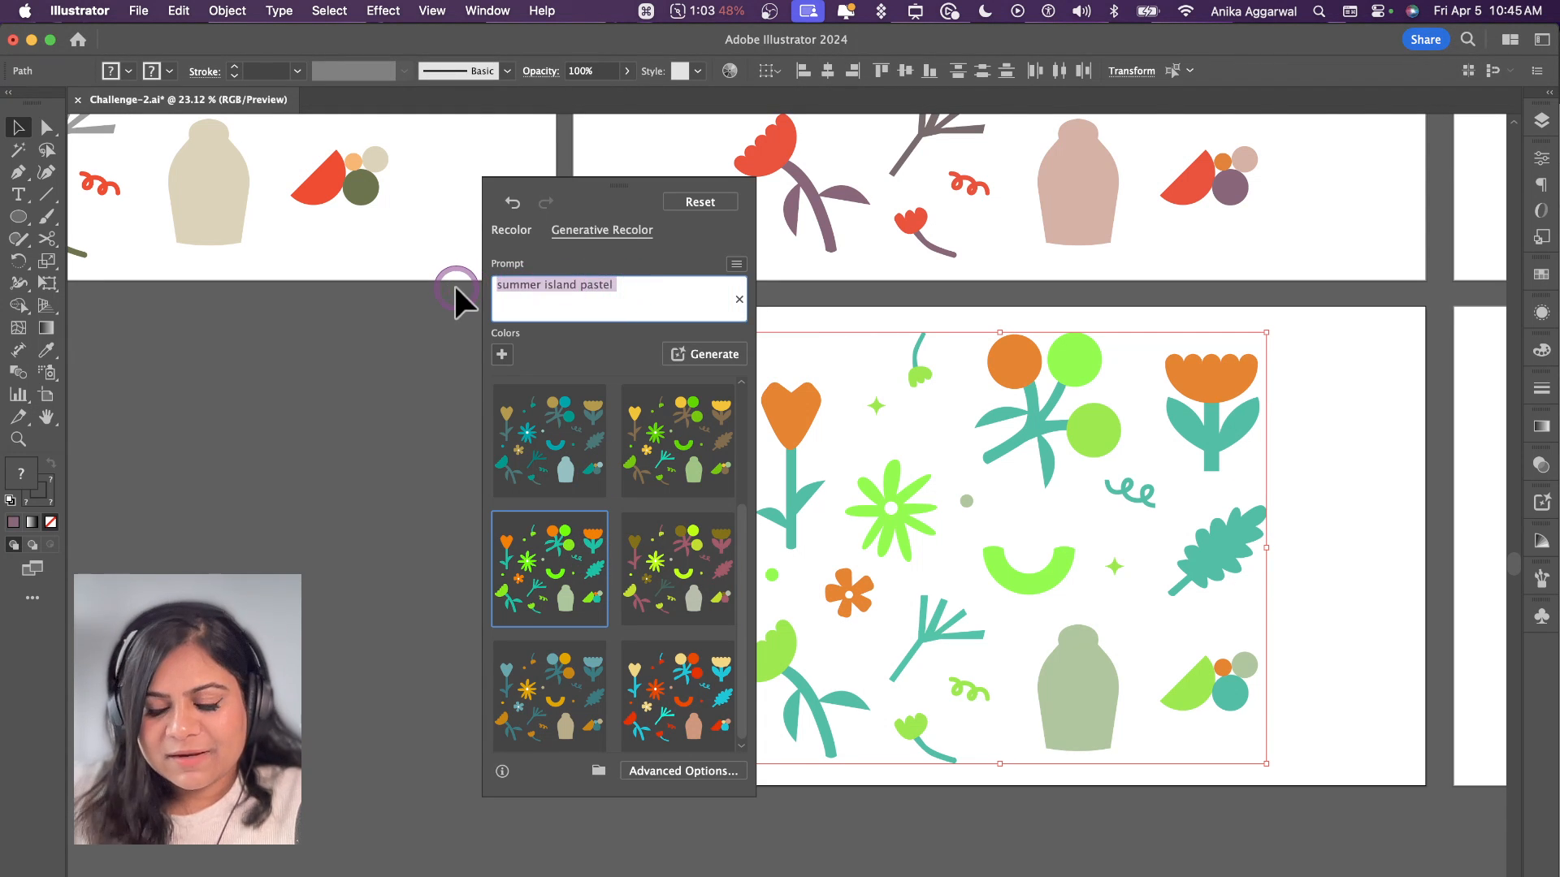
type("bubblefu")
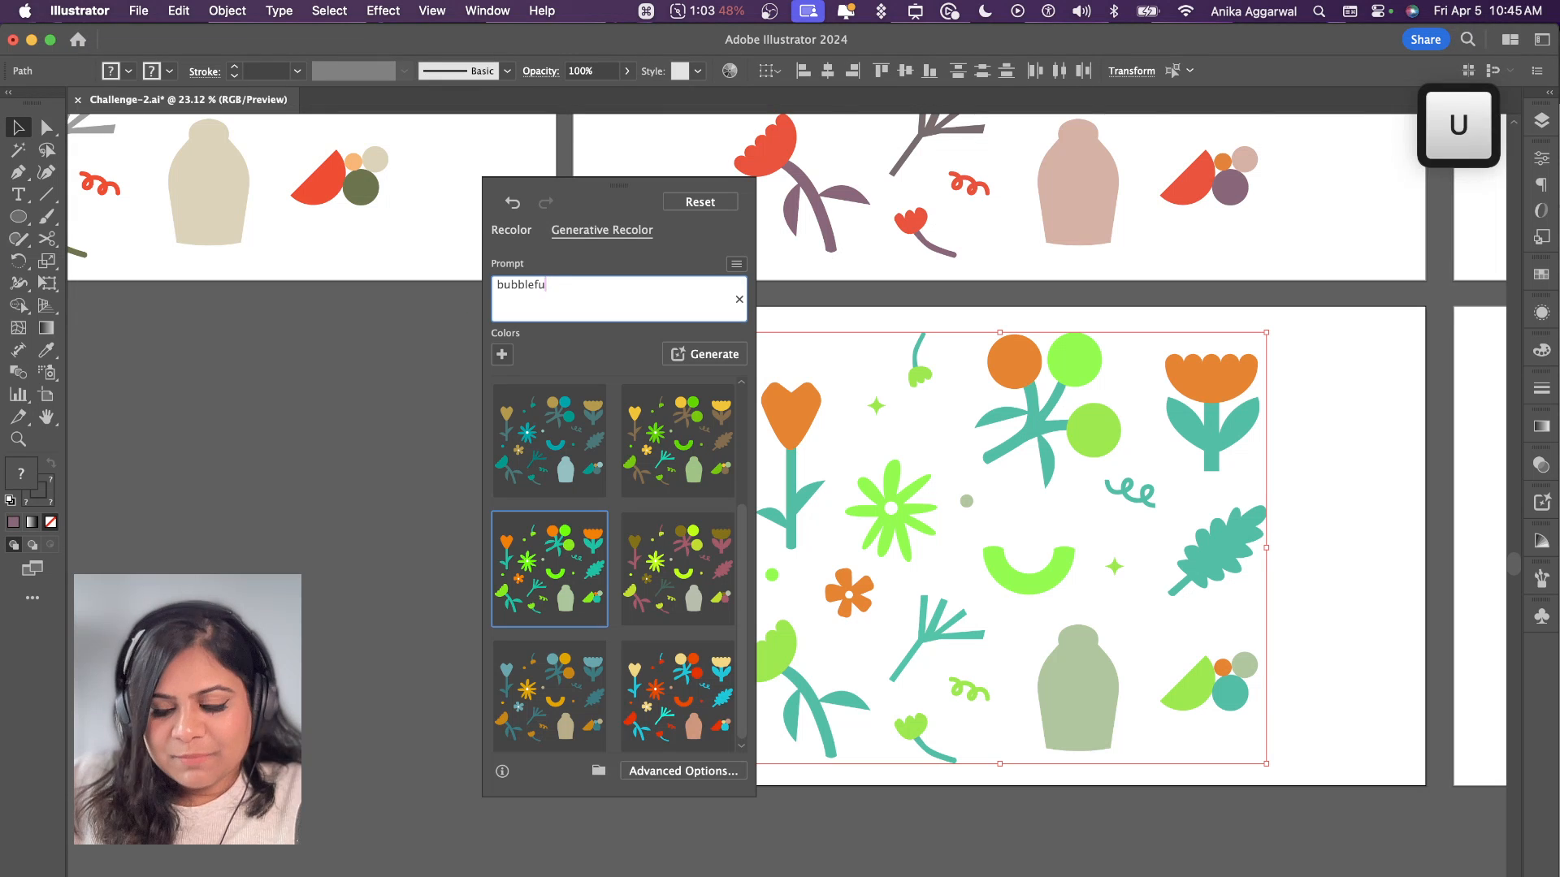
key("BackSpace")
key("BackSpace")
type("gum oo")
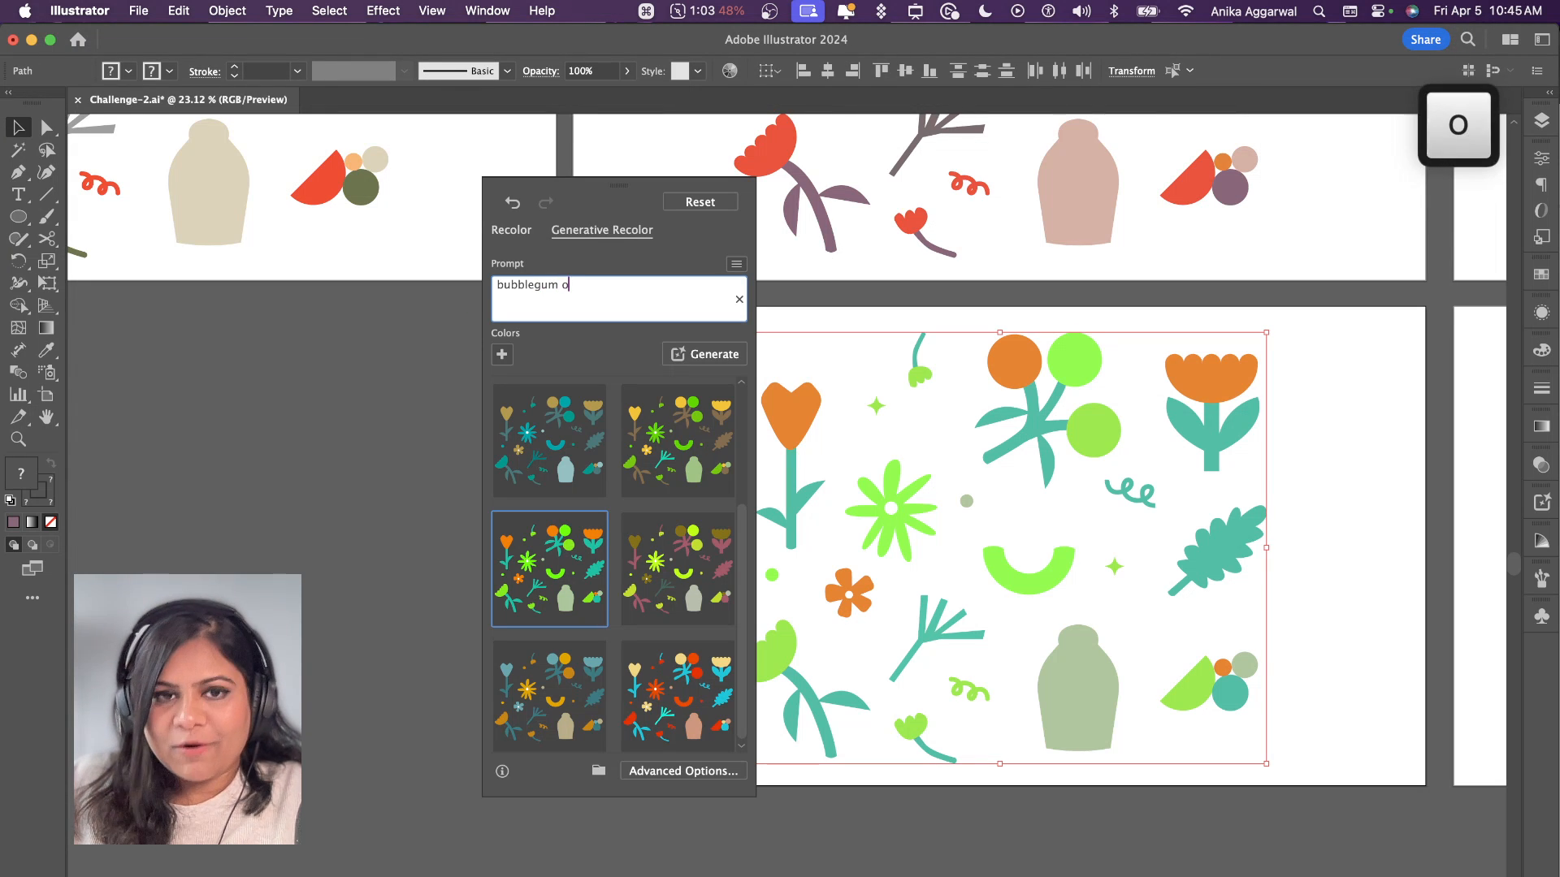
key("BackSpace")
key("BackSpace")
type("forest")
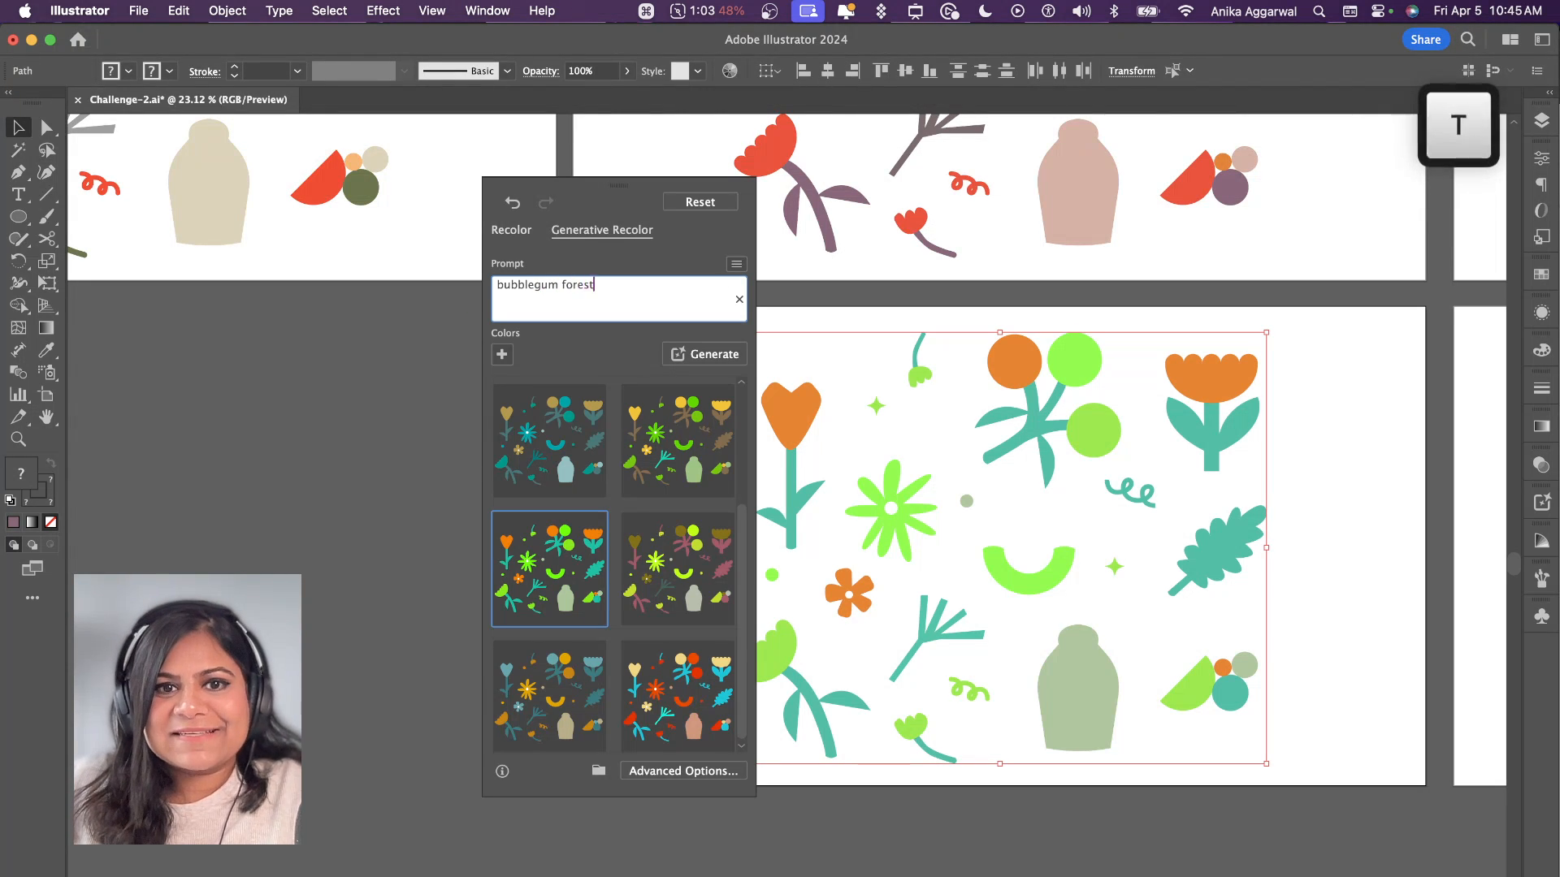
key("Return")
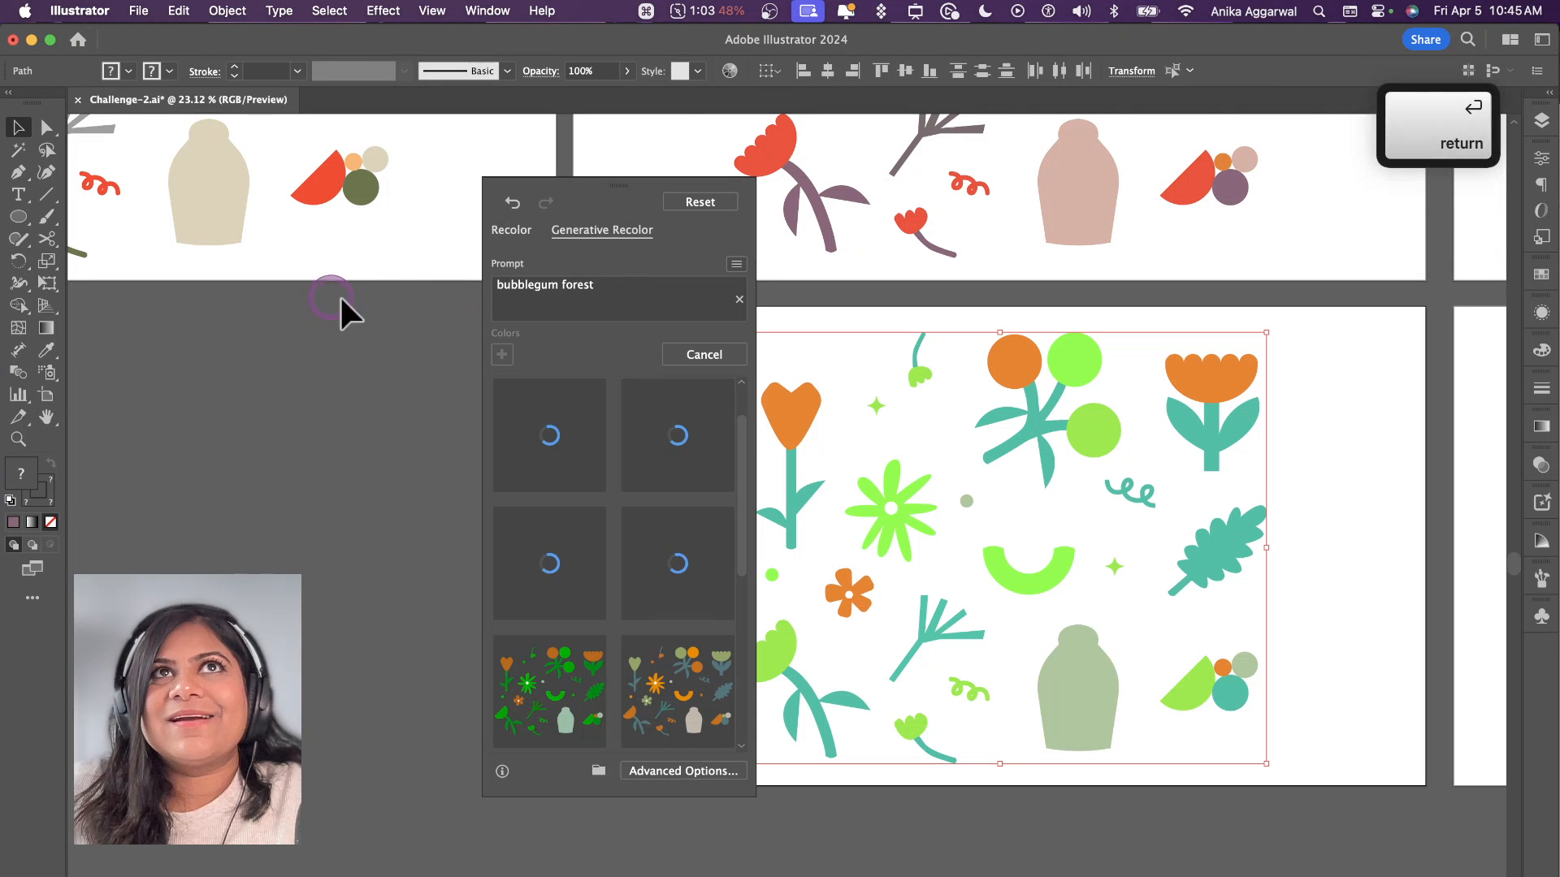
Step: Compare the bubblegum forest variations and apply the orange, ochre and olive palette with the mint branch, leaving the artwork deselected
left_click_drag(582, 195, 530, 184)
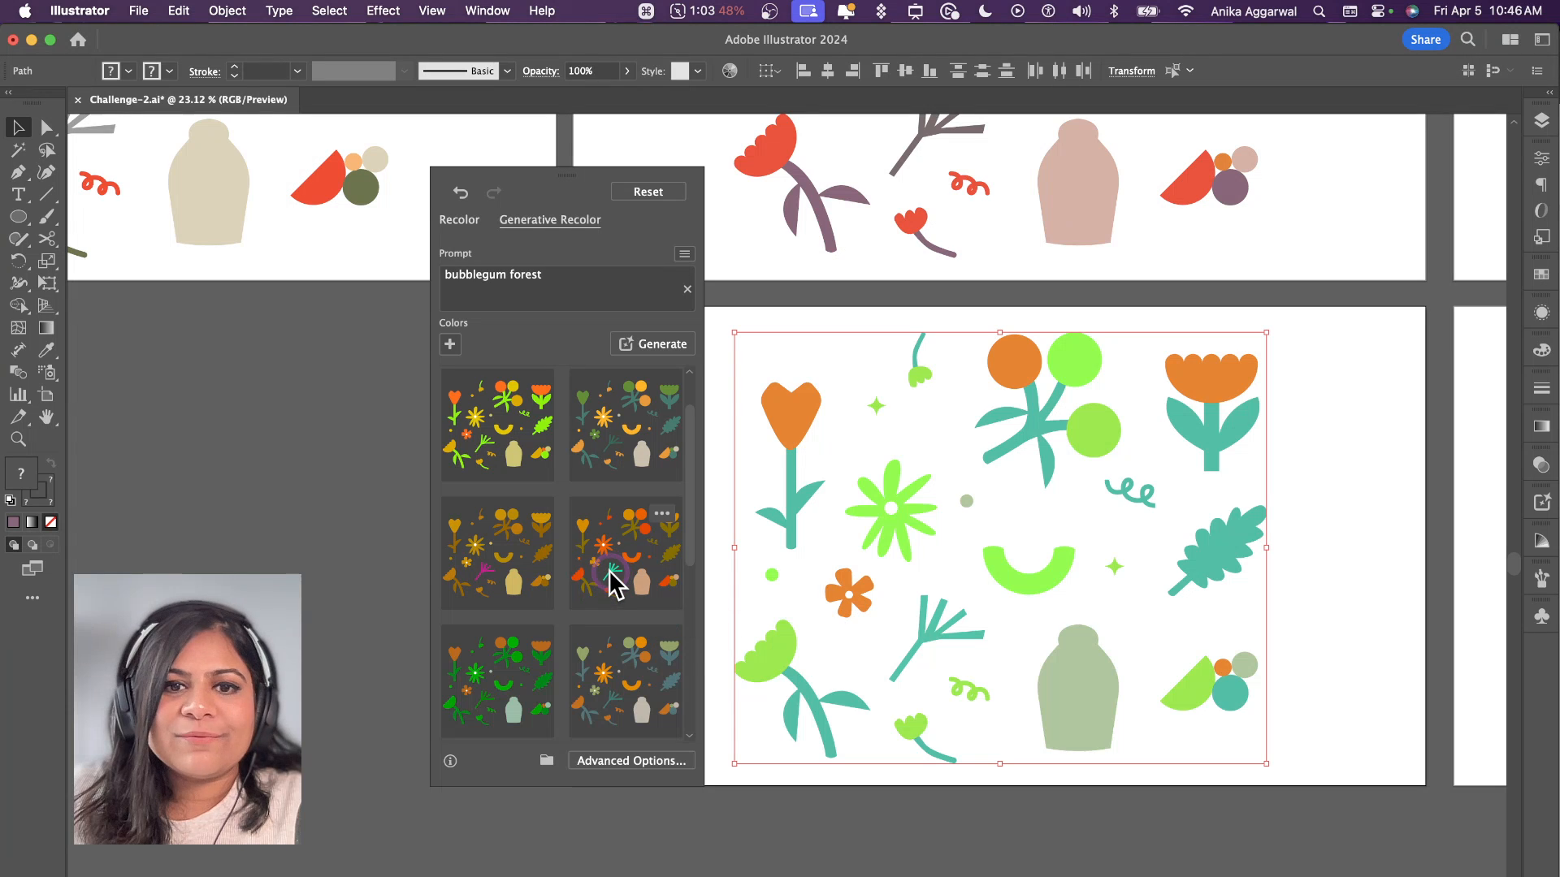
left_click(611, 578)
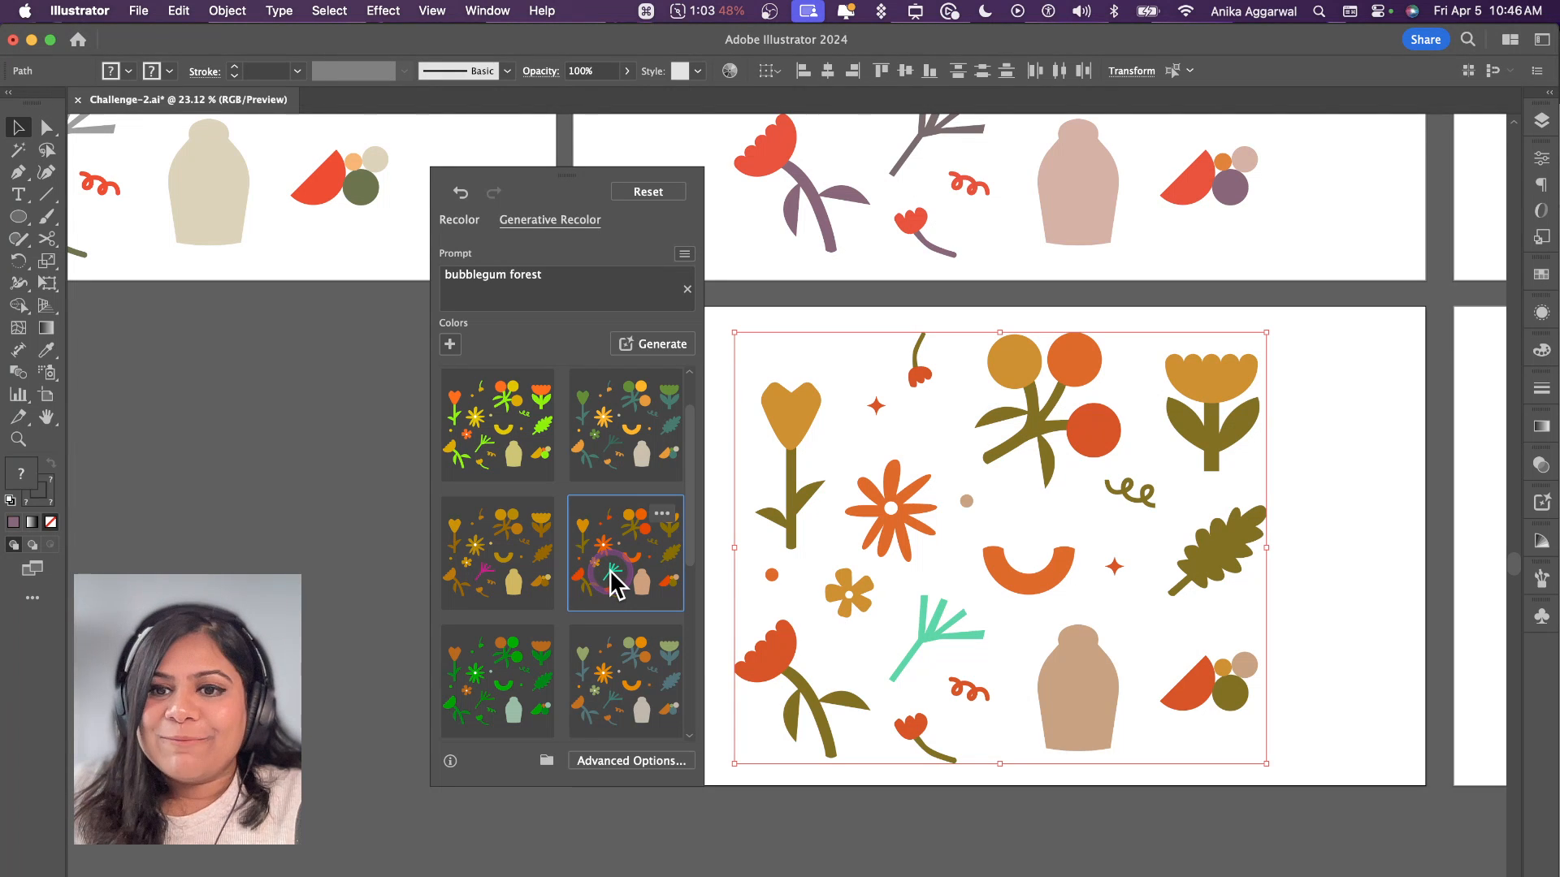
left_click(599, 442)
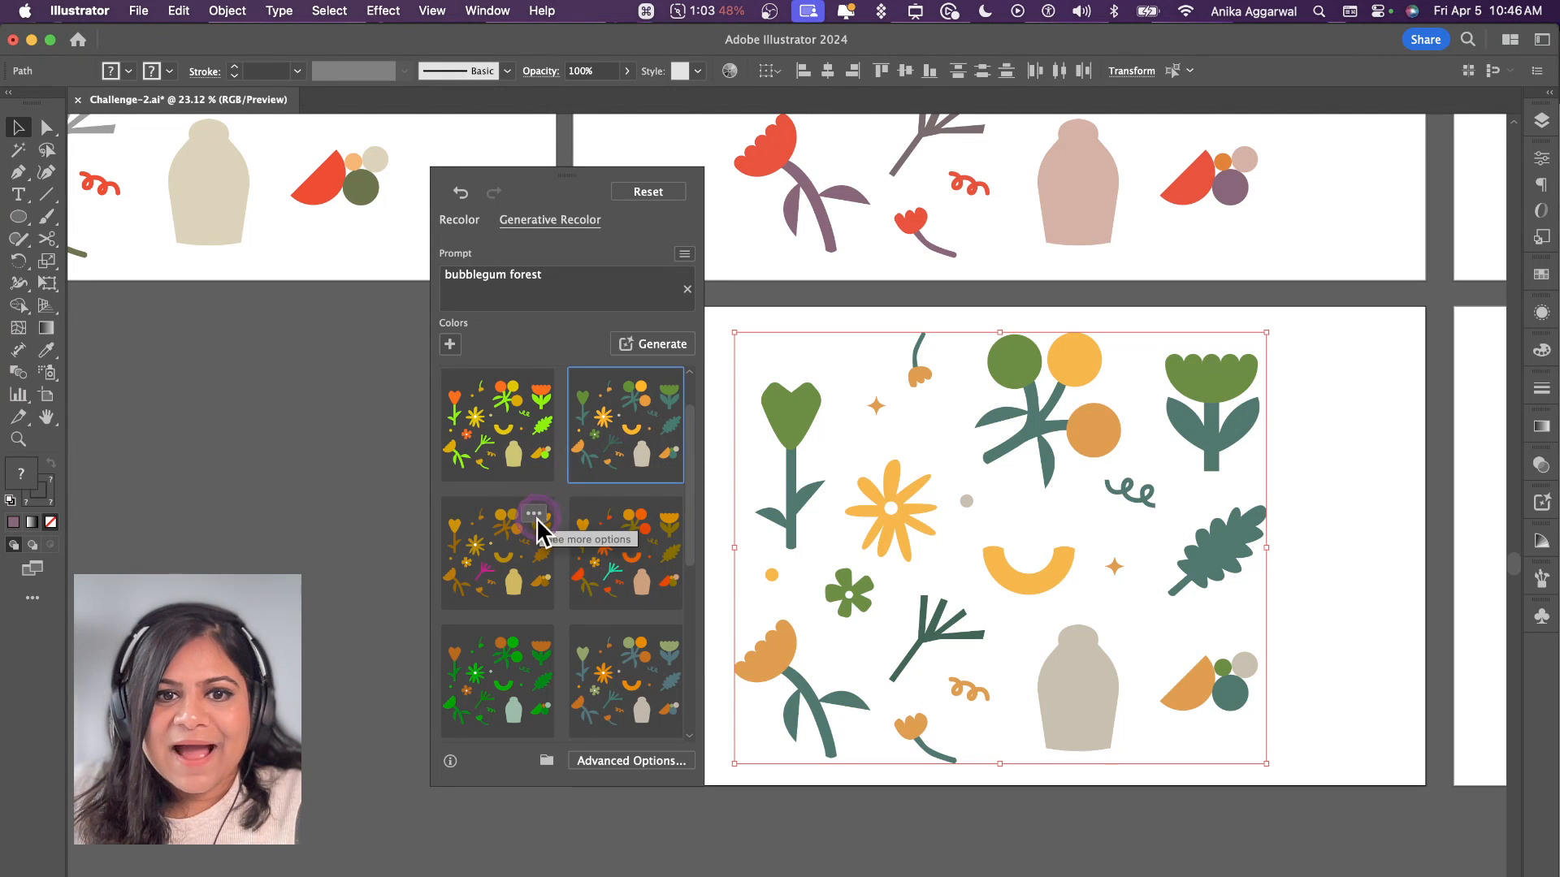
left_click(528, 553)
left_click(590, 567)
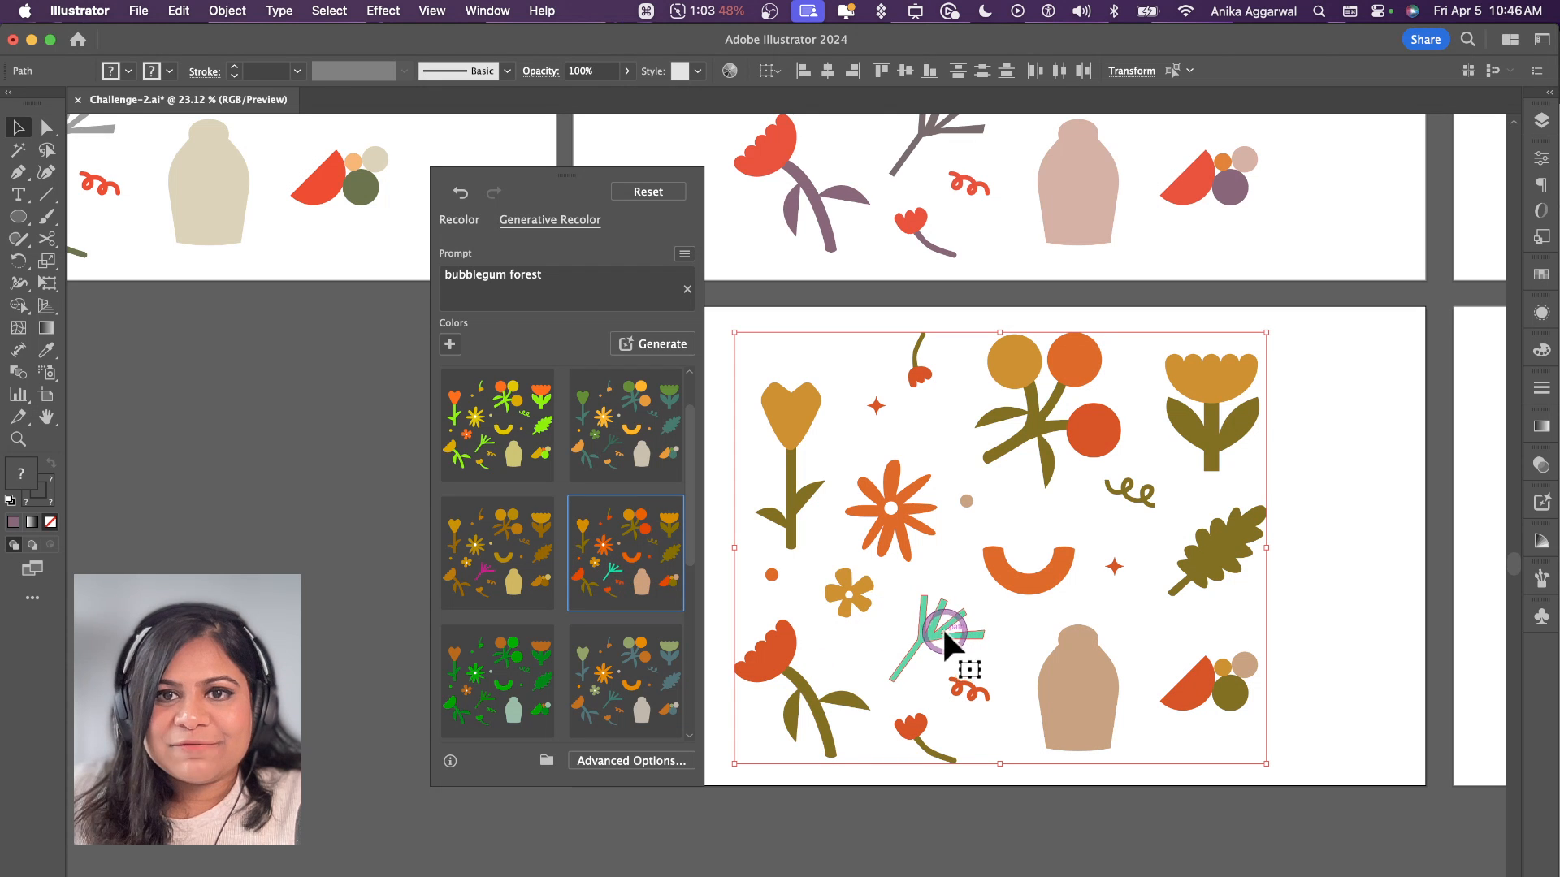
left_click(1339, 512)
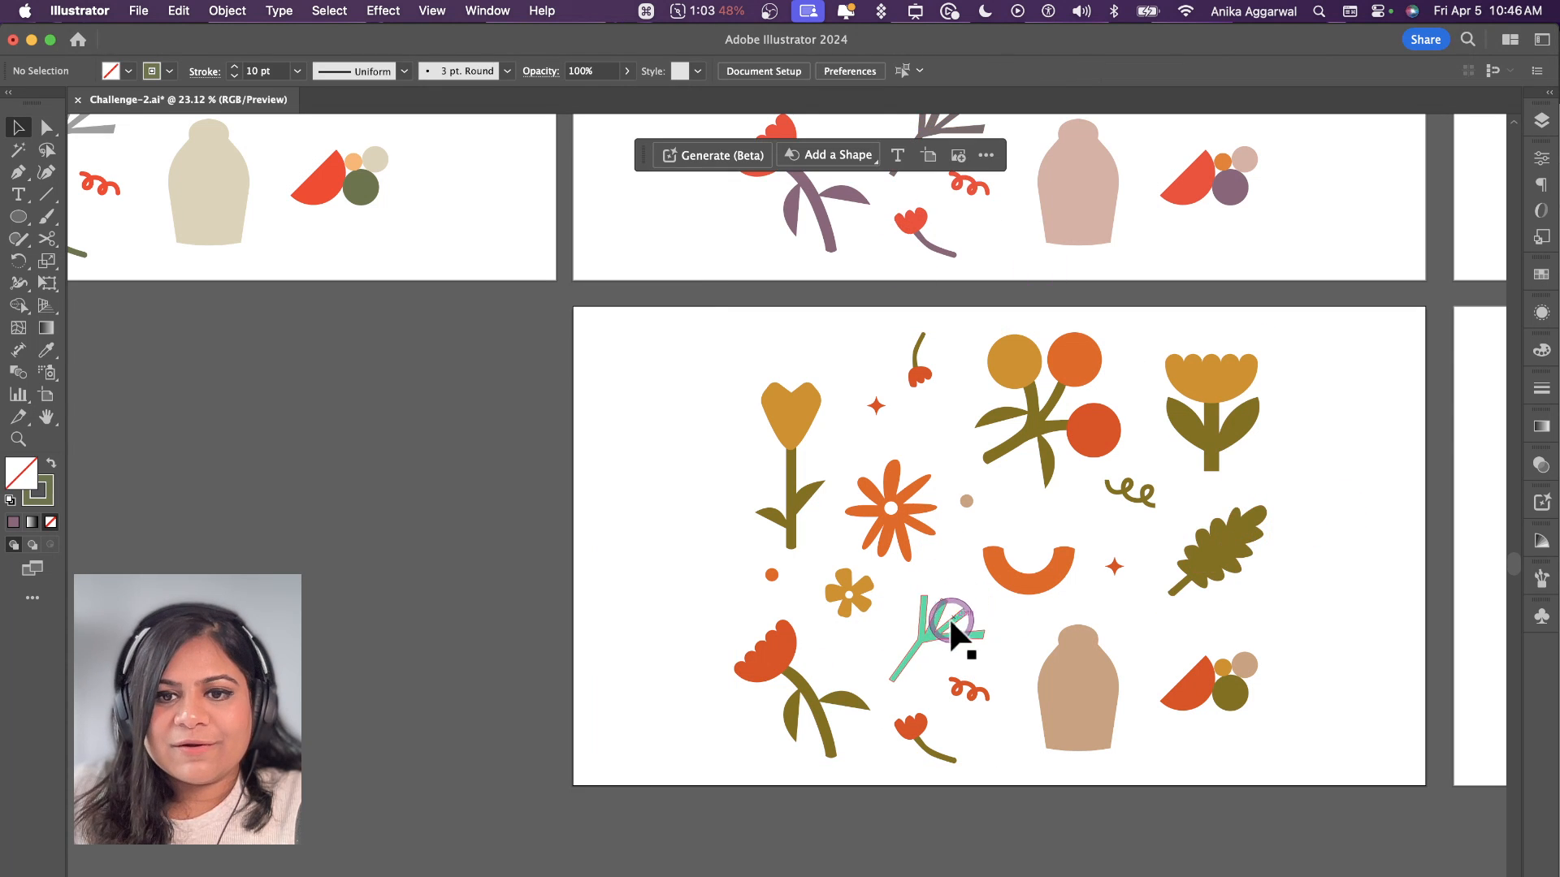
Step: Recolour the mint branch on the bubblegum forest artboard with the olive sampled from the berry stem
left_click(947, 619)
key("i")
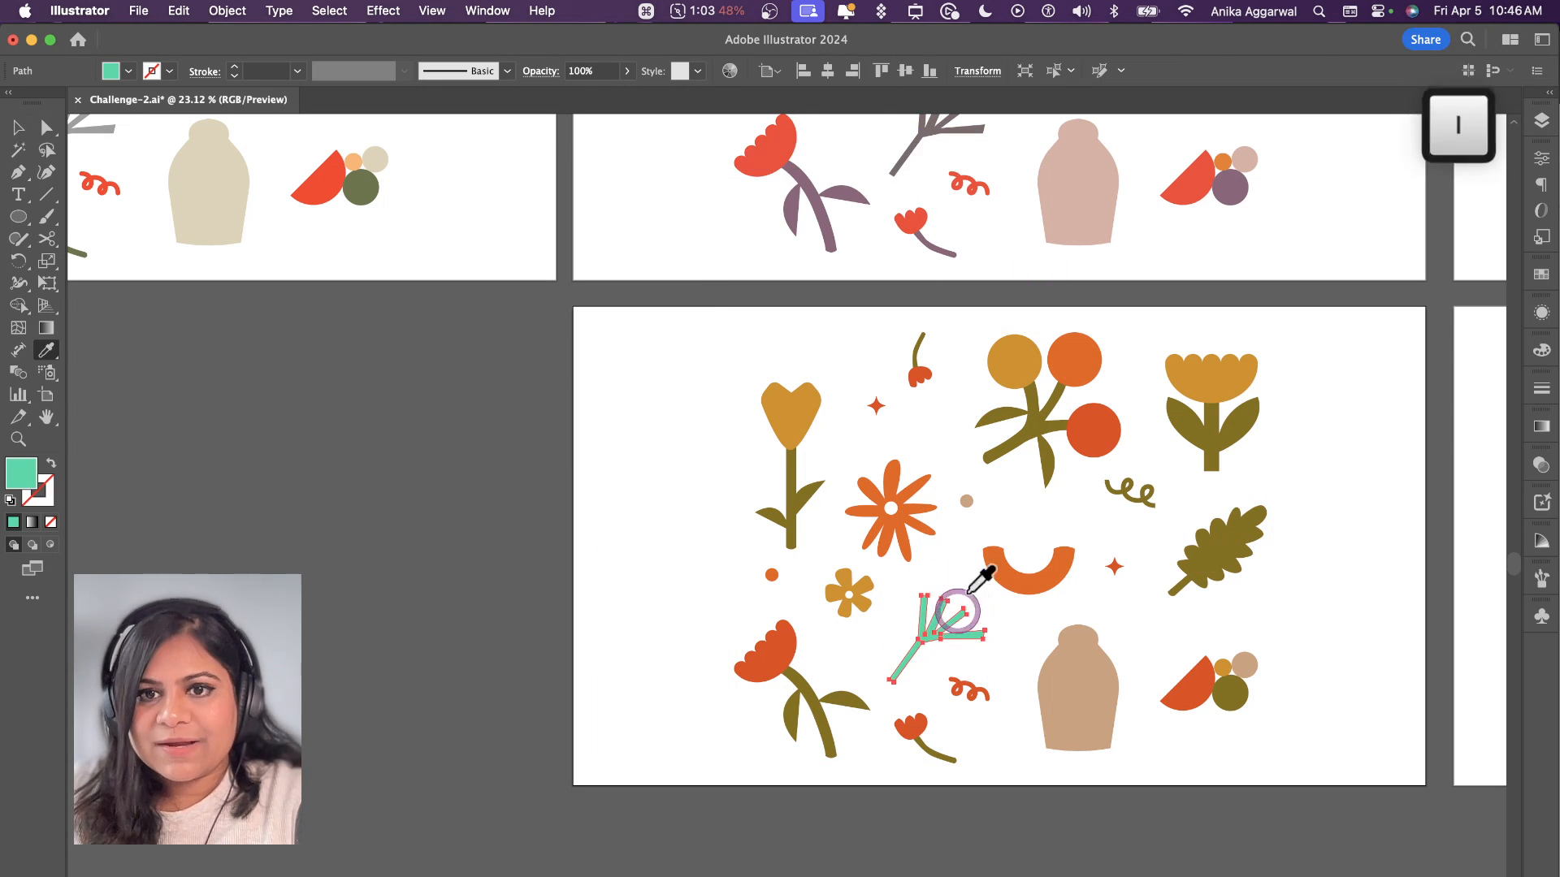
left_click(1039, 388)
key("v")
left_click(1353, 530)
Step: Recolour the branch on the artboard above with the purple sampled from its berry stem
scroll(1227, 496, "up", 5)
scroll(1227, 496, "right", 2)
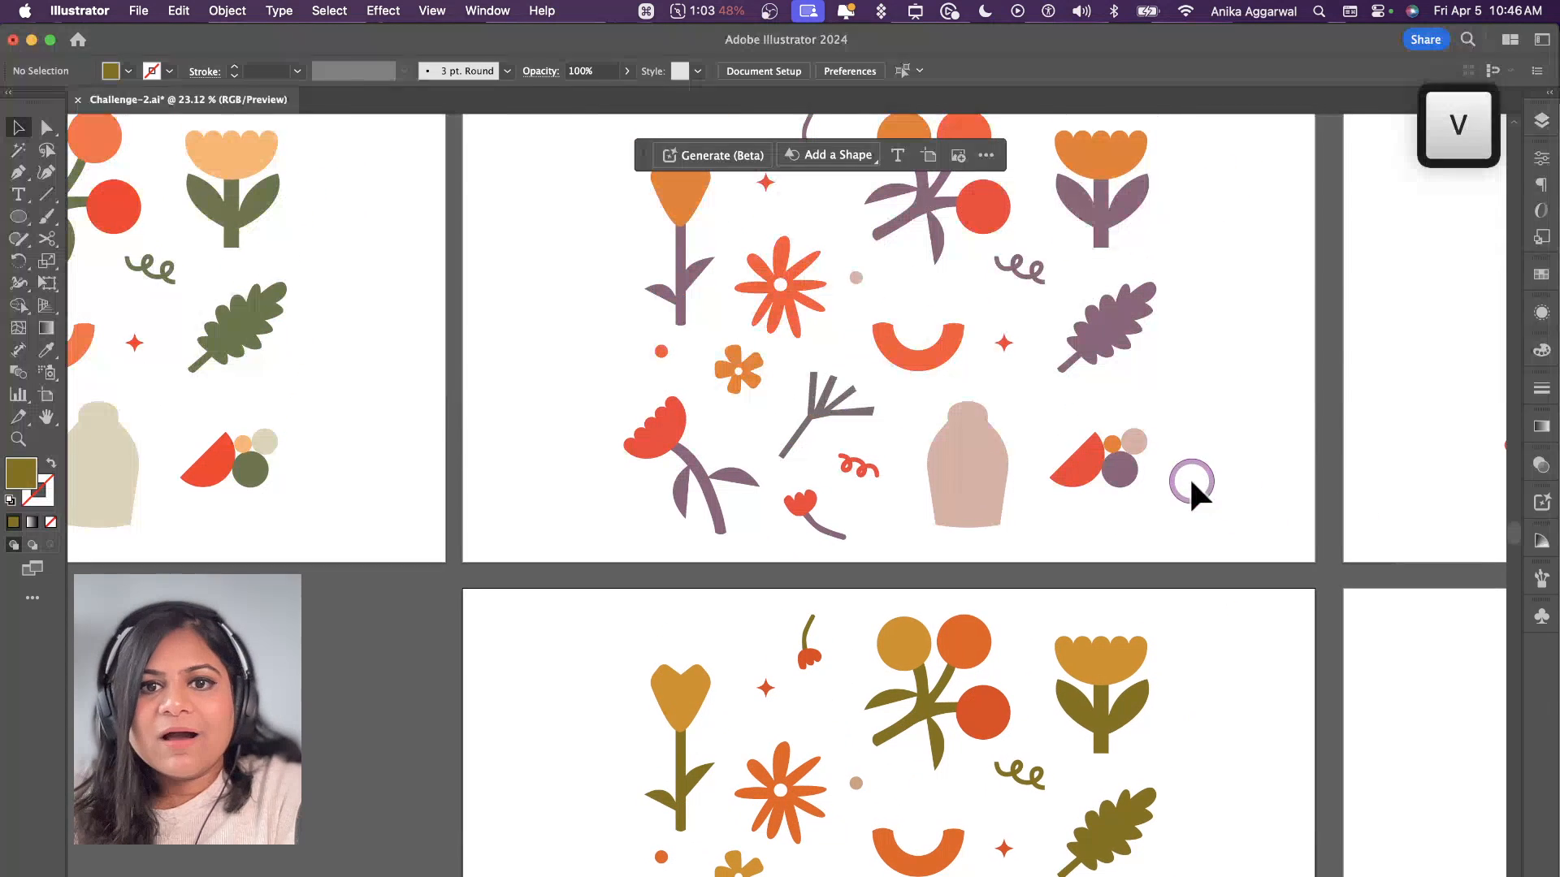
left_click(838, 398)
key("i")
left_click(934, 198)
key("v")
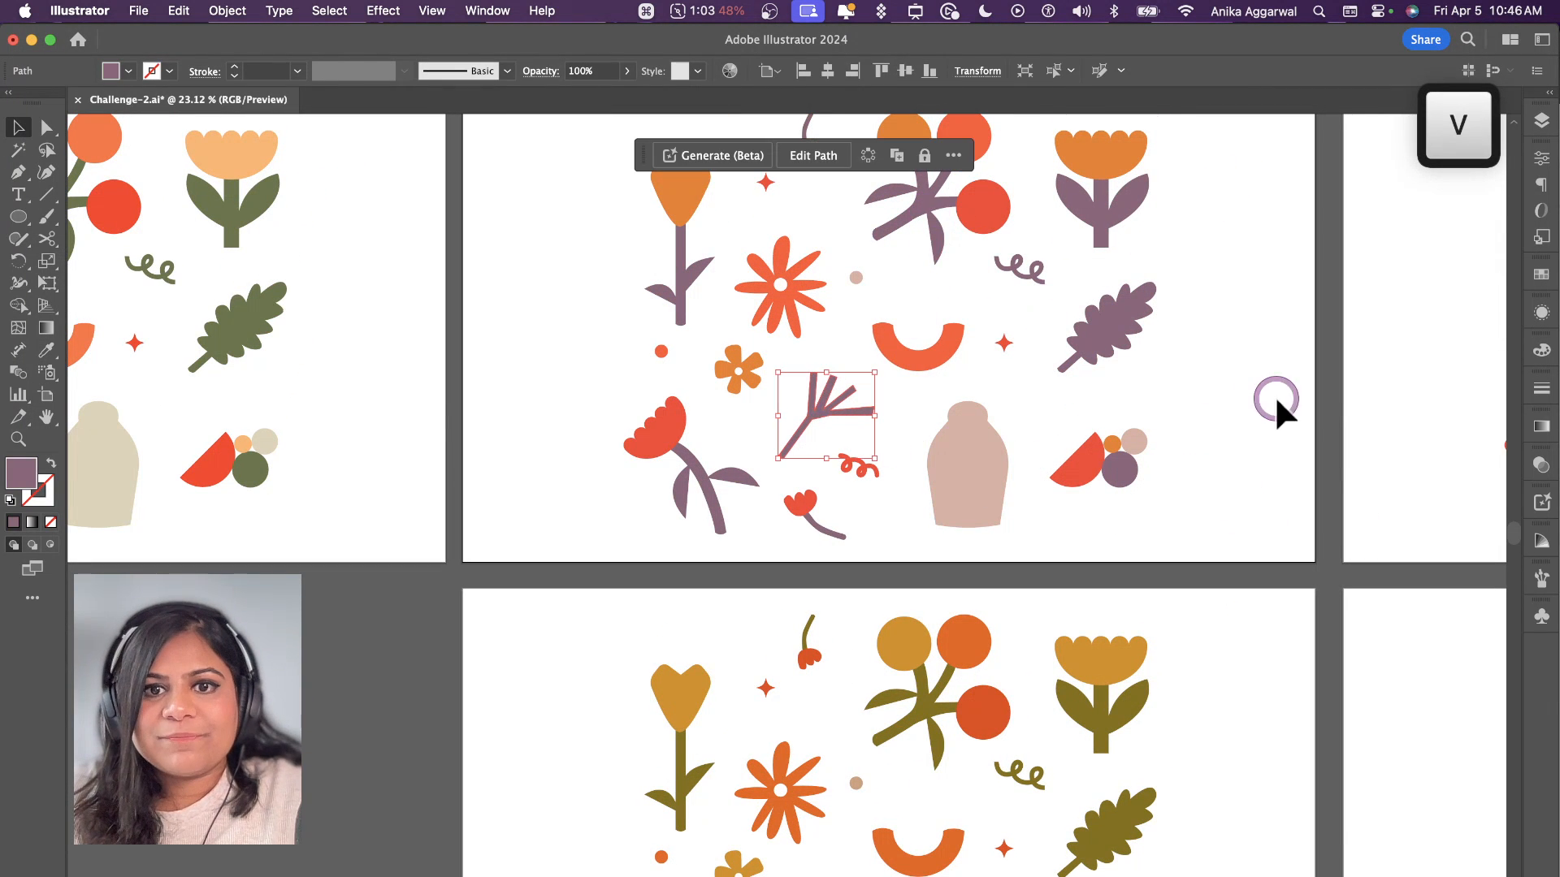
left_click(1276, 399)
Step: Recolour the grey branch on the original artboard with the red sampled from the lowest berry
scroll(762, 423, "left", 12)
scroll(762, 423, "up", 1)
left_click(638, 447)
key("i")
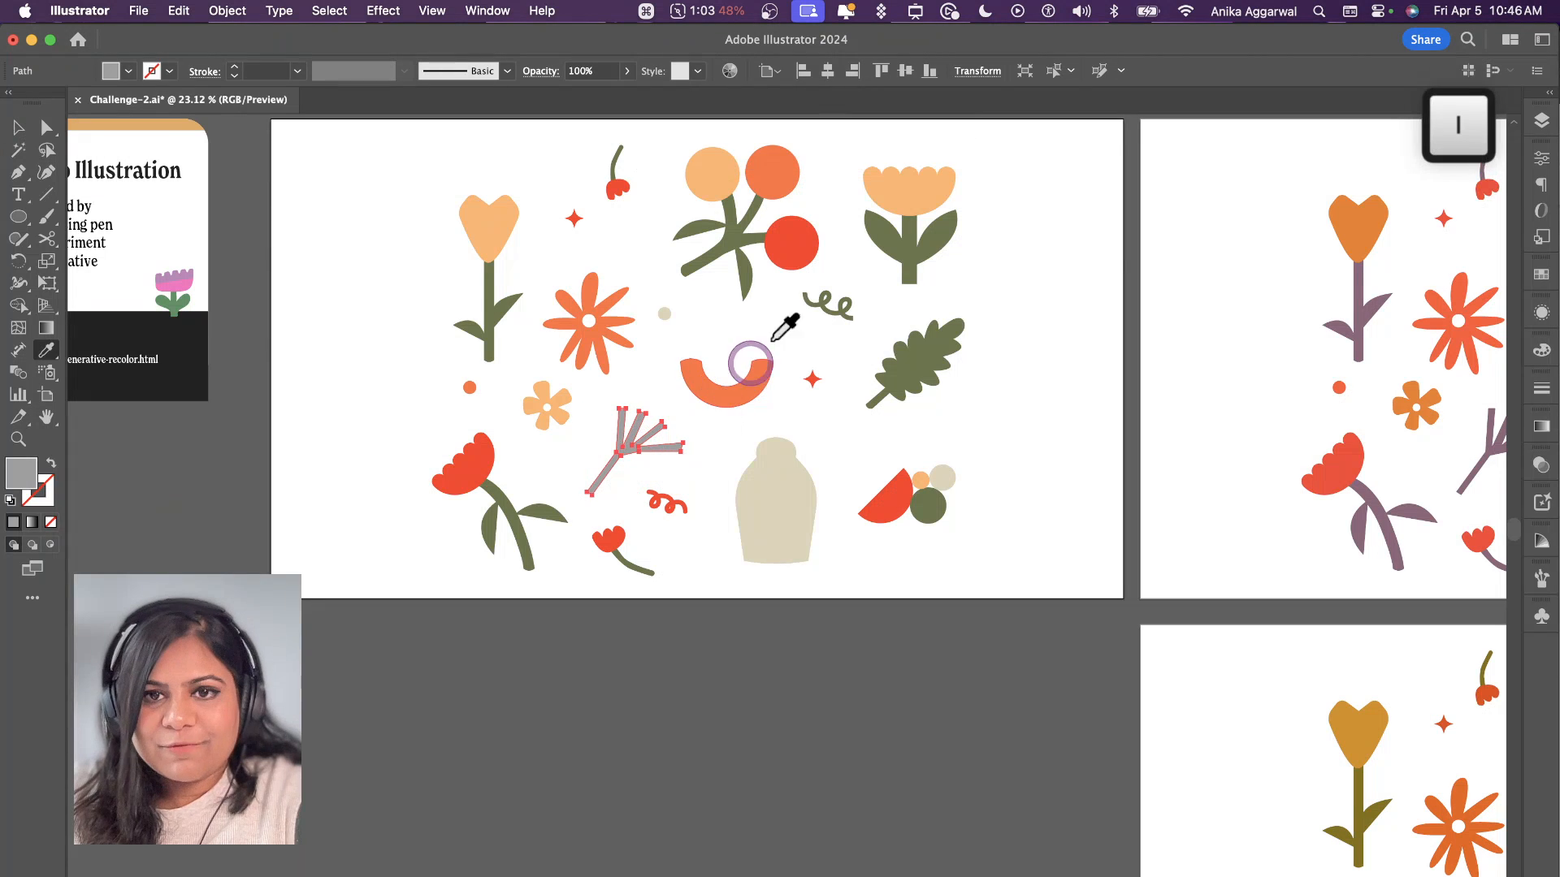
left_click(789, 244)
key("v")
left_click(762, 700)
Step: Delete all the illustrations, including the leftover small stem and branch pieces, from the two rightmost artboards
scroll(763, 697, "down", 3)
scroll(763, 697, "right", 8)
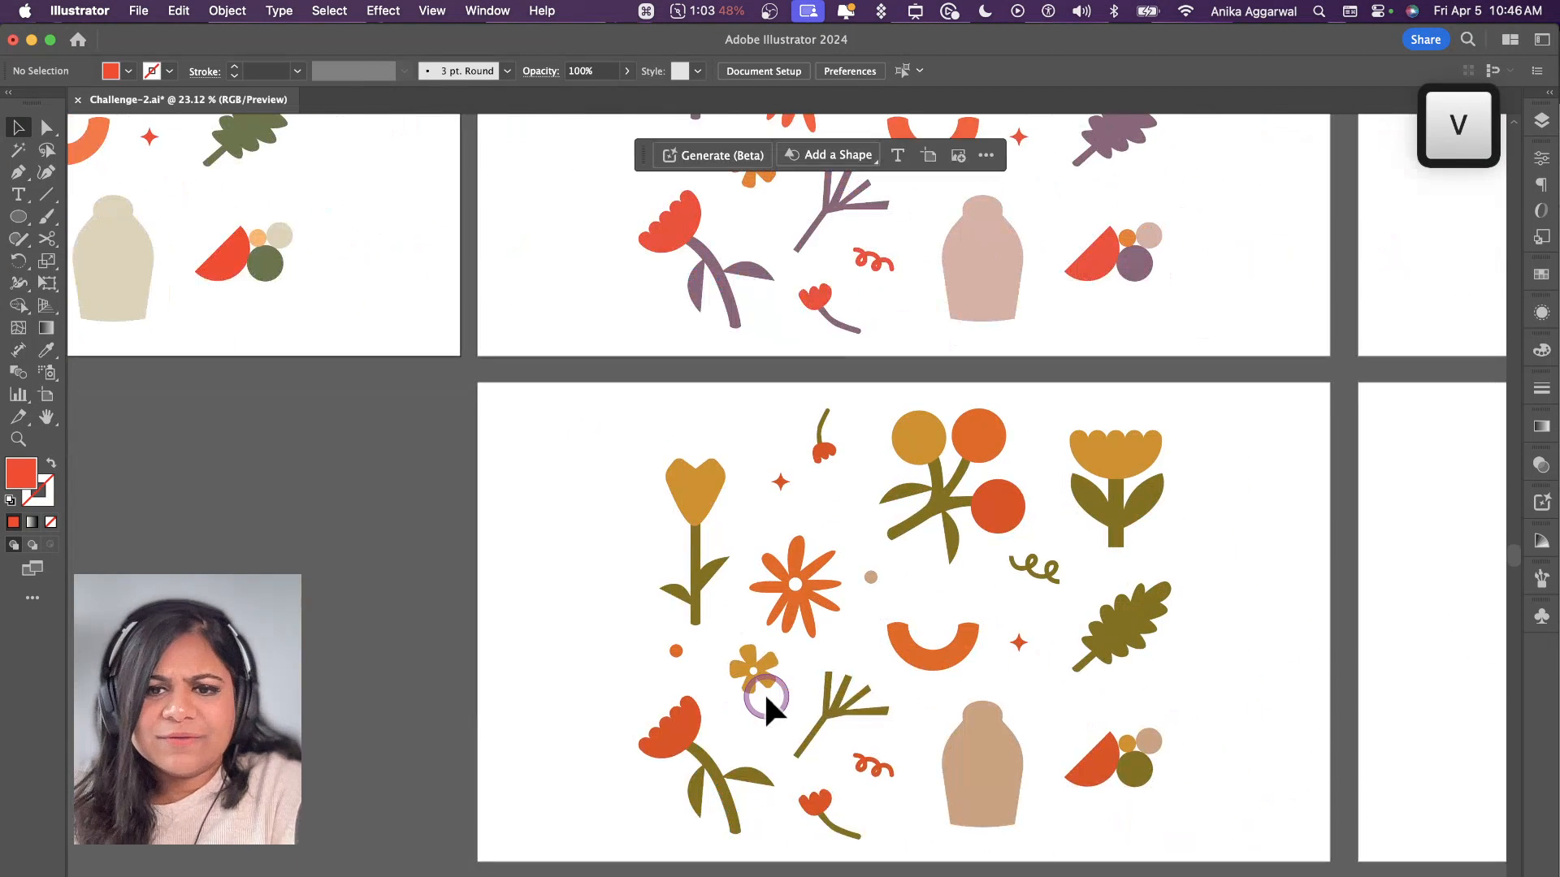
scroll(766, 697, "right", 5)
scroll(766, 697, "down", 1)
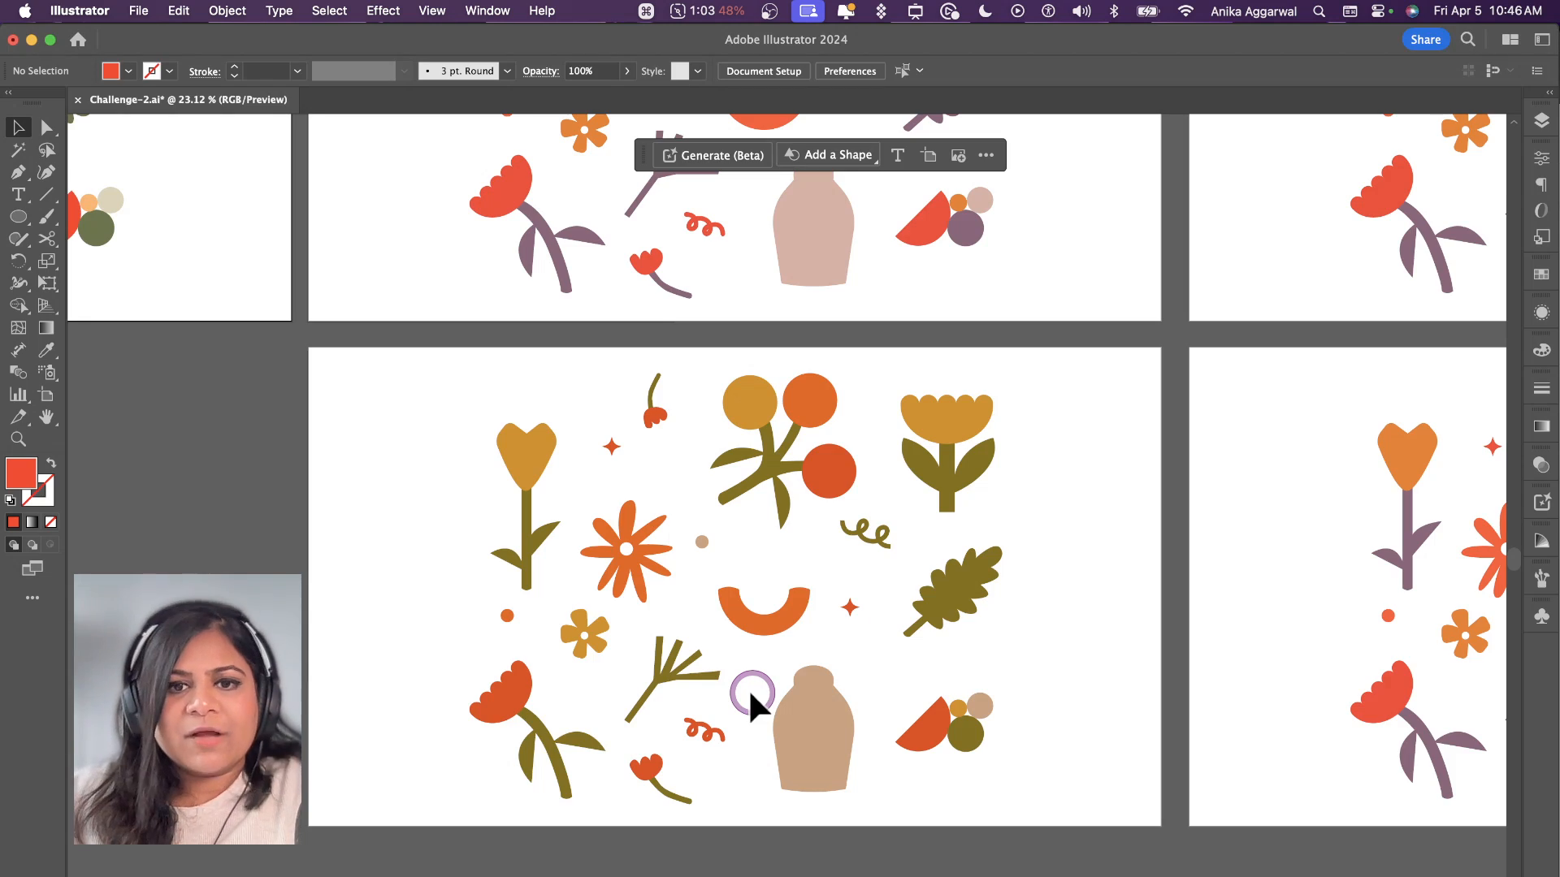
scroll(749, 689, "down", 5)
scroll(928, 415, "up", 3)
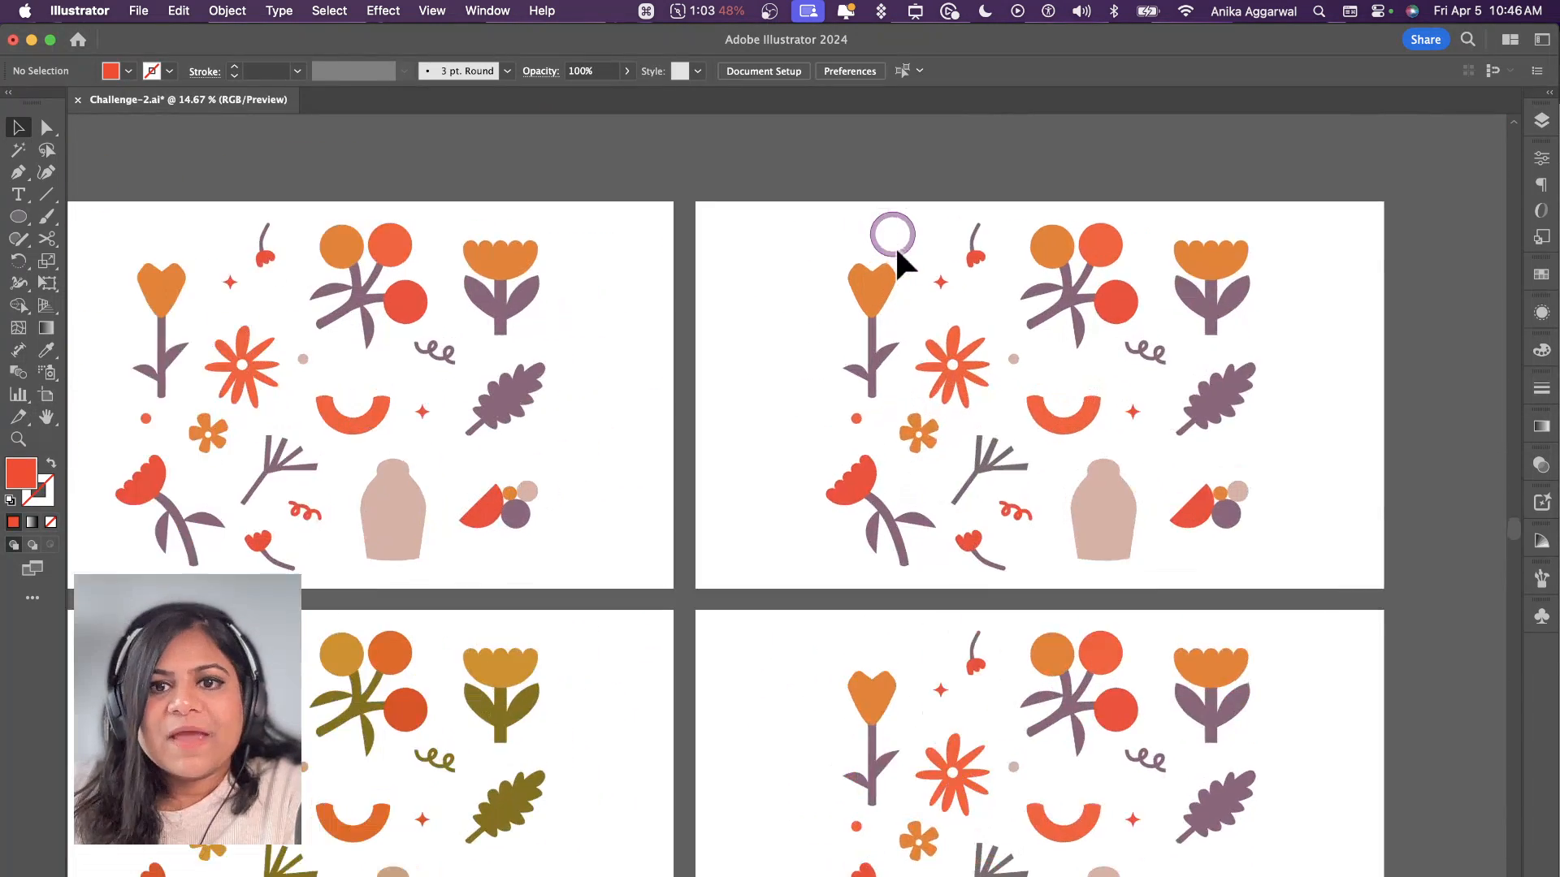
scroll(854, 285, "down", 4)
scroll(848, 312, "up", 3)
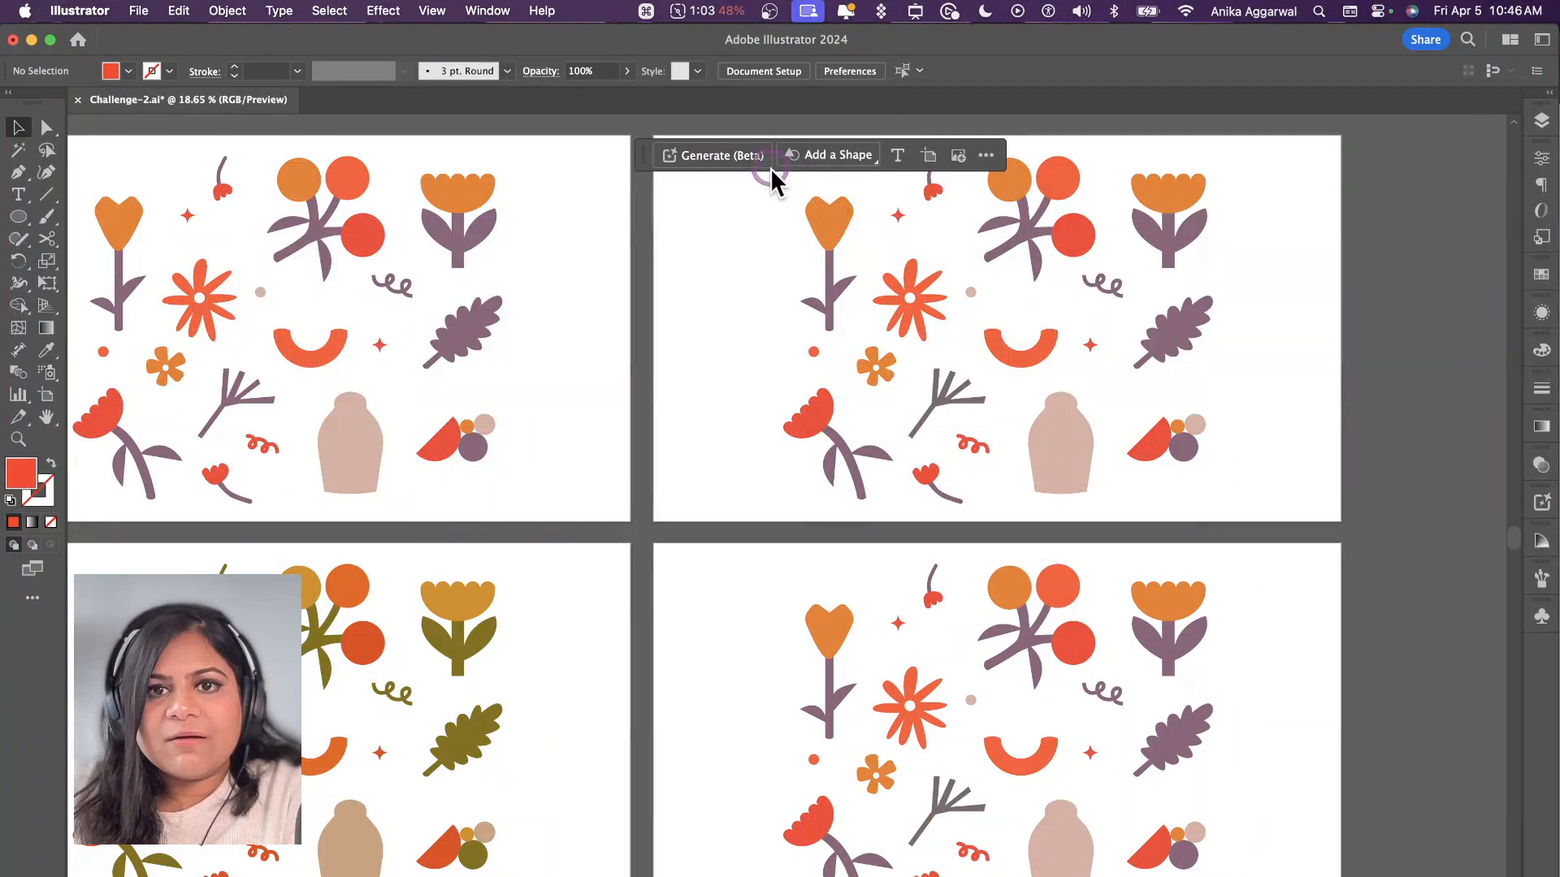
left_click_drag(776, 175, 1243, 853)
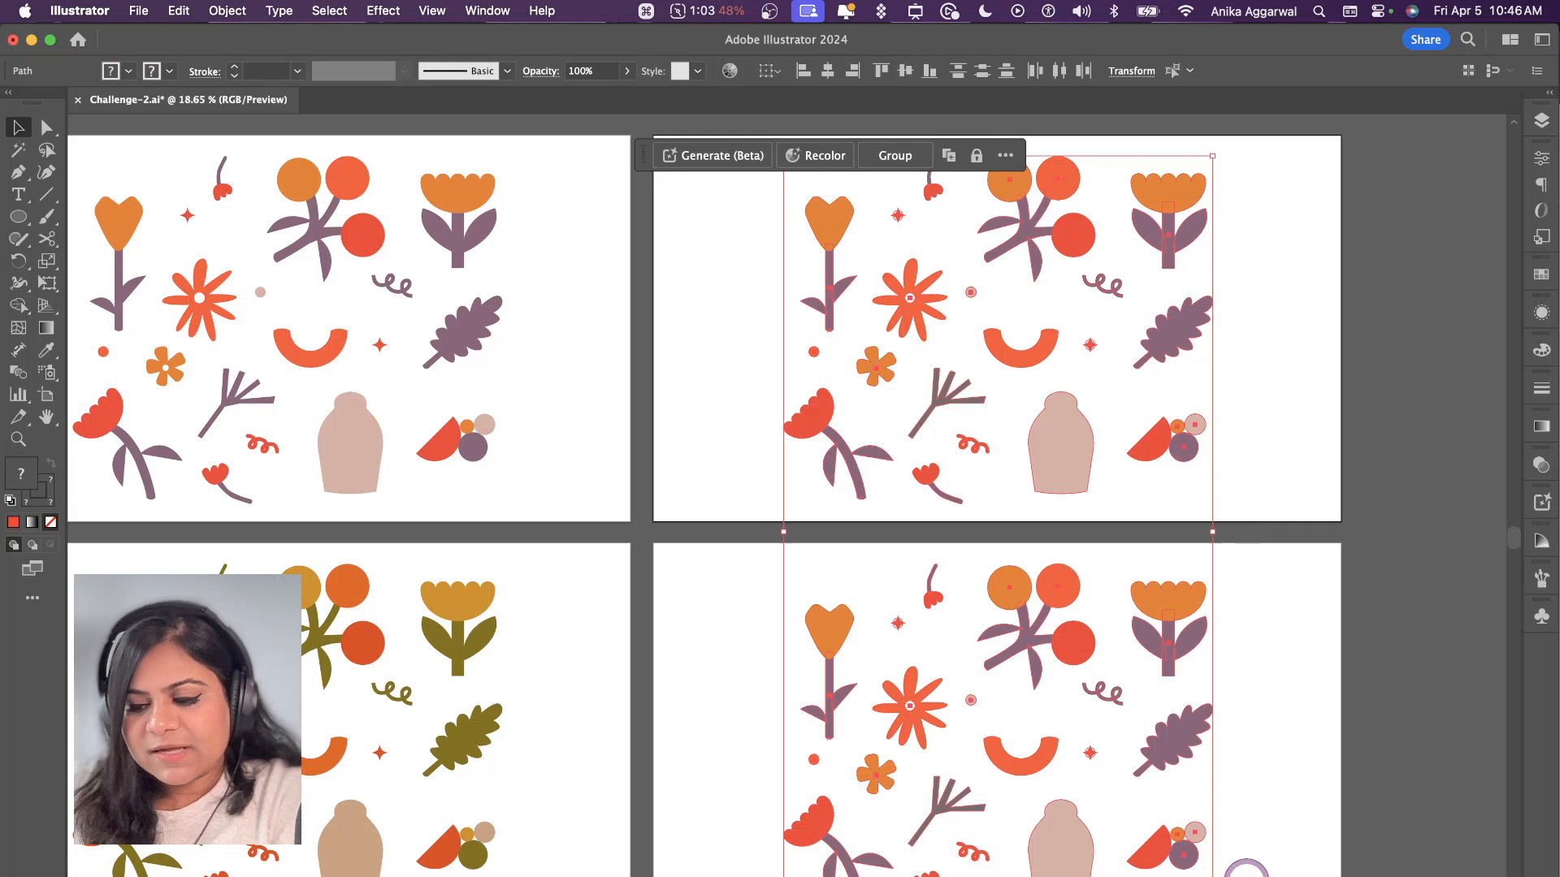
key("BackSpace")
left_click_drag(898, 230, 959, 166)
key("BackSpace")
left_click_drag(891, 797, 992, 876)
key("BackSpace")
Step: Copy all the purple-and-orange illustrations onto the empty artboard beside them, in the upper row
scroll(429, 660, "left", 5)
scroll(406, 617, "down", 2)
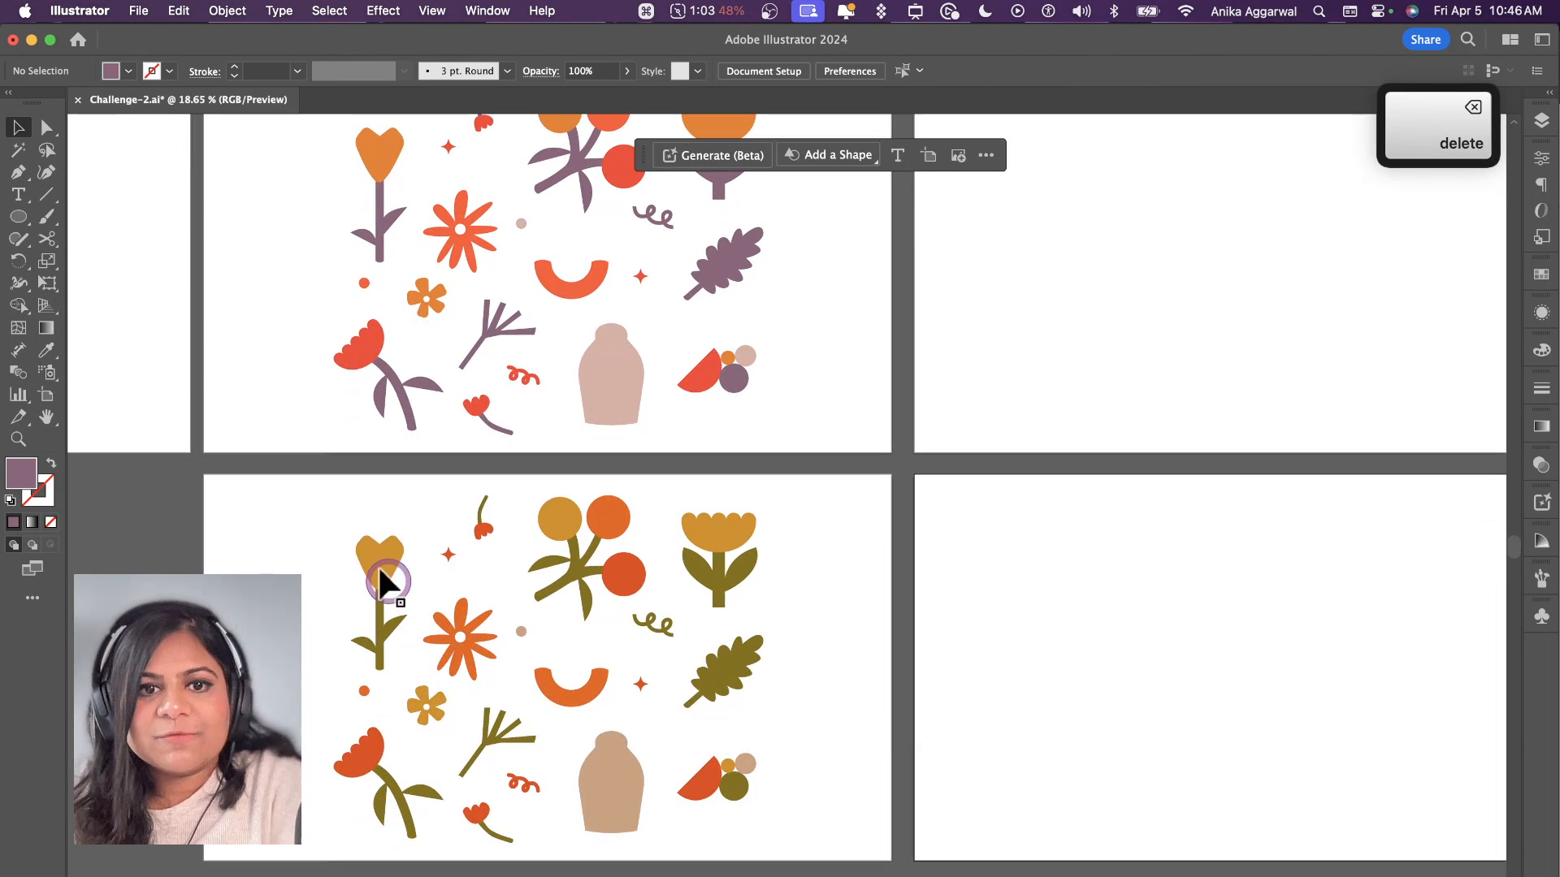
left_click_drag(320, 493, 724, 742)
scroll(731, 650, "up", 4)
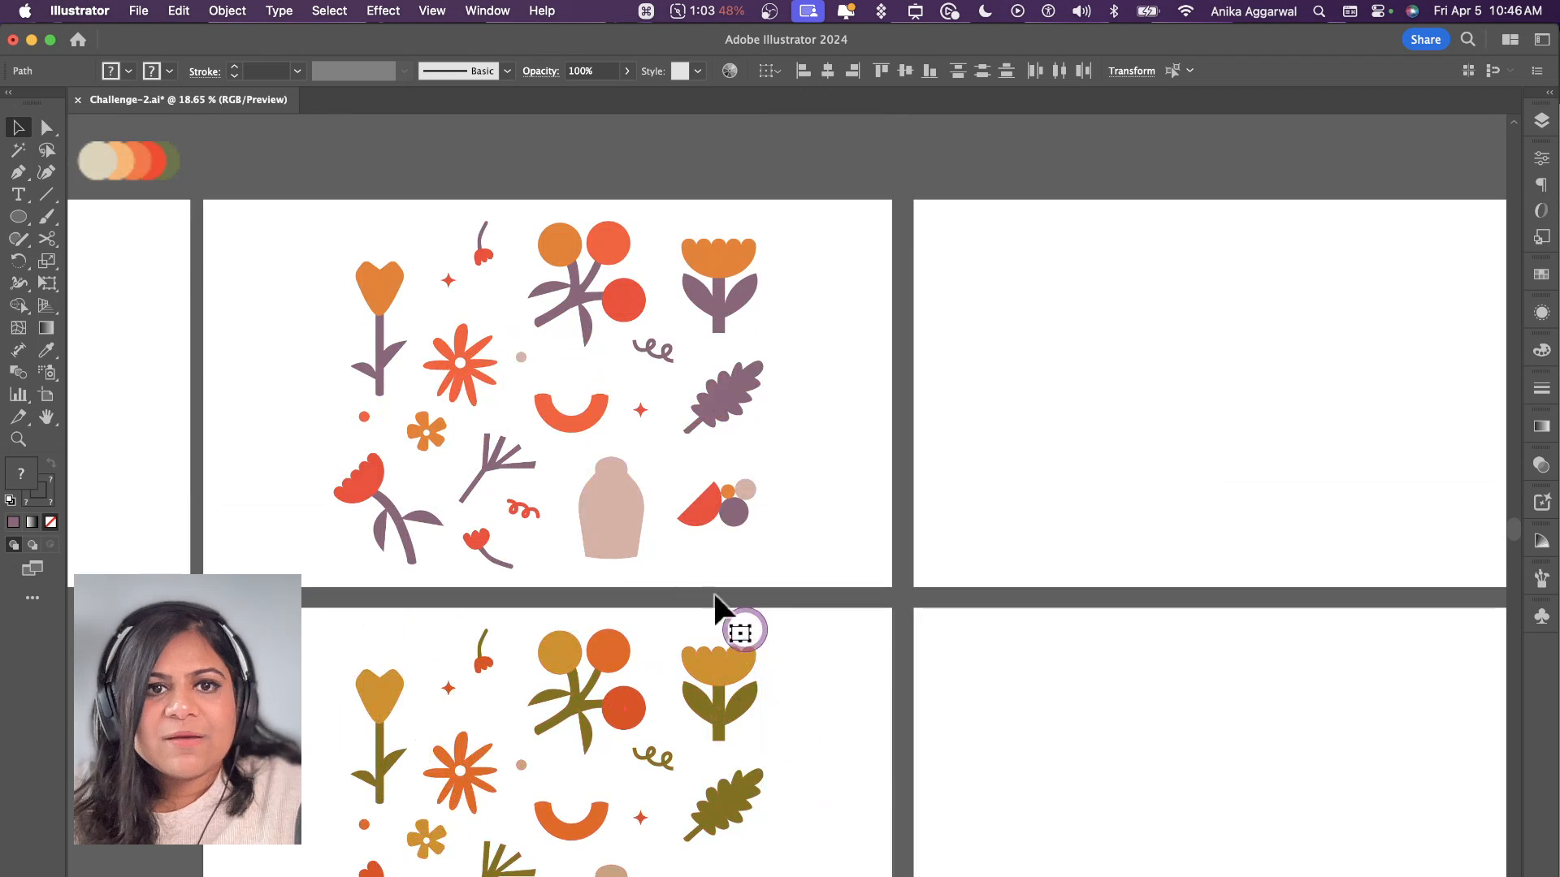
left_click_drag(299, 225, 720, 481)
left_click_drag(379, 498, 999, 496)
scroll(947, 390, "up", 3)
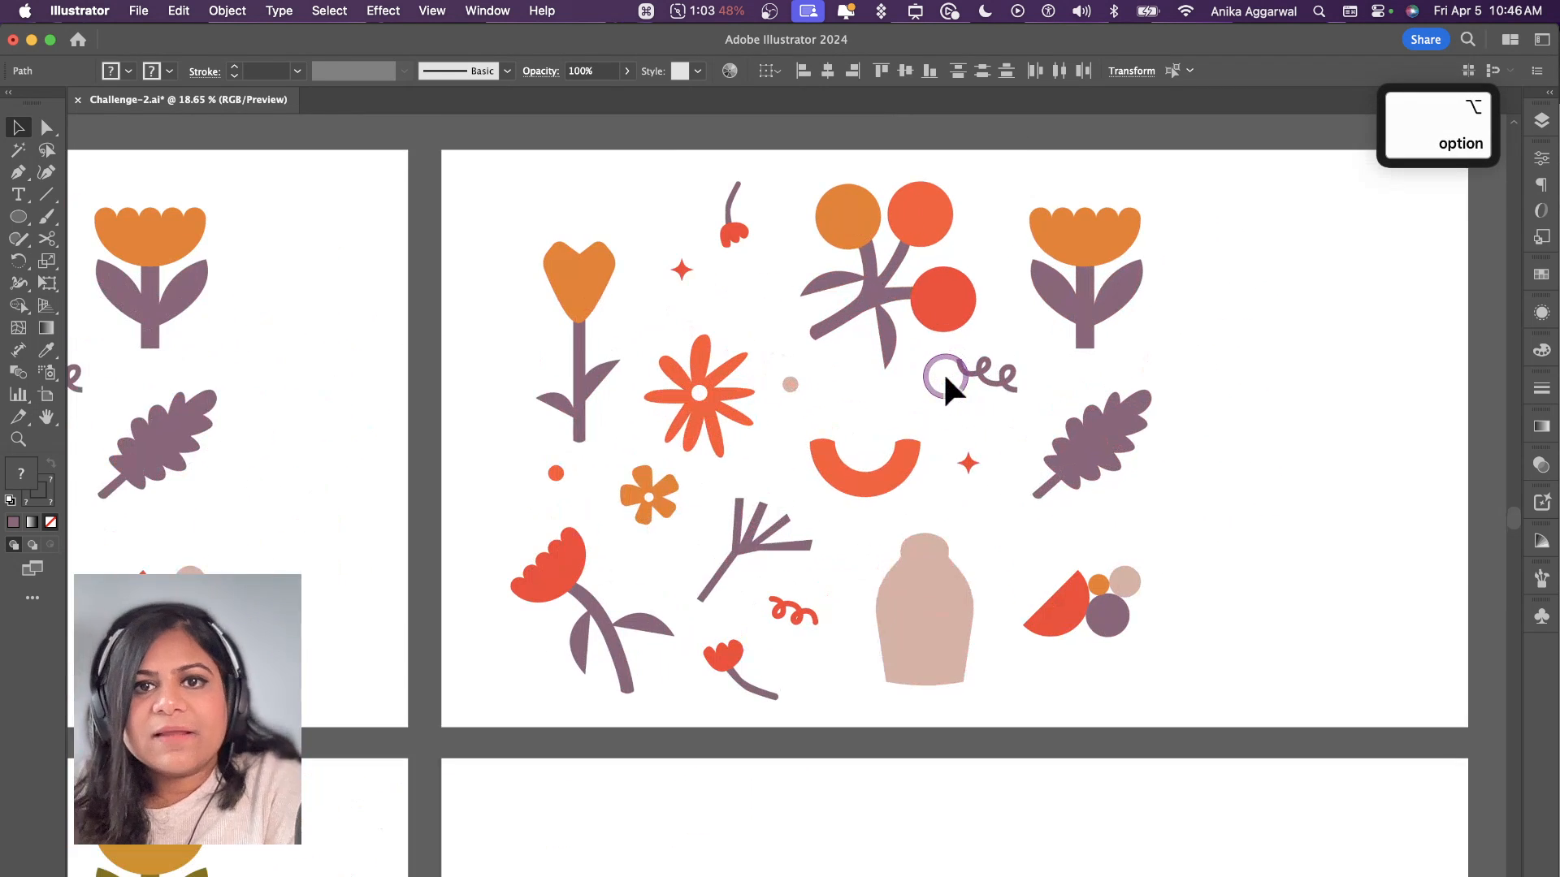
Step: Group the copied illustrations, scale the group to about half its size, and place it in the artboard's upper-left corner
key("super+g")
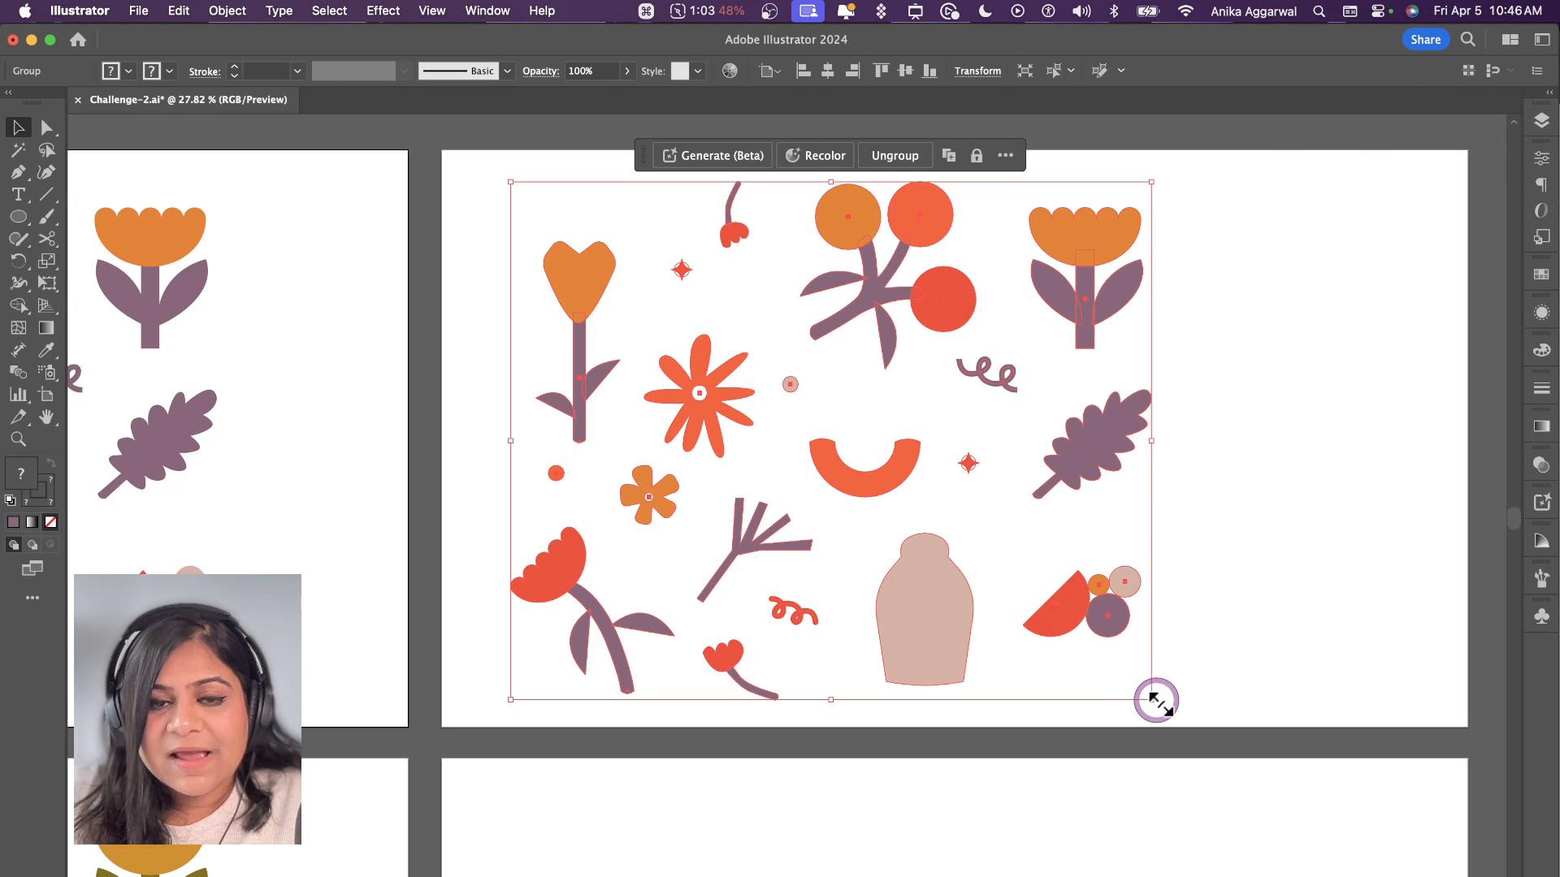
left_click_drag(1156, 700, 810, 498)
left_click_drag(658, 260, 650, 226)
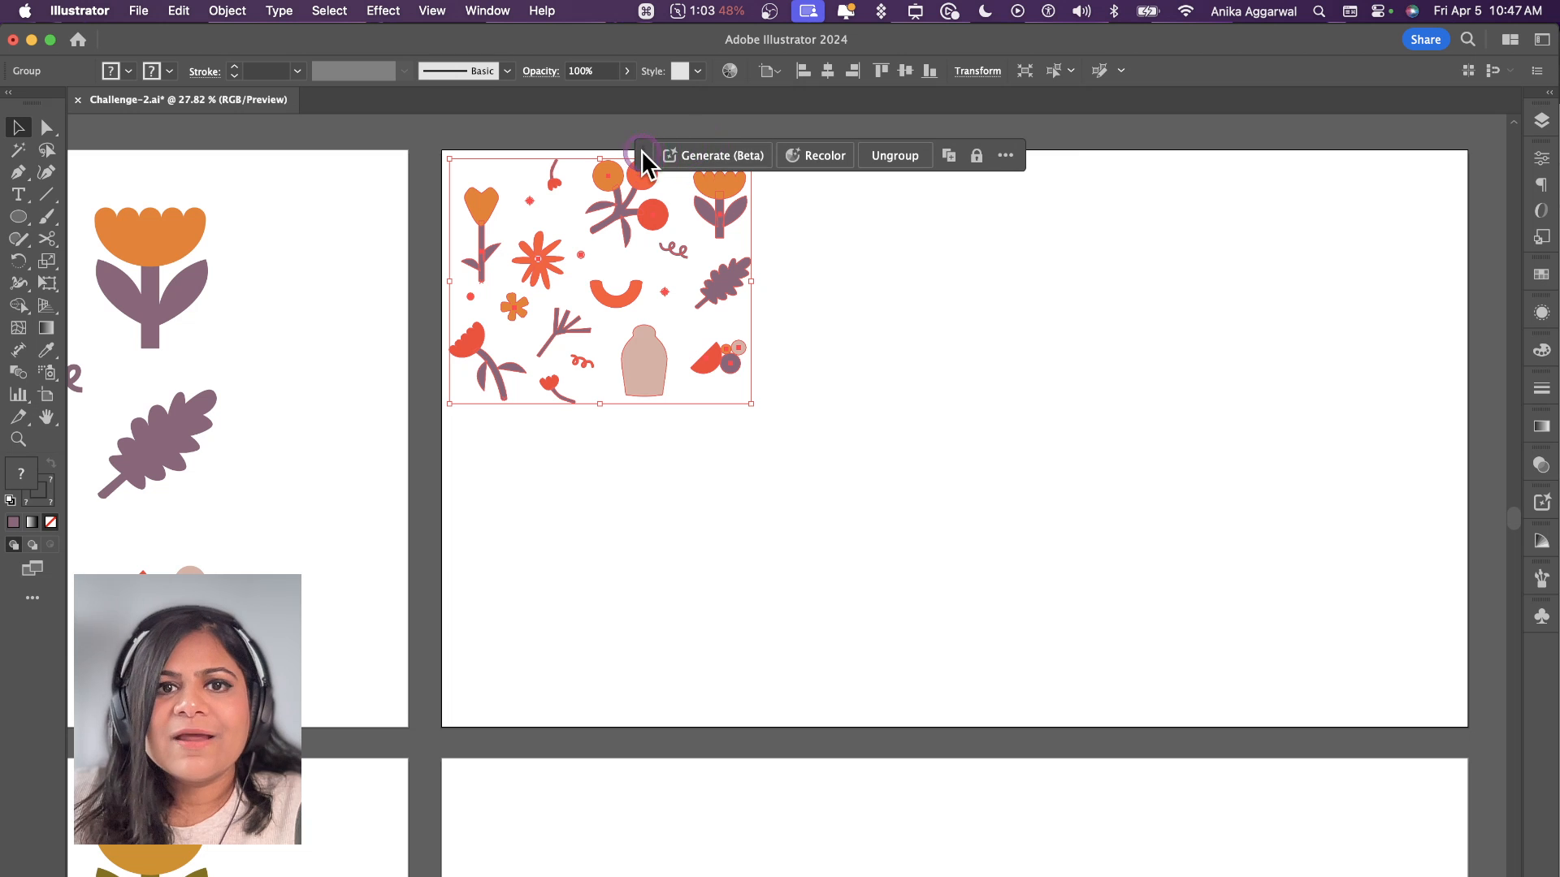
left_click_drag(642, 152, 697, 132)
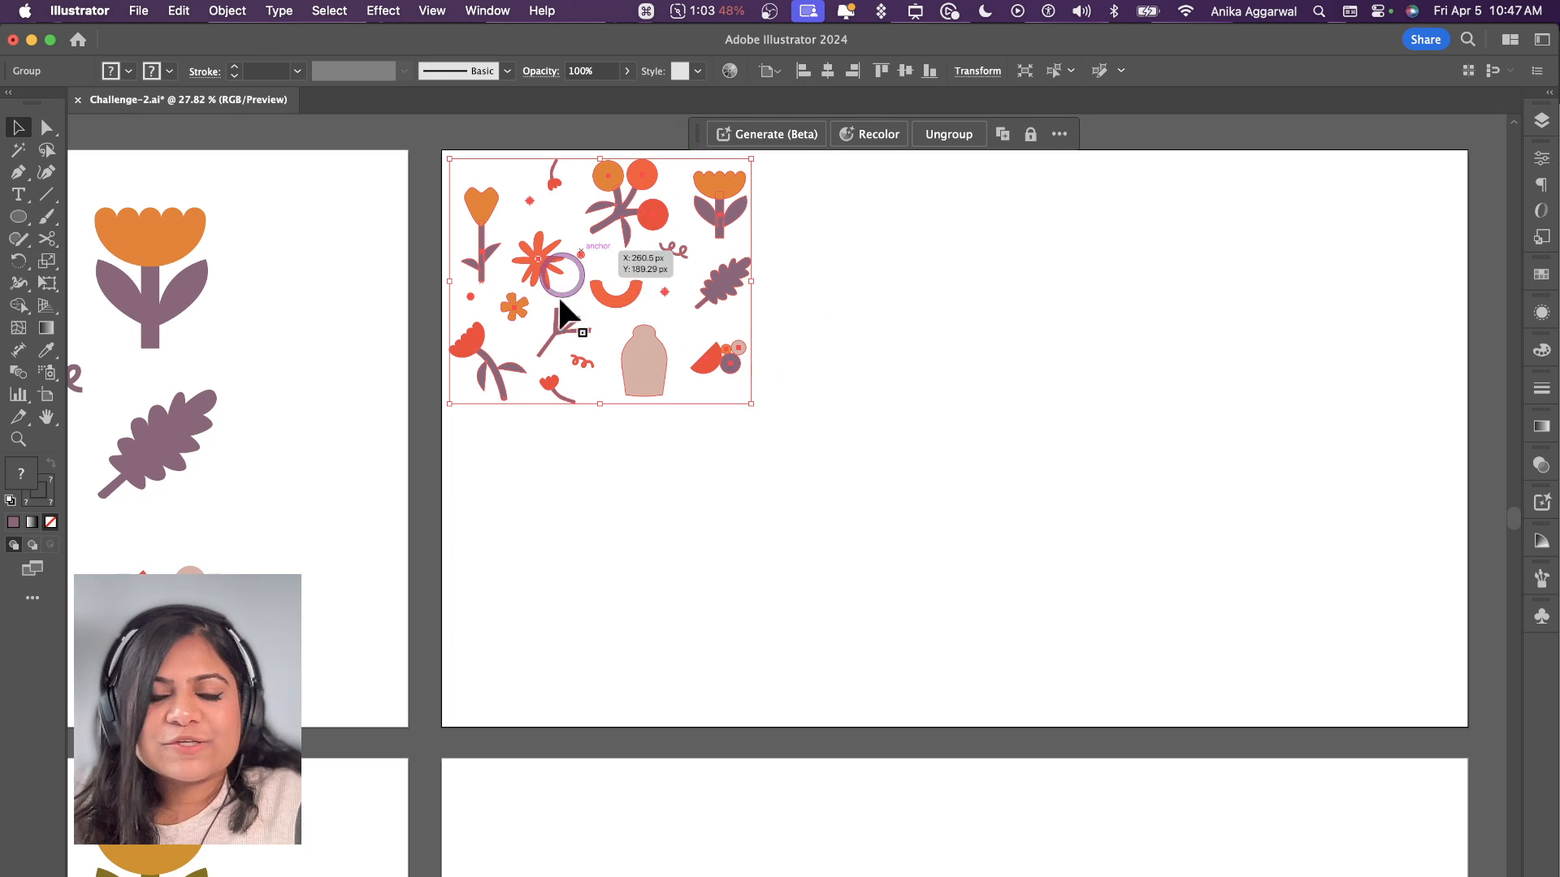
left_click_drag(560, 301, 602, 254)
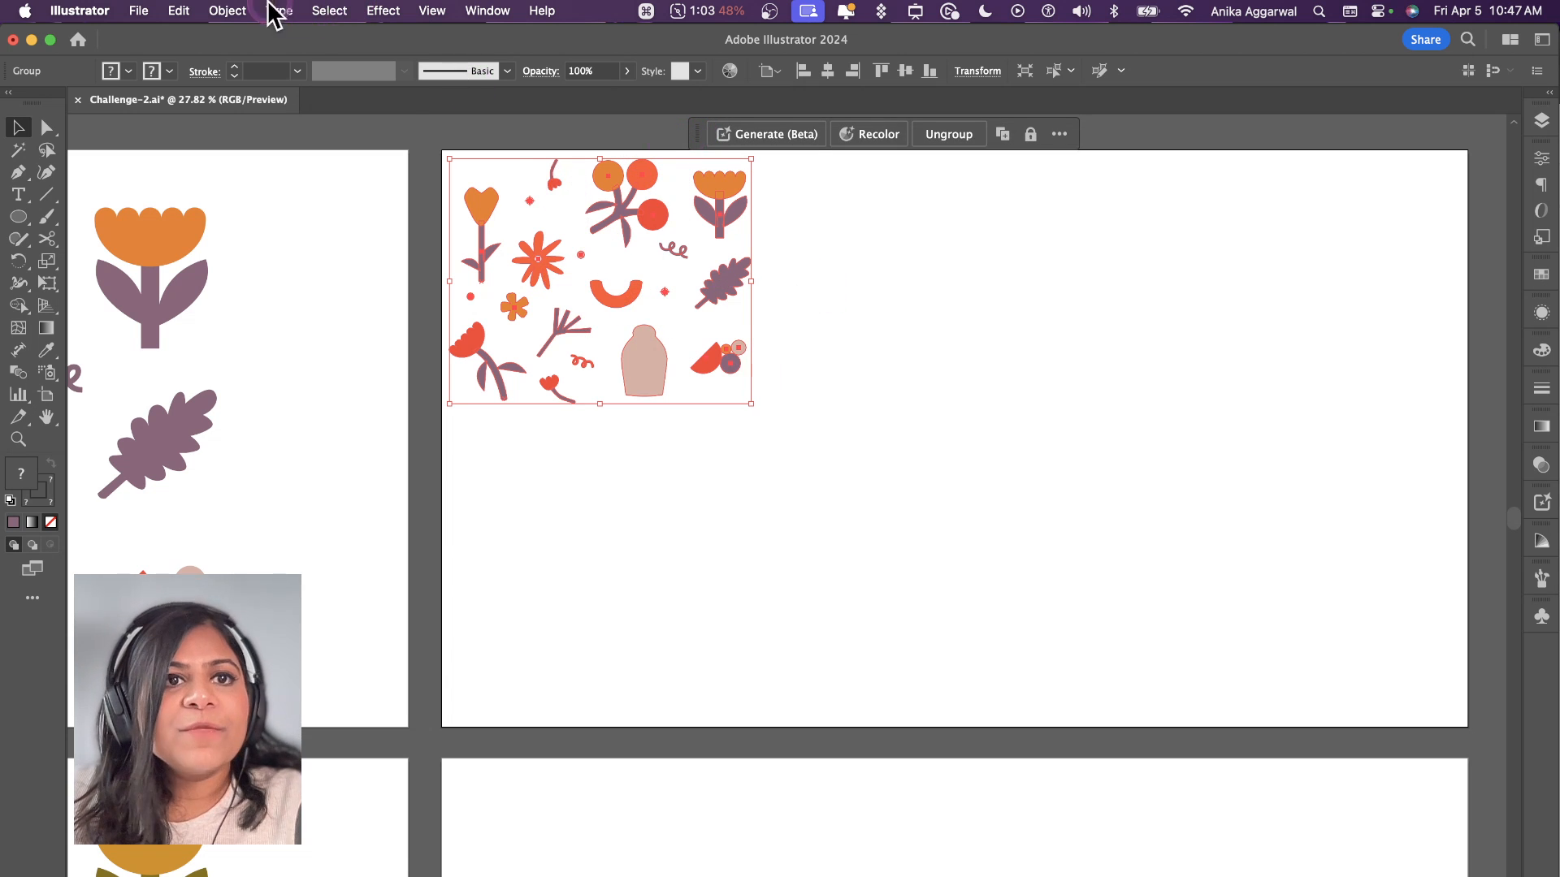
Step: Turn the small purple-and-orange illustration group into a grid repeat
left_click(228, 11)
mouse_move(356, 527)
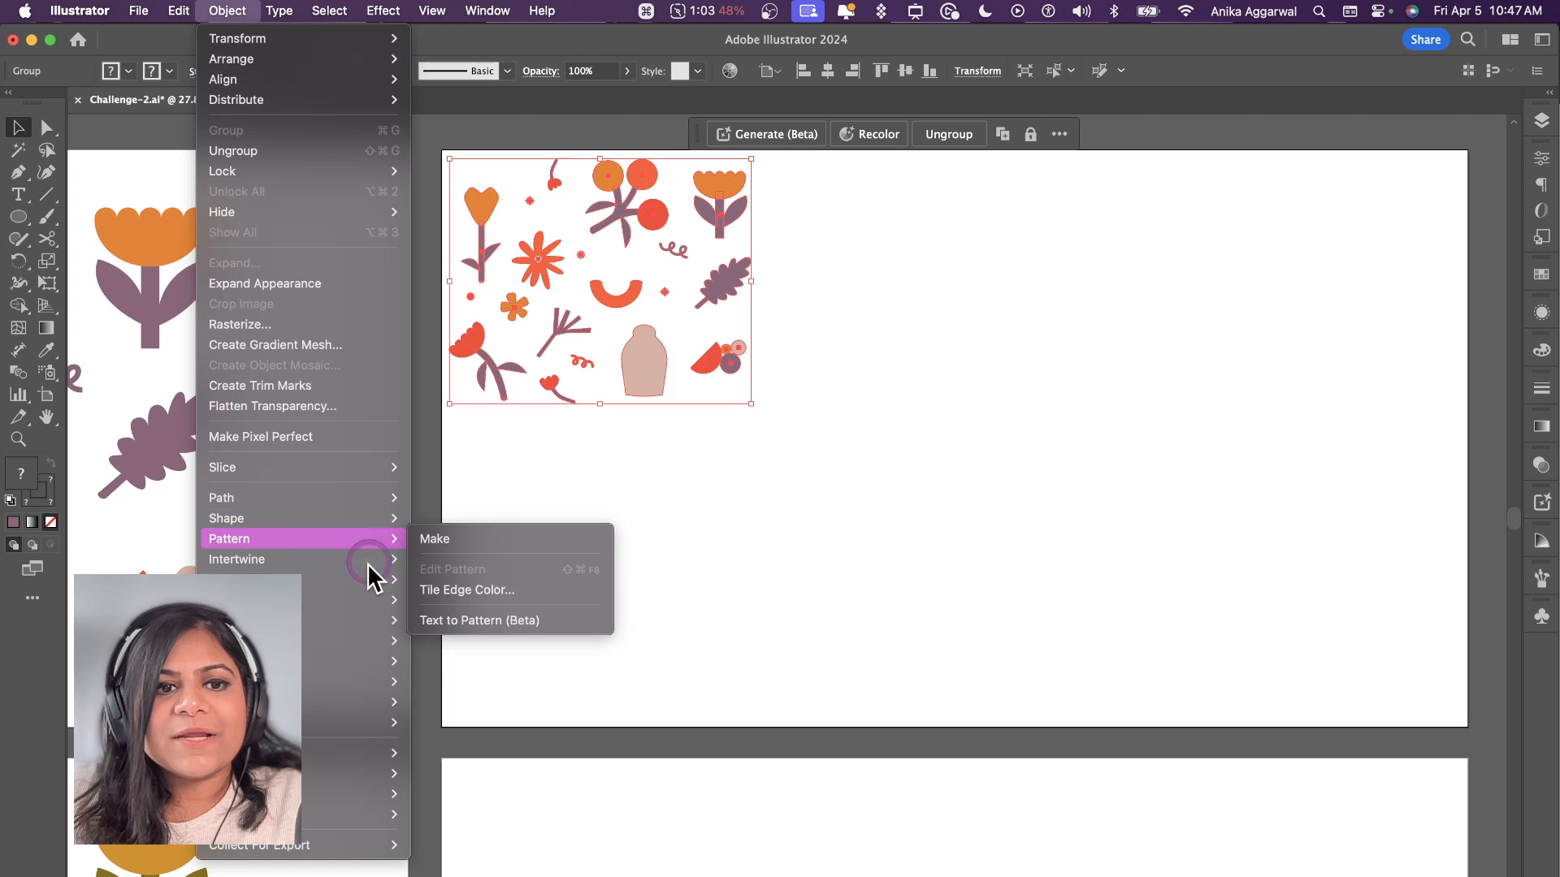
mouse_move(369, 580)
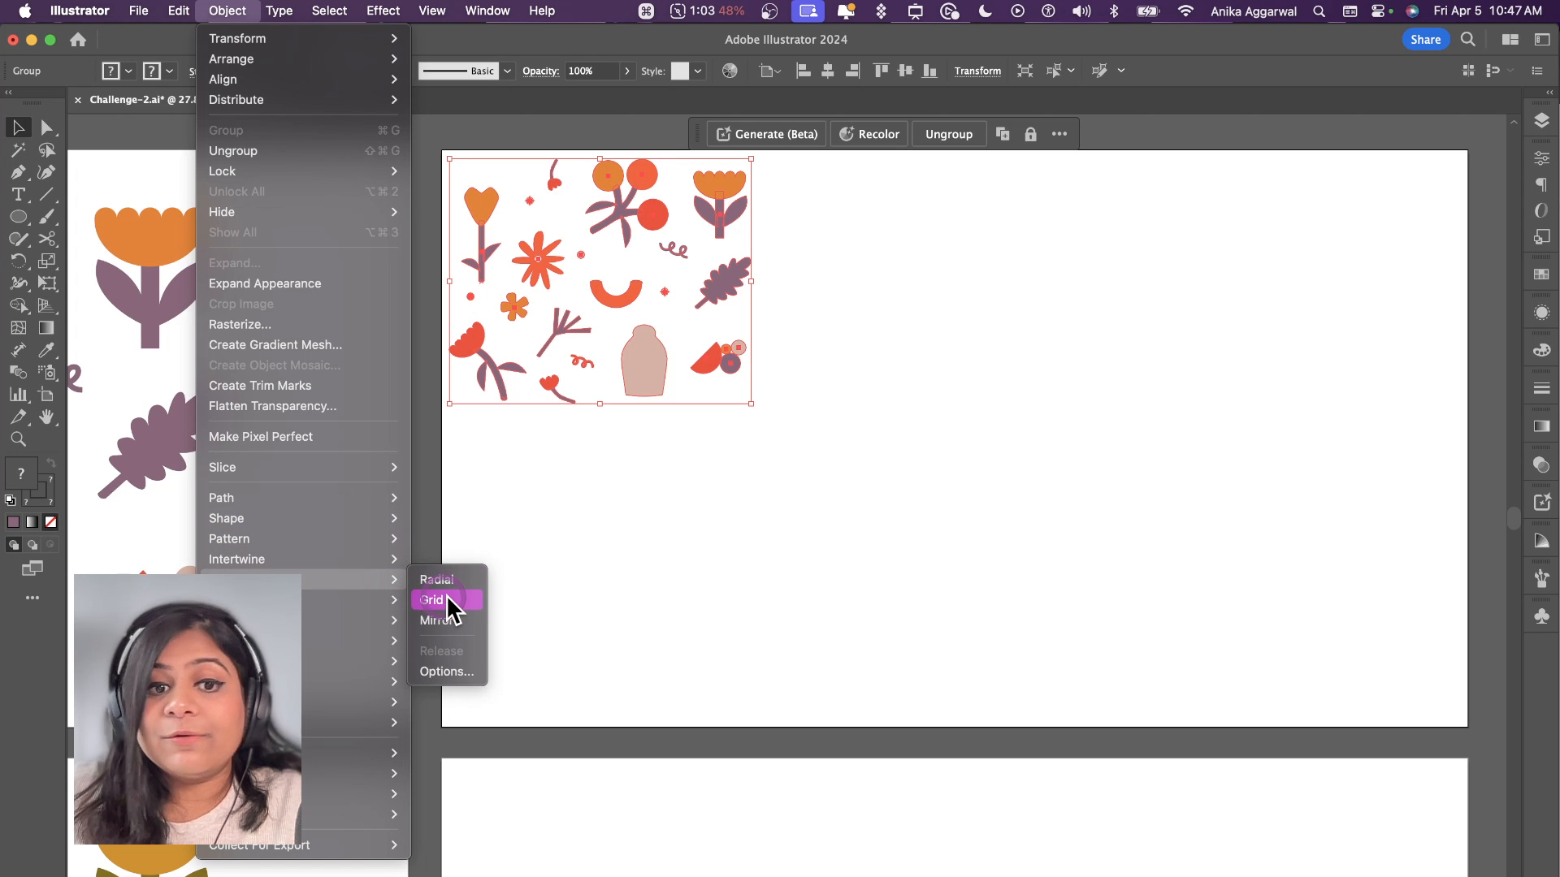
mouse_move(302, 542)
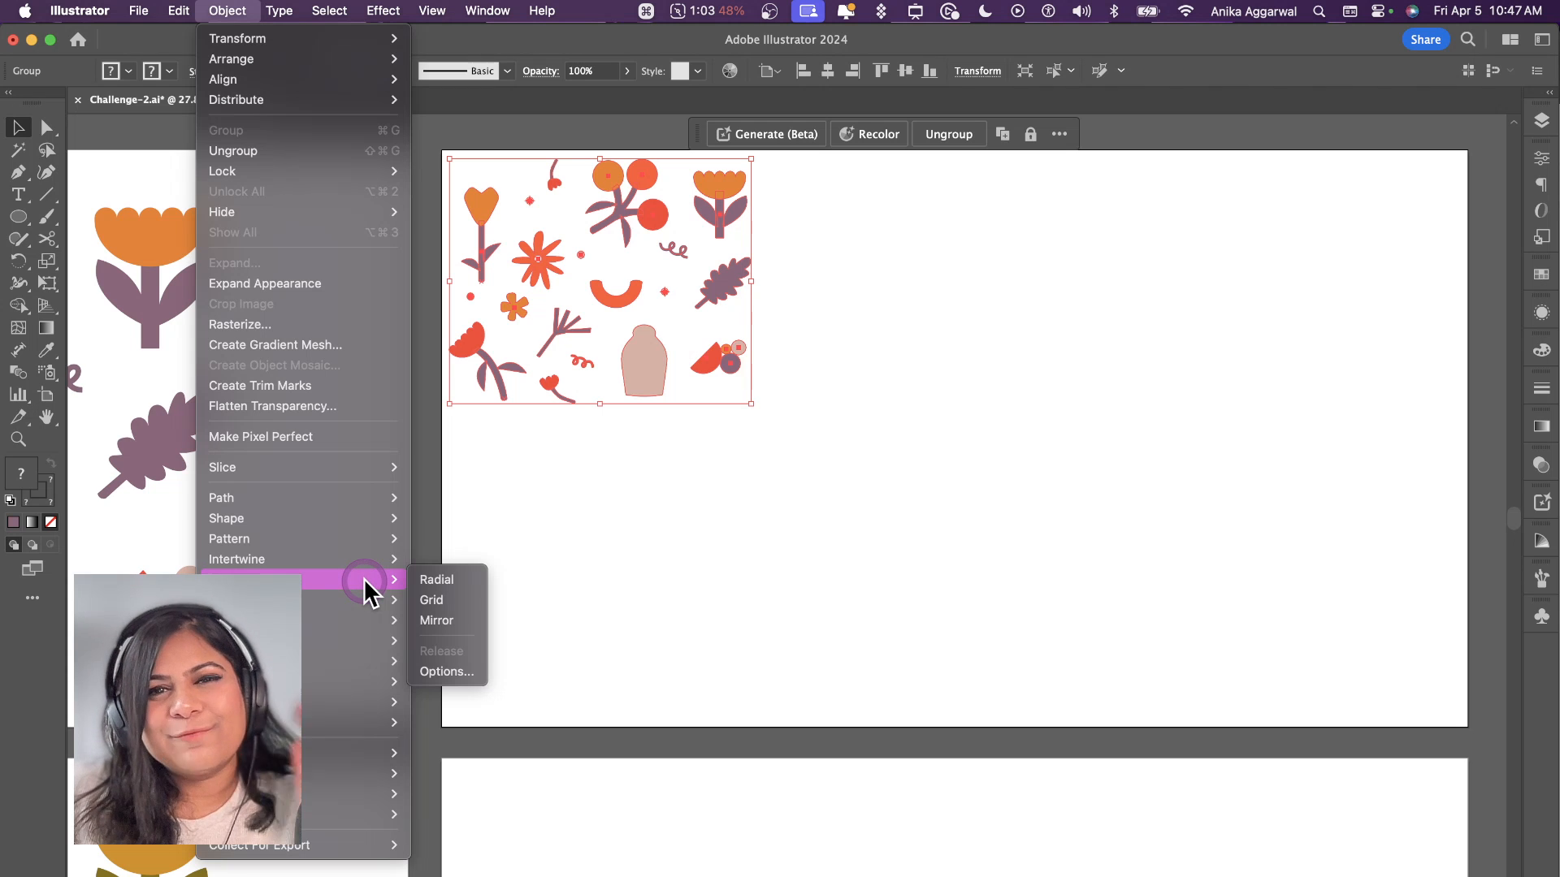
left_click(432, 602)
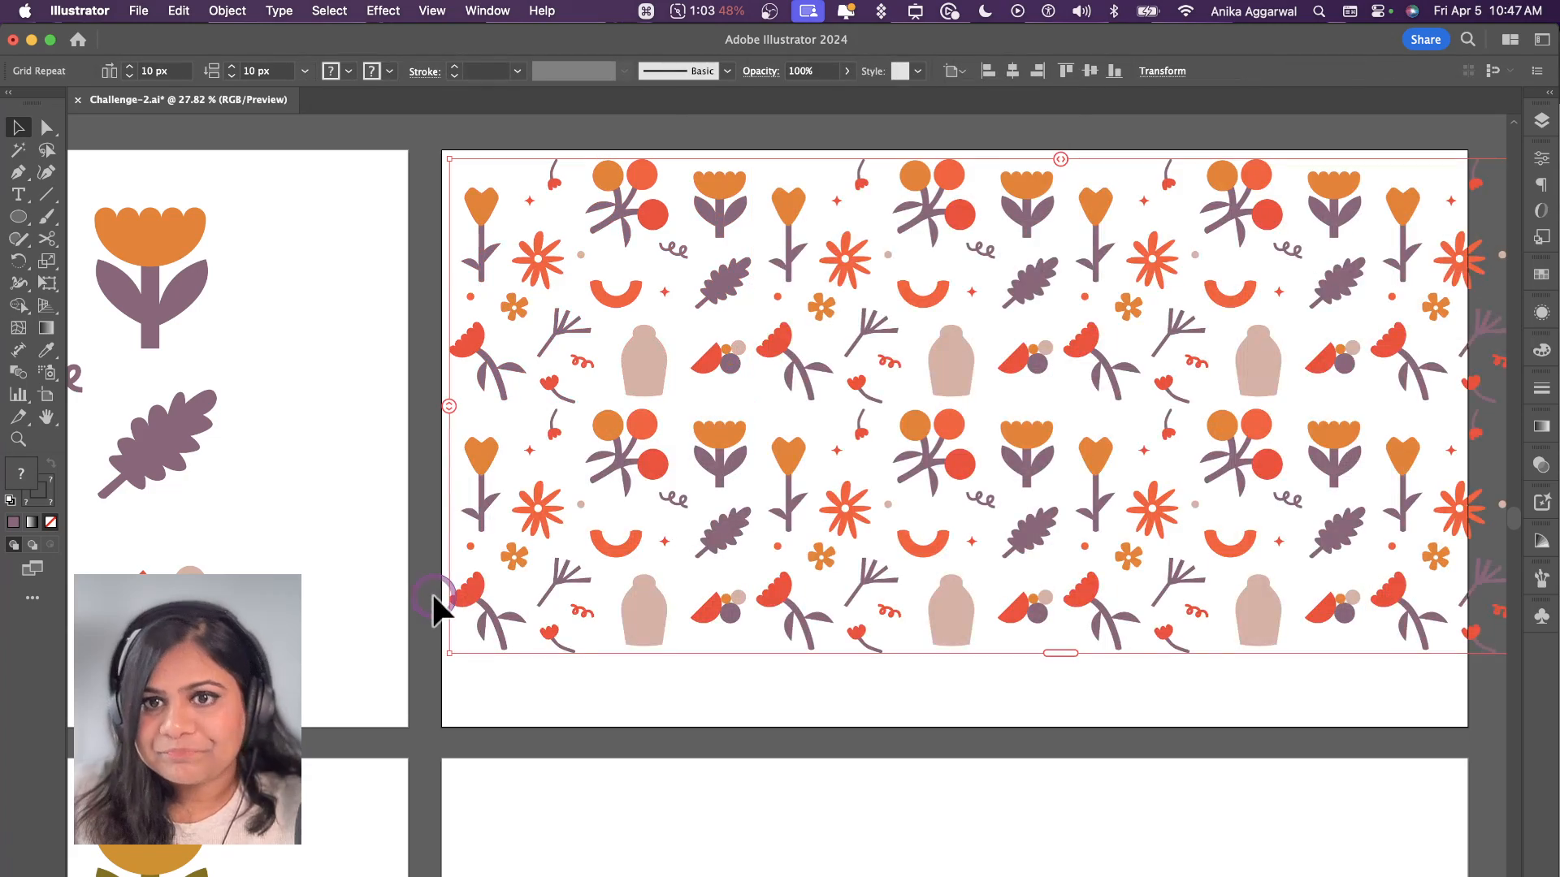
Step: Resize the grid repeat's bounds so the pattern ends at the artboard's right edge and extends down to its lower edge
scroll(431, 588, "right", 2)
scroll(431, 588, "right", 2)
scroll(1043, 499, "right", 6)
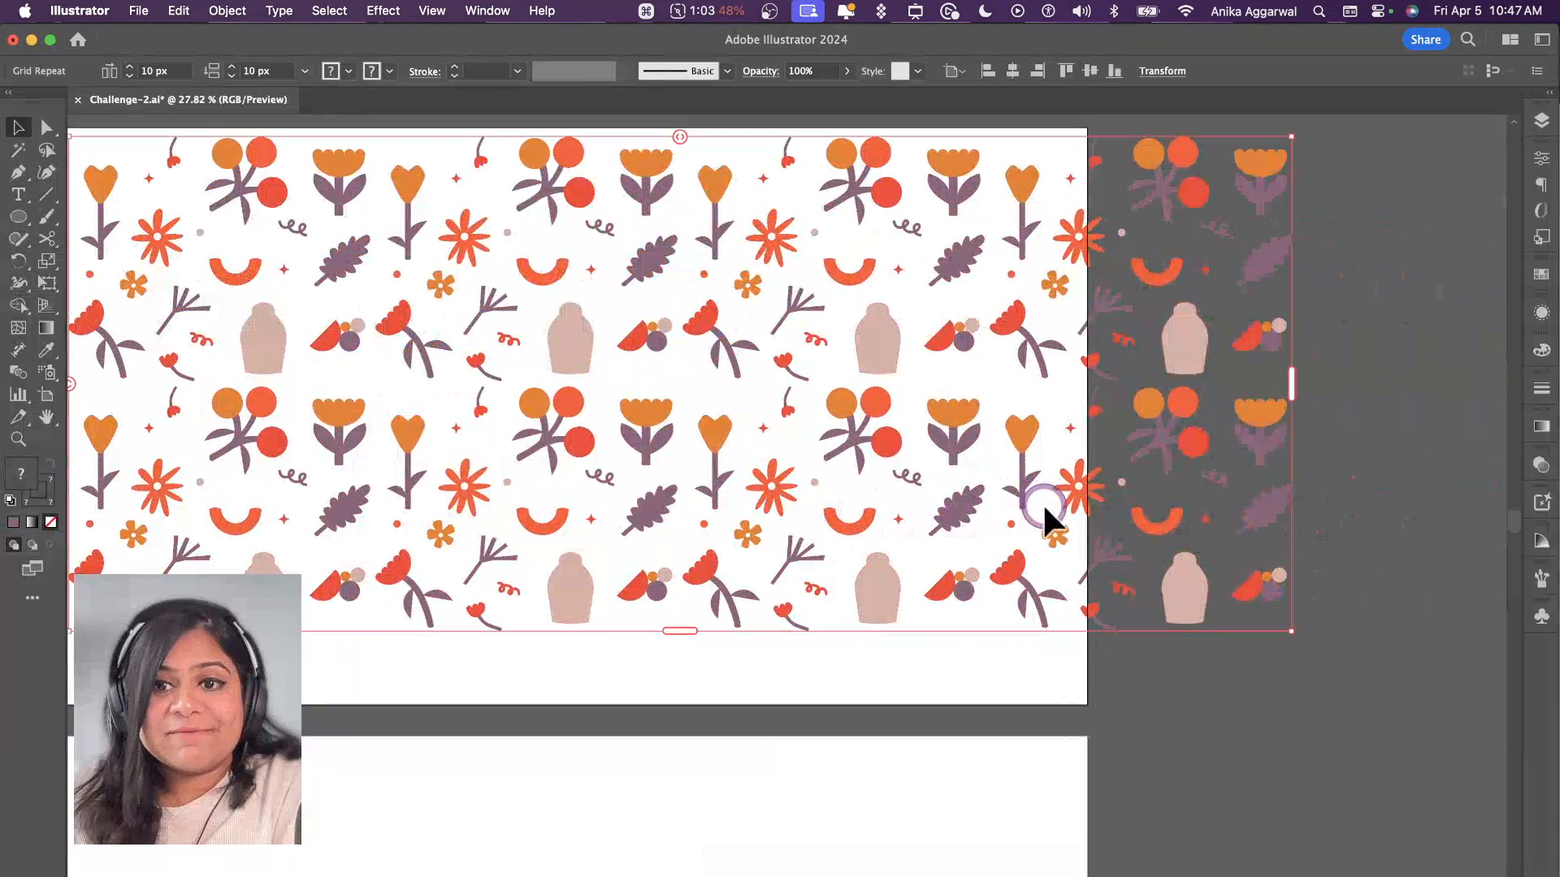
left_click_drag(1289, 388, 1086, 393)
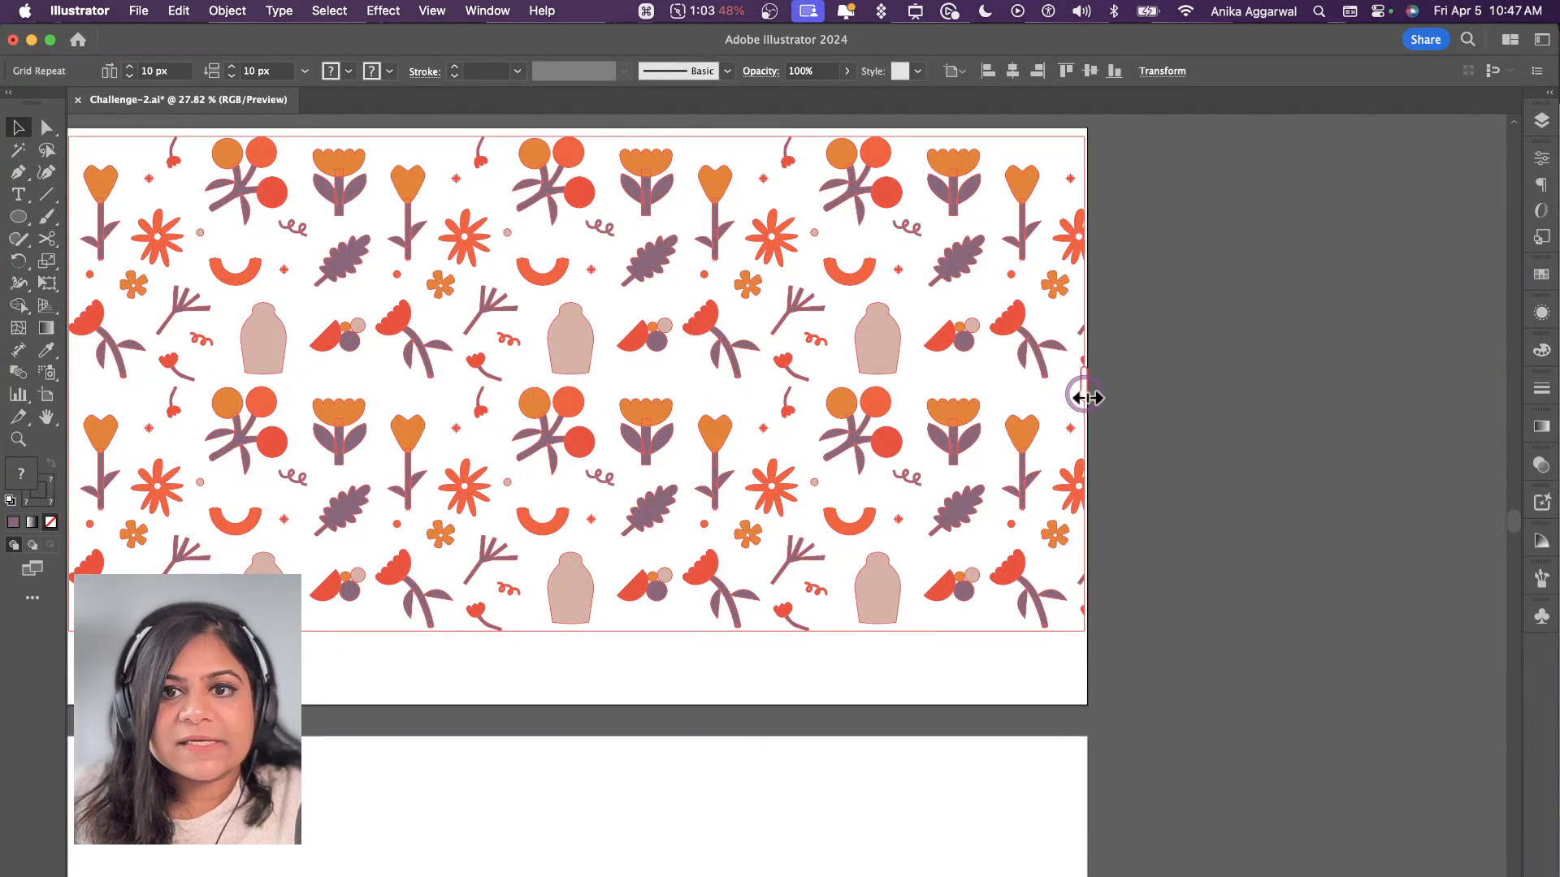
left_click(712, 408)
scroll(712, 408, "down", 2)
left_click_drag(642, 574, 634, 660)
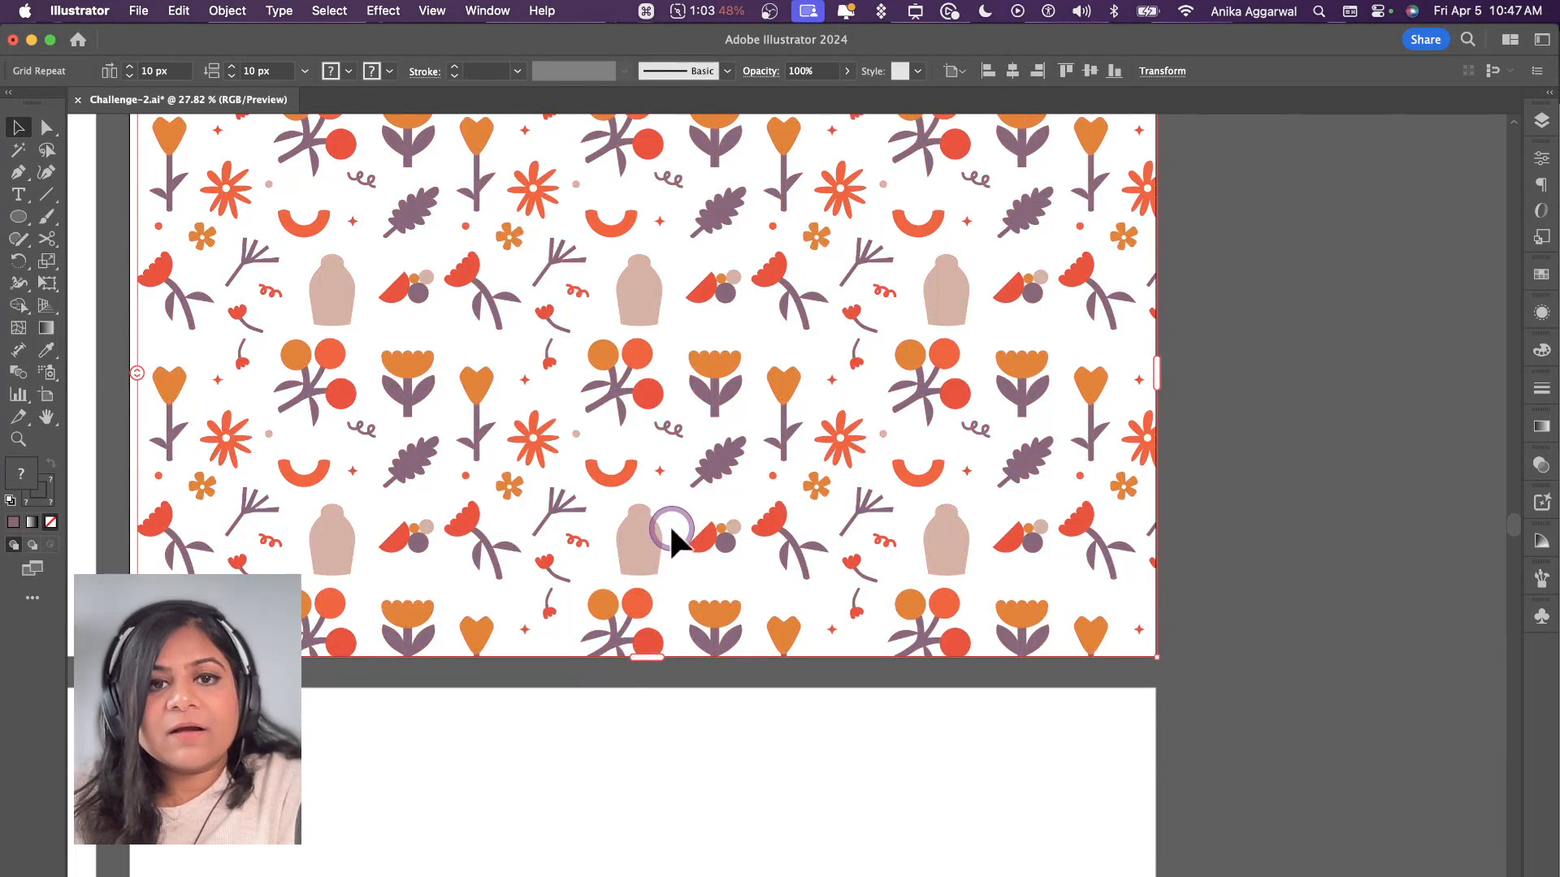
scroll(669, 524, "down", 3)
scroll(668, 510, "left", 1)
left_click_drag(699, 396, 695, 395)
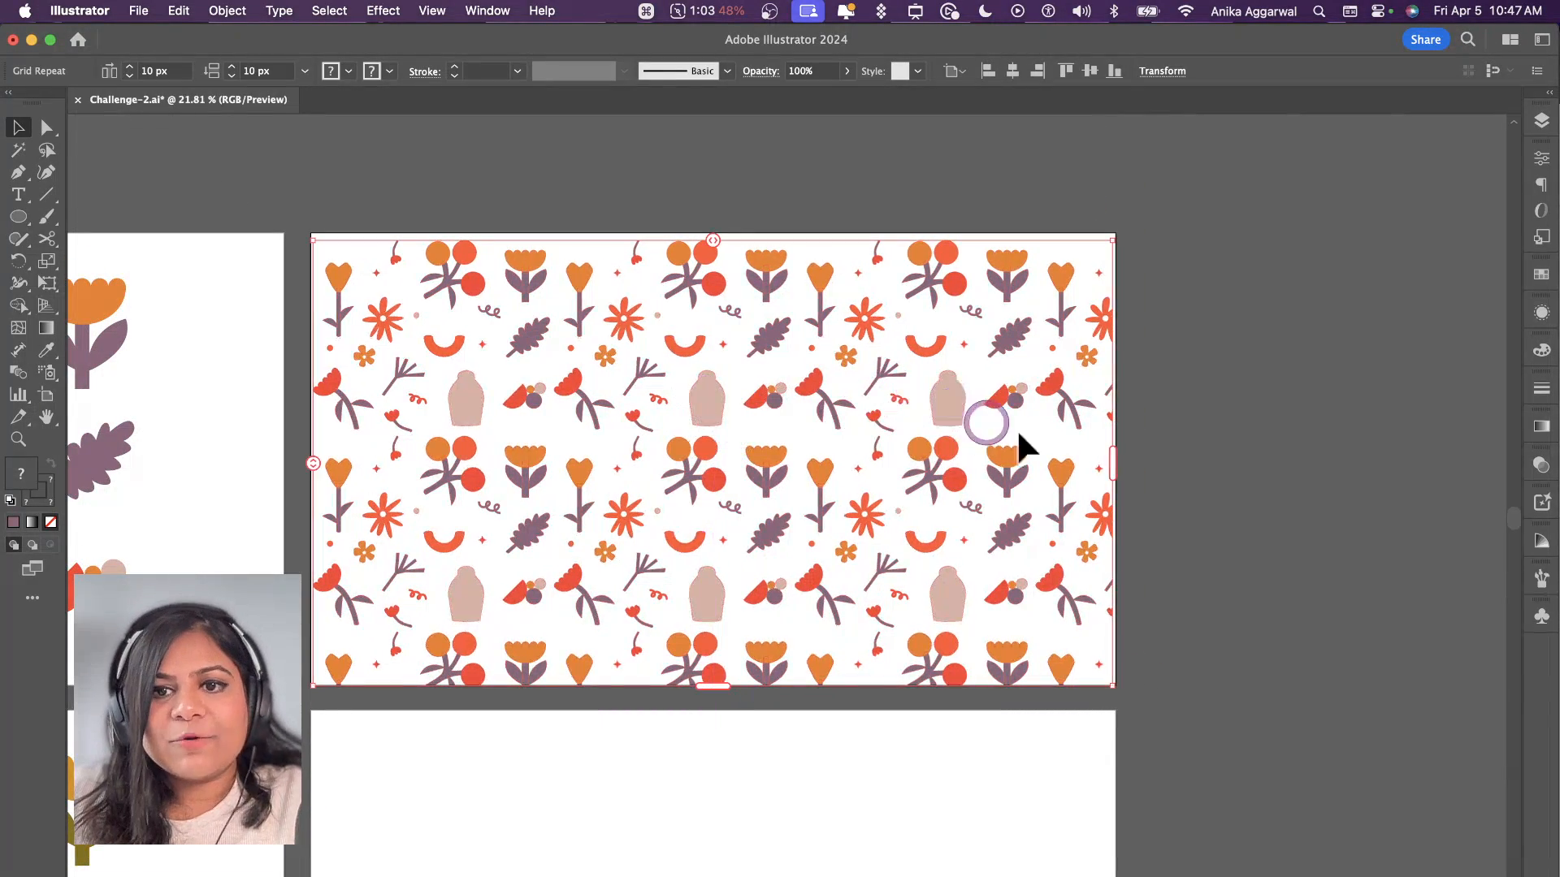
Step: Try the Brick by Row grid type on the pattern and set it to Brick by Column
left_click(1542, 159)
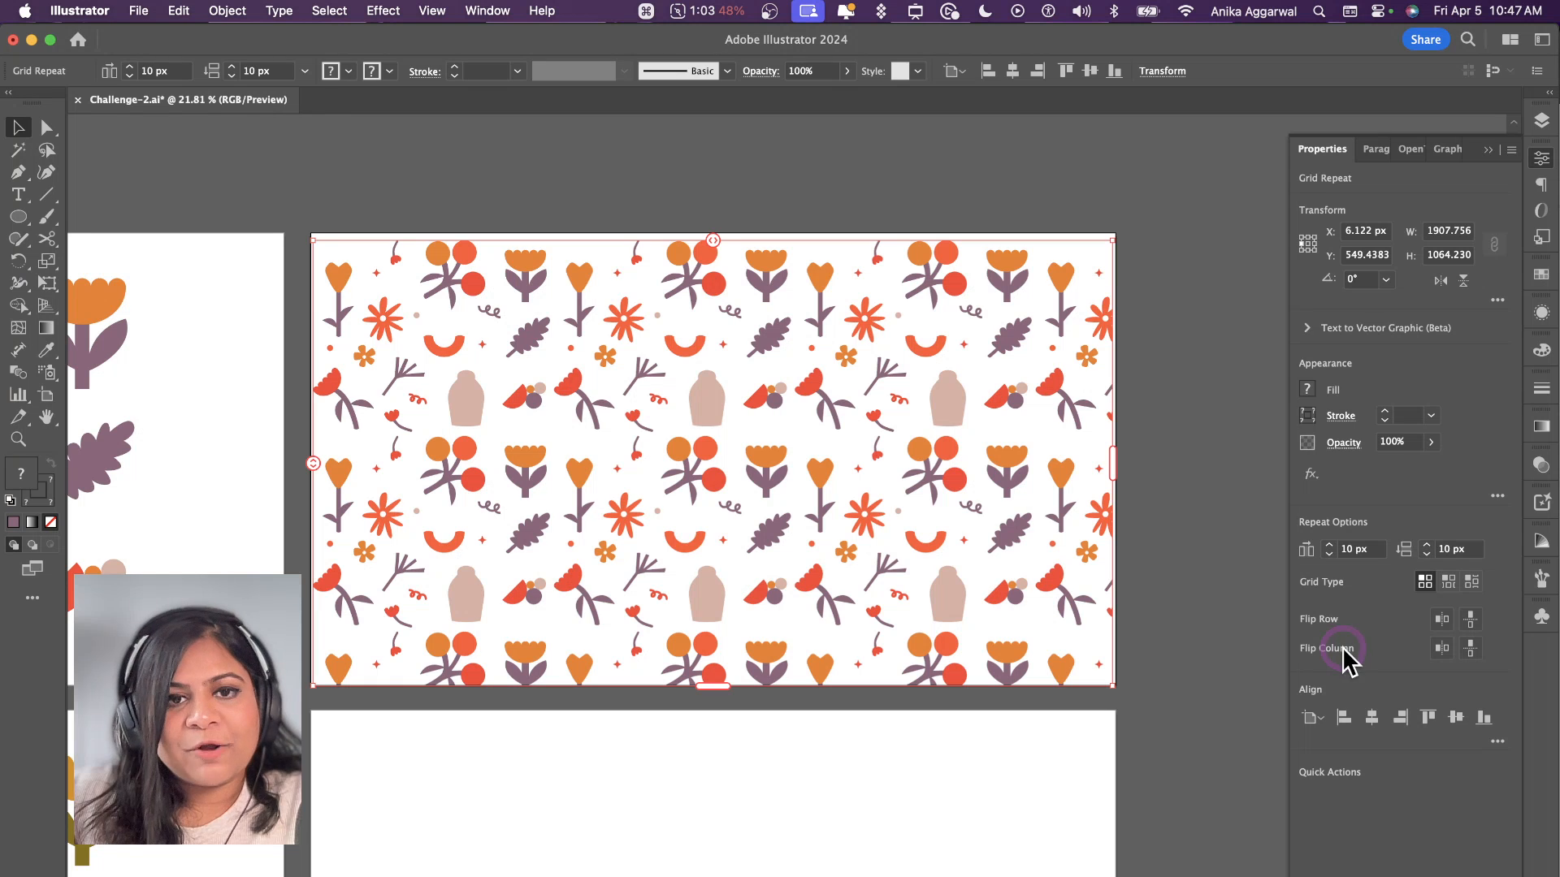
left_click(1450, 582)
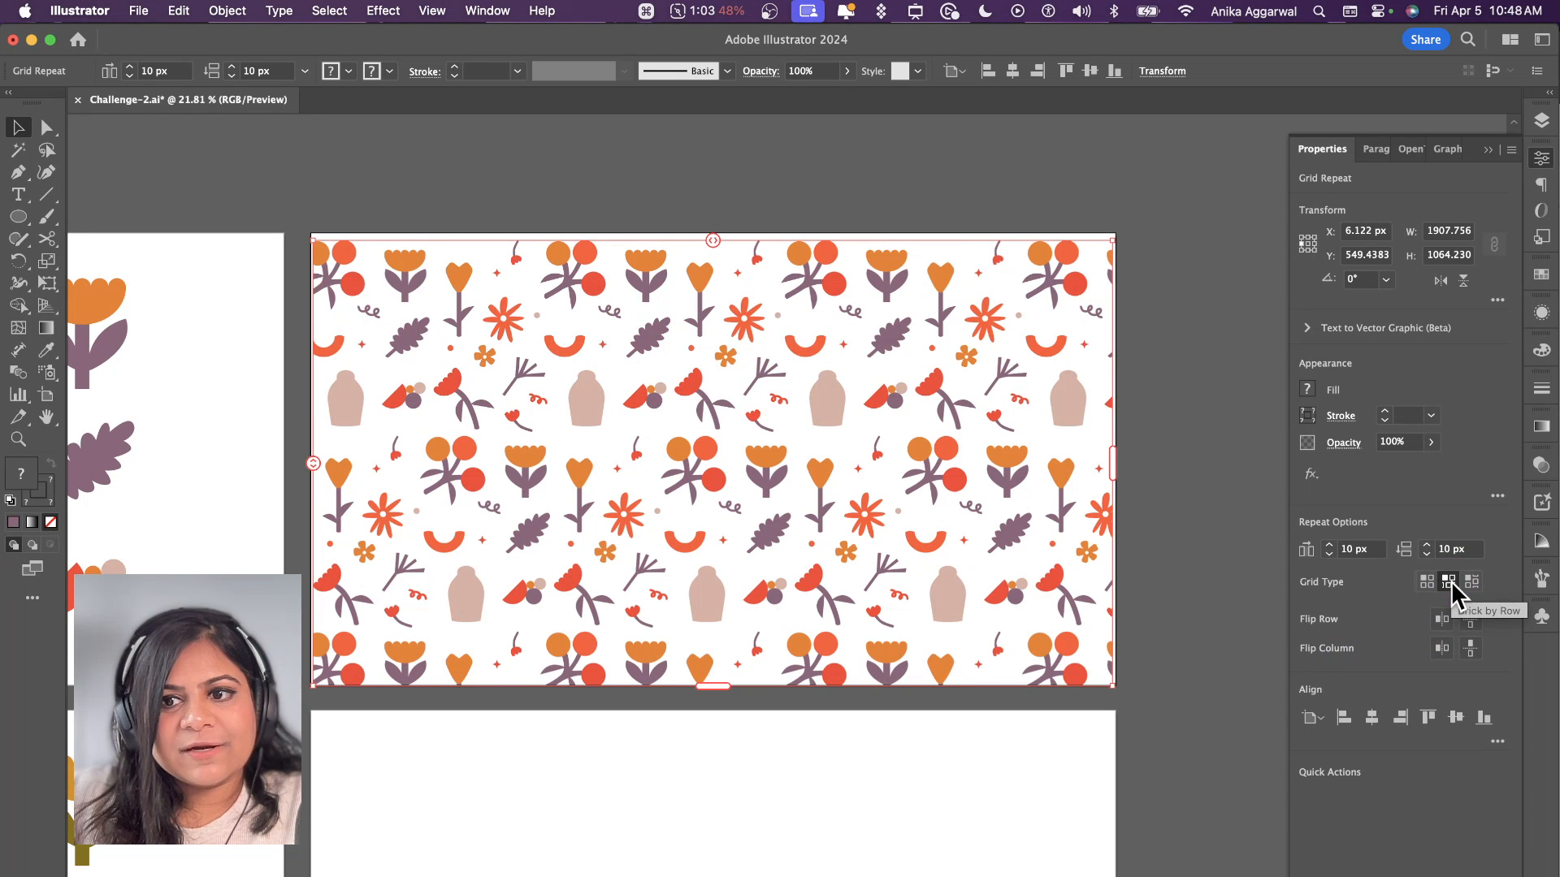
left_click(1472, 582)
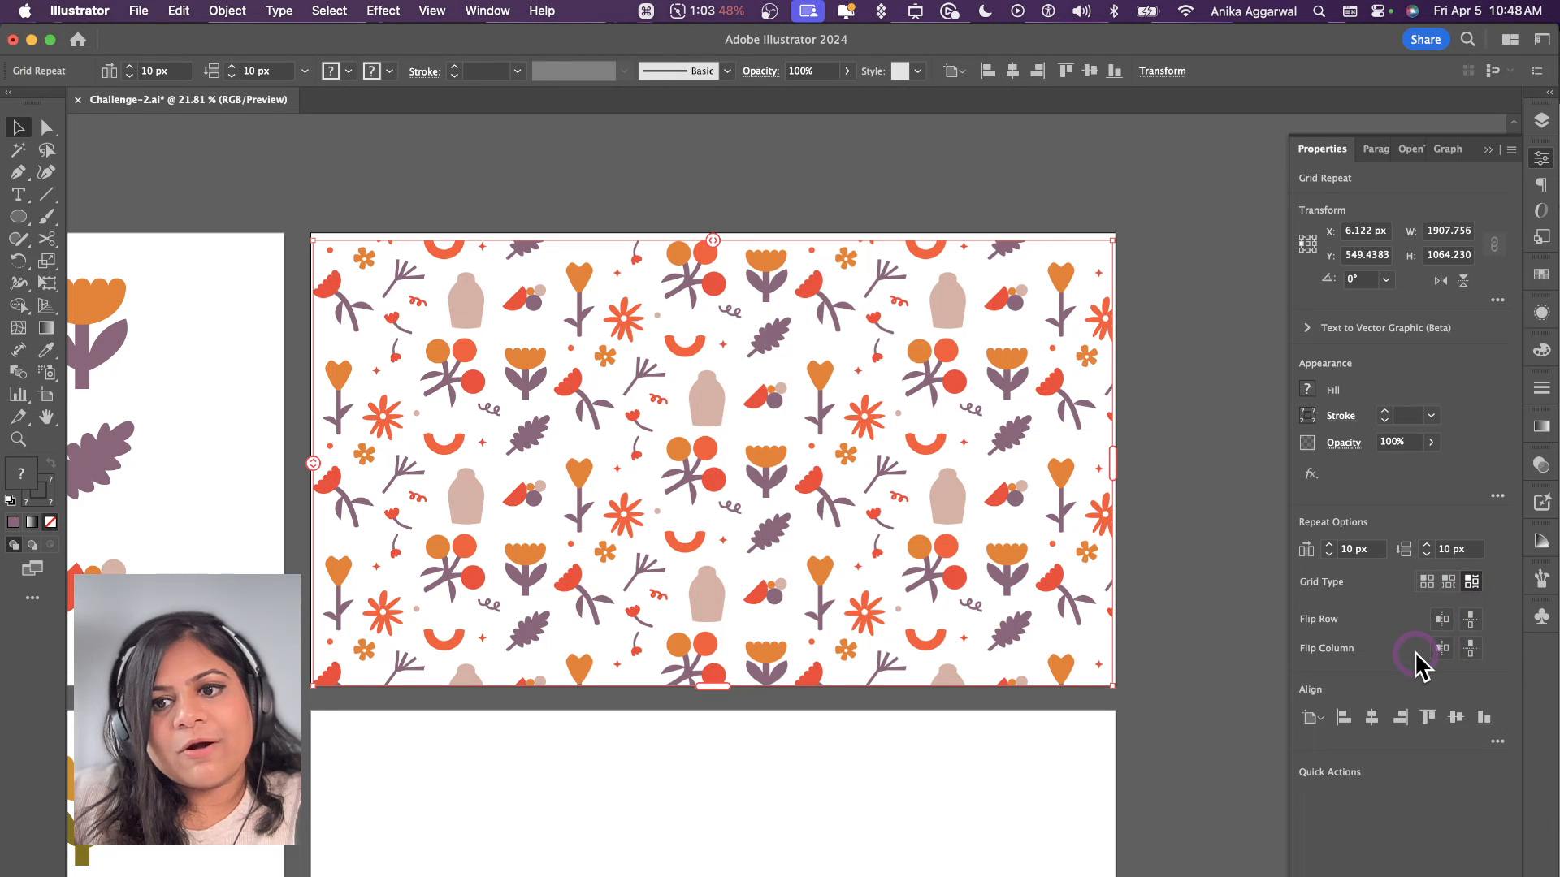
Step: Try the pattern's flip options and set both the rows and the columns to flip horizontally
left_click(1441, 619)
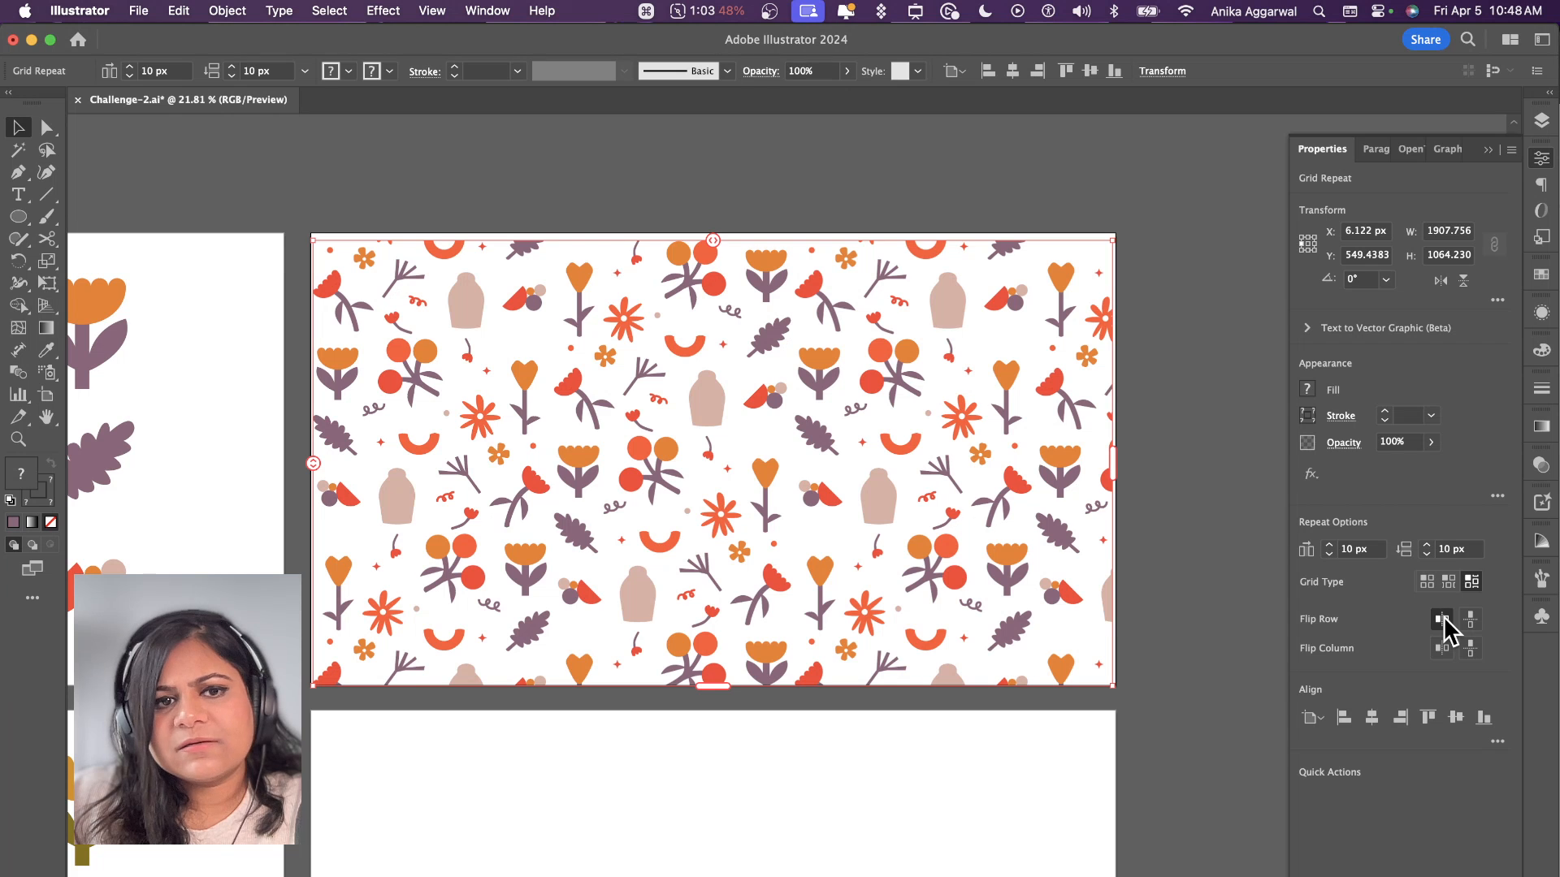
left_click(1468, 619)
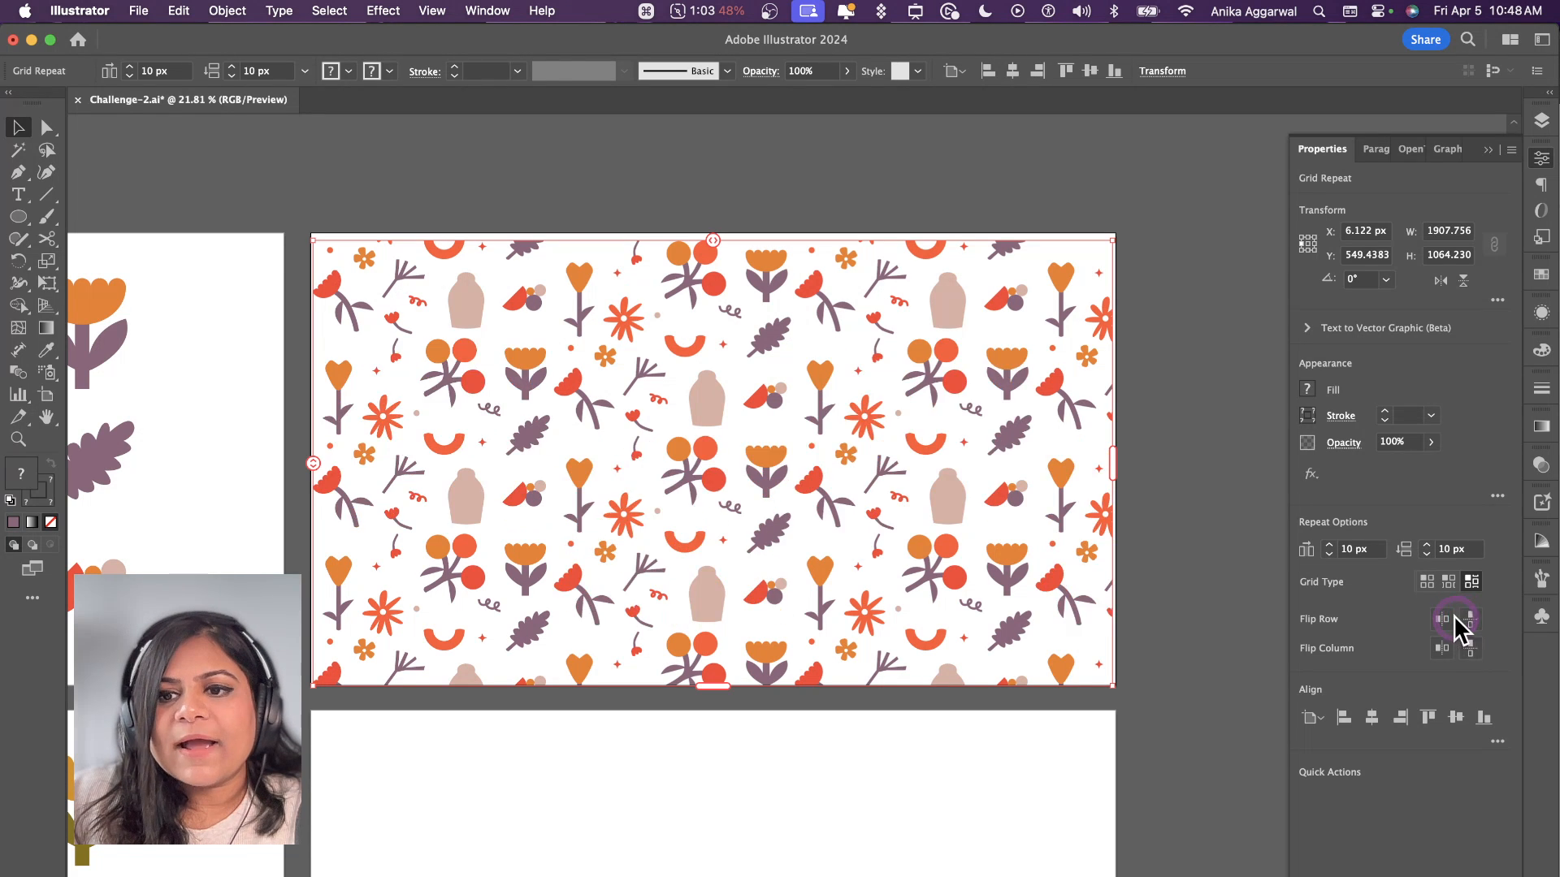
left_click(1443, 620)
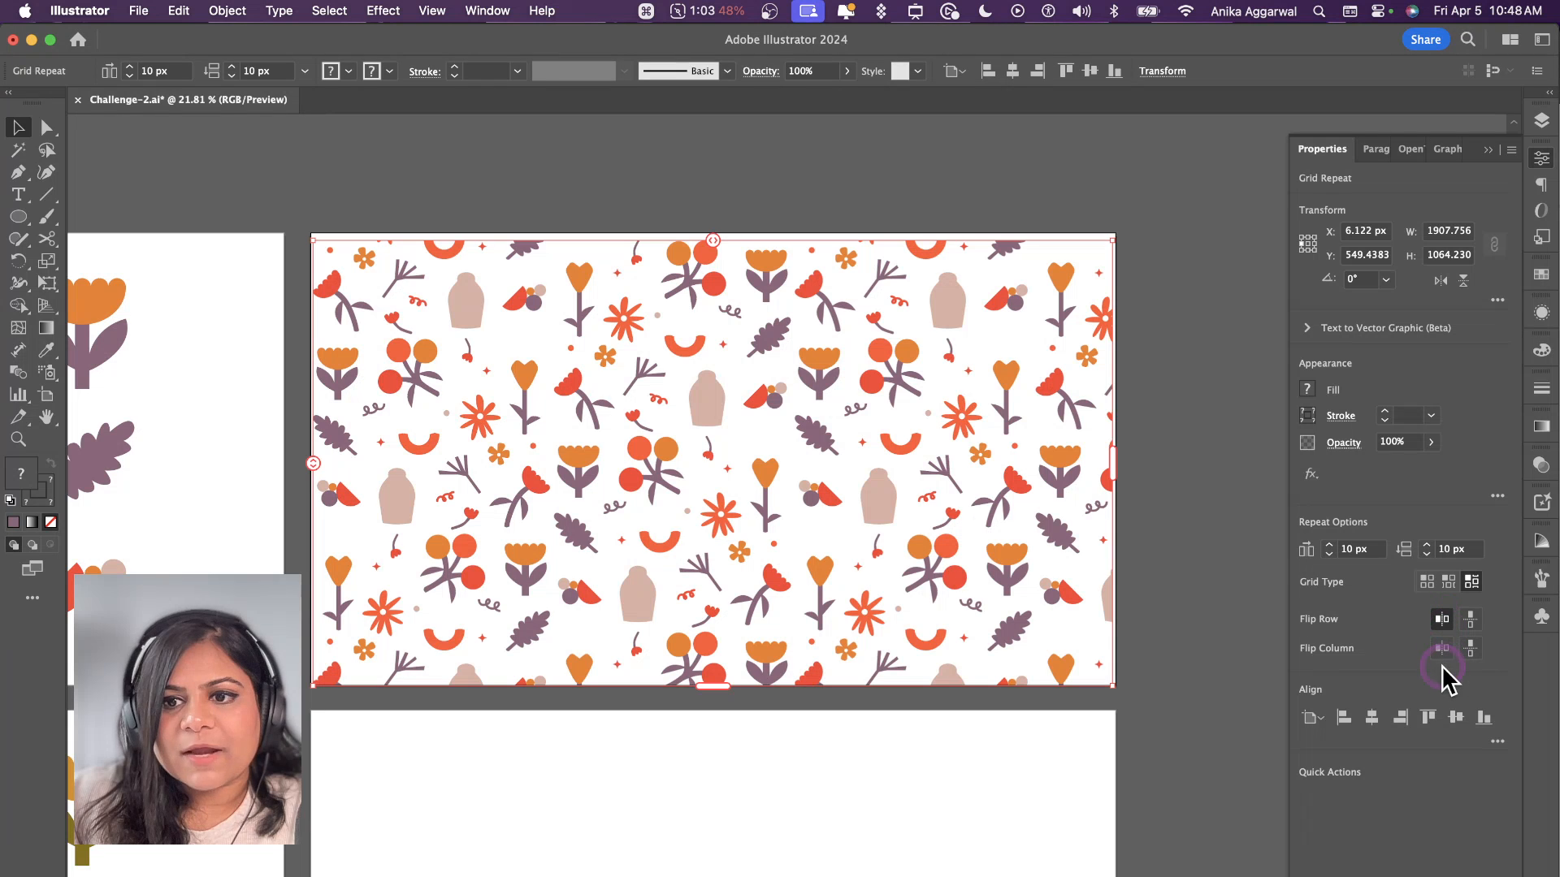
left_click(1442, 648)
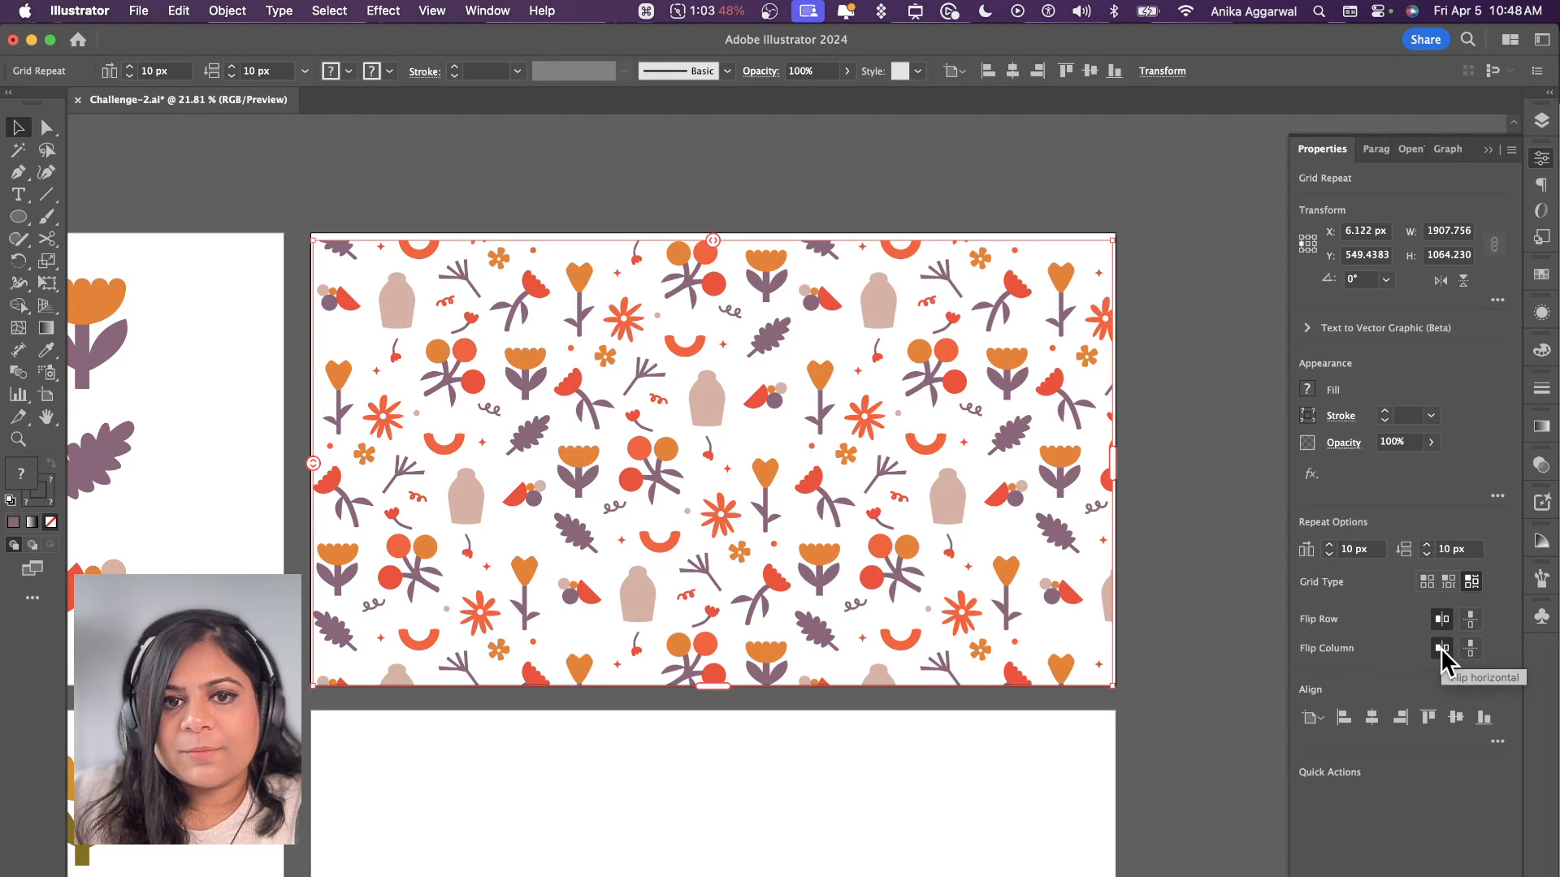
left_click(1471, 647)
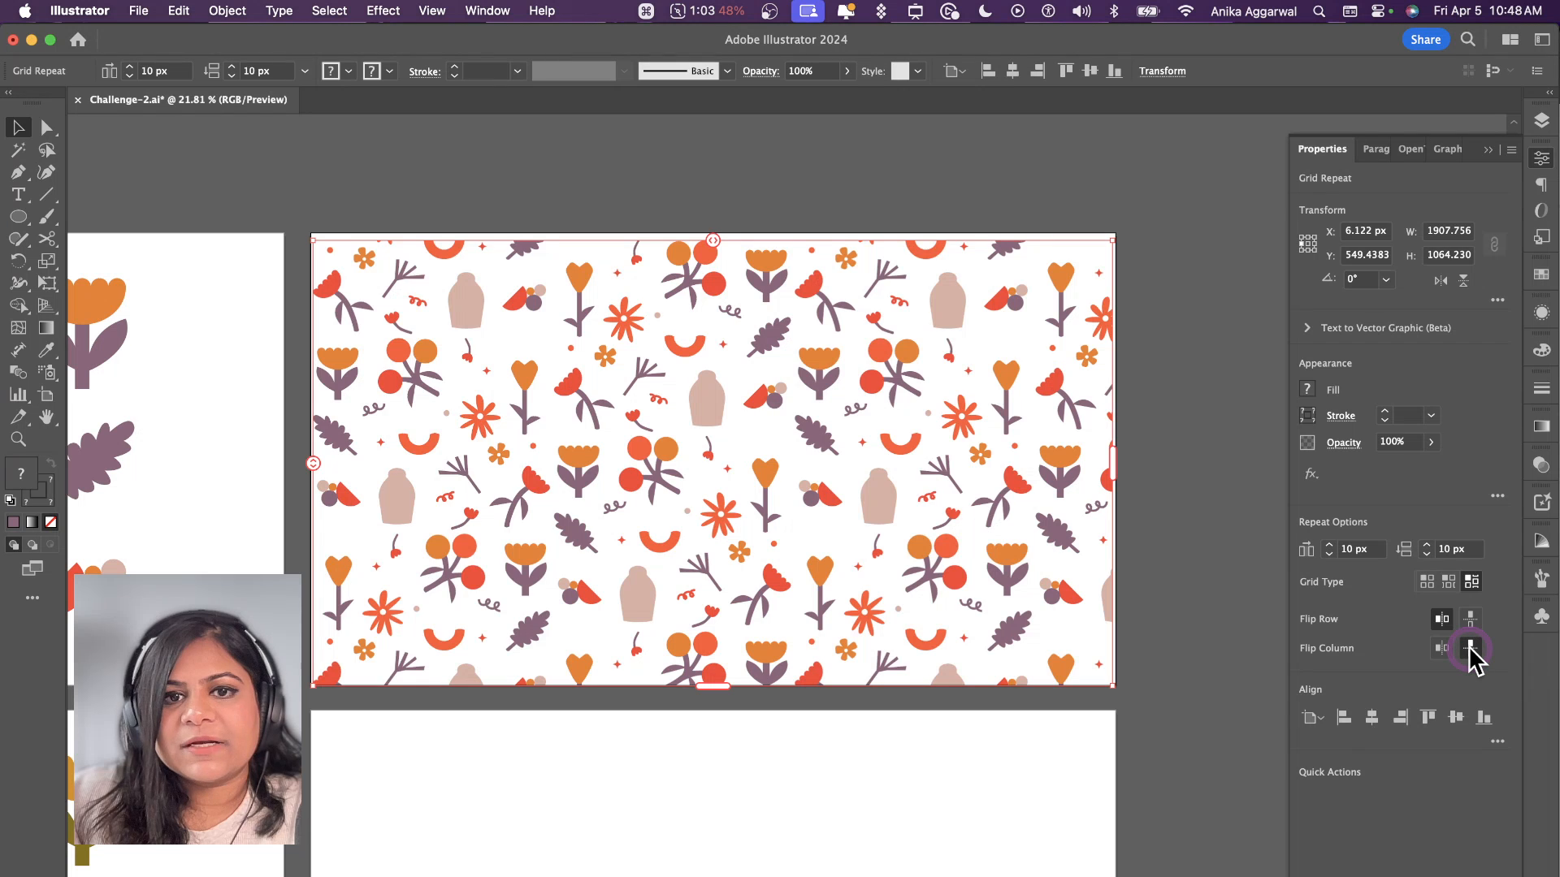
left_click(1442, 648)
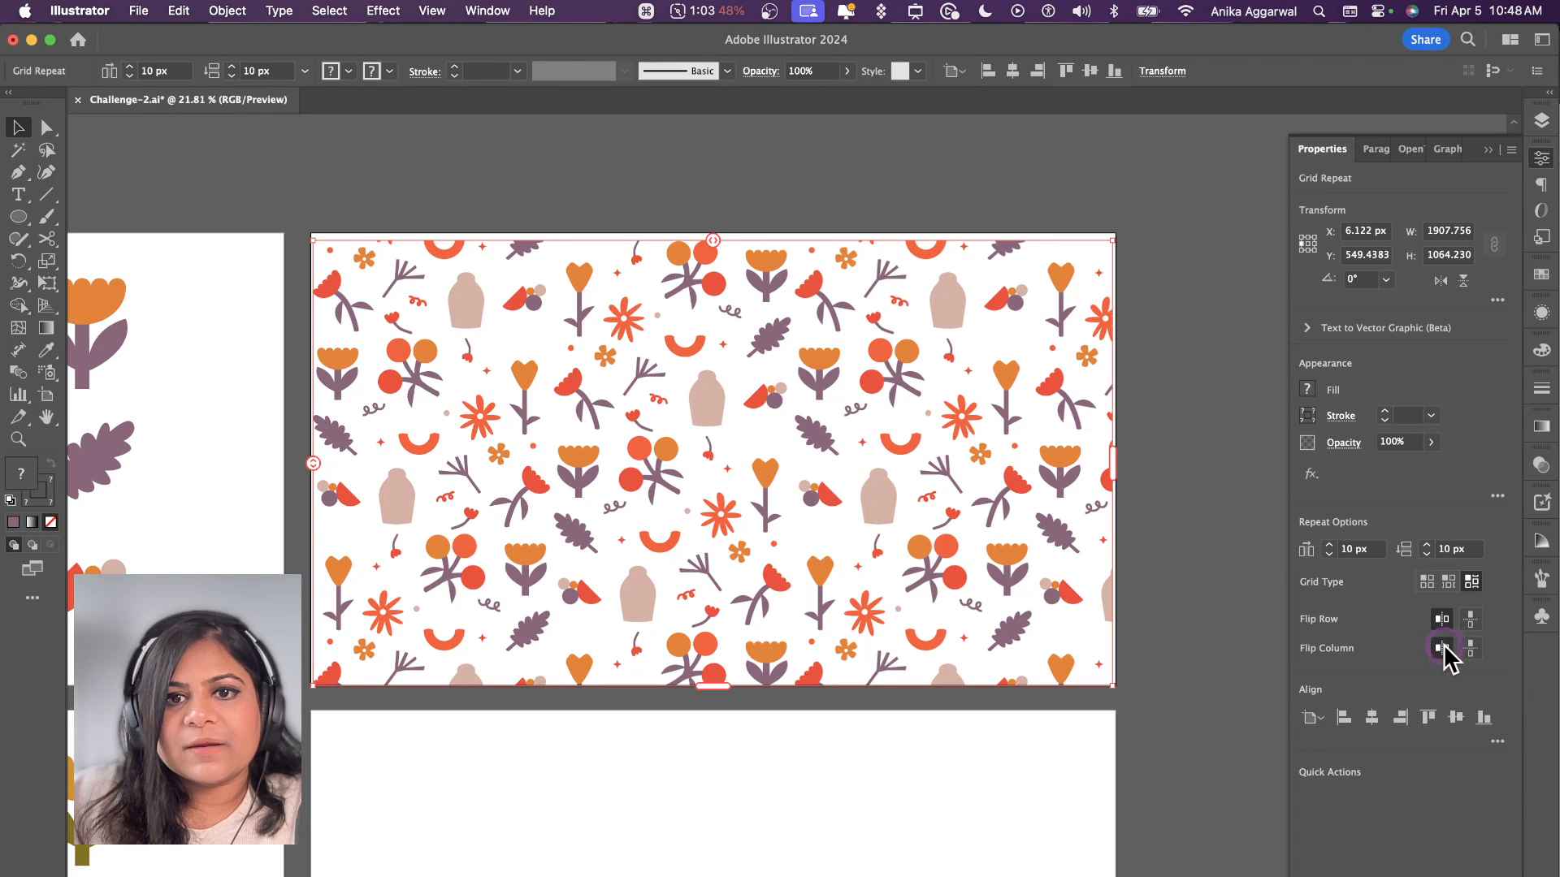
Step: Set the grid repeat's horizontal spacing to 17 px and vertical spacing to 15 px, and deselect the pattern
left_click(1329, 545)
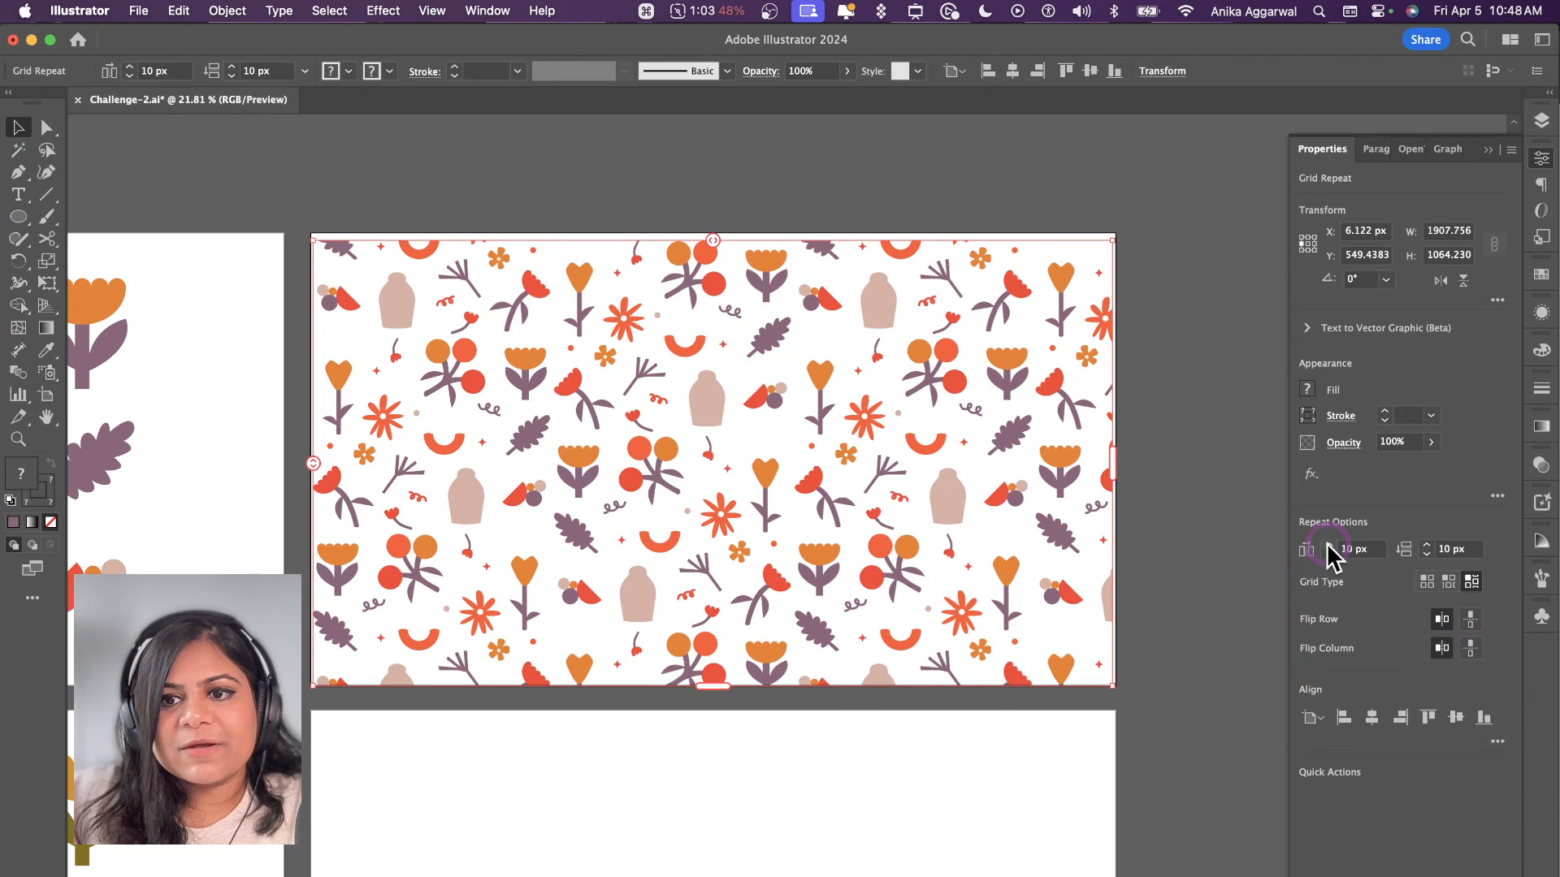
left_click(1329, 545)
left_click(1329, 545)
left_click(1329, 545)
left_click(1329, 545)
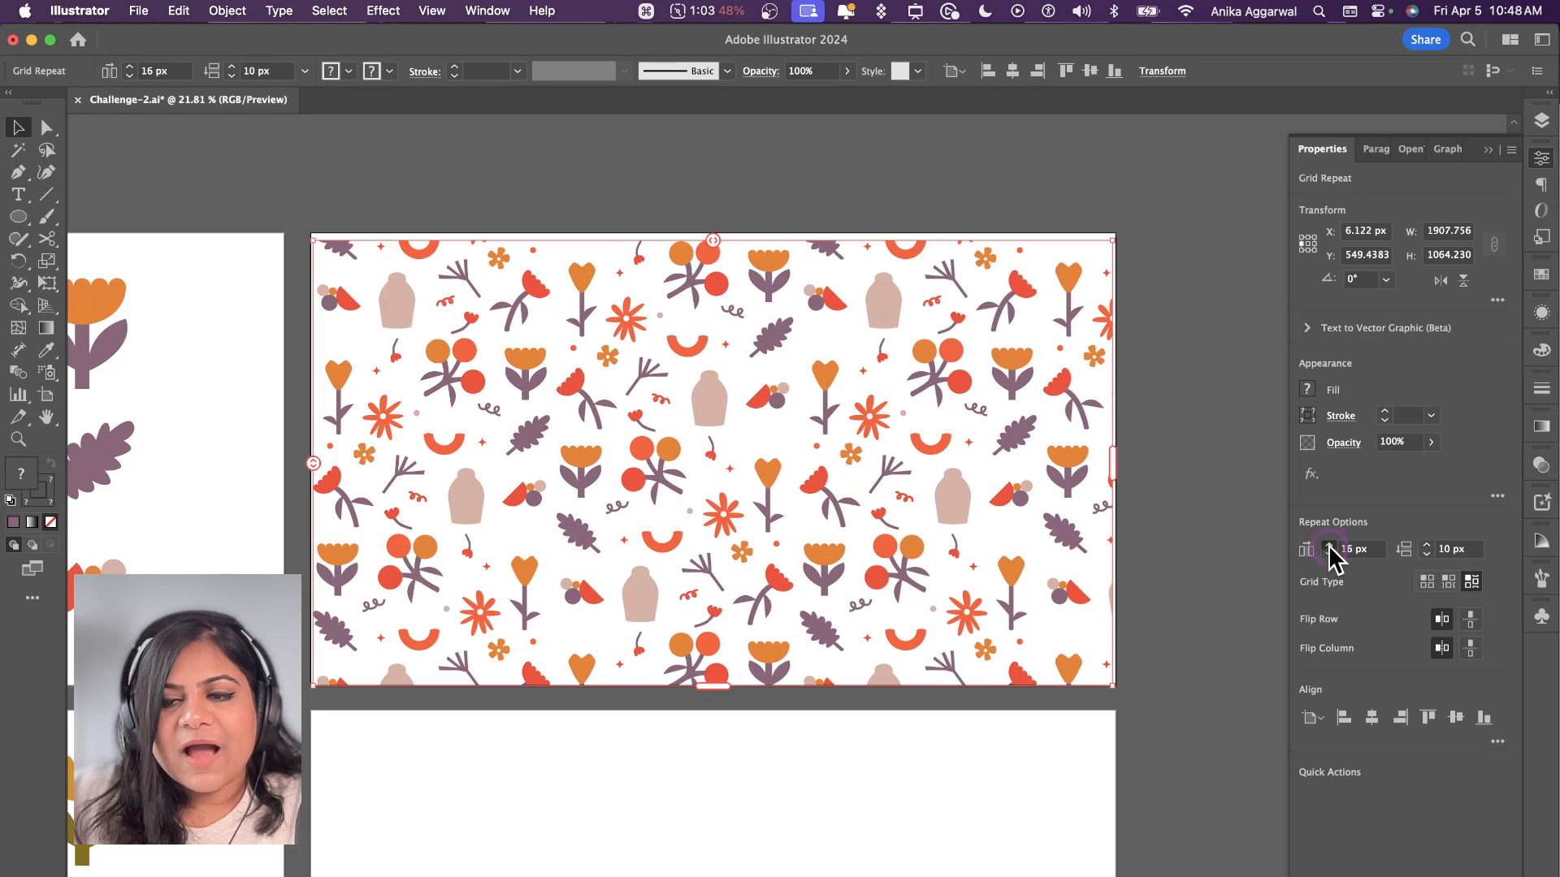
left_click(1329, 545)
left_click(1329, 546)
left_click(1427, 545)
left_click(1427, 545)
left_click(1426, 545)
left_click(1426, 545)
left_click(1426, 546)
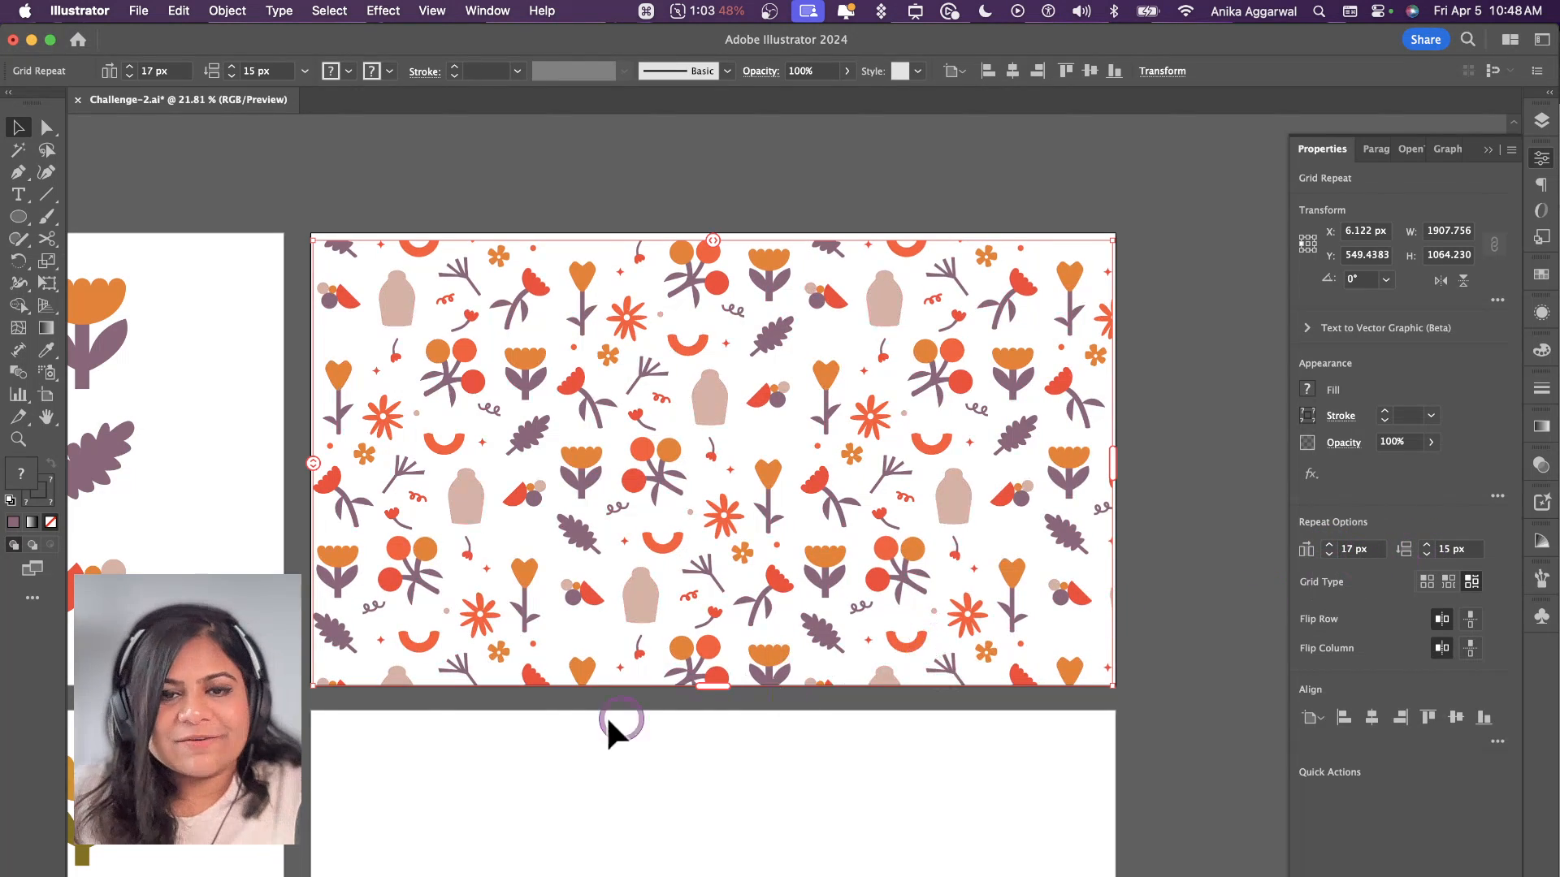
scroll(584, 720, "left", 12)
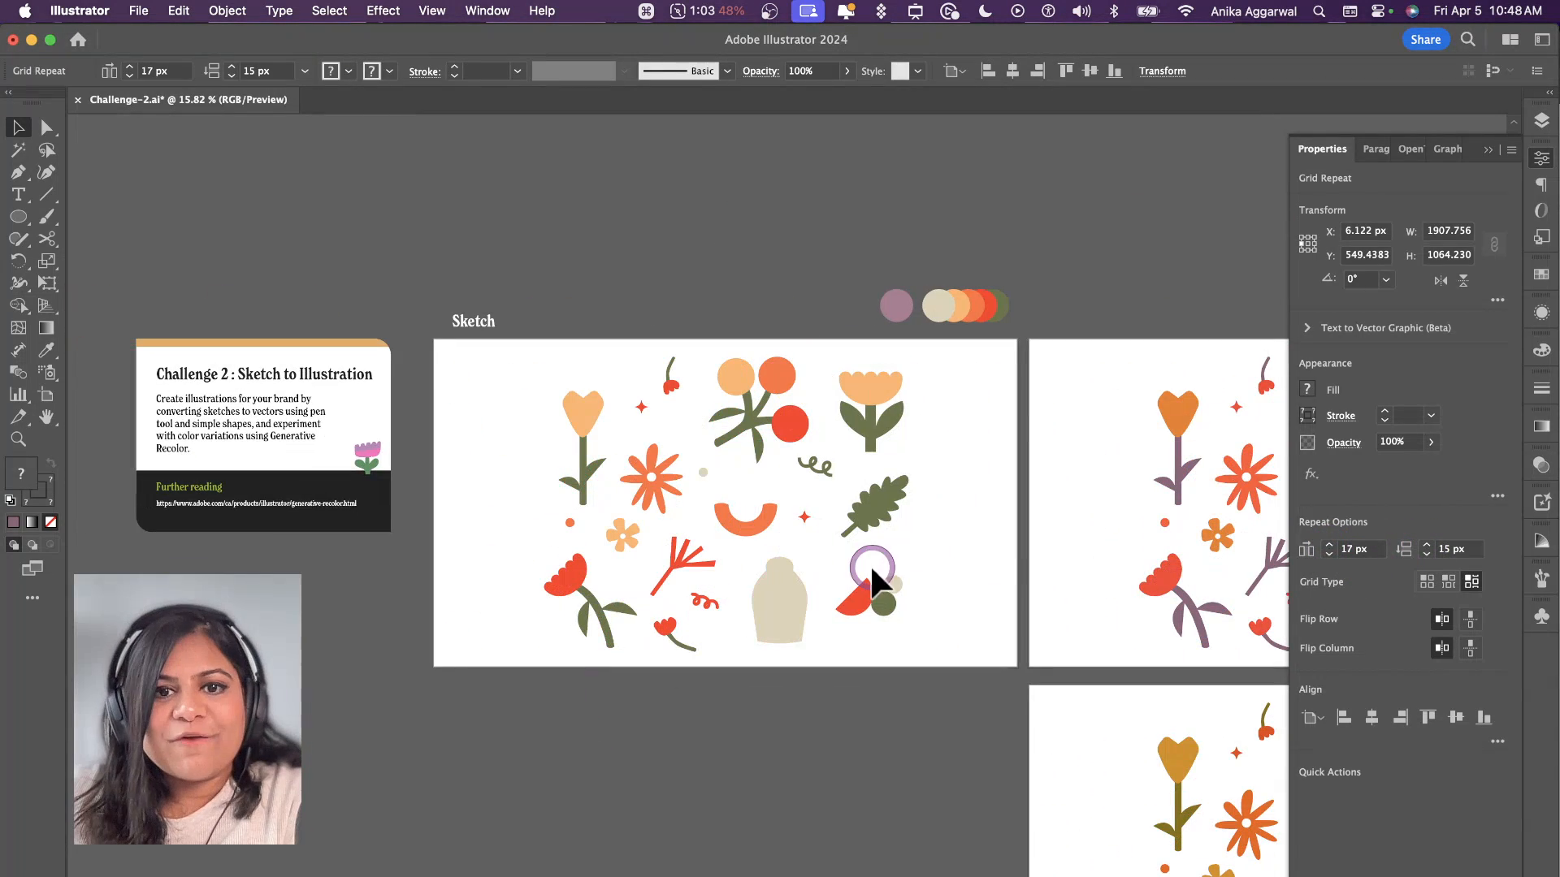
left_click(926, 427)
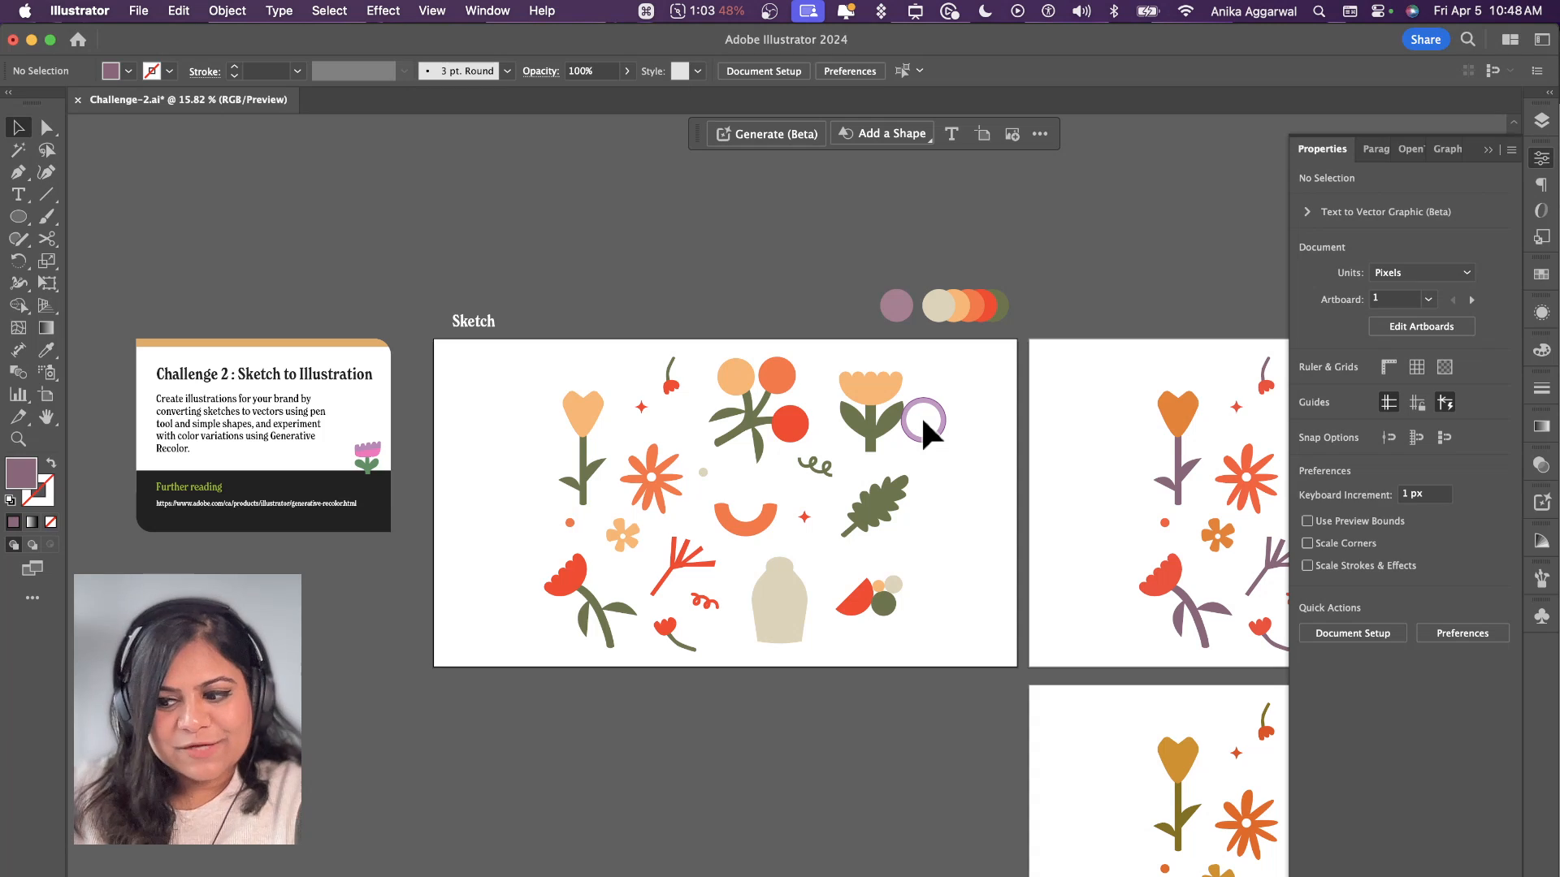